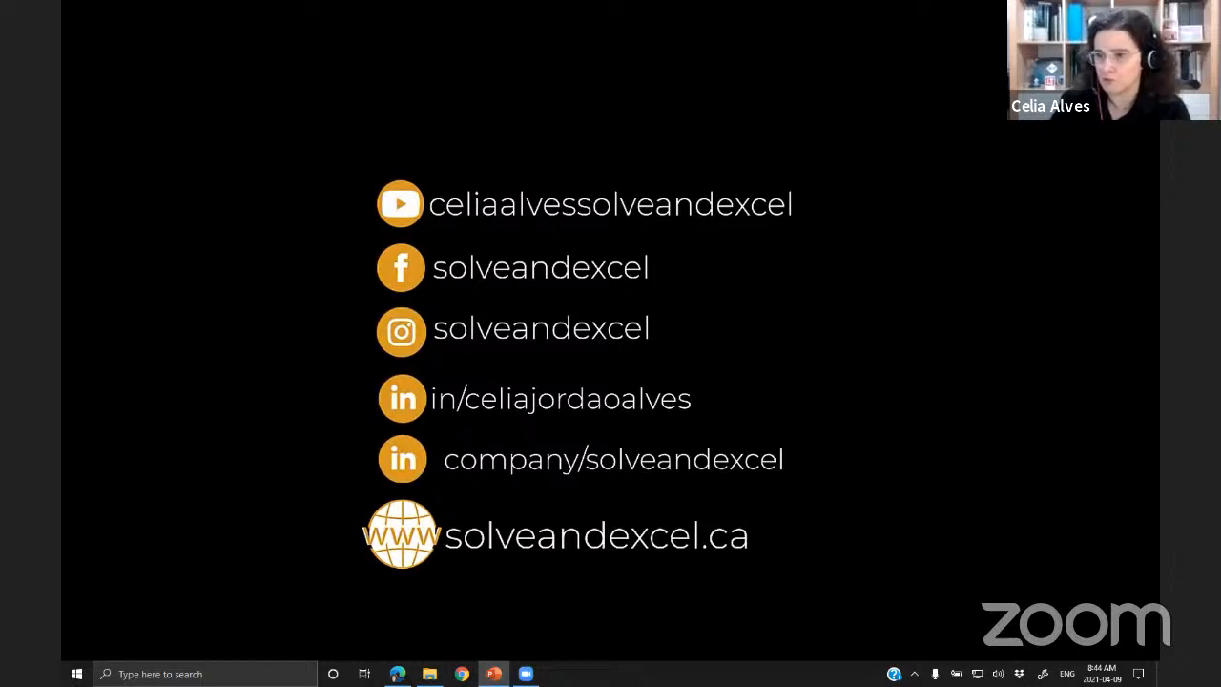
# - Switch to File Explorer, open Camera.csv from the 00_PQ Intro folder in Excel, and fit column A to its contents
pyautogui.hotkey('alt', 'Tab')
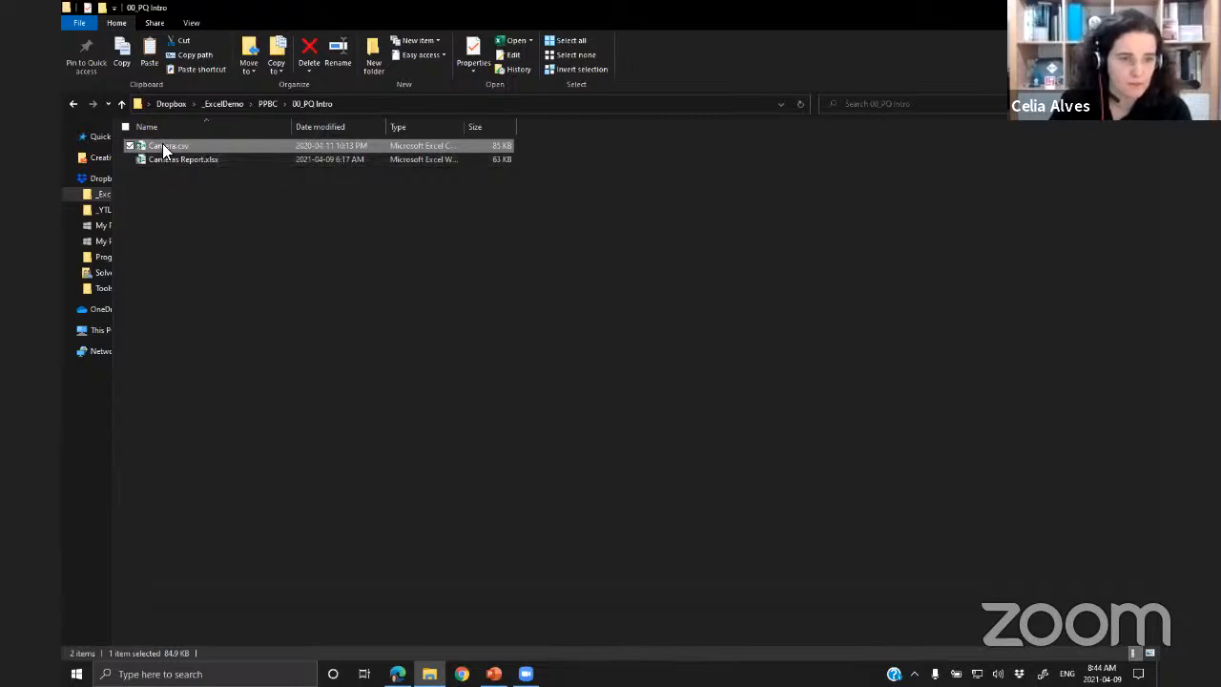
pyautogui.doubleClick(164, 146)
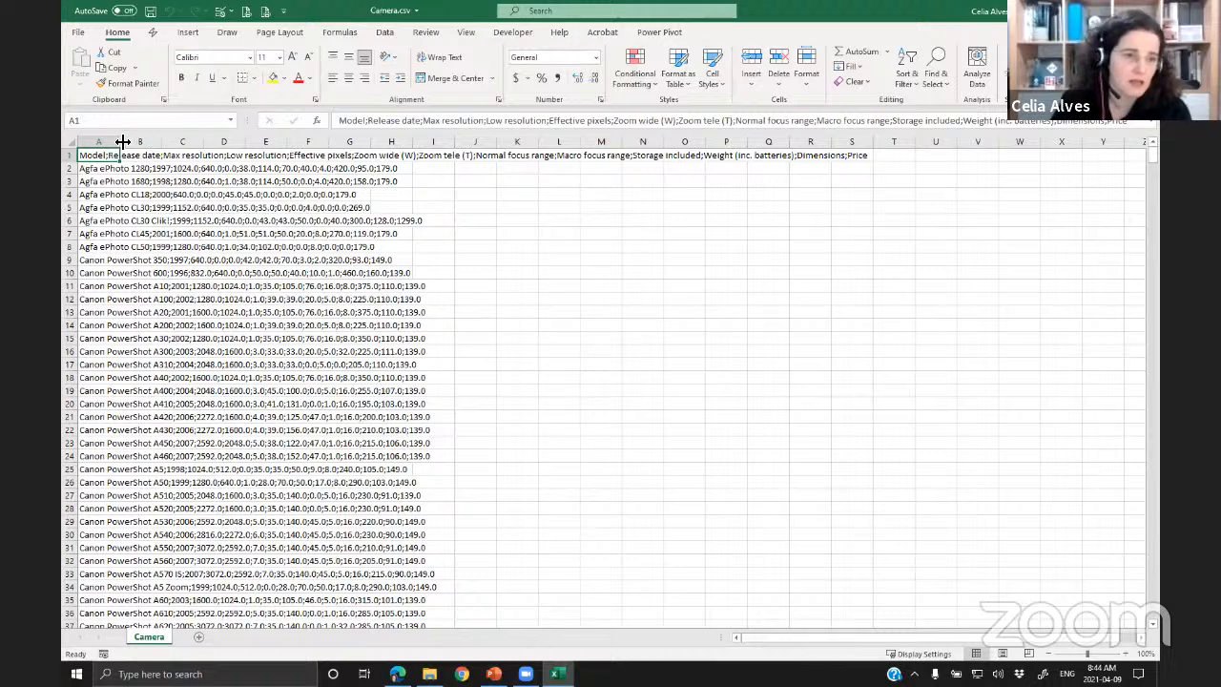
pyautogui.doubleClick(120, 141)
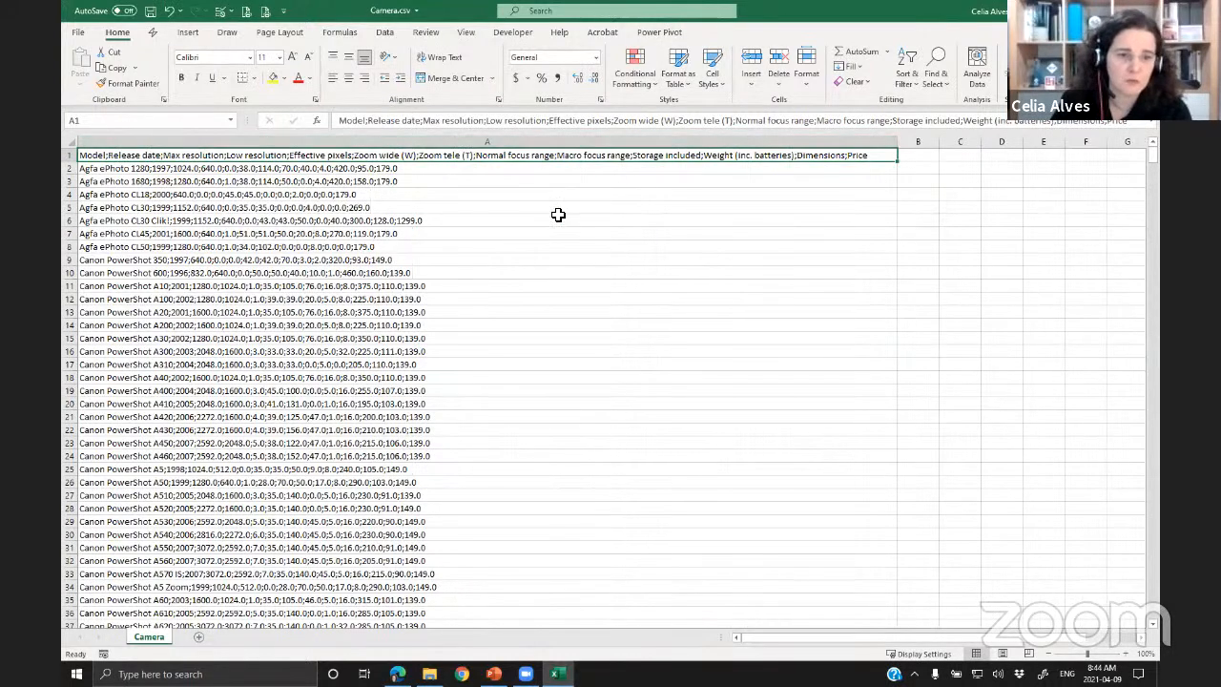
# - Examine the camera records from the header down to the last row, and close Camera.csv without saving changes
pyautogui.click(150, 179)
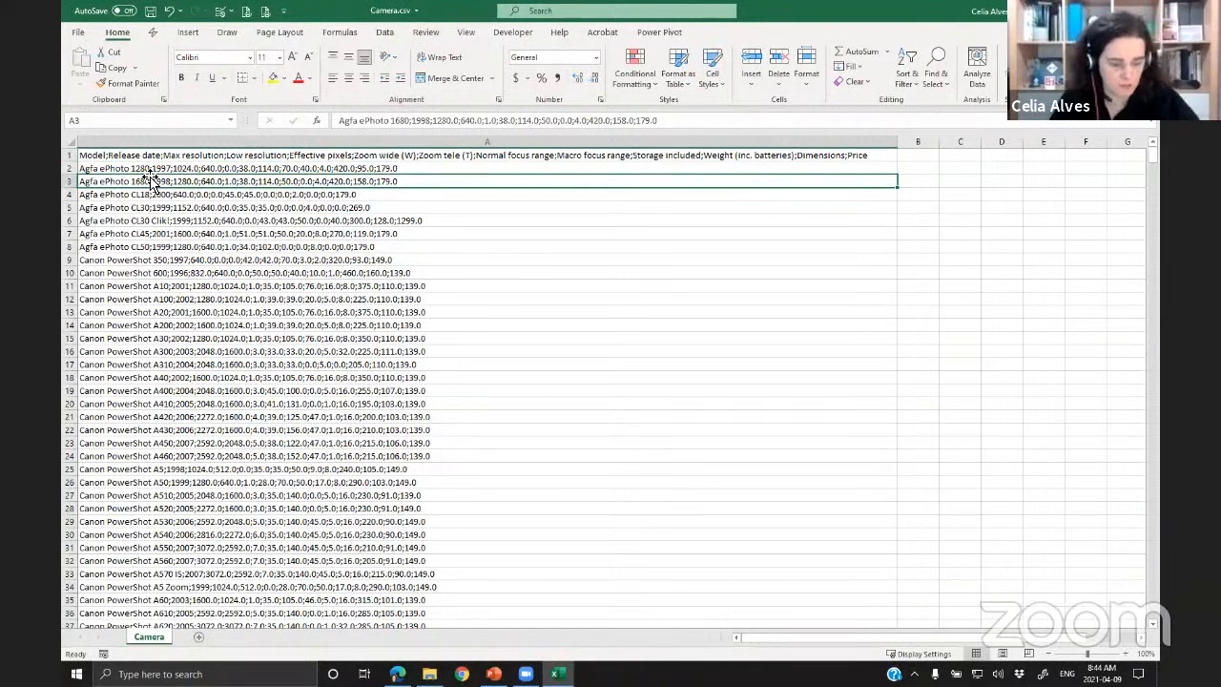
pyautogui.hotkey('ctrl', 'Down')
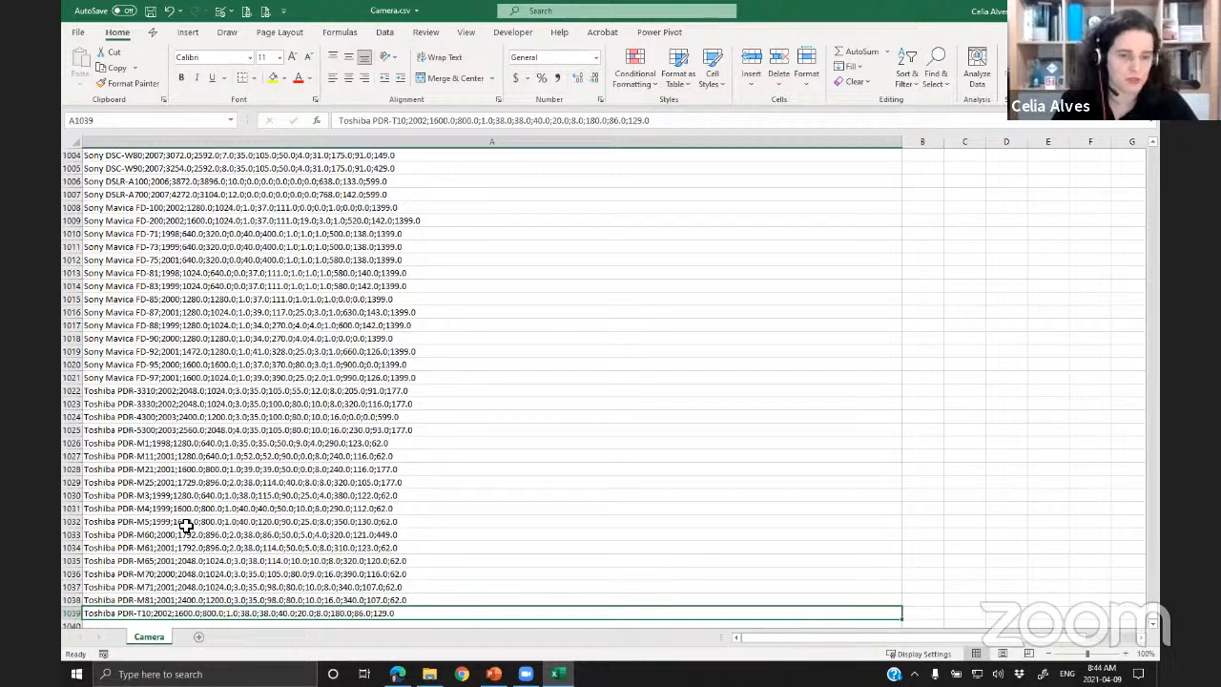
pyautogui.scroll(7, 186, 525)
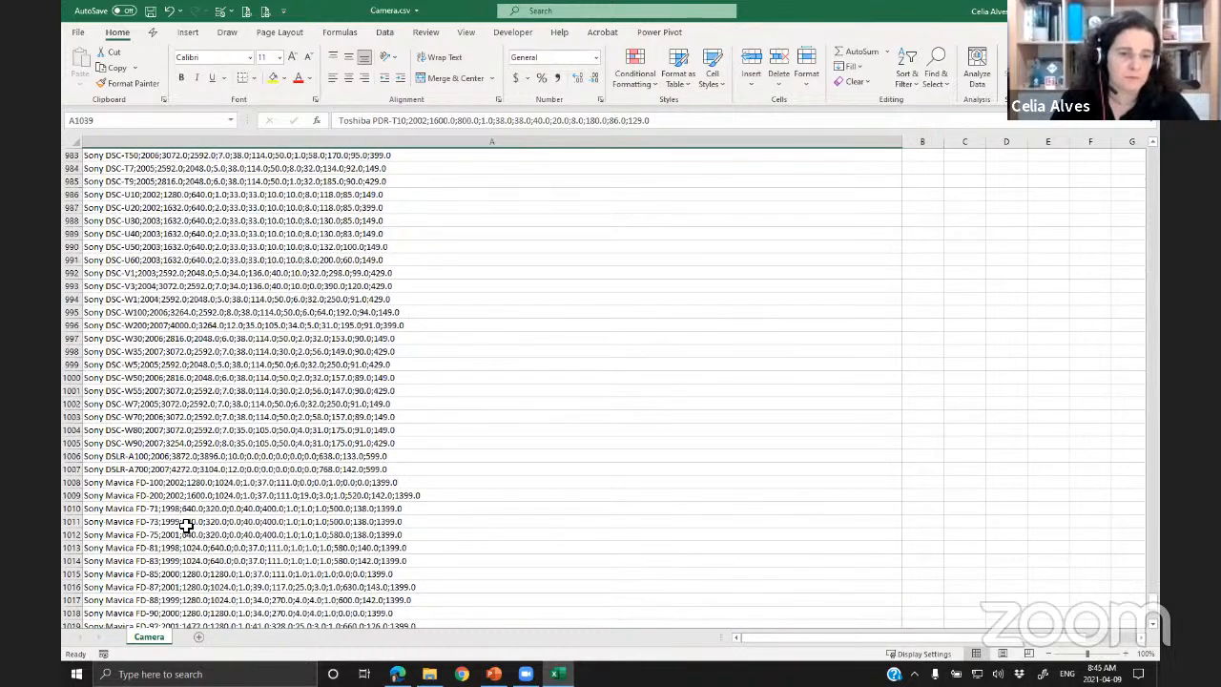
pyautogui.click(186, 522)
pyautogui.hotkey('ctrl', 'Up')
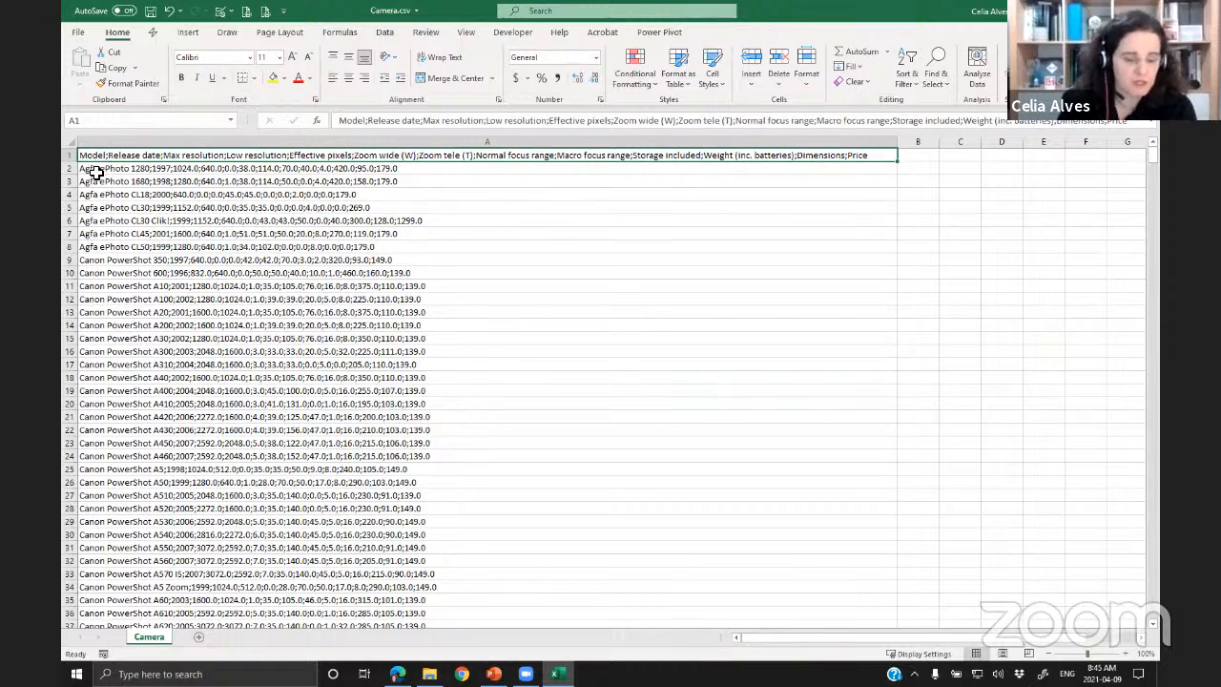
pyautogui.keyDown('ctrl'); pyautogui.scroll(2, 103, 205); pyautogui.keyUp('ctrl')
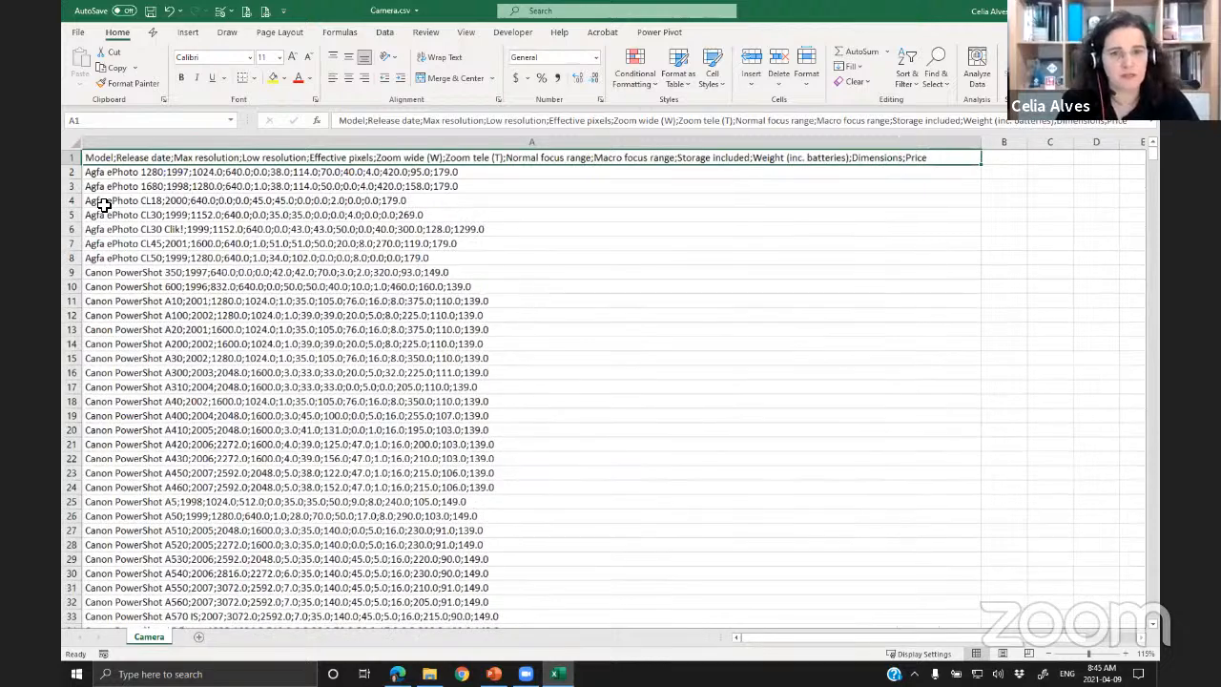
pyautogui.keyDown('ctrl'); pyautogui.scroll(3, 109, 180); pyautogui.keyUp('ctrl')
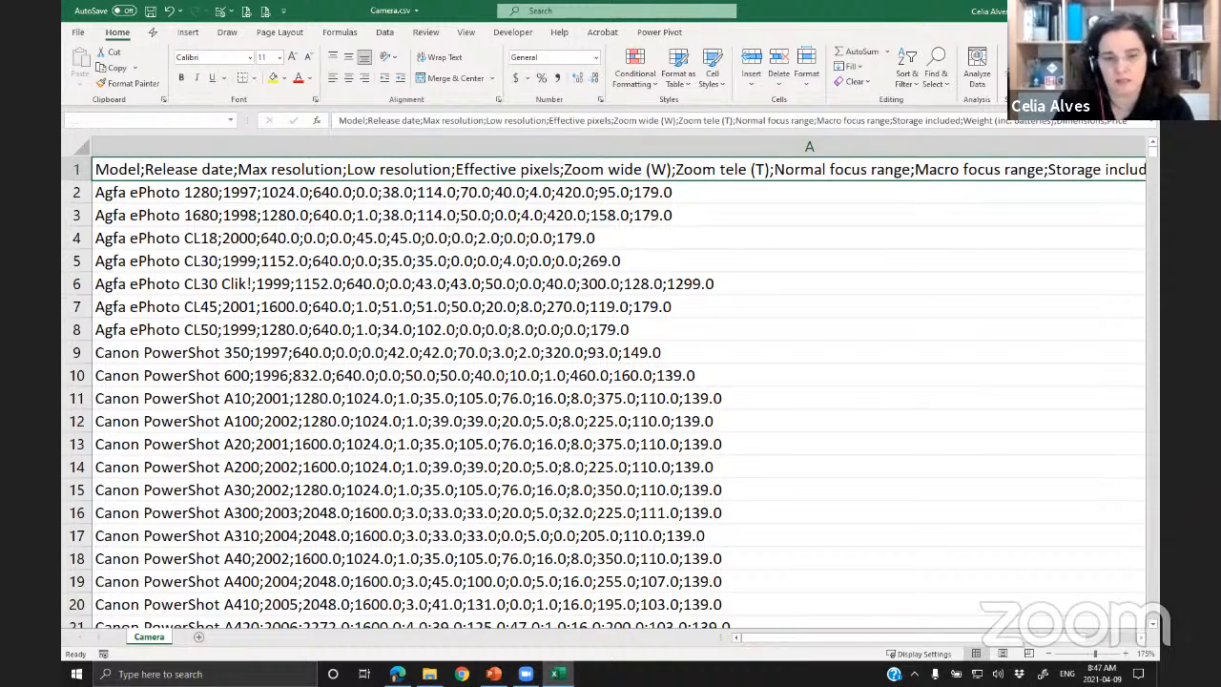
pyautogui.click(1145, 10)
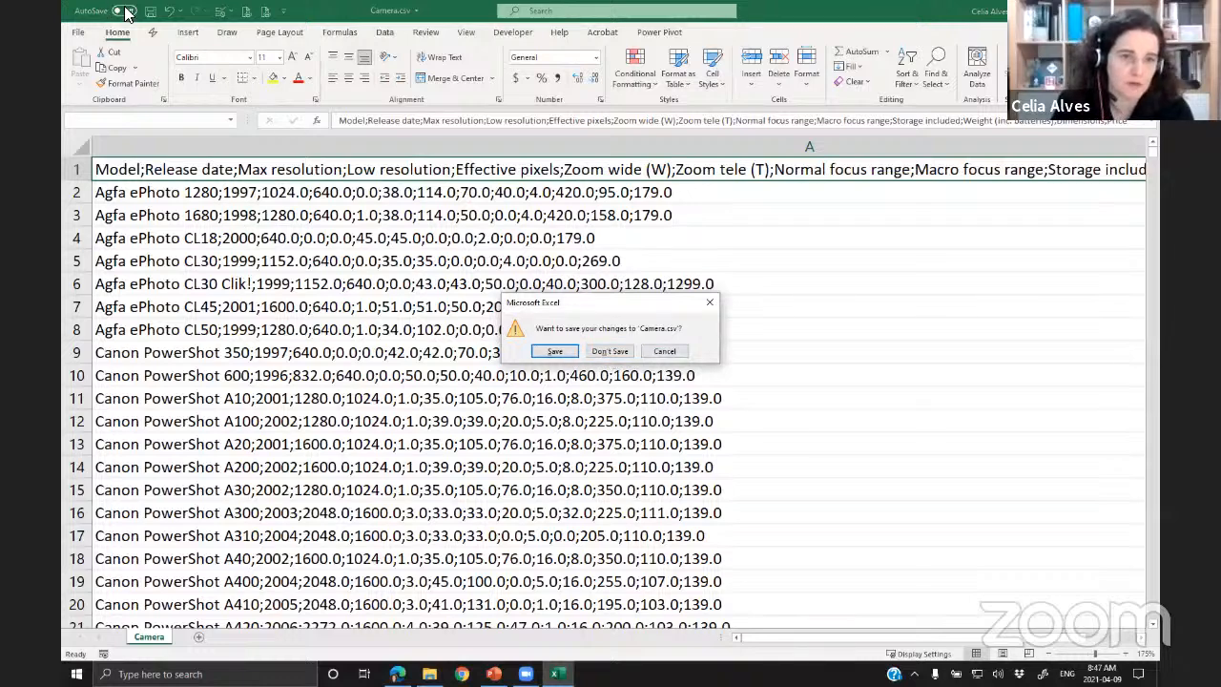
pyautogui.click(622, 352)
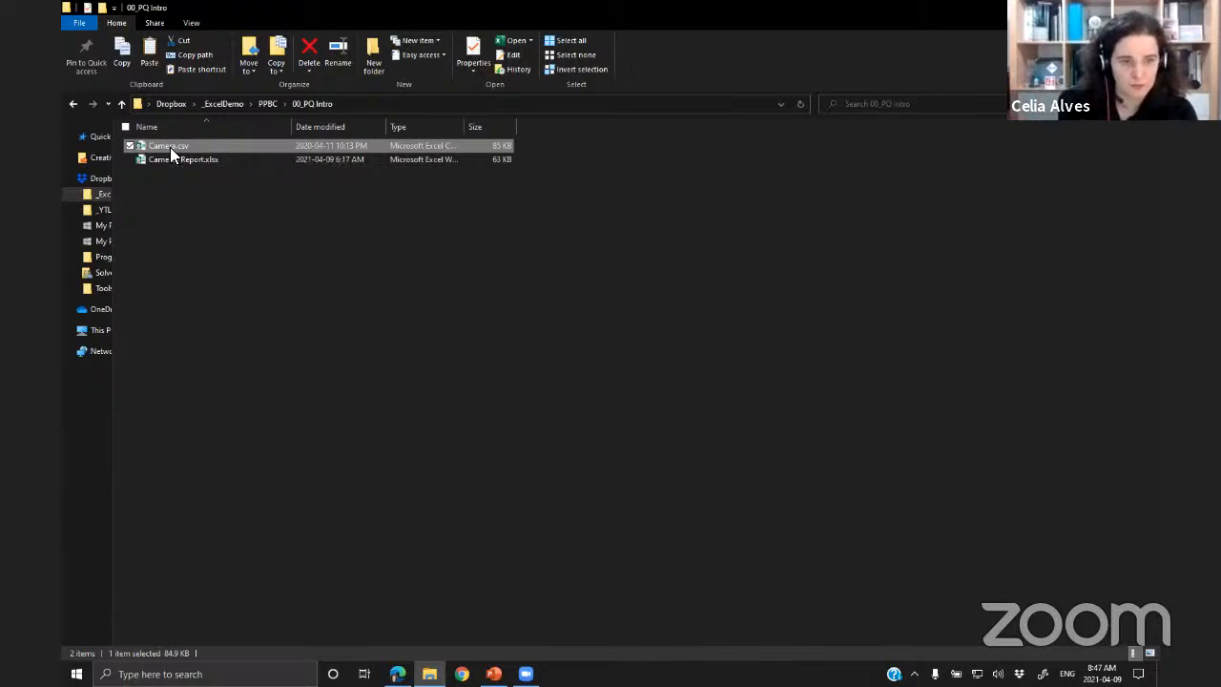
# - Open Camera.csv in Notepad to inspect its raw text and delimiters, and close it
pyautogui.rightClick(169, 147)
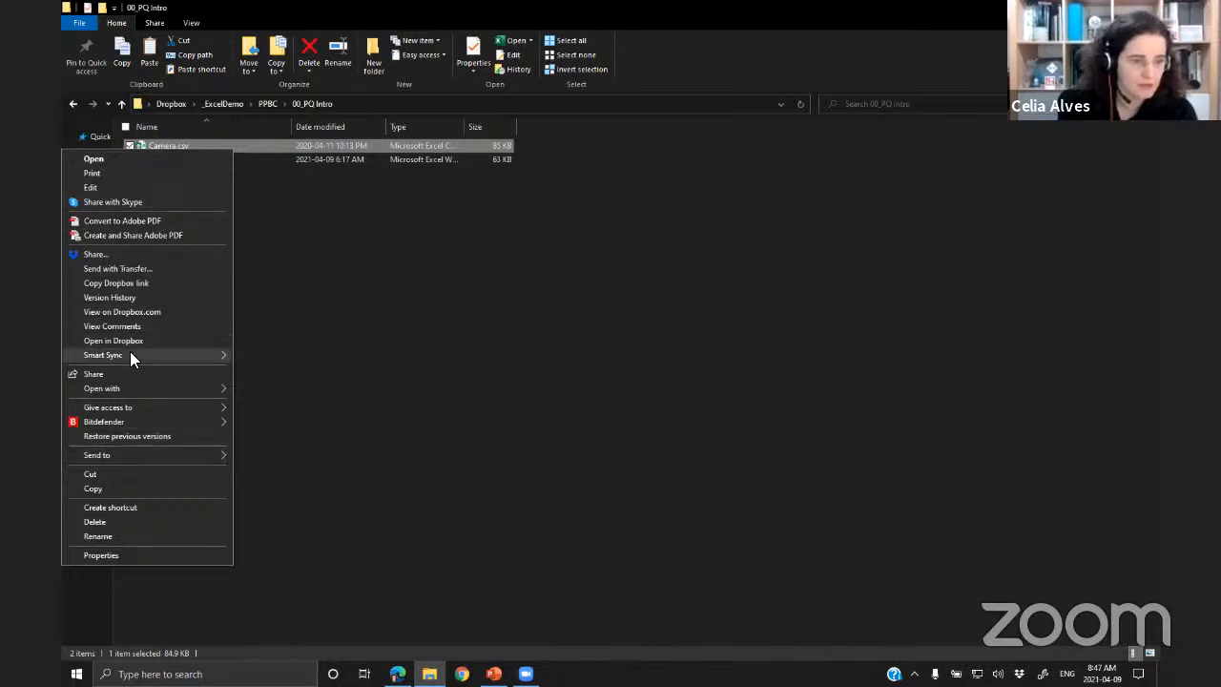
pyautogui.moveTo(126, 386)
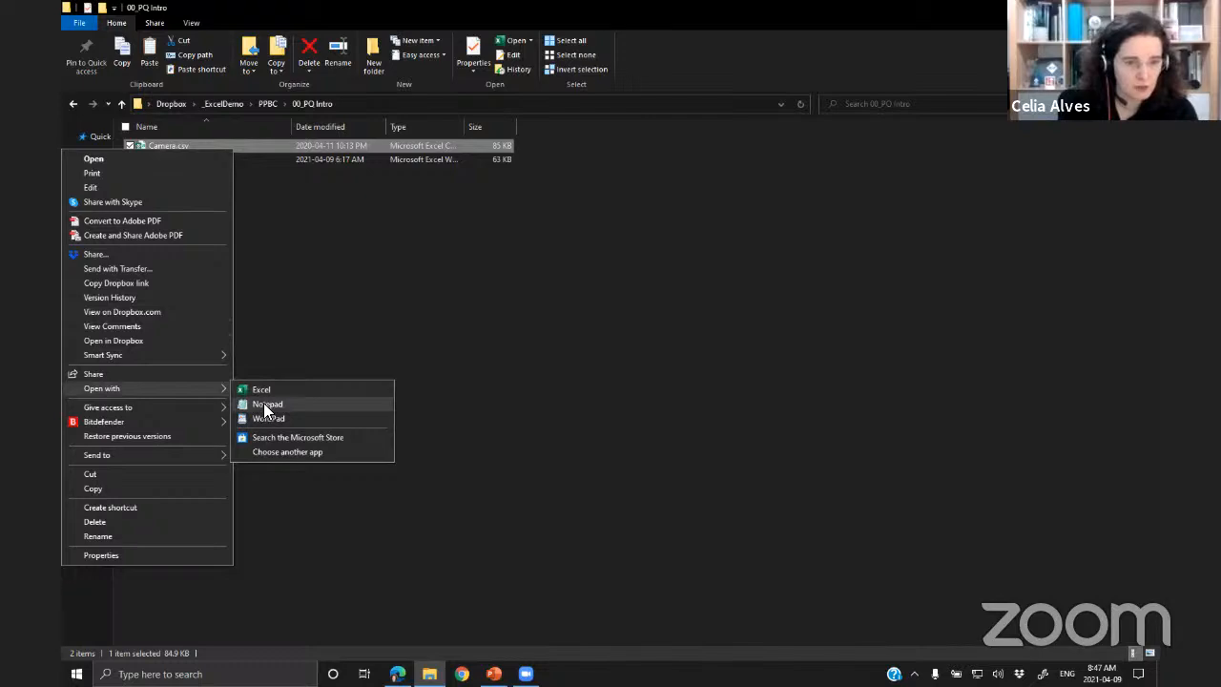
pyautogui.click(267, 404)
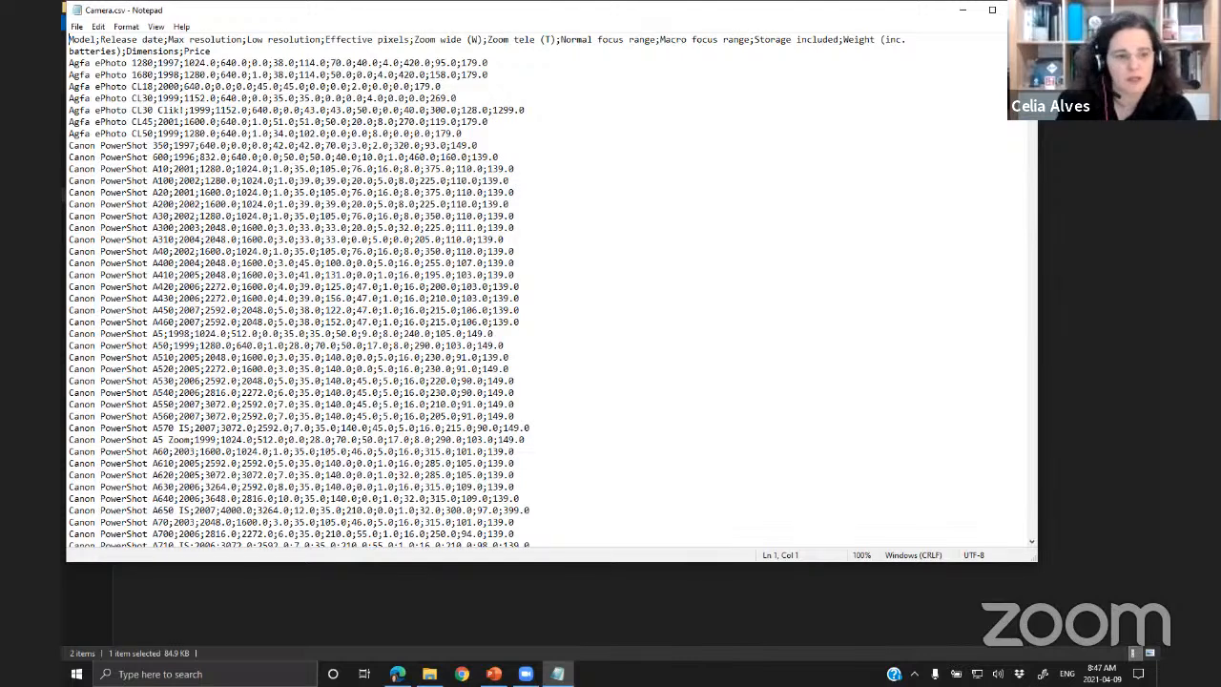
pyautogui.click(1022, 9)
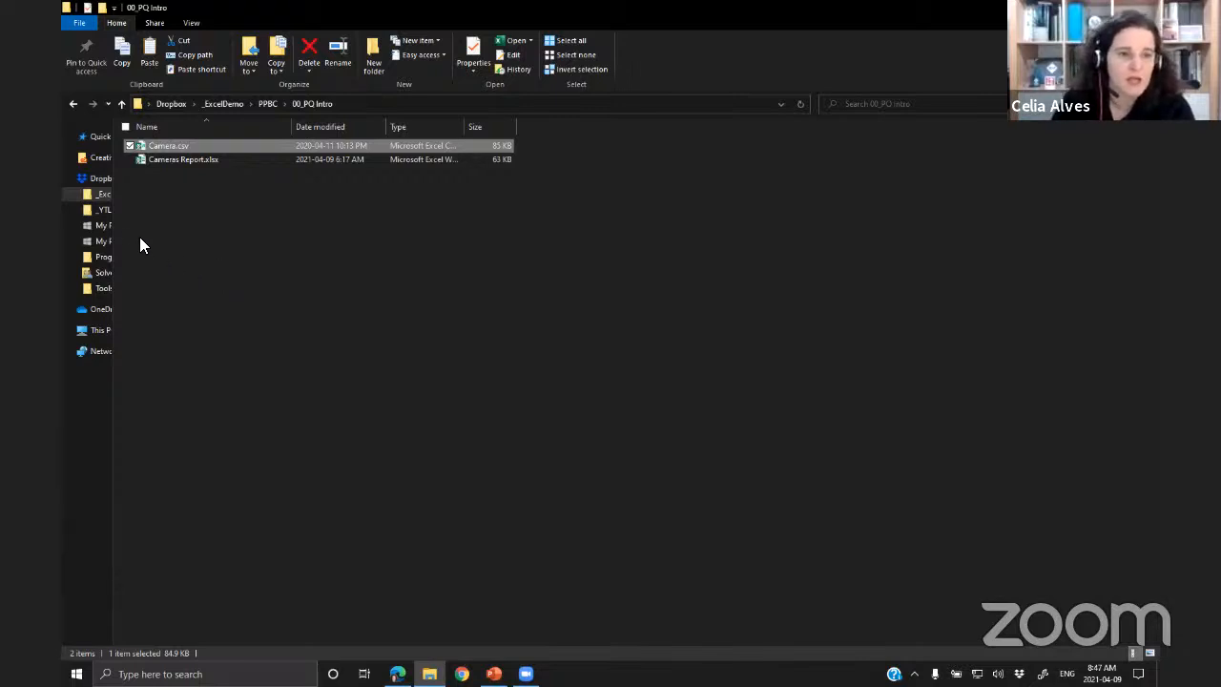
# - Create a new Excel workbook named Report.xlsx in the 00_PQ Intro folder and open it
pyautogui.click(164, 203)
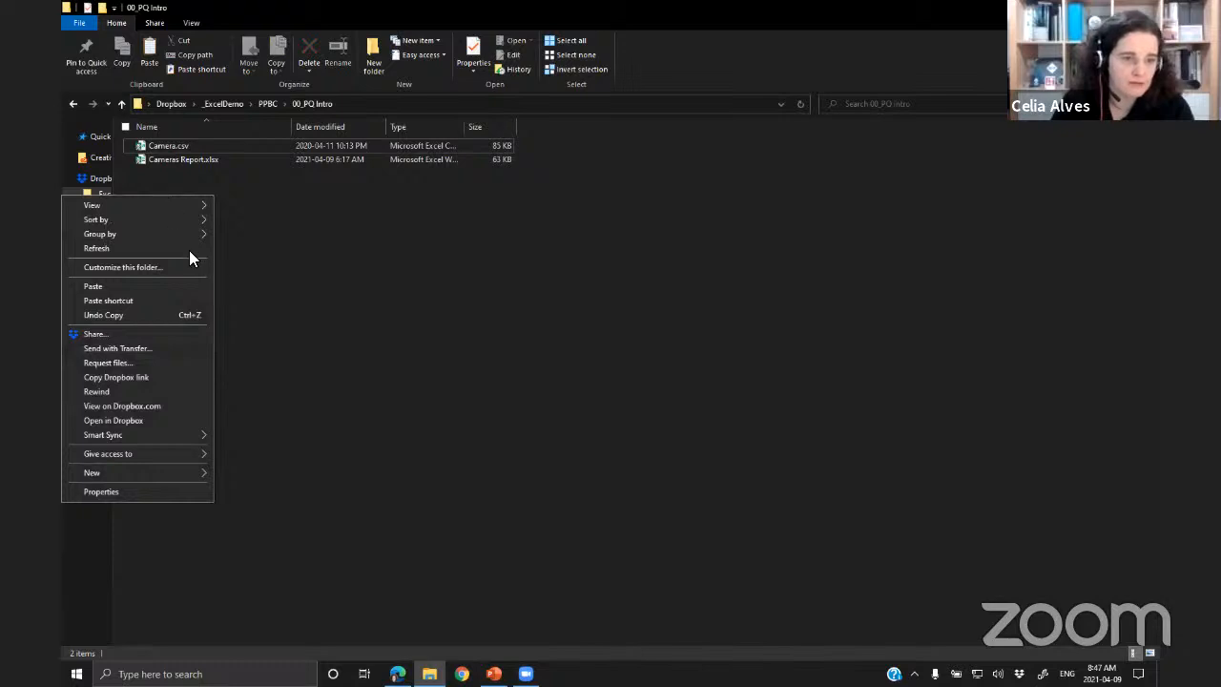
pyautogui.click(260, 323)
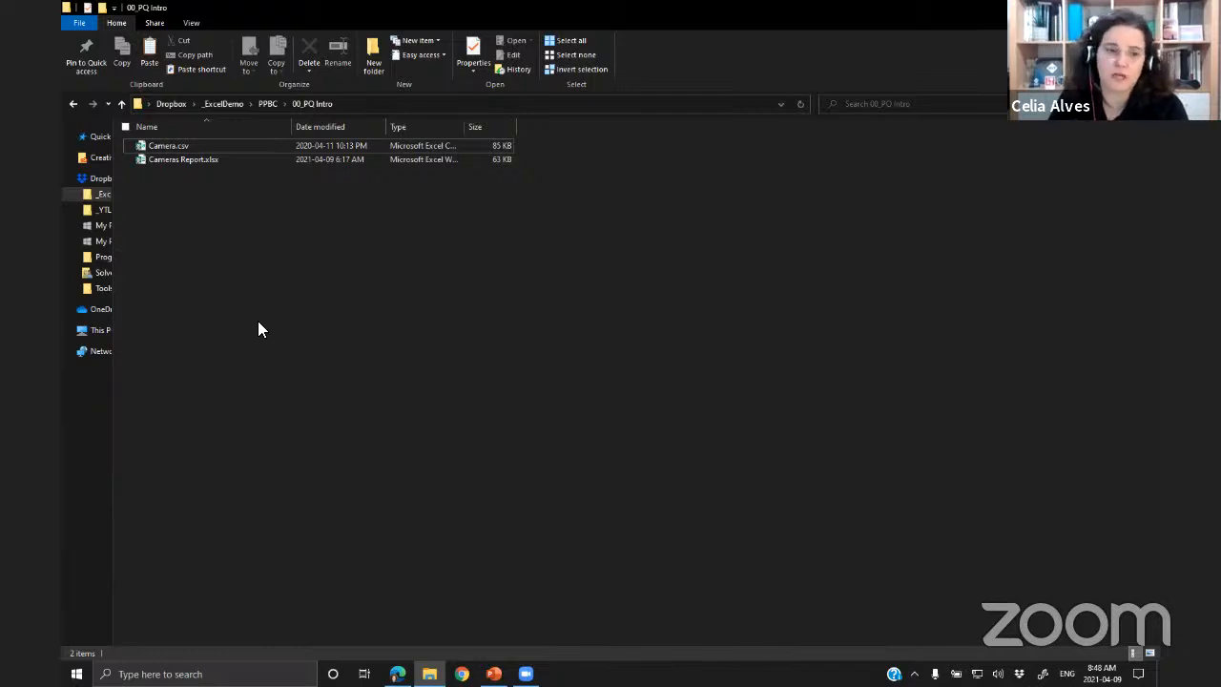
pyautogui.rightClick(166, 202)
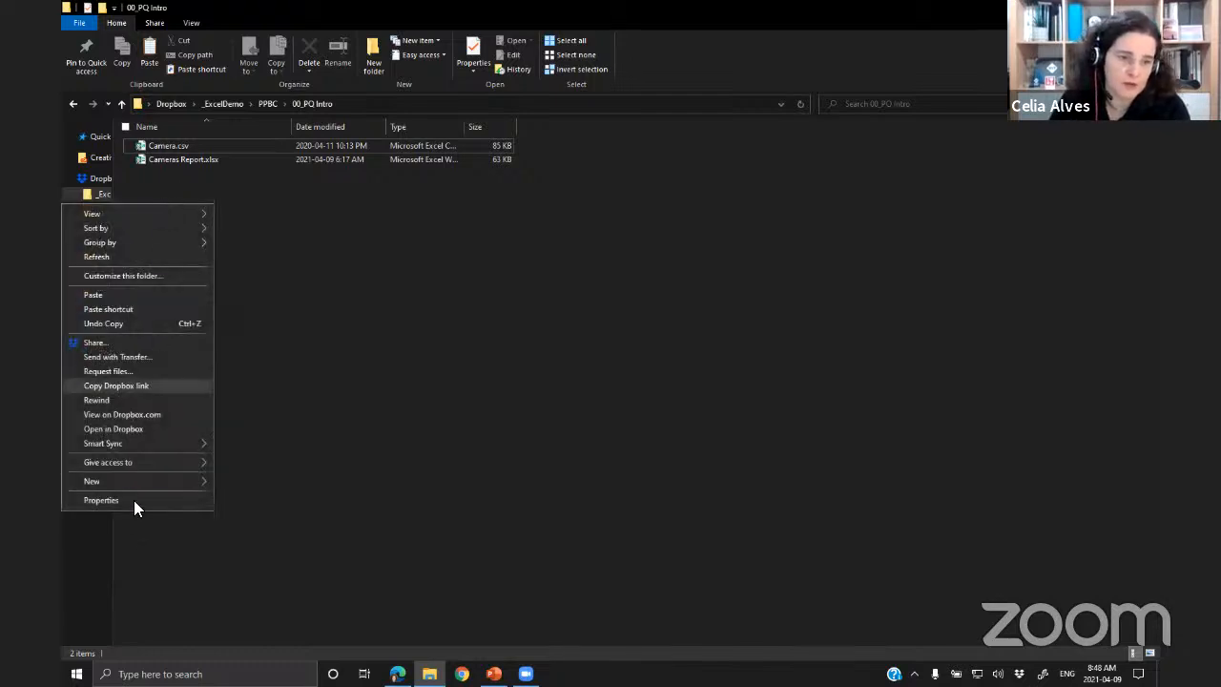
pyautogui.moveTo(147, 487)
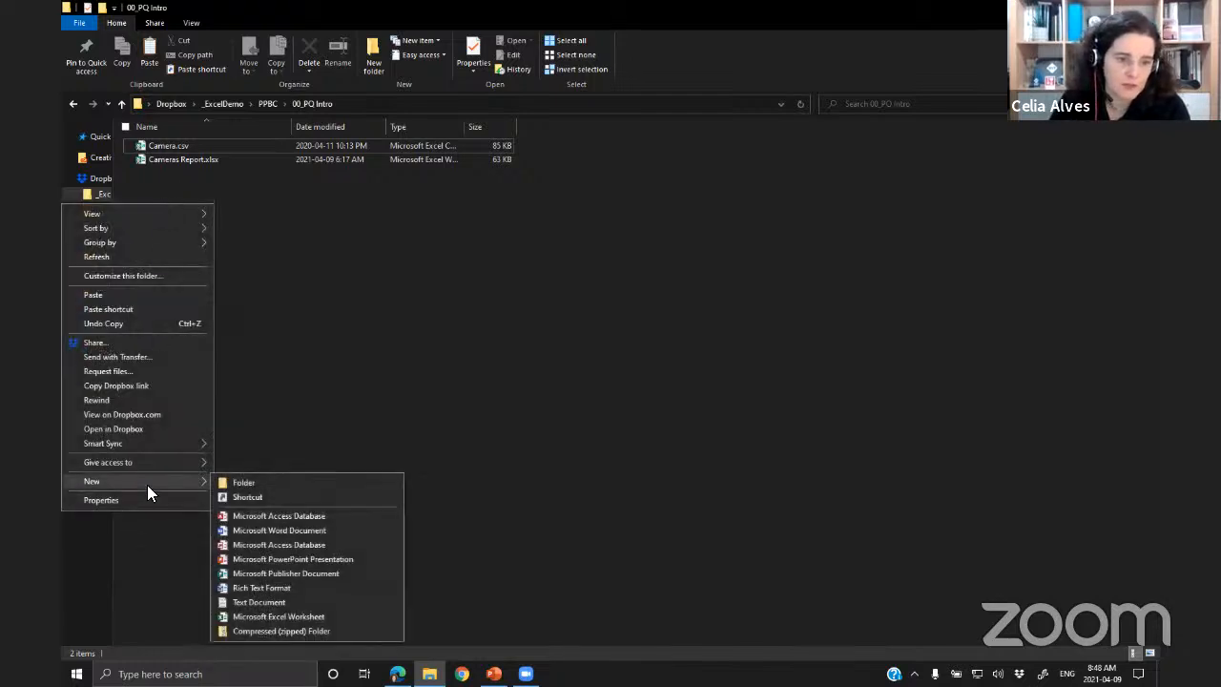
pyautogui.click(279, 613)
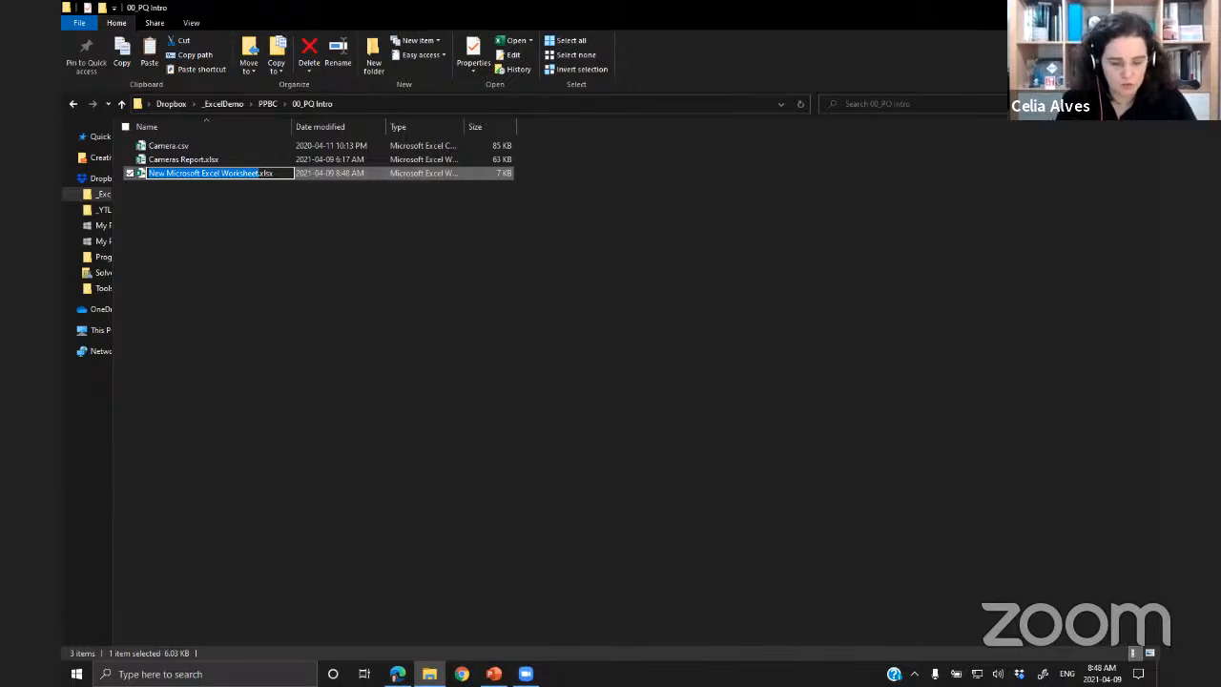
pyautogui.write('Report')
pyautogui.press('Return')
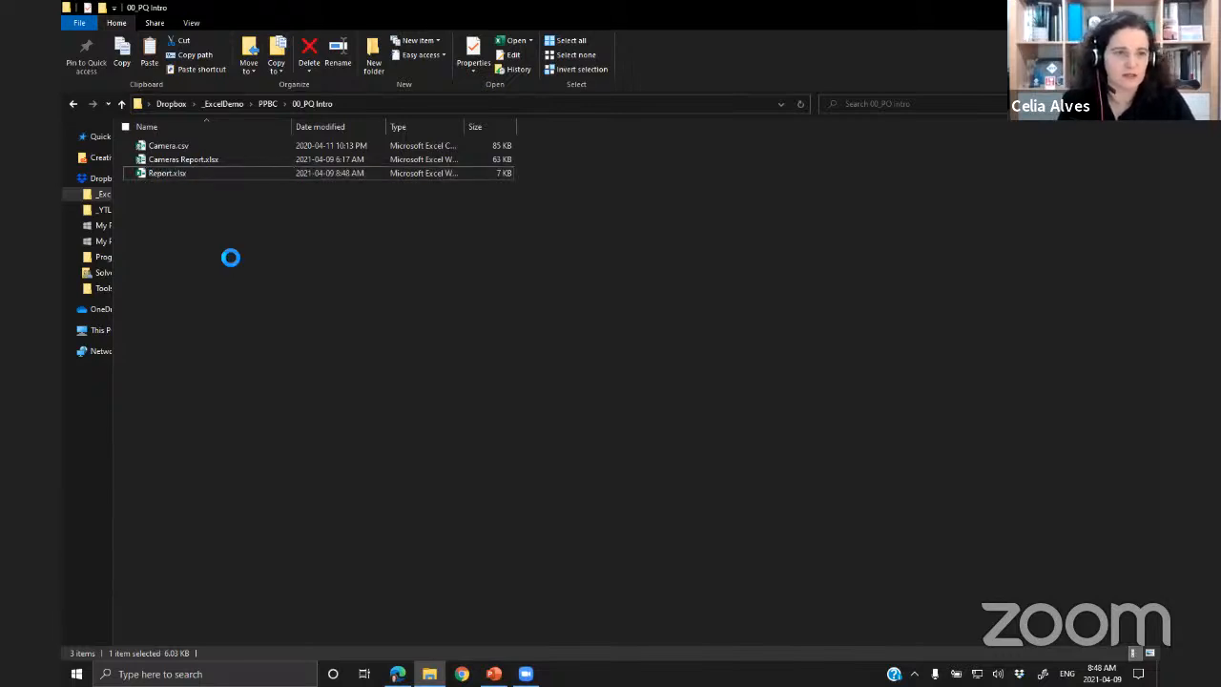
pyautogui.doubleClick(172, 174)
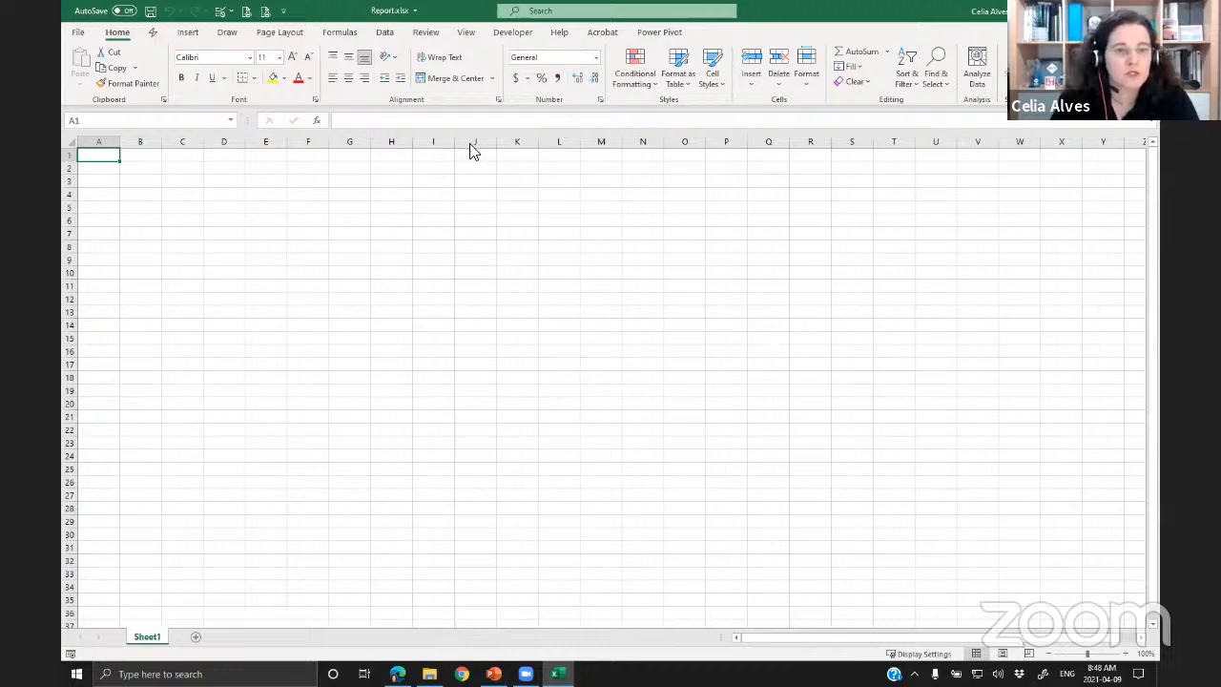
# - Start a Text/CSV data import into the workbook using Camera.csv from the Dropbox folder _ExcelDemo > PPBC > 00_PQ Intro
pyautogui.click(377, 33)
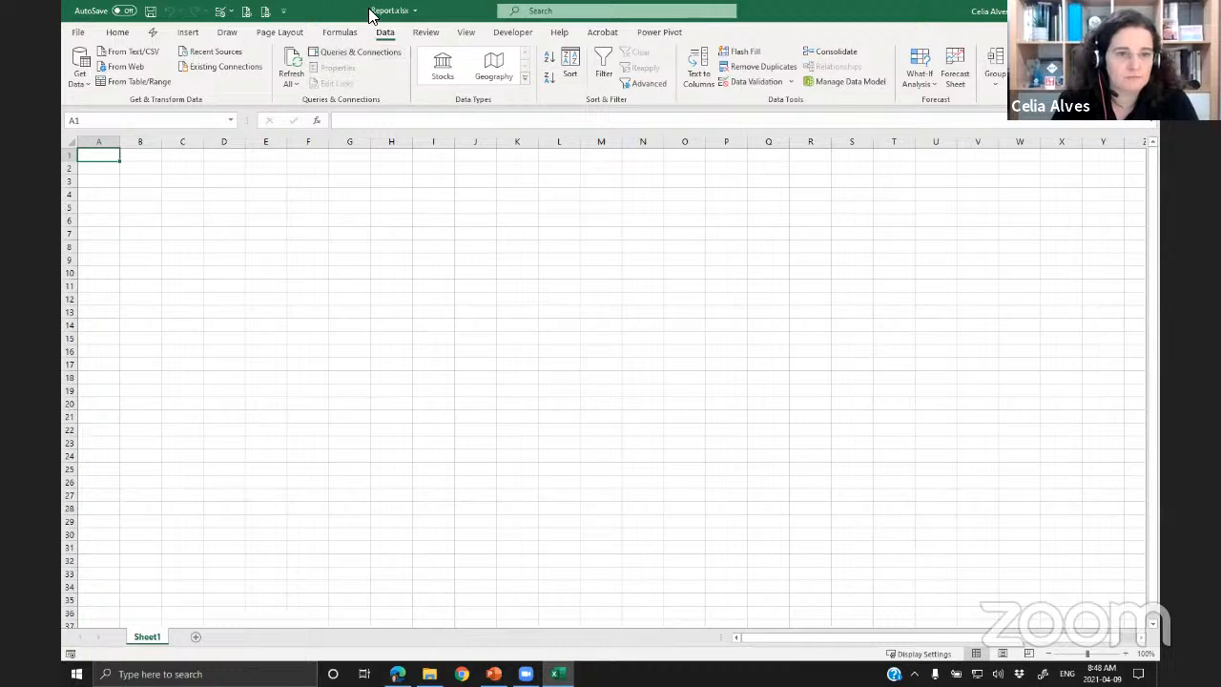
pyautogui.click(147, 55)
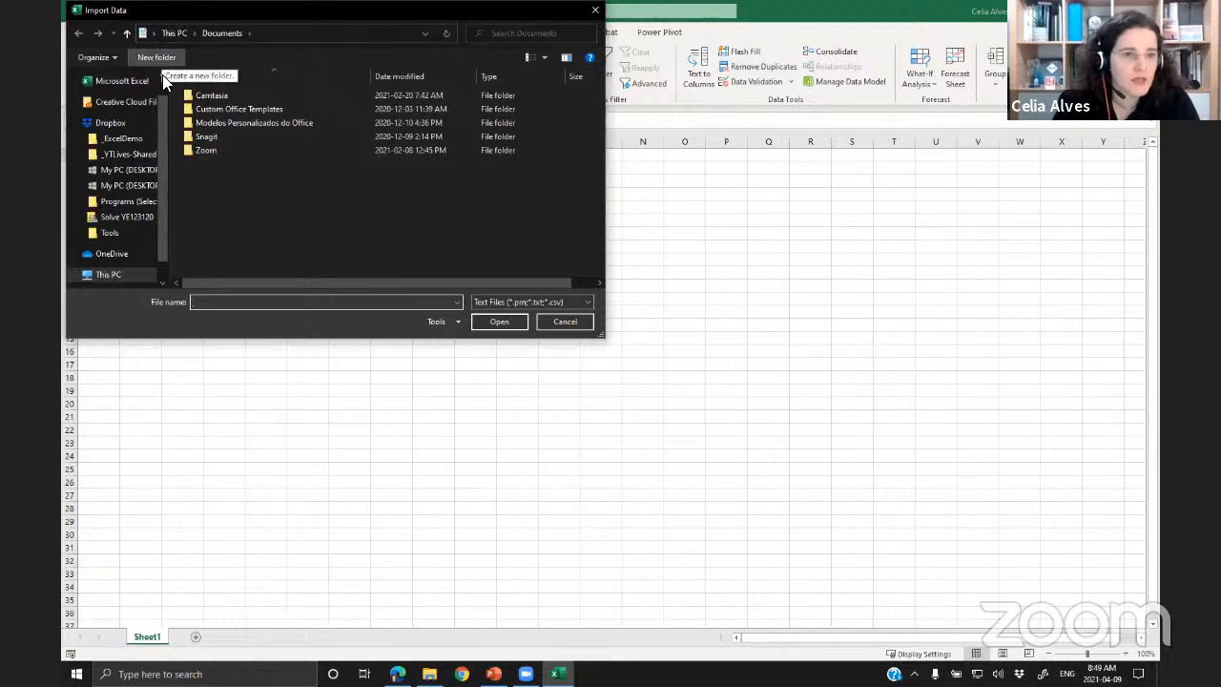
pyautogui.click(144, 138)
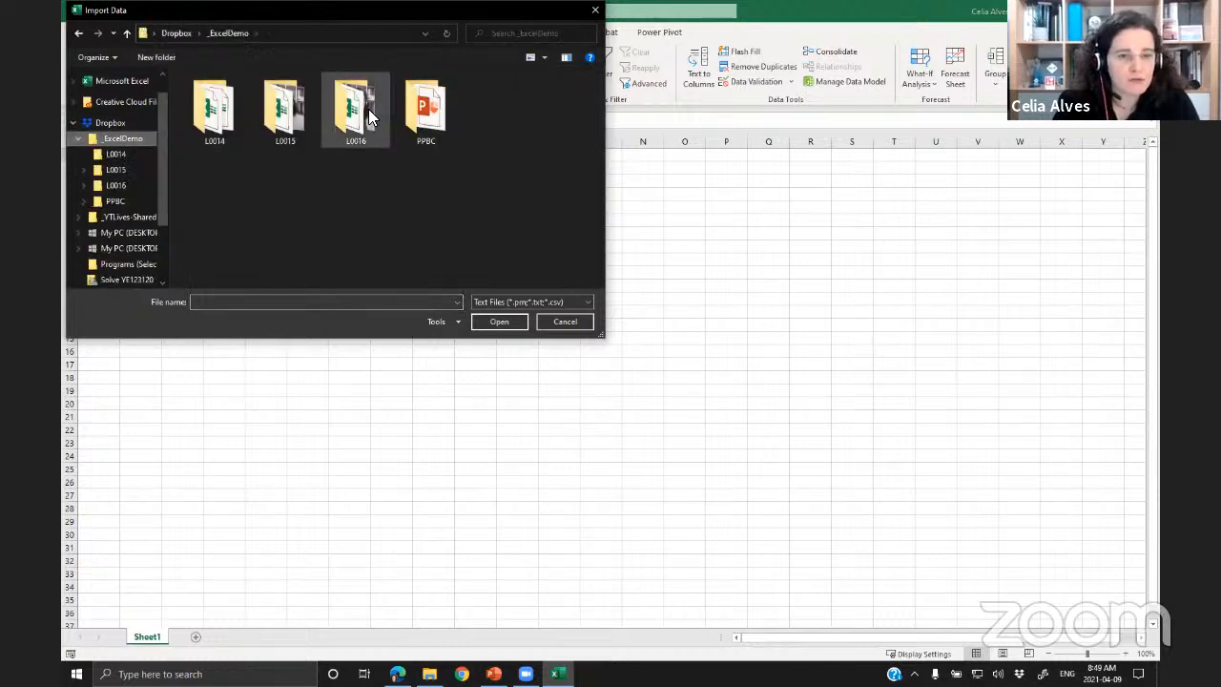
pyautogui.doubleClick(431, 108)
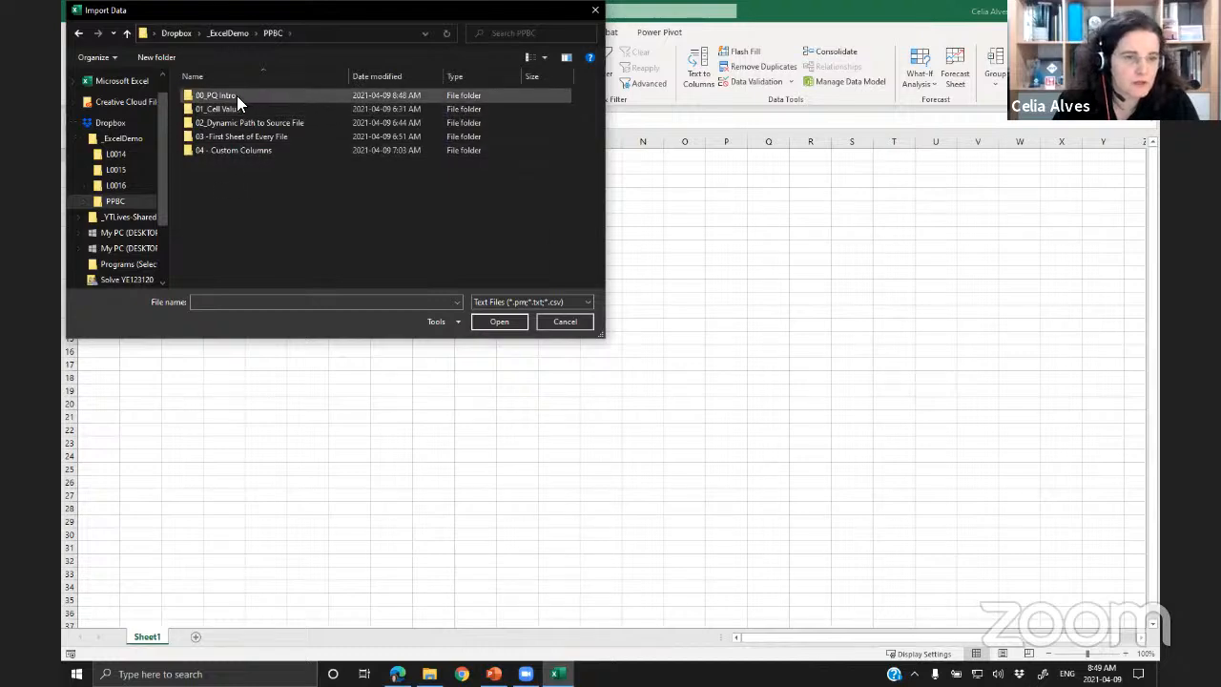
pyautogui.doubleClick(237, 95)
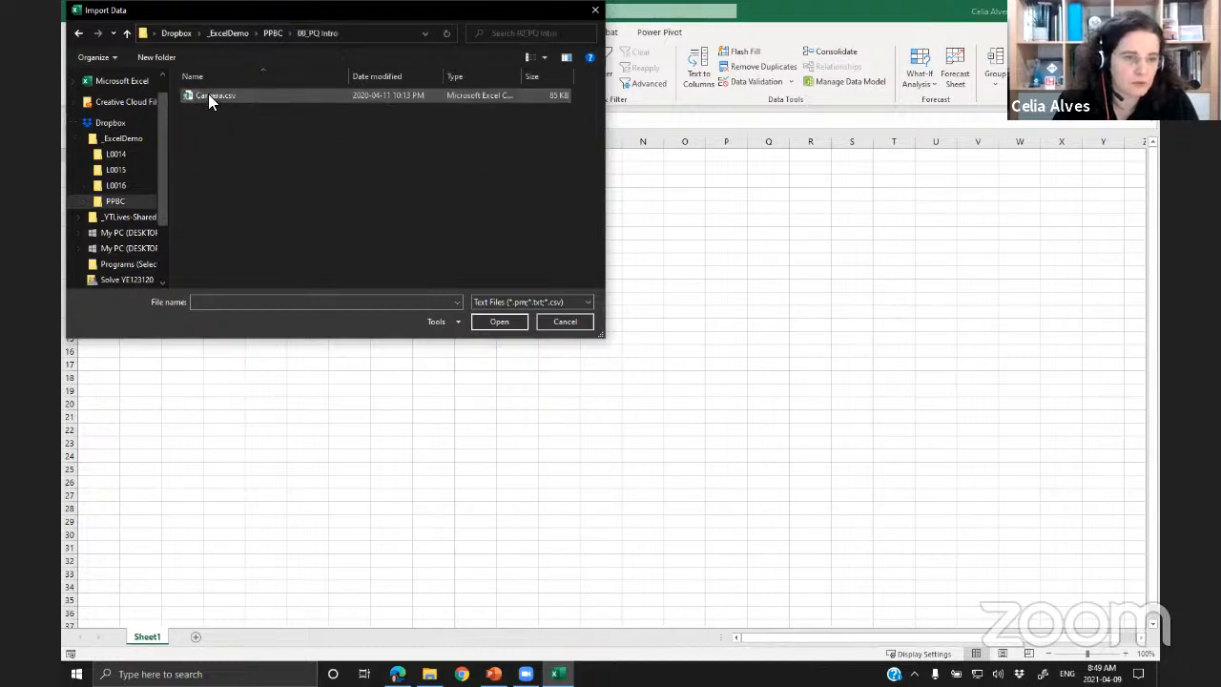
pyautogui.doubleClick(210, 96)
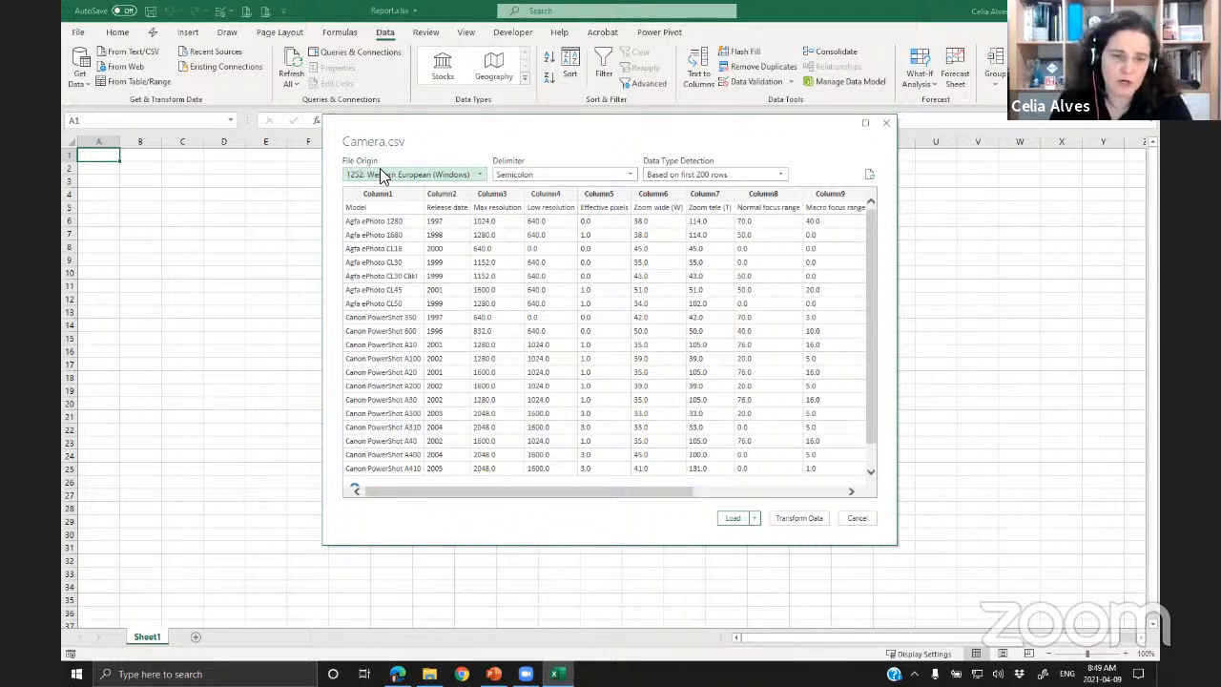
# - Check the available file origin and delimiter options for the Camera.csv import
pyautogui.click(480, 178)
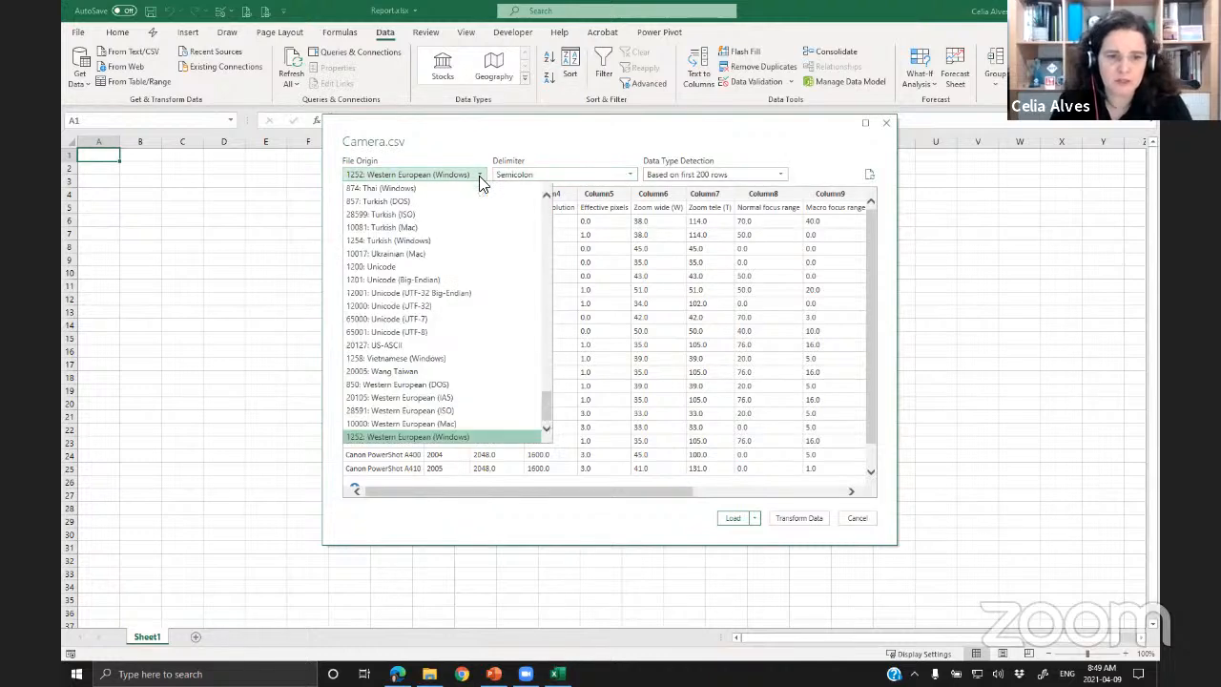
pyautogui.click(480, 180)
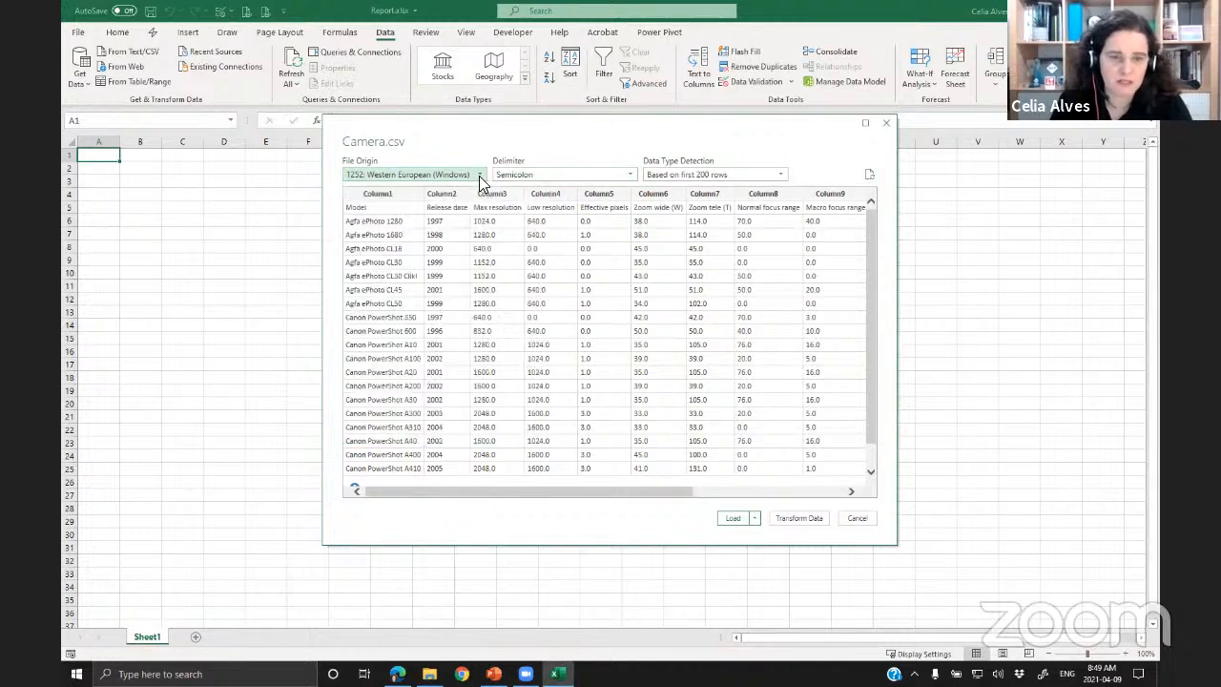
pyautogui.click(531, 182)
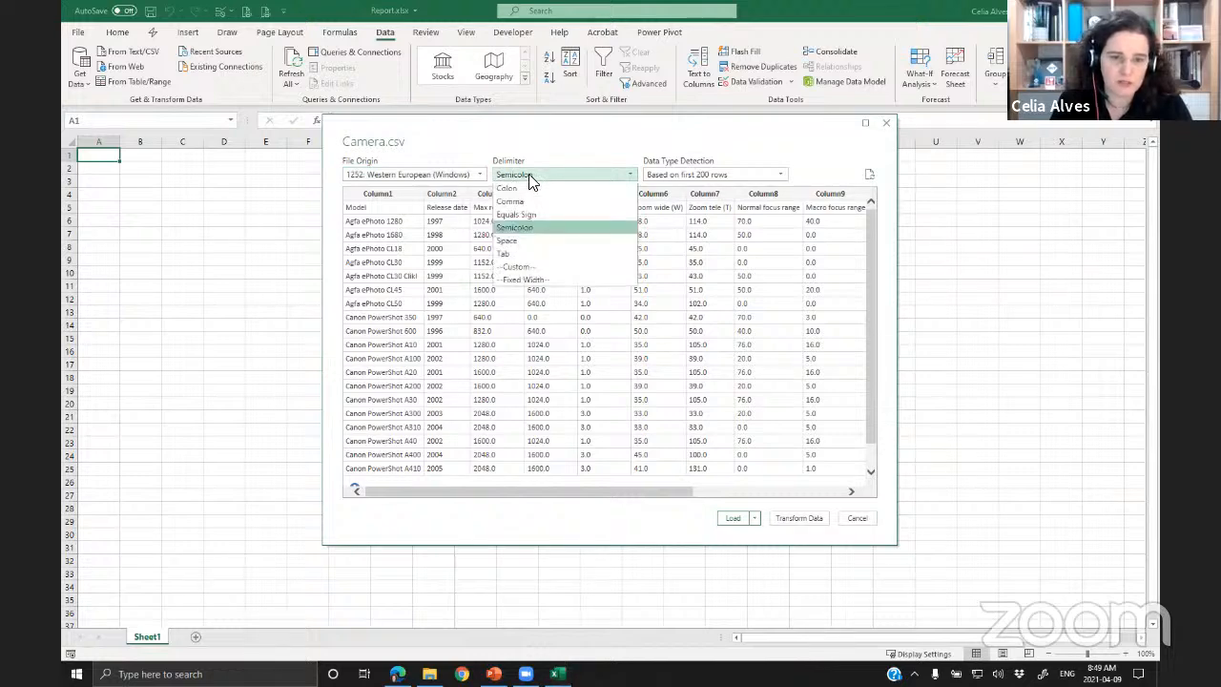
pyautogui.click(530, 180)
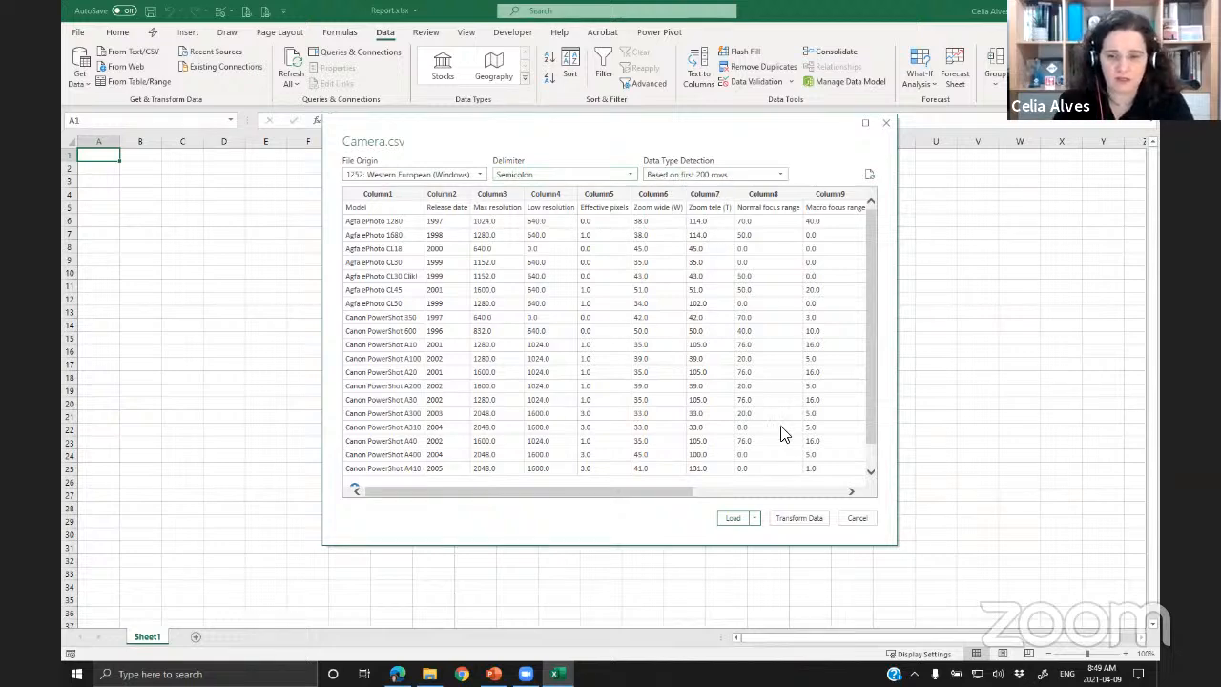
# - Open the Camera.csv data for transformation in Power Query Editor and review all its columns across to Price
pyautogui.click(787, 524)
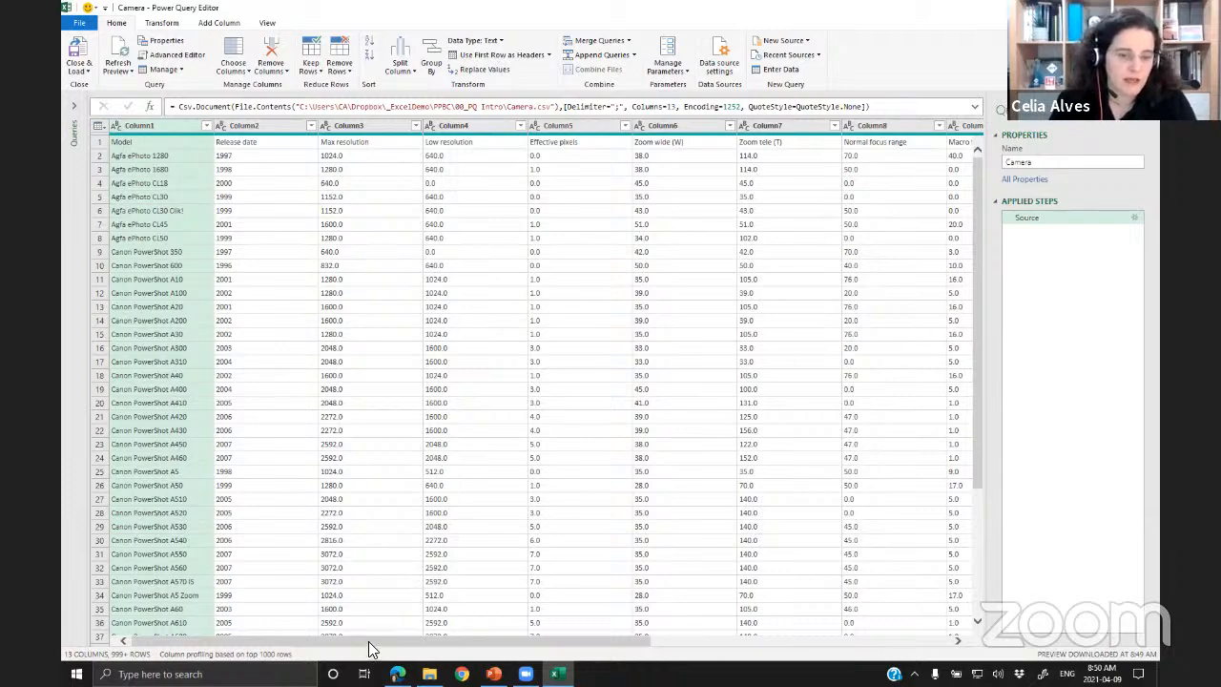
pyautogui.moveTo(371, 646); pyautogui.dragTo(704, 646)
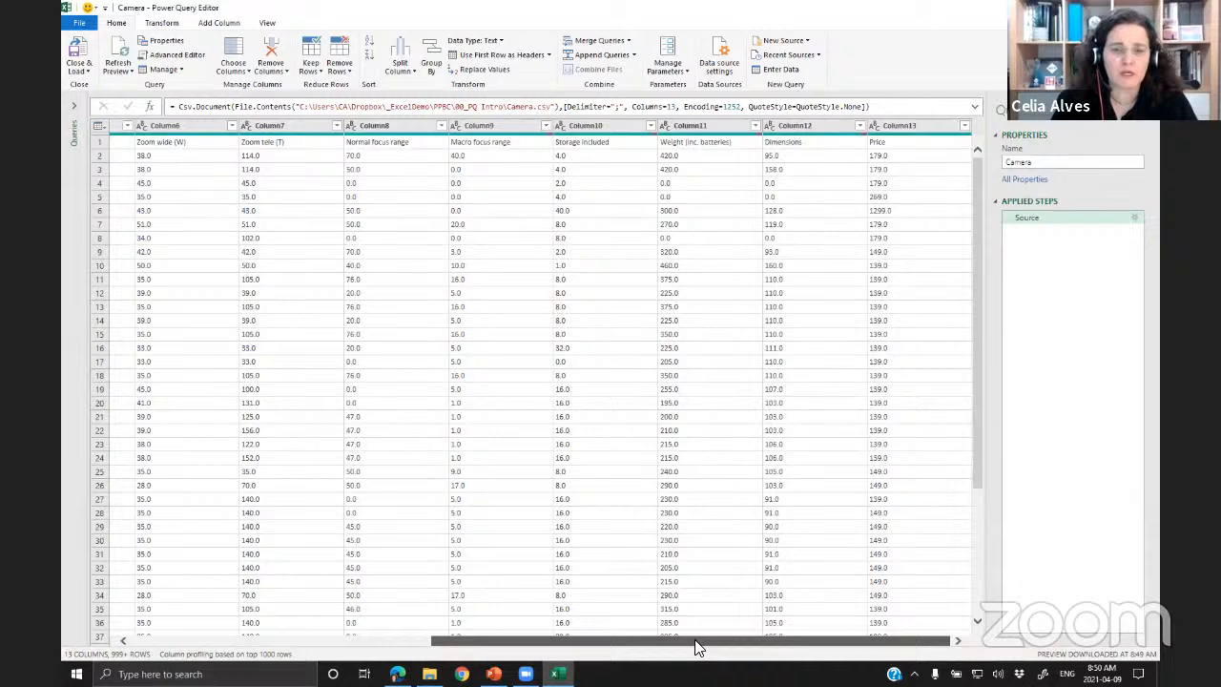
pyautogui.moveTo(671, 646); pyautogui.dragTo(315, 644)
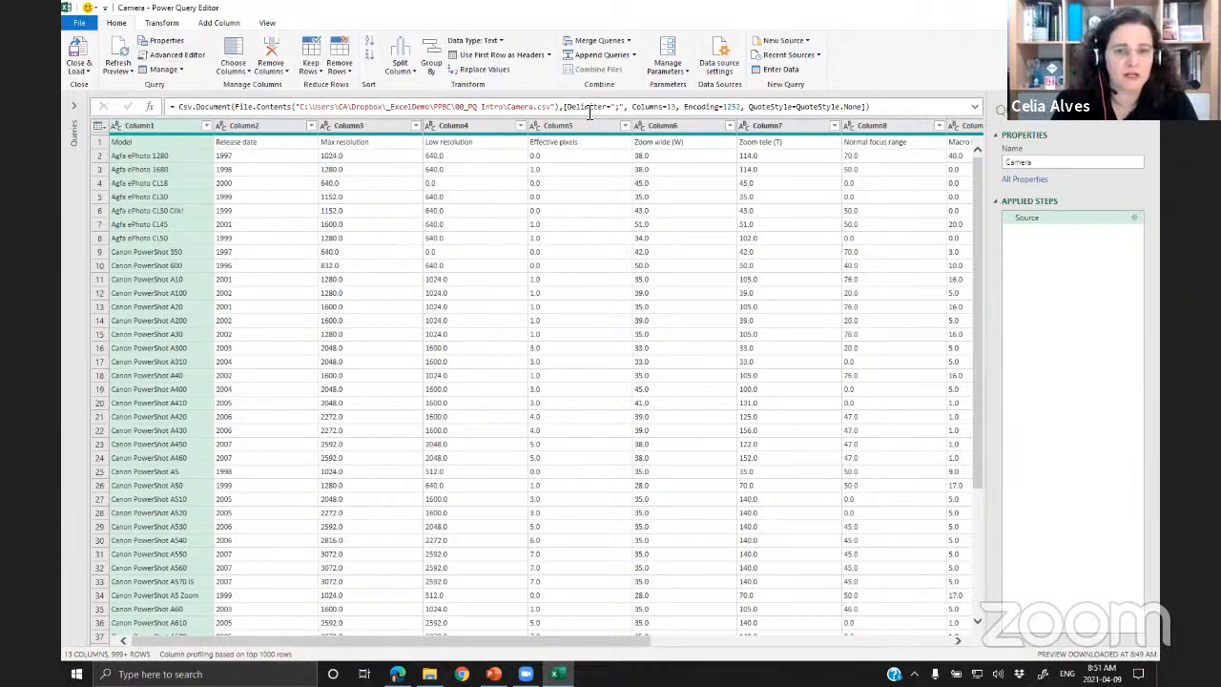
# - Examine the Source step's Csv.Document formula, including its file path, delimiter, columns, encoding and quote style
pyautogui.click(266, 23)
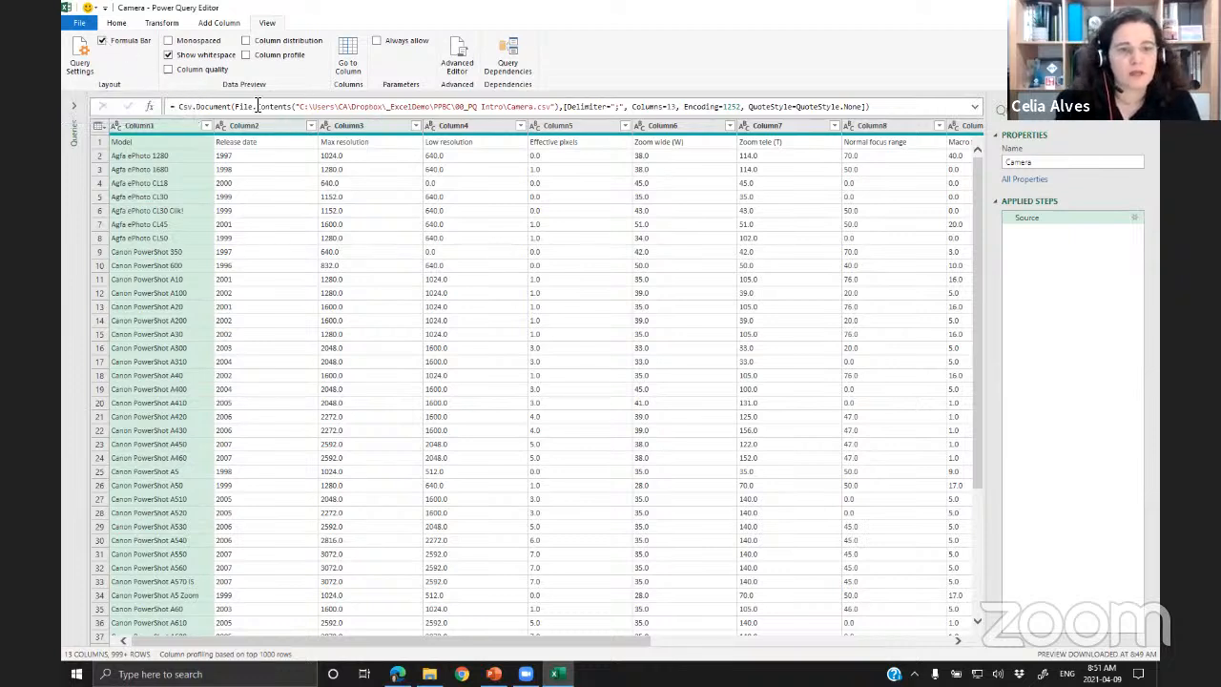
pyautogui.click(178, 107)
pyautogui.moveTo(178, 108); pyautogui.dragTo(883, 106)
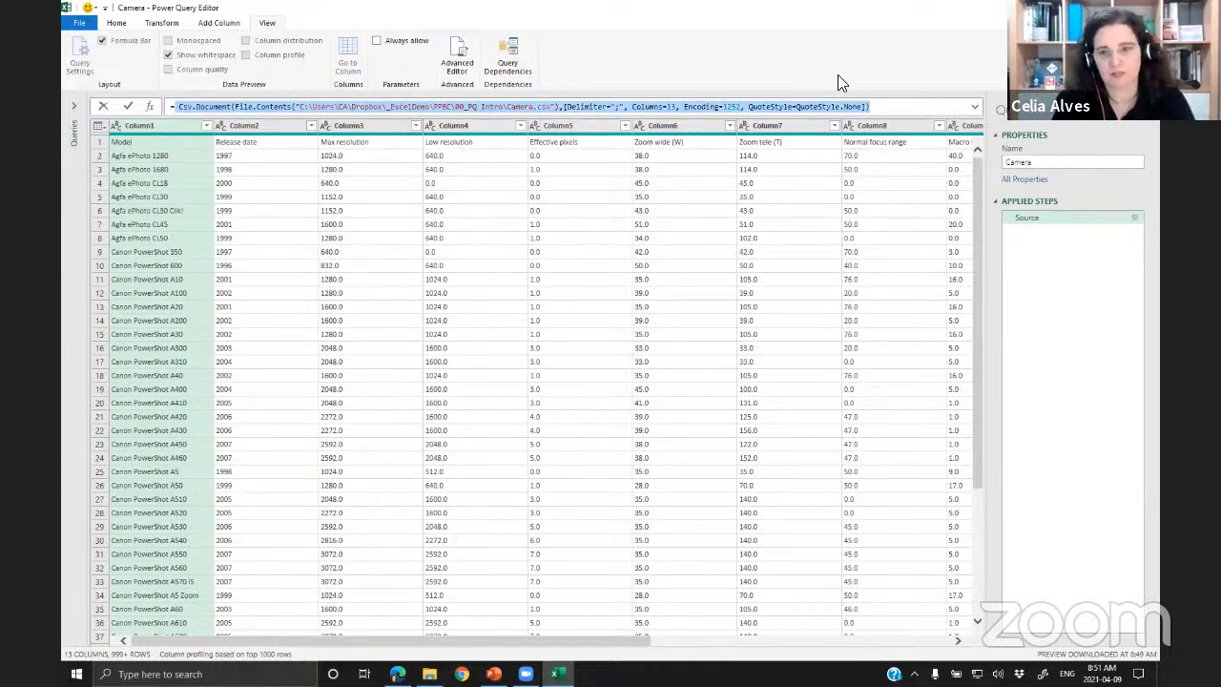
pyautogui.click(902, 110)
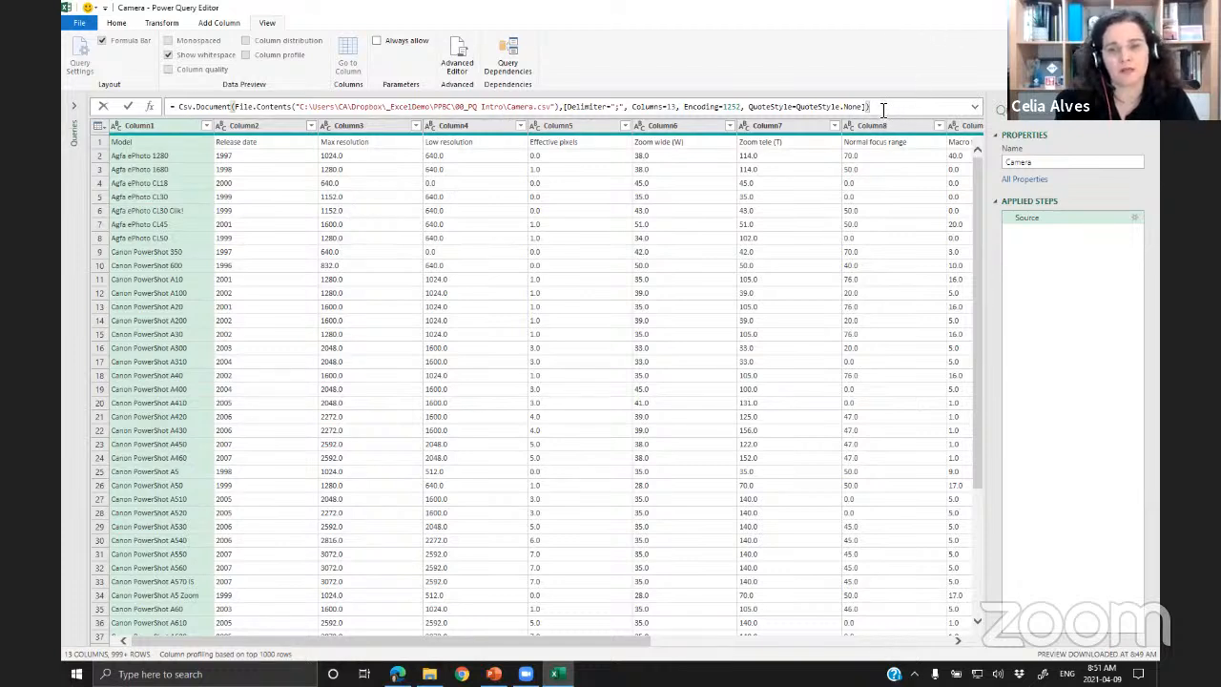
pyautogui.moveTo(884, 109); pyautogui.dragTo(179, 57)
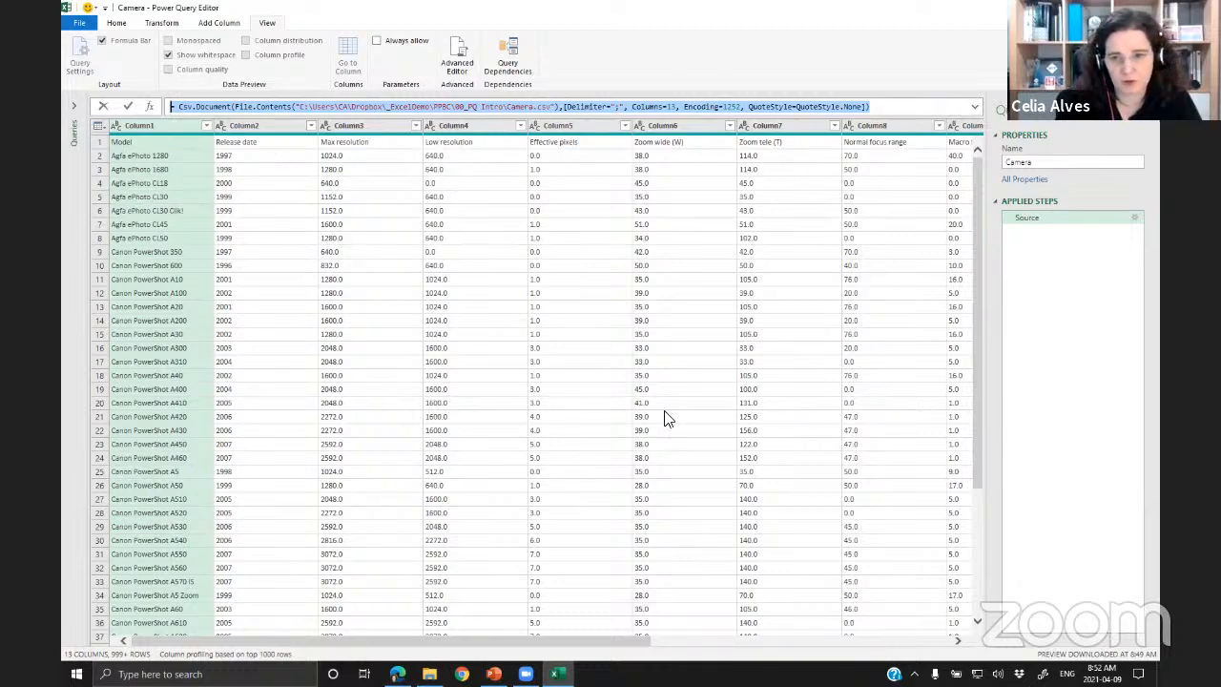
pyautogui.moveTo(560, 641); pyautogui.dragTo(371, 643)
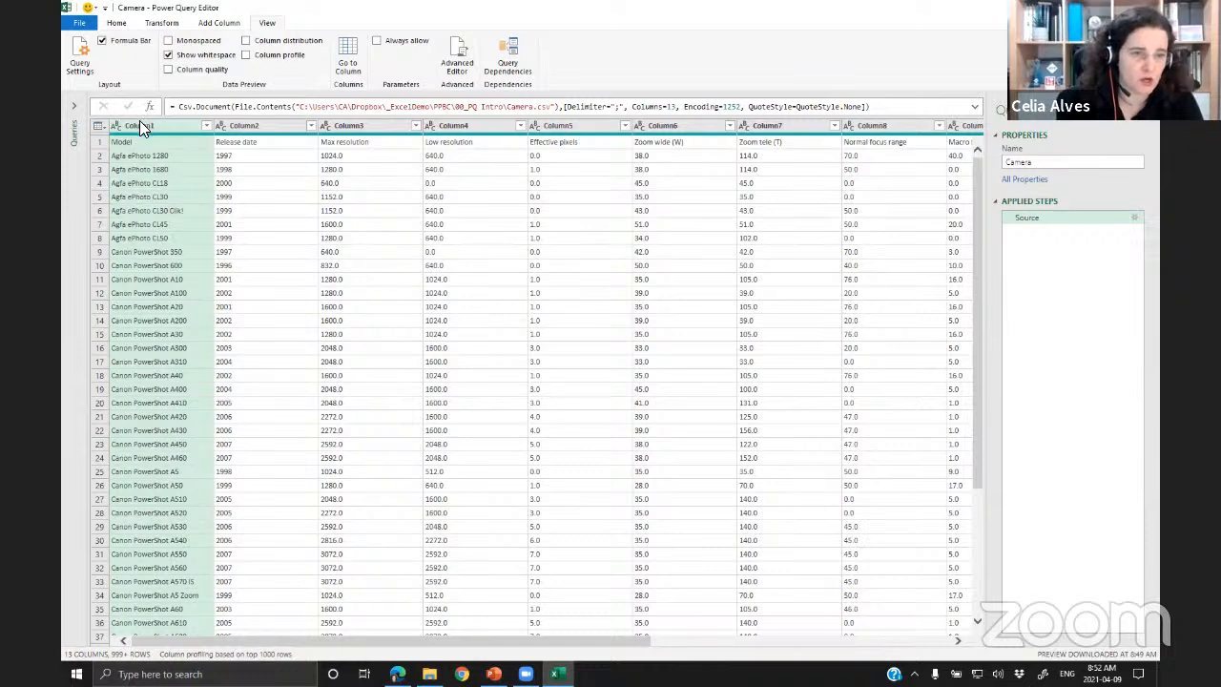
# - Promote the first row of the Camera query to column headers
pyautogui.click(117, 24)
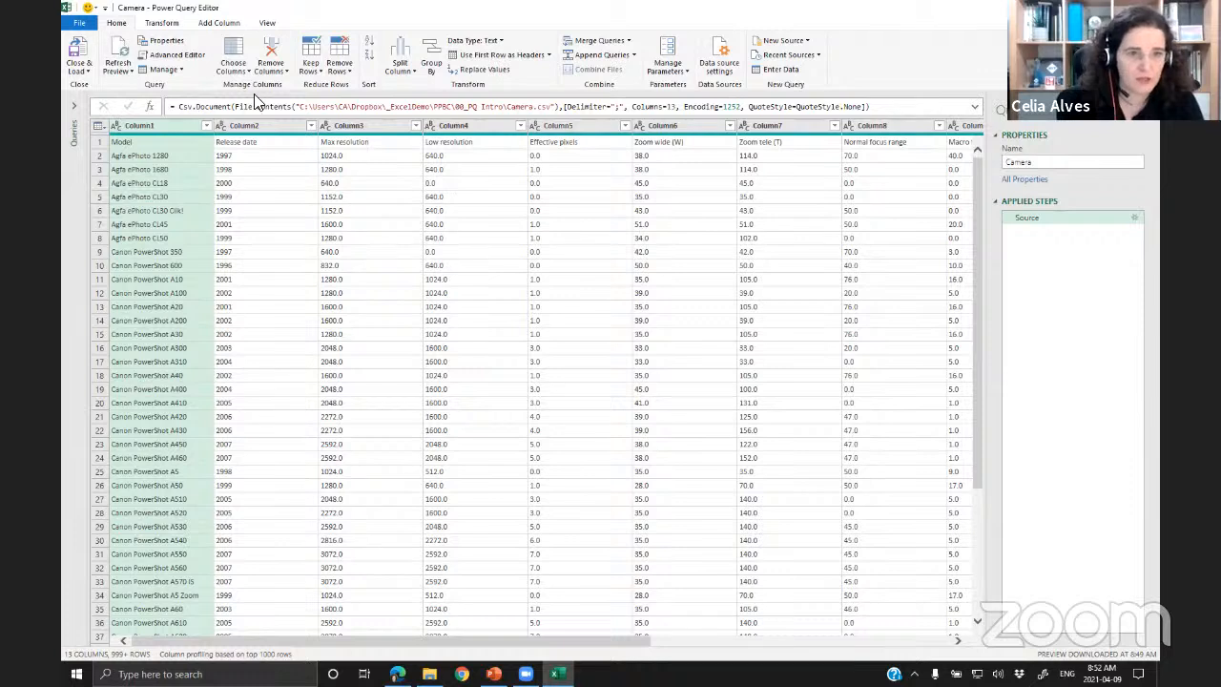
pyautogui.click(494, 54)
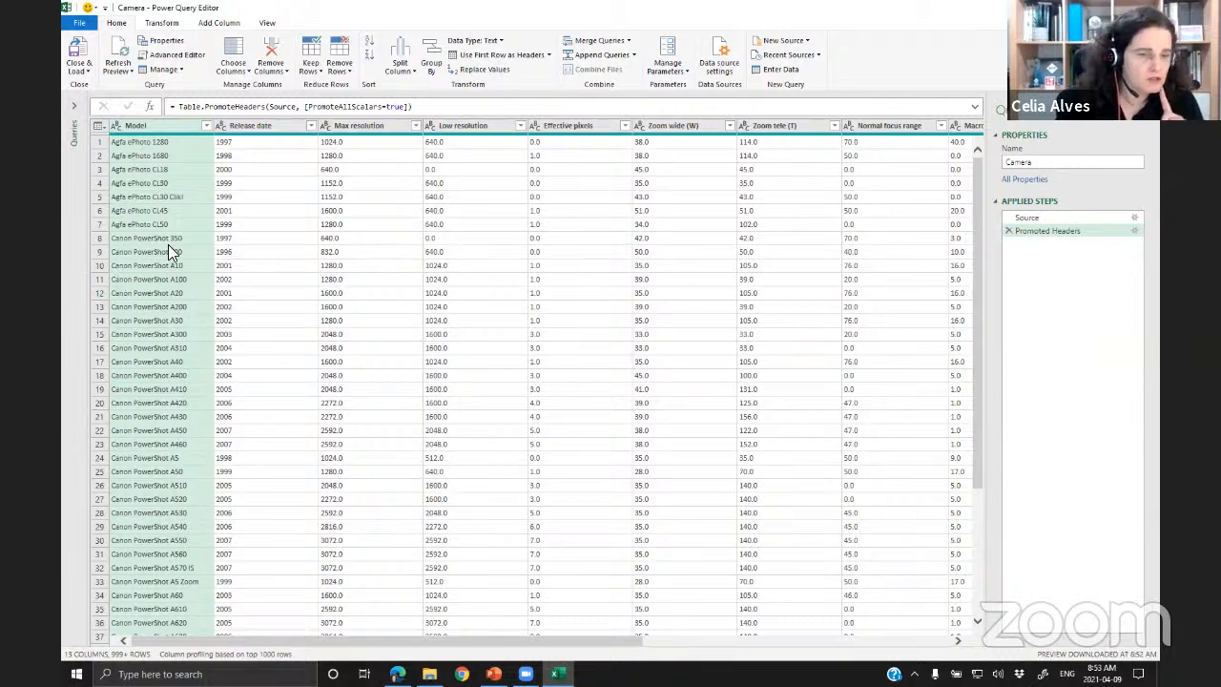
# - Keep only the Model, Release date and Price columns by removing all other columns from the Camera query
pyautogui.click(162, 126)
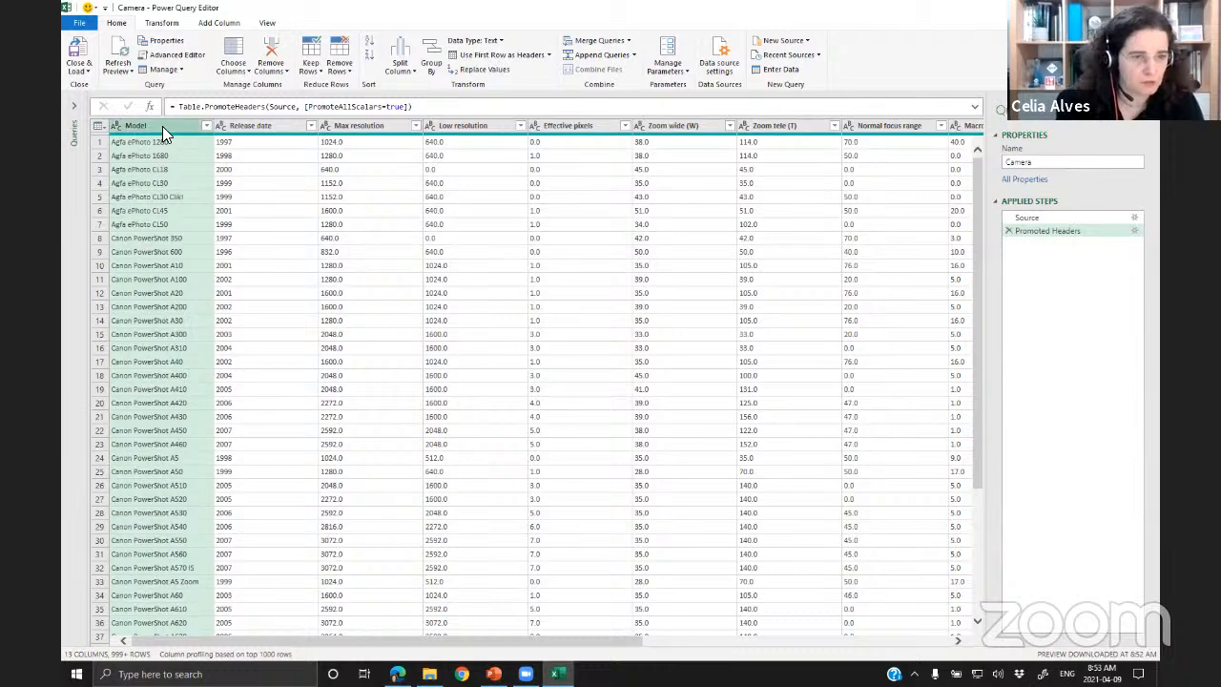
pyautogui.keyDown('ctrl'); pyautogui.click(270, 128); pyautogui.keyUp('ctrl')
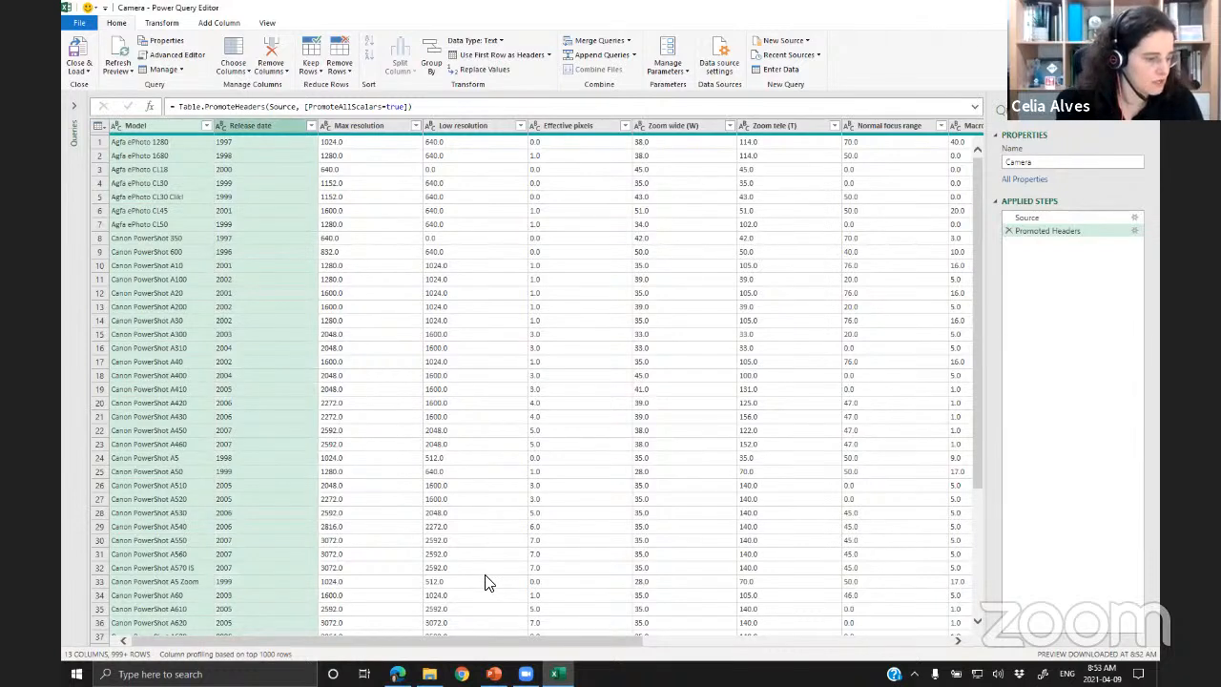
pyautogui.moveTo(465, 639); pyautogui.dragTo(825, 646)
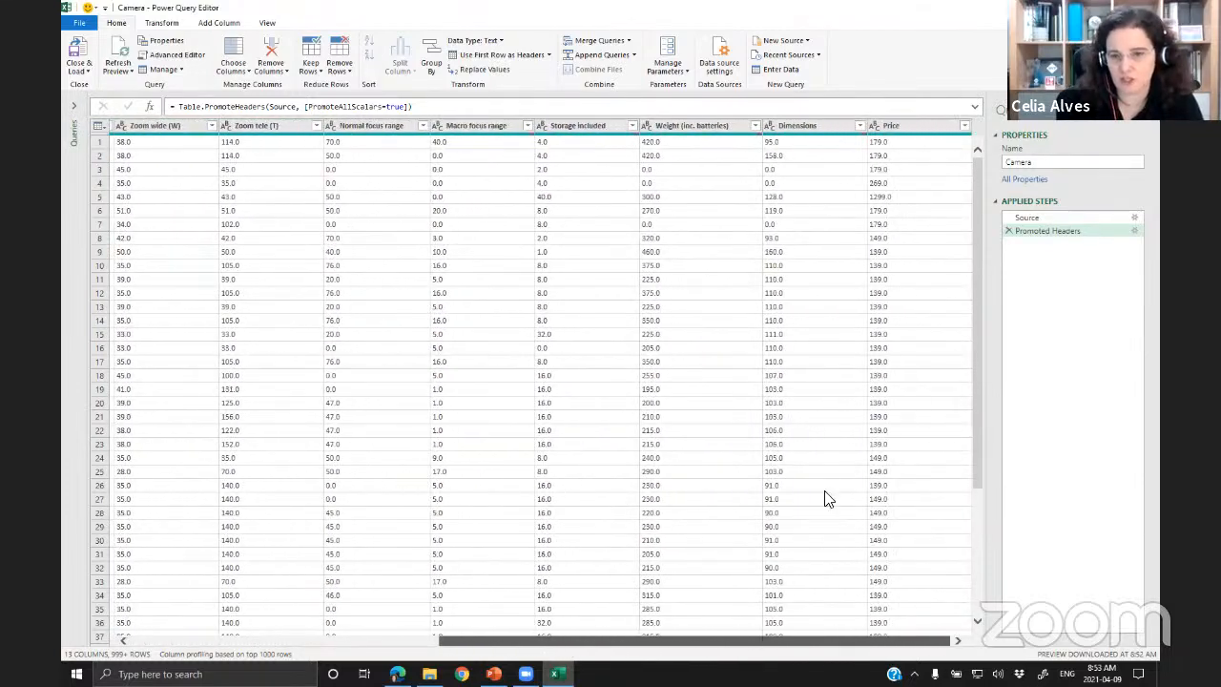
pyautogui.click(909, 130)
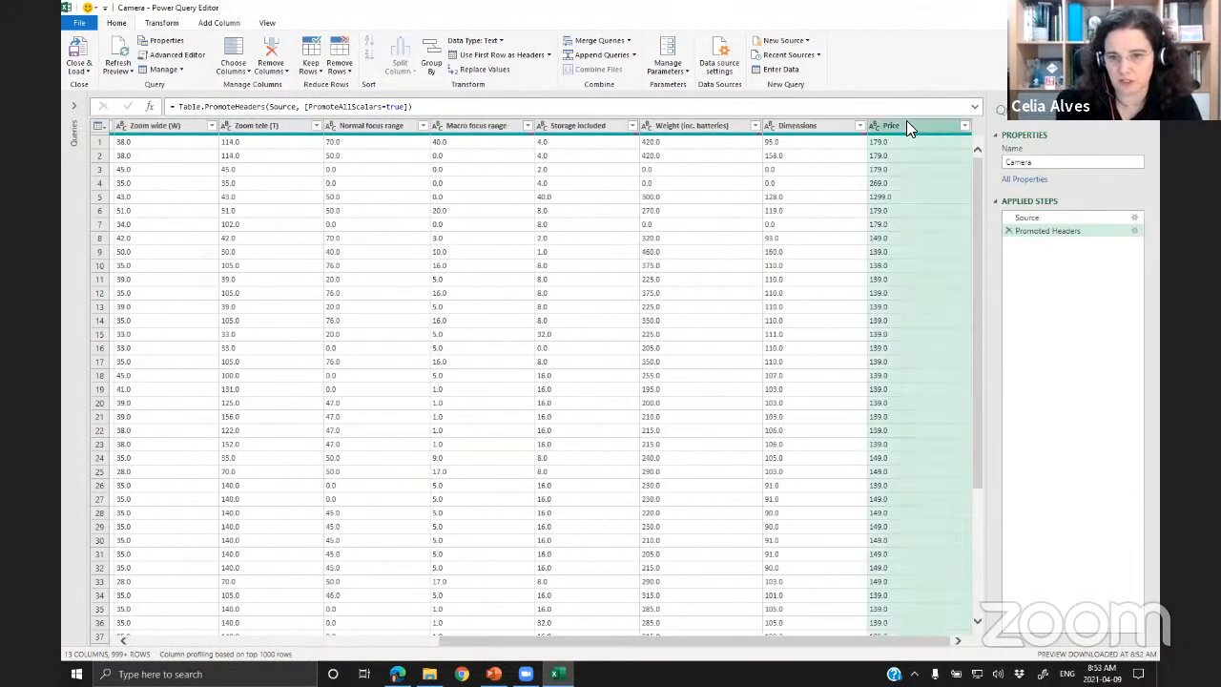
pyautogui.moveTo(843, 641); pyautogui.dragTo(467, 650)
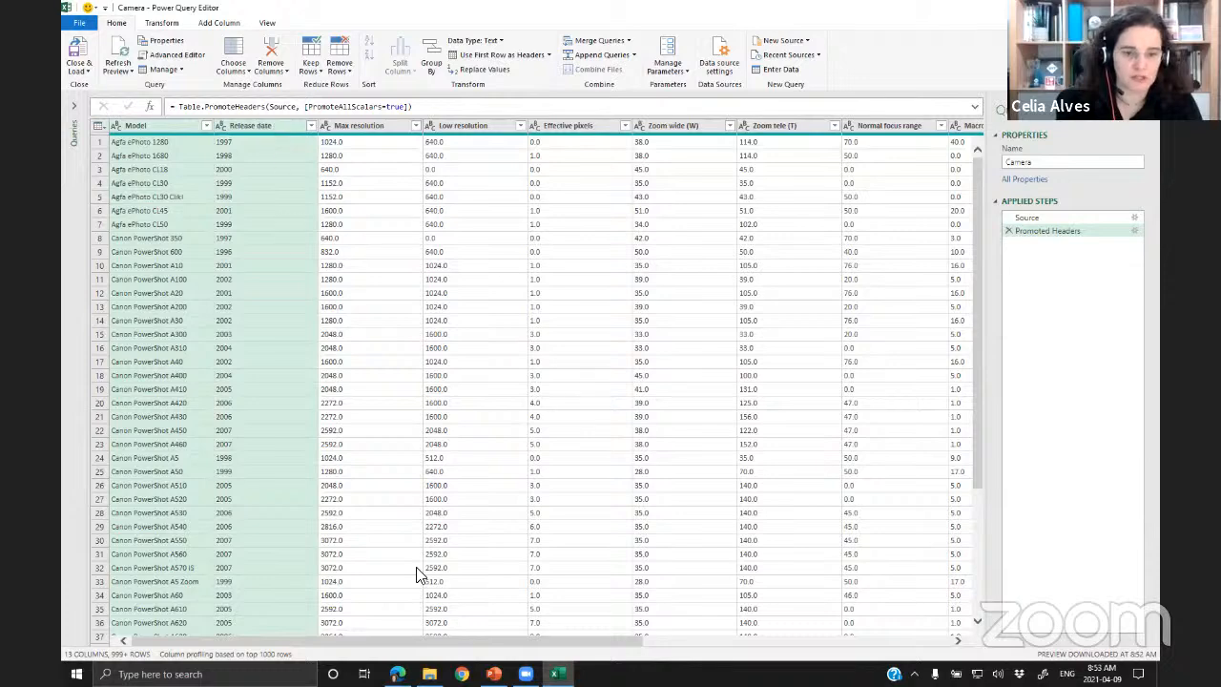
pyautogui.moveTo(466, 642); pyautogui.dragTo(212, 634)
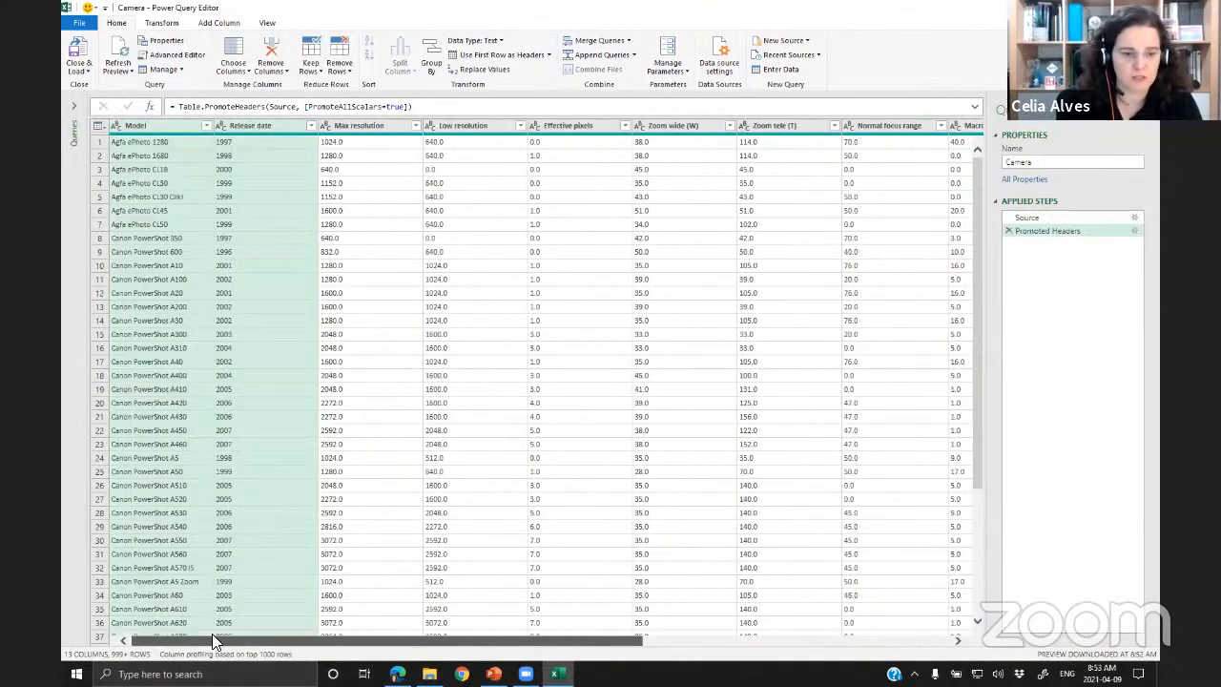
pyautogui.rightClick(260, 128)
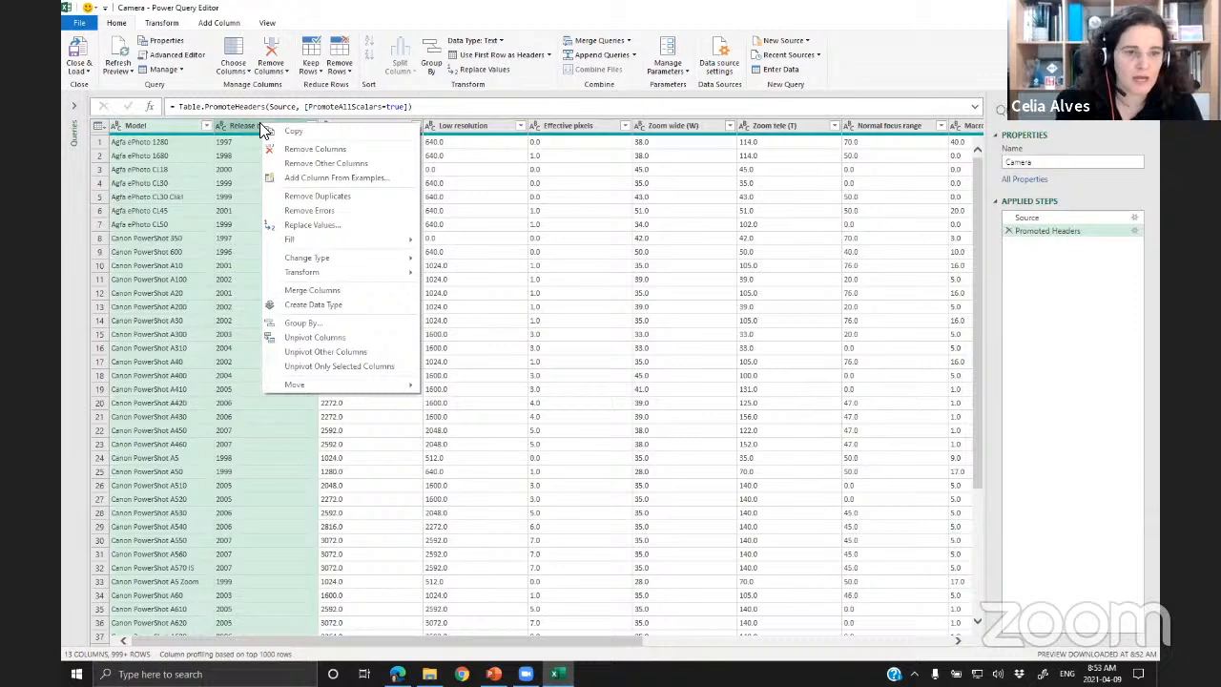
pyautogui.click(311, 170)
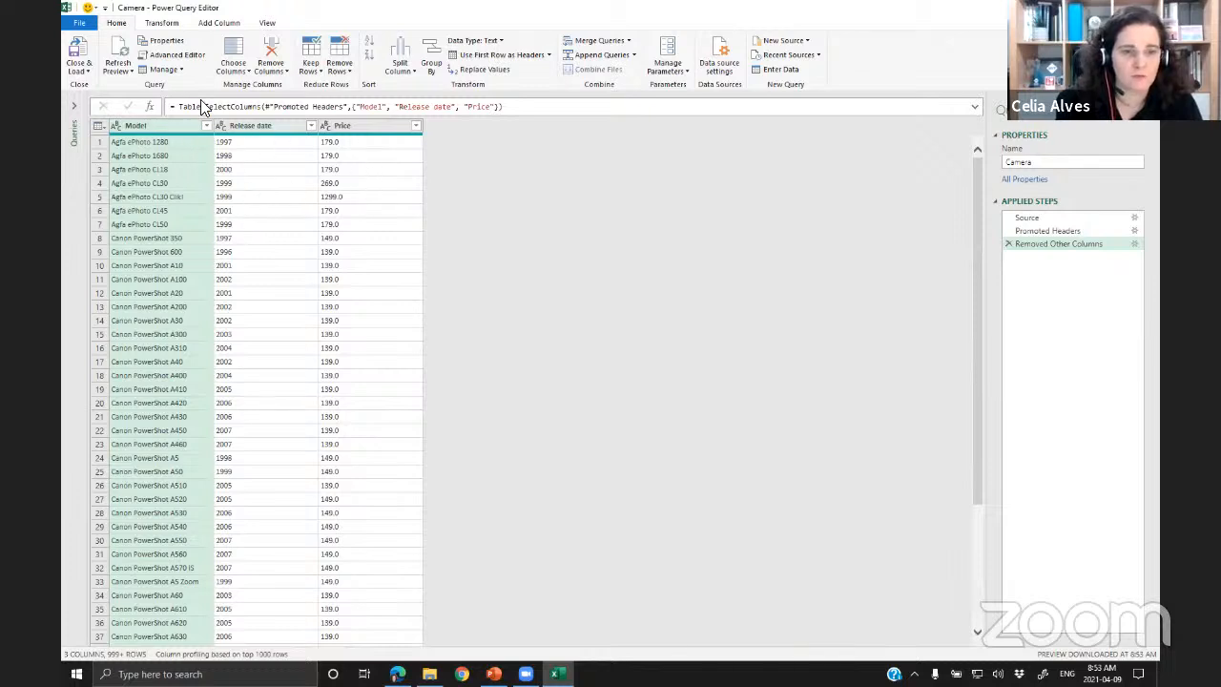
# - Examine the Table.SelectColumns formula of the Removed Other Columns step, leaving it unedited
pyautogui.moveTo(176, 107); pyautogui.dragTo(527, 112)
pyautogui.click(271, 301)
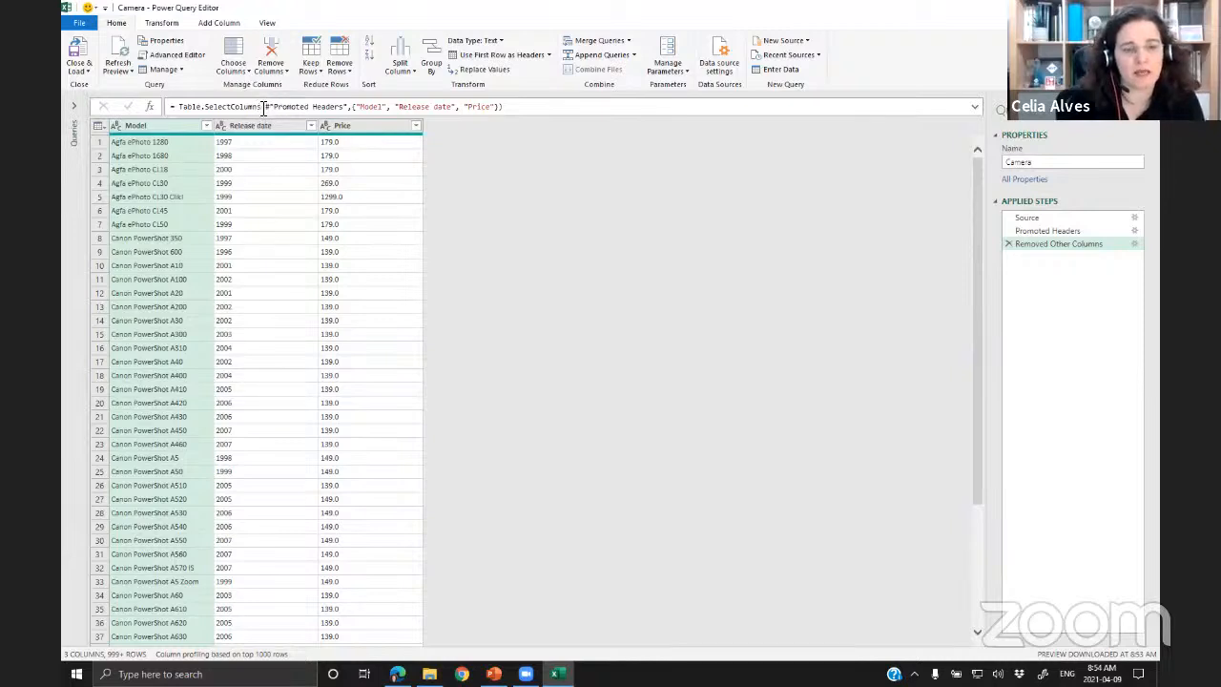
pyautogui.moveTo(264, 108); pyautogui.dragTo(175, 108)
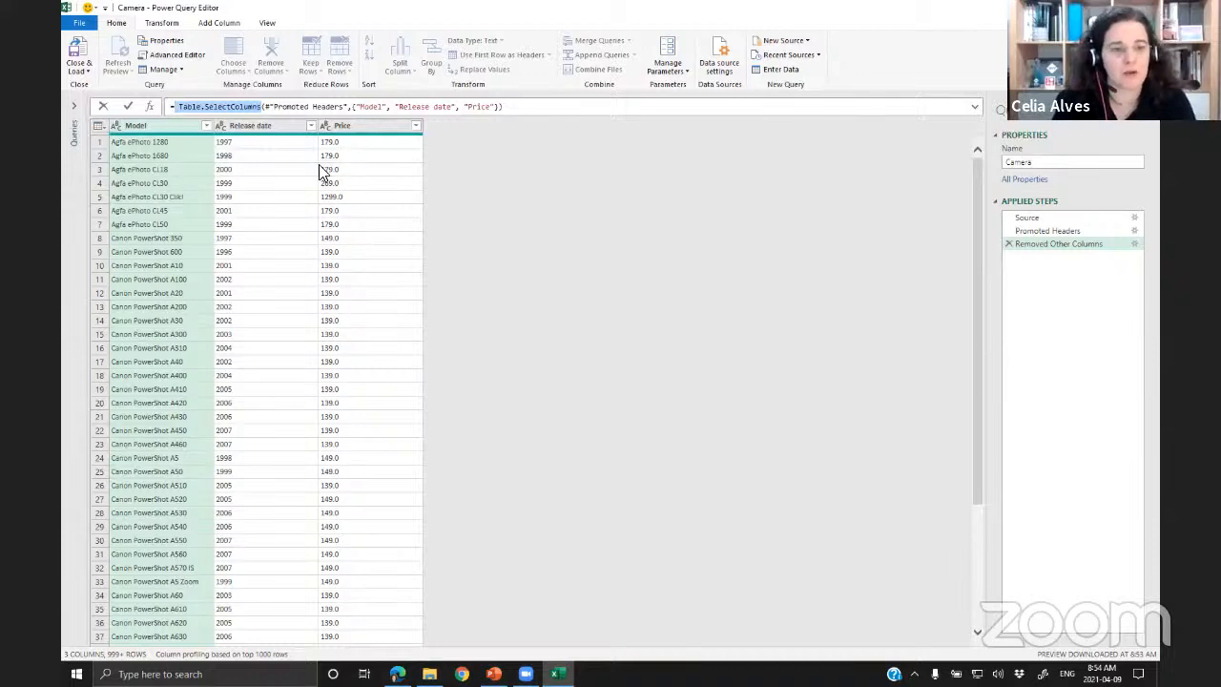
pyautogui.press('Escape')
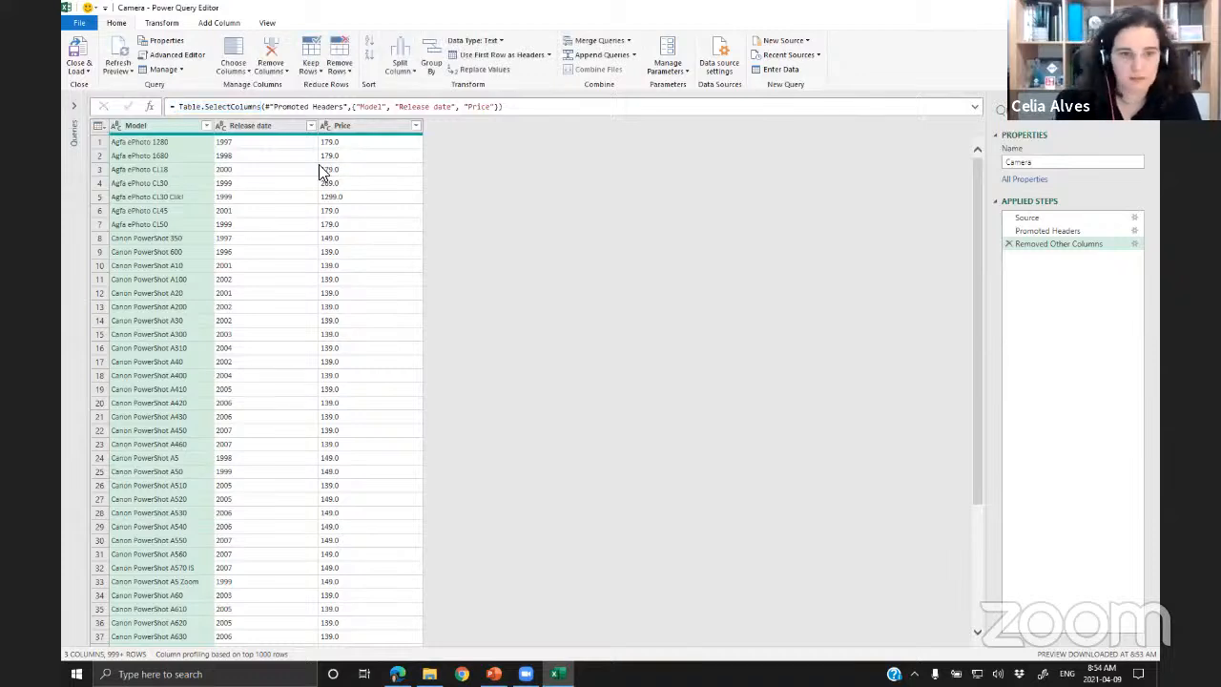
pyautogui.hotkey('ctrl', '+')
pyautogui.hotkey('ctrl', '+')
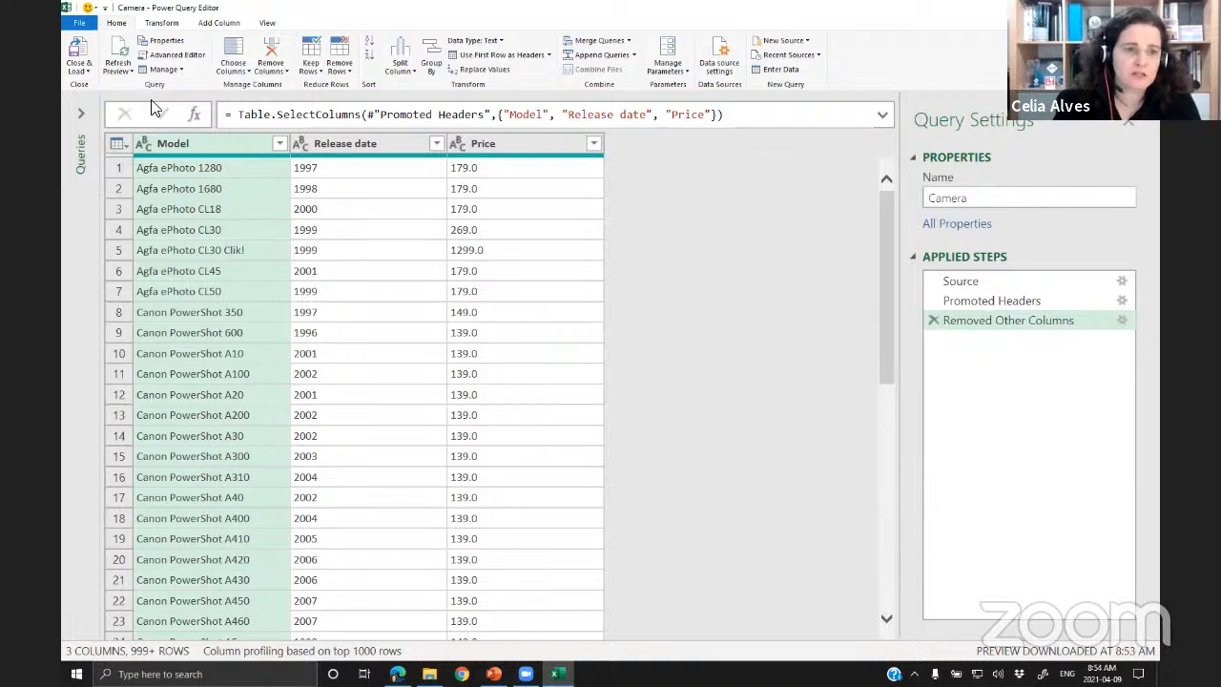
pyautogui.click(178, 23)
pyautogui.click(219, 23)
pyautogui.click(267, 25)
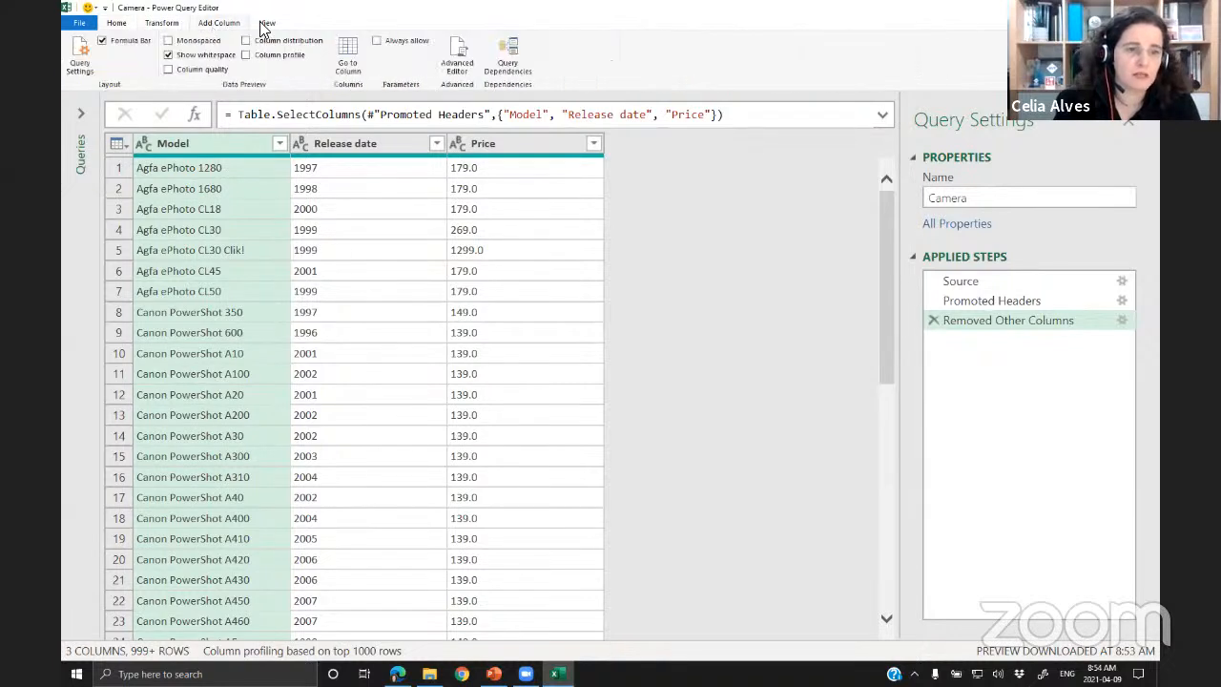
pyautogui.click(234, 25)
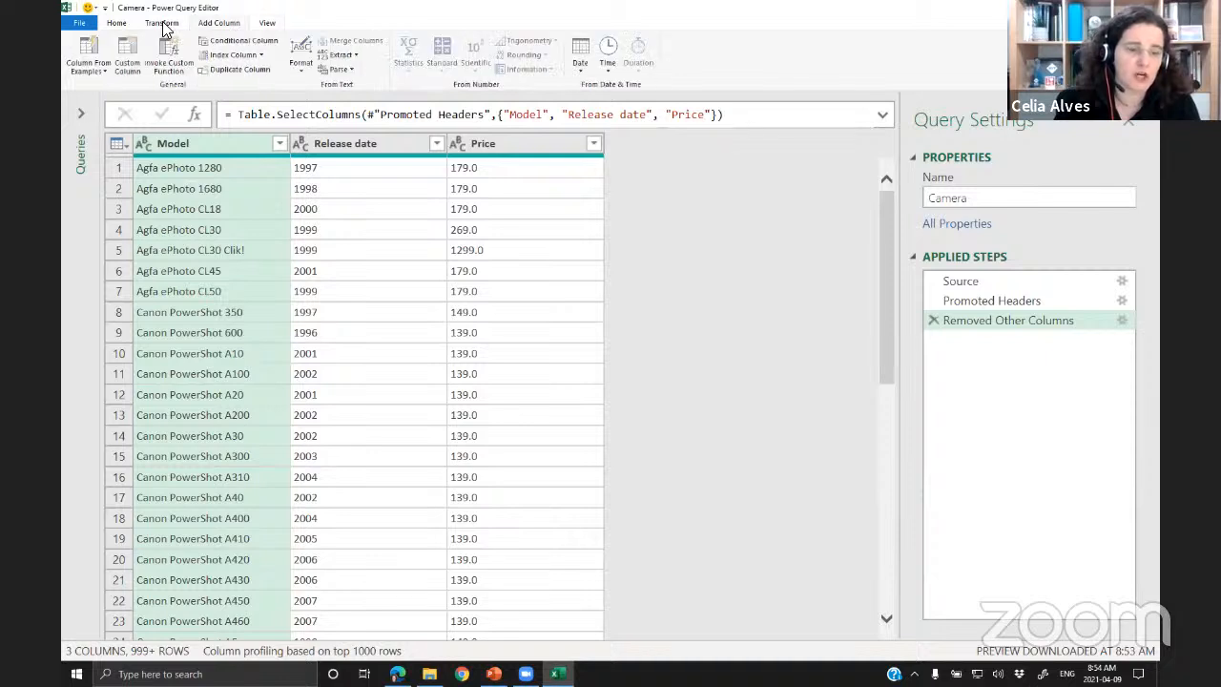
# - Split the Model column by the space delimiter at the left-most occurrence only
pyautogui.click(162, 25)
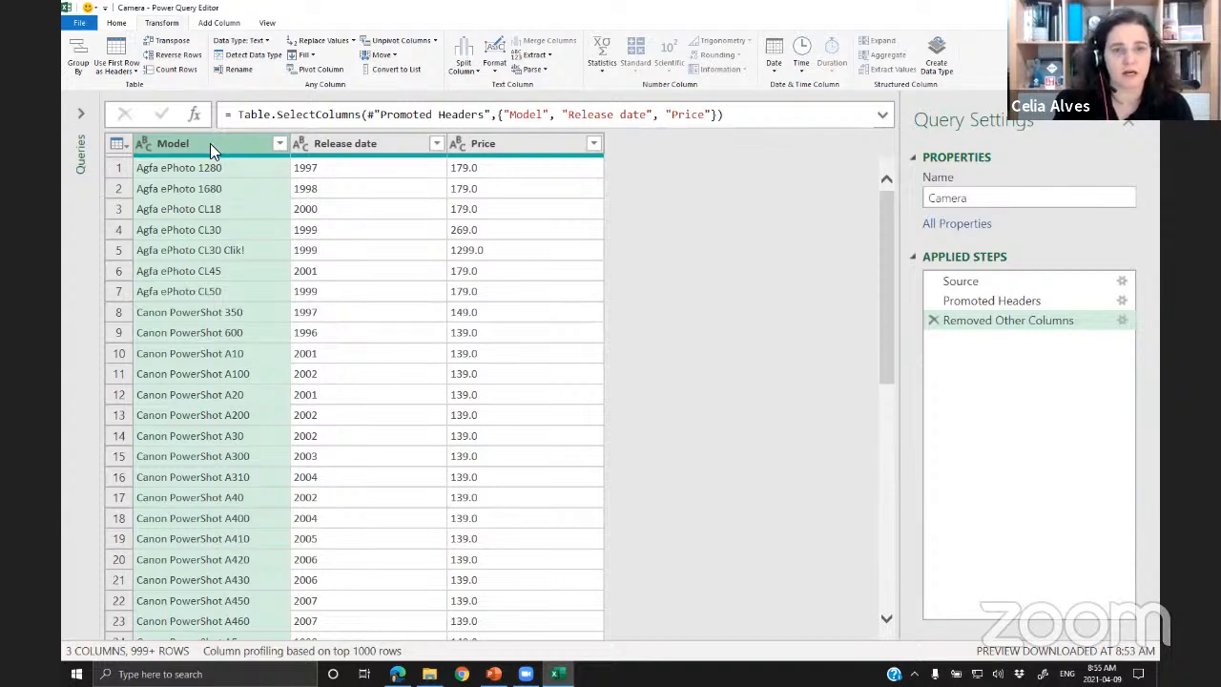
pyautogui.click(466, 71)
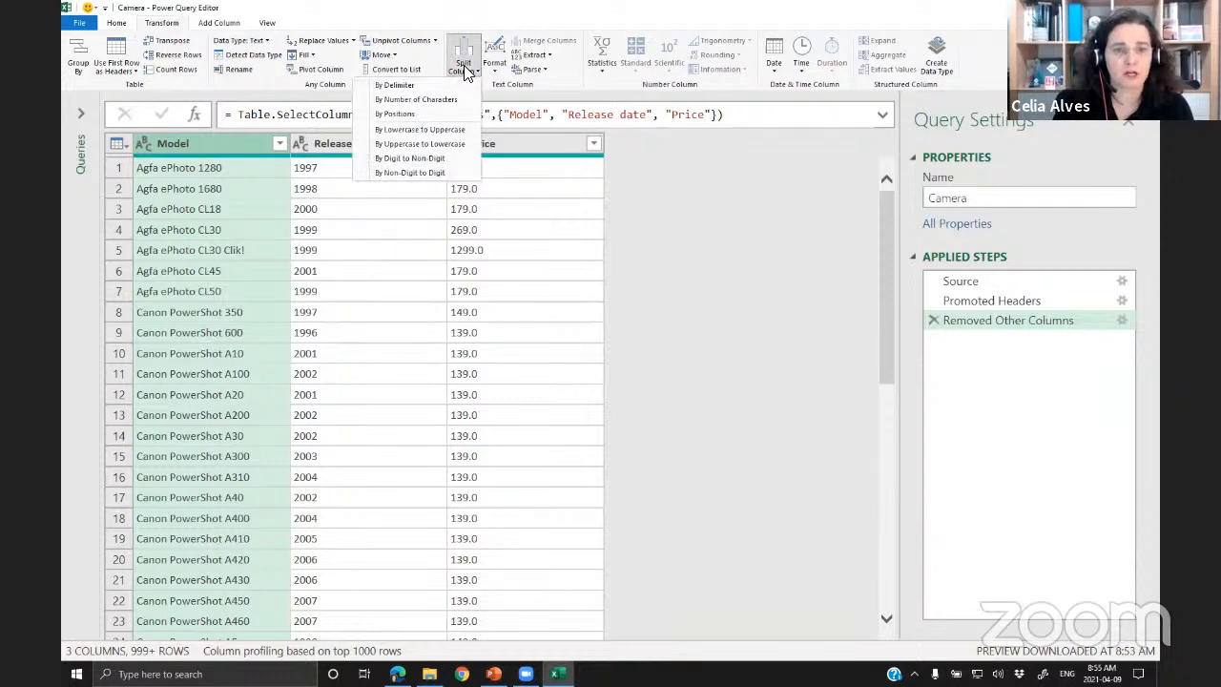
pyautogui.click(408, 86)
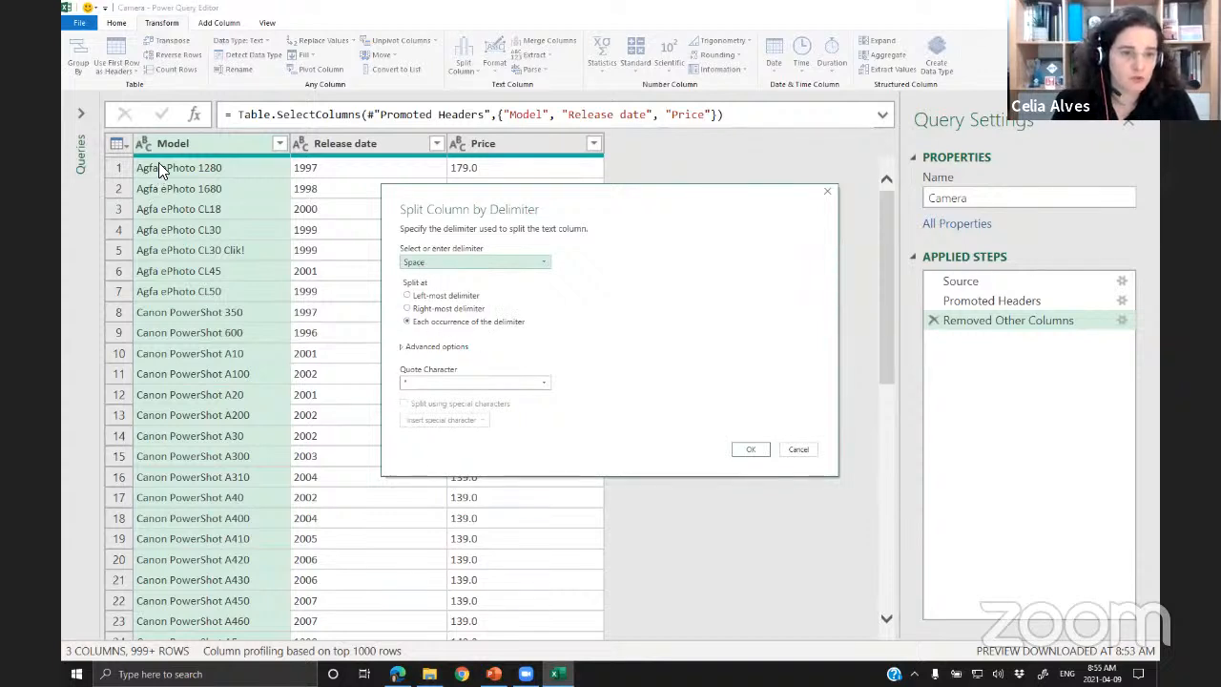
pyautogui.click(409, 295)
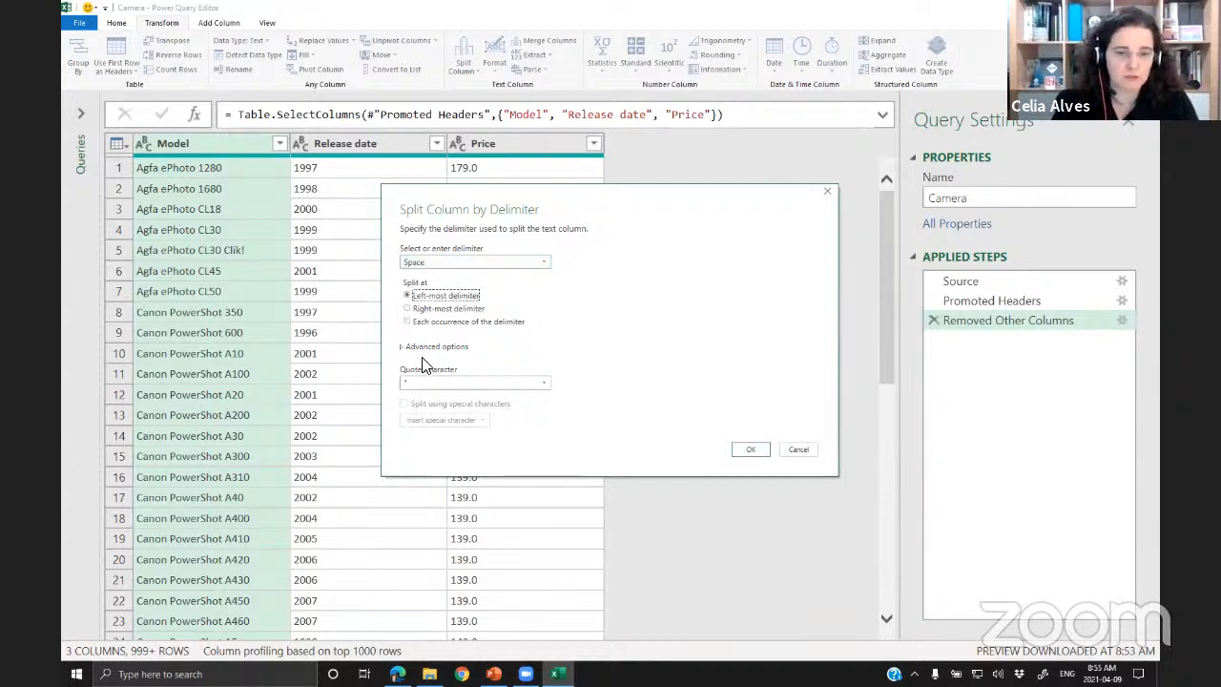
pyautogui.click(761, 449)
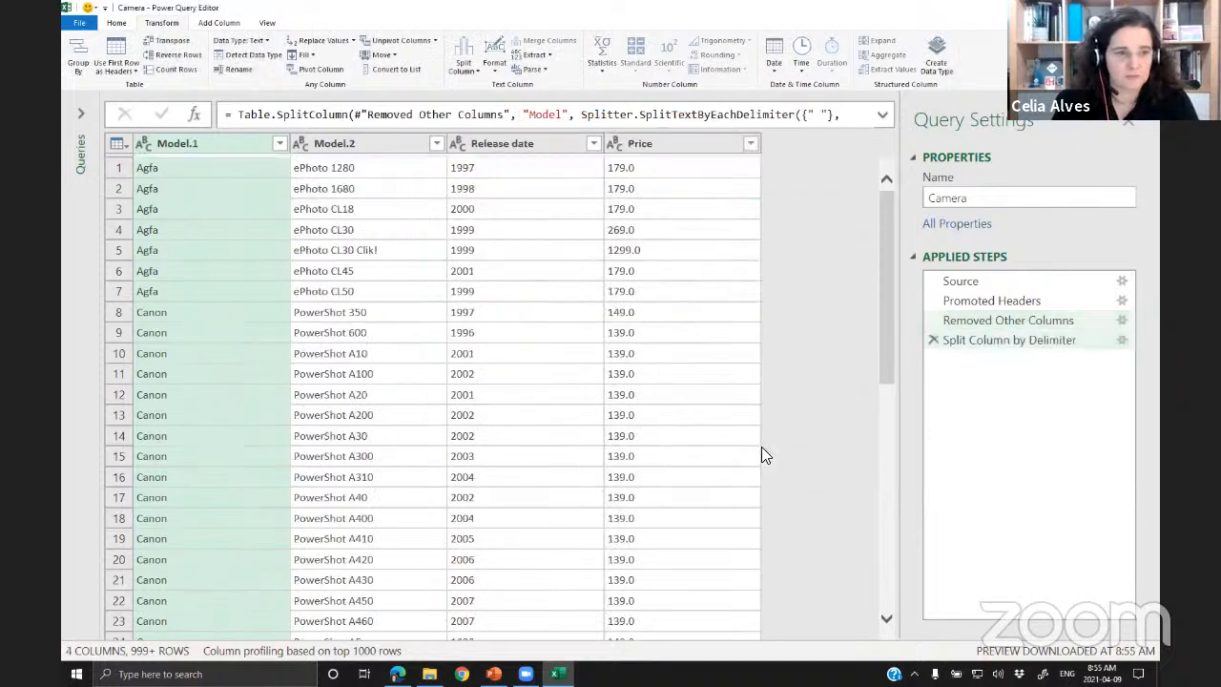
# - Rename the two columns from the split: Model.1 as Brand and Model.2 as Model
pyautogui.doubleClick(188, 145)
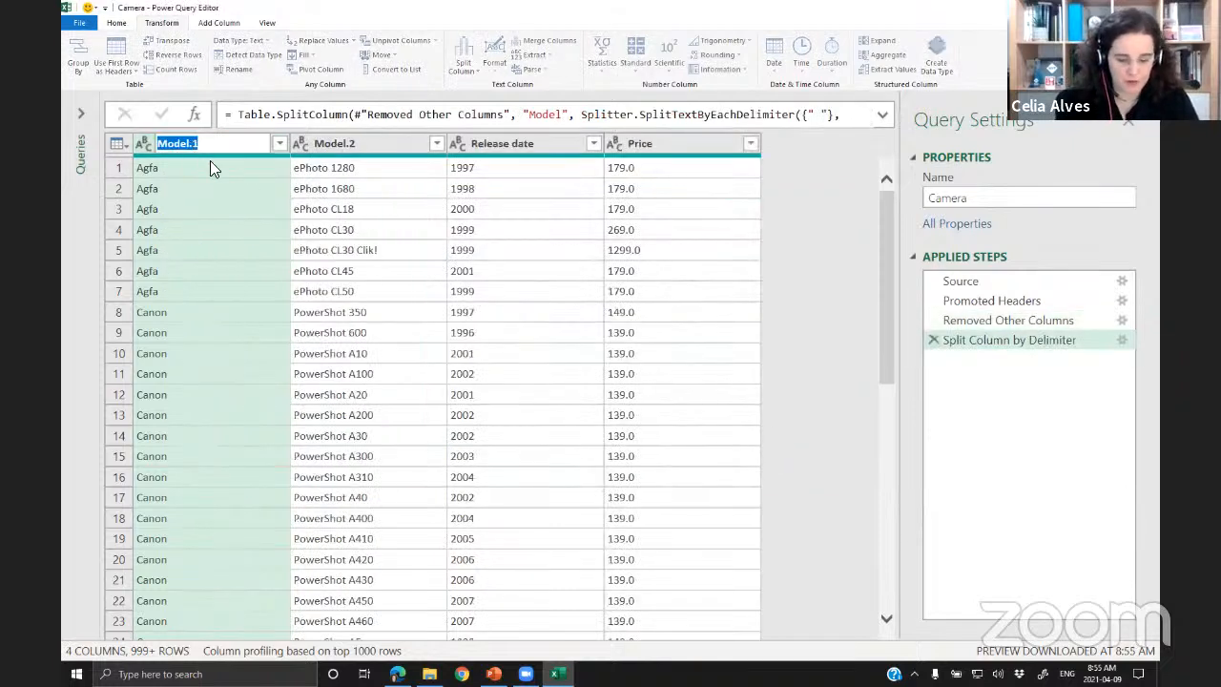
pyautogui.write('Brand')
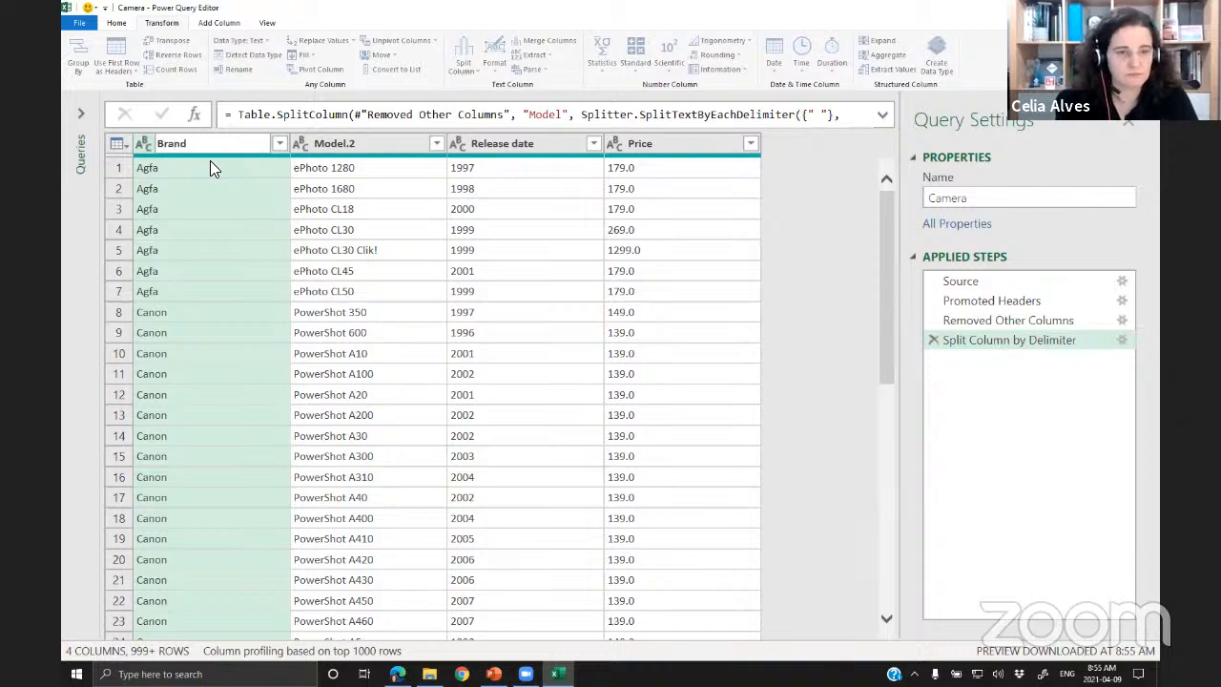
pyautogui.doubleClick(334, 145)
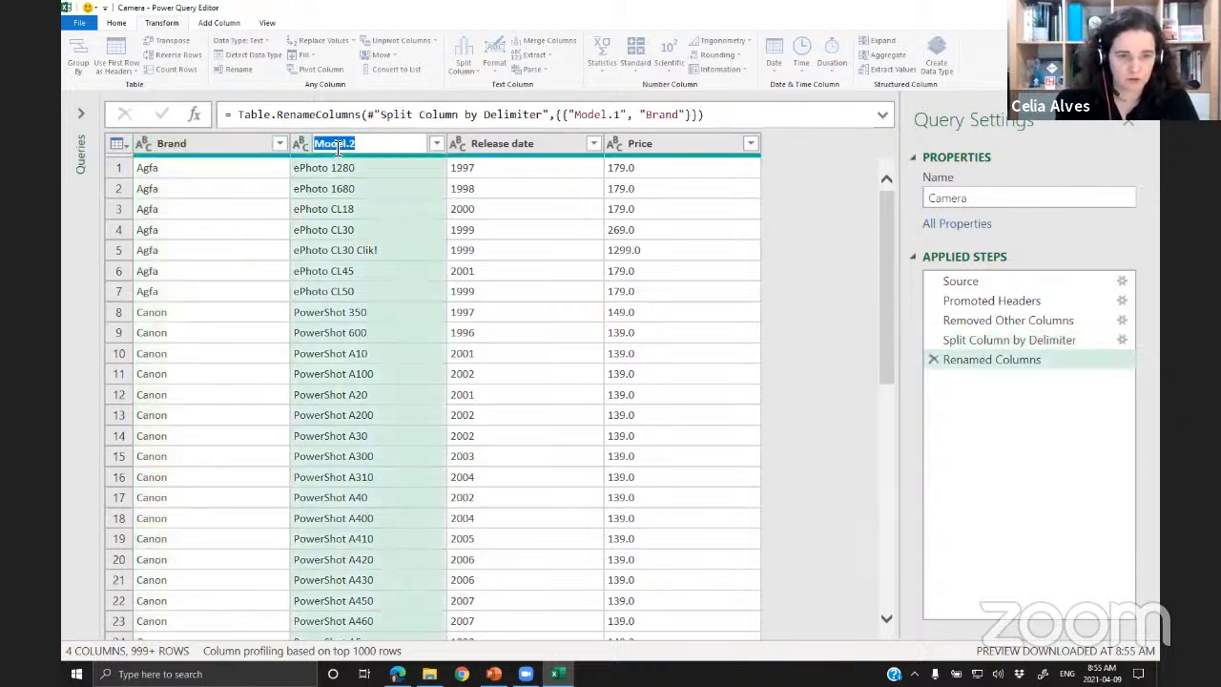
pyautogui.press('Escape')
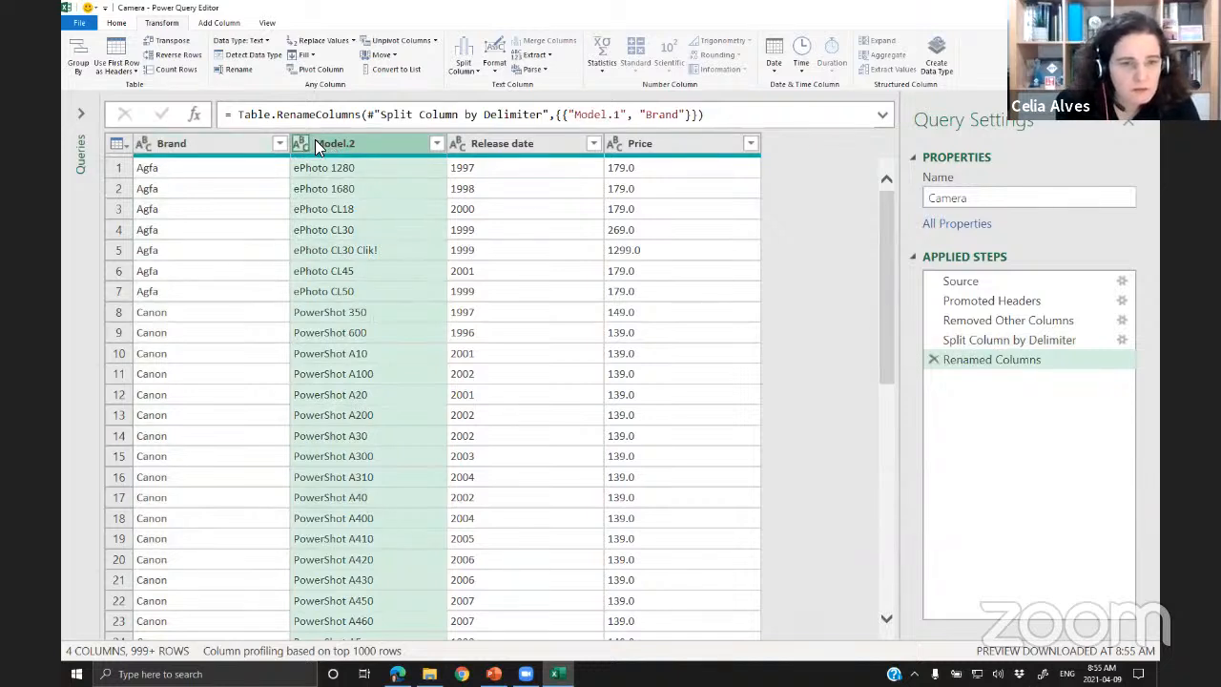
pyautogui.doubleClick(319, 144)
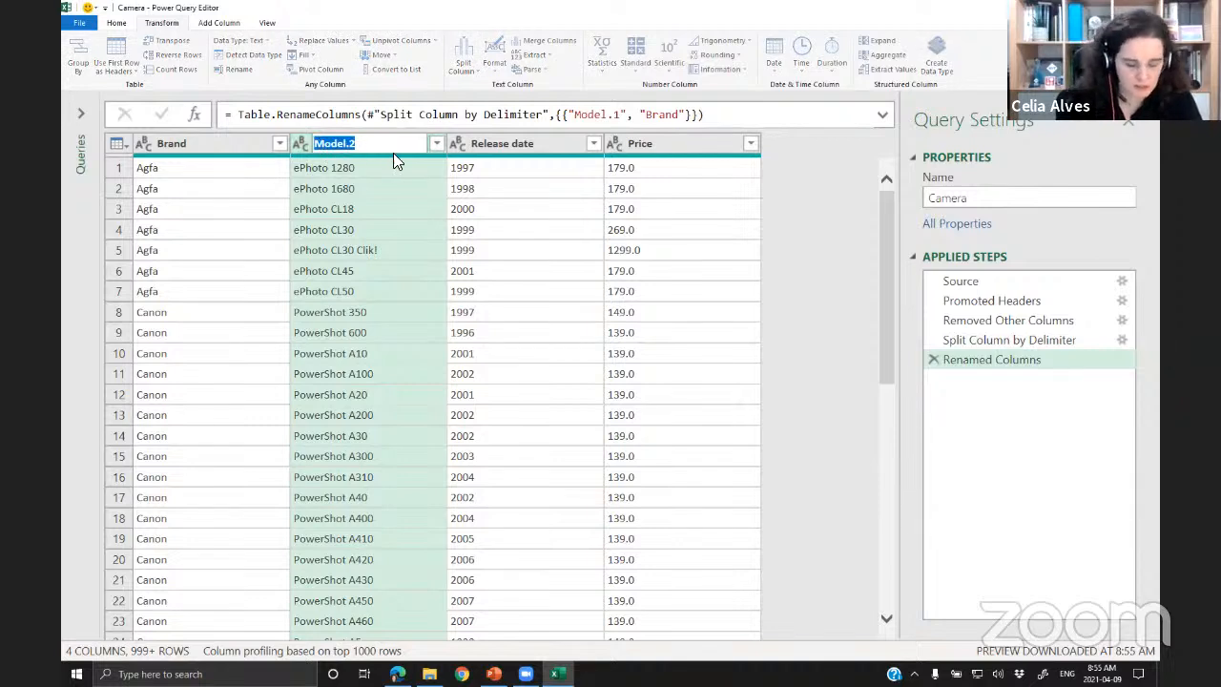
pyautogui.write('Model')
pyautogui.press('Return')
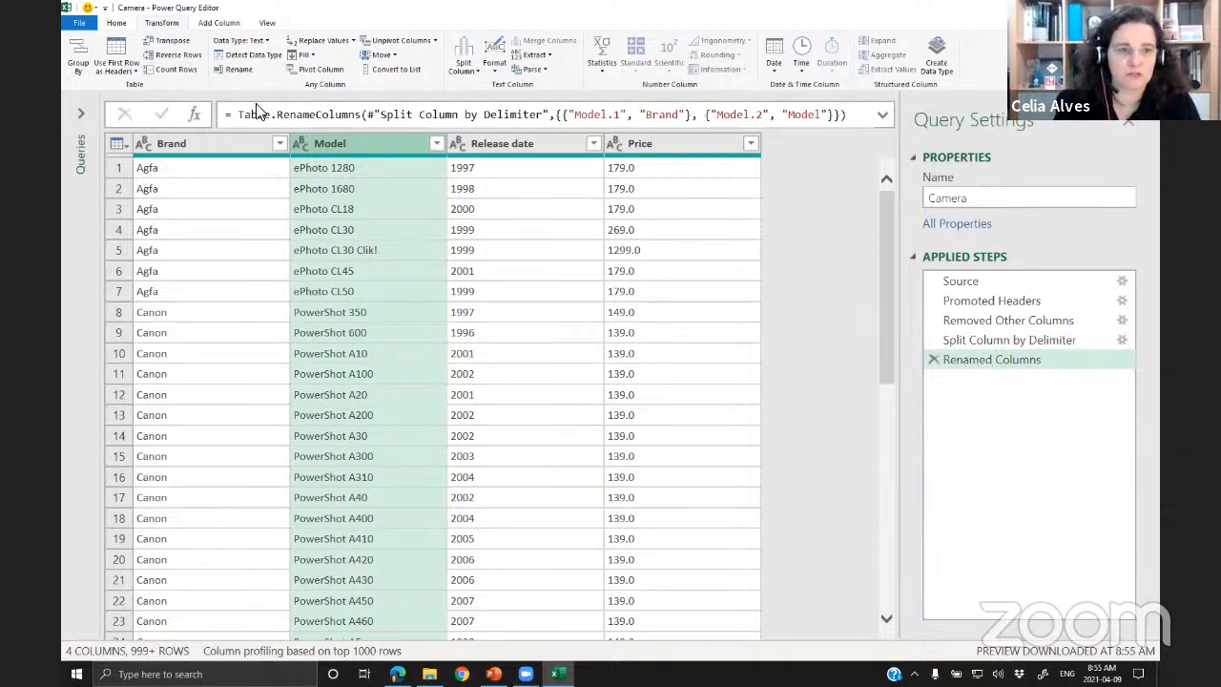
# - Examine the Table.RenameColumns formula of the Renamed Columns step and its function description
pyautogui.moveTo(239, 114); pyautogui.dragTo(848, 116)
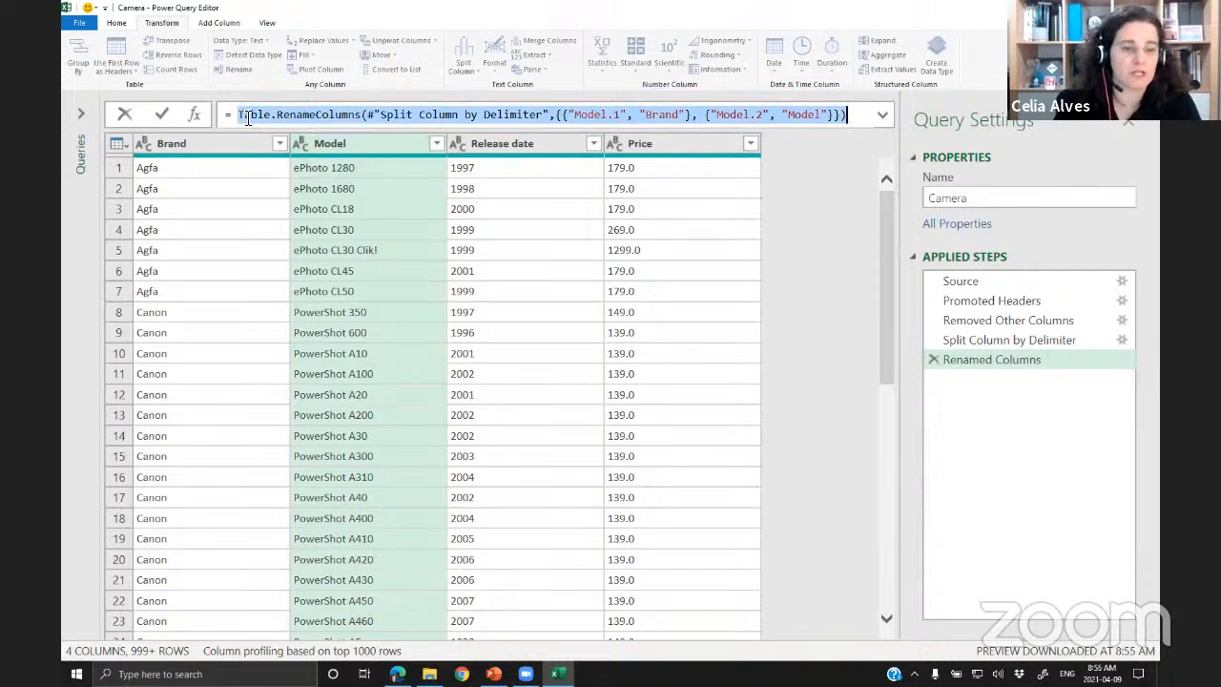
pyautogui.moveTo(243, 115)
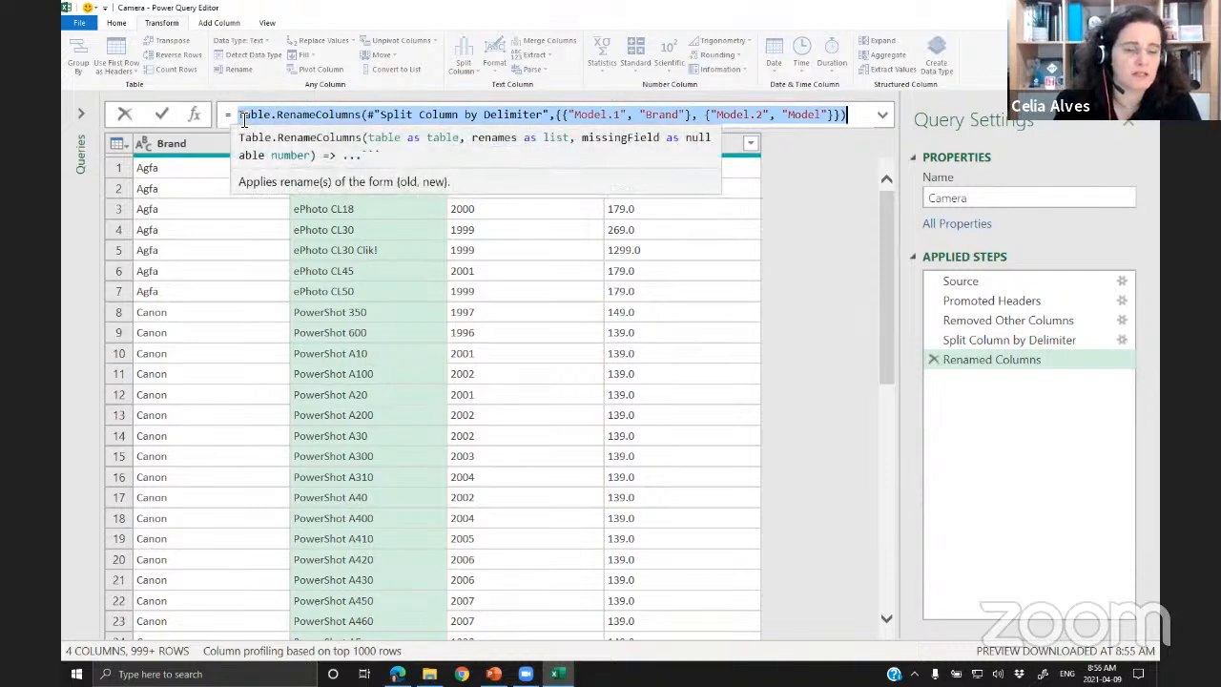
pyautogui.click(241, 117)
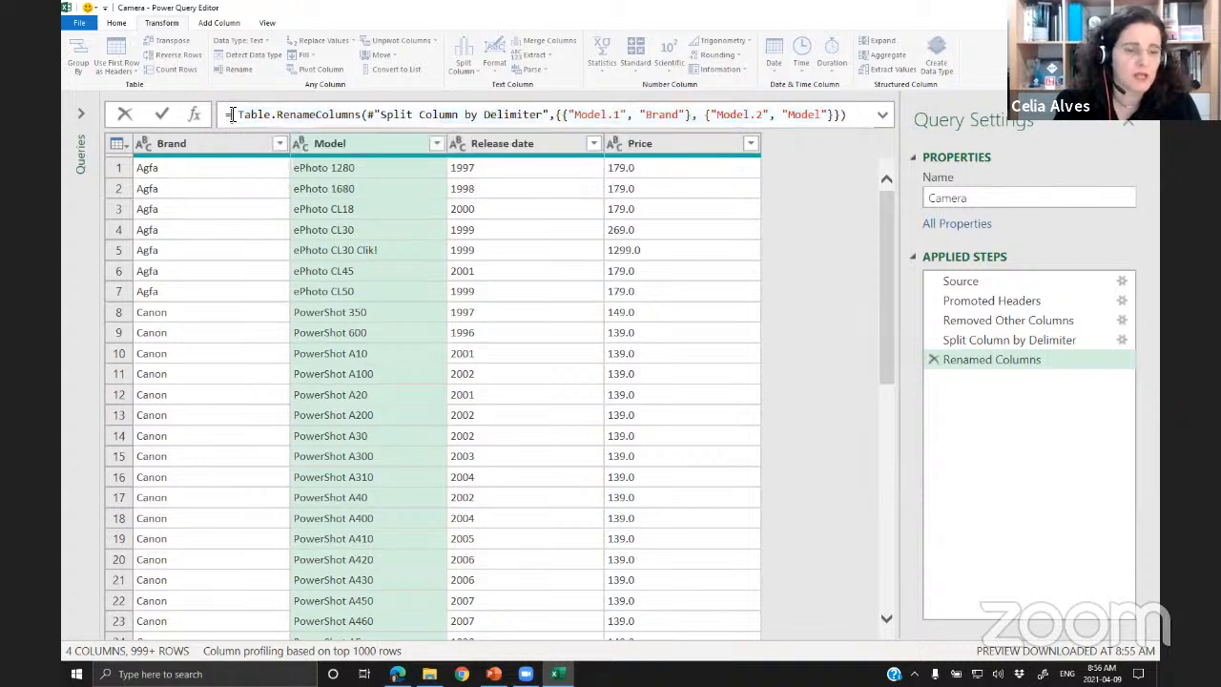
# - Examine the first argument of the Table.RenameColumns formula, which references the Split Column by Delimiter step
pyautogui.moveTo(244, 121)
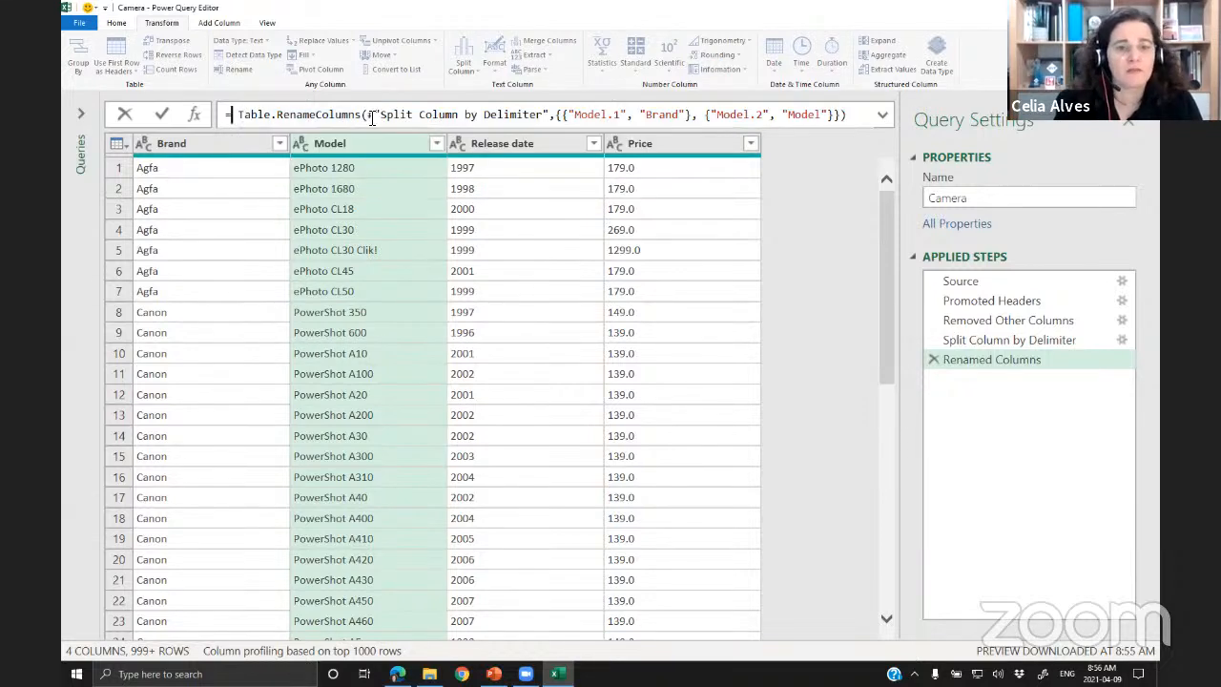
pyautogui.moveTo(368, 115); pyautogui.dragTo(559, 116)
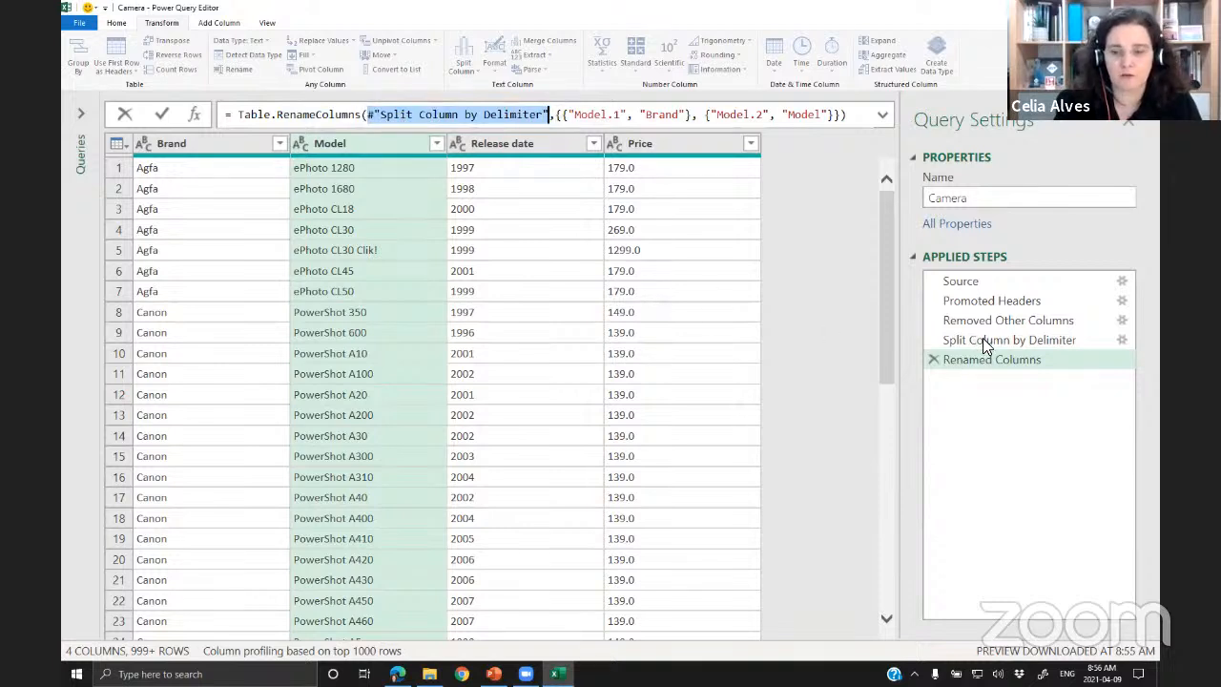
pyautogui.click(305, 122)
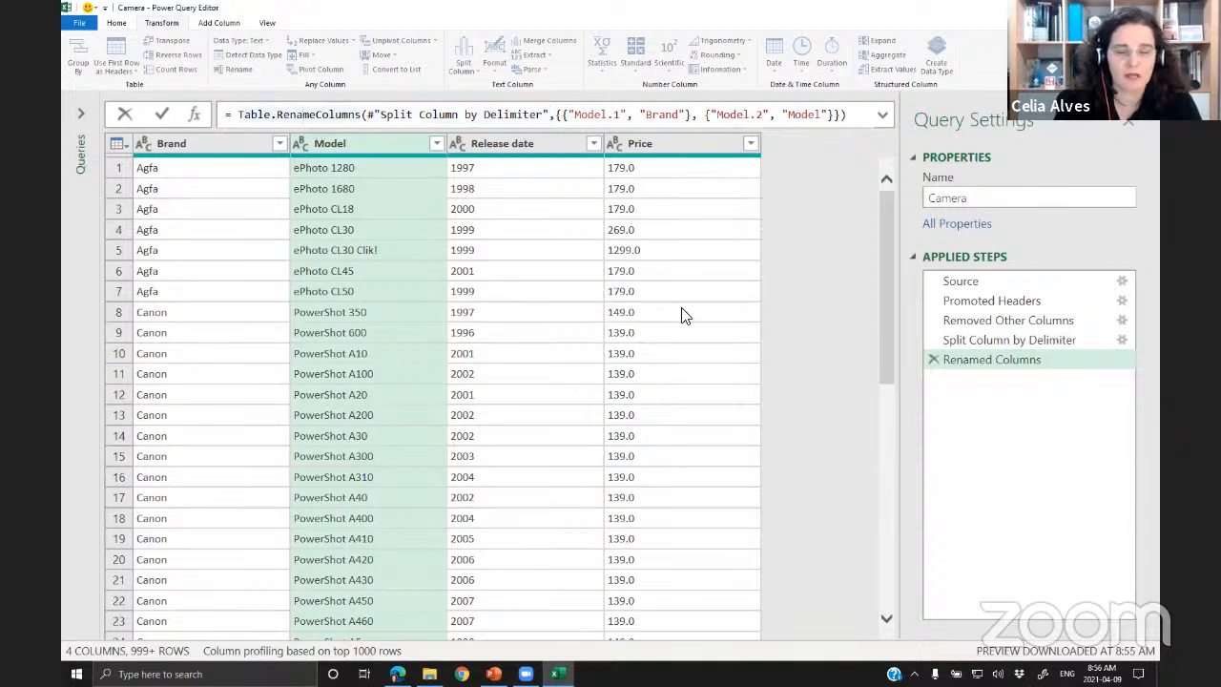
# - Rename the applied step Split Column by Delimiter as SplitBrandModel
pyautogui.click(970, 341)
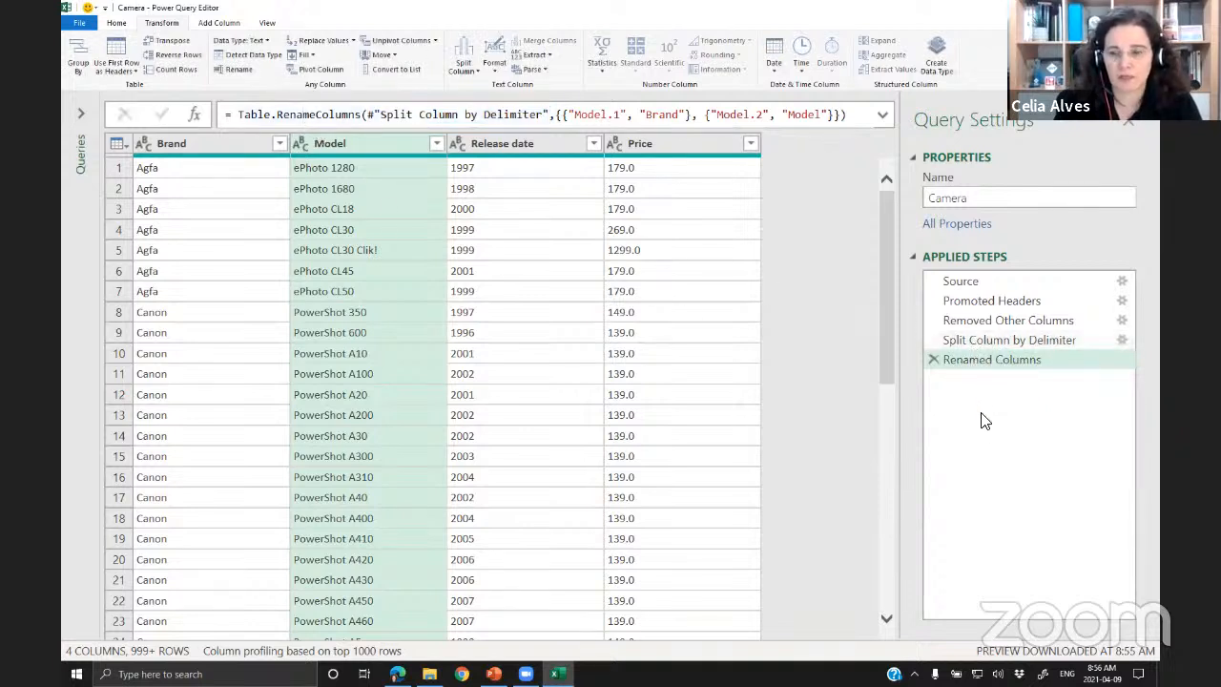
pyautogui.click(983, 342)
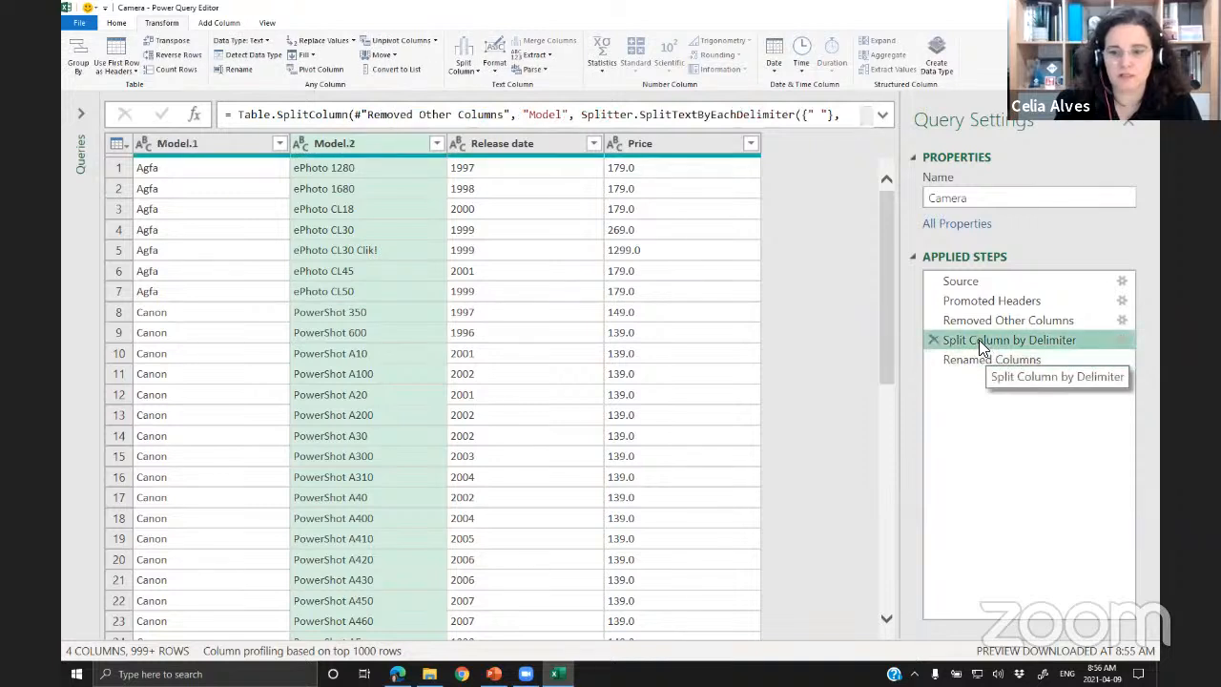
pyautogui.doubleClick(979, 340)
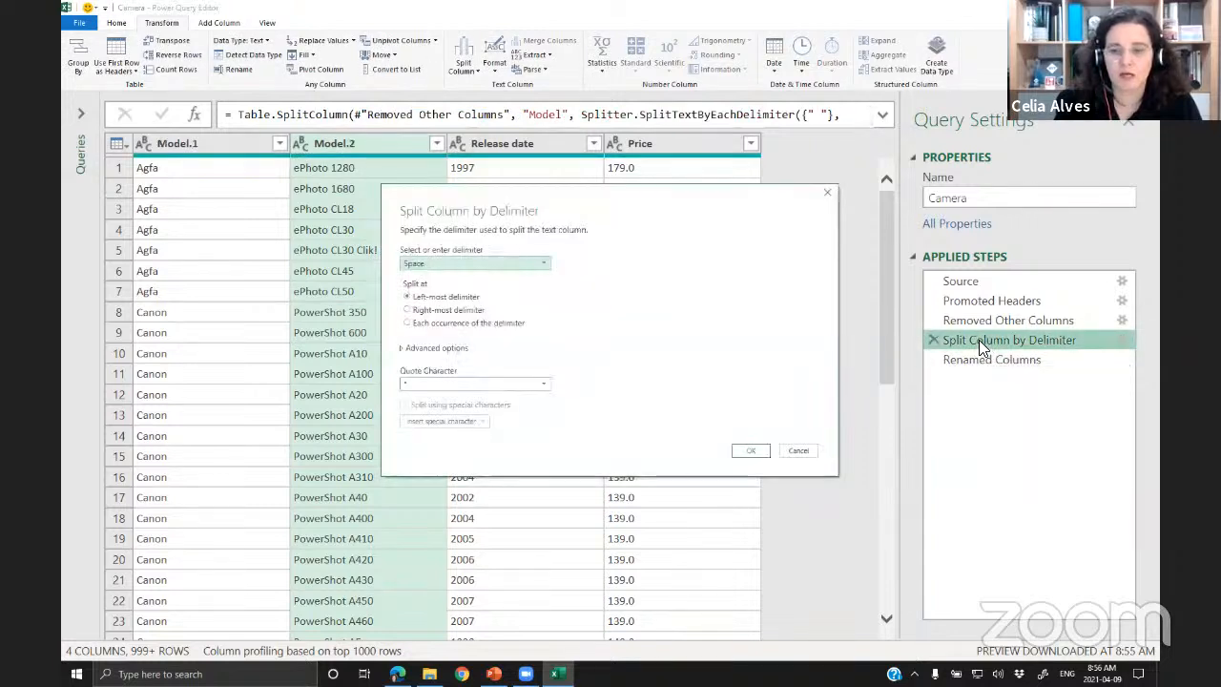
pyautogui.click(805, 450)
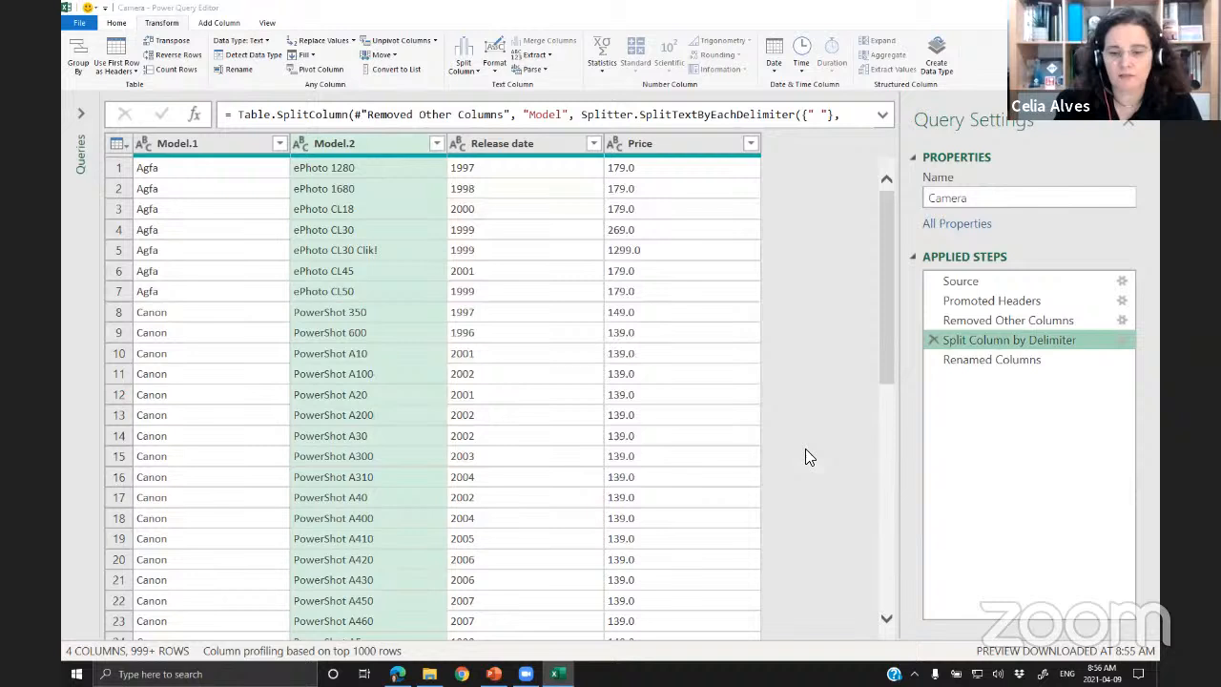
pyautogui.rightClick(968, 341)
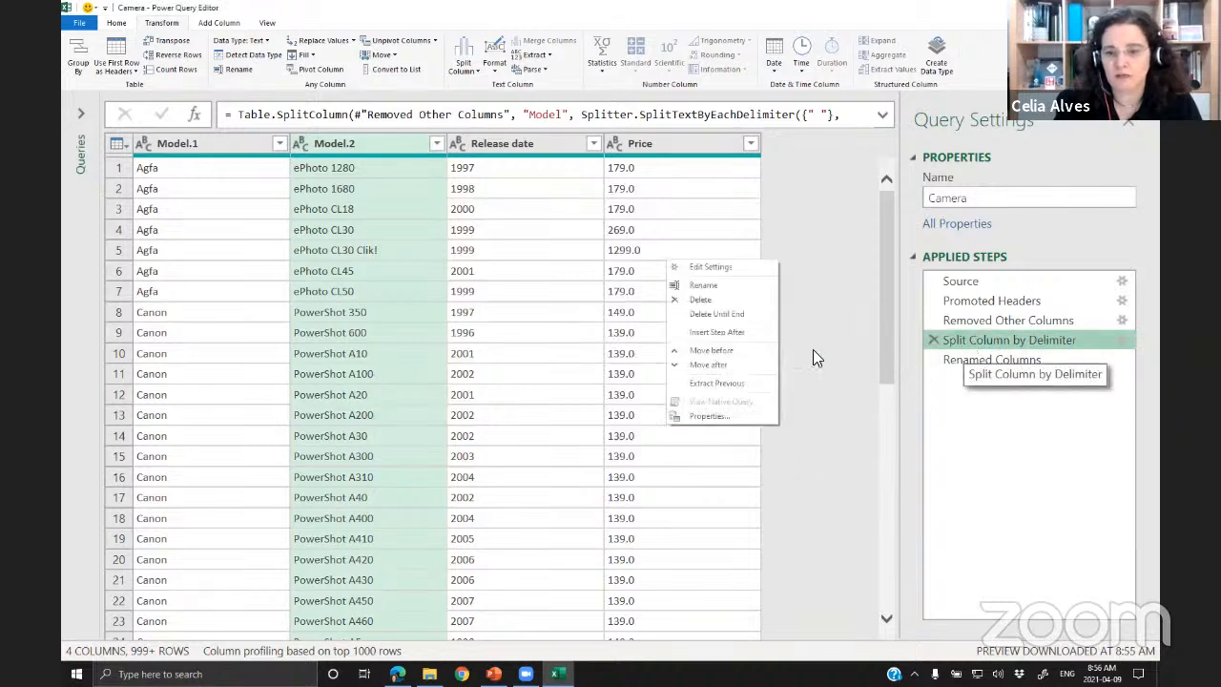
pyautogui.click(710, 286)
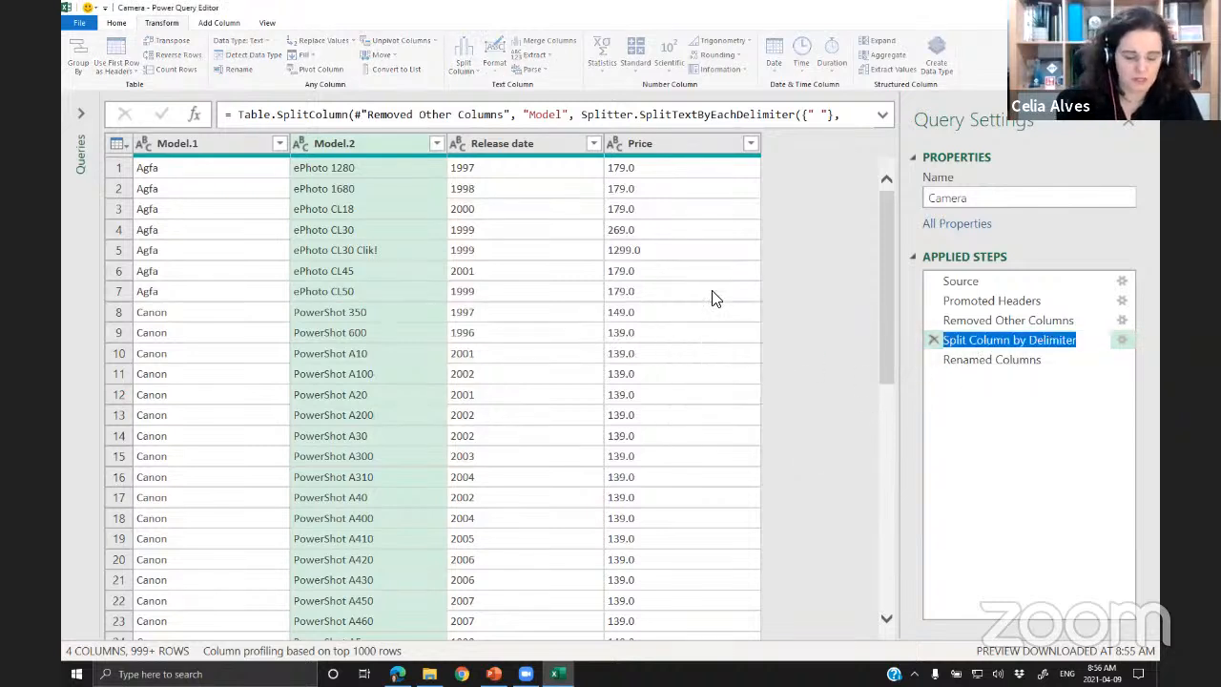
pyautogui.write('Split')
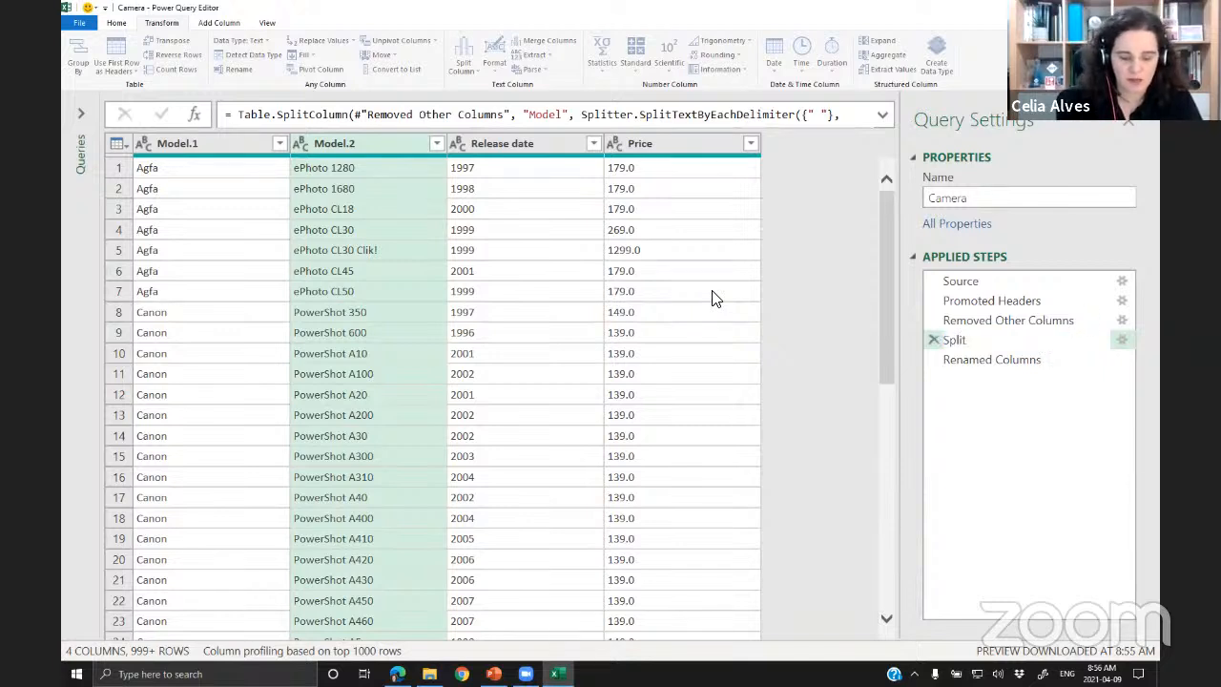
pyautogui.write('Bra')
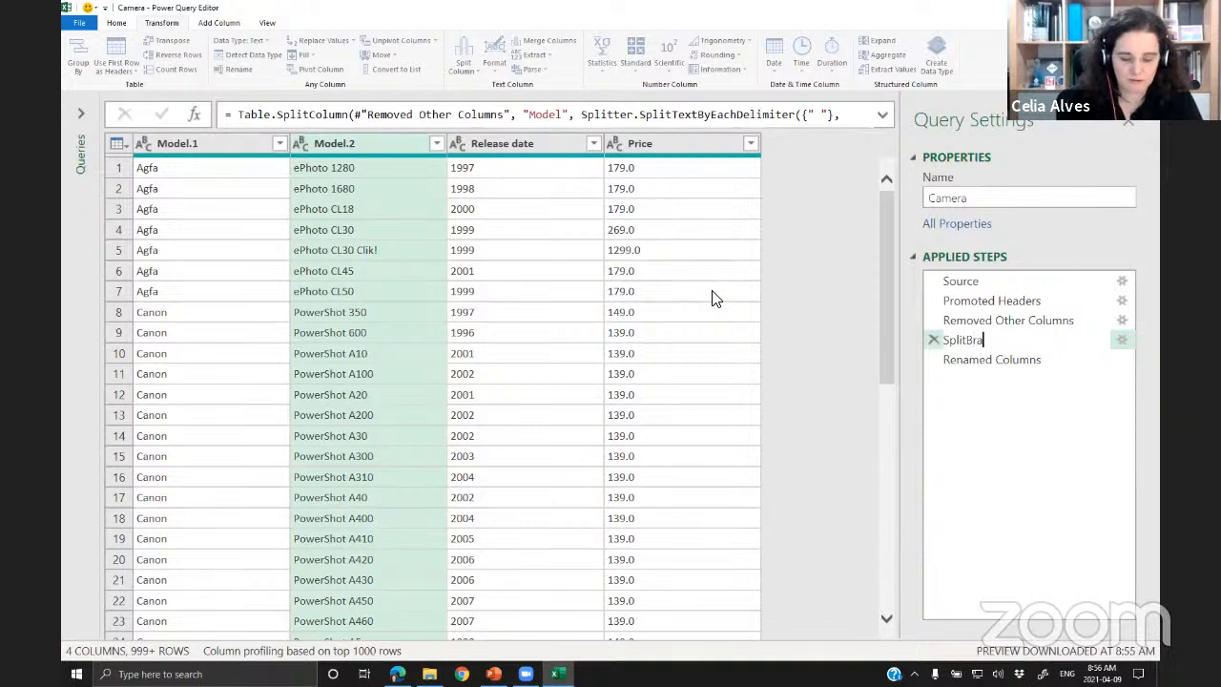
pyautogui.write('ndModel')
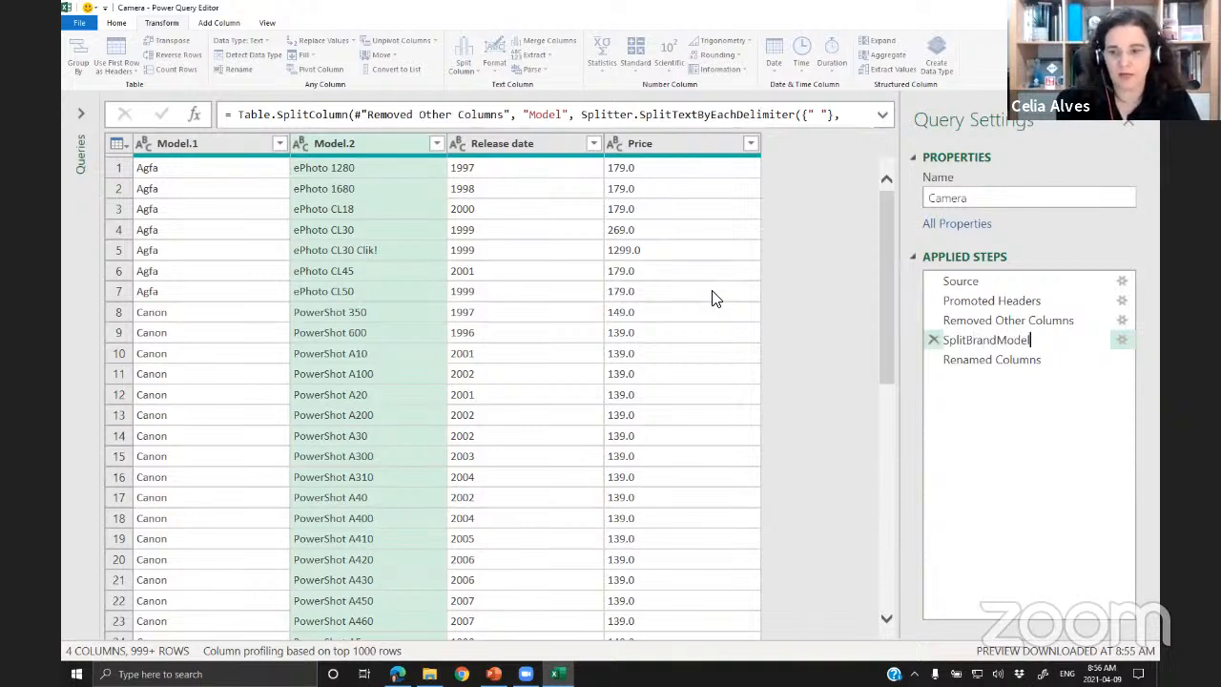
pyautogui.press('Return')
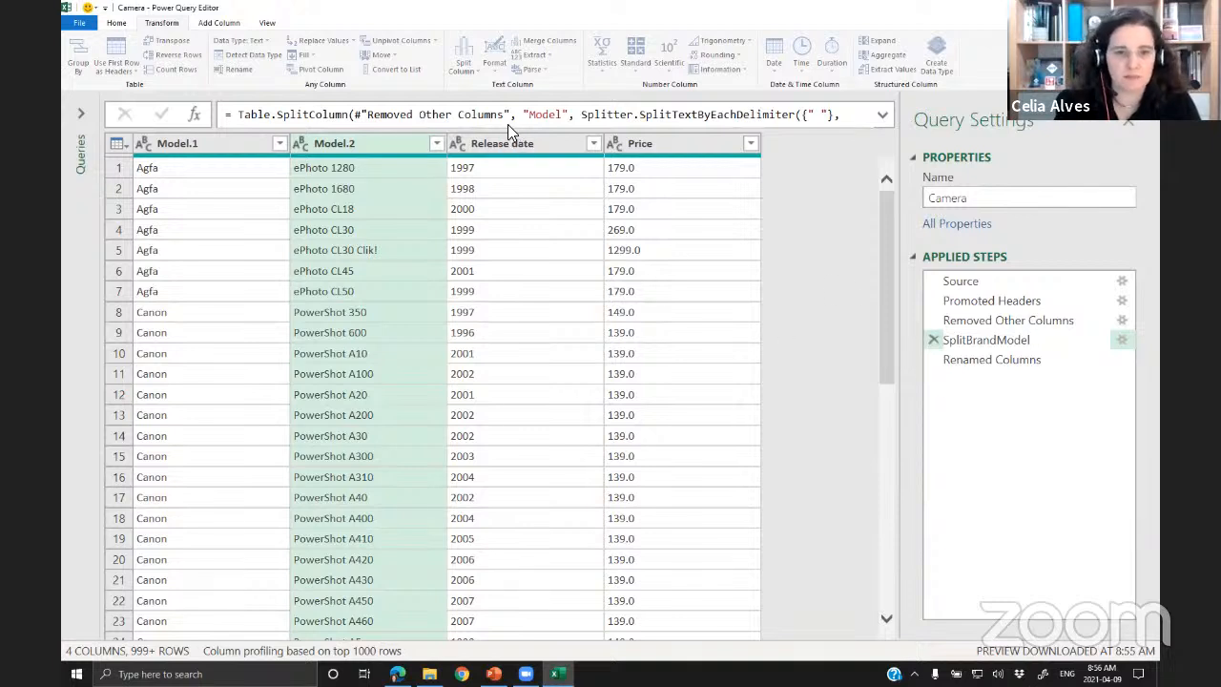
pyautogui.press('Return')
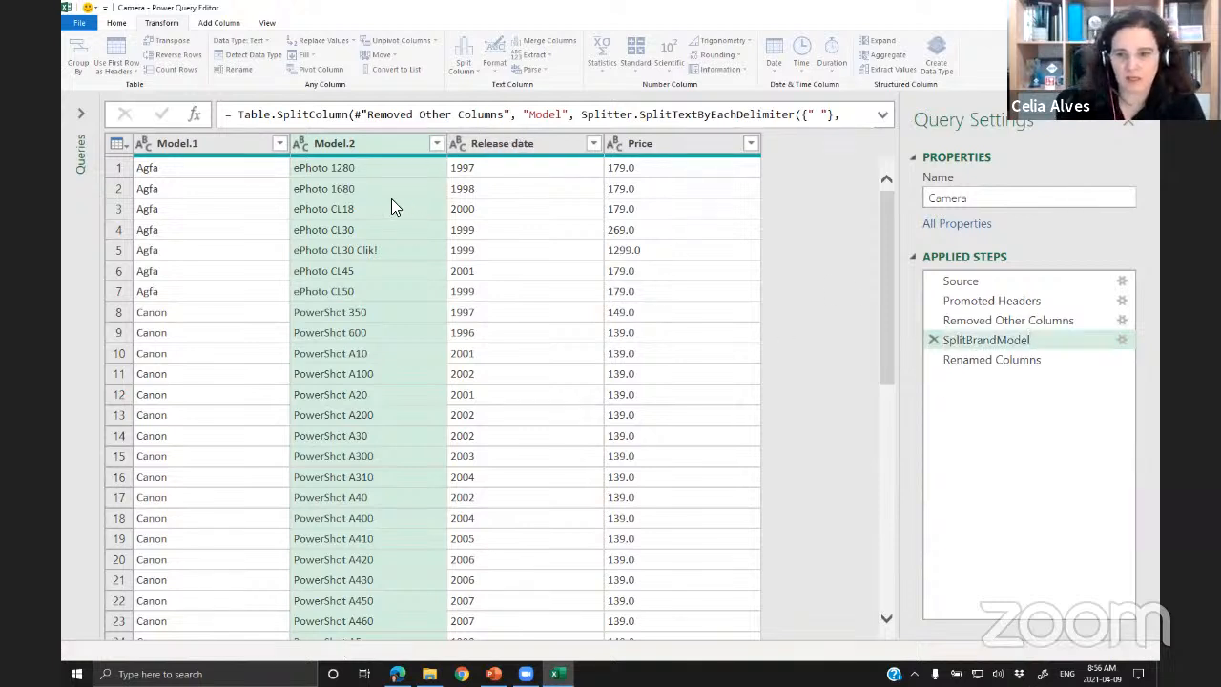
# - Examine how the Renamed Columns formula references the SplitBrandModel step, comparing the two applied steps
pyautogui.click(981, 369)
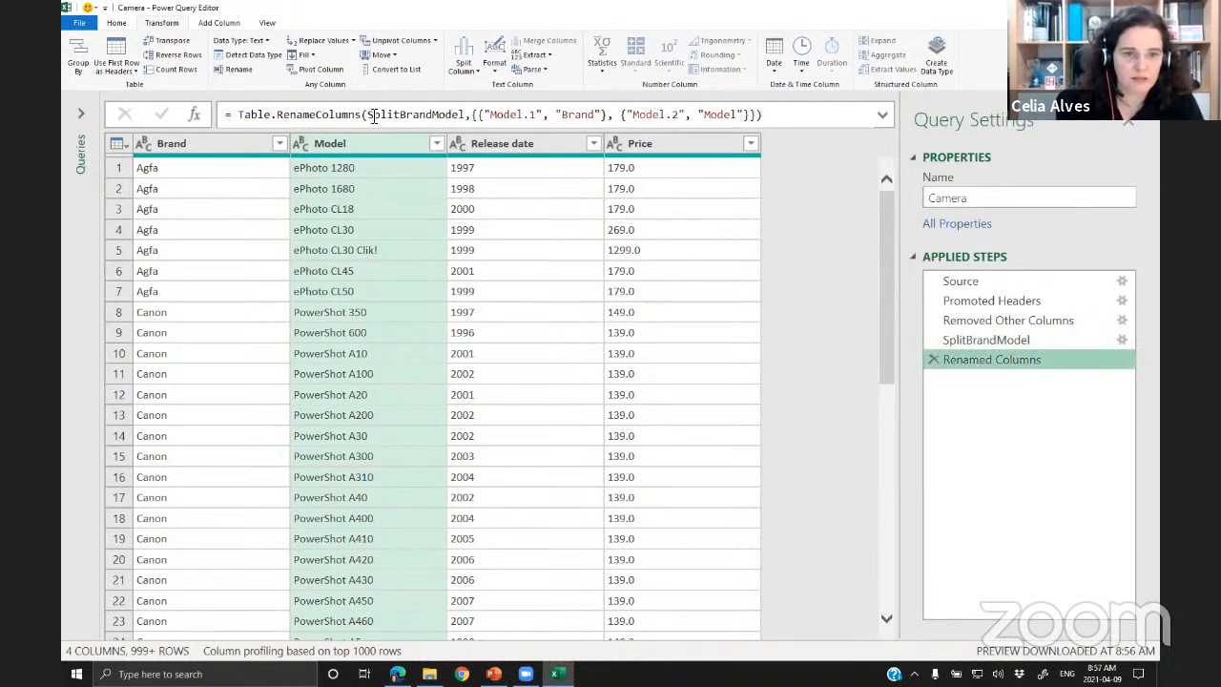
pyautogui.moveTo(371, 114); pyautogui.dragTo(475, 116)
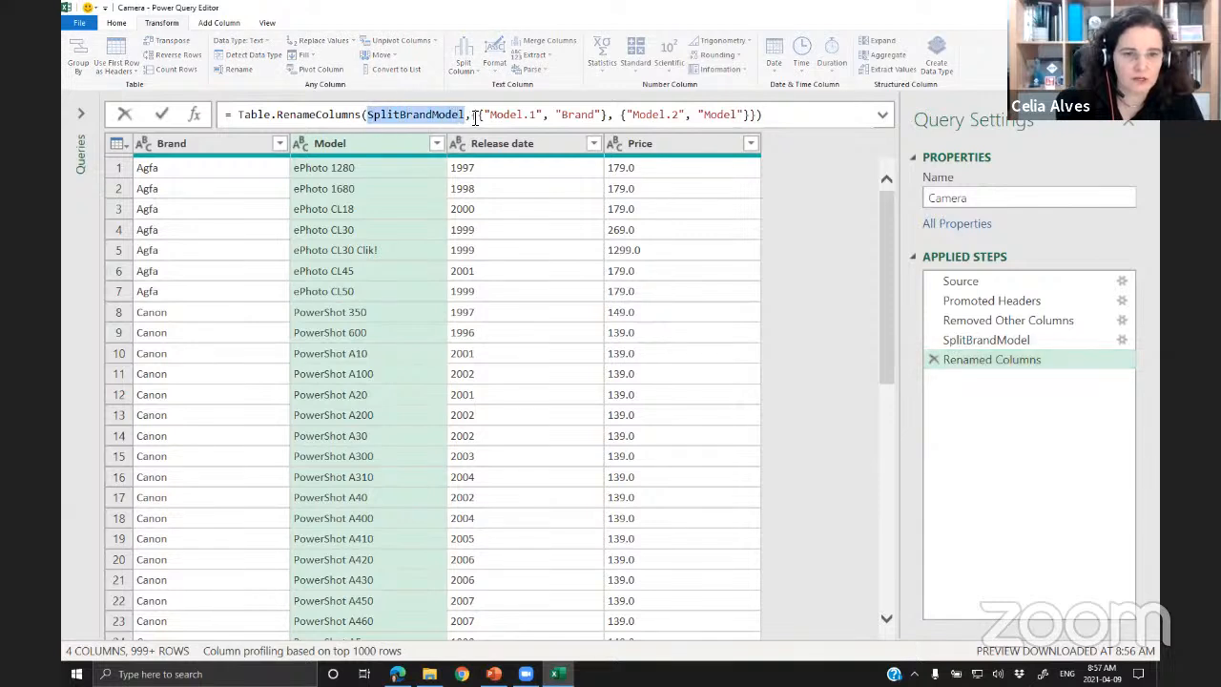
pyautogui.click(973, 366)
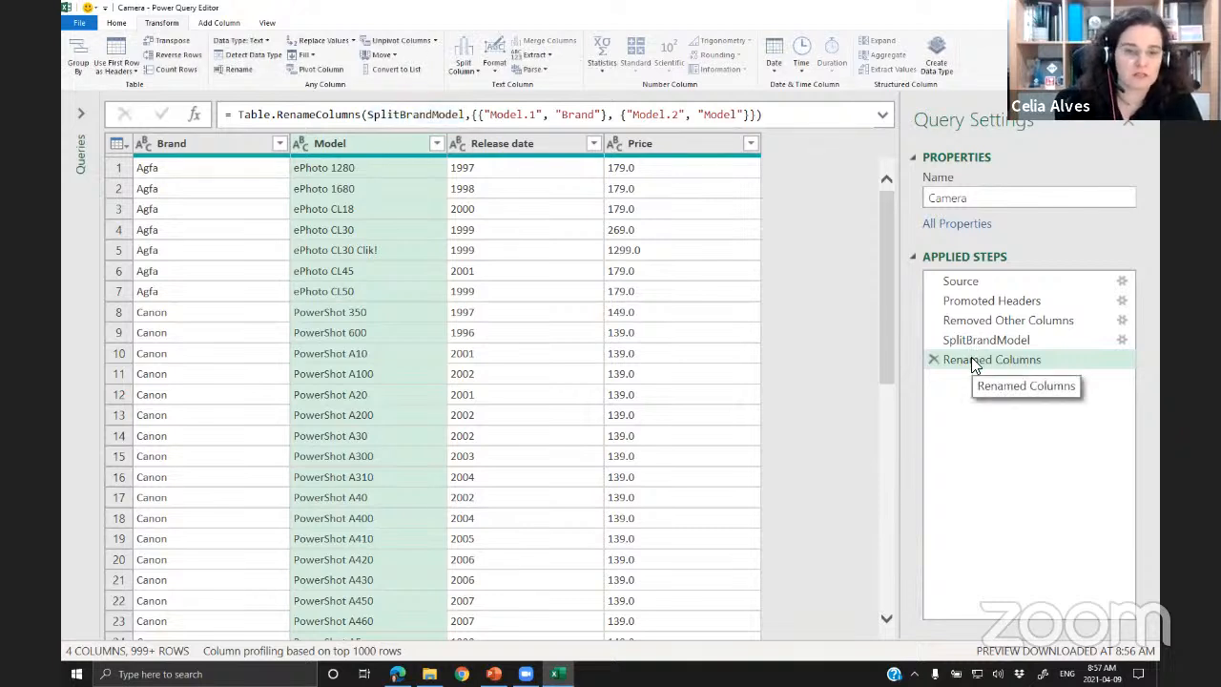
pyautogui.click(975, 342)
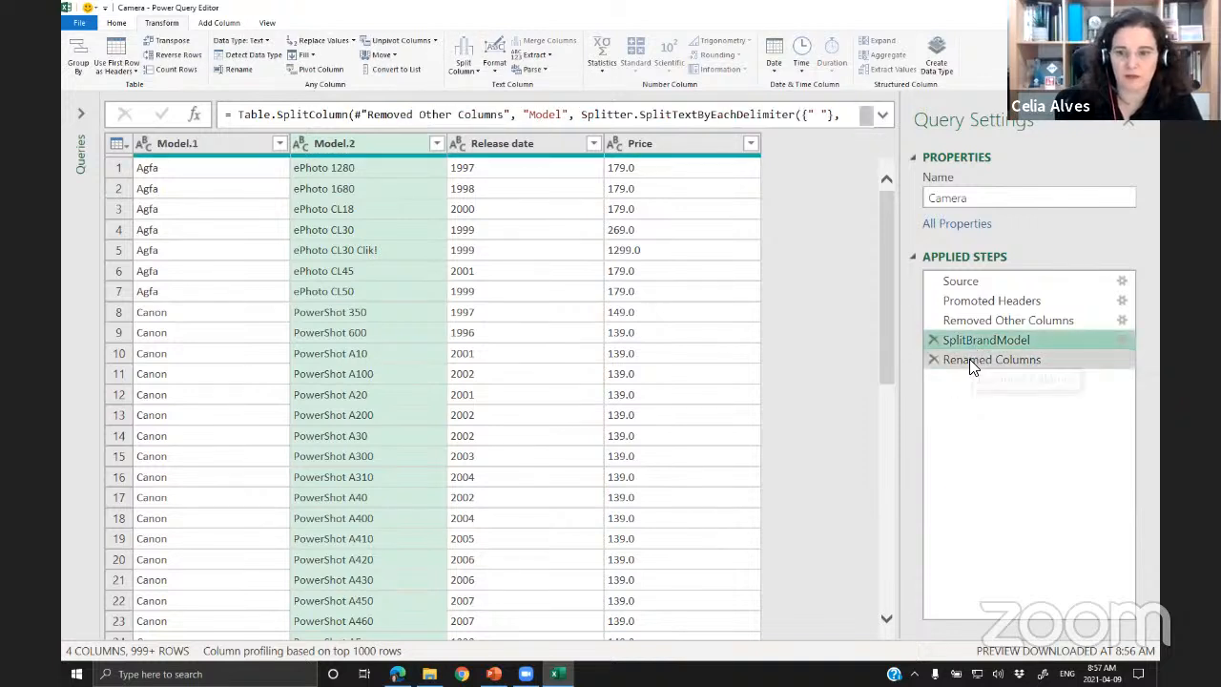
pyautogui.click(970, 359)
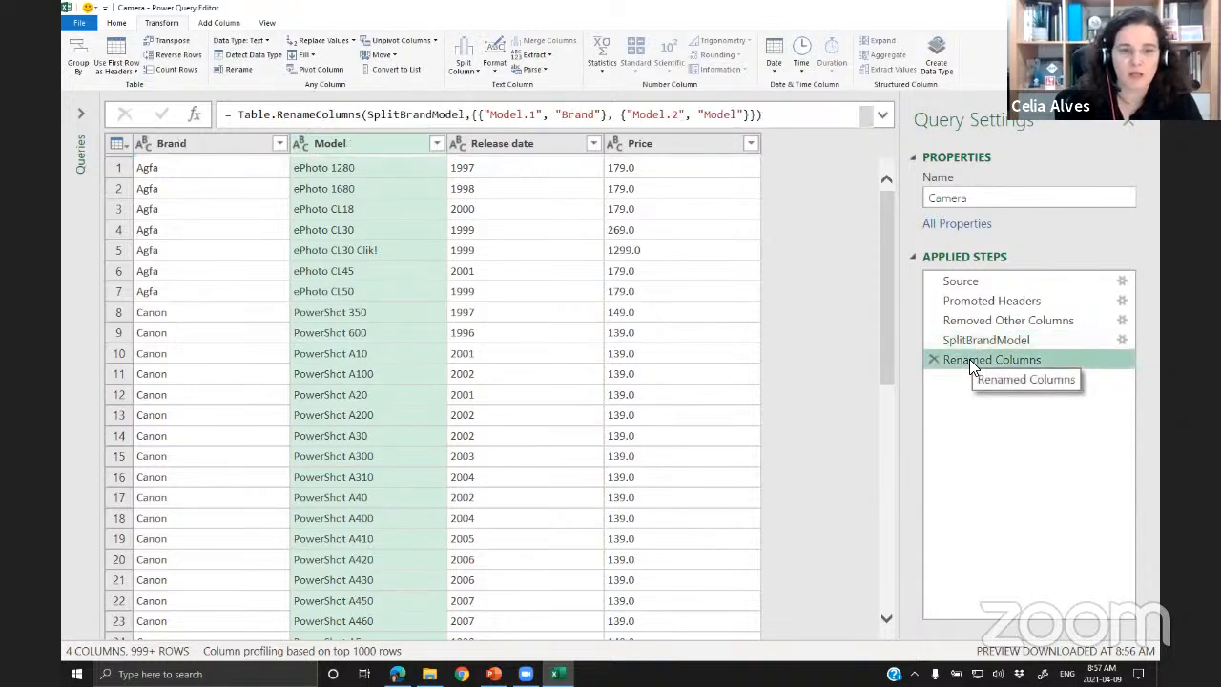
pyautogui.click(378, 115)
pyautogui.moveTo(378, 115); pyautogui.dragTo(466, 115)
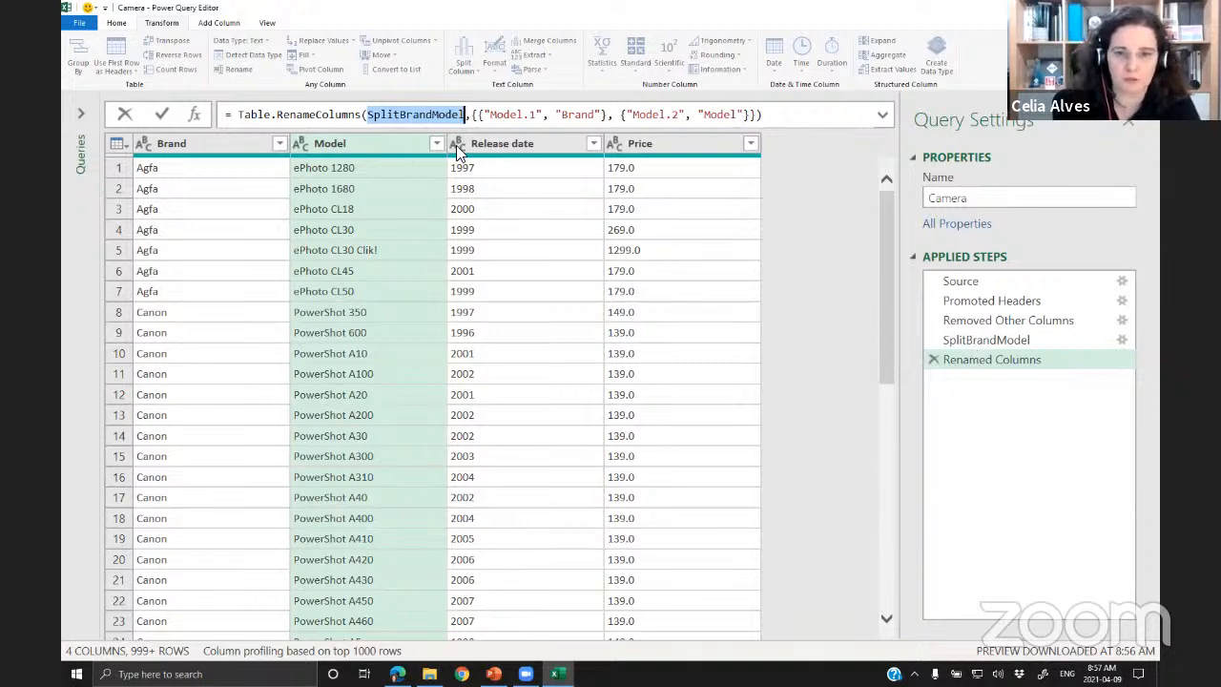
# - Examine the list of old and new column name pairs in the Table.RenameColumns formula against the table before and after renaming
pyautogui.click(781, 117)
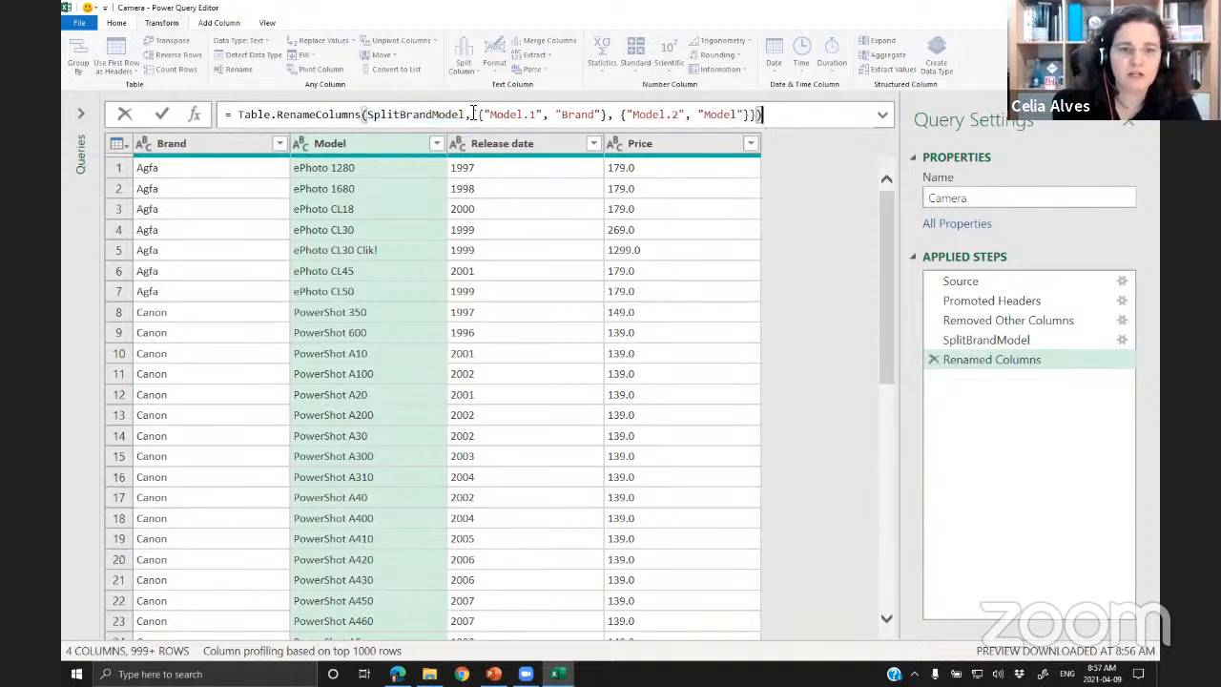
pyautogui.moveTo(472, 115); pyautogui.dragTo(759, 114)
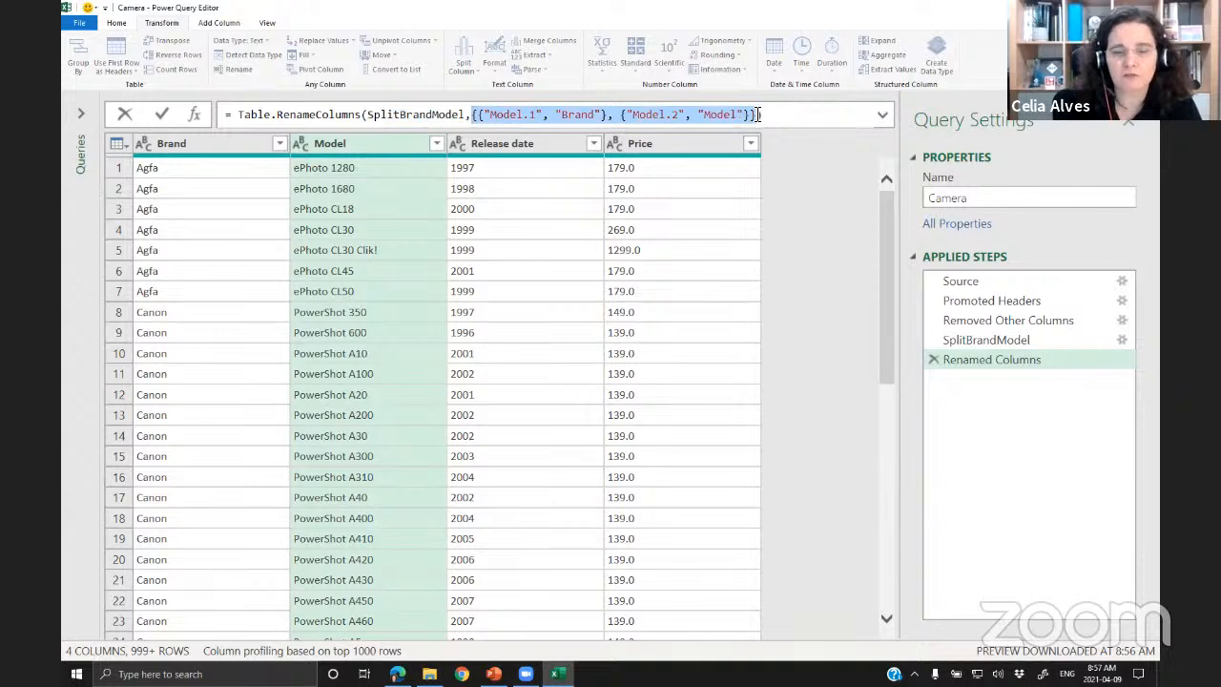
pyautogui.moveTo(477, 115); pyautogui.dragTo(609, 114)
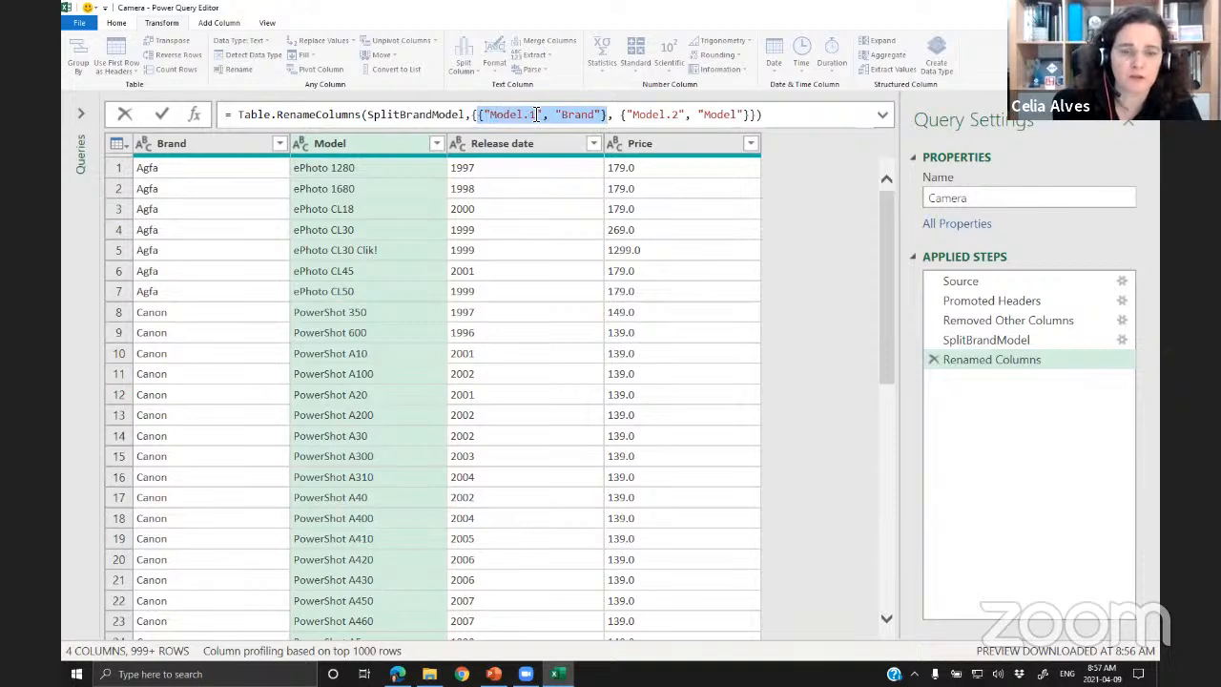
pyautogui.click(626, 114)
pyautogui.moveTo(632, 115); pyautogui.dragTo(686, 114)
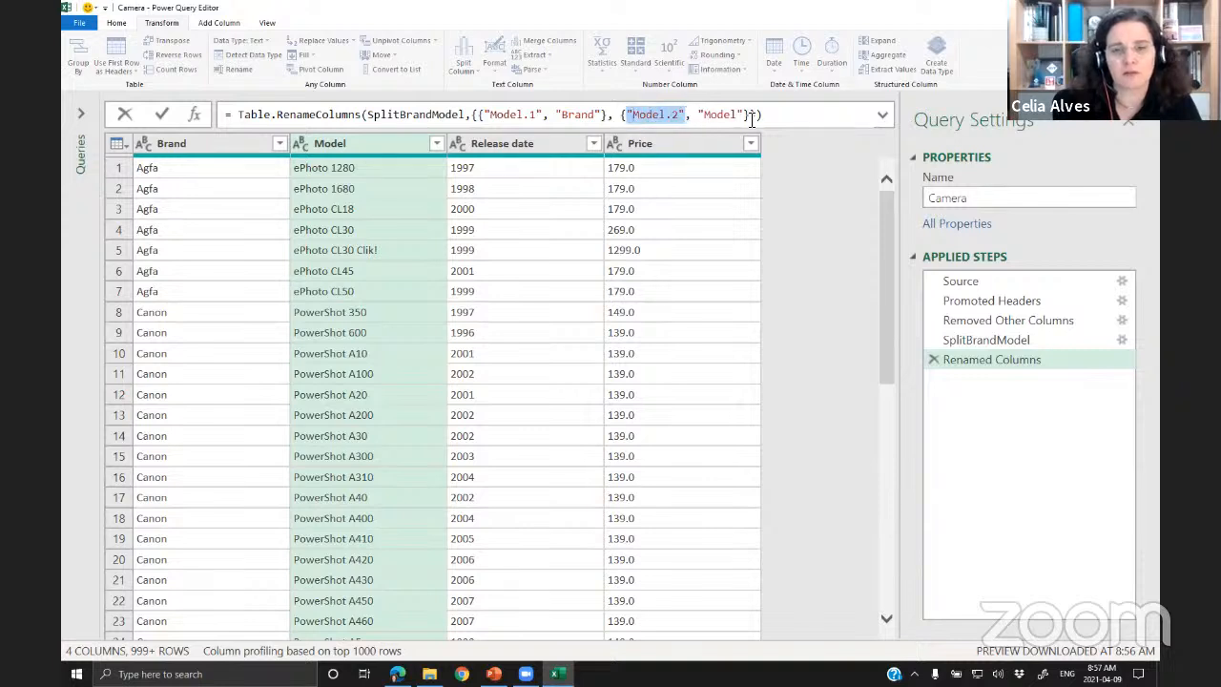
pyautogui.click(841, 115)
pyautogui.click(968, 341)
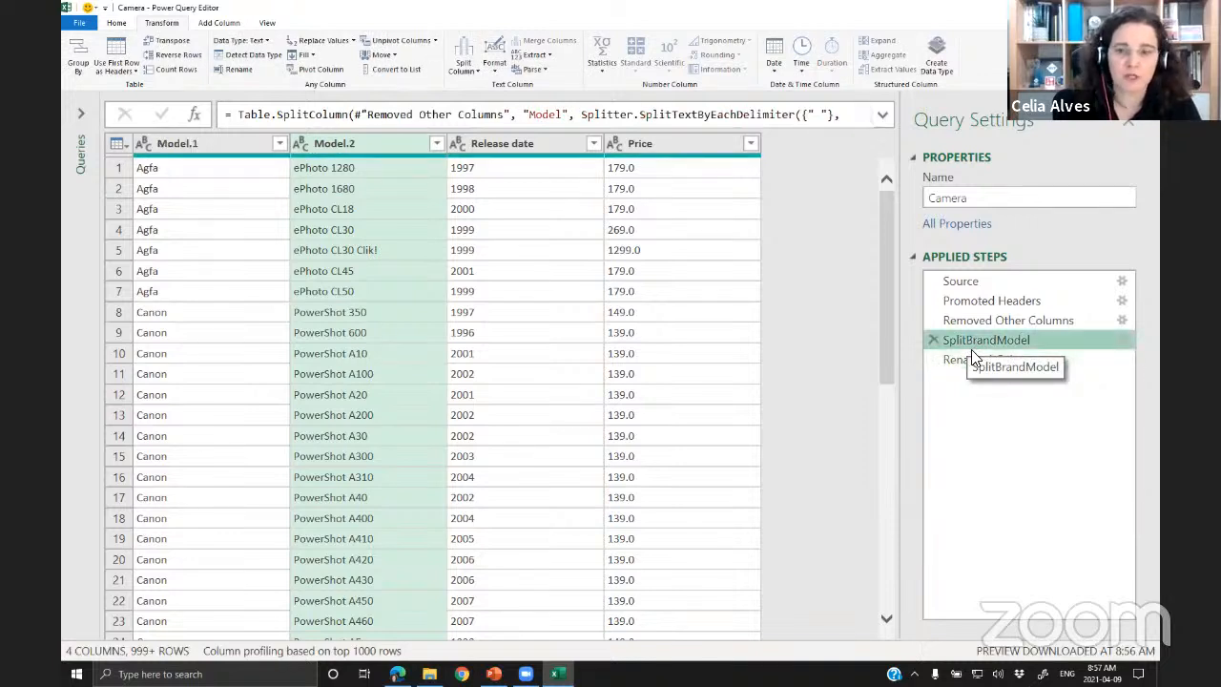
pyautogui.click(963, 359)
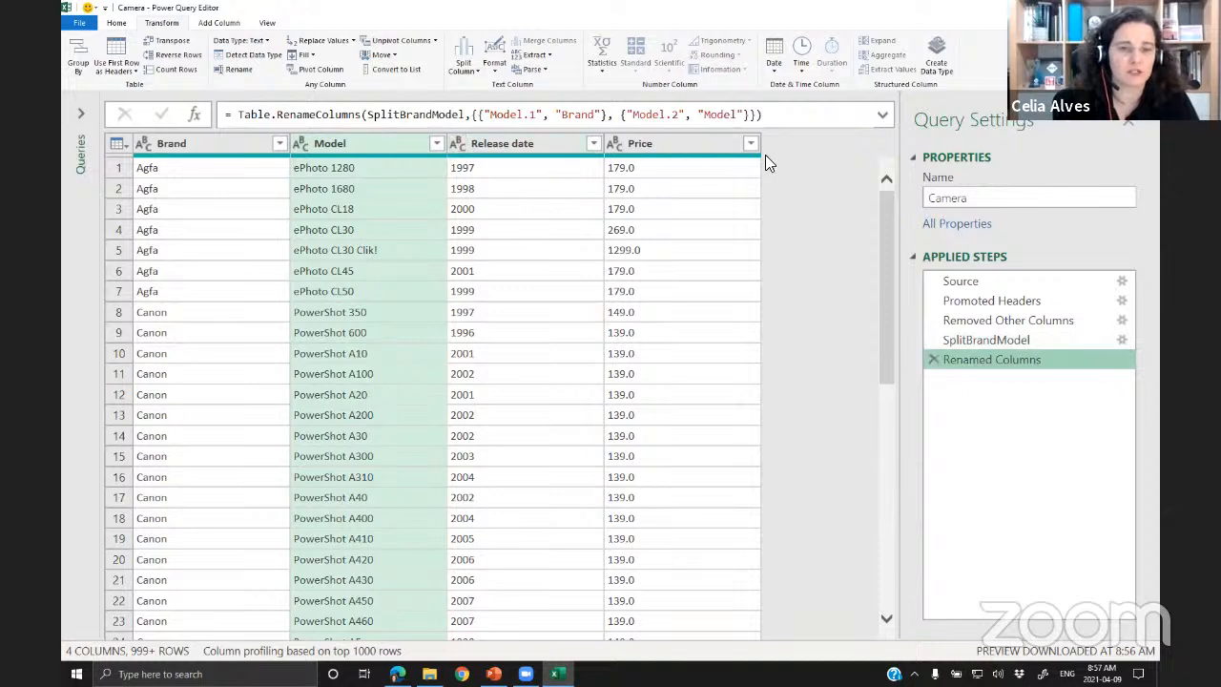
pyautogui.click(776, 116)
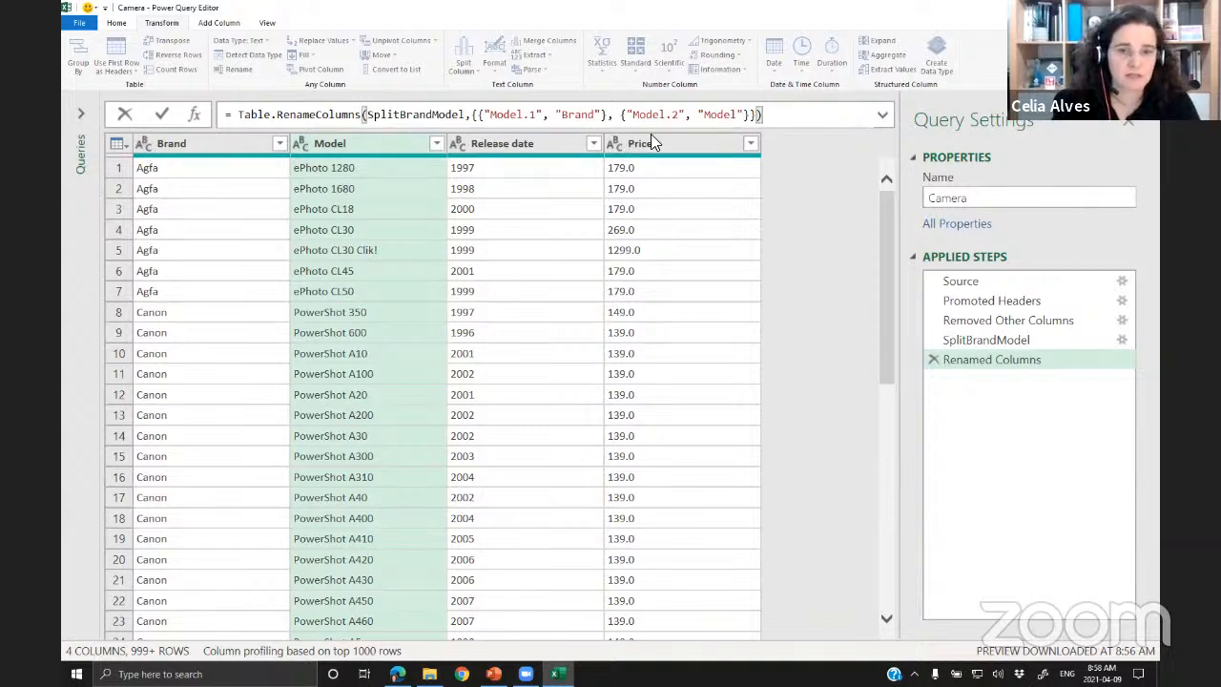
# - Change the Price column's data type to Decimal Number
pyautogui.click(615, 139)
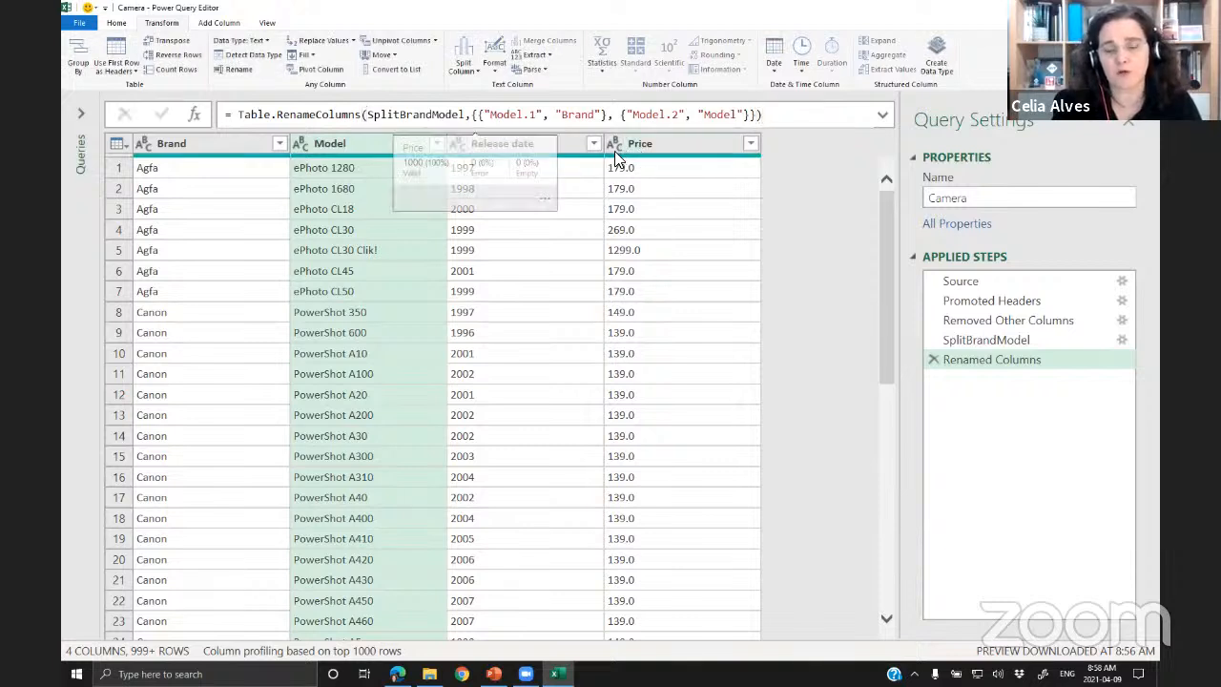
pyautogui.click(614, 145)
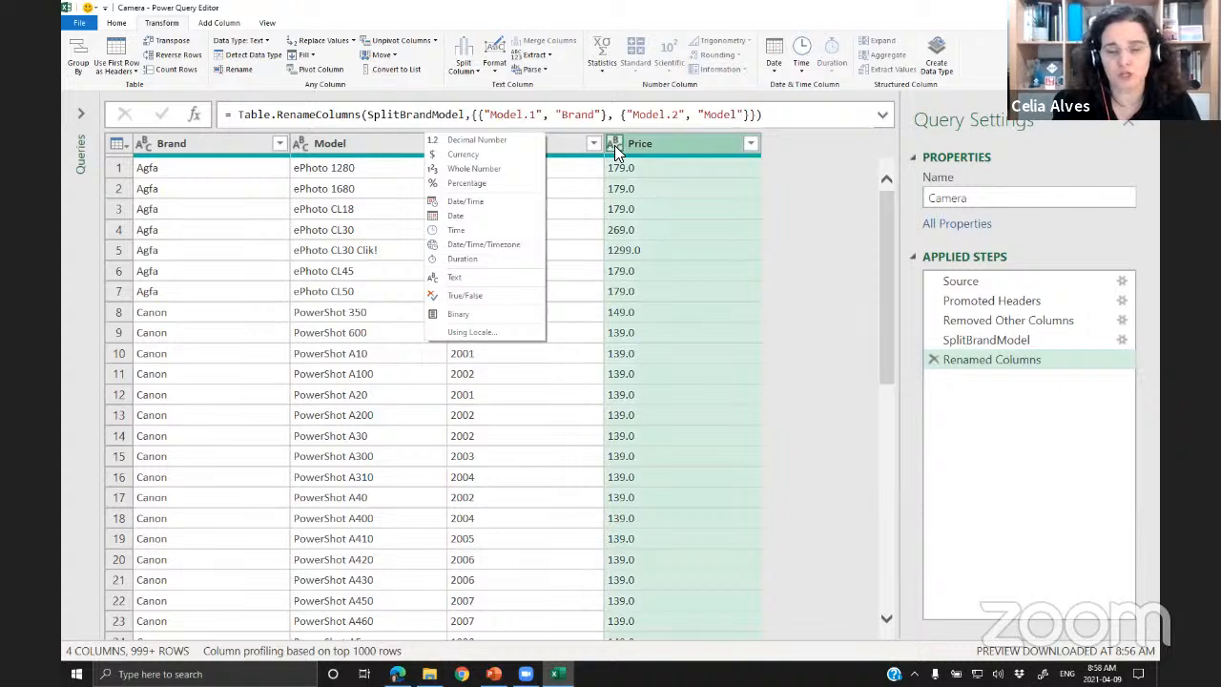
pyautogui.click(479, 139)
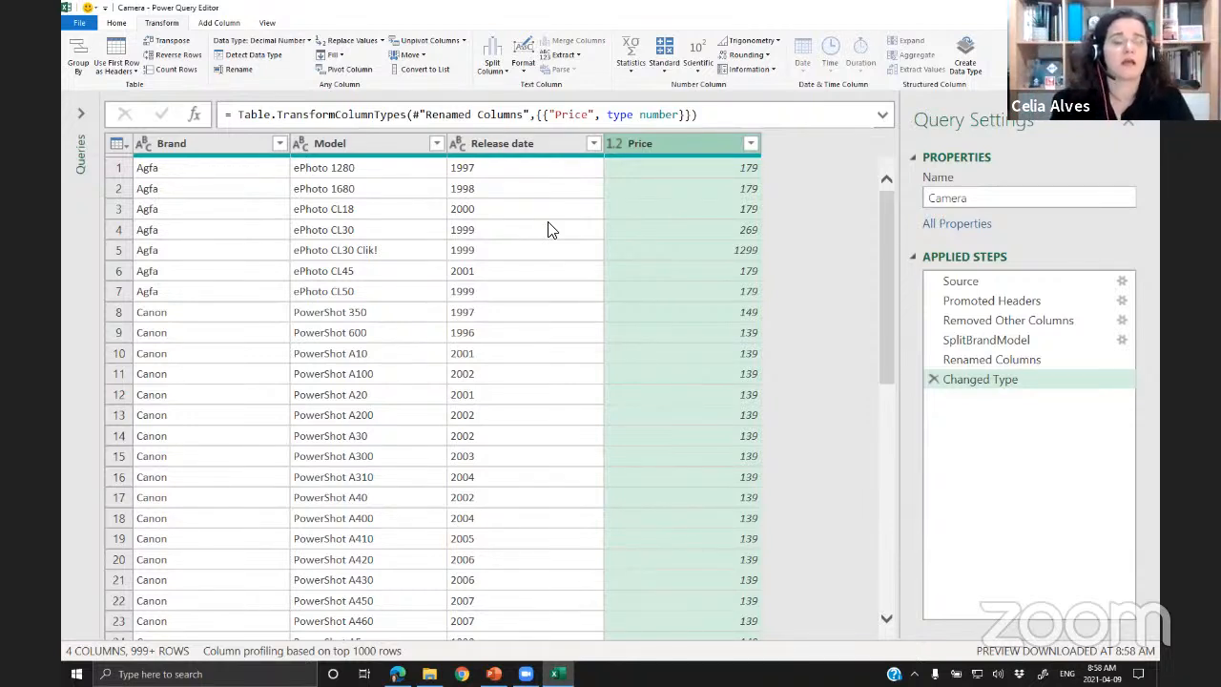
# - Close the query and load it as a table into the existing worksheet at cell A1
pyautogui.click(115, 24)
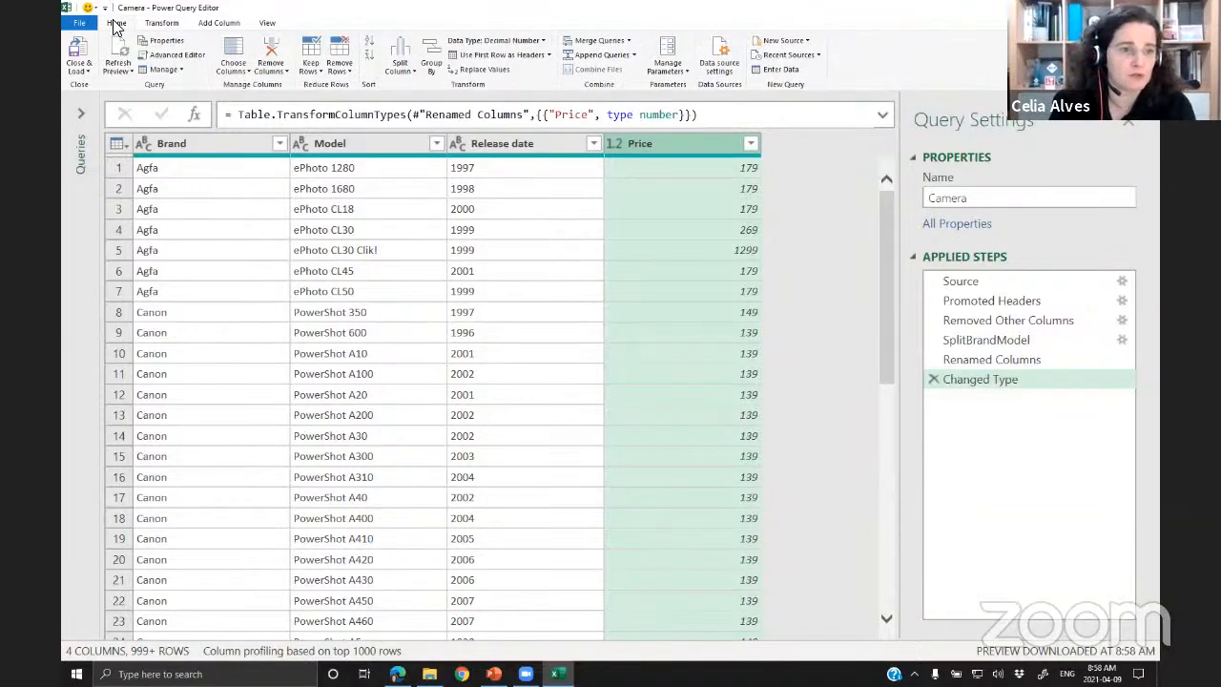
pyautogui.click(90, 68)
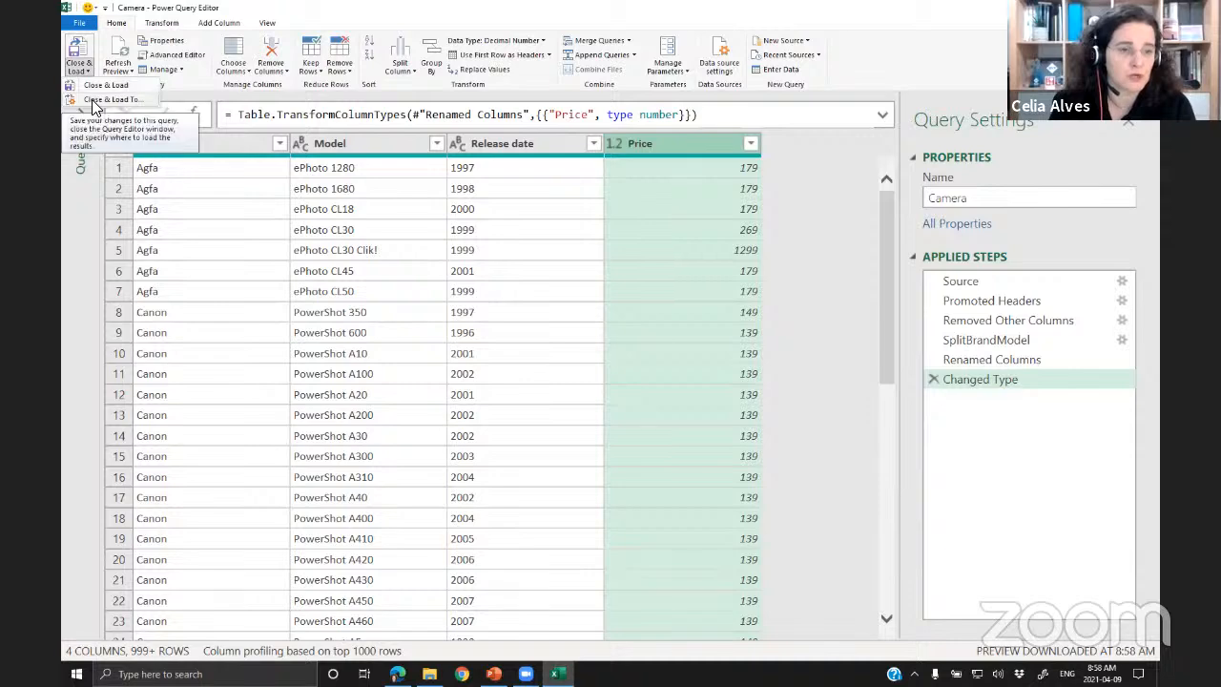
pyautogui.click(91, 99)
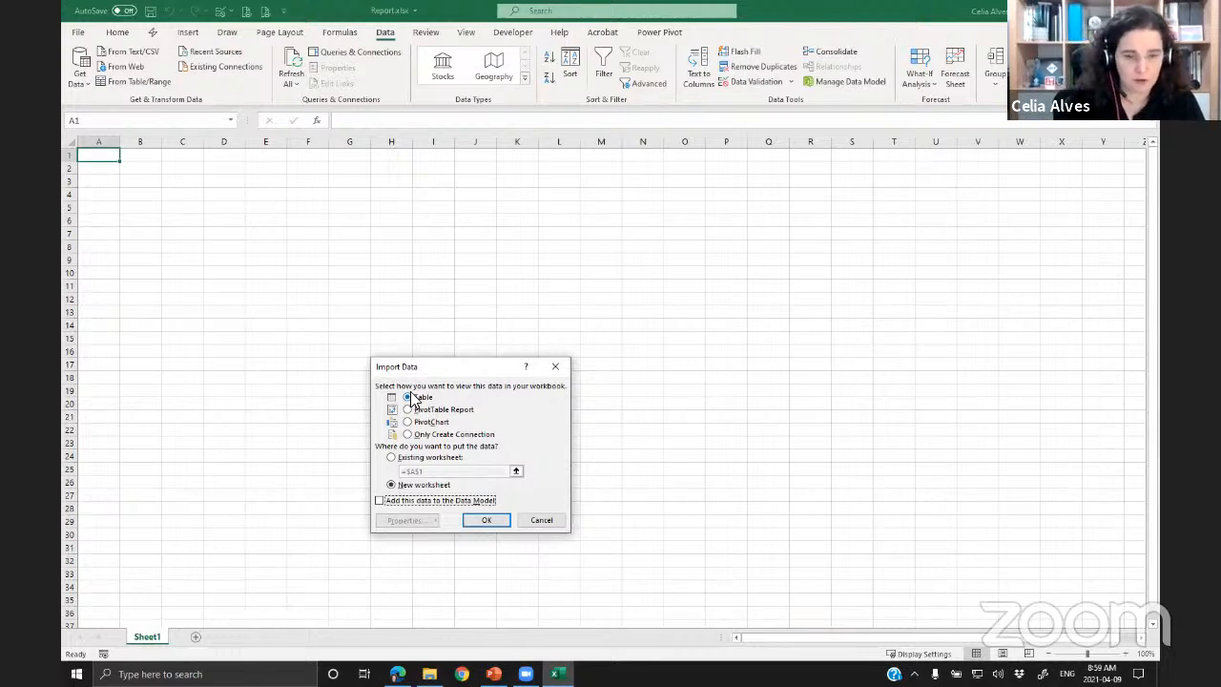
pyautogui.click(402, 458)
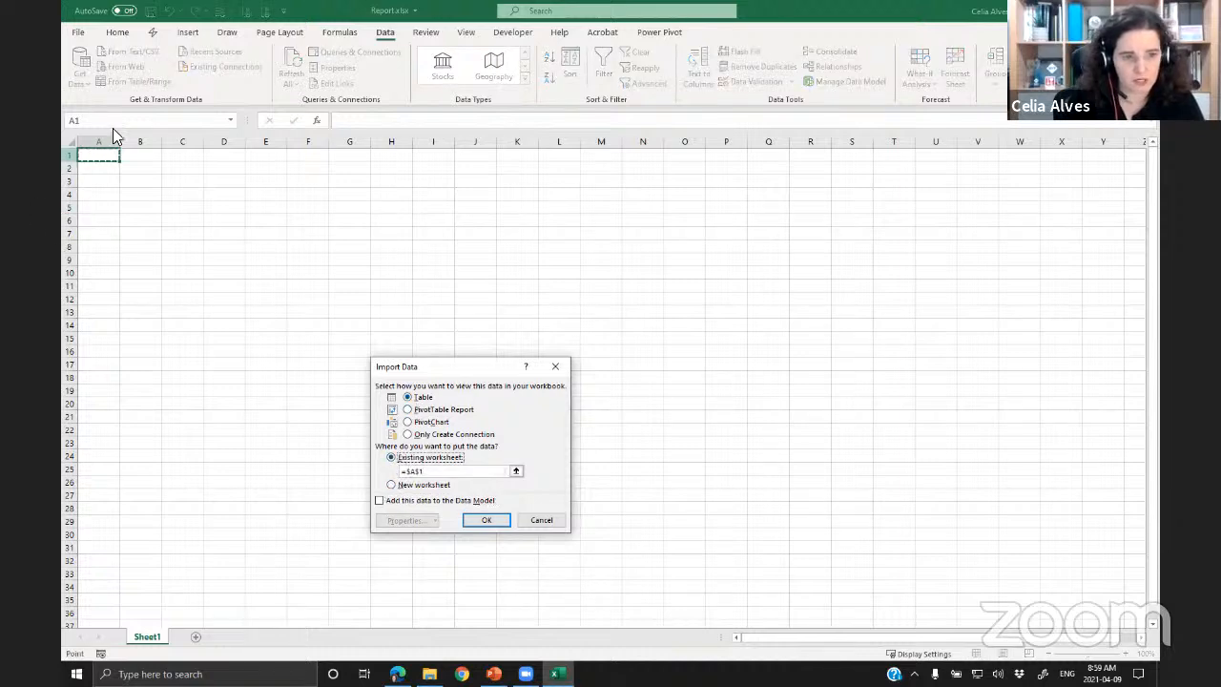
pyautogui.click(494, 521)
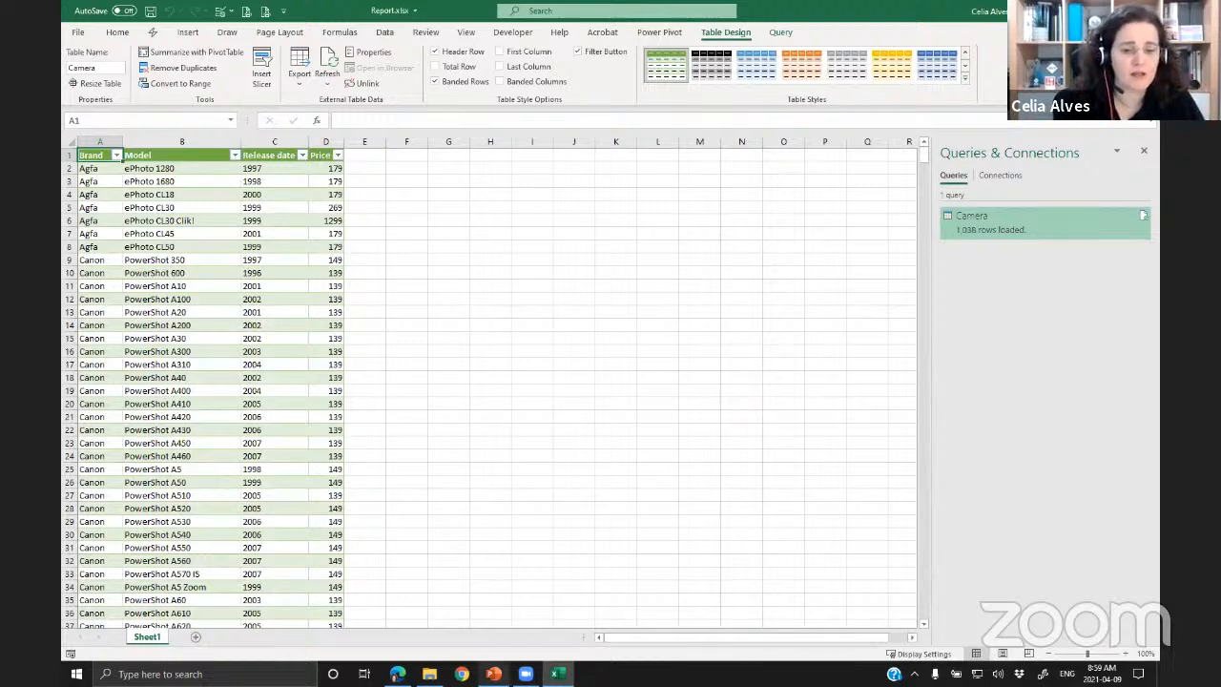
# - Open the source file Camera.csv from the 00_PQ Intro folder
pyautogui.click(429, 674)
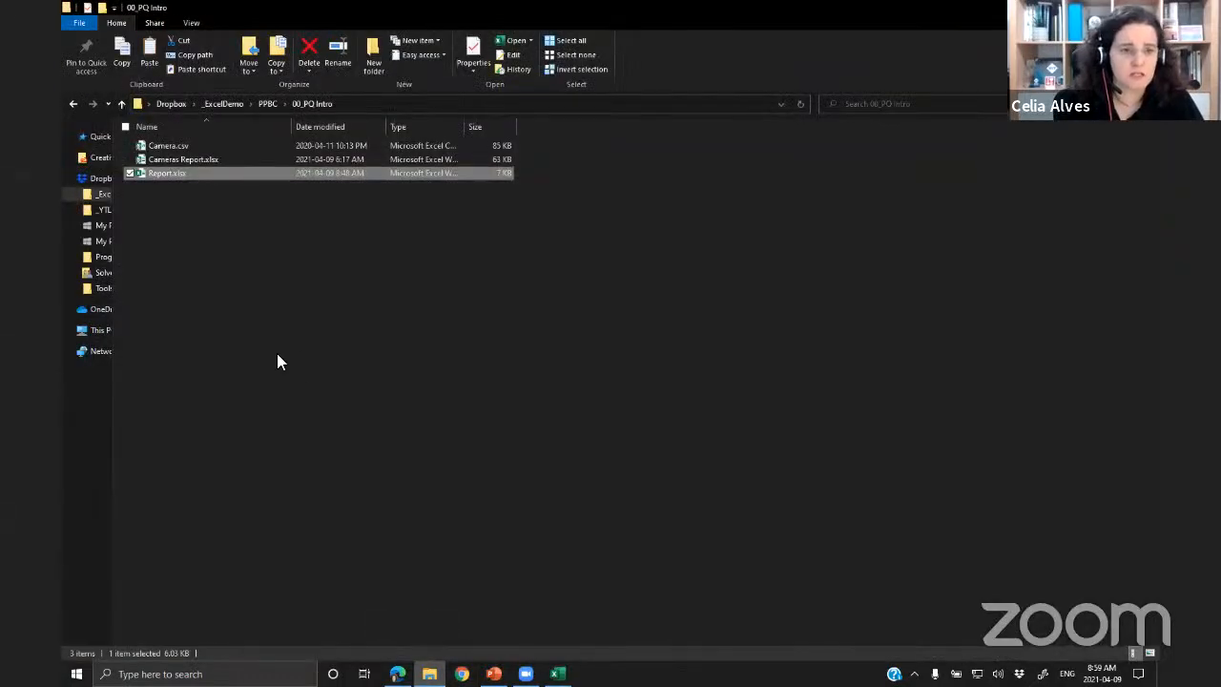
pyautogui.click(170, 145)
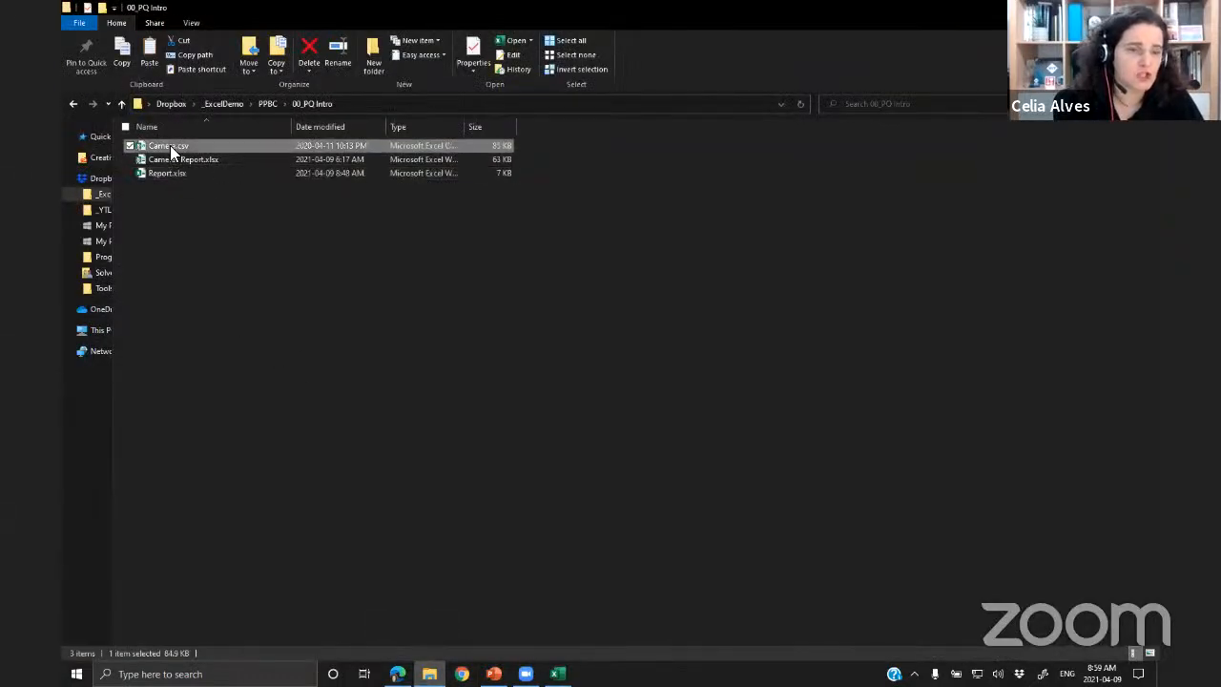
pyautogui.doubleClick(170, 145)
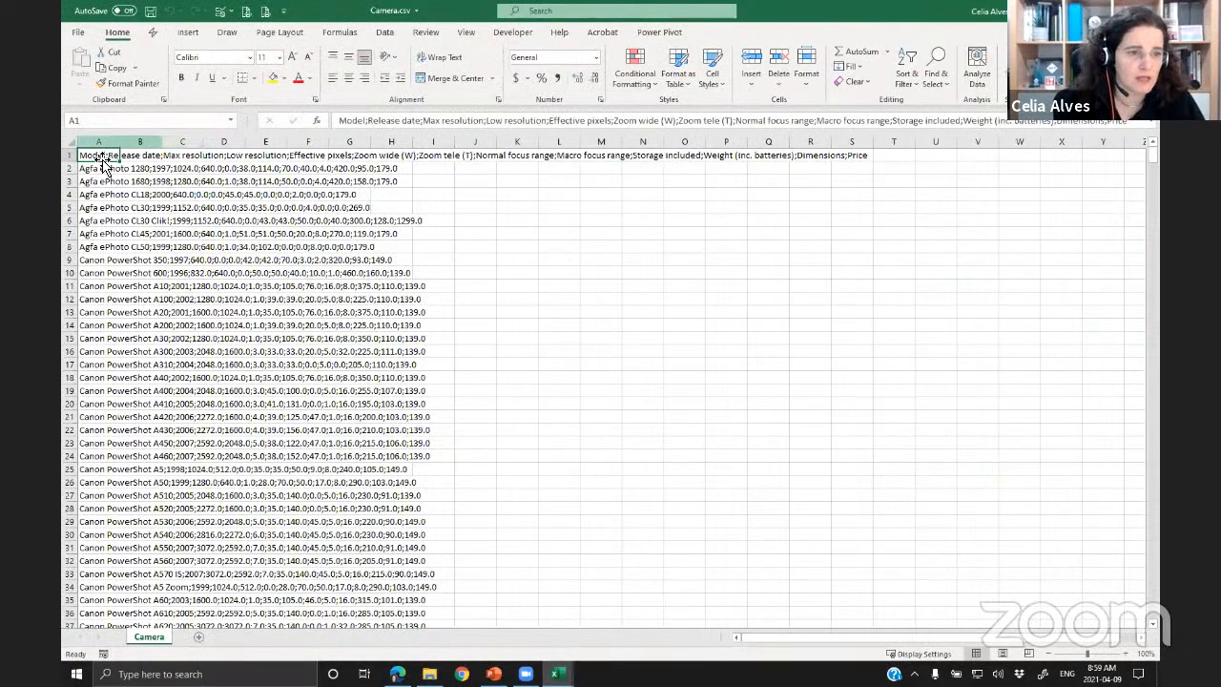
# - Replace "ePhoto" with "TEST" in the Agfa ePhoto 1280 record in cell A2 and save Camera.csv
pyautogui.click(96, 168)
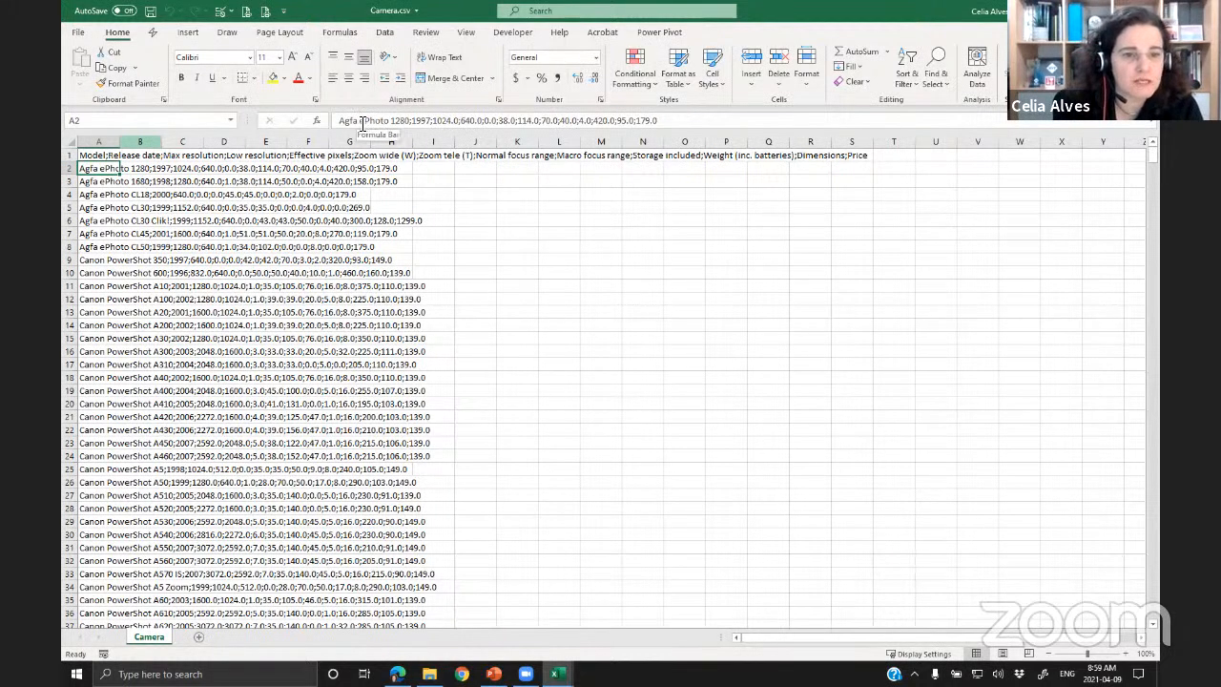
pyautogui.moveTo(361, 120); pyautogui.dragTo(387, 119)
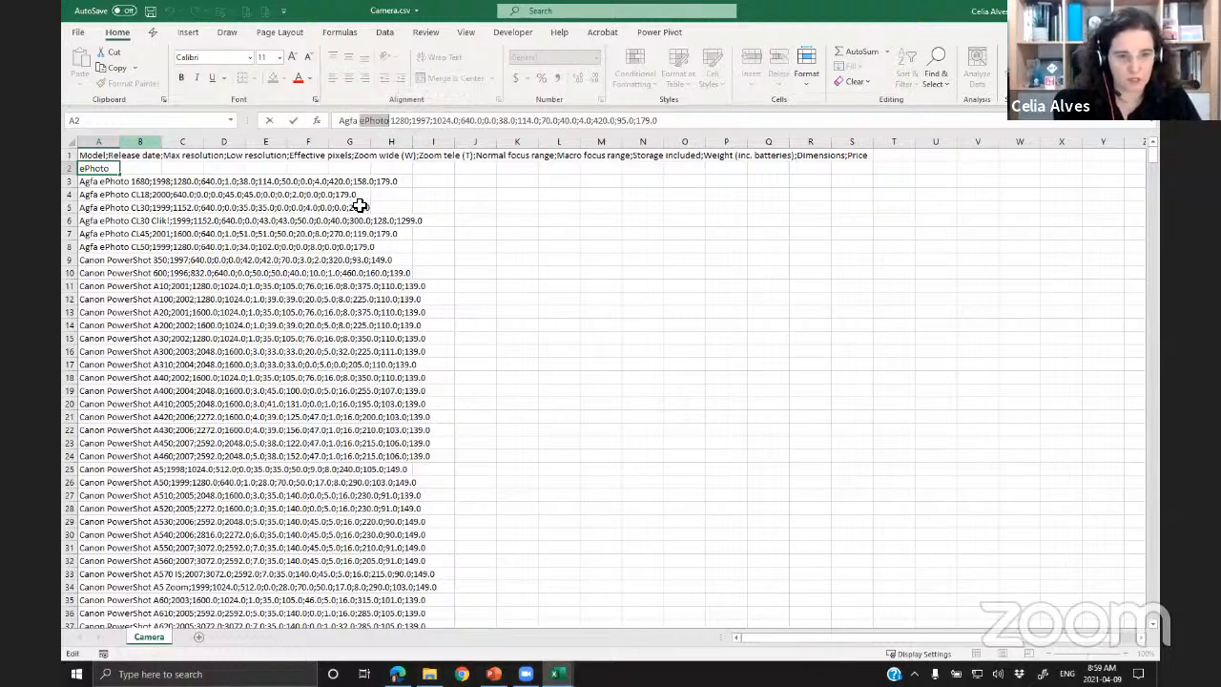
pyautogui.write('TEST')
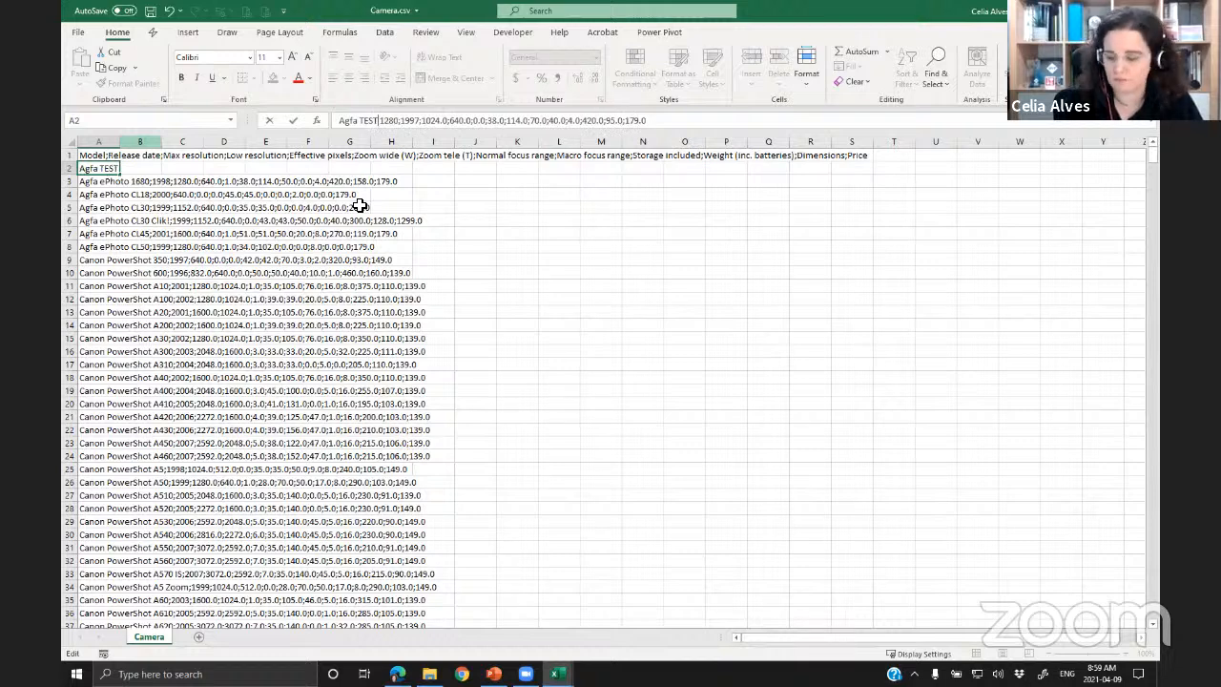
pyautogui.press('Return')
pyautogui.click(150, 11)
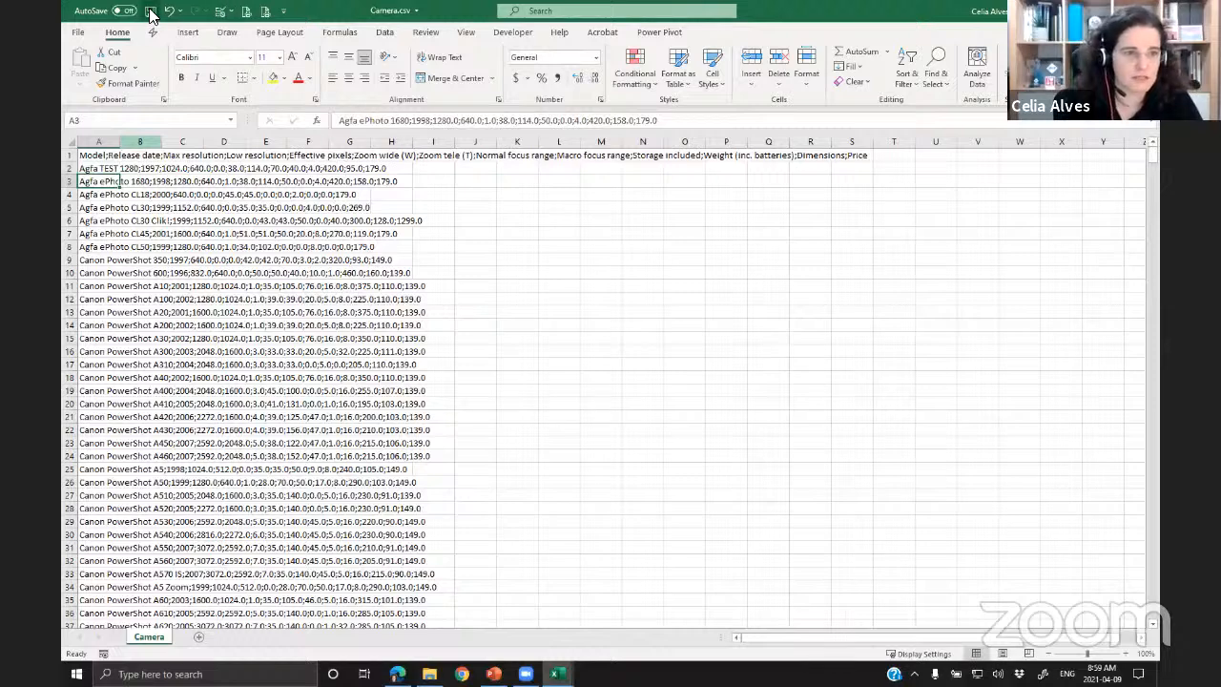
# - Return to Report.xlsx, refresh the loaded camera table from its source, and save the workbook
pyautogui.hotkey('alt', 'Tab')
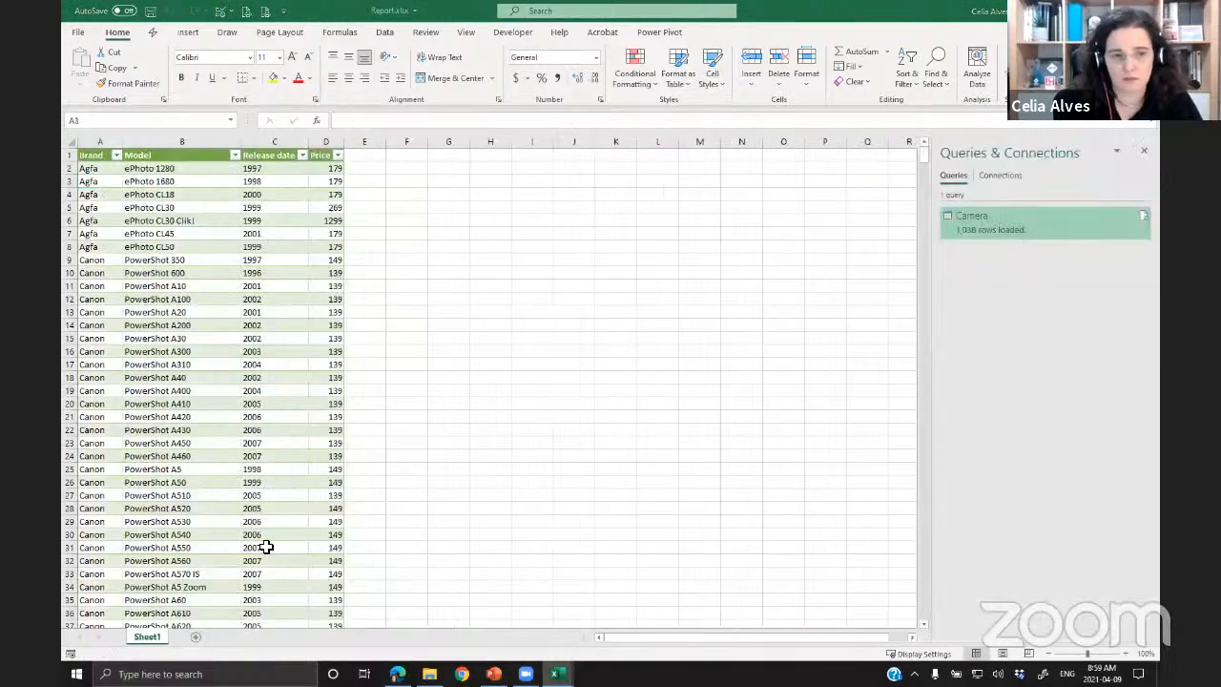
pyautogui.rightClick(107, 208)
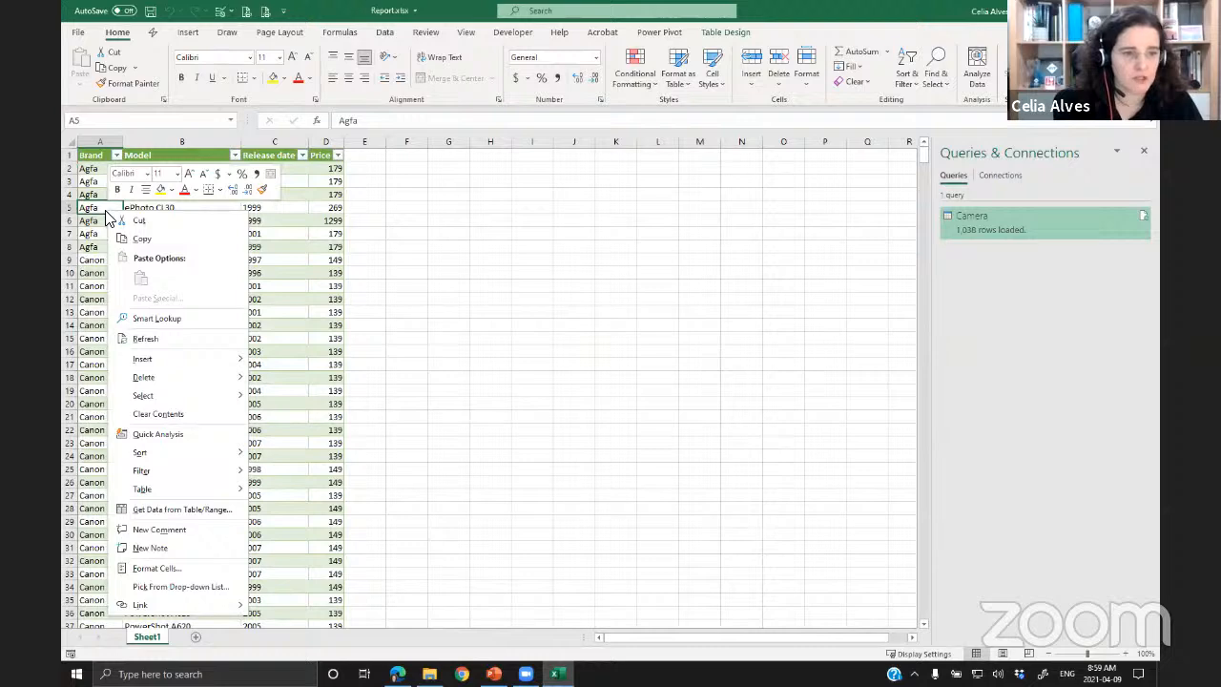
pyautogui.click(143, 339)
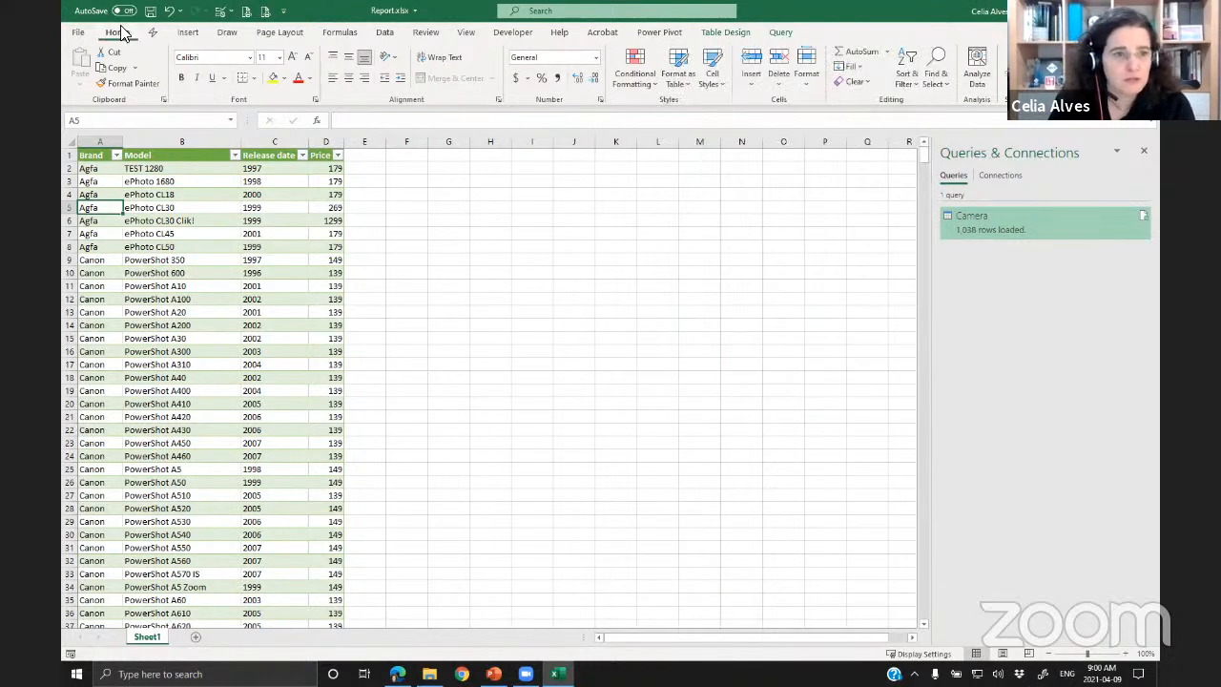
pyautogui.click(150, 11)
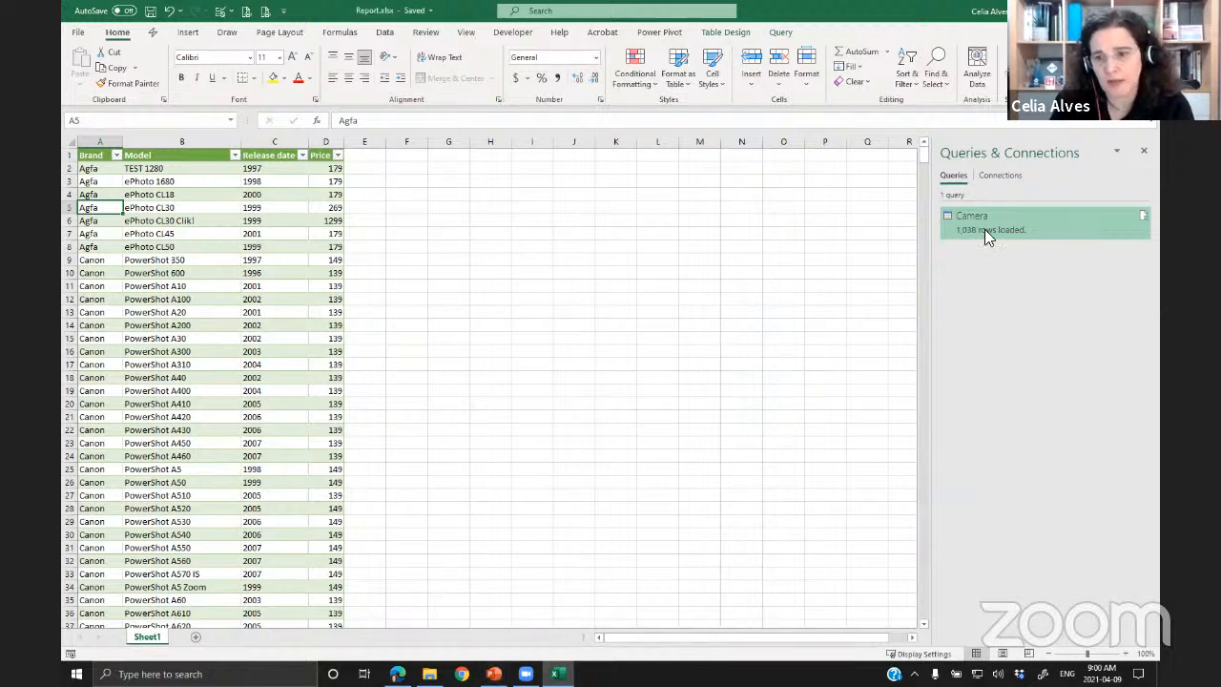
# - Close the Queries & Connections pane and show it again
pyautogui.moveTo(986, 231)
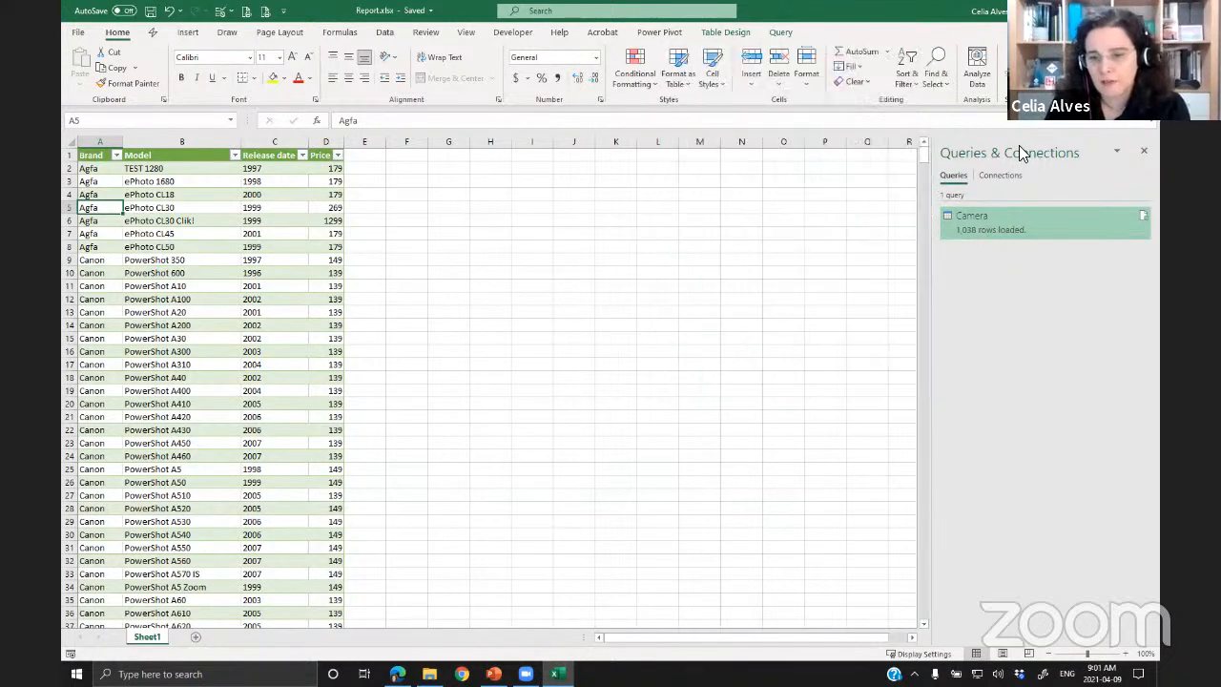
pyautogui.click(1144, 150)
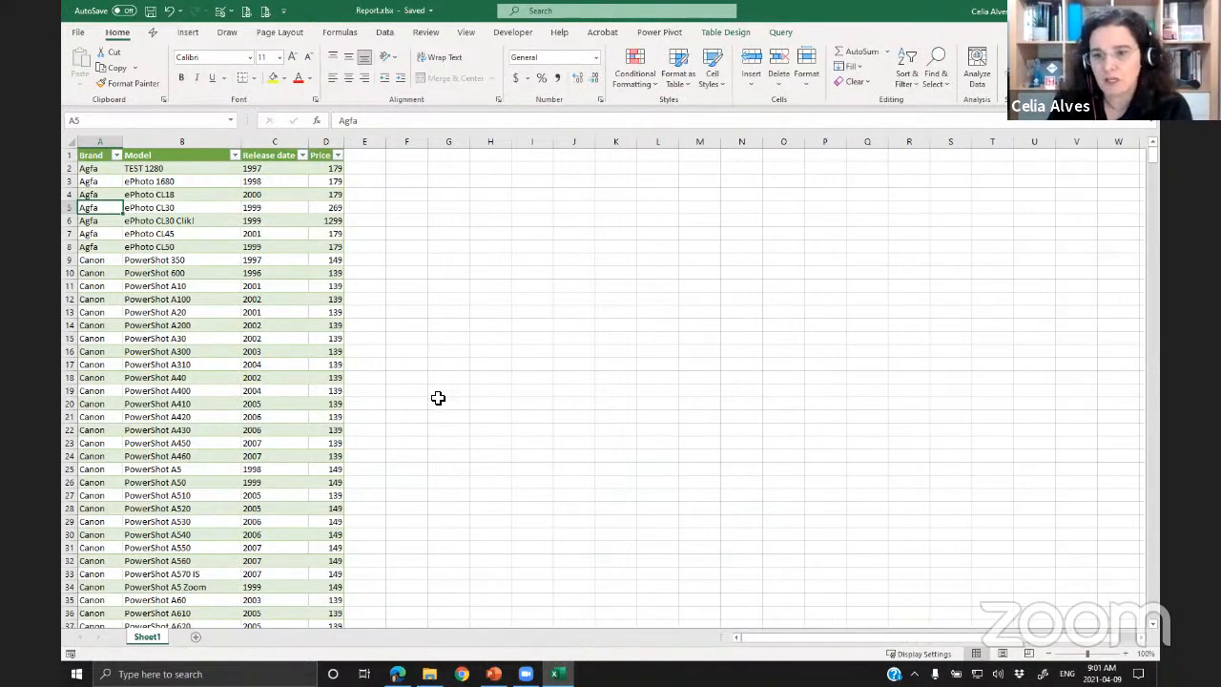
pyautogui.click(385, 35)
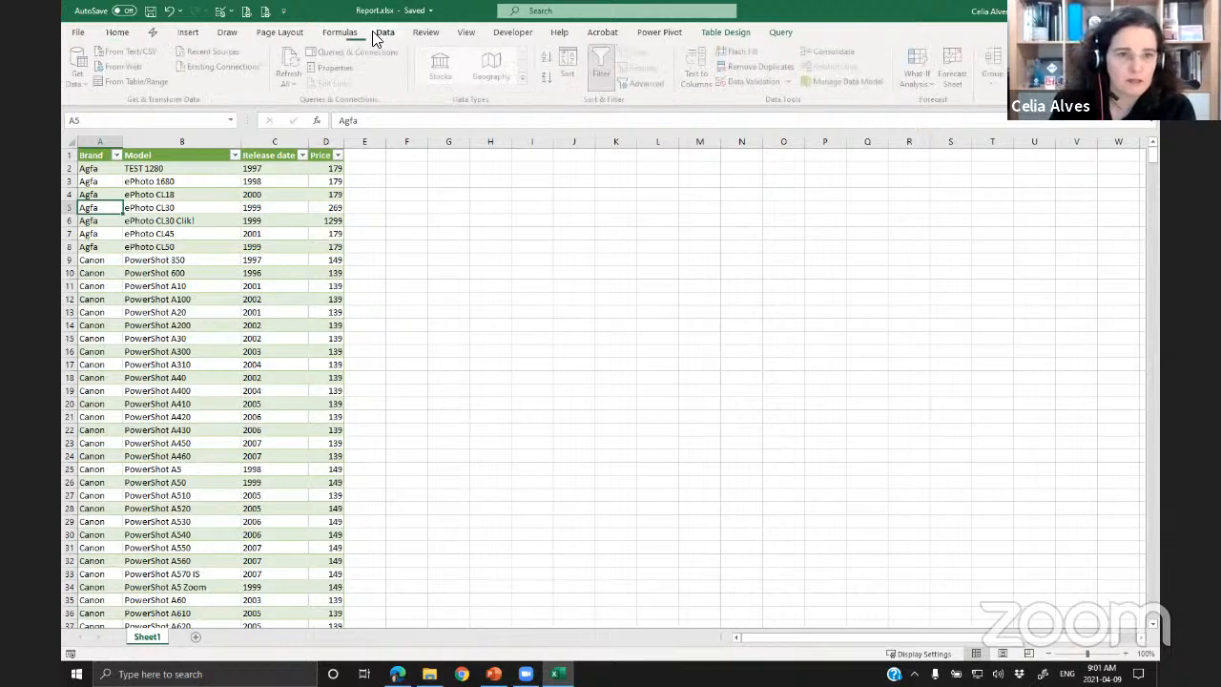
pyautogui.click(351, 54)
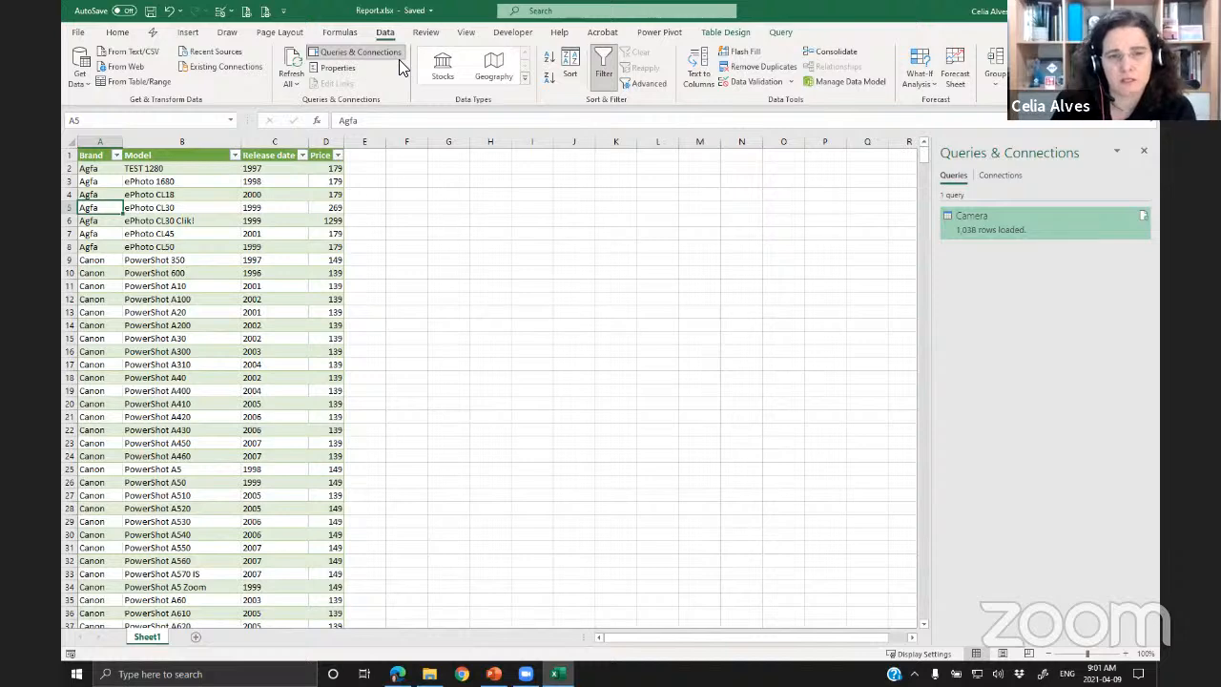
# - Open the Camera query for editing and review its applied steps back to Removed Other Columns at an enlarged display size
pyautogui.doubleClick(969, 229)
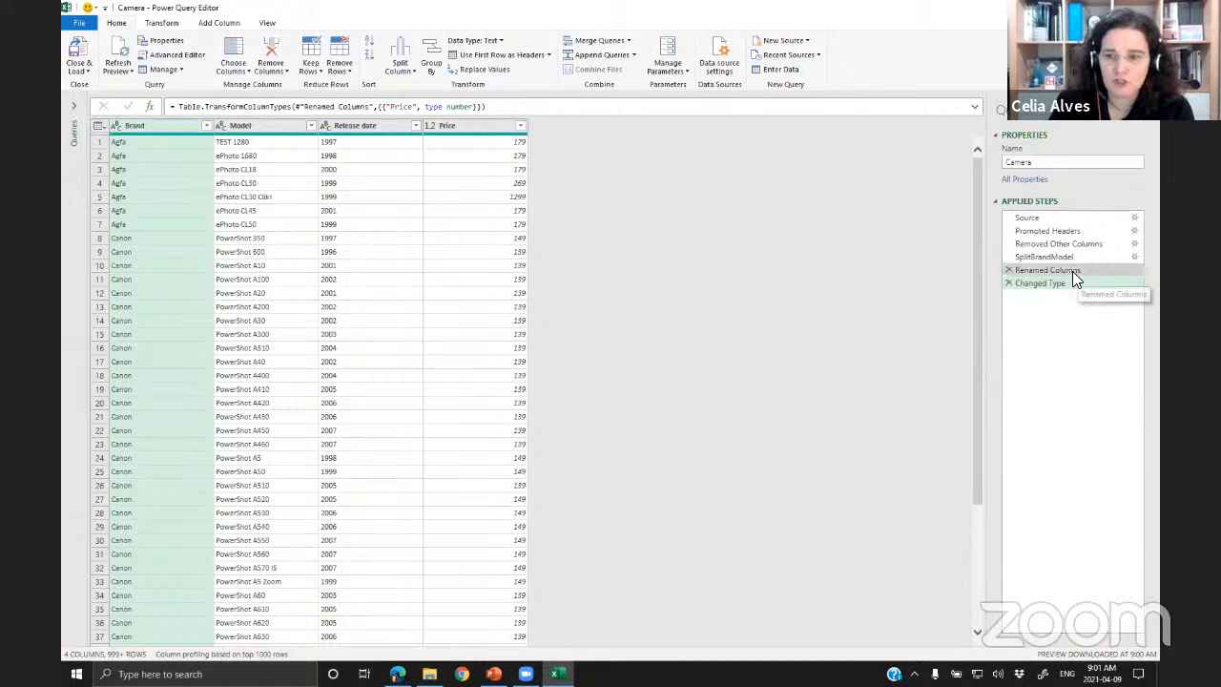
pyautogui.click(1073, 271)
pyautogui.click(1066, 257)
pyautogui.click(1065, 243)
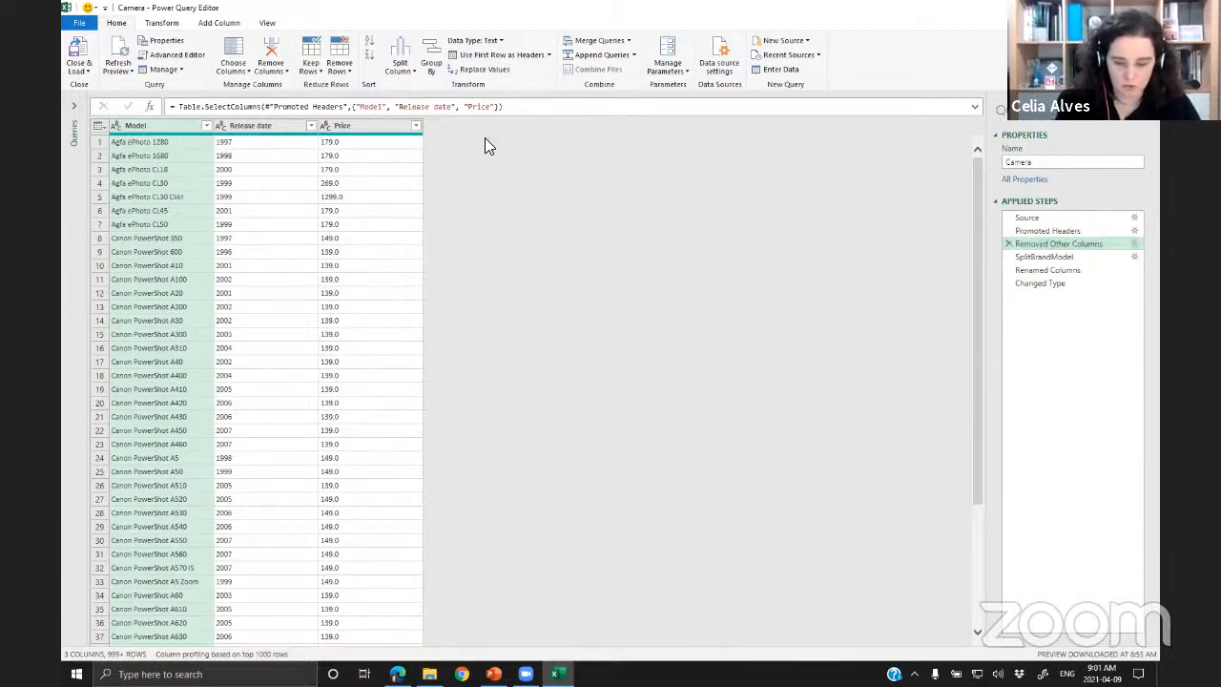
pyautogui.hotkey('ctrl', 'shift', '+')
pyautogui.hotkey('ctrl', 'shift', '+')
pyautogui.hotkey('ctrl', 'shift', '+')
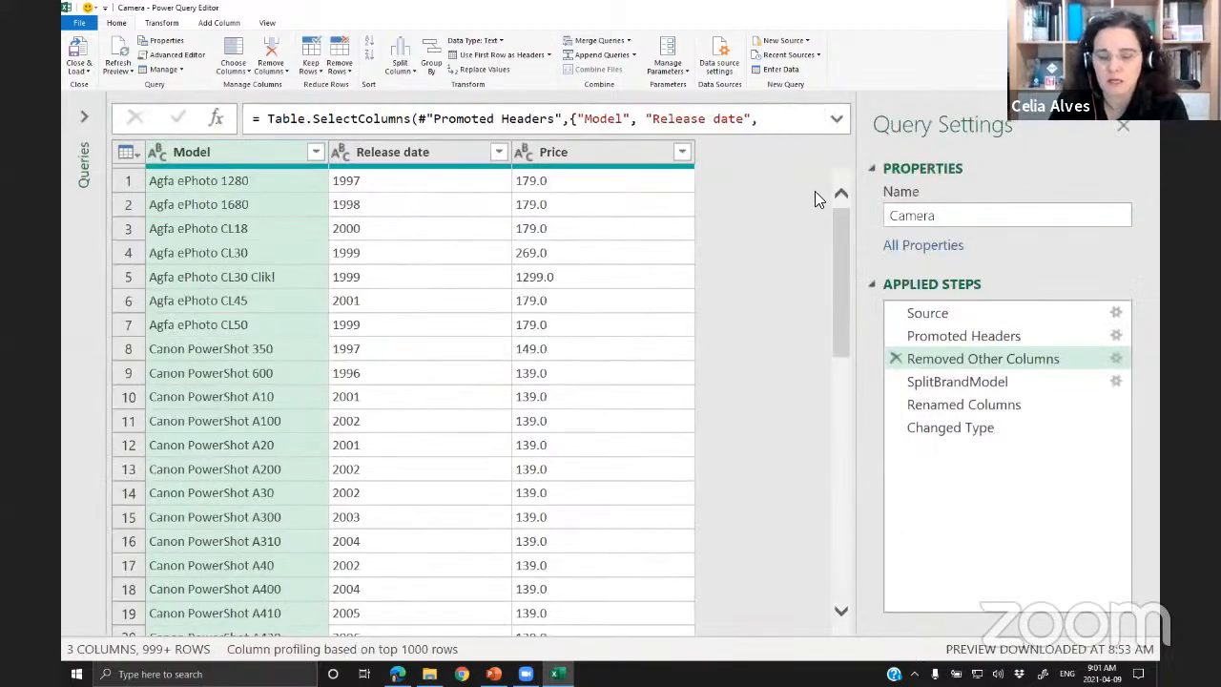
pyautogui.hotkey('ctrl', 'shift', '-')
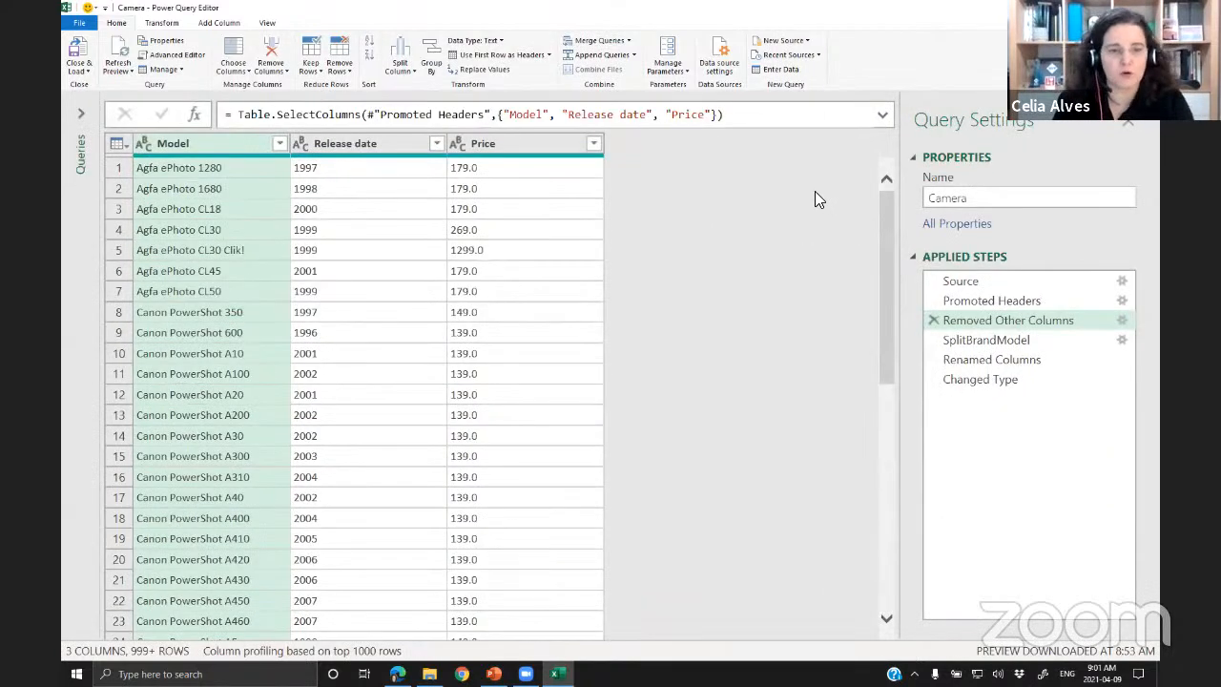
# - Open the Camera query's full M code in the Advanced Editor, with the window widened and the text enlarged for reading
pyautogui.click(266, 23)
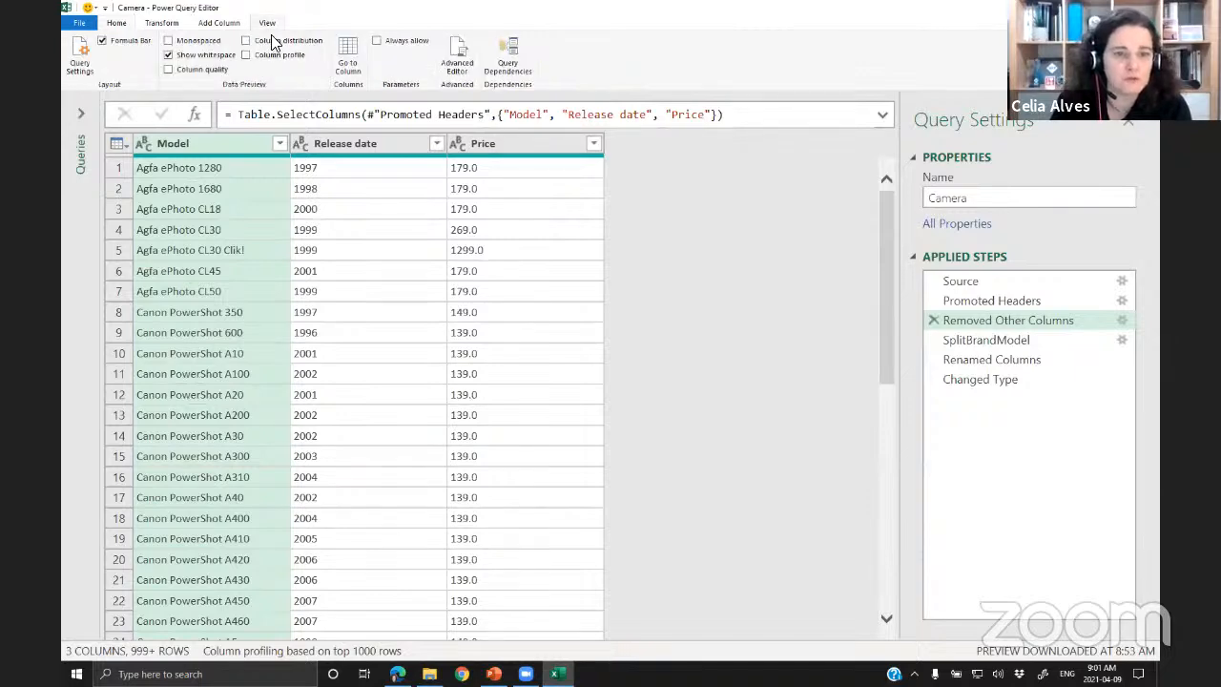
pyautogui.click(456, 55)
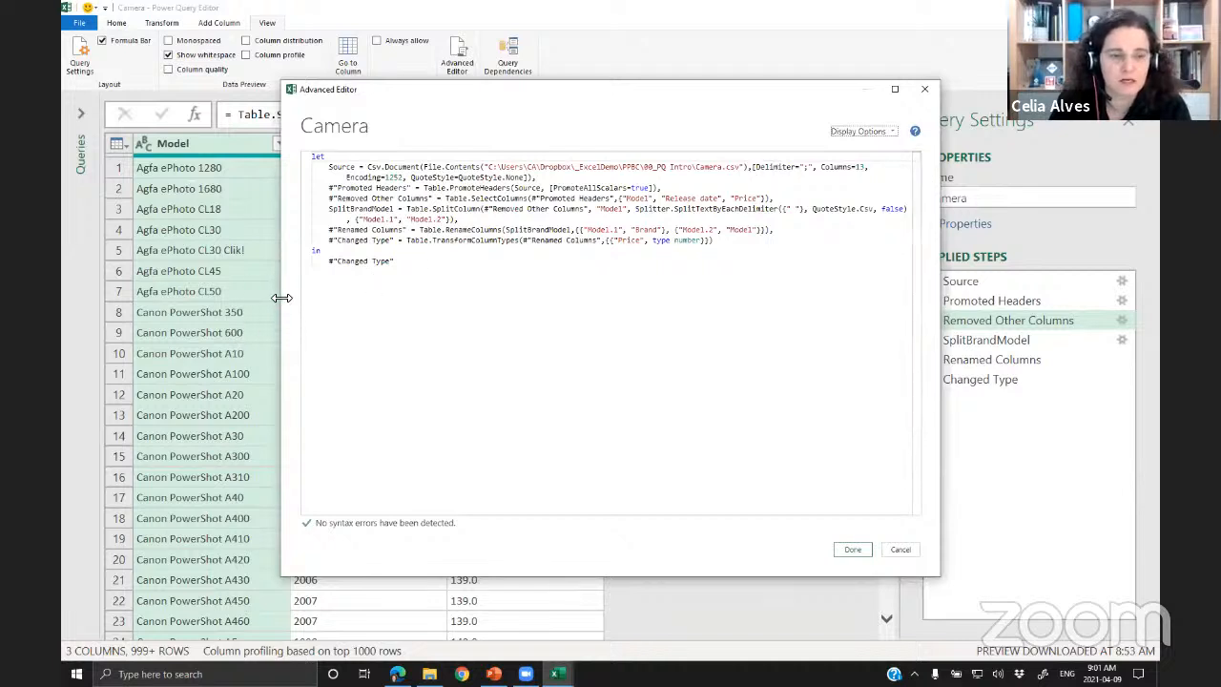
pyautogui.moveTo(282, 297); pyautogui.dragTo(129, 297)
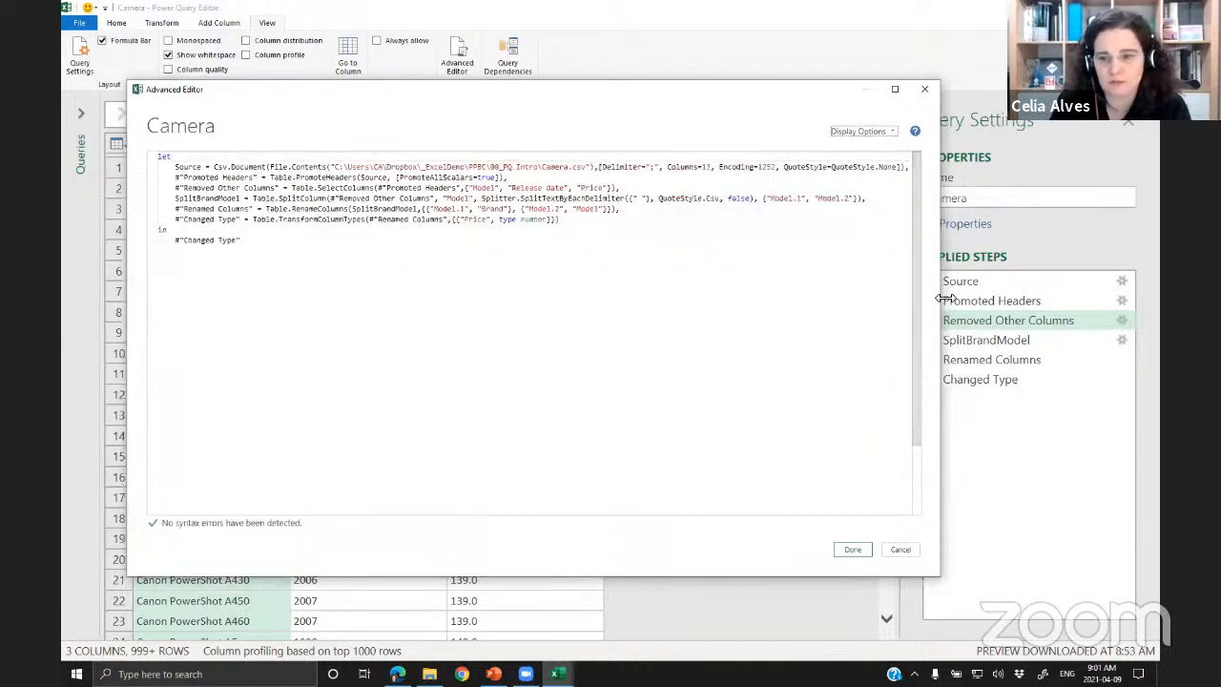
pyautogui.moveTo(943, 298); pyautogui.dragTo(1070, 297)
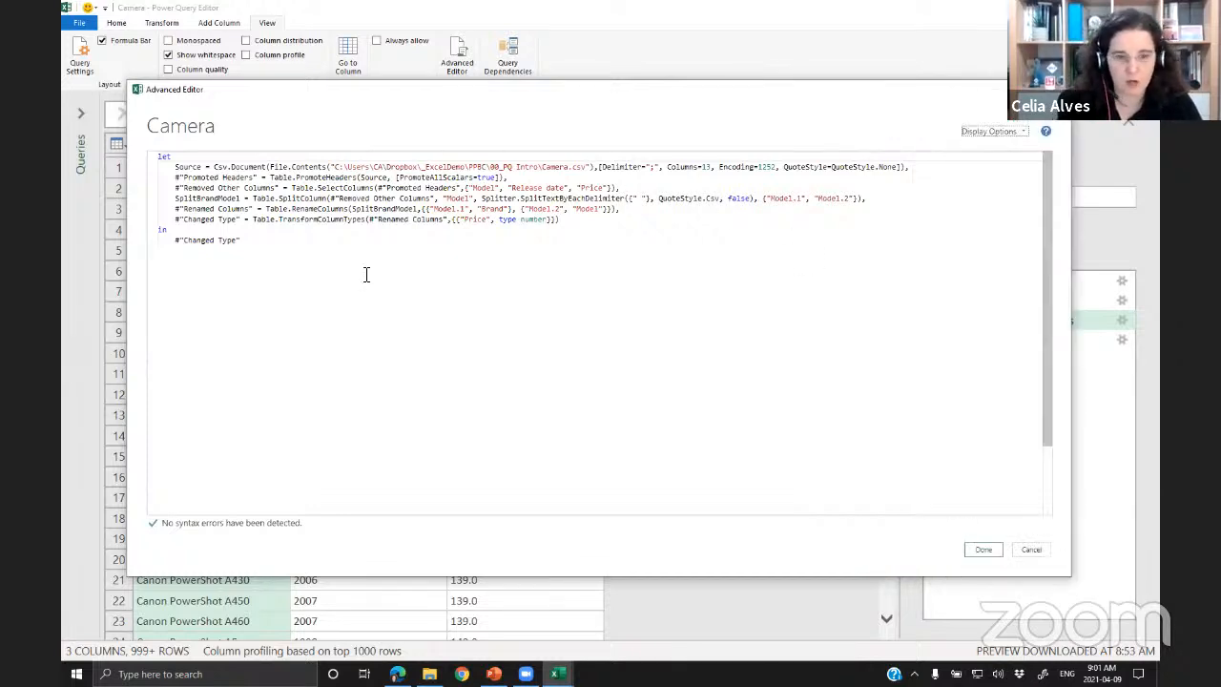
pyautogui.hotkey('ctrl', '+')
pyautogui.hotkey('ctrl', '+')
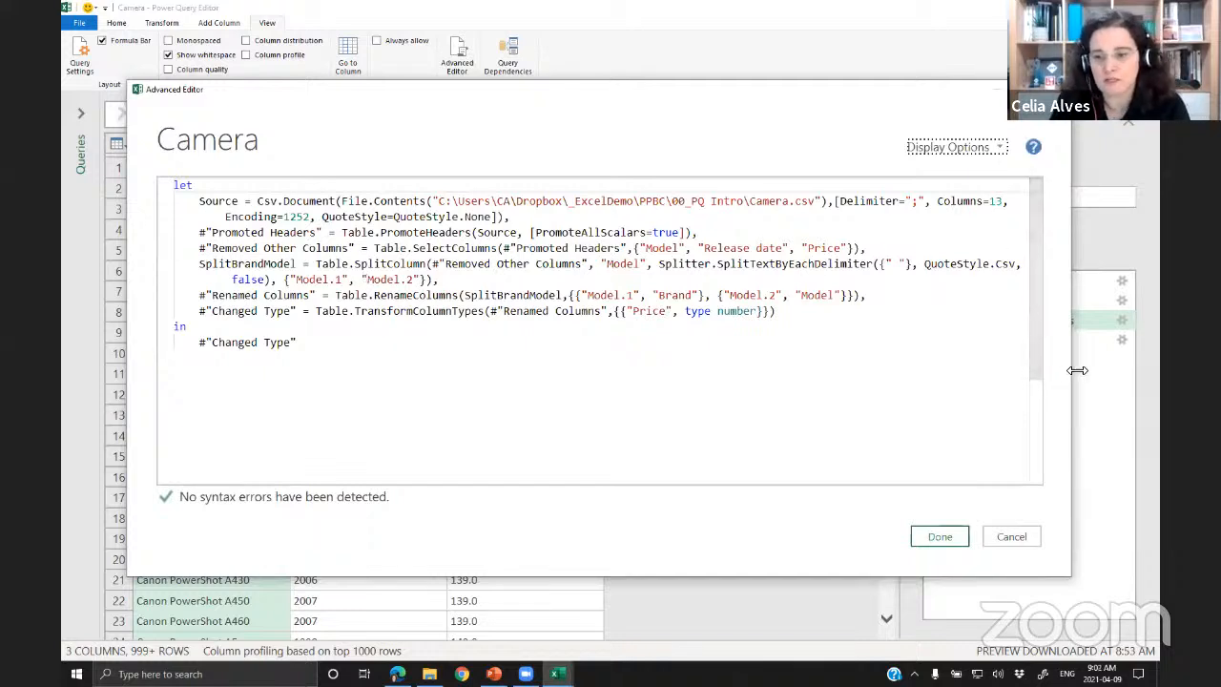
pyautogui.moveTo(1077, 370); pyautogui.dragTo(1160, 370)
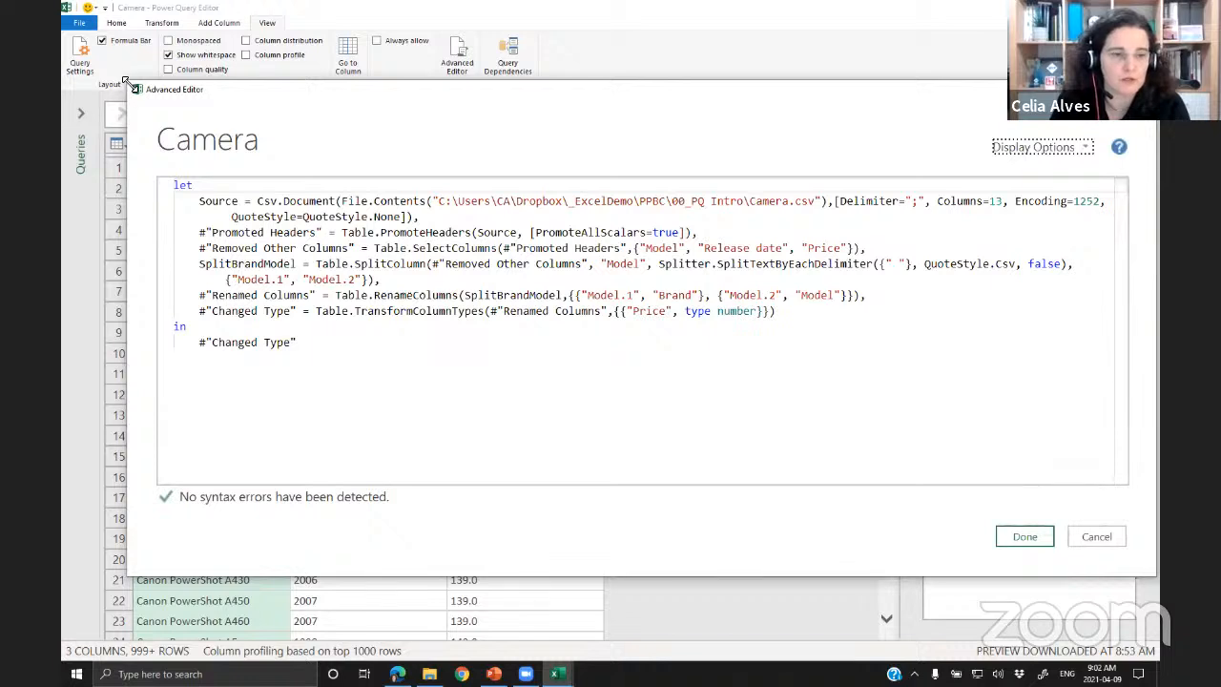
pyautogui.moveTo(131, 85); pyautogui.dragTo(92, 75)
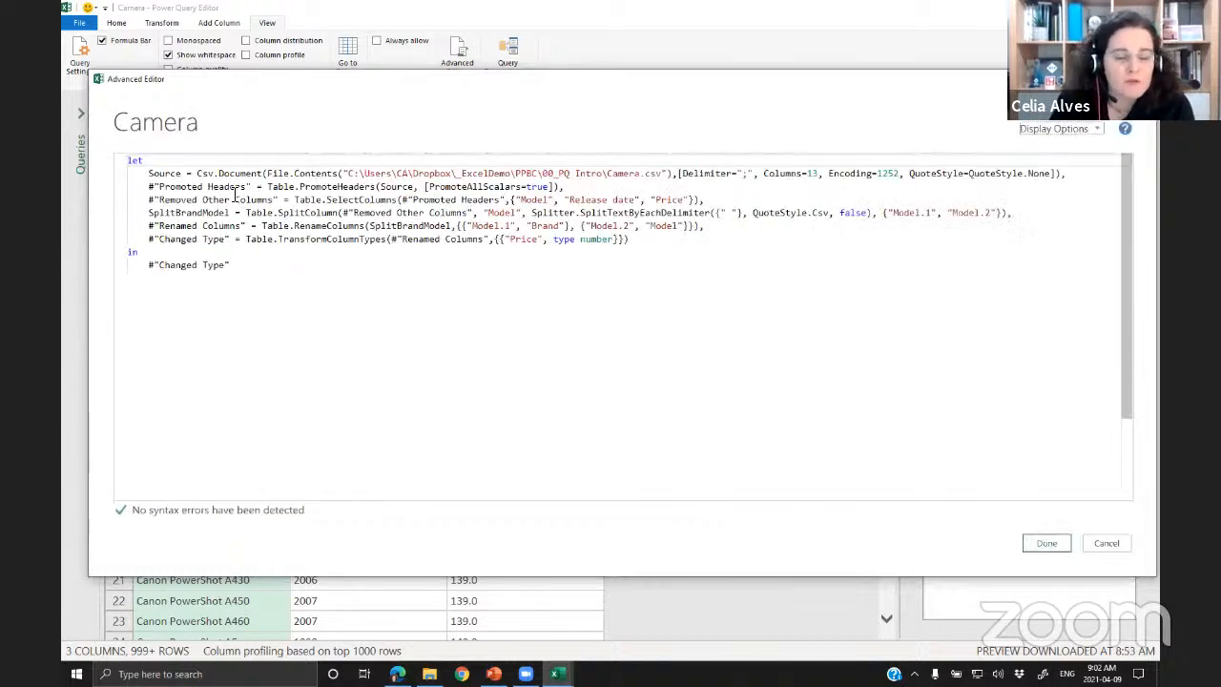
# - Examine each step's name and formula in the M code, comparing the notation of #"Removed Other Columns" with SplitBrandModel
pyautogui.moveTo(148, 173); pyautogui.dragTo(1076, 173)
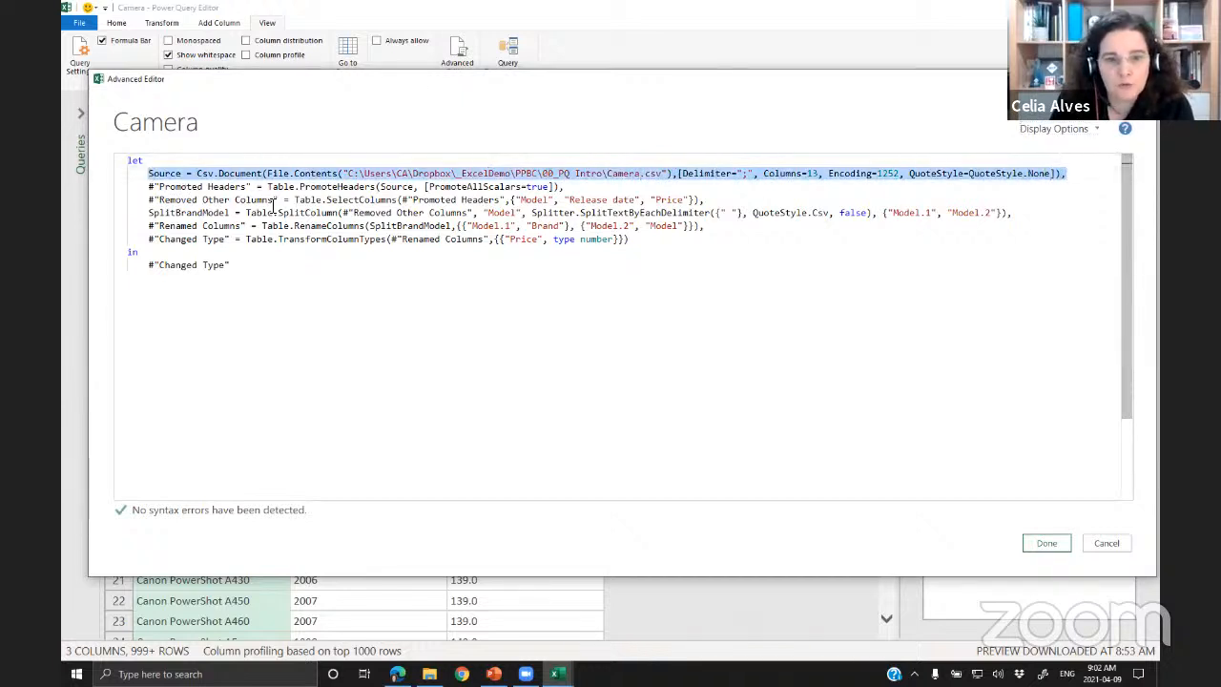
pyautogui.moveTo(149, 186); pyautogui.dragTo(737, 183)
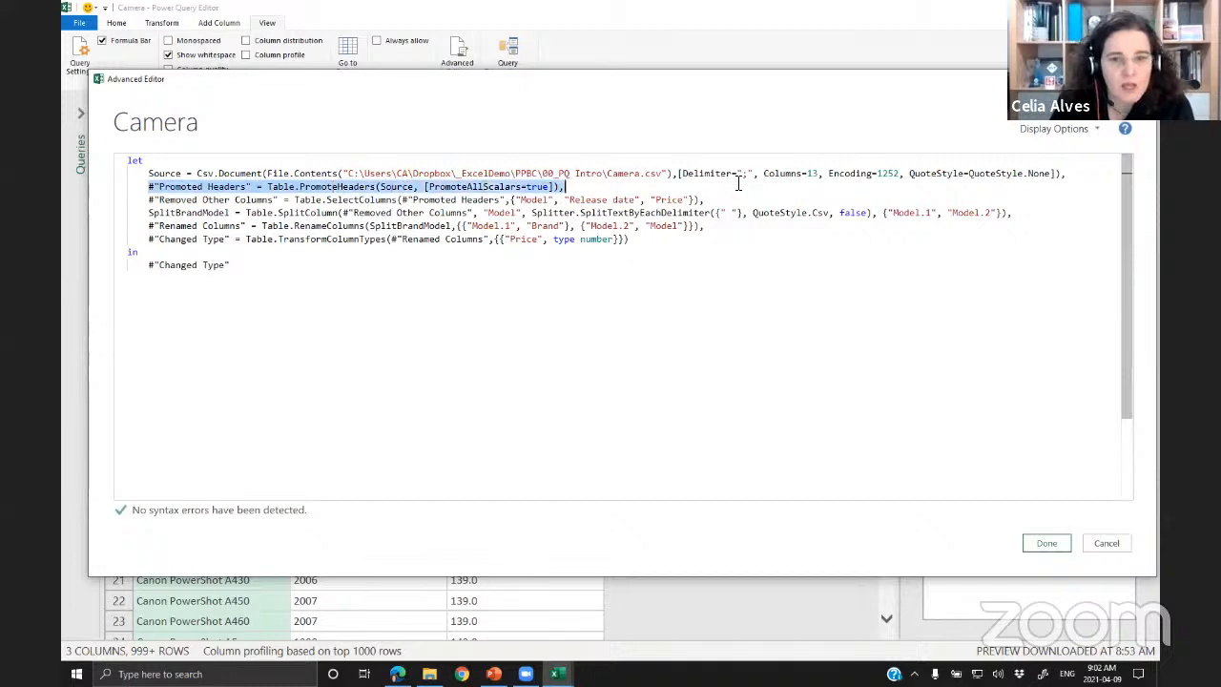
pyautogui.click(257, 187)
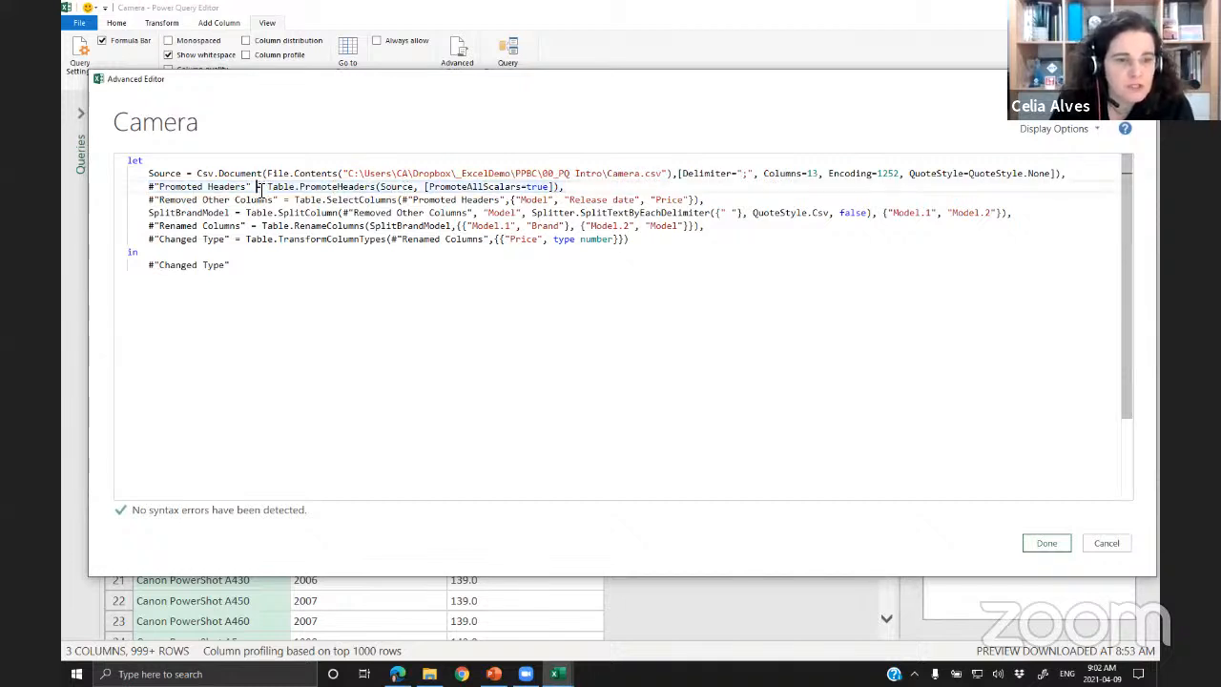
pyautogui.moveTo(269, 187); pyautogui.dragTo(571, 187)
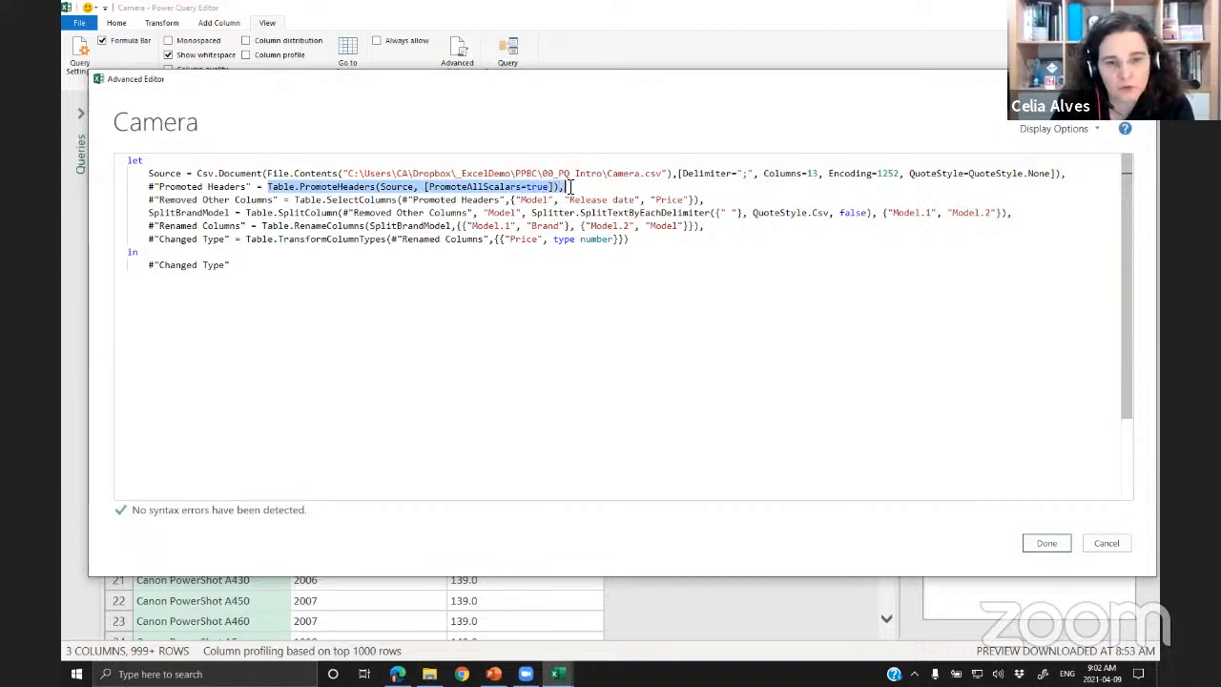
pyautogui.moveTo(295, 199); pyautogui.dragTo(709, 200)
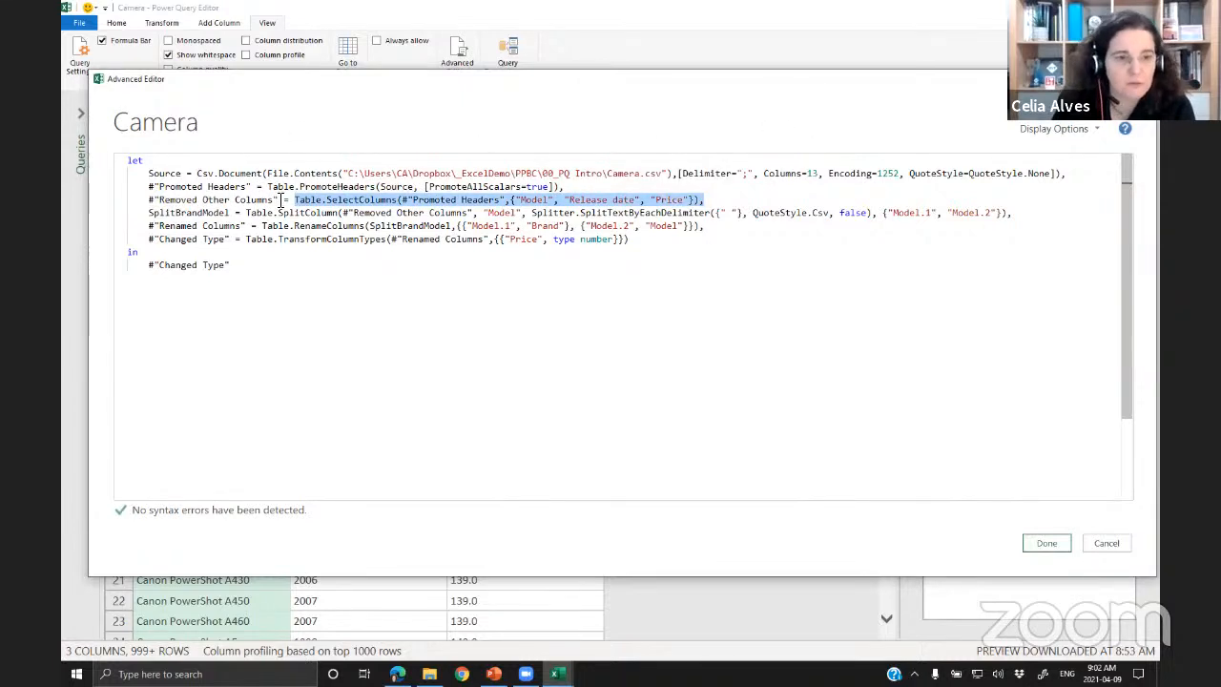
pyautogui.moveTo(278, 199); pyautogui.dragTo(133, 204)
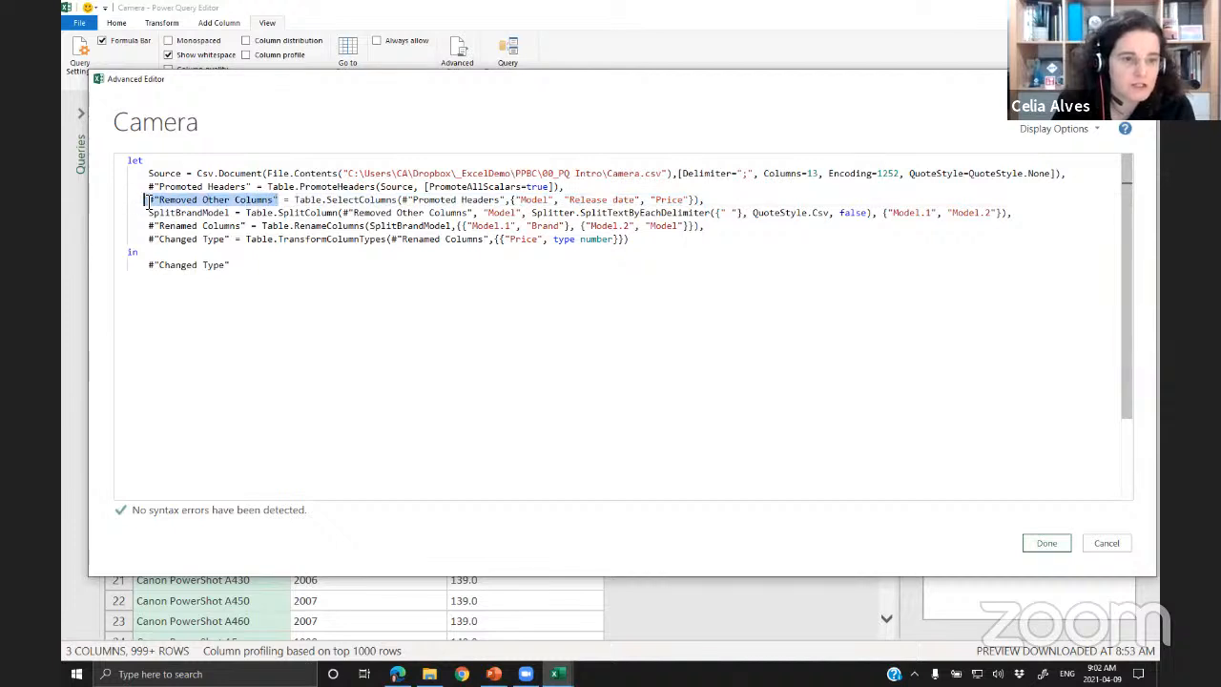
pyautogui.moveTo(230, 213); pyautogui.dragTo(148, 213)
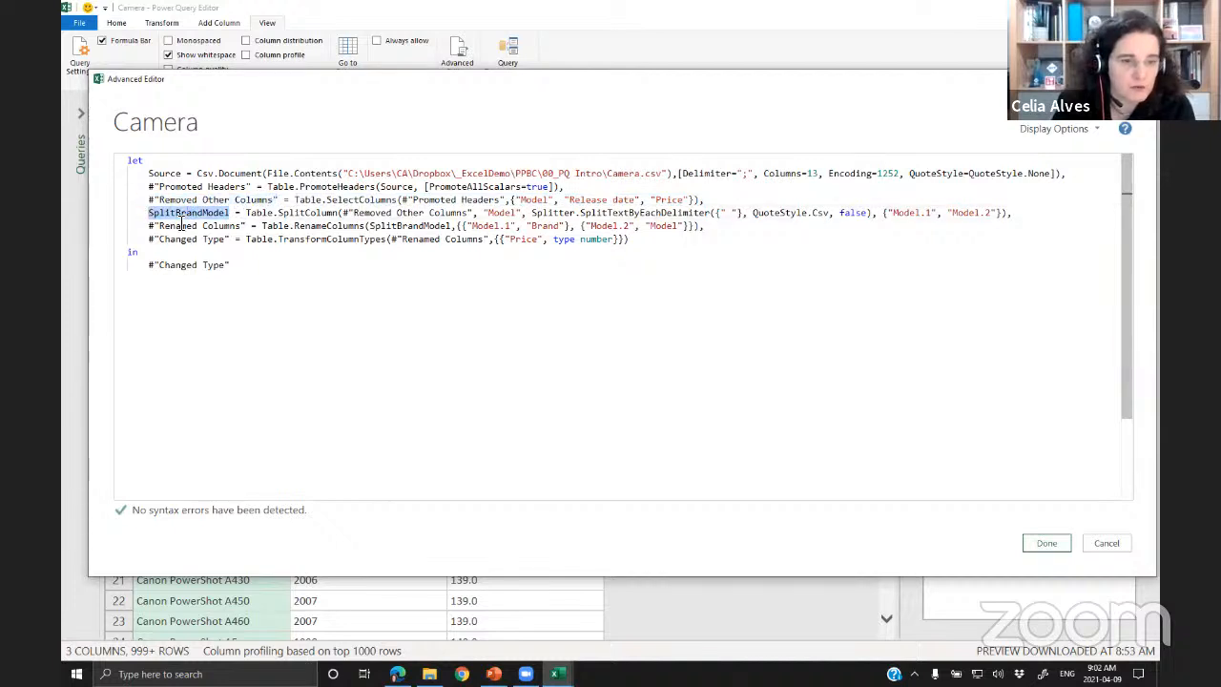
pyautogui.click(263, 256)
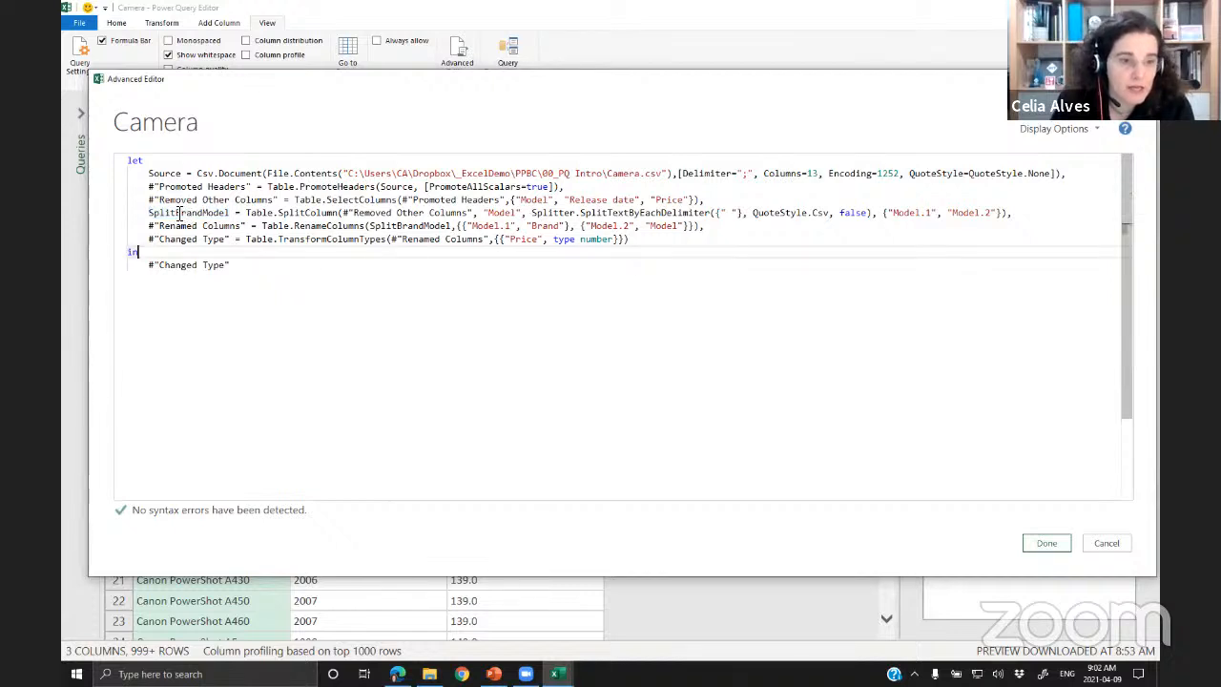
pyautogui.moveTo(148, 213); pyautogui.dragTo(229, 212)
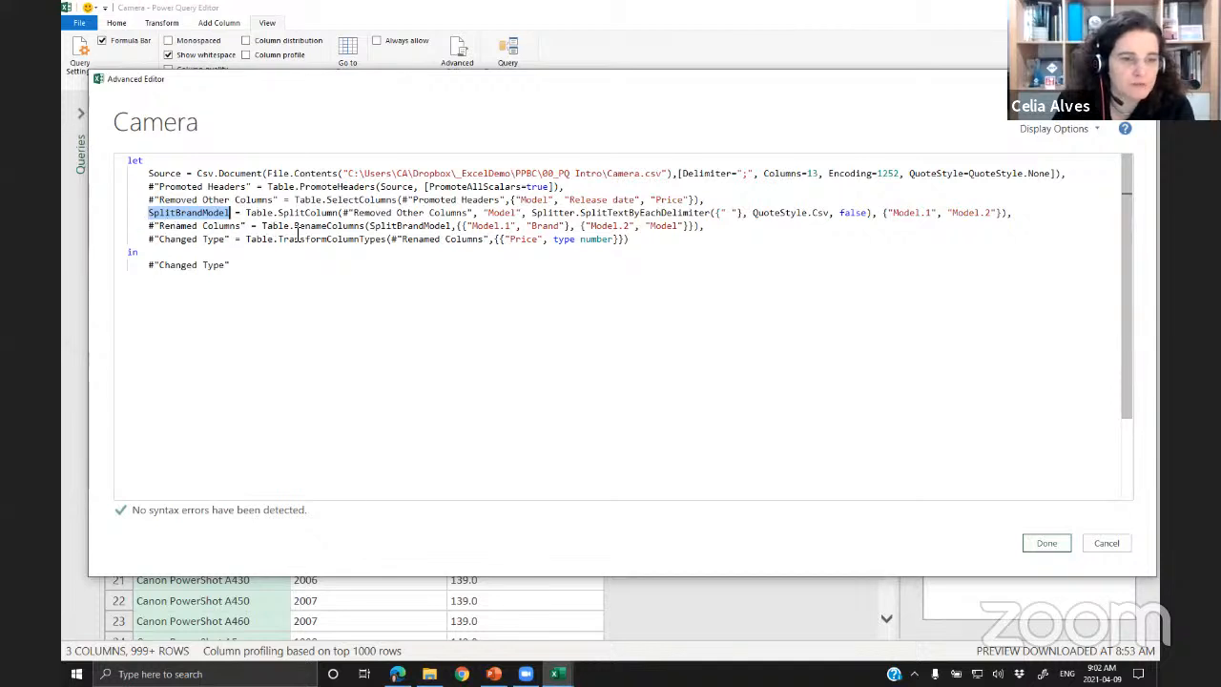
# - Examine how each step in the M code references the previous step's name, from #"Promoted Headers" to #"Changed Type"
pyautogui.moveTo(371, 226); pyautogui.dragTo(451, 226)
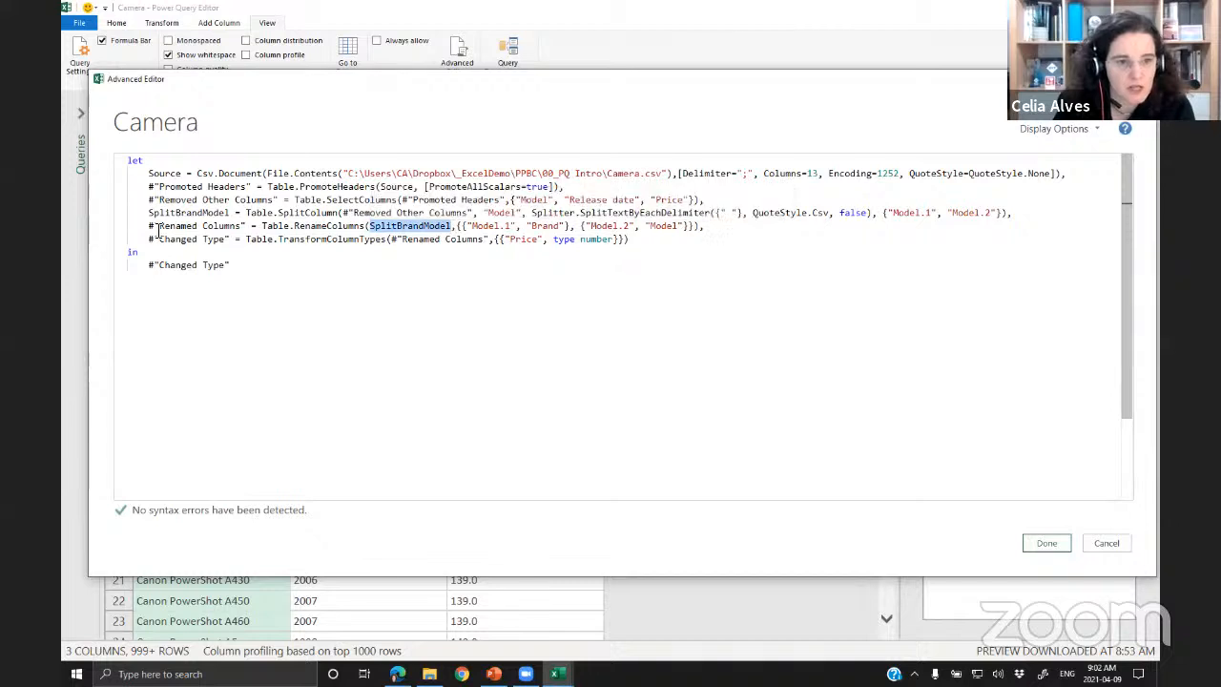
pyautogui.moveTo(149, 226); pyautogui.dragTo(247, 226)
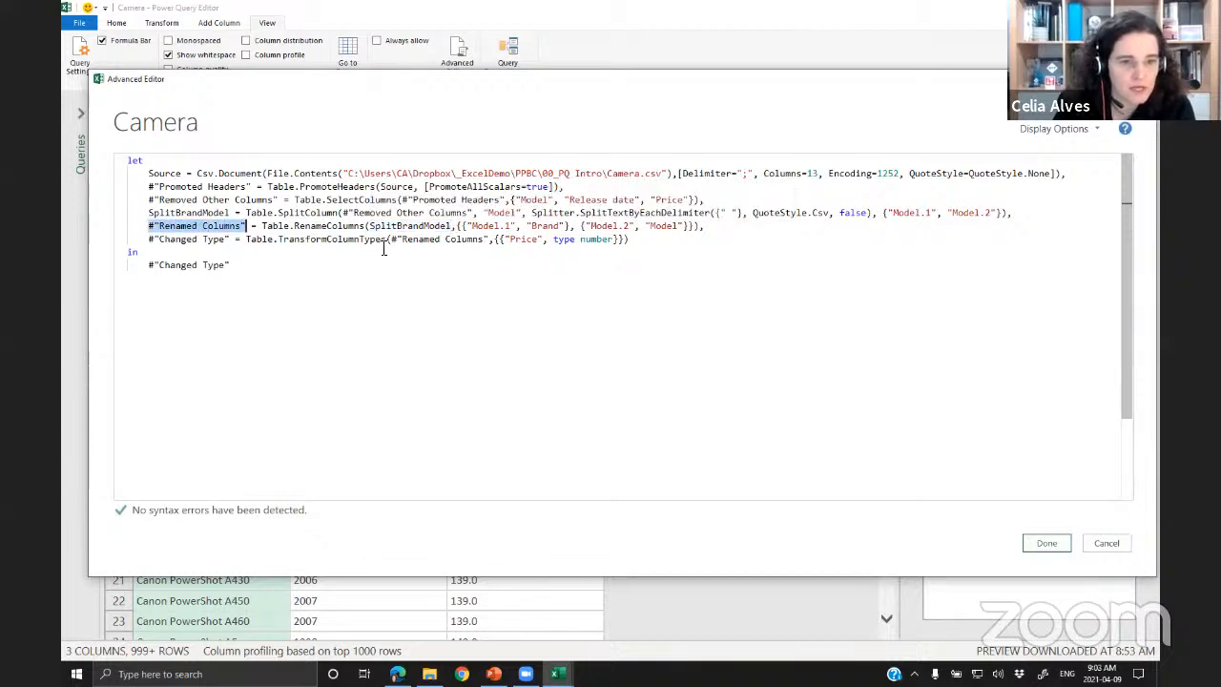
pyautogui.moveTo(391, 240); pyautogui.dragTo(488, 239)
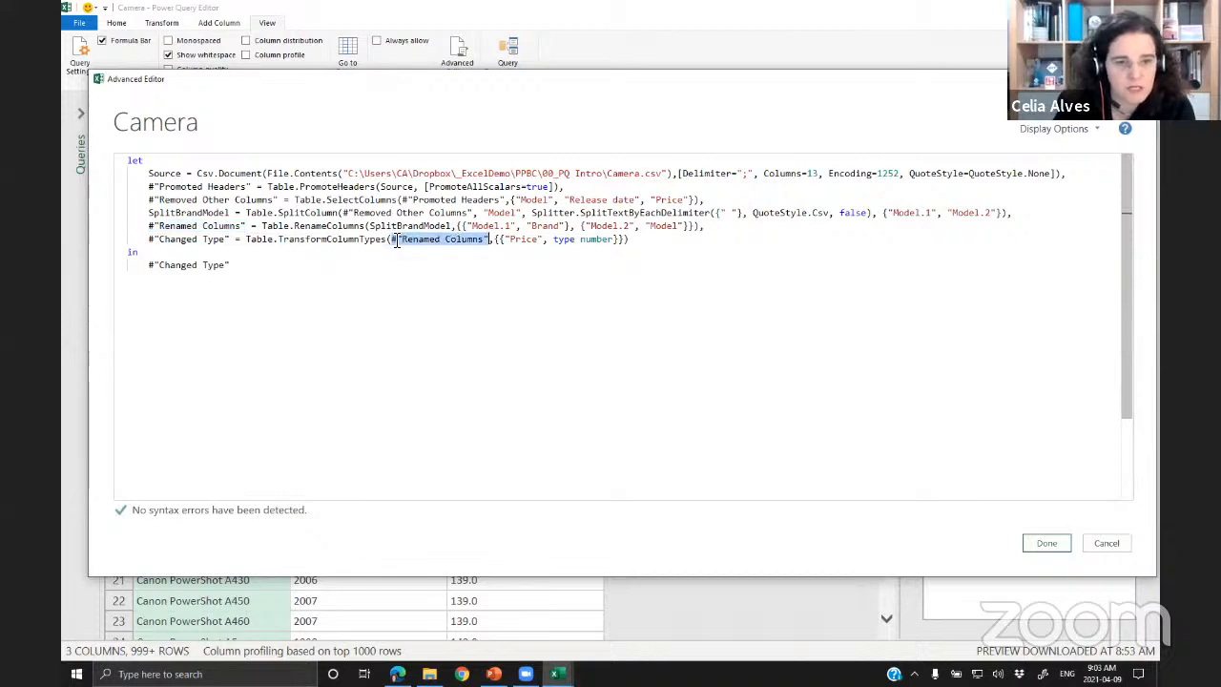
pyautogui.moveTo(276, 239)
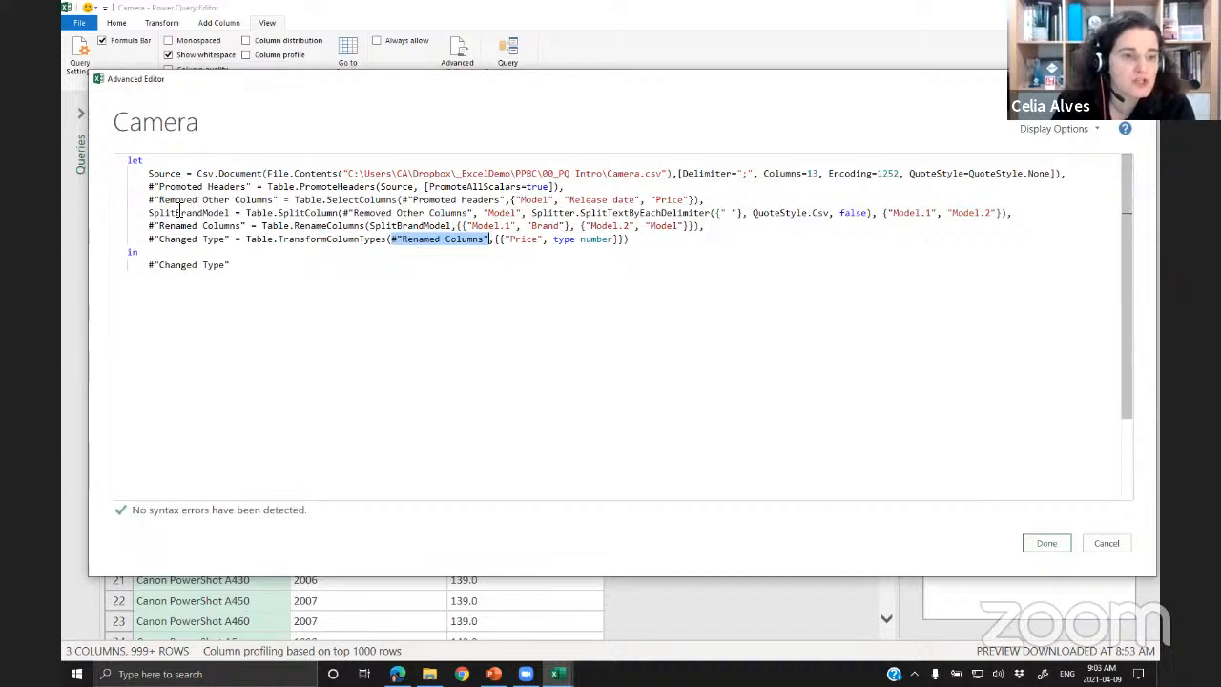
pyautogui.click(209, 186)
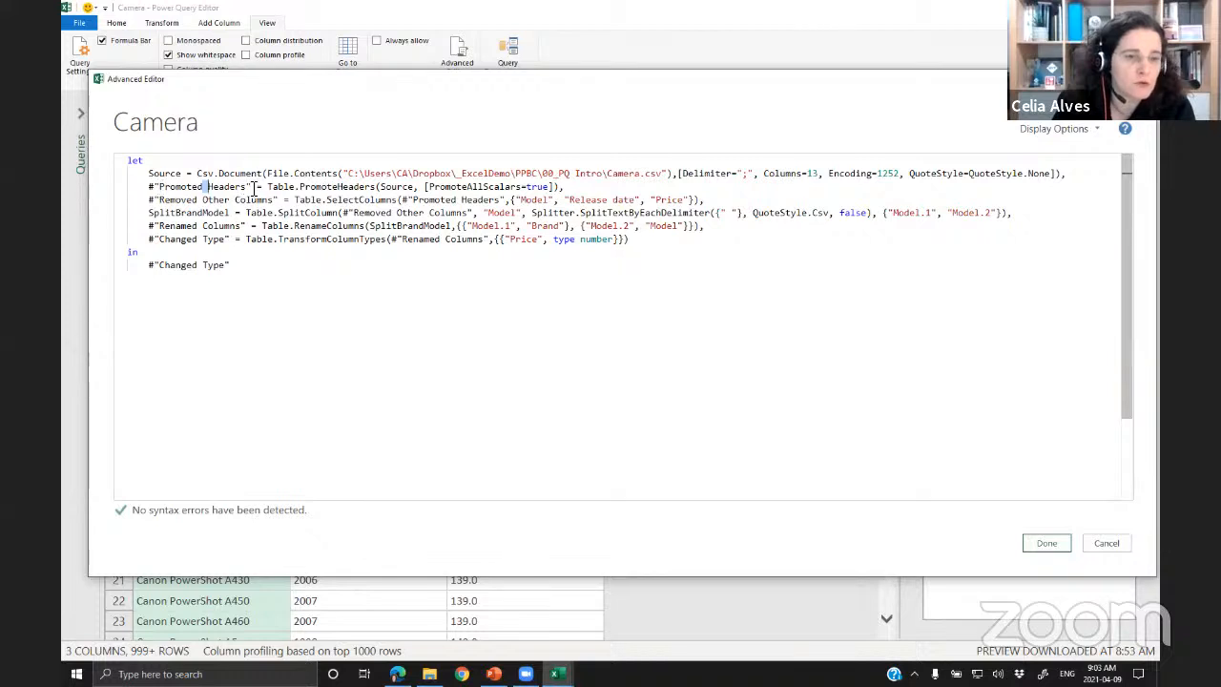
pyautogui.moveTo(149, 187); pyautogui.dragTo(154, 189)
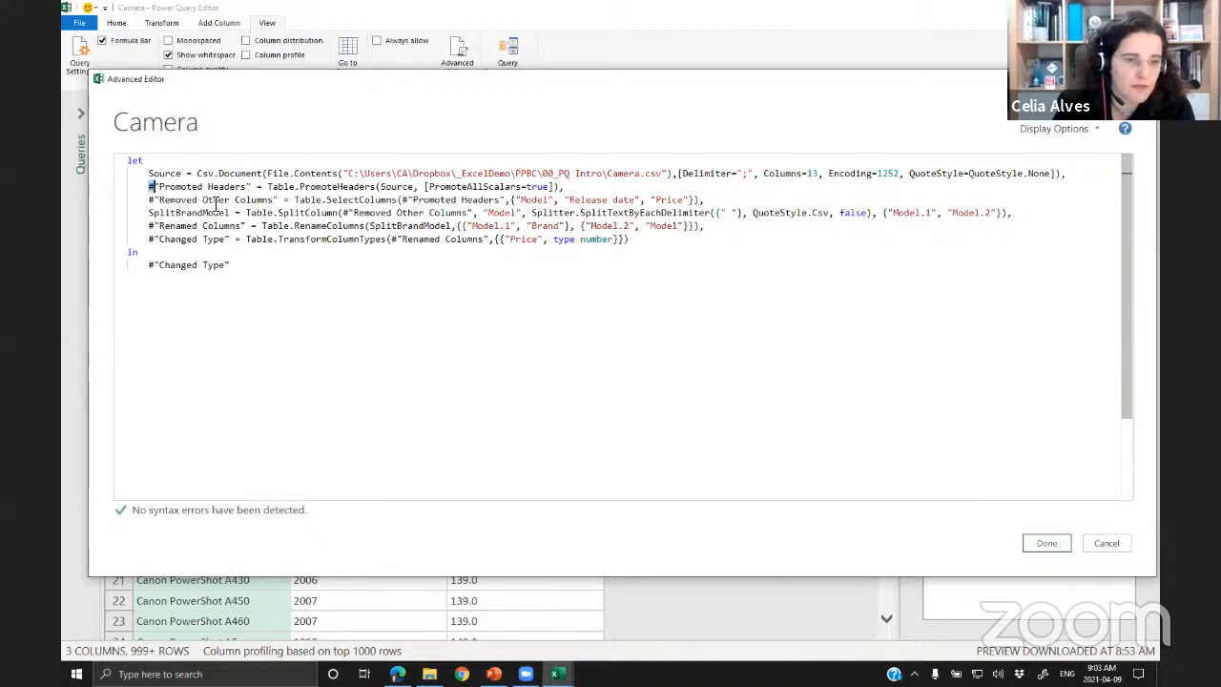
pyautogui.moveTo(151, 187); pyautogui.dragTo(248, 187)
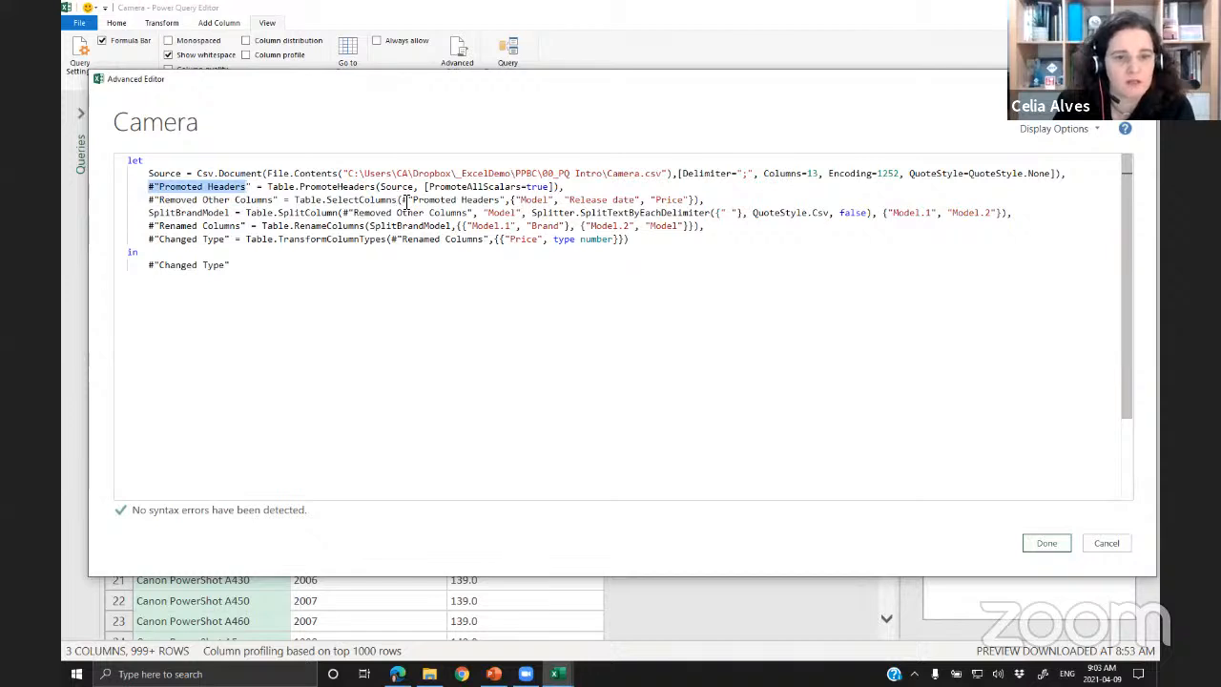
pyautogui.moveTo(402, 201); pyautogui.dragTo(506, 199)
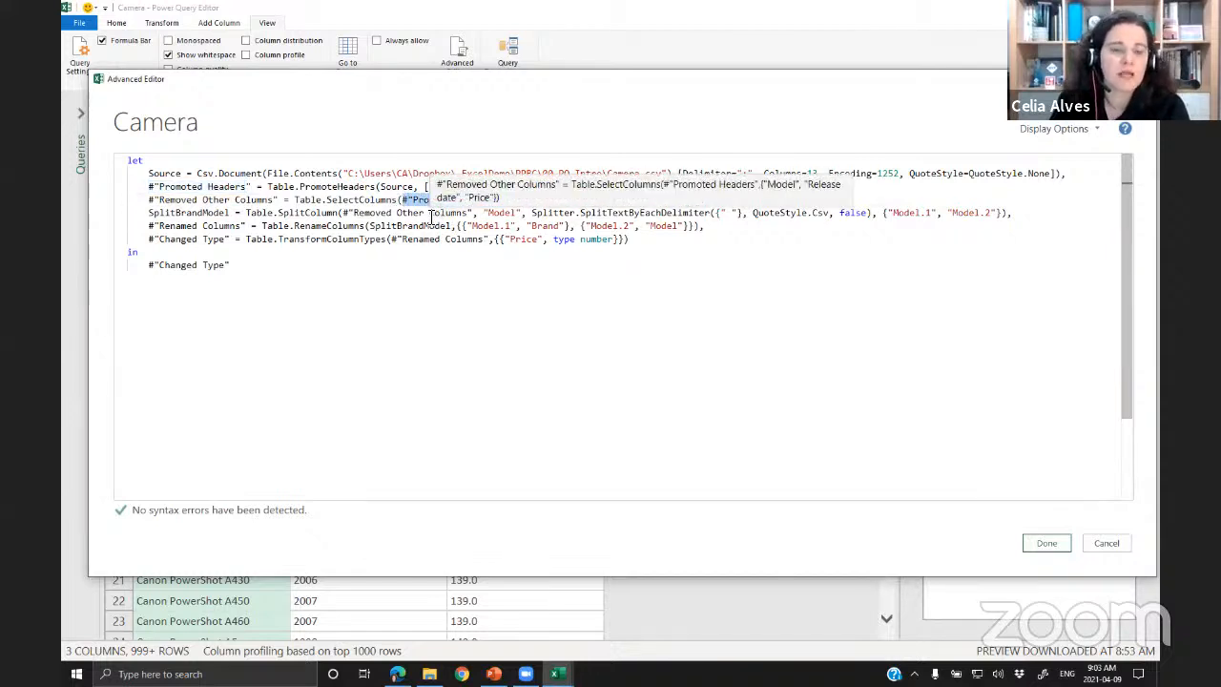
pyautogui.click(318, 199)
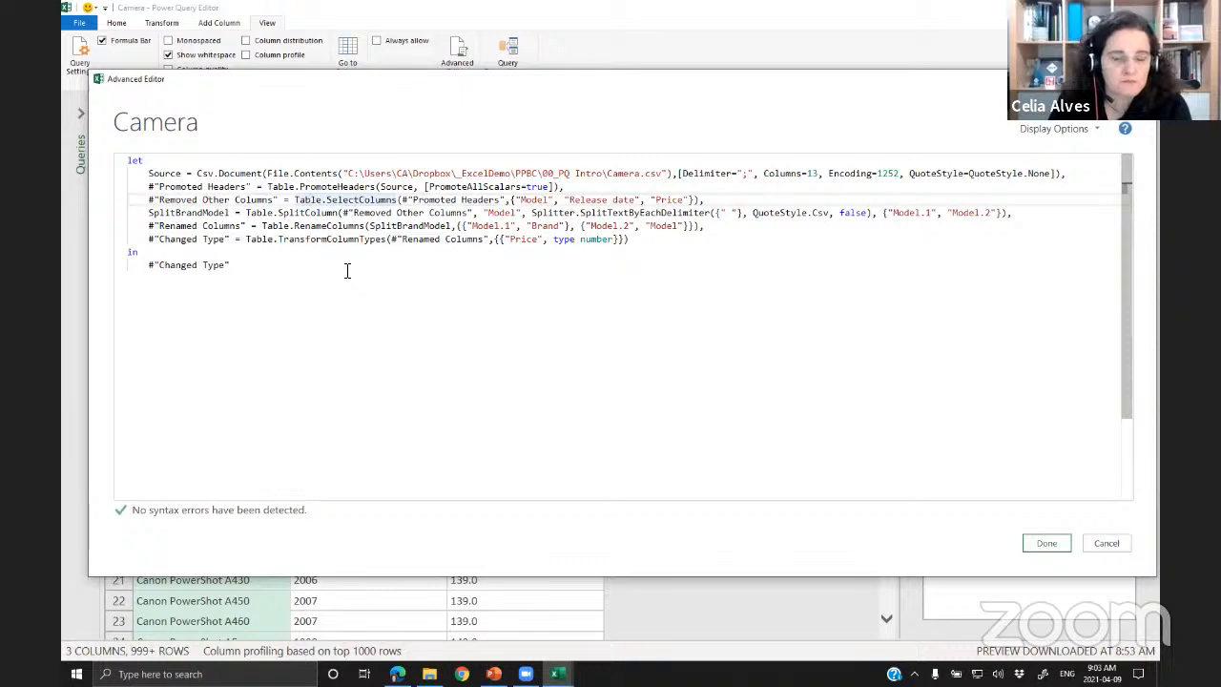
# - Examine the source file path, line-ending commas and final #"Changed Type" output in enlarged M code, and close the Advanced Editor without changes
pyautogui.moveTo(345, 173); pyautogui.dragTo(671, 174)
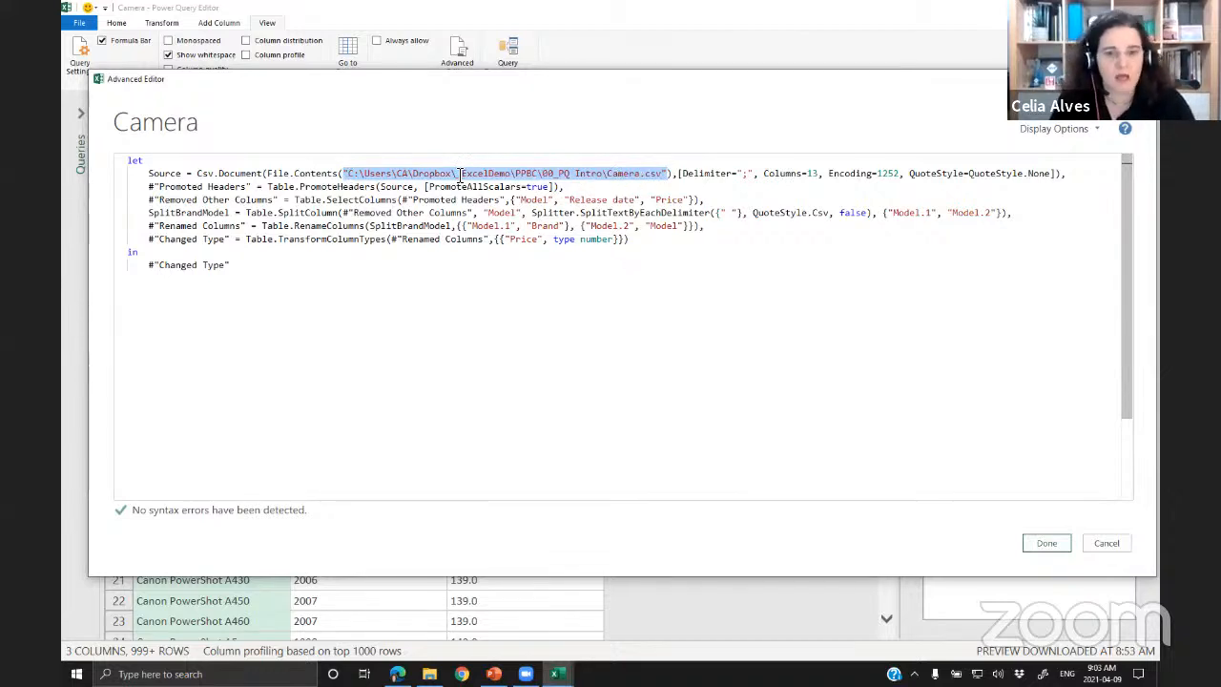
pyautogui.hotkey('ctrl', 'shift', '+')
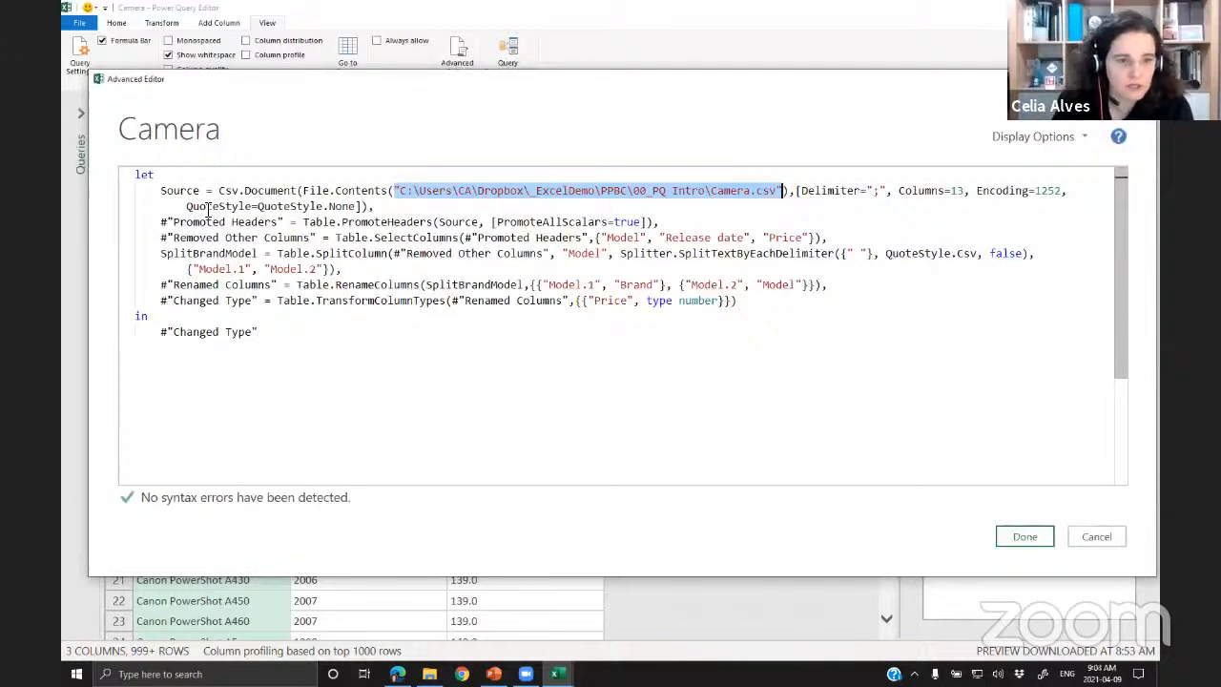
pyautogui.click(375, 207)
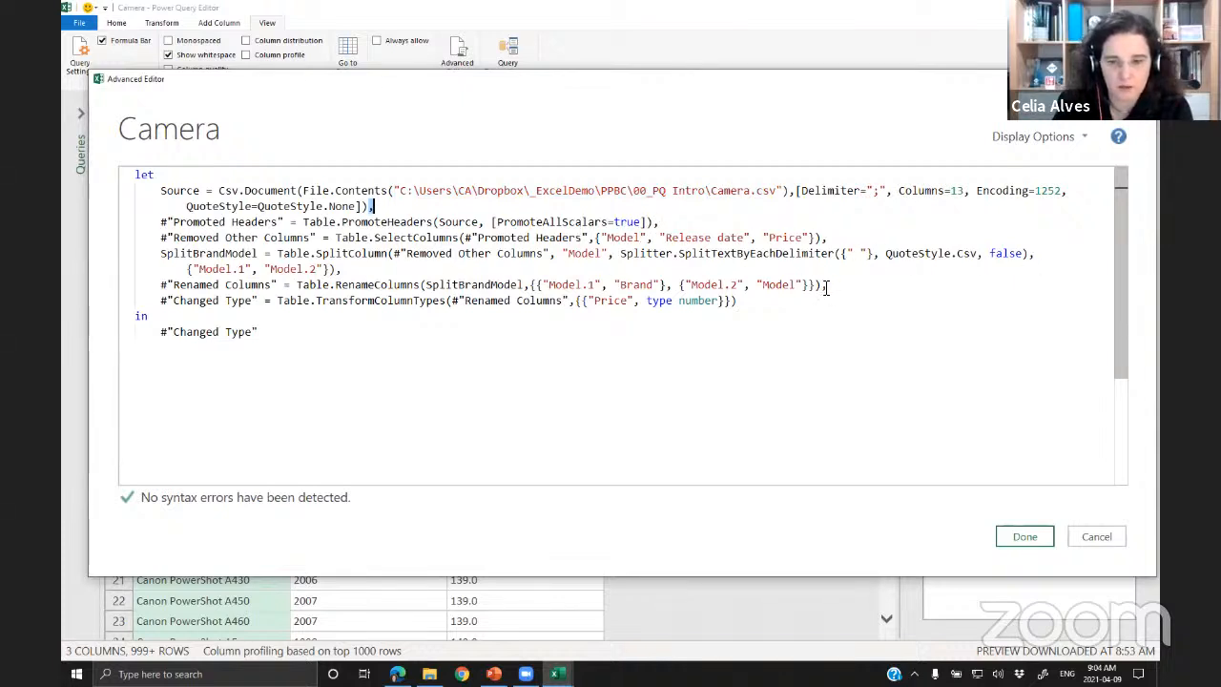
pyautogui.click(738, 302)
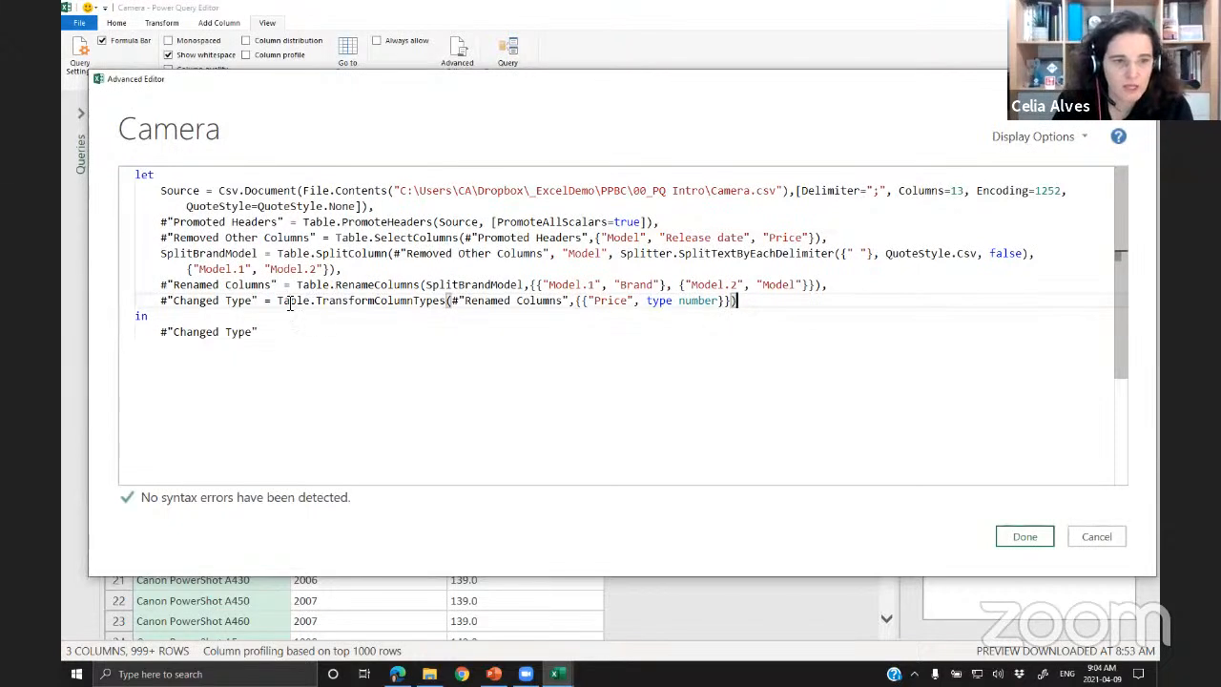
pyautogui.moveTo(160, 302); pyautogui.dragTo(263, 304)
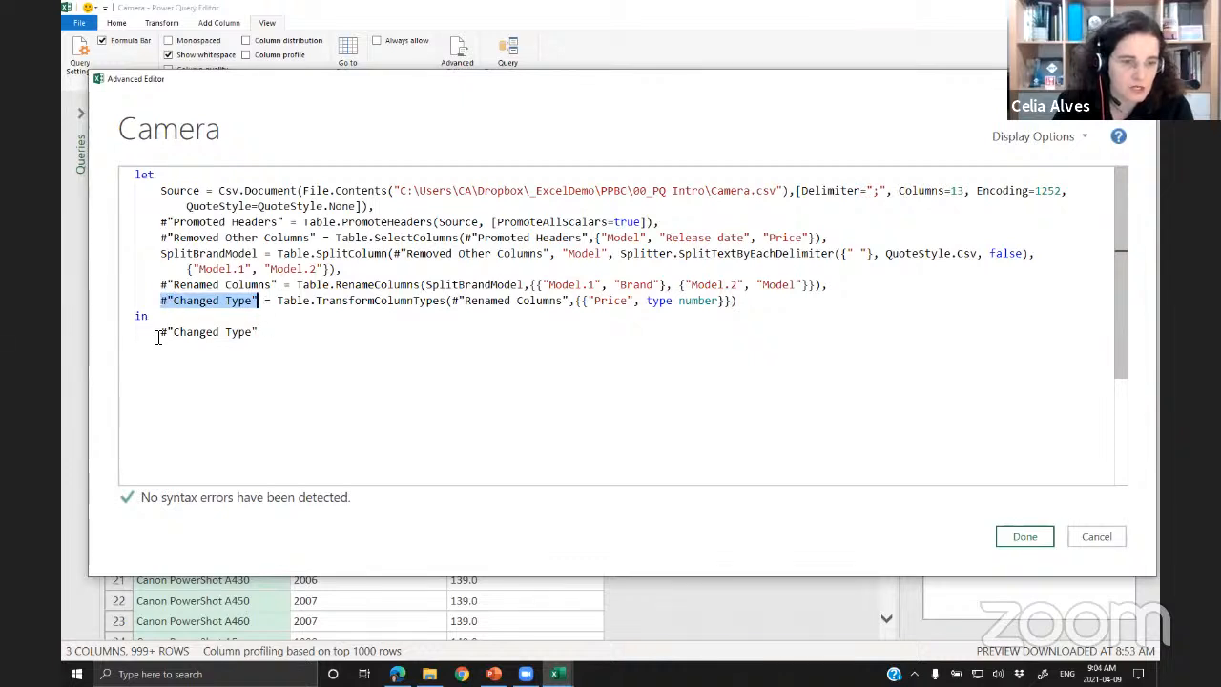
pyautogui.moveTo(160, 333); pyautogui.dragTo(260, 333)
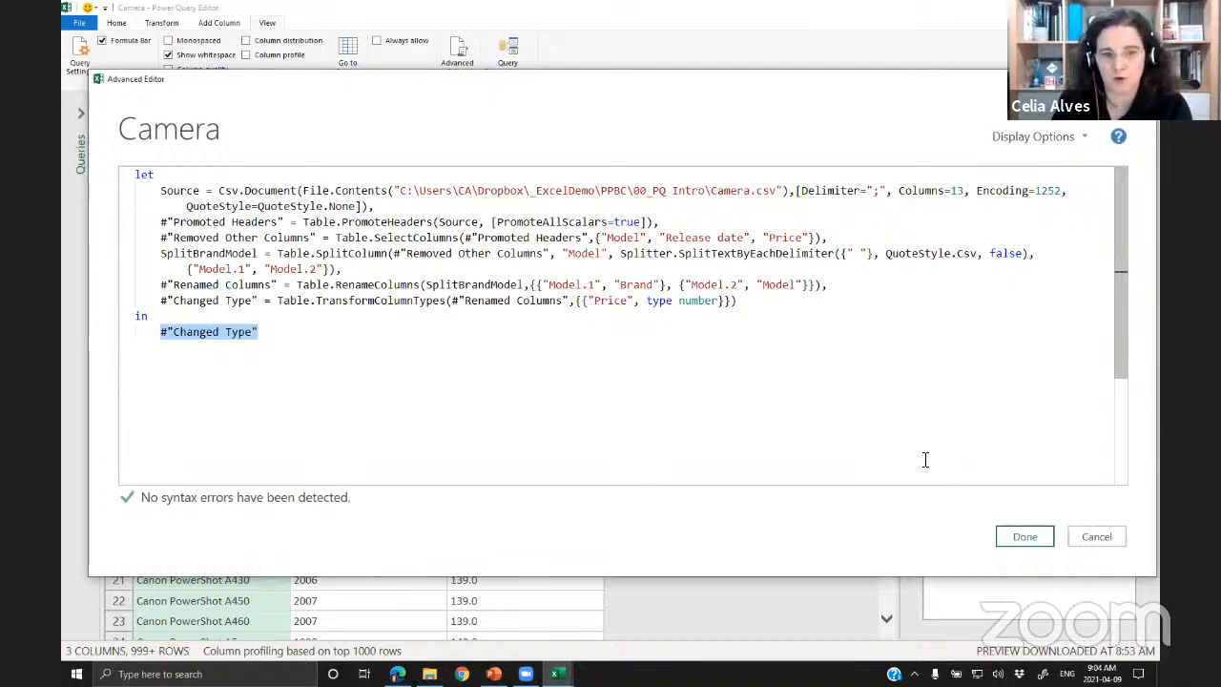
pyautogui.click(1083, 537)
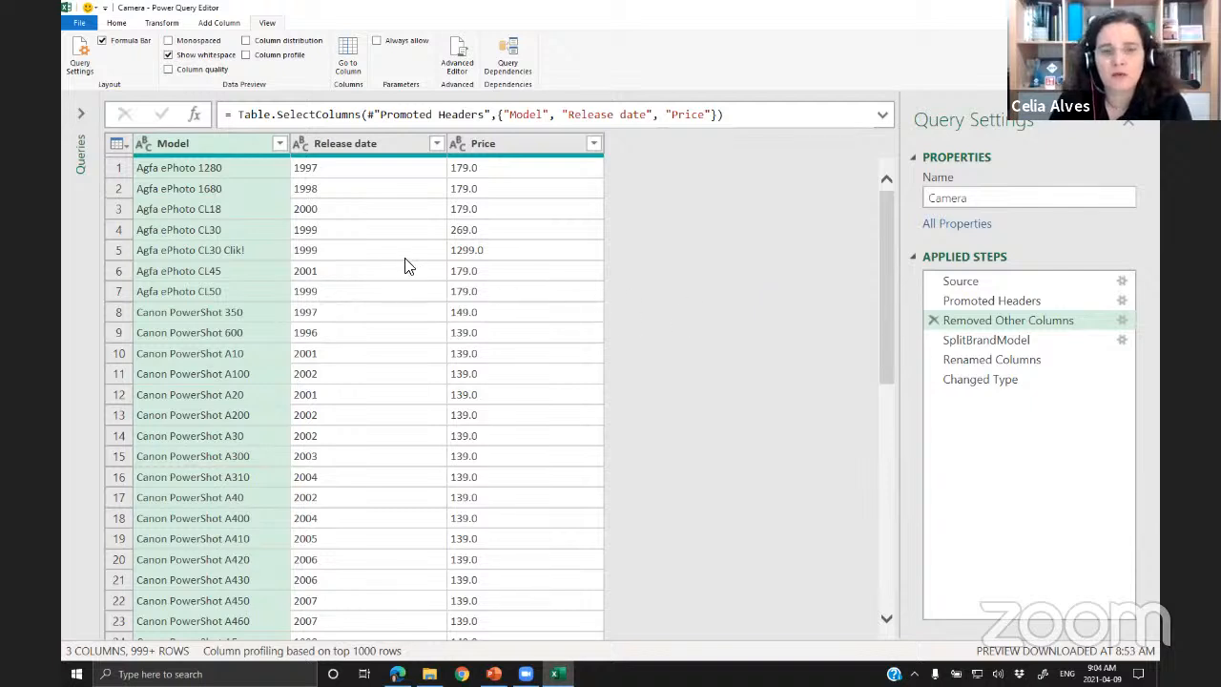
pyautogui.scroll(-2, 408, 270)
pyautogui.scroll(2, 408, 270)
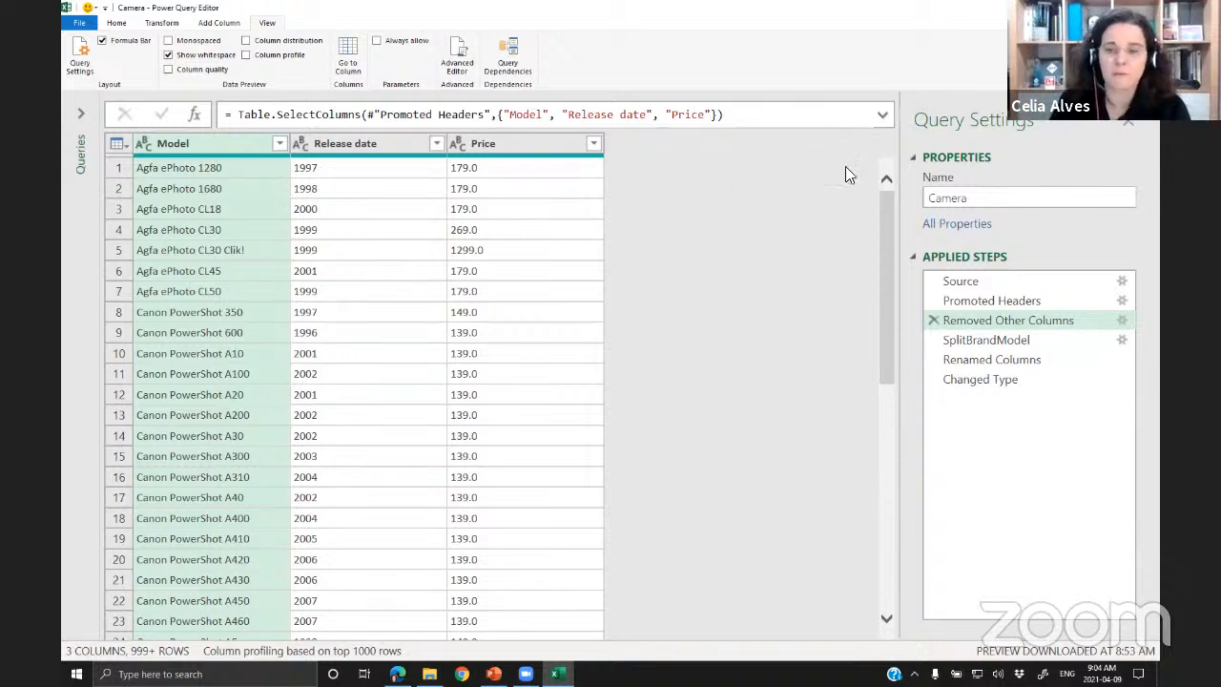
pyautogui.click(1002, 383)
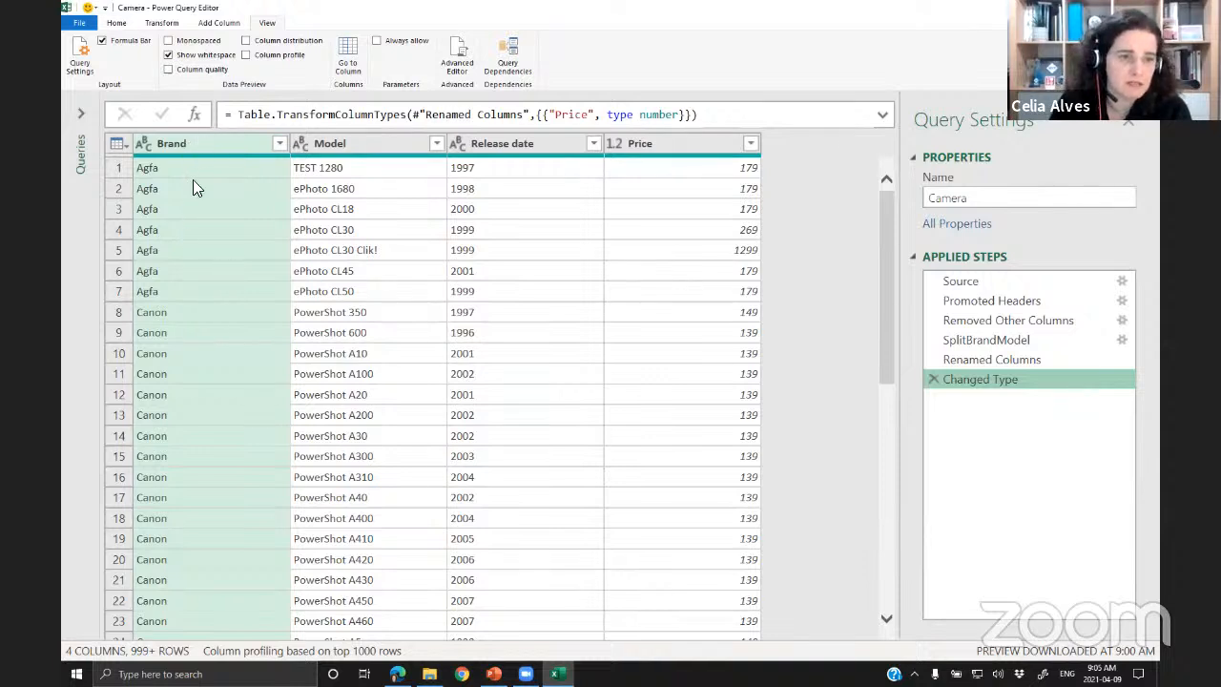
pyautogui.click(194, 116)
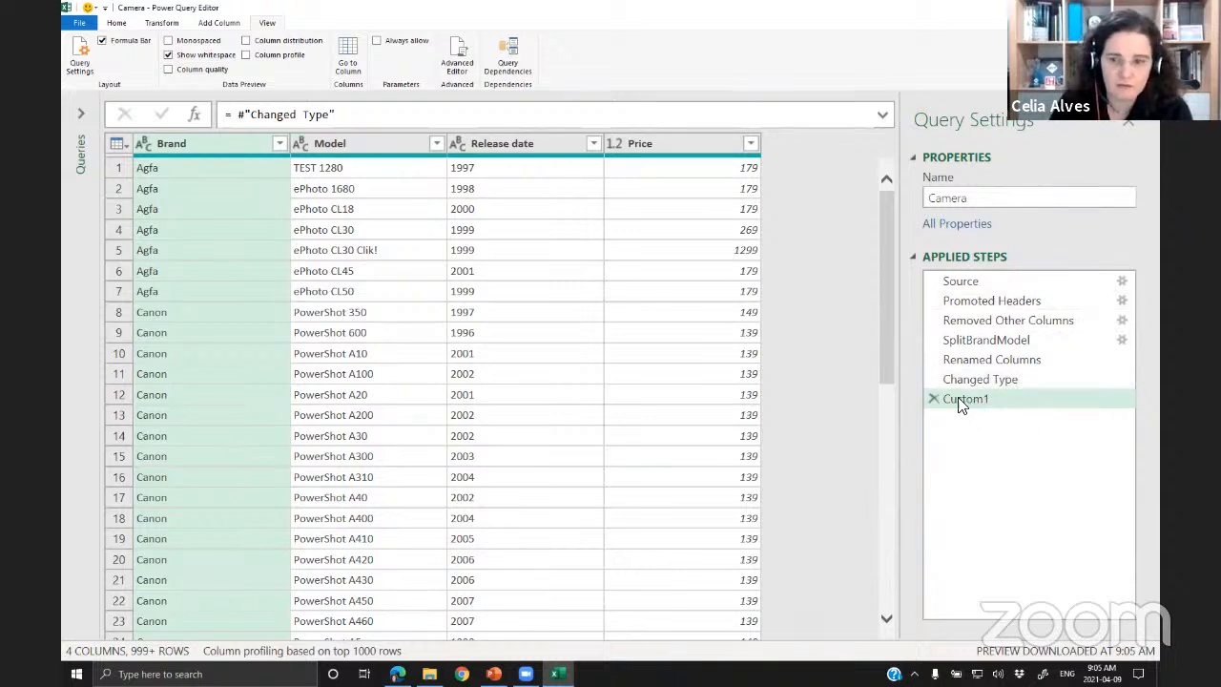
pyautogui.click(934, 399)
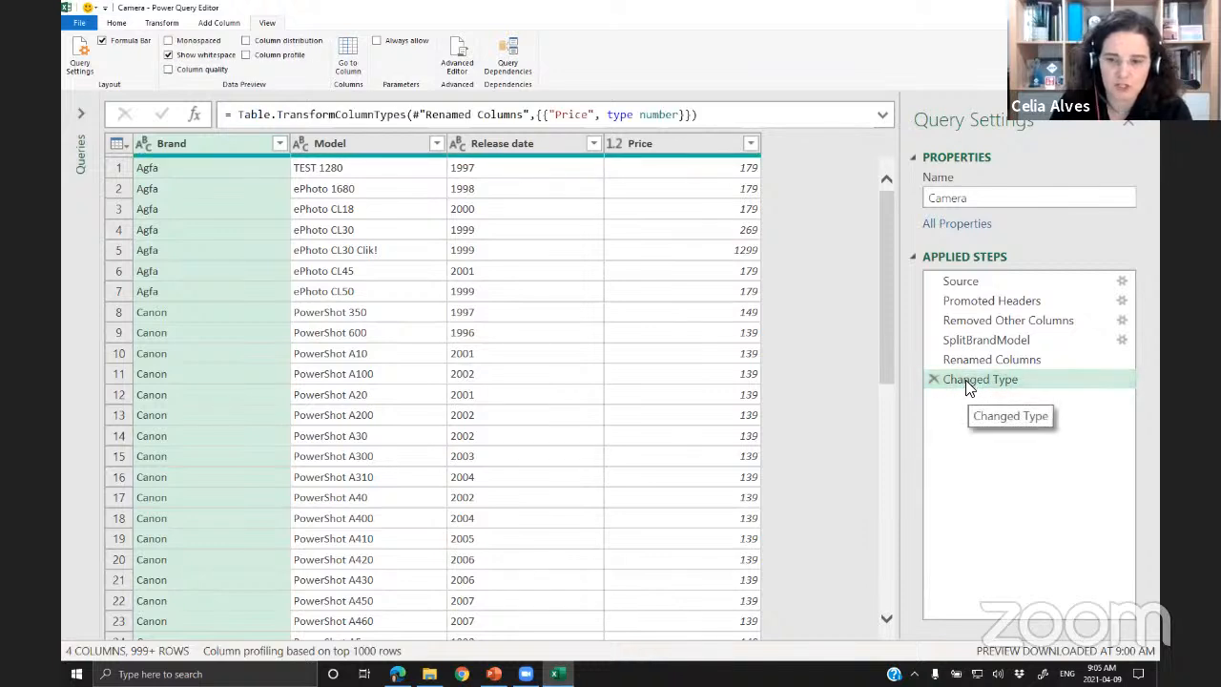
# - Rename the Changed Type step of the Camera query to FinalTable
pyautogui.rightClick(966, 380)
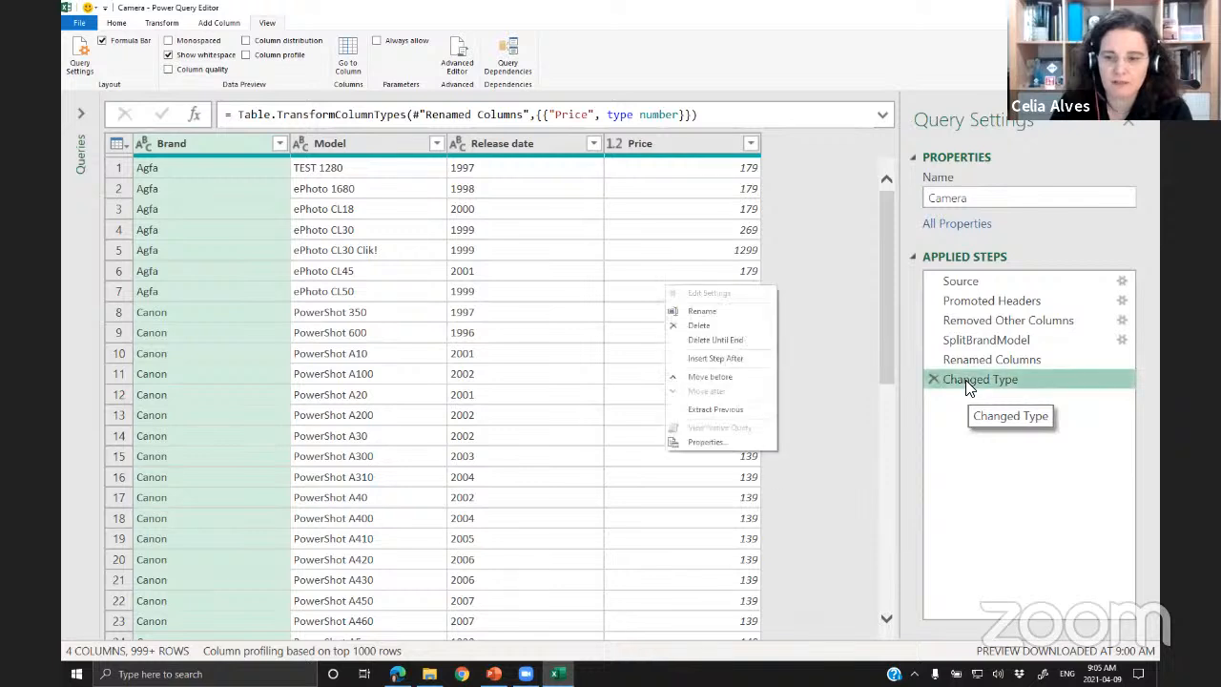
pyautogui.click(711, 312)
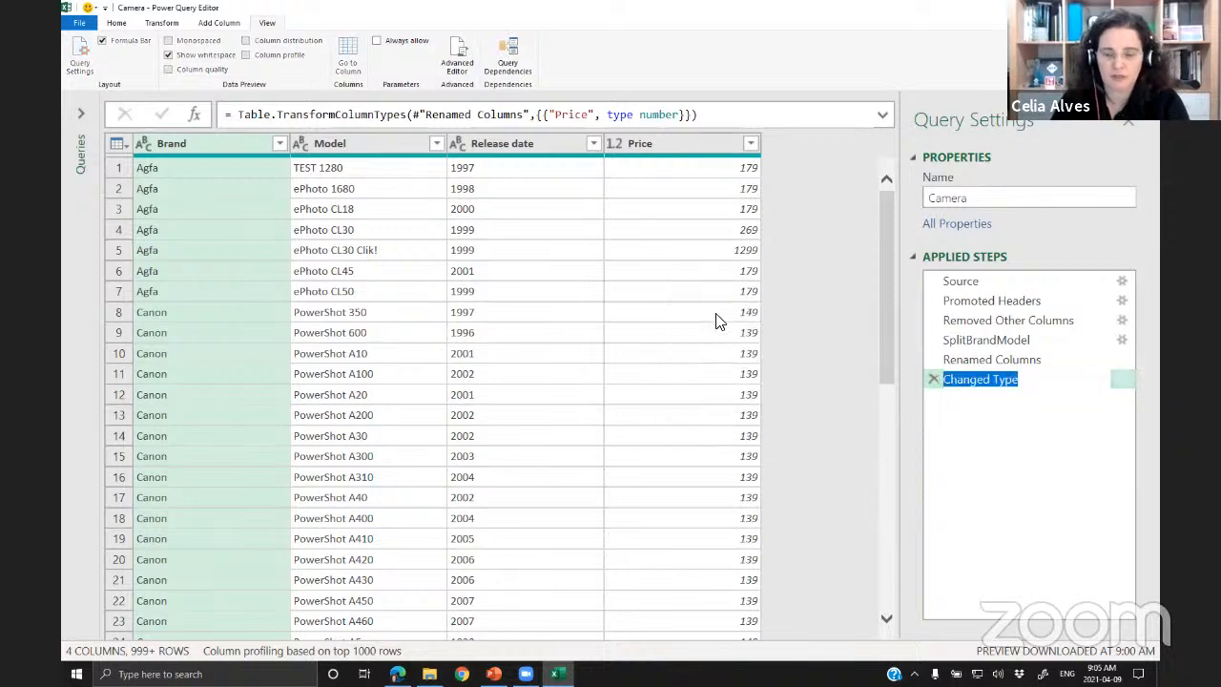
pyautogui.write('F')
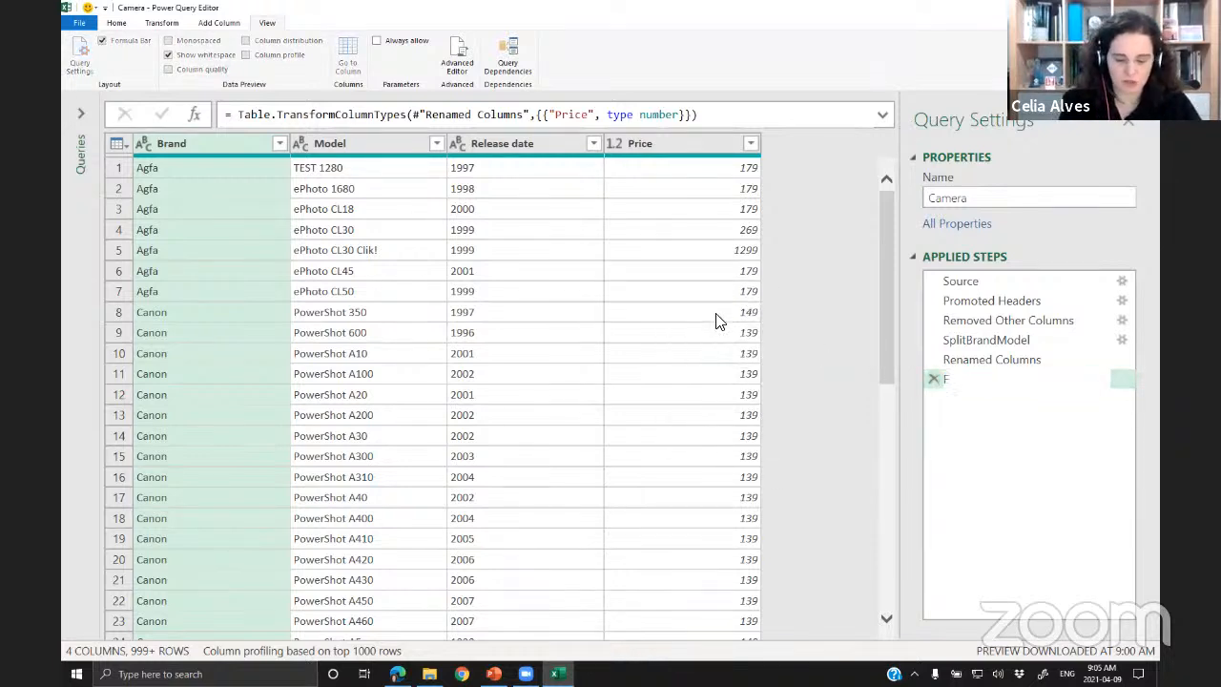
pyautogui.write('InalTable')
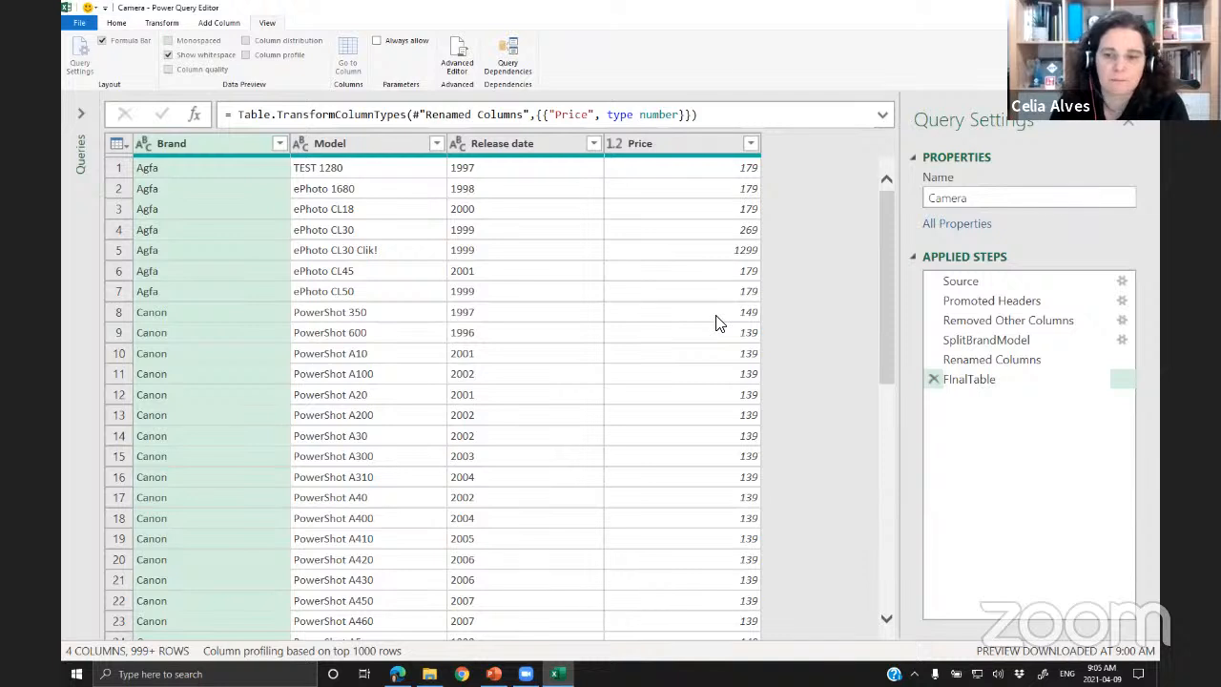
pyautogui.press('Return')
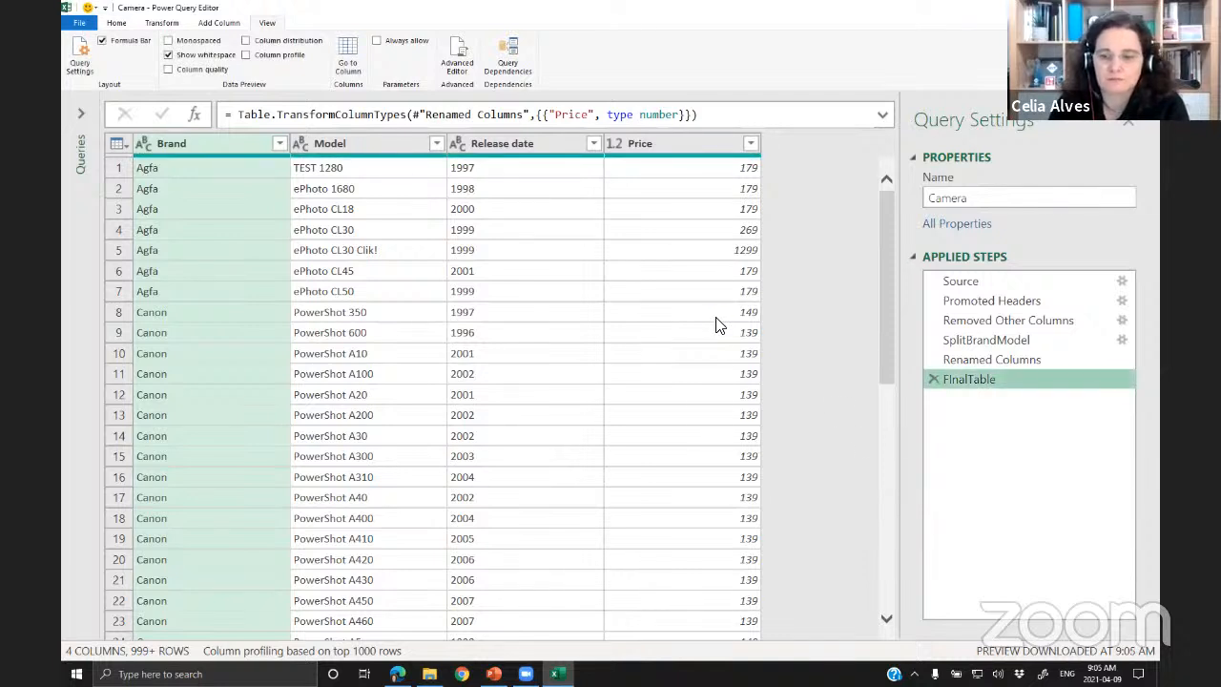
pyautogui.rightClick(950, 378)
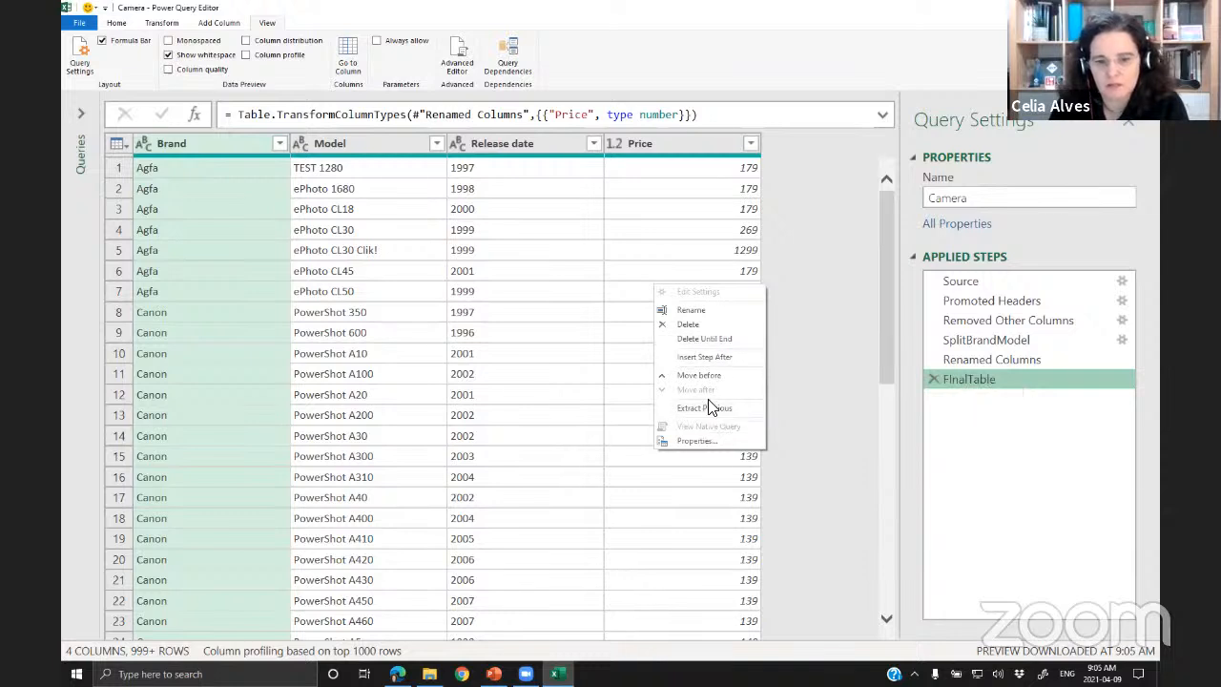
pyautogui.click(696, 310)
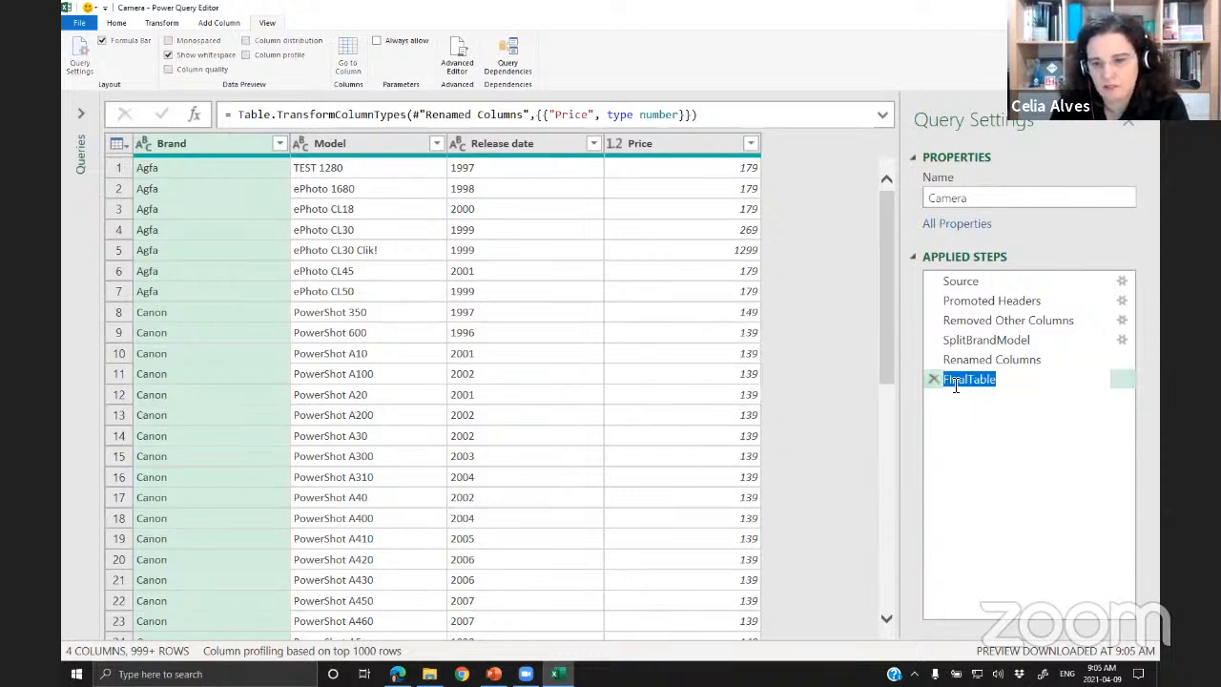
pyautogui.click(954, 386)
pyautogui.press('BackSpace')
pyautogui.write('i')
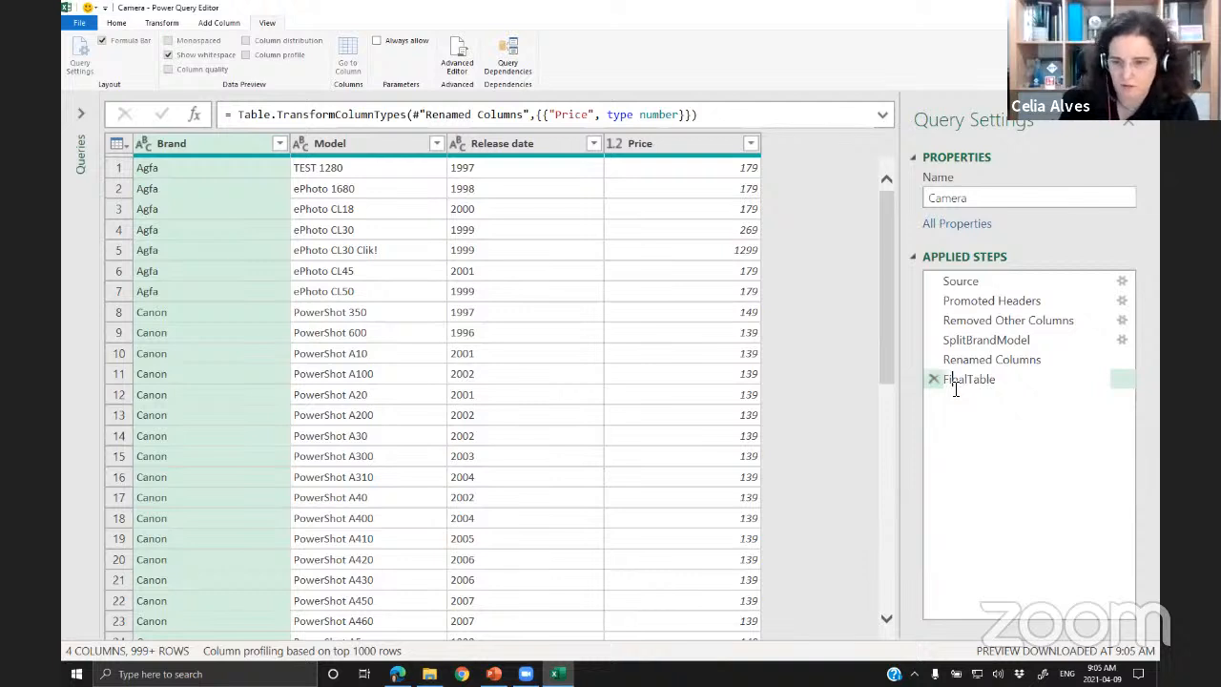
pyautogui.press('Return')
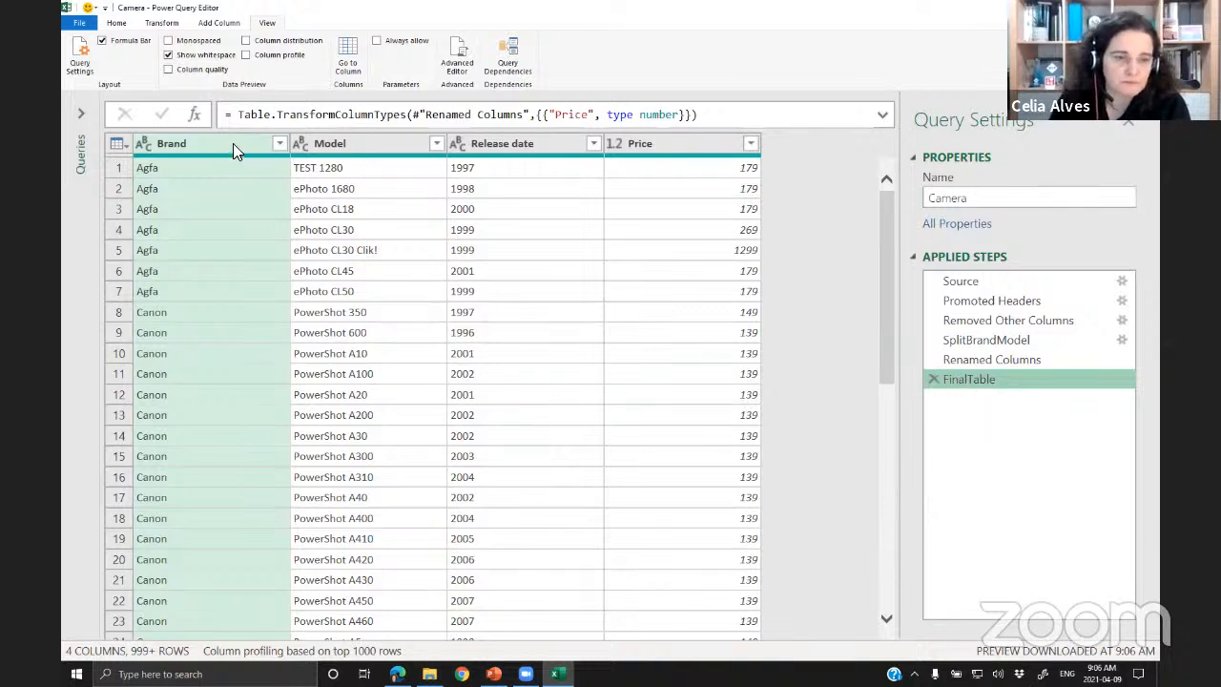
# - Add a custom step that references FinalTable, and remove all columns other than Brand
pyautogui.click(193, 115)
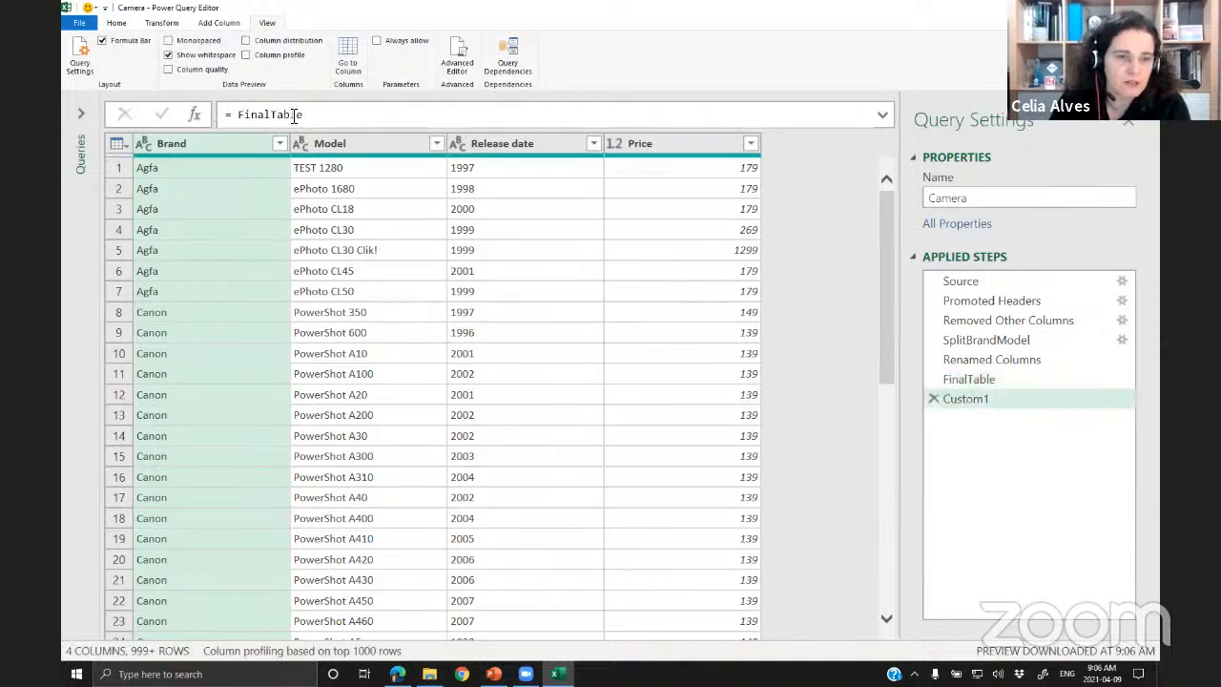
pyautogui.rightClick(218, 146)
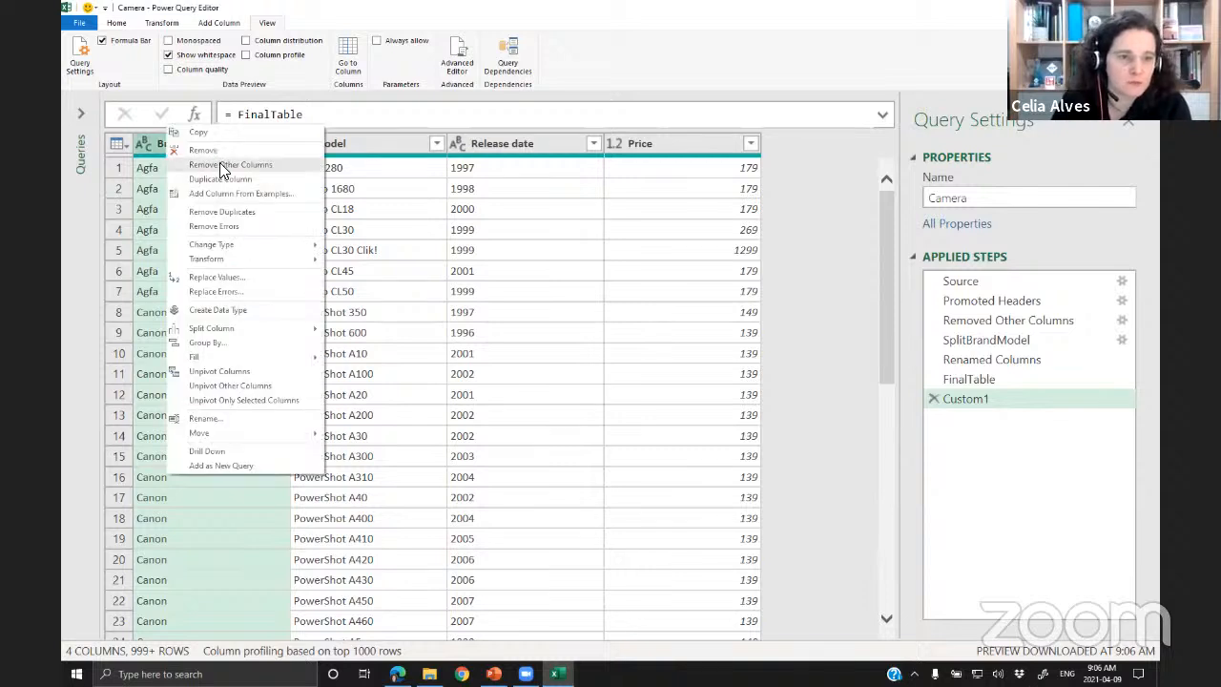
pyautogui.click(222, 165)
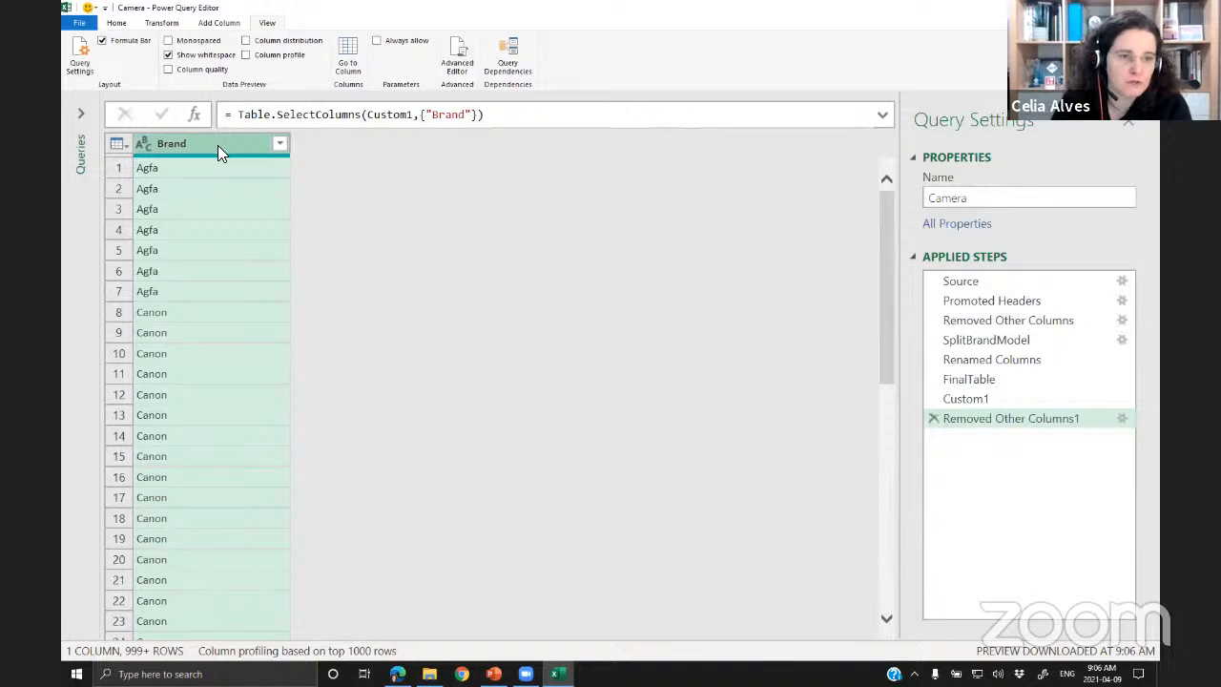
# - Convert the Brand column to a list
pyautogui.rightClick(218, 145)
pyautogui.click(153, 143)
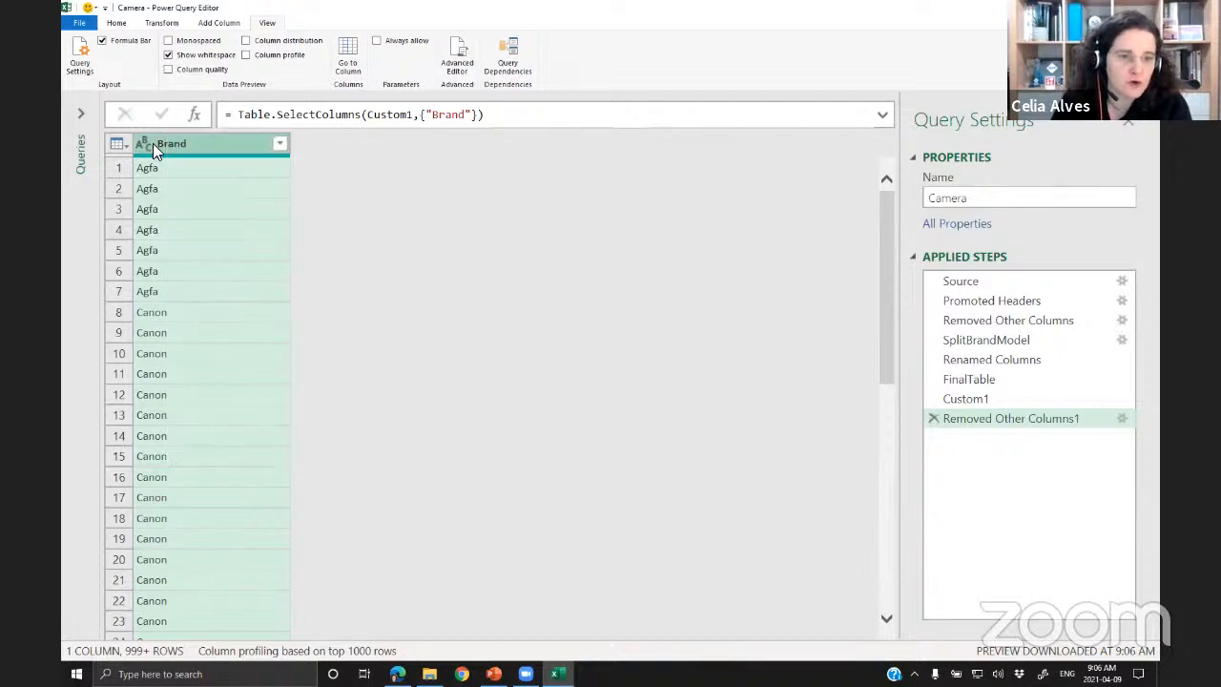
pyautogui.rightClick(213, 145)
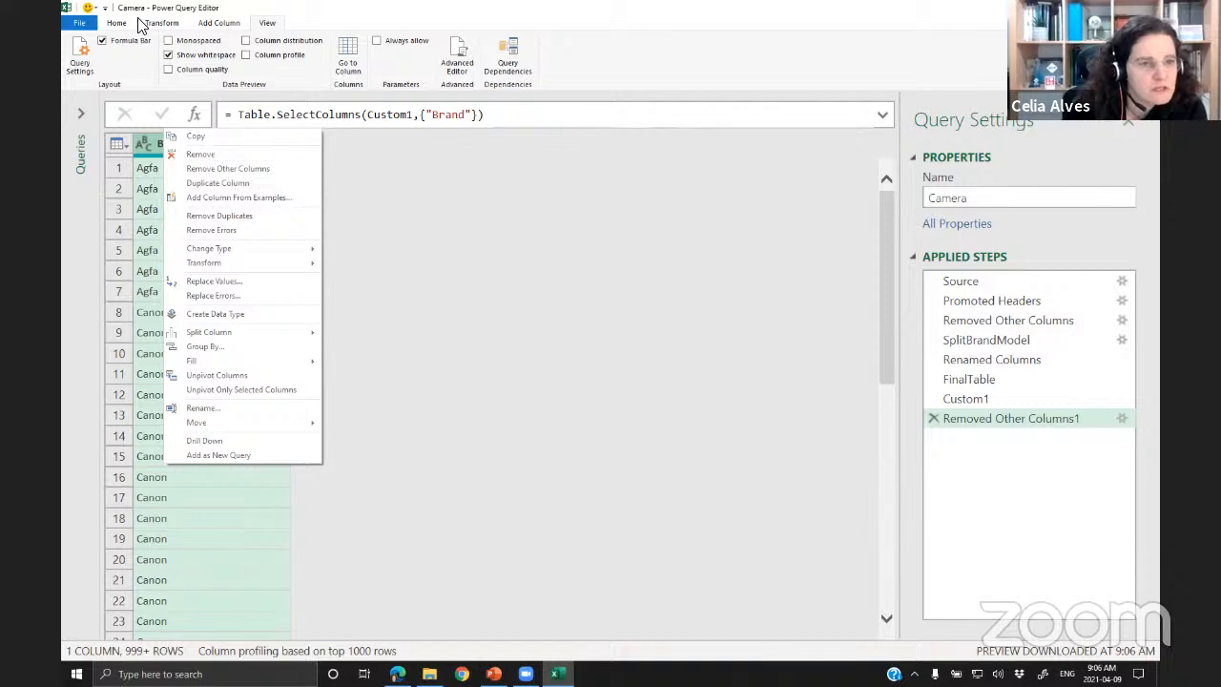
pyautogui.click(159, 23)
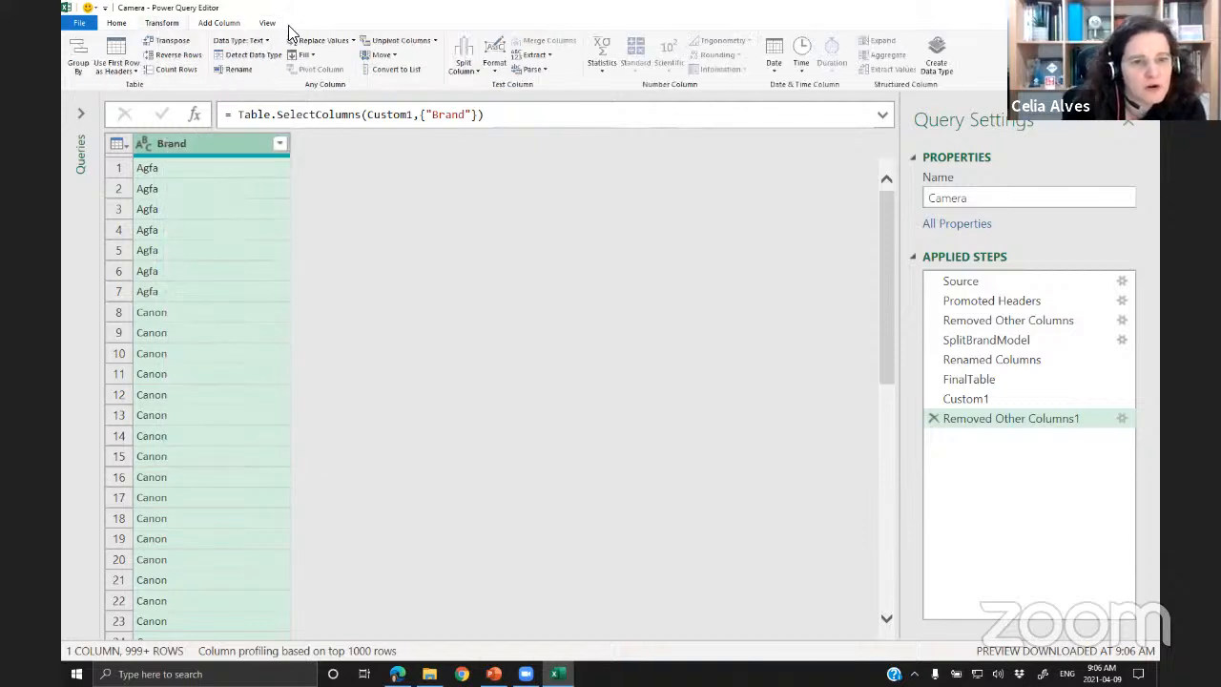
pyautogui.click(376, 73)
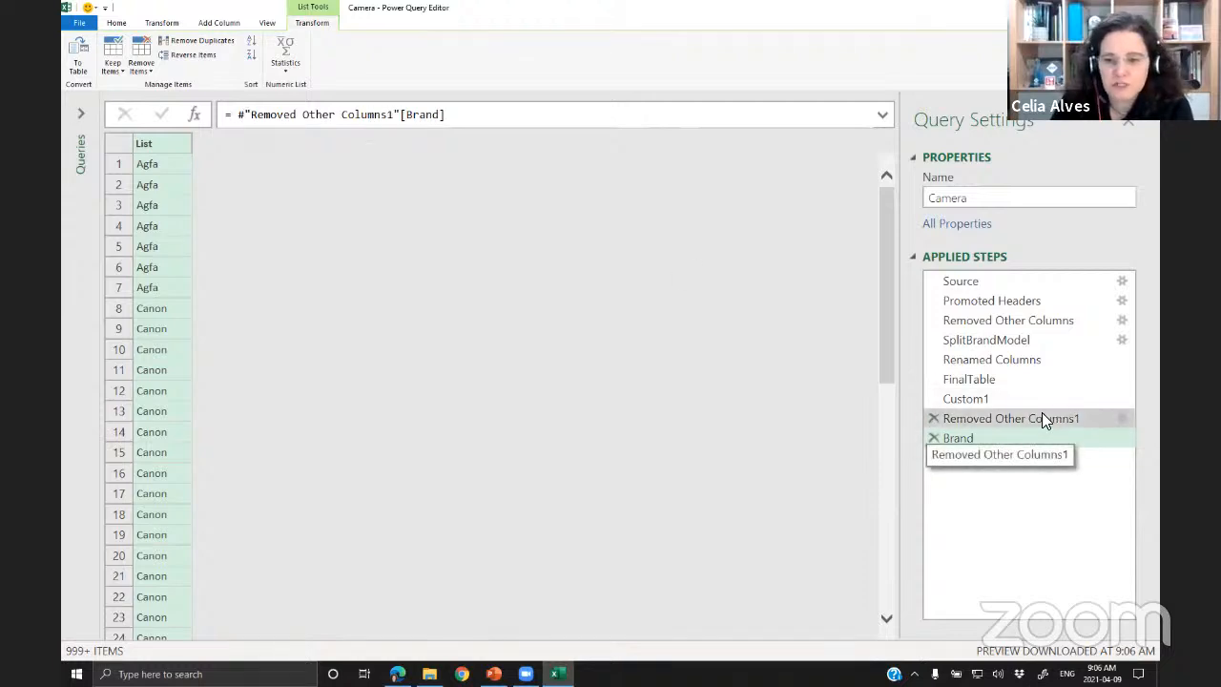
# - Delete the Removed Other Columns1 and Custom1 steps so the Brand list references FinalTable directly
pyautogui.click(934, 417)
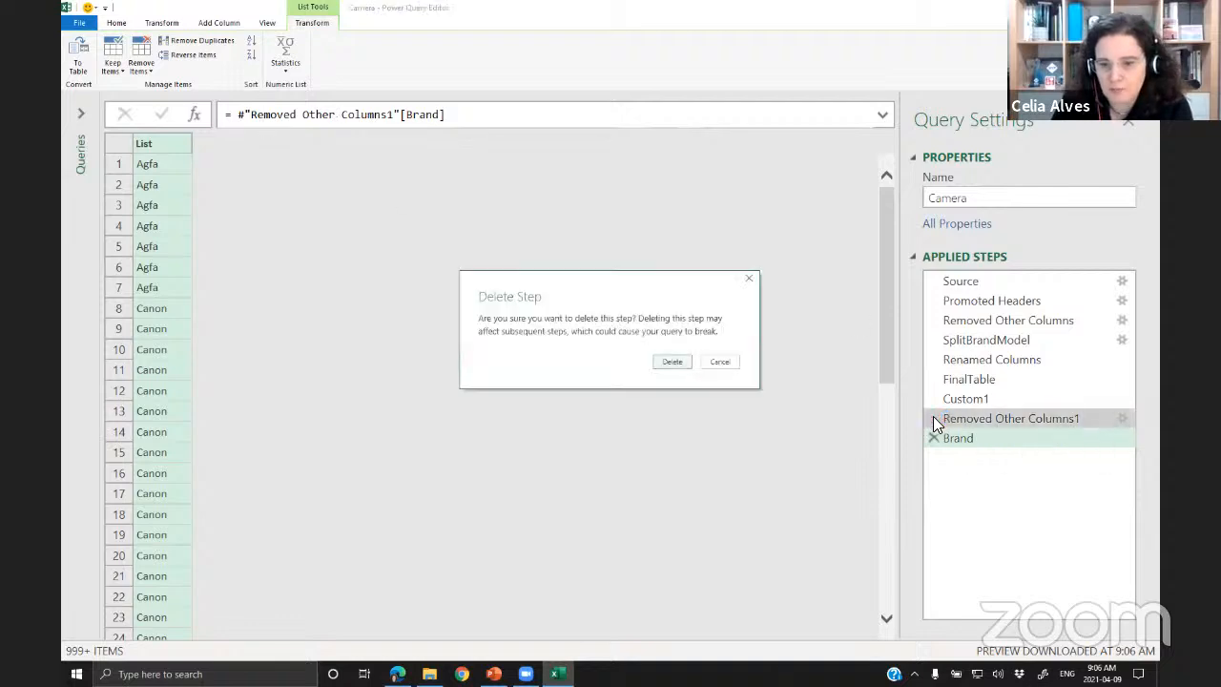
pyautogui.click(687, 359)
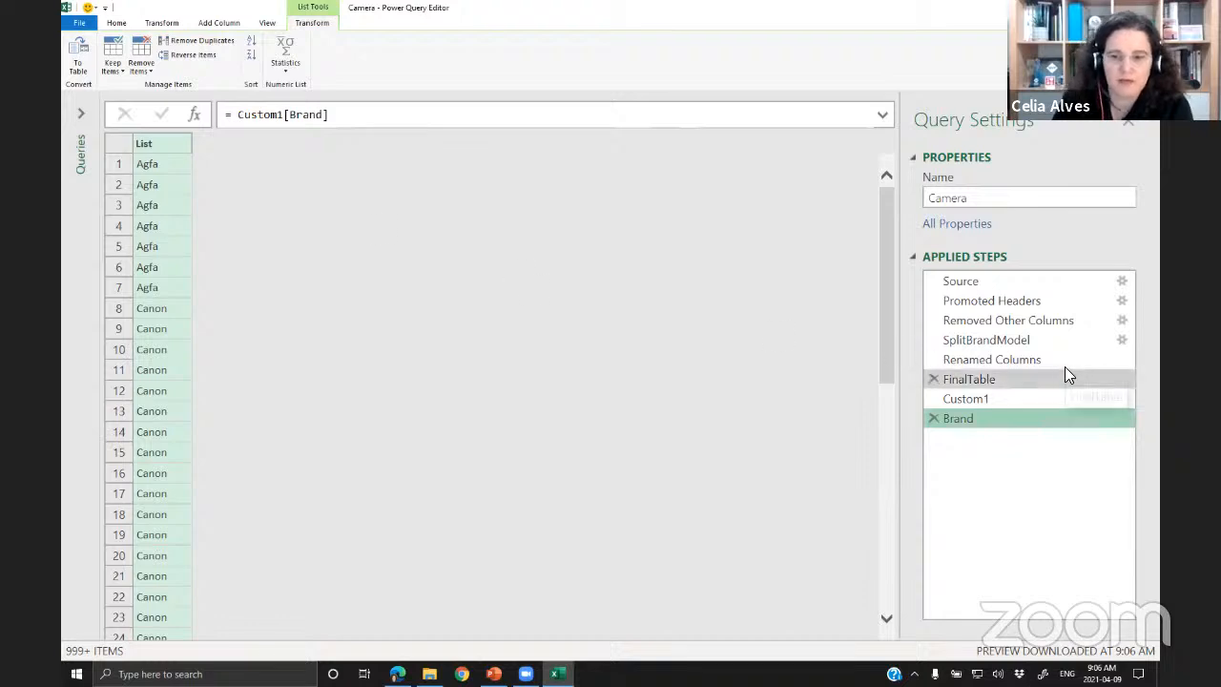
pyautogui.click(935, 397)
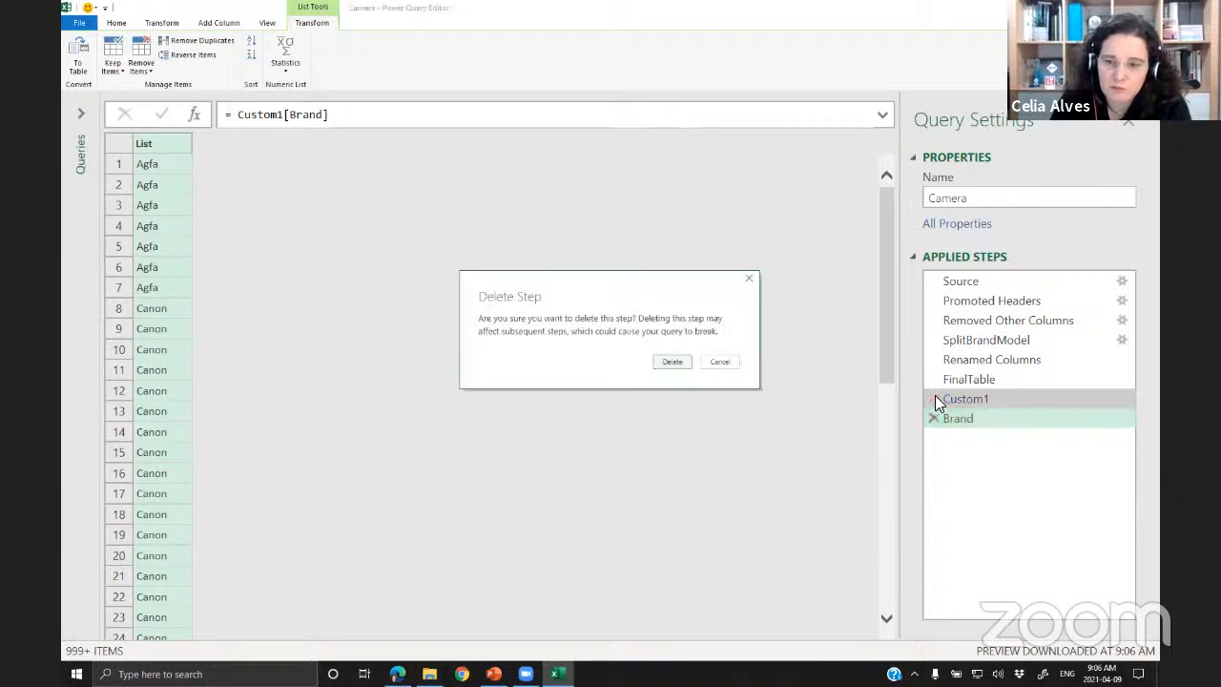
pyautogui.click(683, 364)
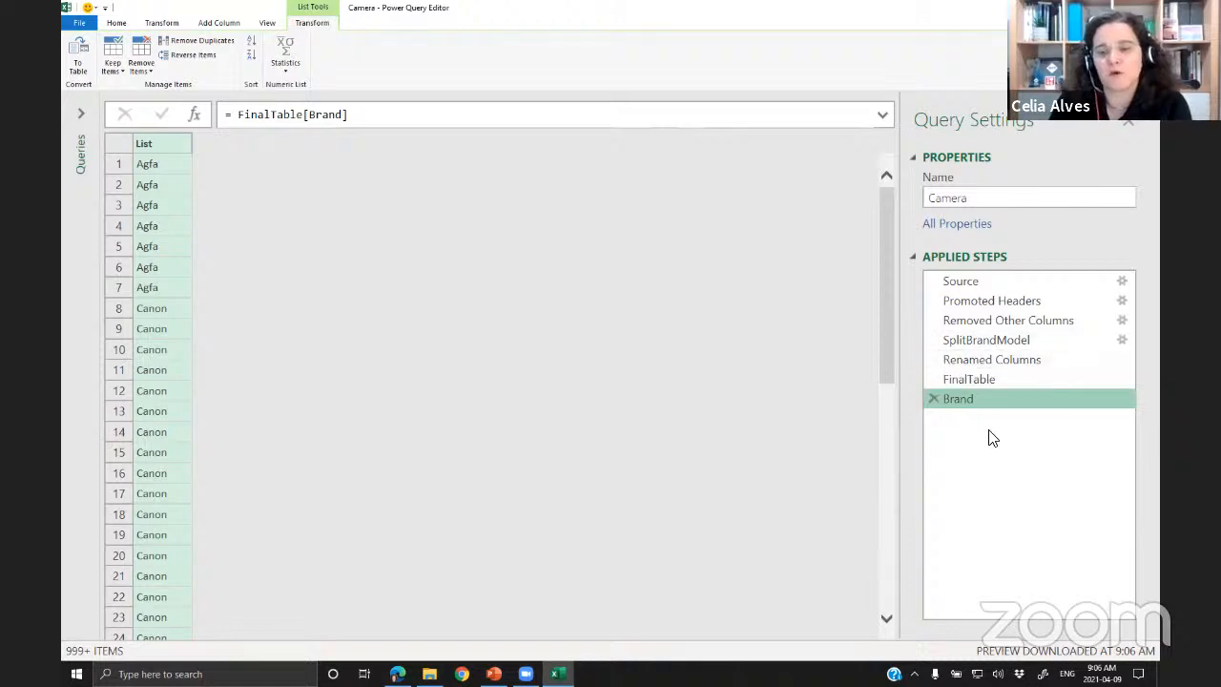
# - Compare the FinalTable step's output with the Brand step, examining how FinalTable[Brand] references the table and its column
pyautogui.click(969, 380)
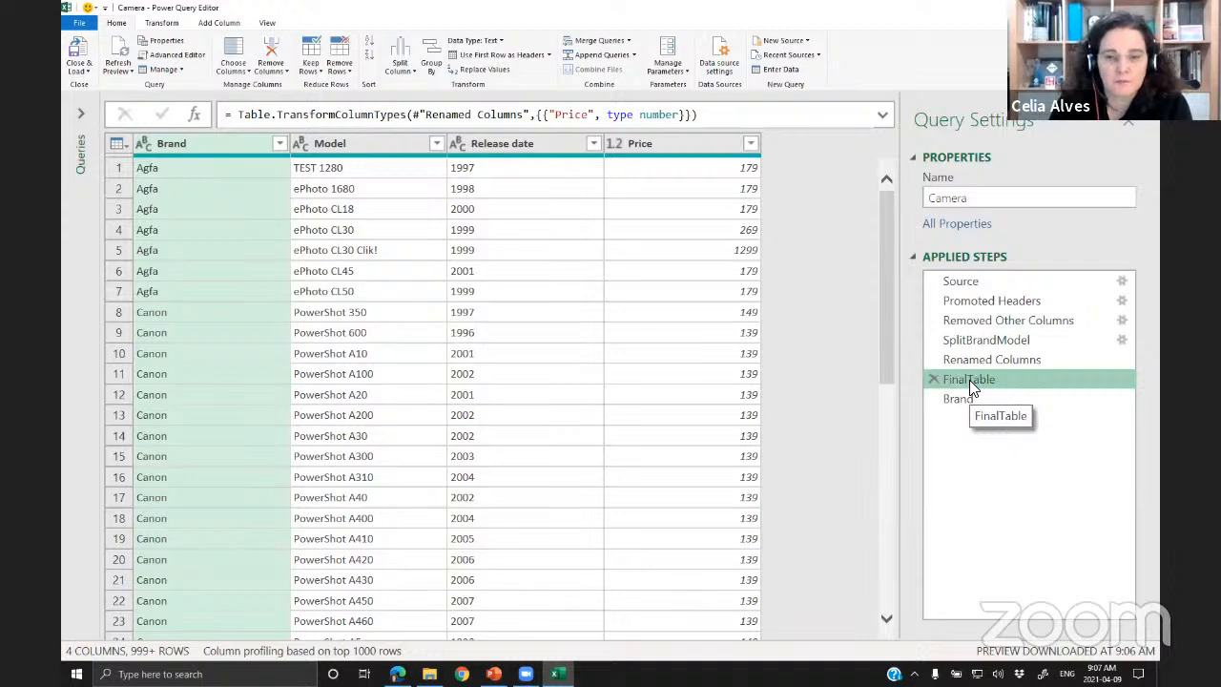
pyautogui.click(967, 397)
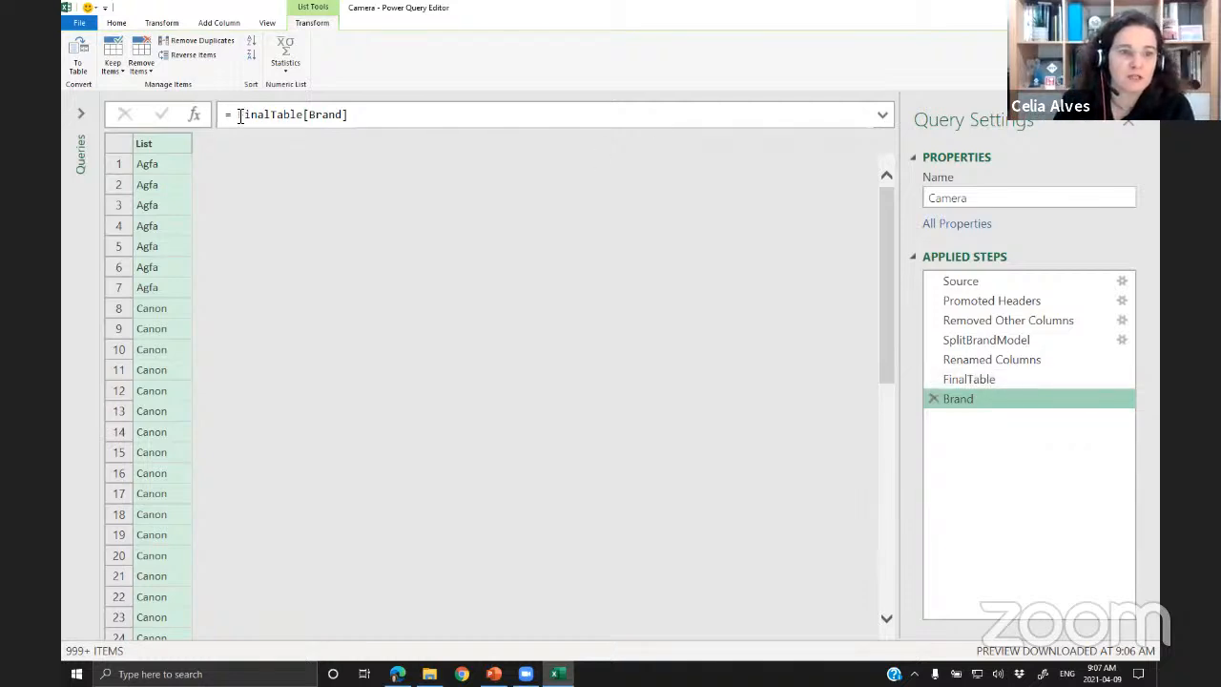
pyautogui.moveTo(238, 114); pyautogui.dragTo(305, 115)
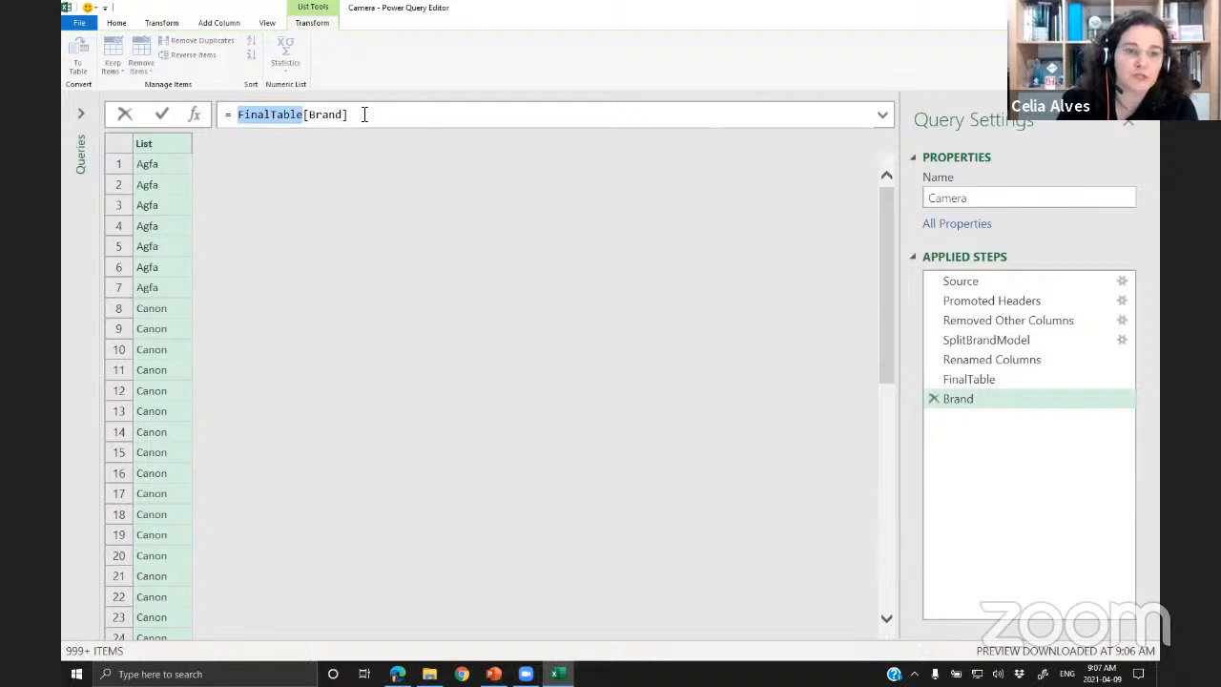
pyautogui.click(967, 379)
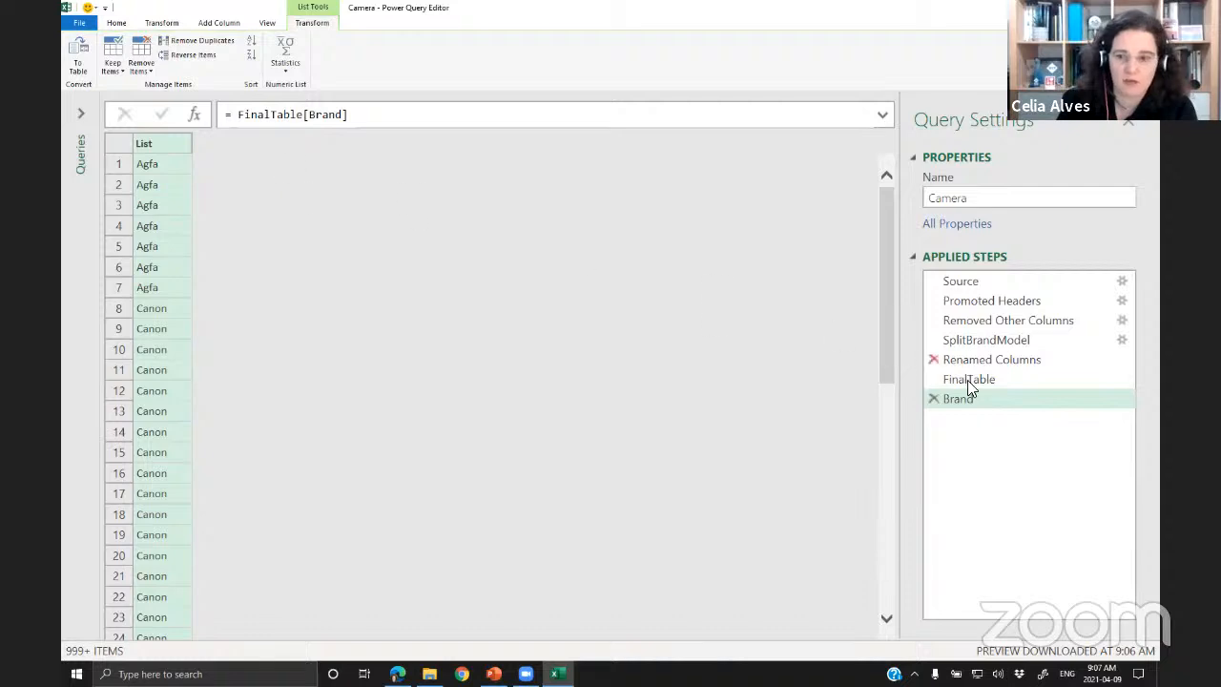
pyautogui.click(969, 379)
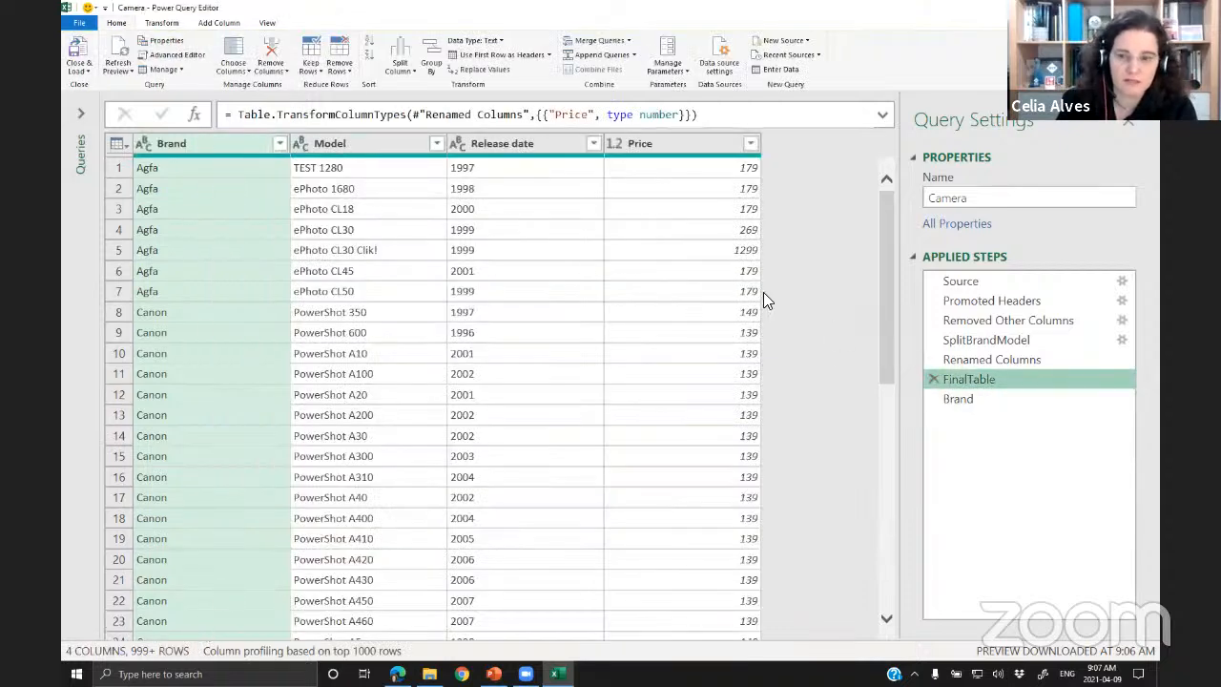
pyautogui.click(985, 394)
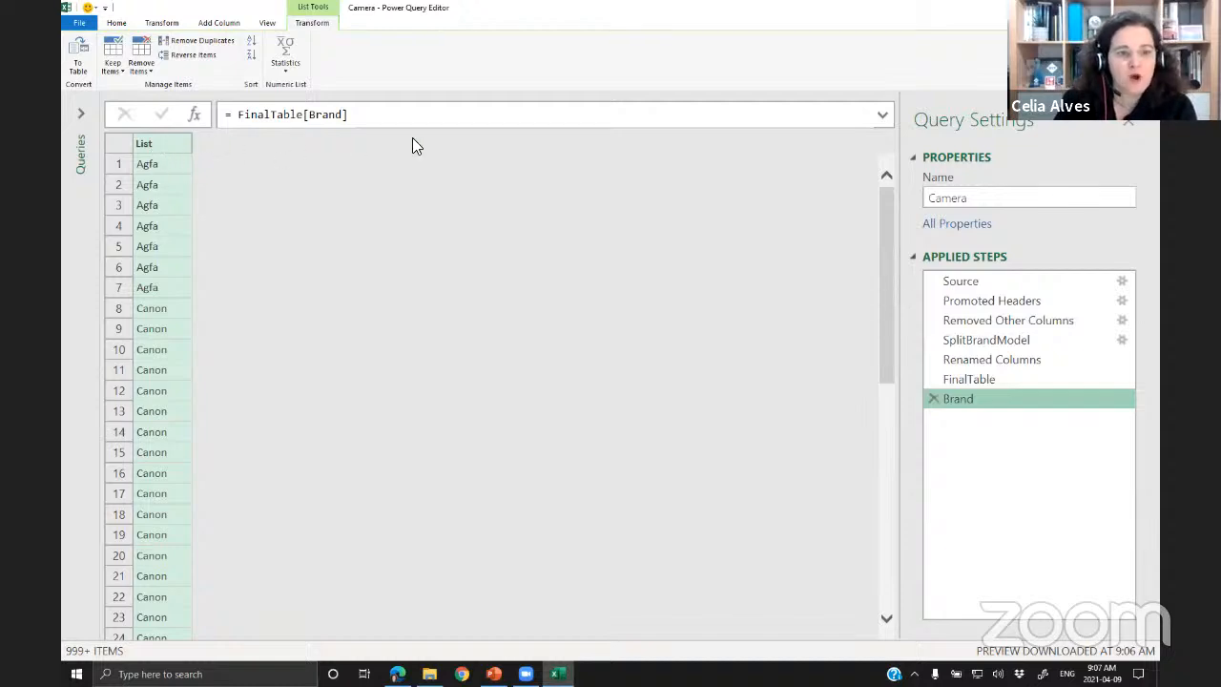
# - Delete the Brand step and add a custom step after FinalTable with the formula = FinalTable[Release date]
pyautogui.click(933, 398)
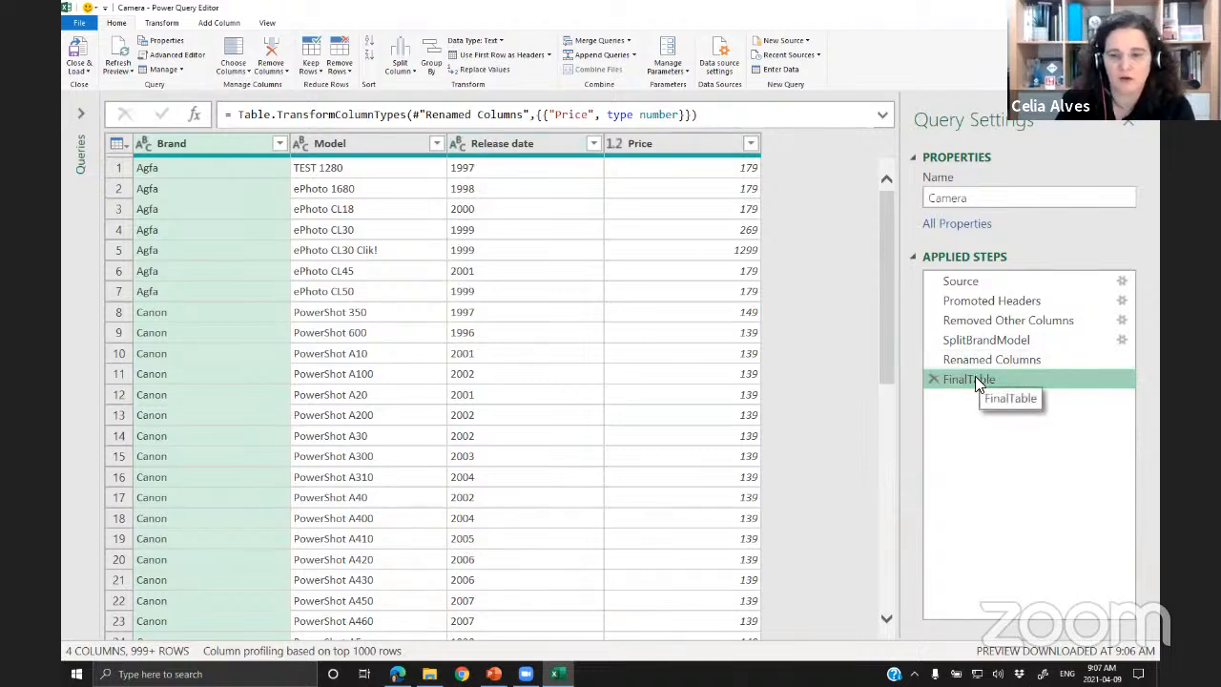
pyautogui.click(200, 115)
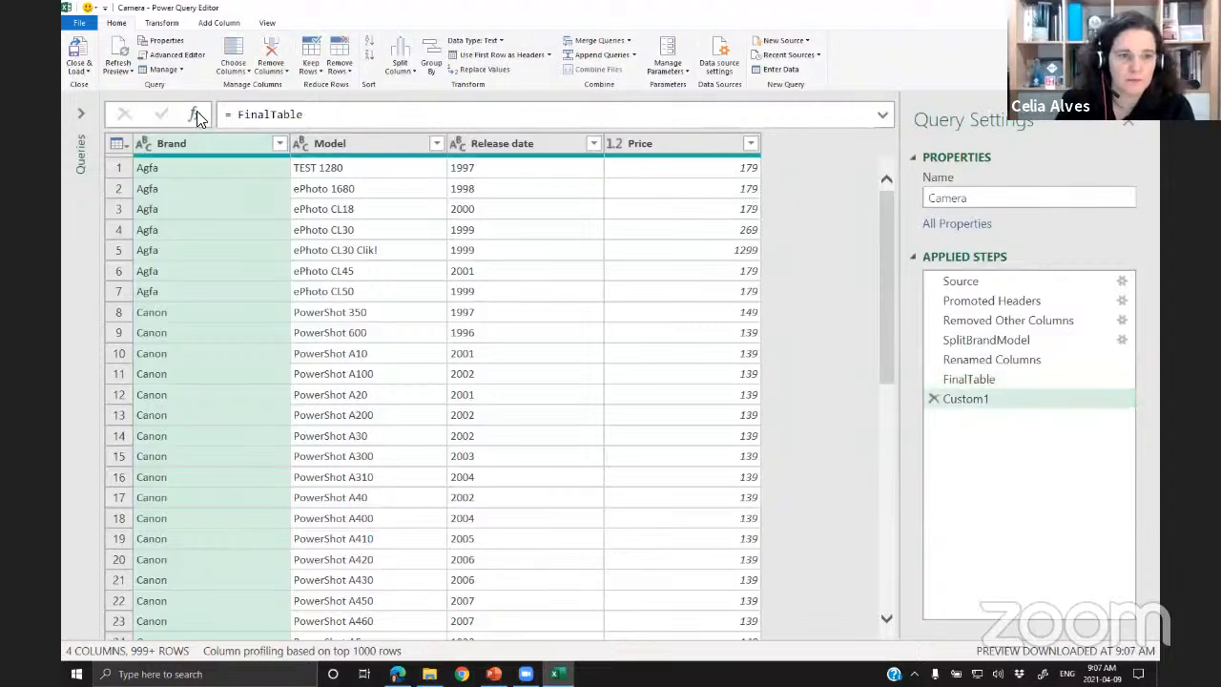
pyautogui.click(332, 114)
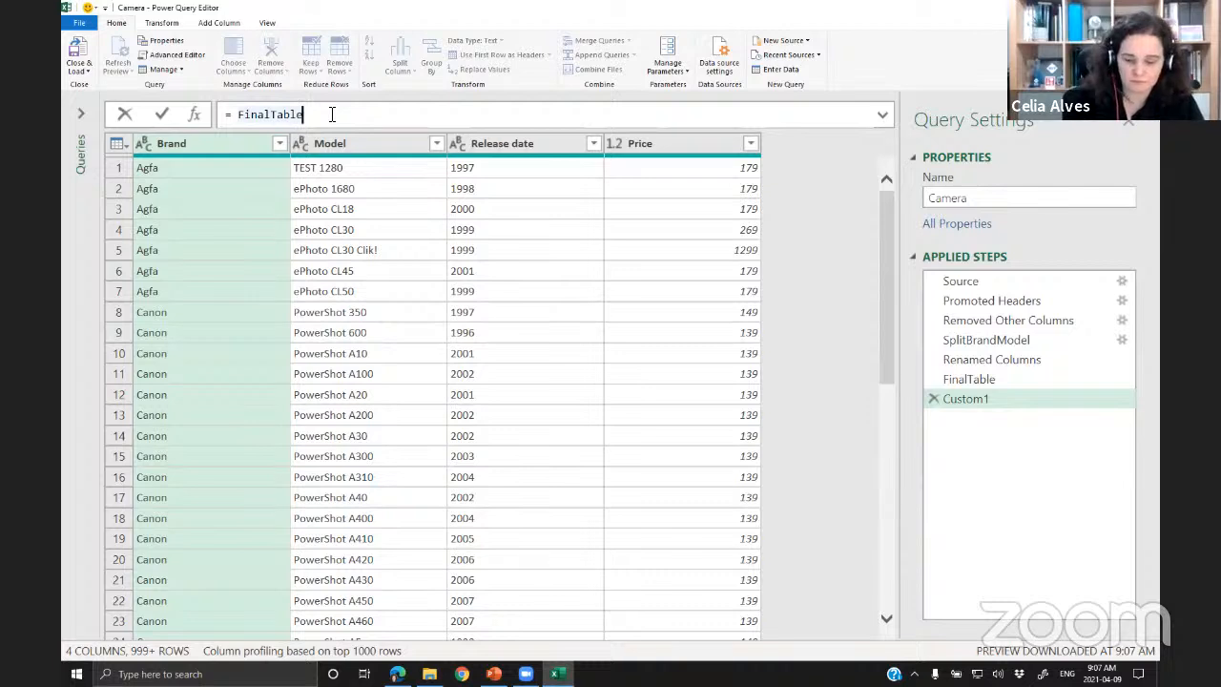
pyautogui.write('[]')
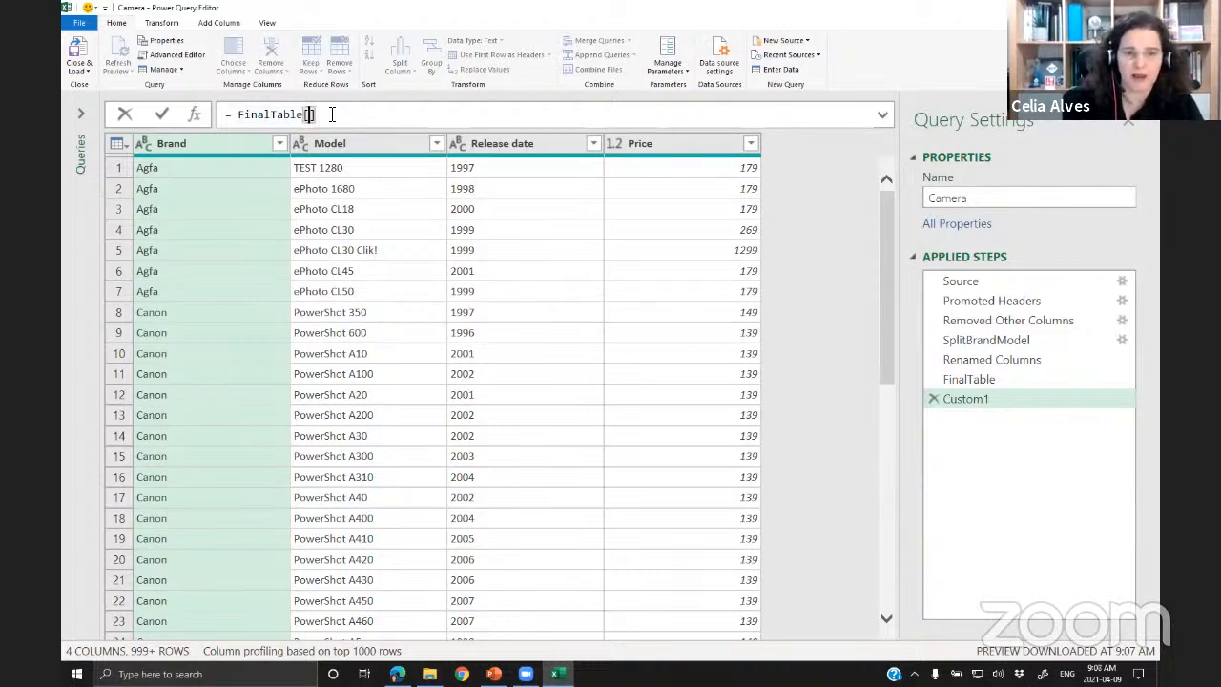
pyautogui.write('Releas')
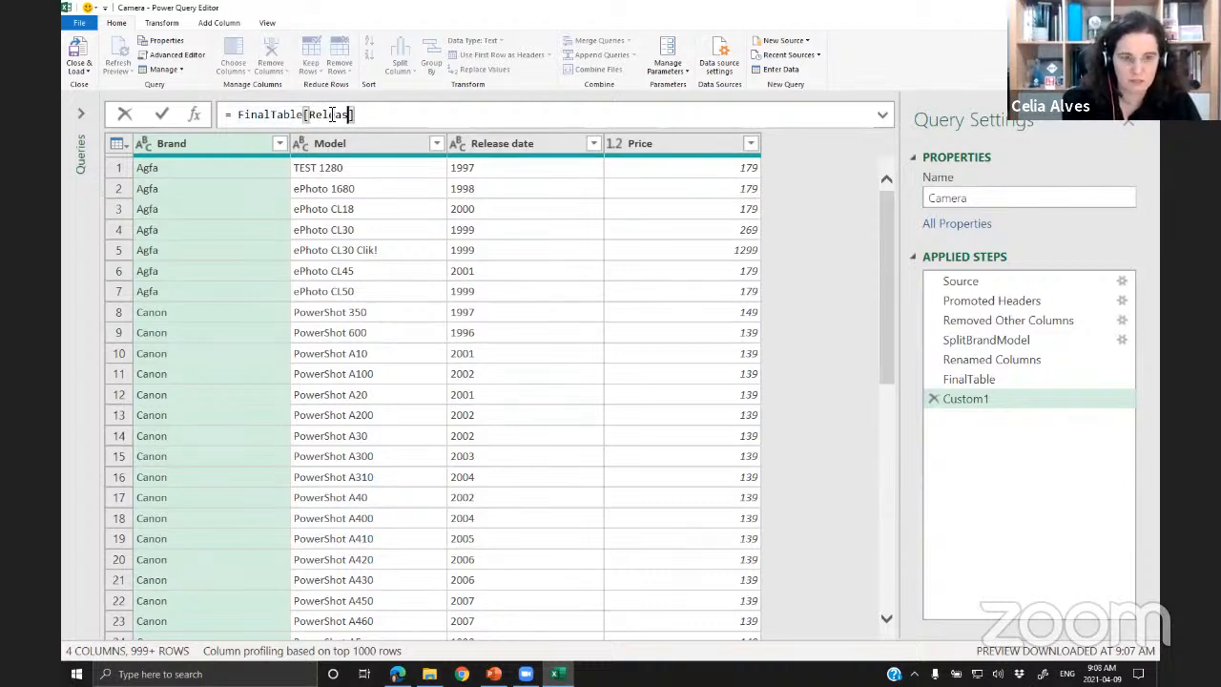
pyautogui.write('e Da')
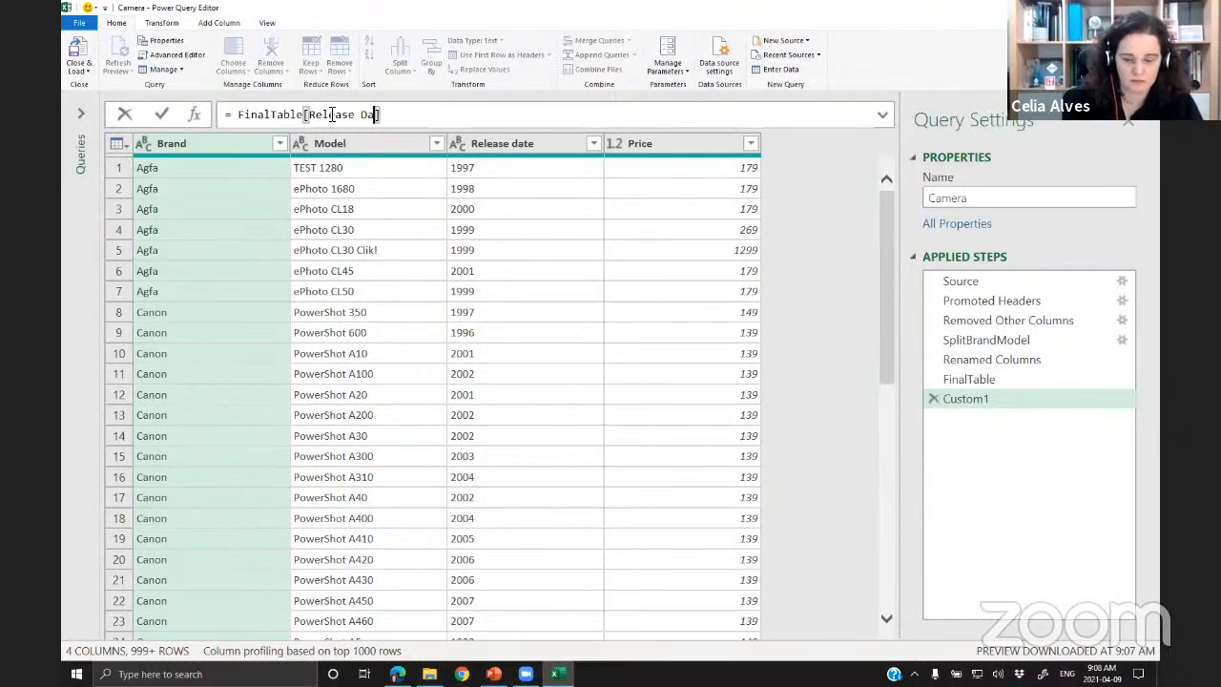
pyautogui.press('BackSpace')
pyautogui.press('BackSpace')
pyautogui.write('date')
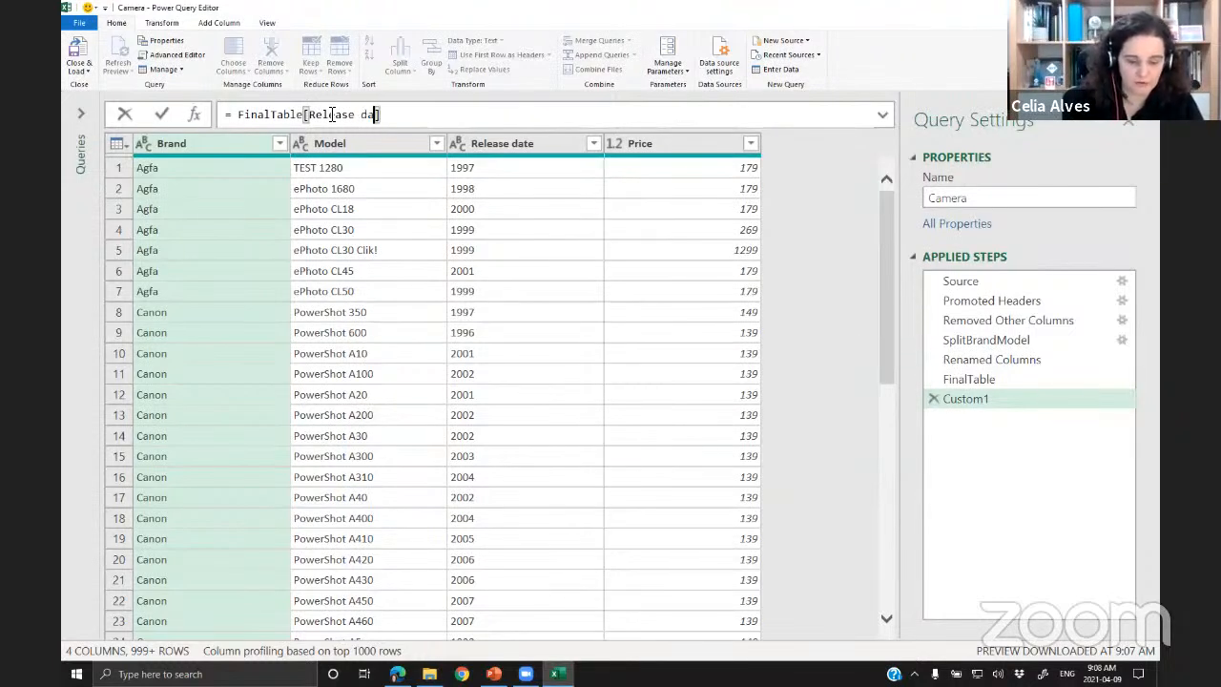
pyautogui.click(410, 117)
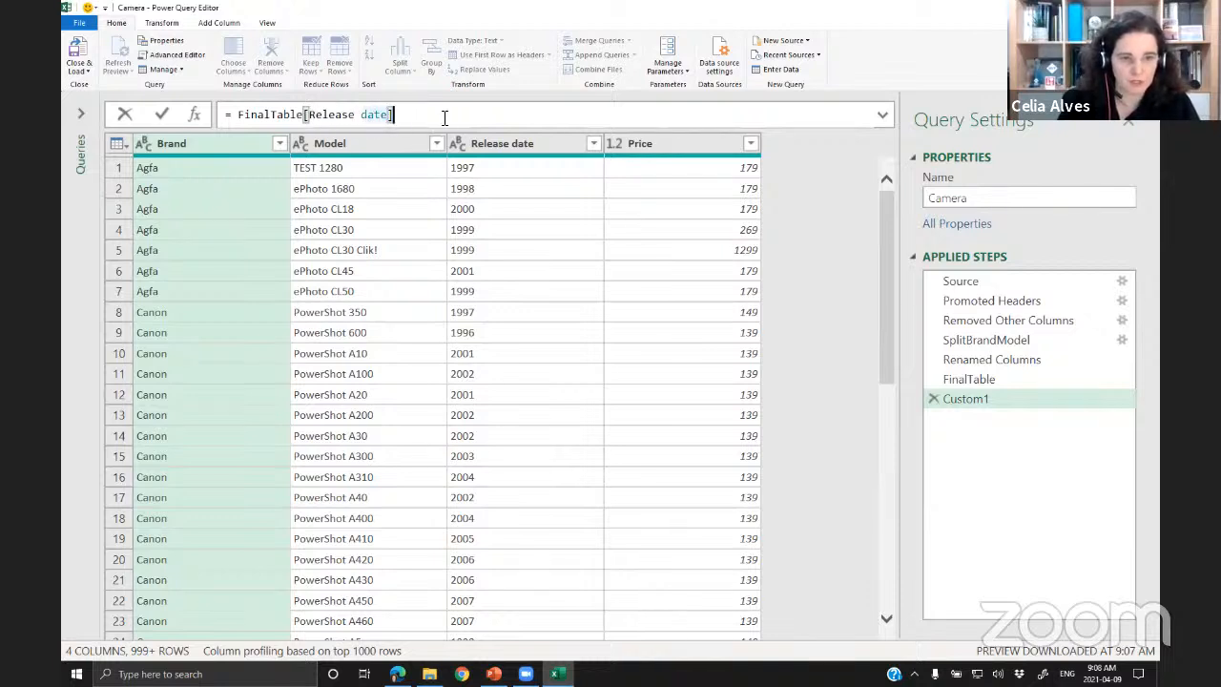
pyautogui.press('Return')
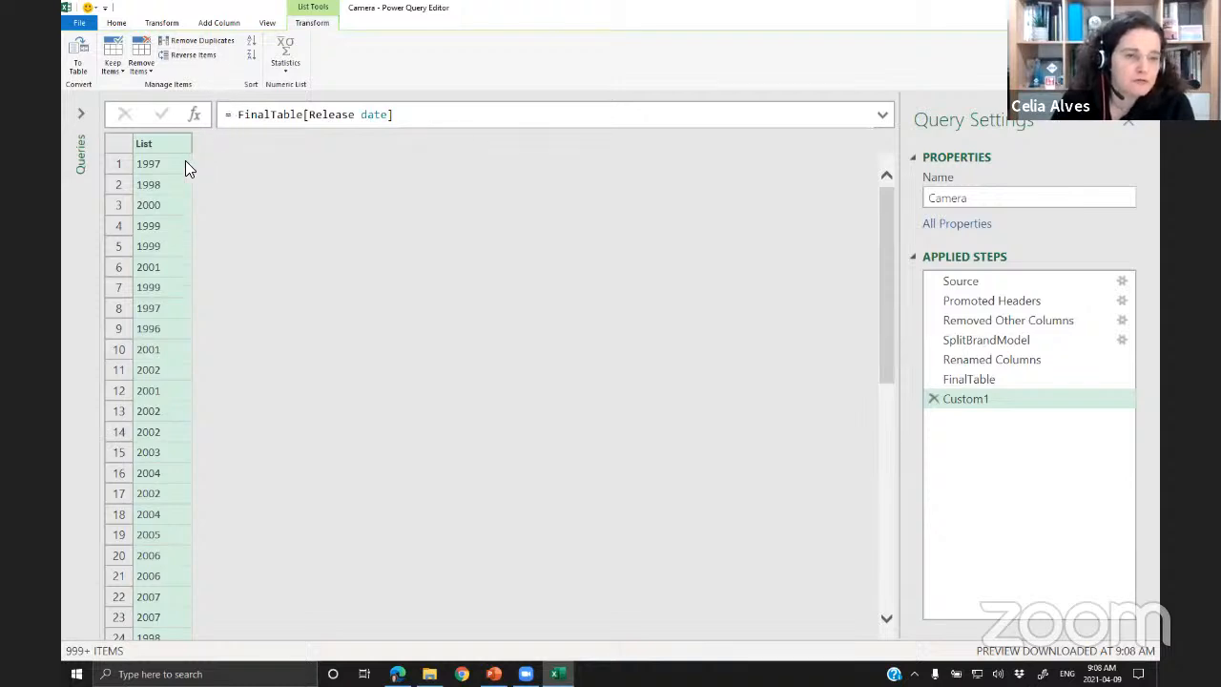
# - Drill down into the third item of the Release date list
pyautogui.click(159, 208)
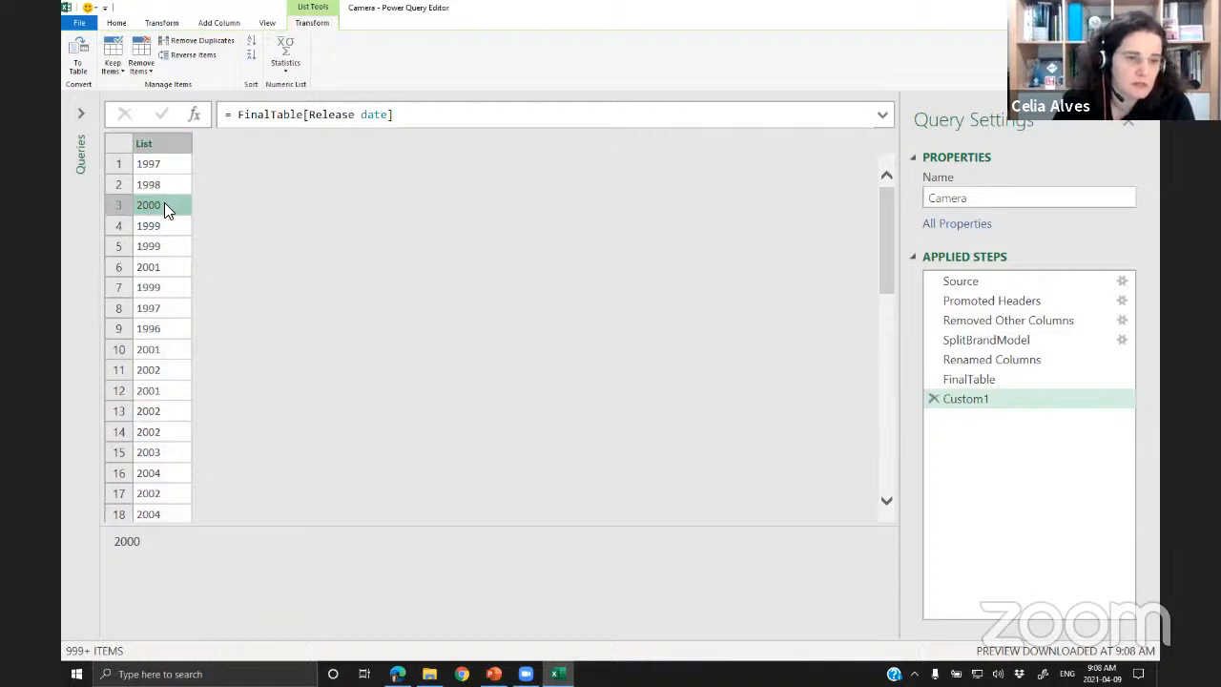
pyautogui.rightClick(164, 209)
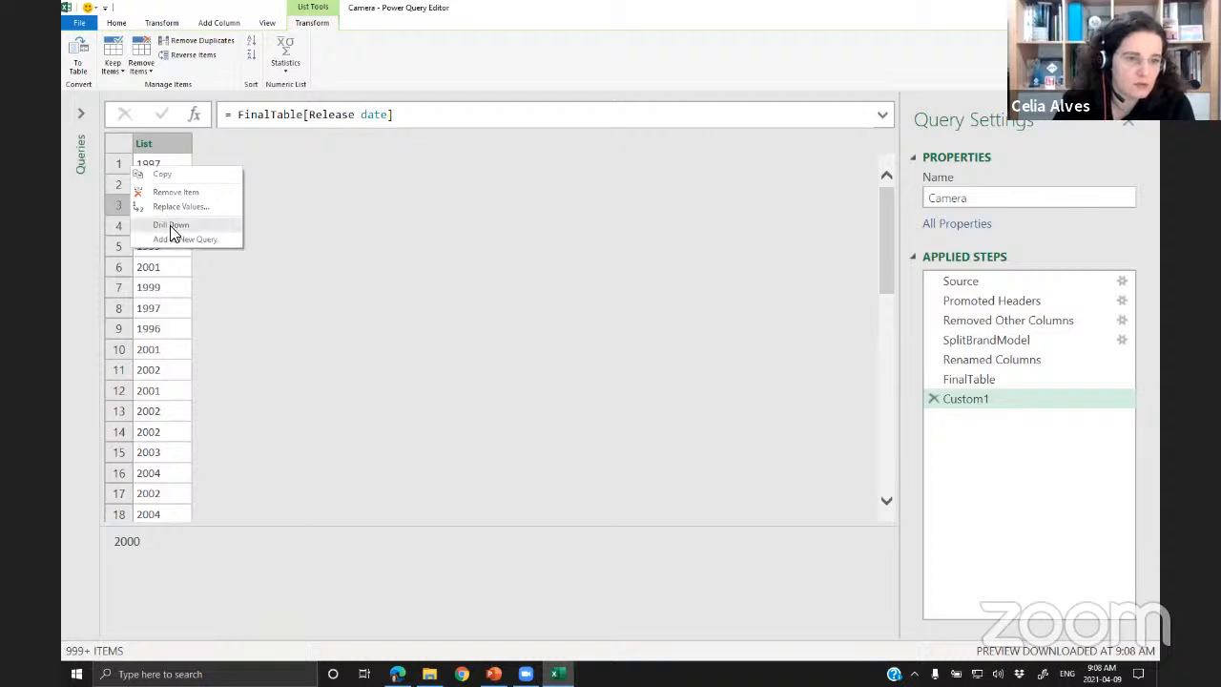
pyautogui.click(172, 226)
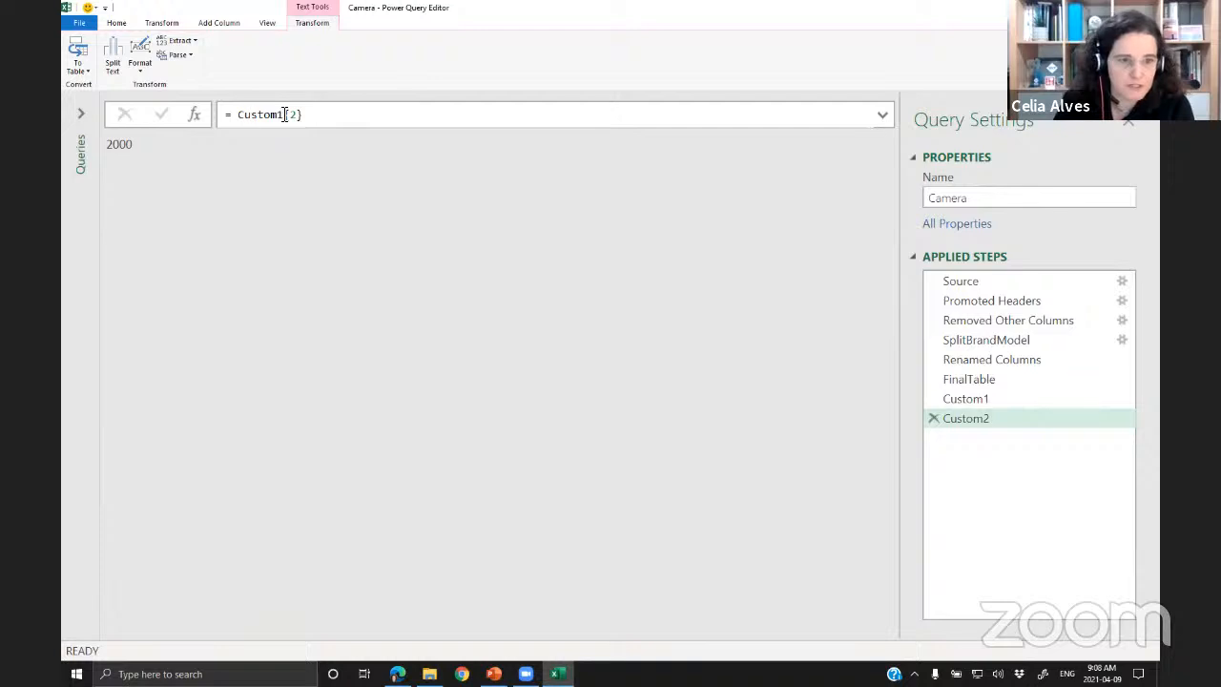
# - Examine how the {2} index in the drill-down formula corresponds to the third item of the Custom1 list
pyautogui.moveTo(286, 114); pyautogui.dragTo(305, 114)
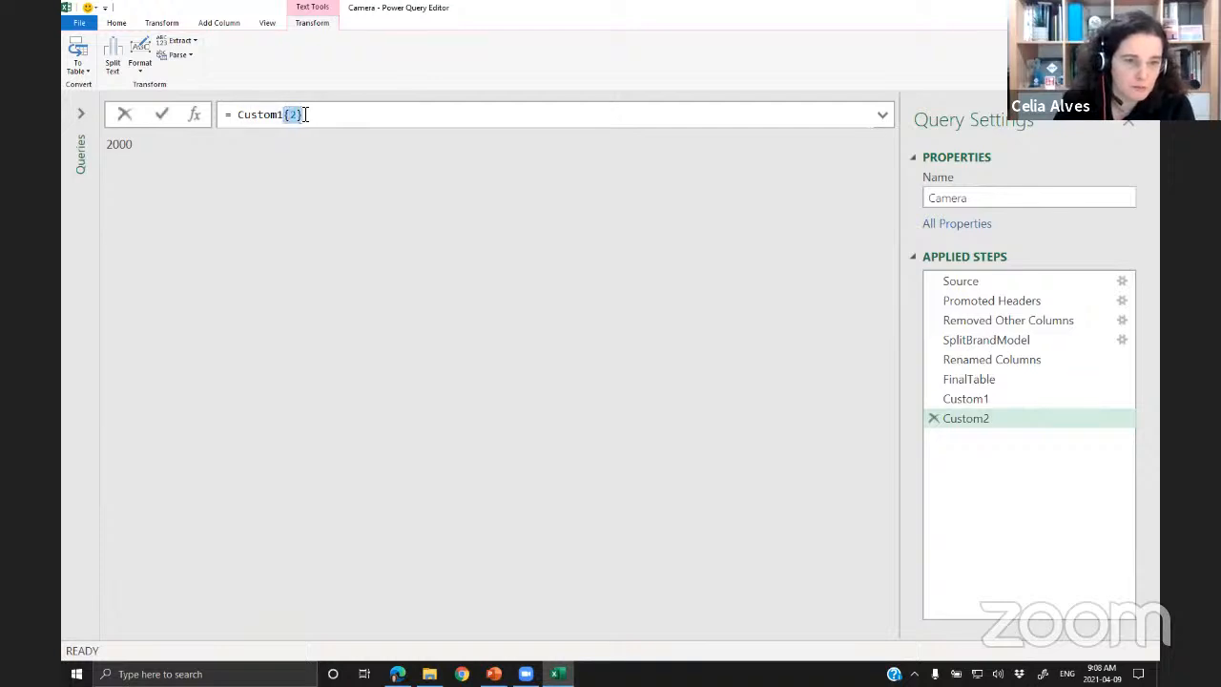
pyautogui.click(983, 402)
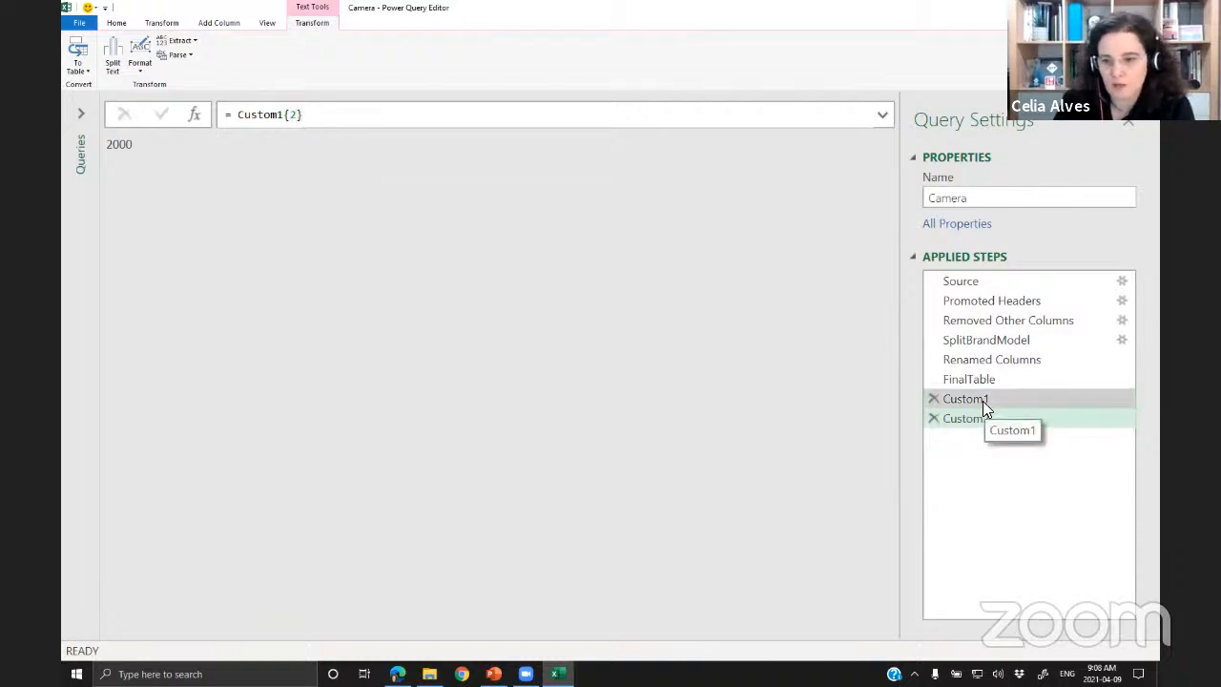
pyautogui.click(983, 401)
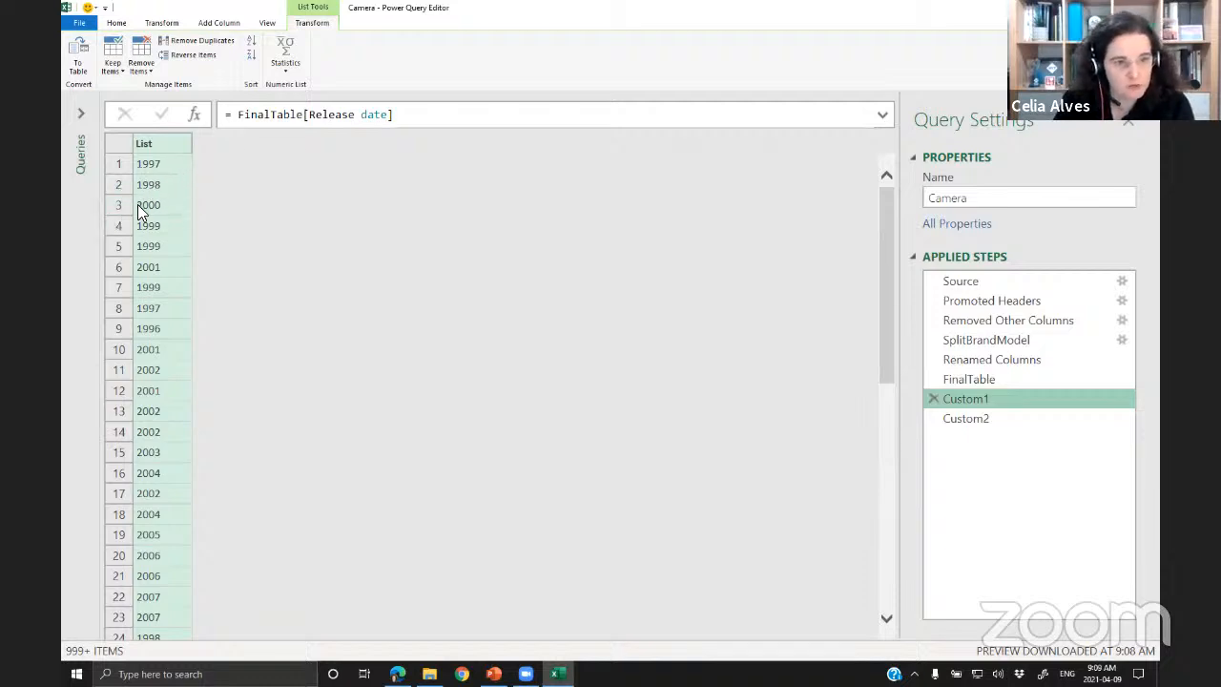
pyautogui.click(181, 209)
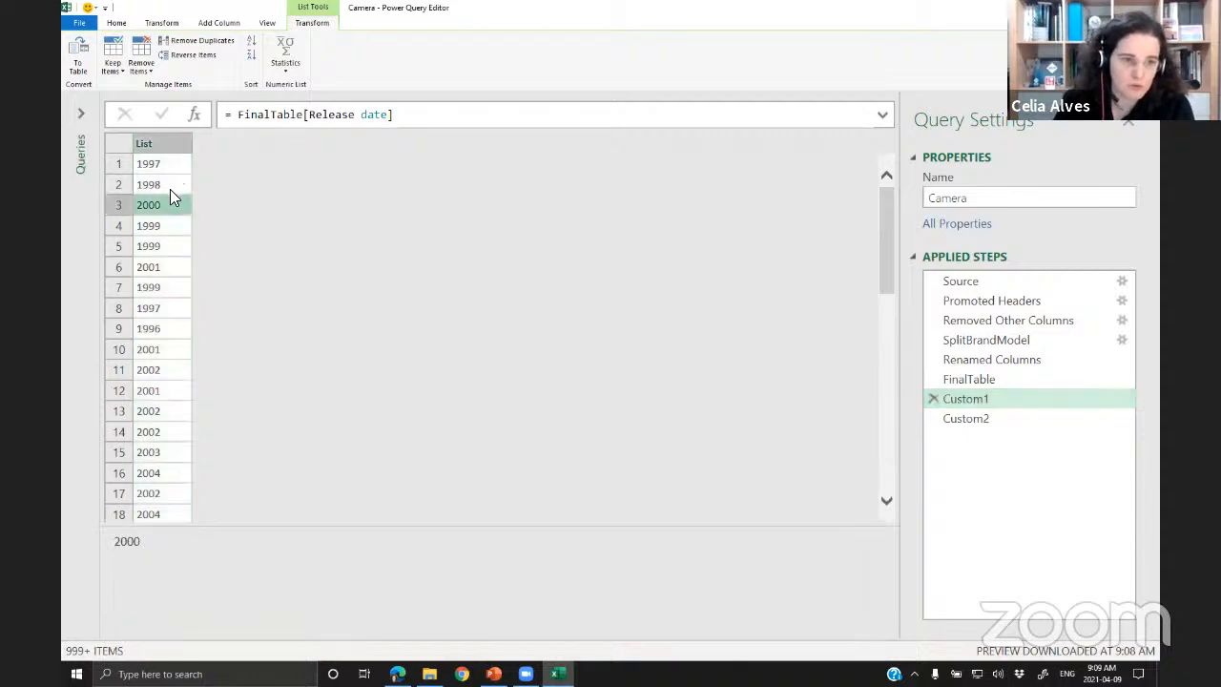
pyautogui.click(964, 418)
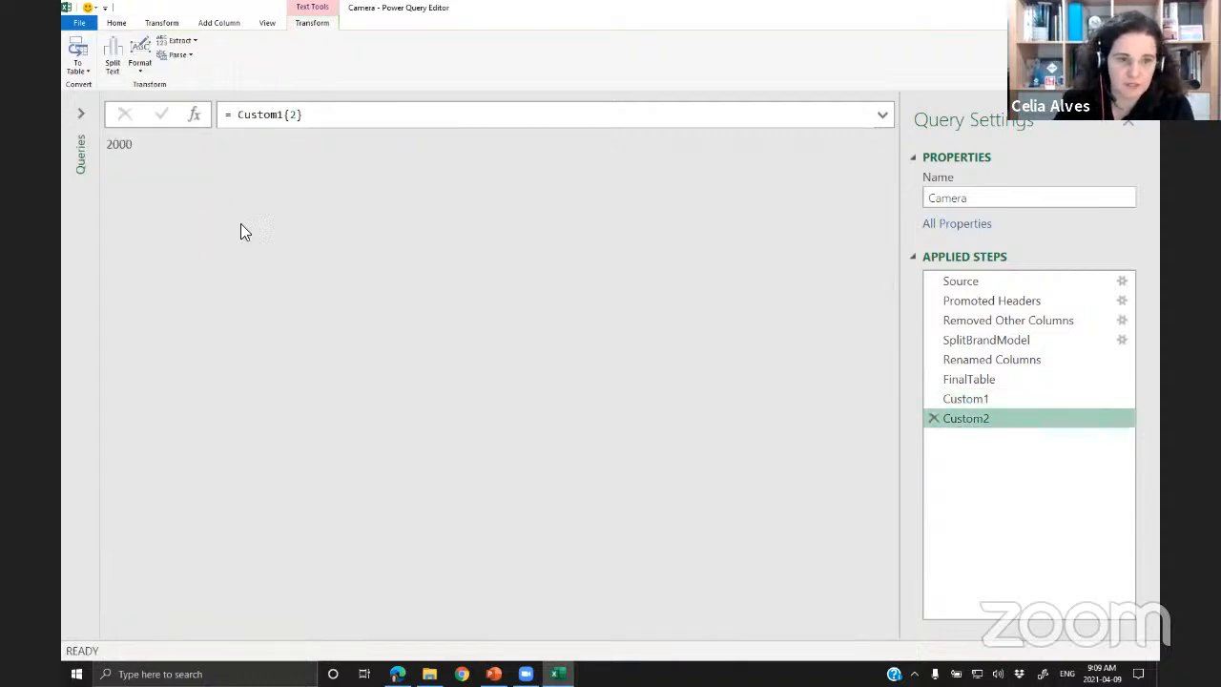
# - Delete the Custom2 step and extend the Custom1 formula to = FinalTable[Release date]{2}
pyautogui.click(933, 419)
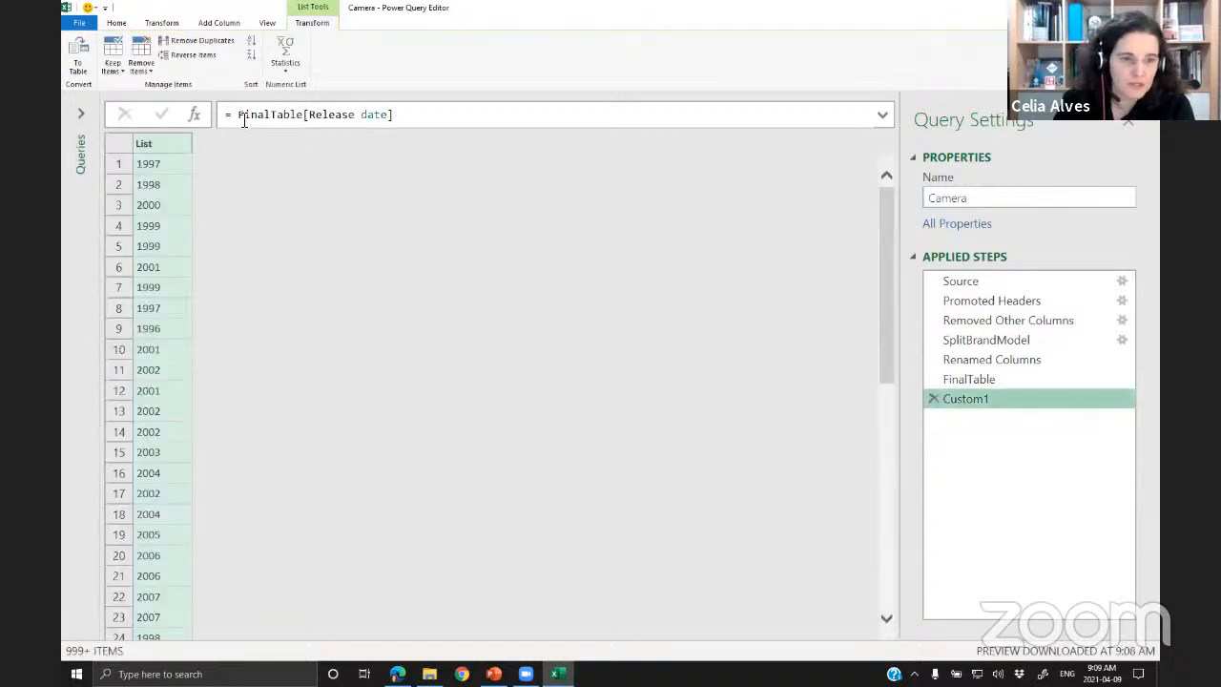
pyautogui.click(443, 115)
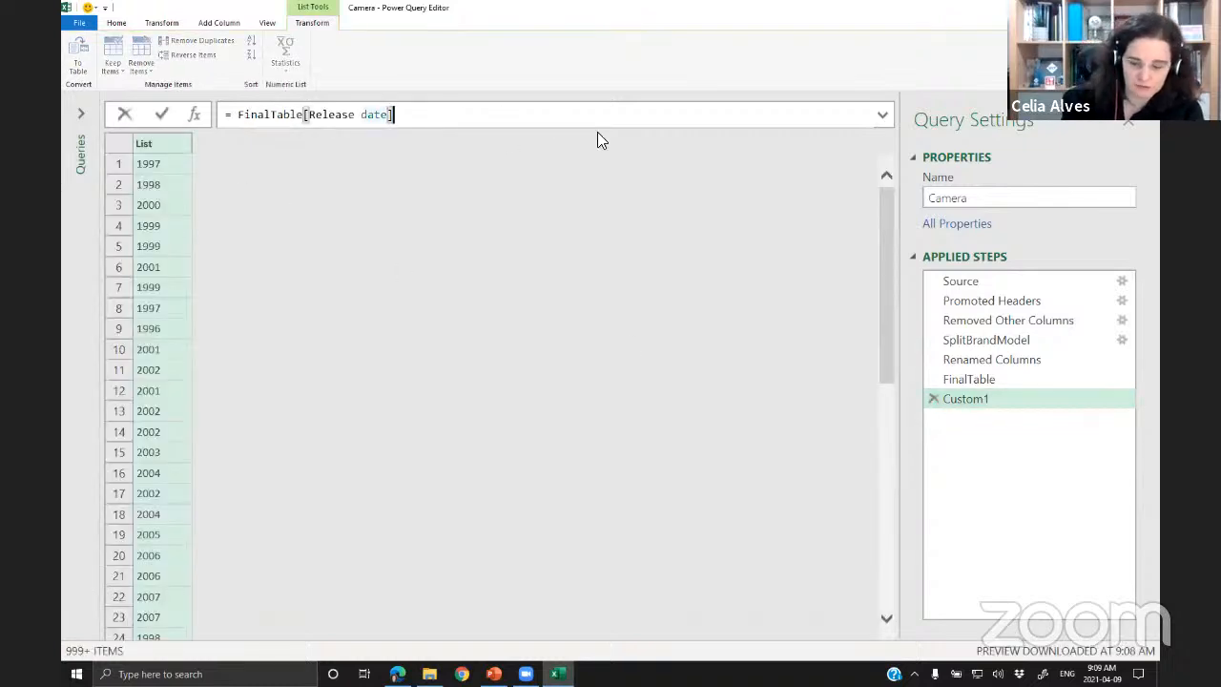
pyautogui.write('{')
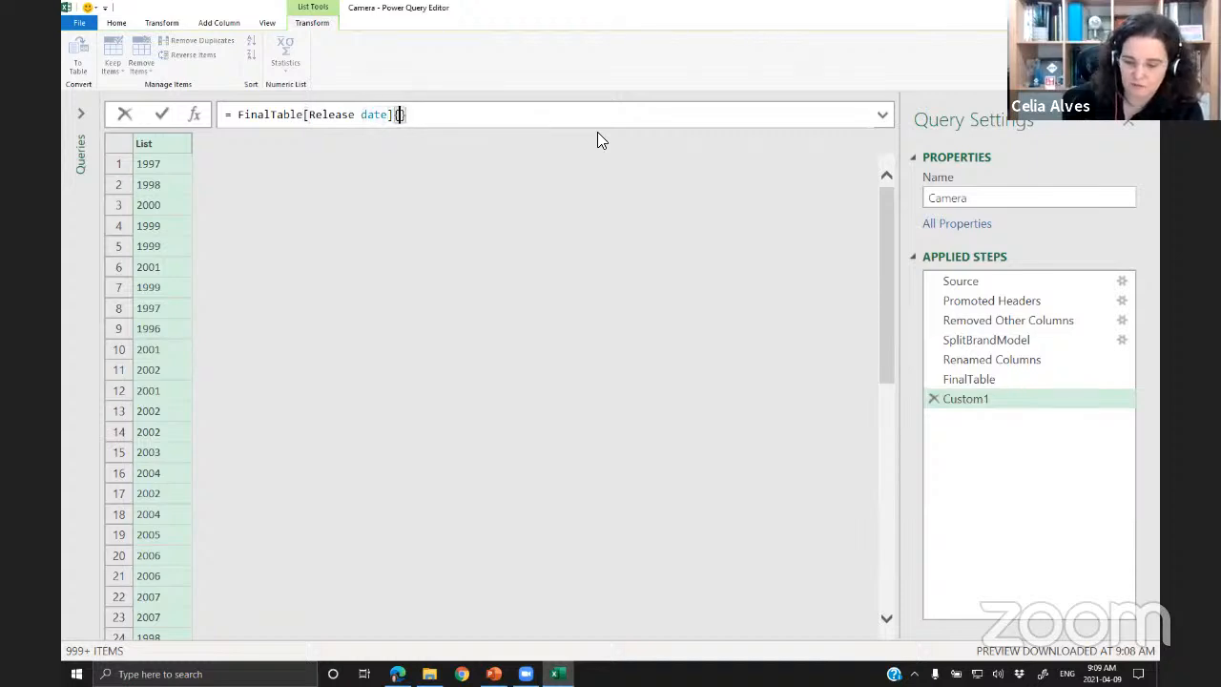
pyautogui.write('2')
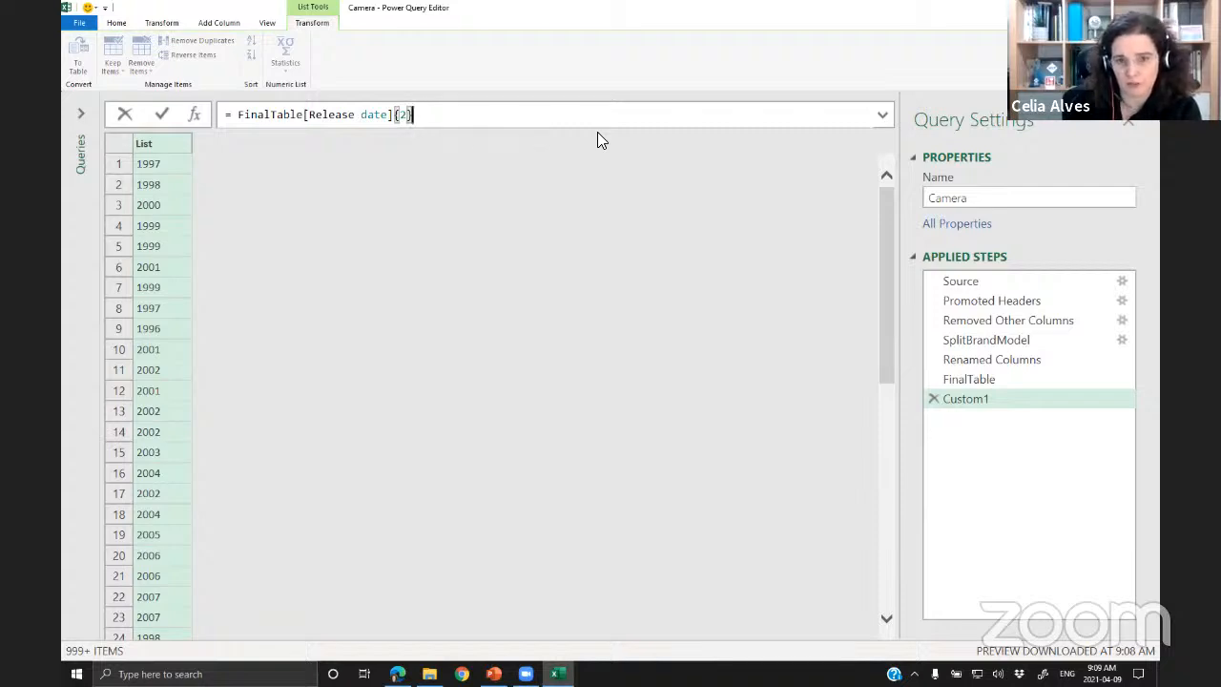
pyautogui.press('Return')
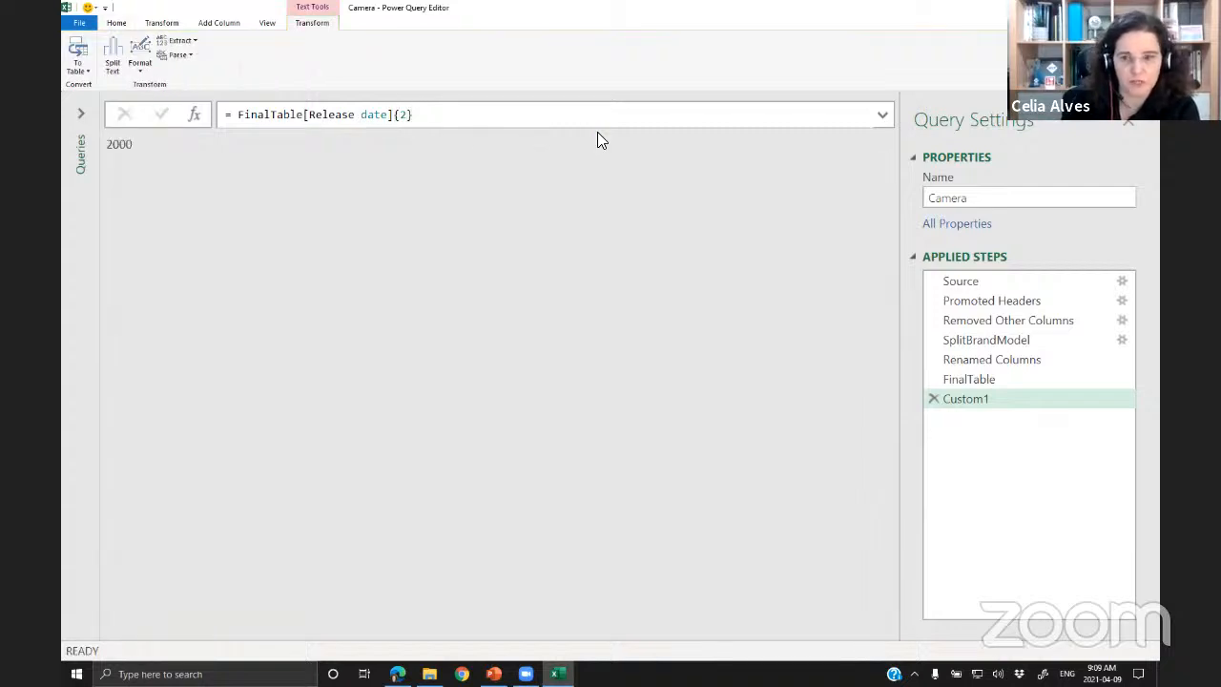
# - Compare the FinalTable step with Custom1, examining how the formula combines the table name, column reference and row index
pyautogui.click(949, 379)
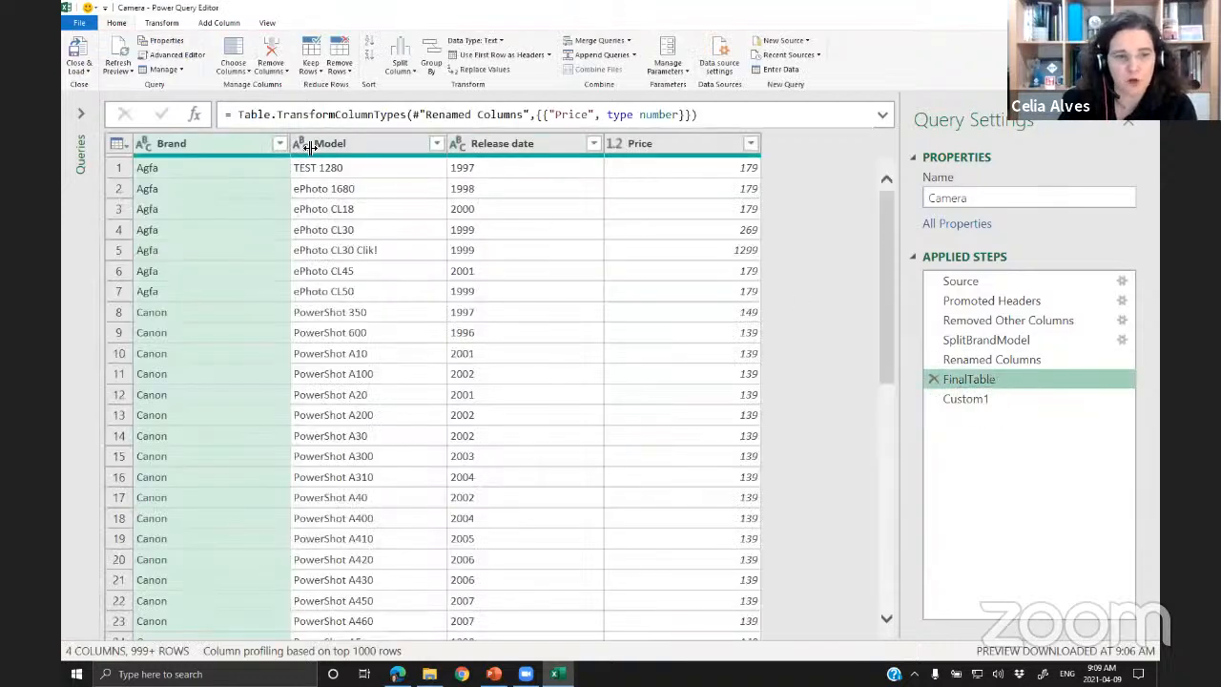
pyautogui.click(973, 399)
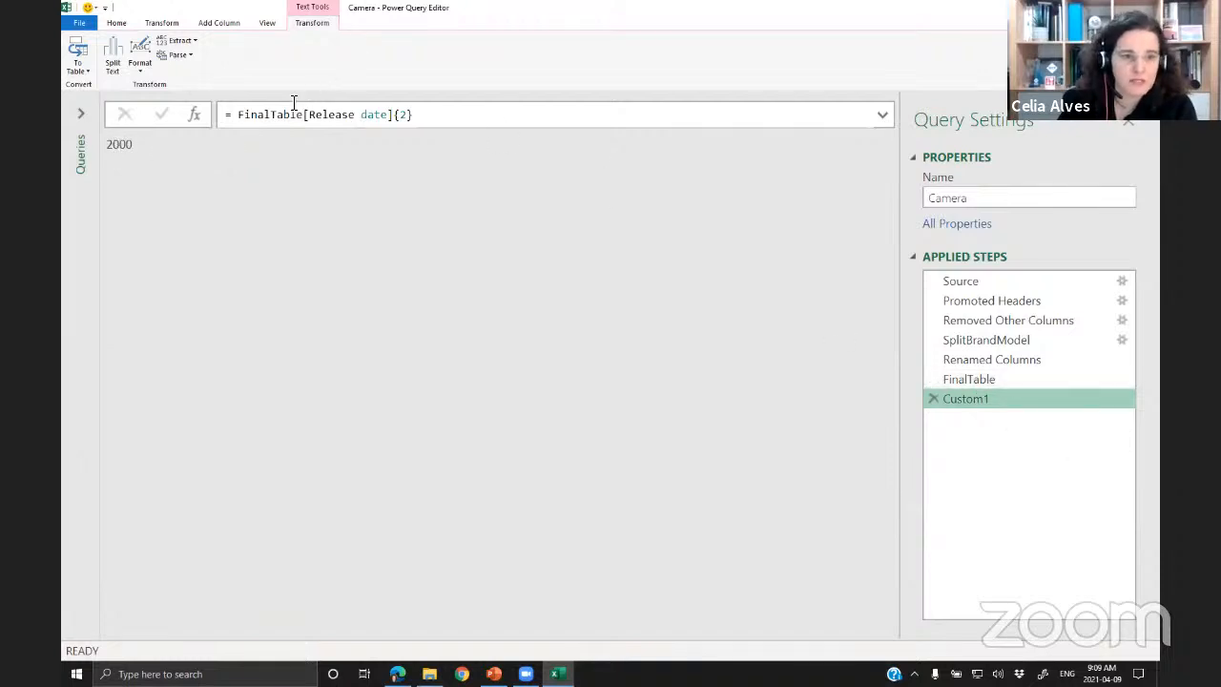
pyautogui.moveTo(239, 115); pyautogui.dragTo(414, 115)
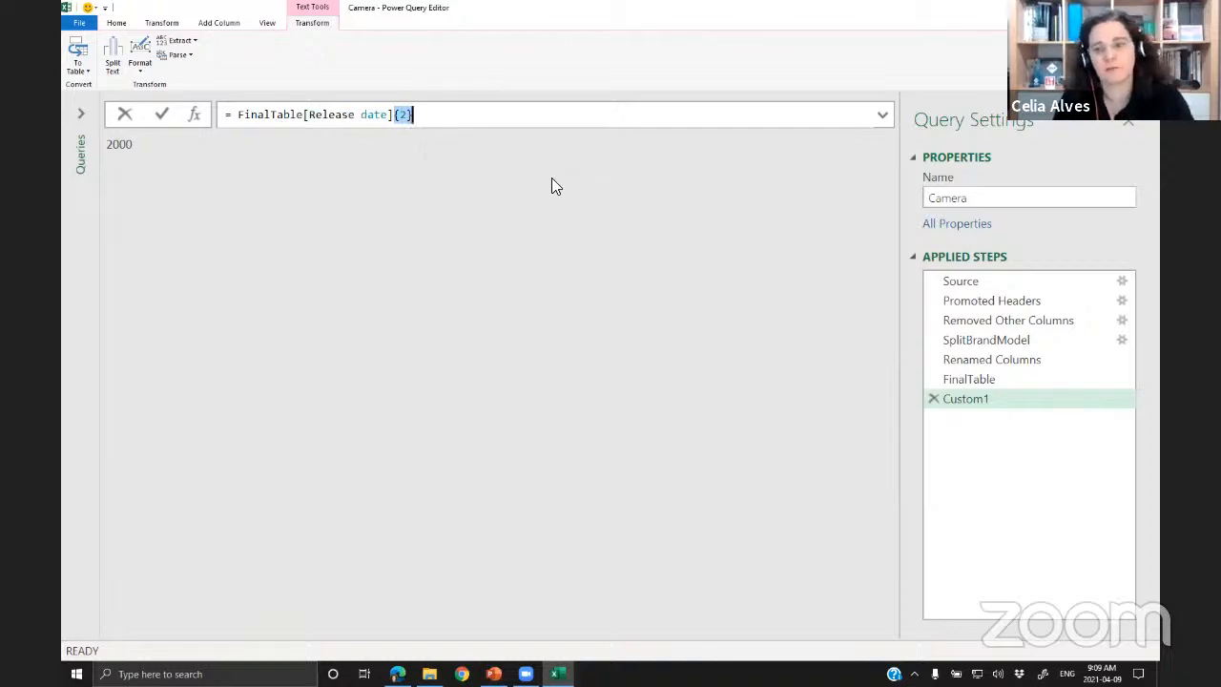
pyautogui.click(457, 121)
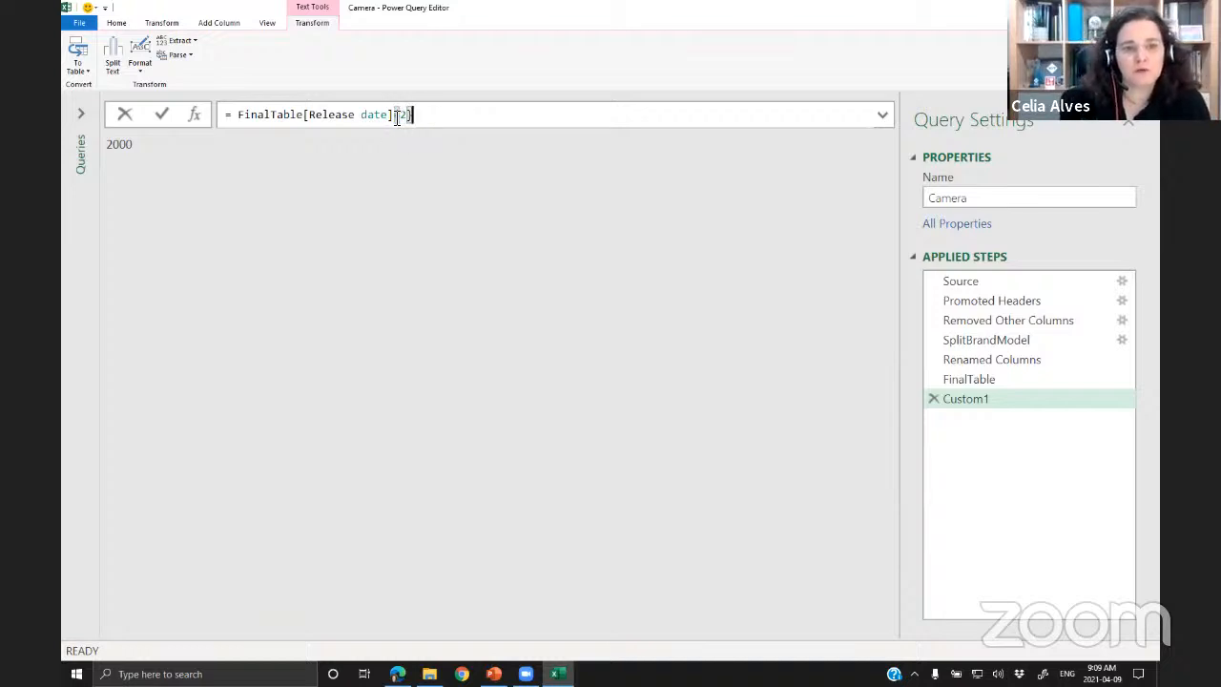
# - Copy the [Release date] reference and remove it from the Custom1 formula, leaving = FinalTable{2}
pyautogui.moveTo(397, 116); pyautogui.dragTo(303, 115)
pyautogui.hotkey('ctrl', 'c')
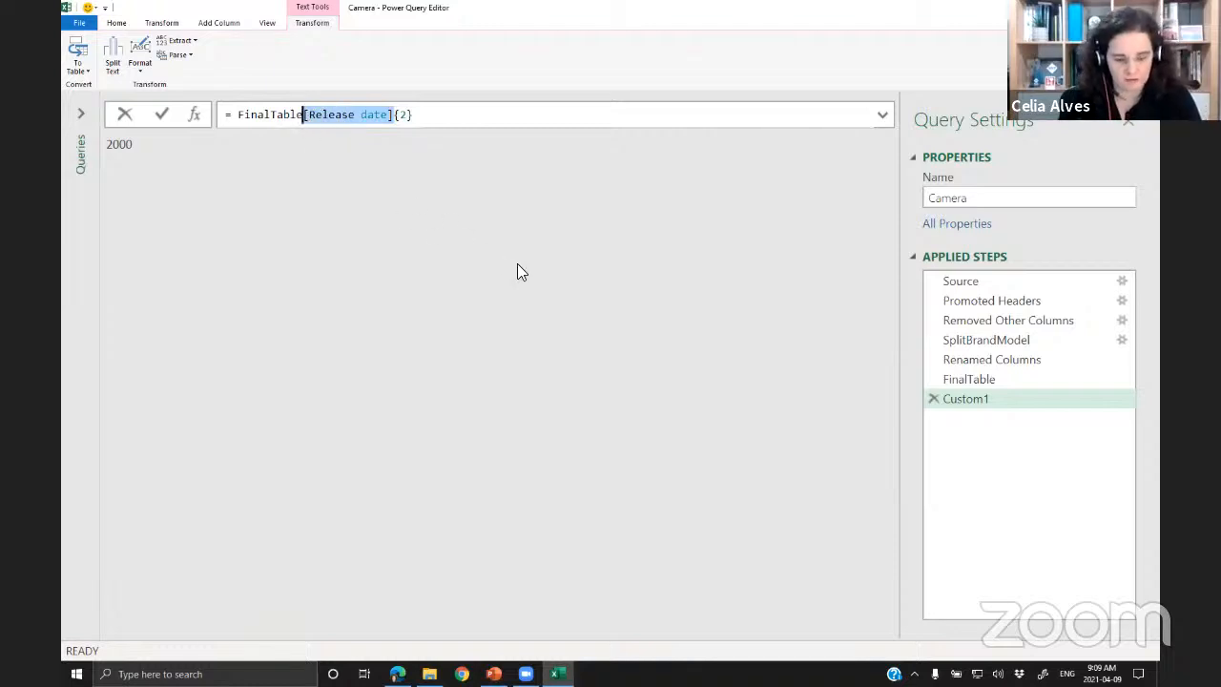
pyautogui.press('BackSpace')
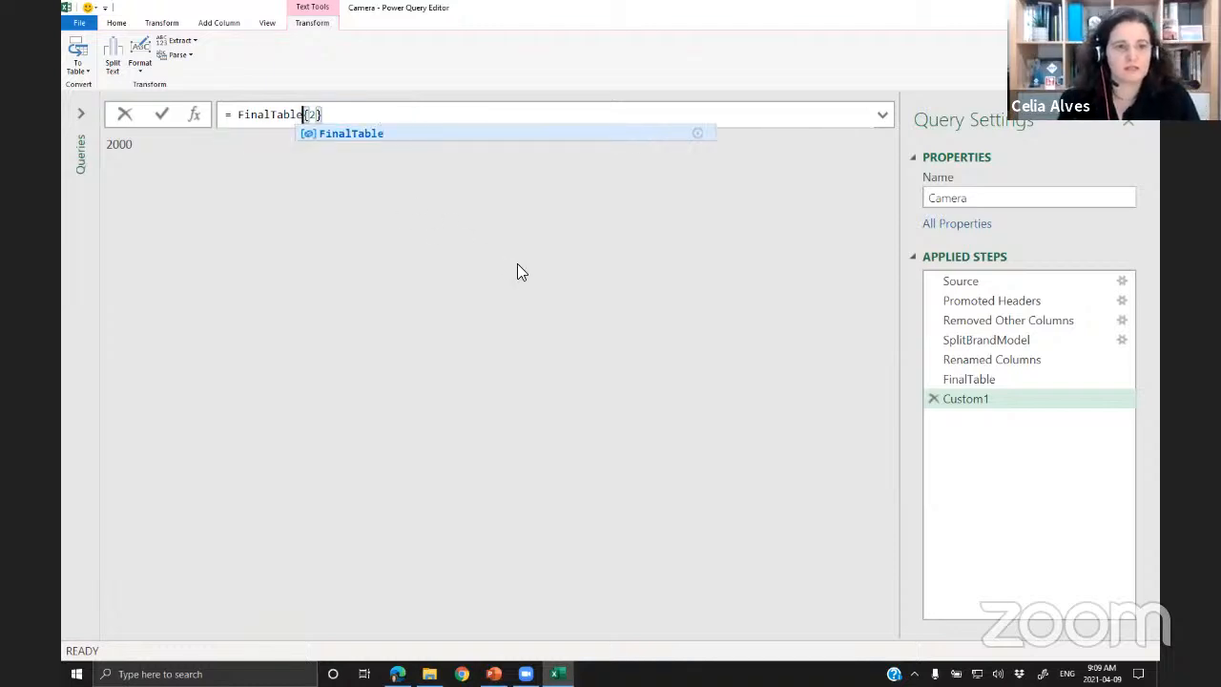
pyautogui.click(410, 110)
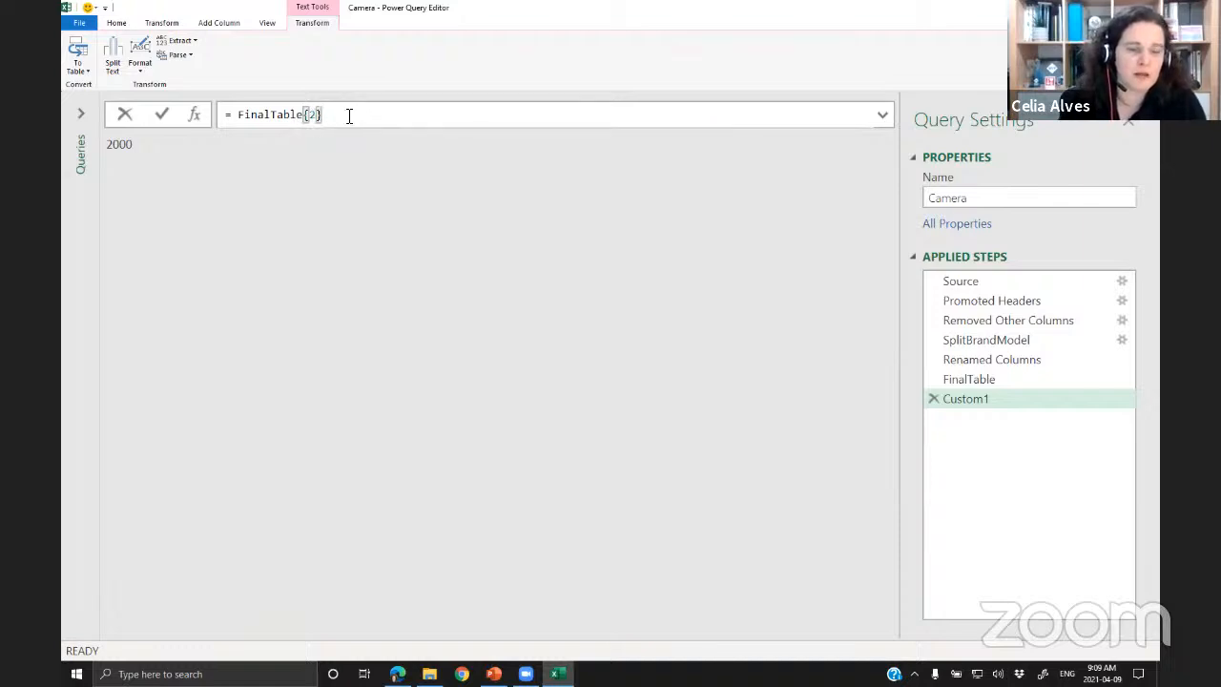
pyautogui.press('Return')
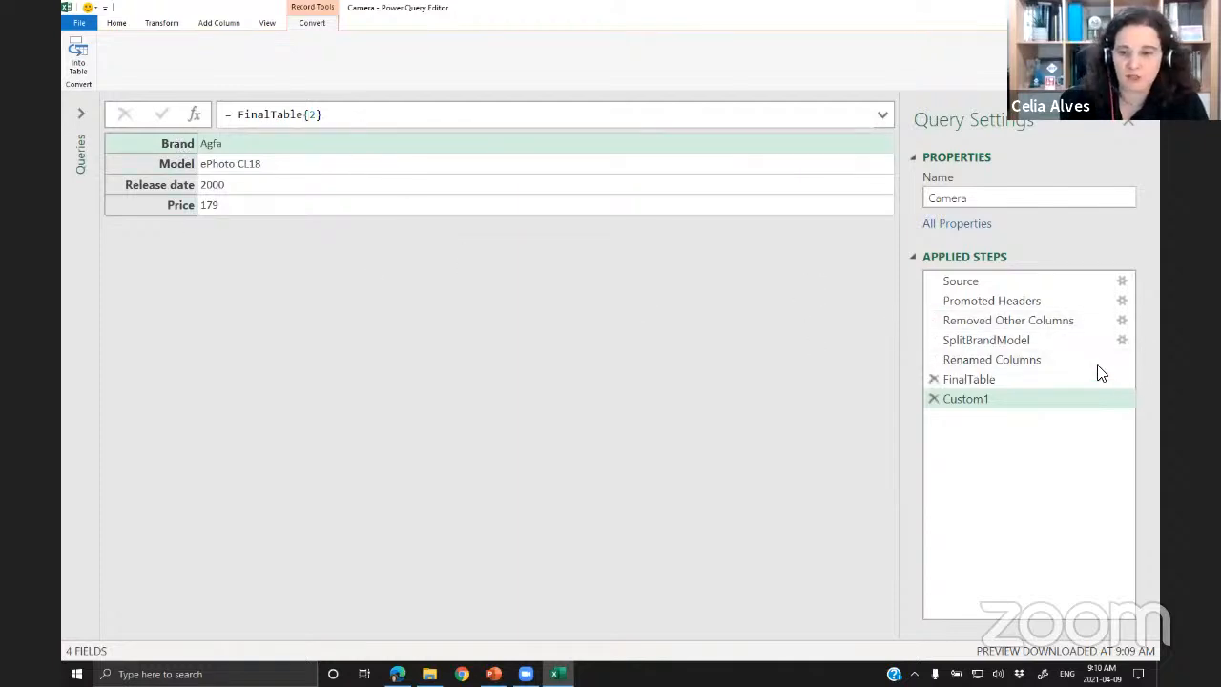
# - Inspect the third row in the FinalTable step and compare it with the record that {2} returns in Custom1
pyautogui.click(1002, 378)
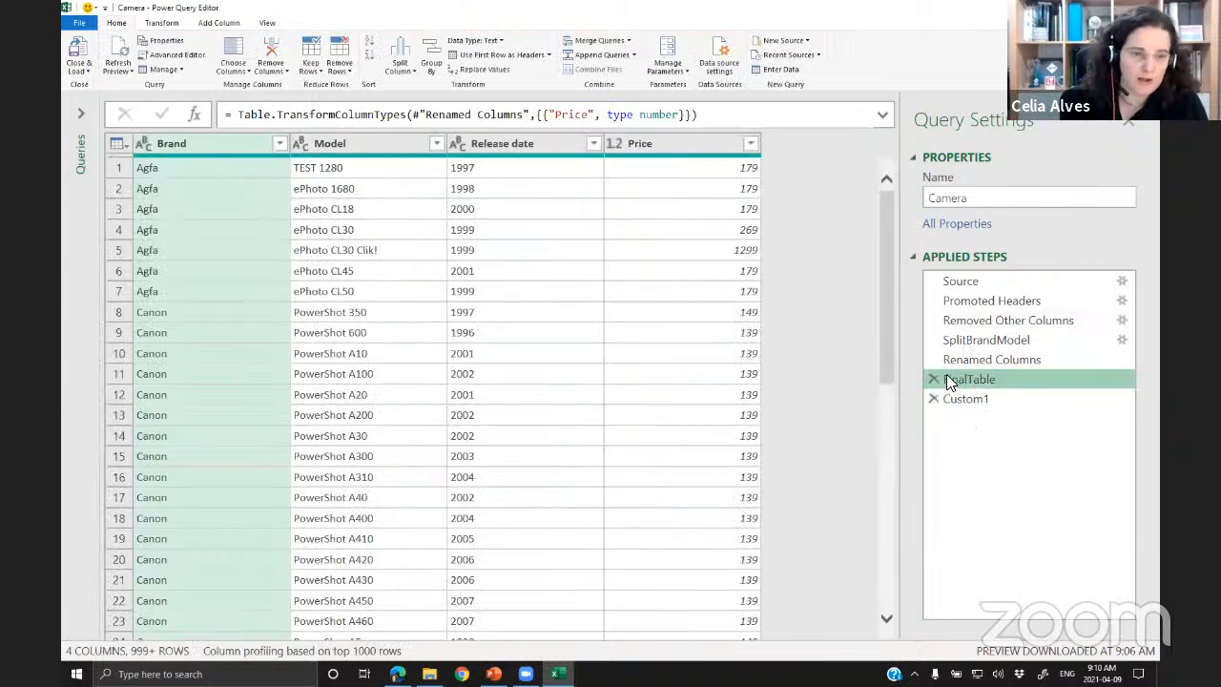
pyautogui.click(116, 209)
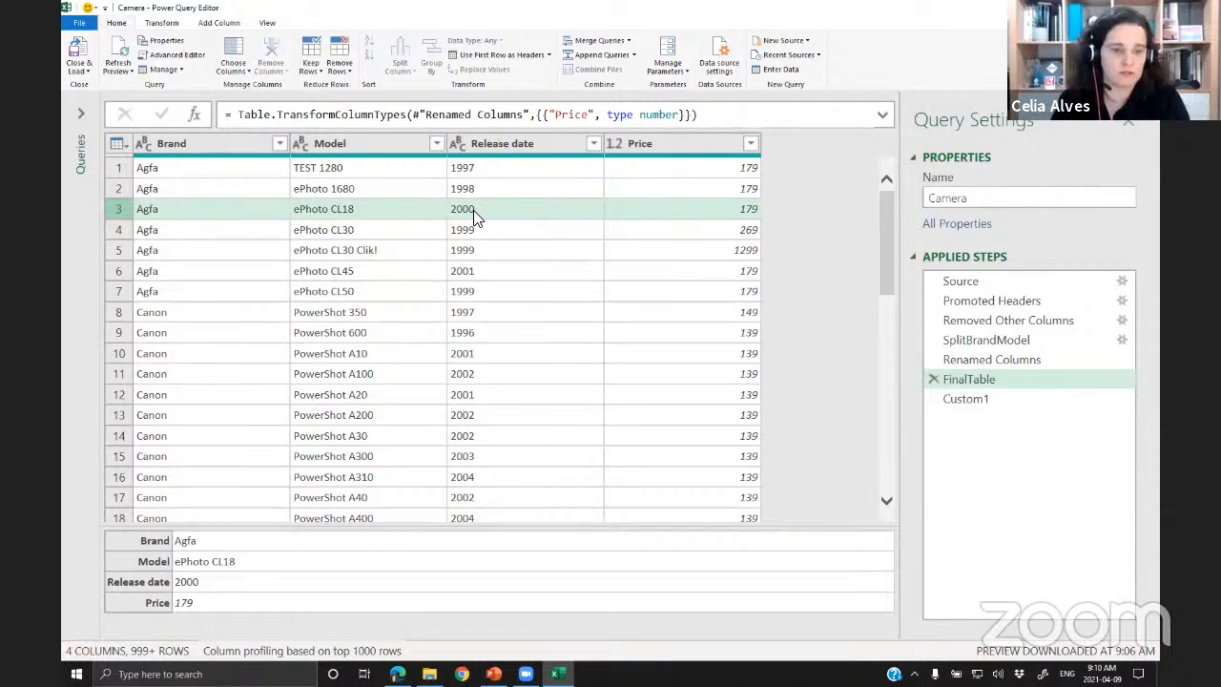
pyautogui.click(986, 404)
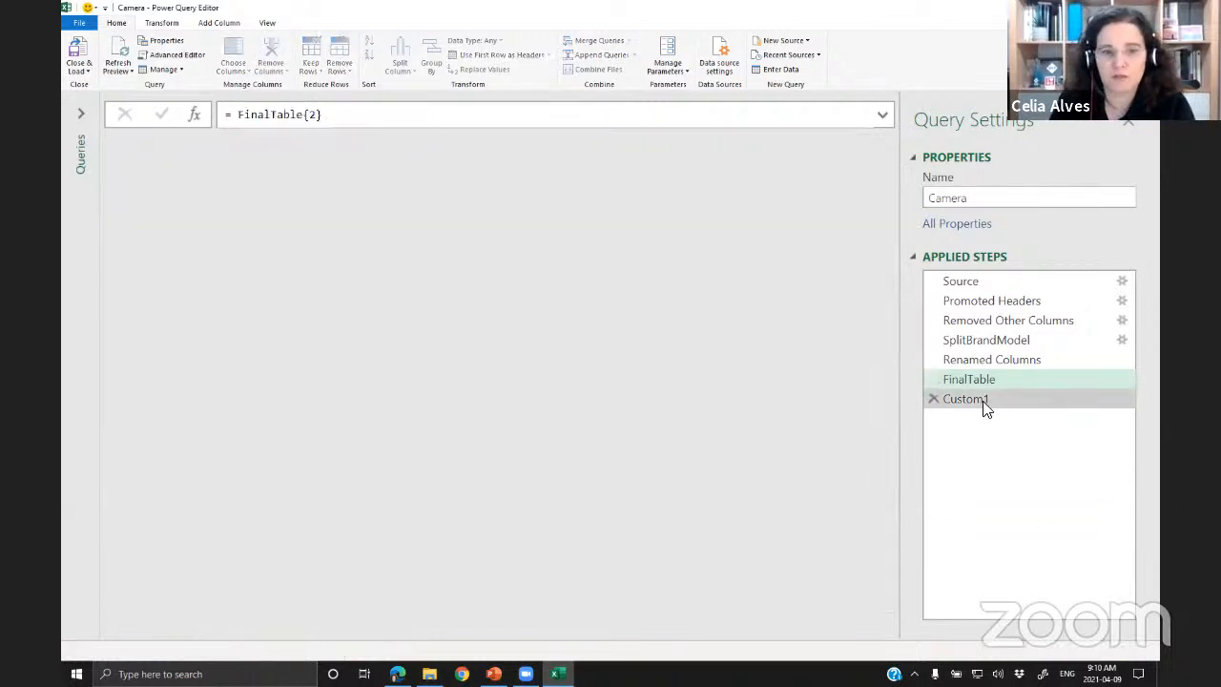
pyautogui.click(239, 114)
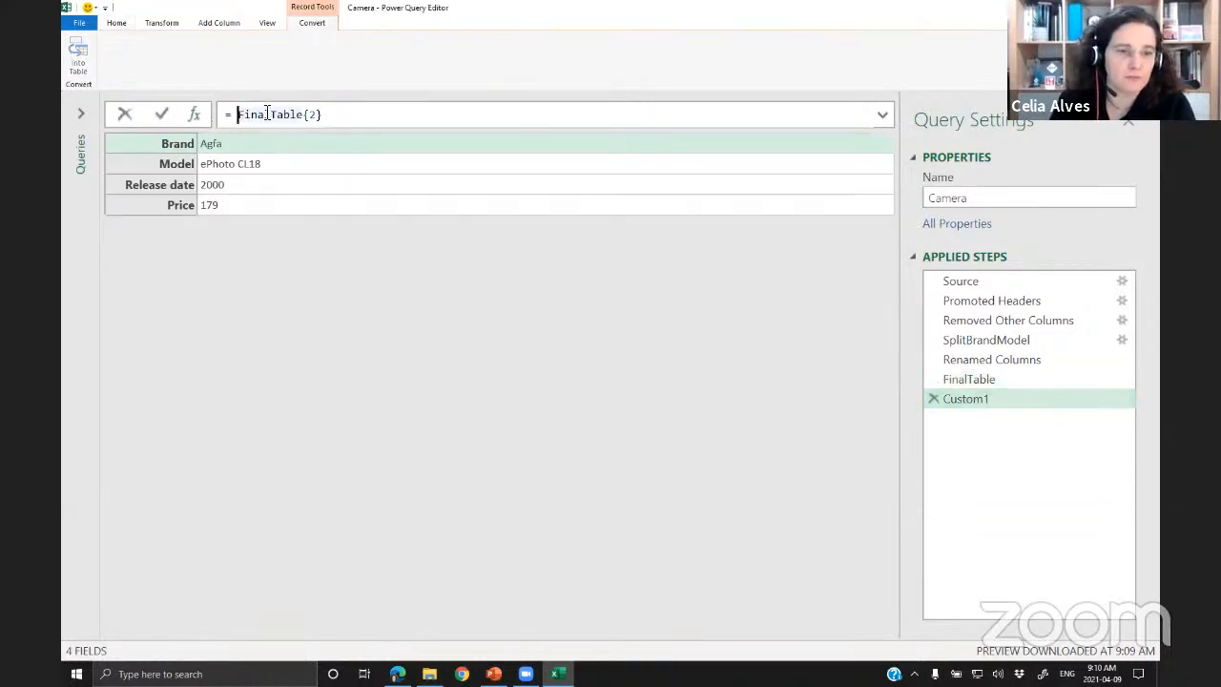
pyautogui.moveTo(303, 115); pyautogui.dragTo(326, 116)
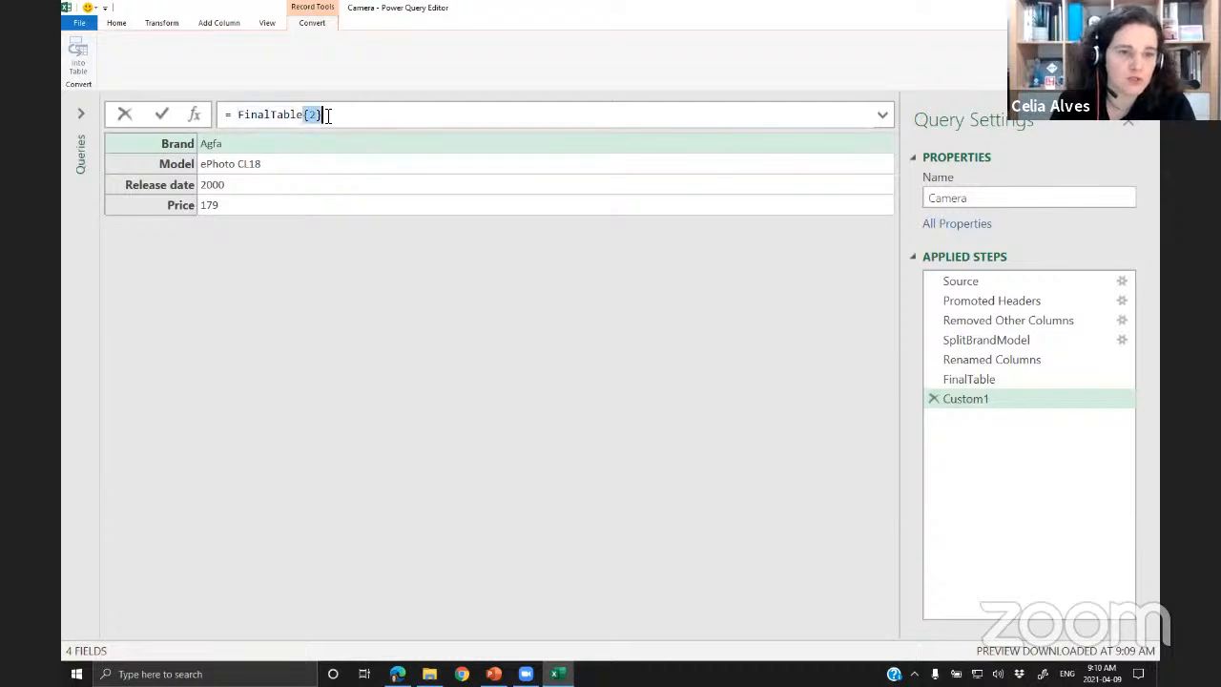
# - Append the copied column reference to the Custom1 formula, making it = FinalTable{2}[Release date]
pyautogui.click(335, 115)
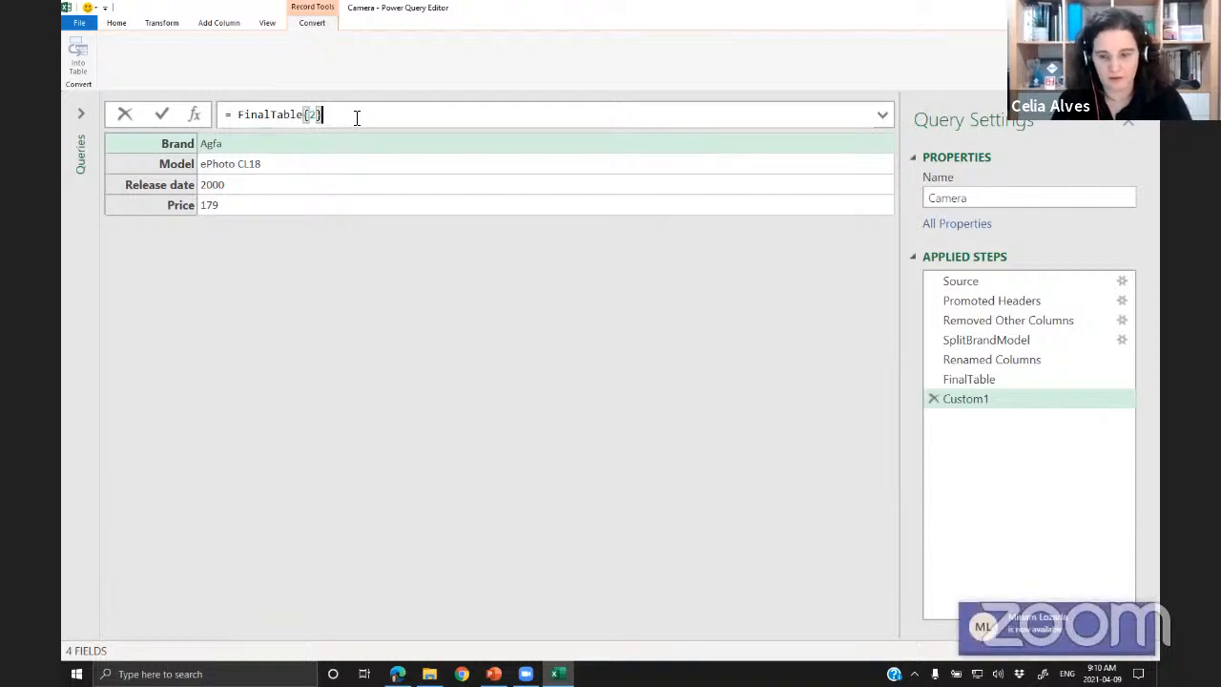
pyautogui.hotkey('ctrl', 'v')
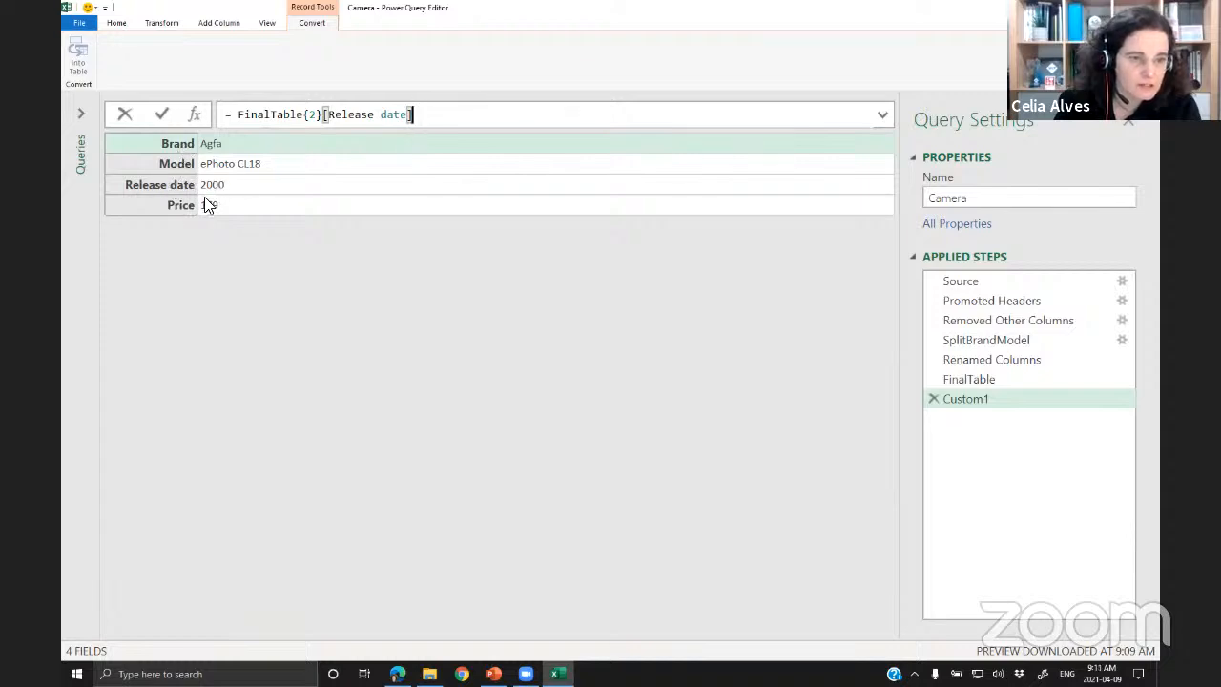
pyautogui.press('Return')
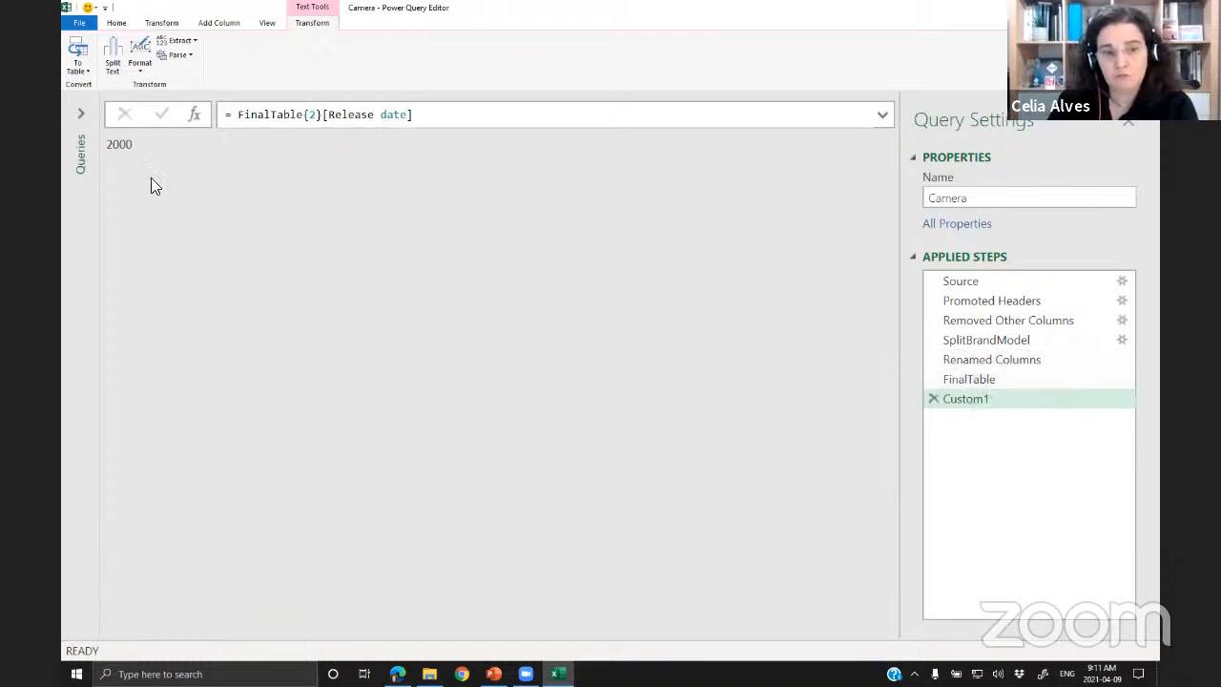
# - Close the Power Query Editor and discard the query changes
pyautogui.click(118, 24)
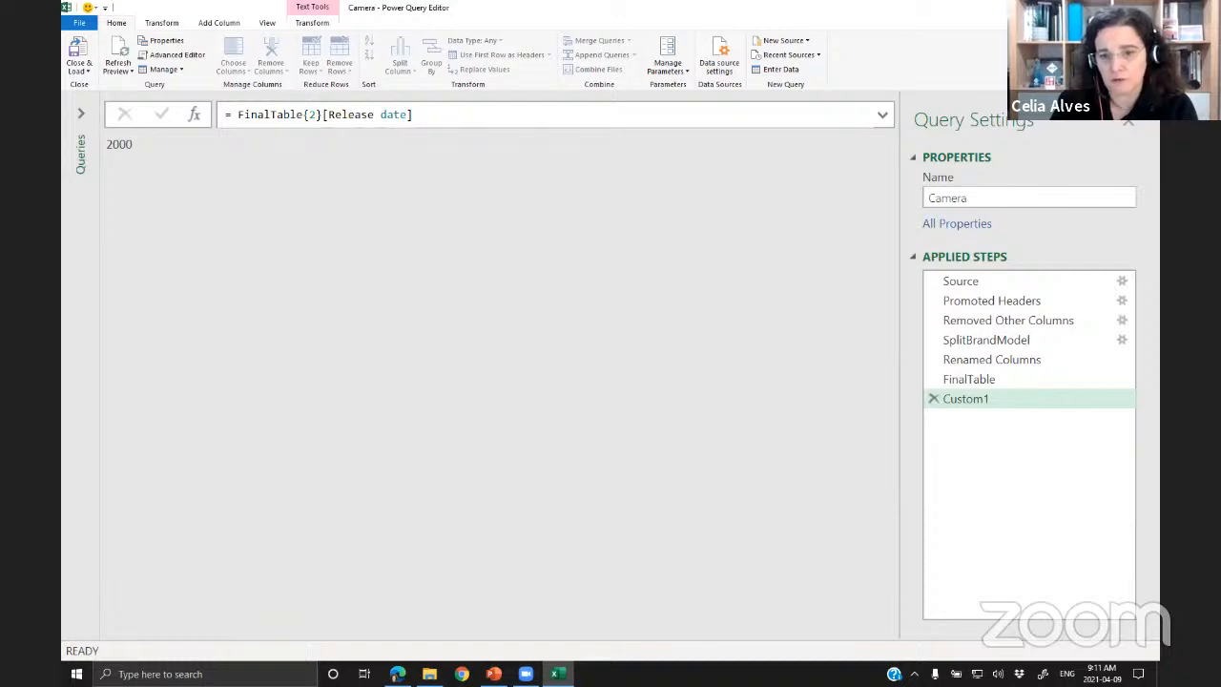
pyautogui.click(1143, 7)
pyautogui.click(675, 354)
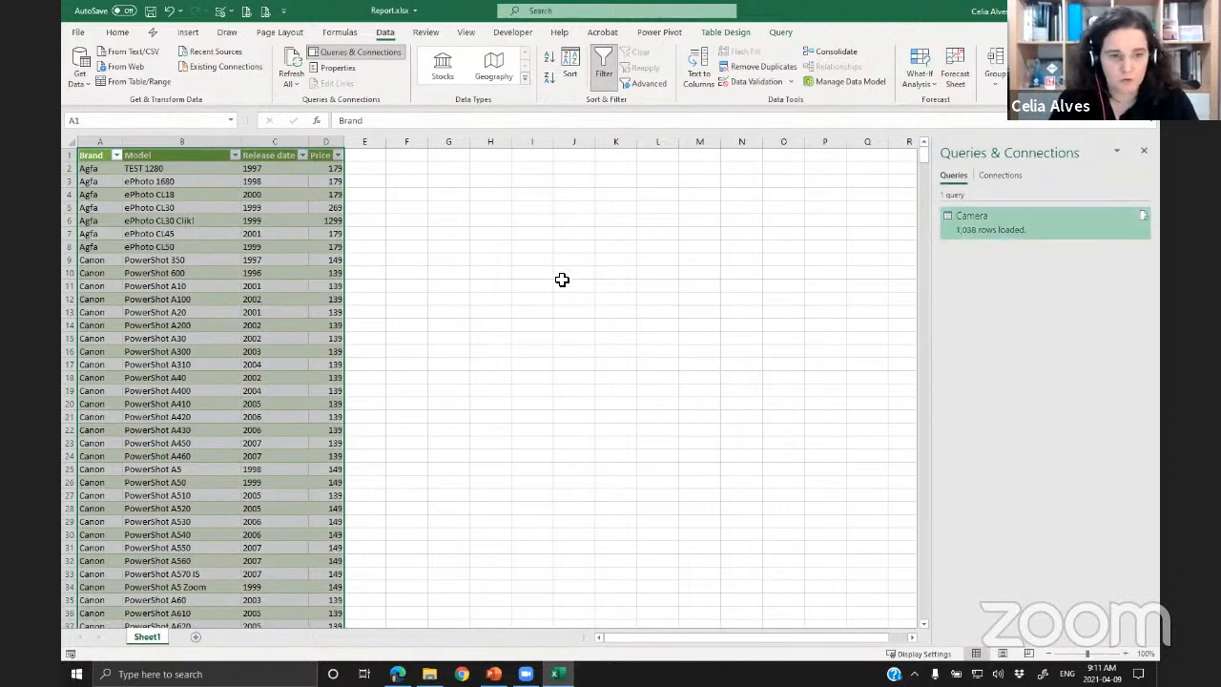
# - Close the Report.xlsx workbook with its changes saved, and go back to the PPBC folder
pyautogui.keyDown('ctrl'); pyautogui.scroll(1, 561, 277); pyautogui.keyUp('ctrl')
pyautogui.keyDown('ctrl'); pyautogui.scroll(1, 560, 279); pyautogui.keyUp('ctrl')
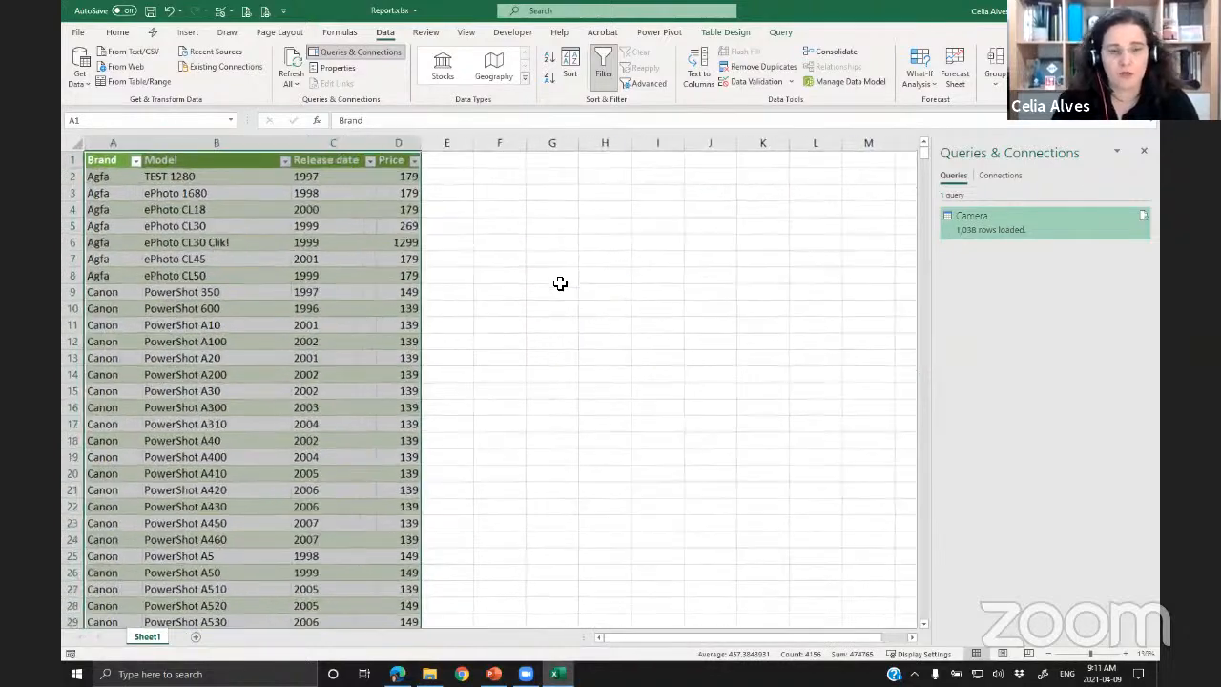
pyautogui.click(556, 314)
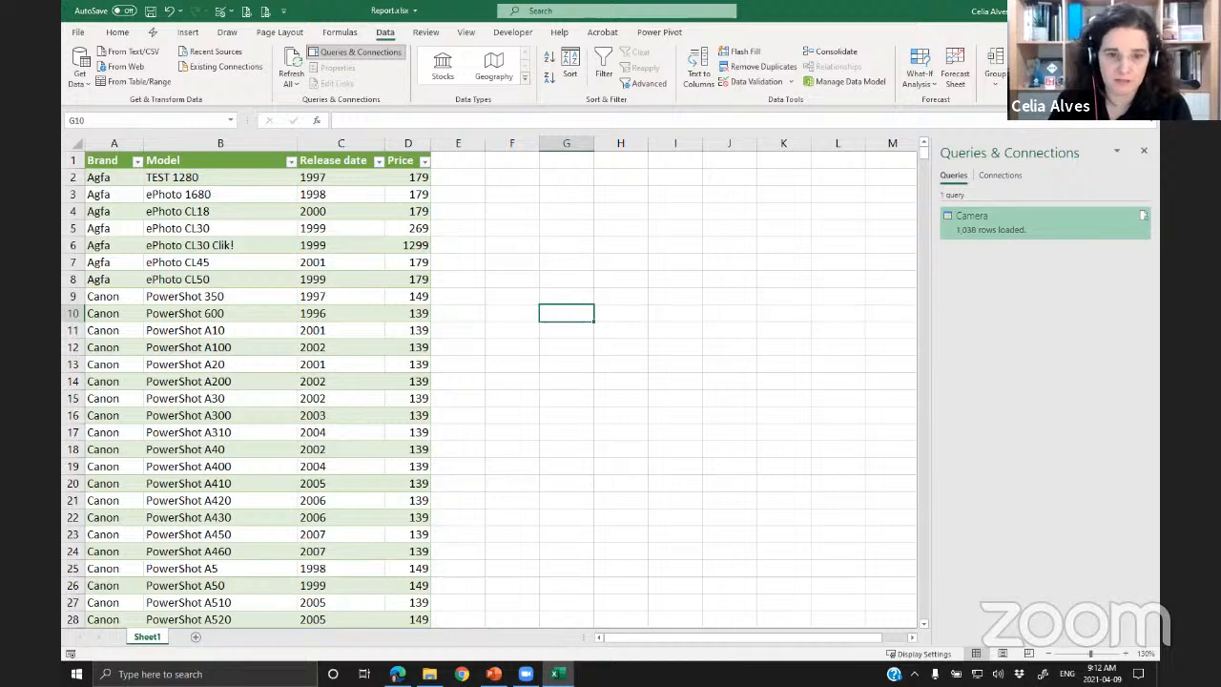
pyautogui.click(1146, 11)
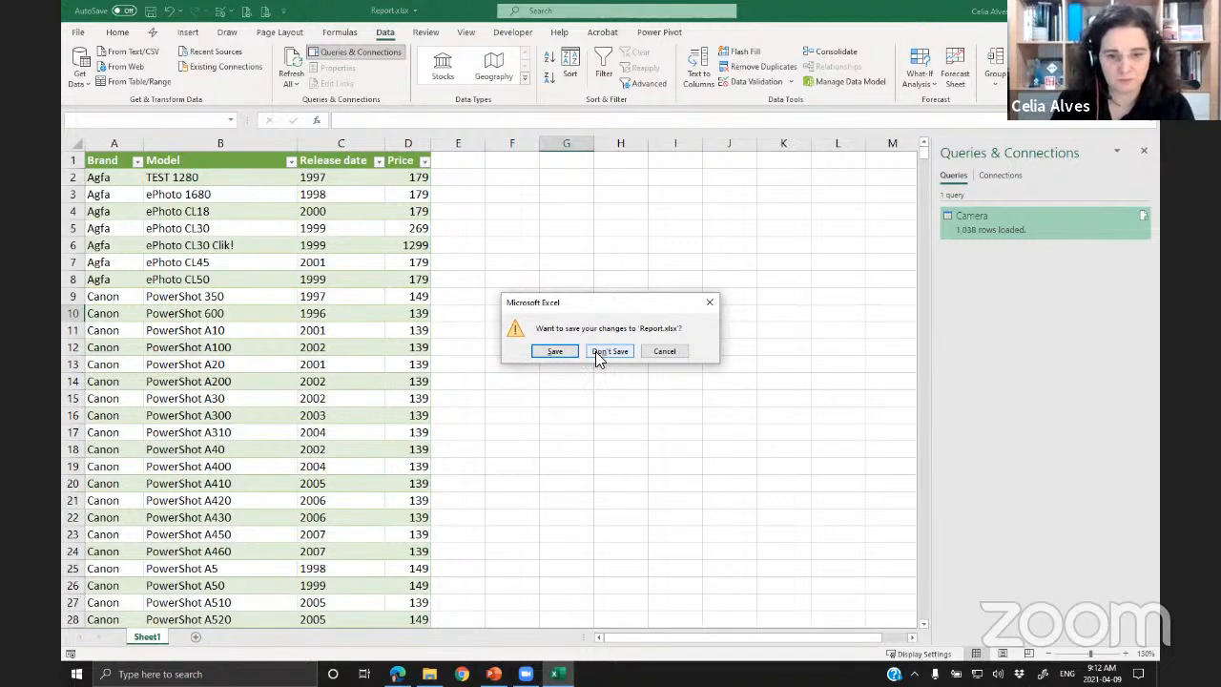
pyautogui.click(554, 352)
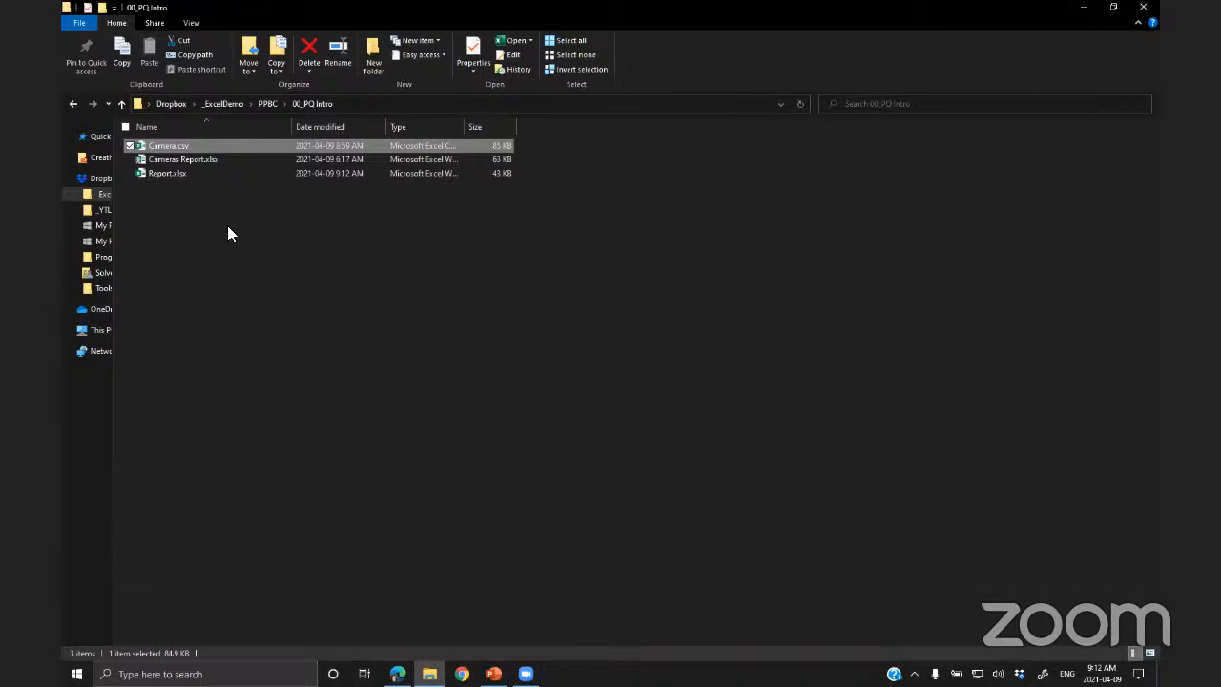
pyautogui.click(273, 293)
pyautogui.click(268, 103)
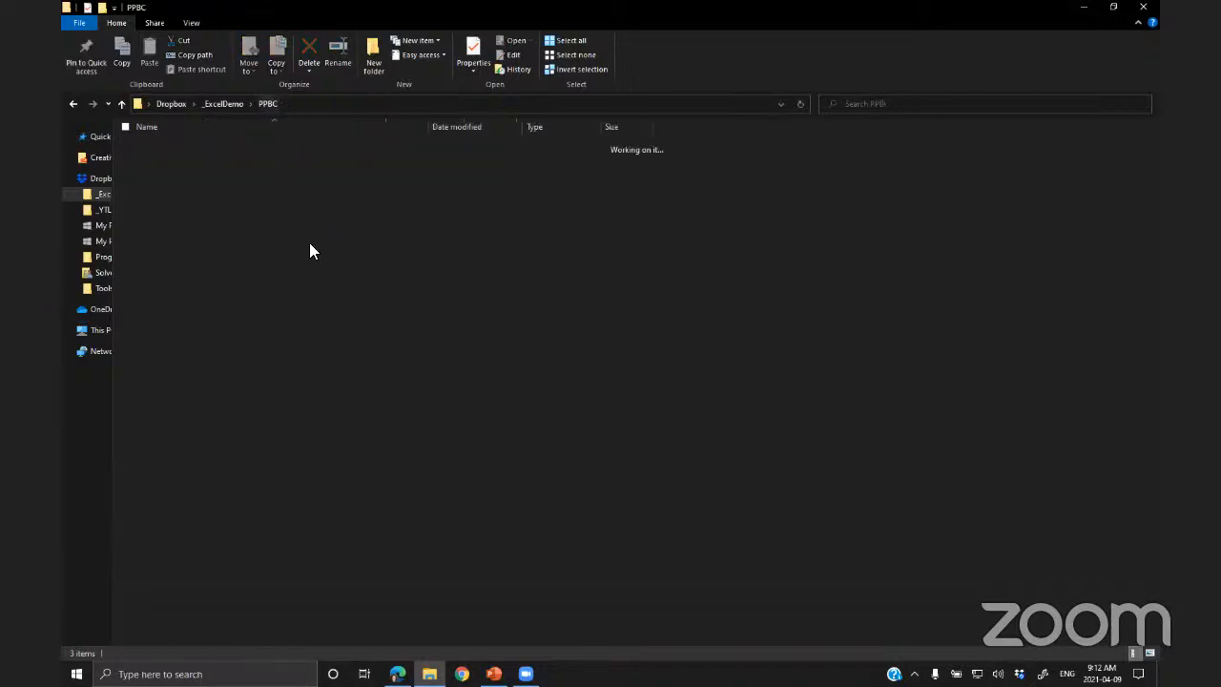
# - Switch to PowerPoint and present the slide "00. Example of Query and M code generated"
pyautogui.click(493, 674)
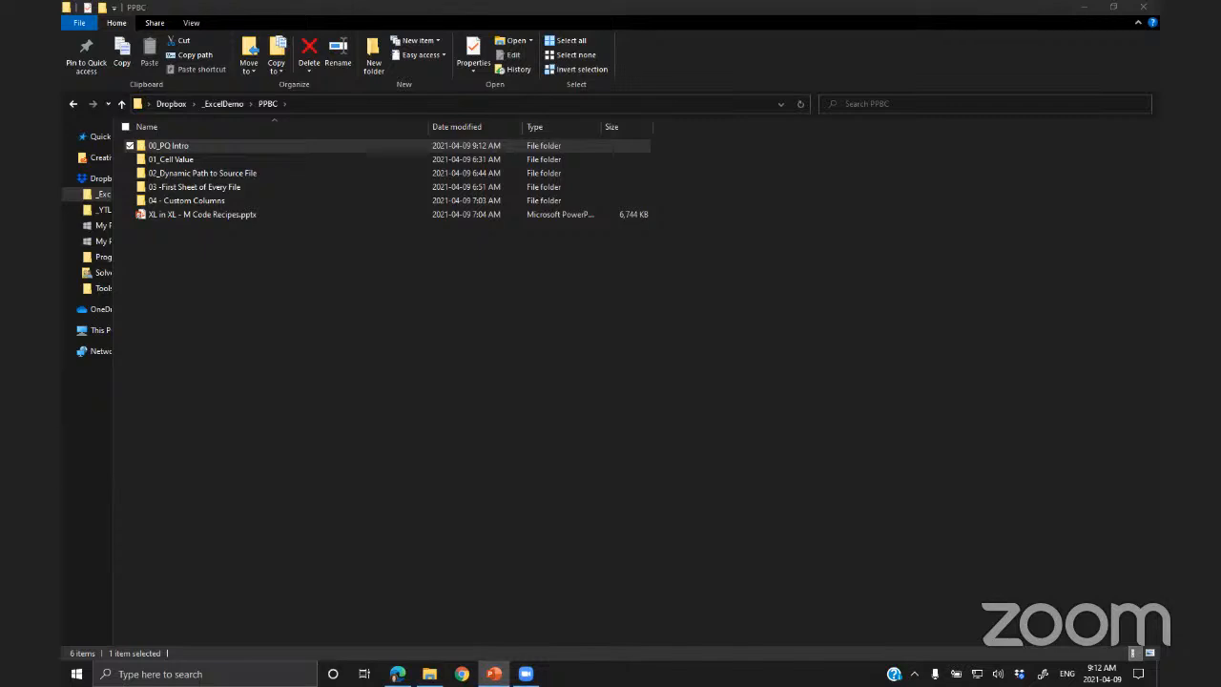
pyautogui.hotkey('shift', 'F5')
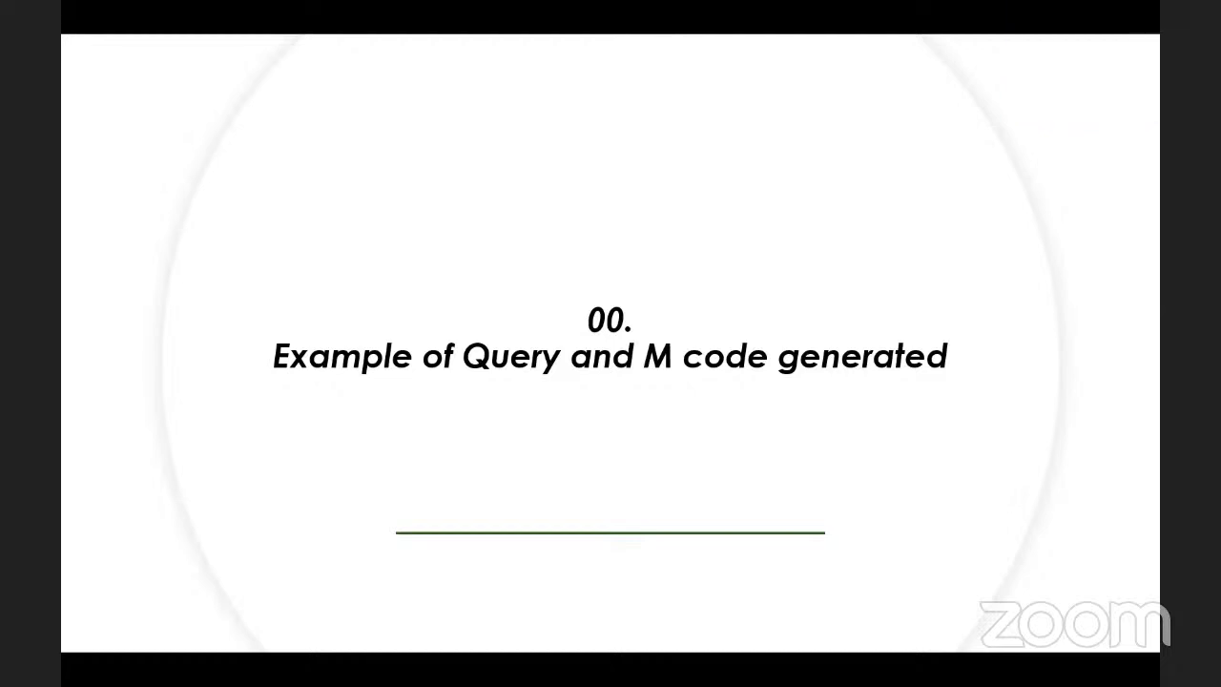
pyautogui.press('Right')
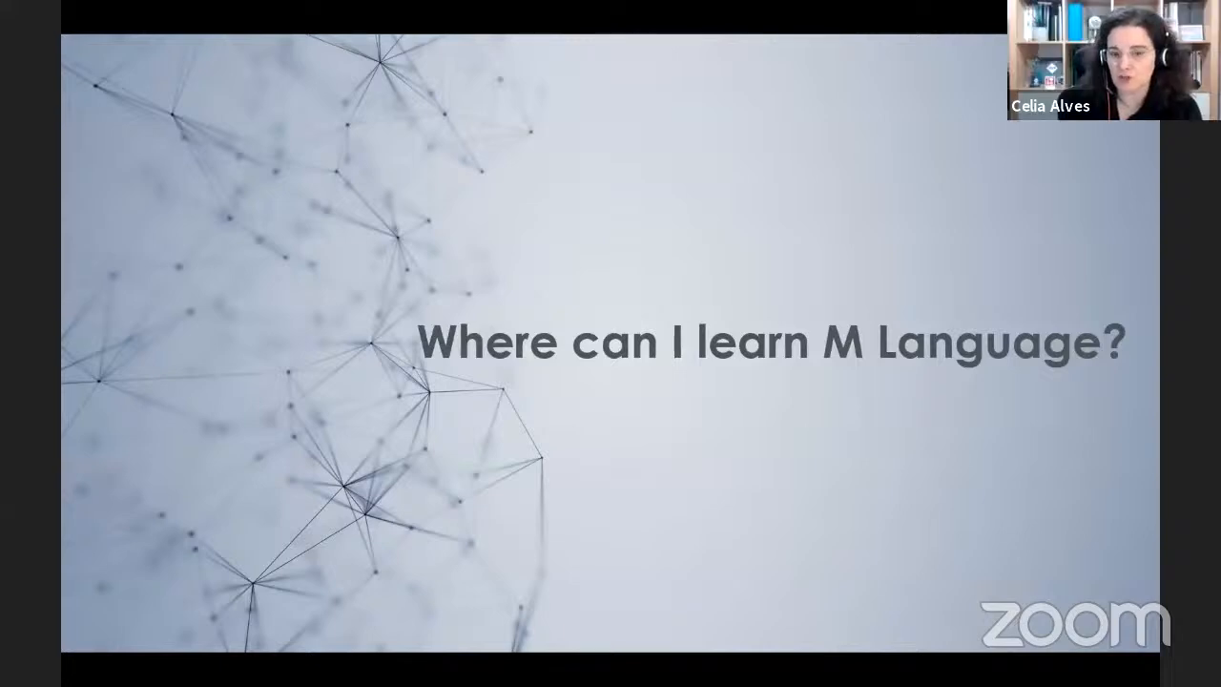
pyautogui.press('Left')
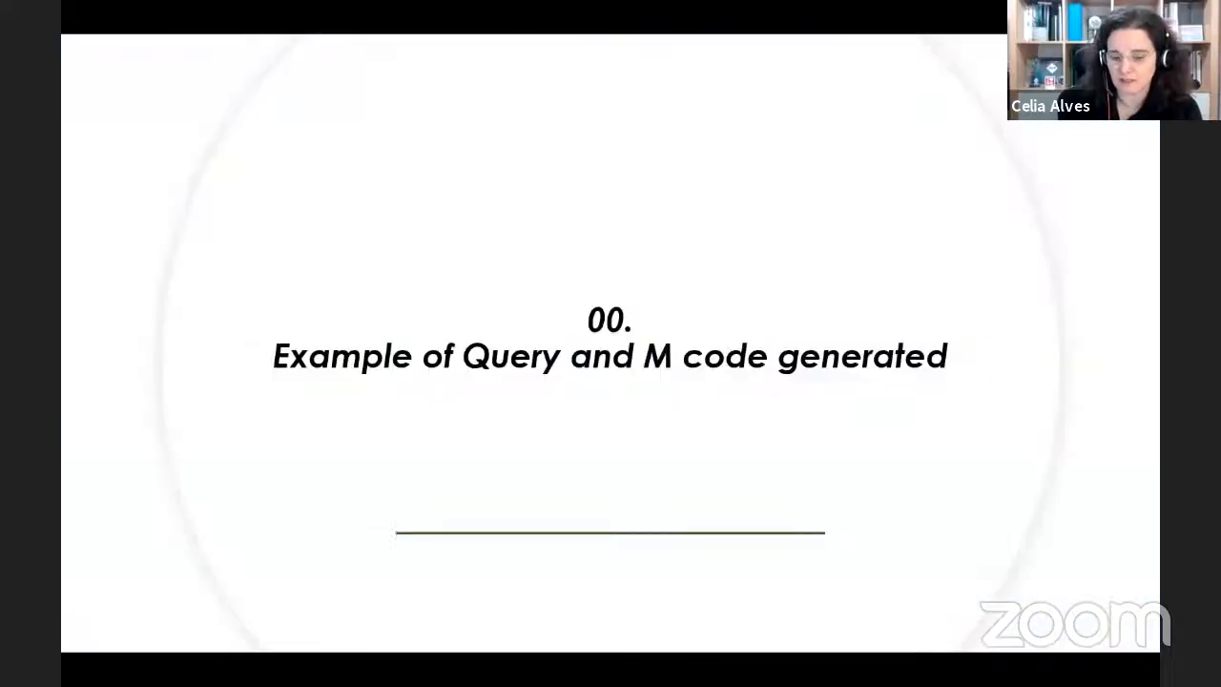
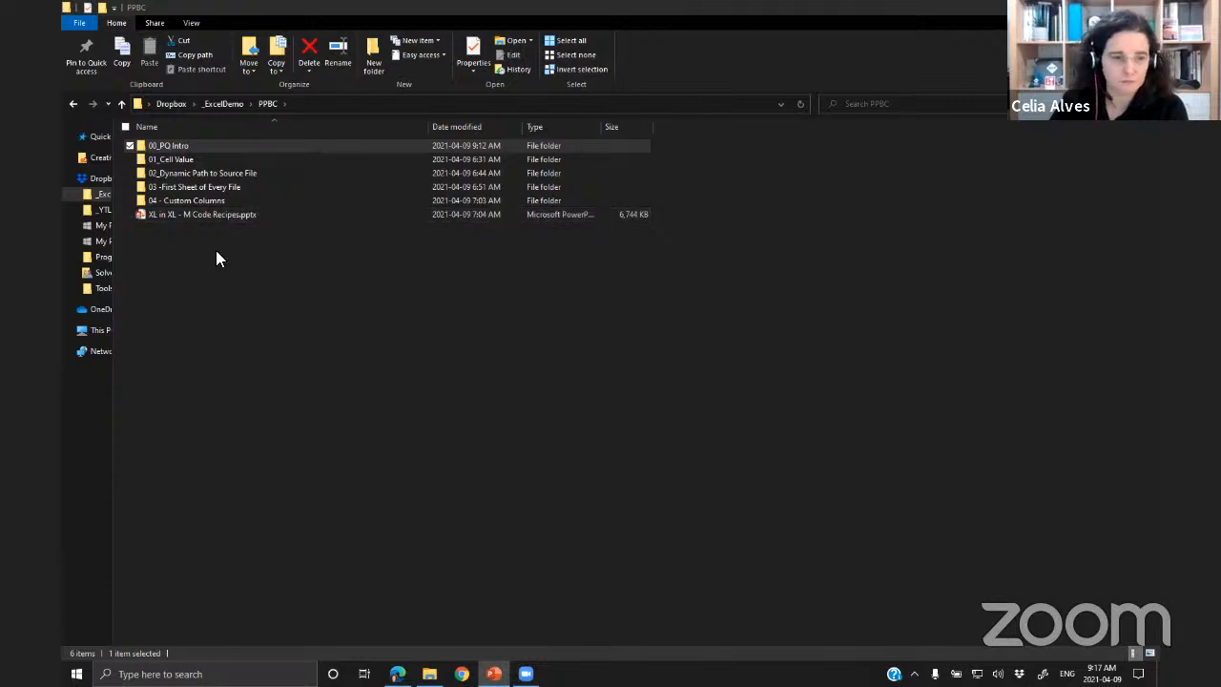
# - Open the 01_Cell Value folder inside PPBC in File Explorer
pyautogui.click(167, 161)
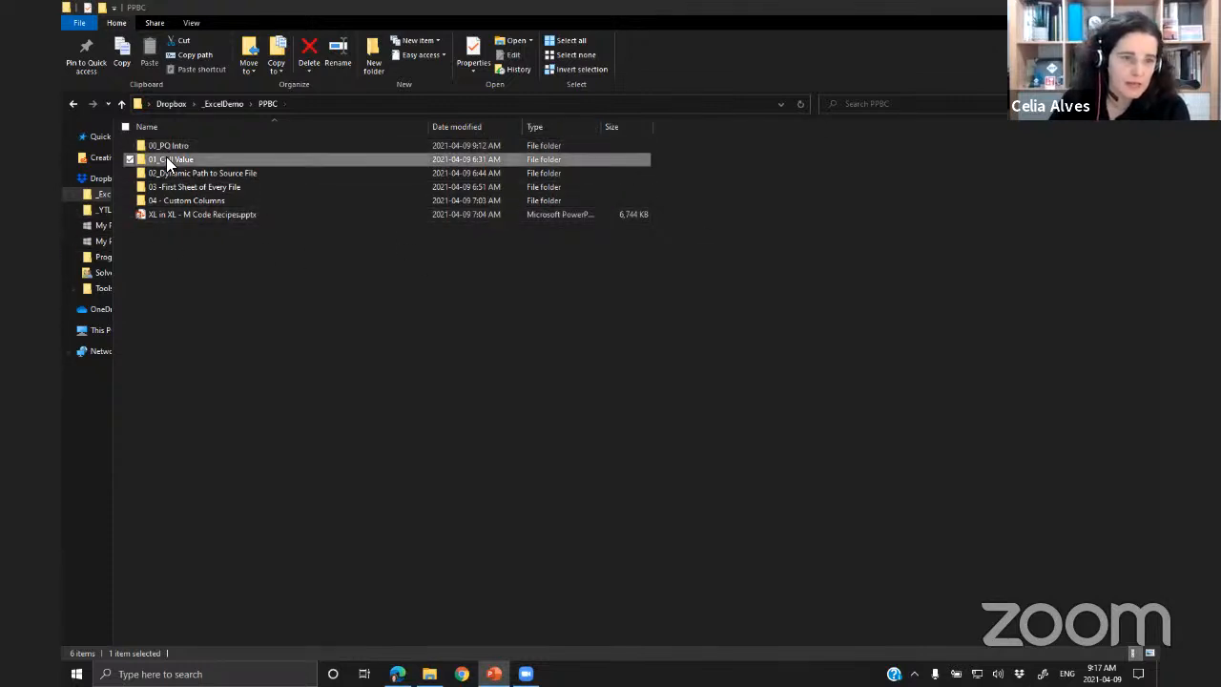
pyautogui.doubleClick(167, 160)
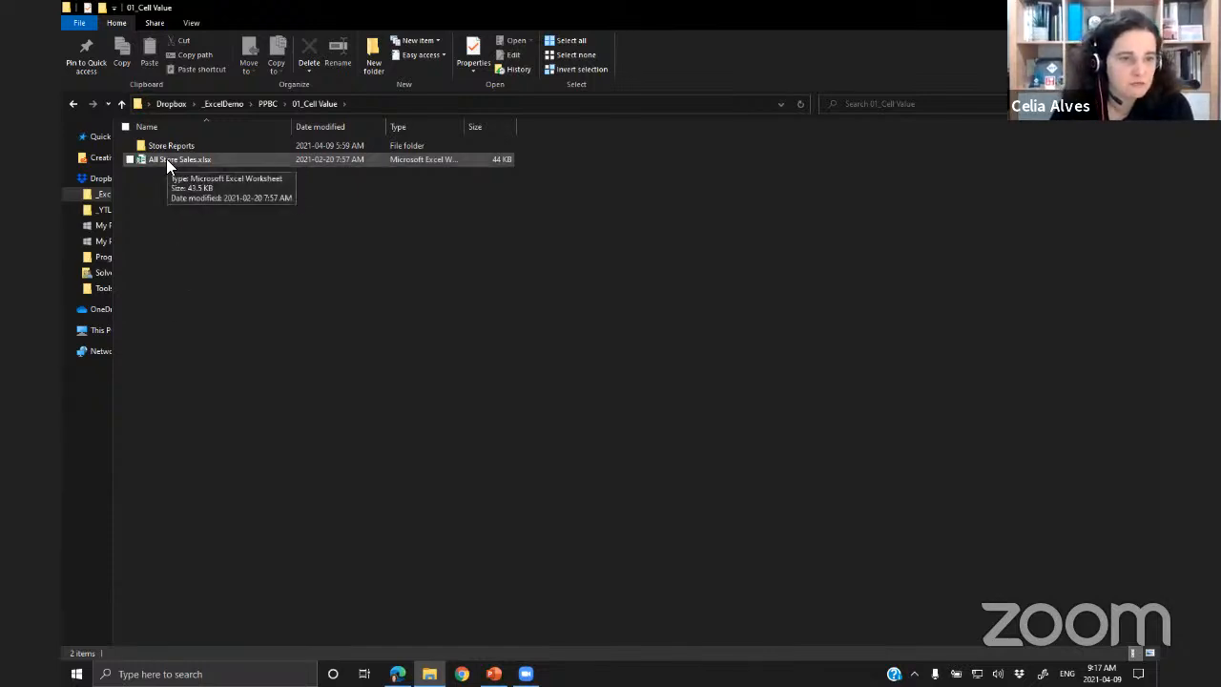
# - Inspect the CSV files in the Store Reports folder and its full folder path
pyautogui.click(188, 145)
pyautogui.doubleClick(188, 145)
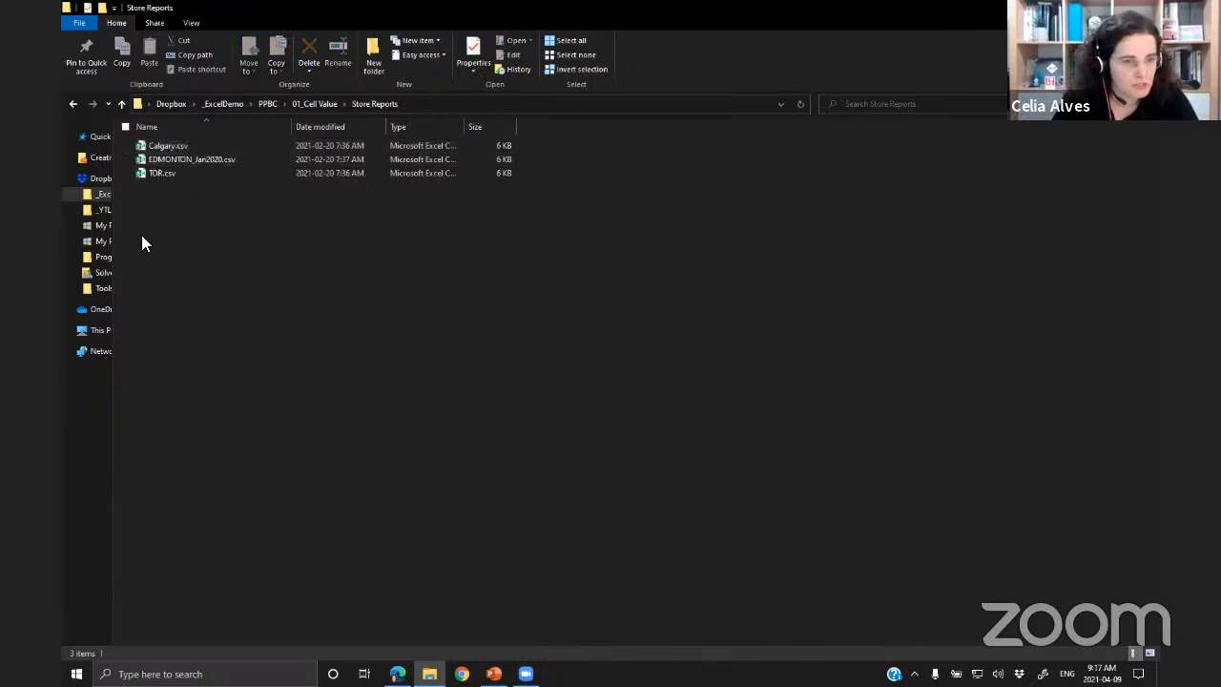
pyautogui.click(292, 103)
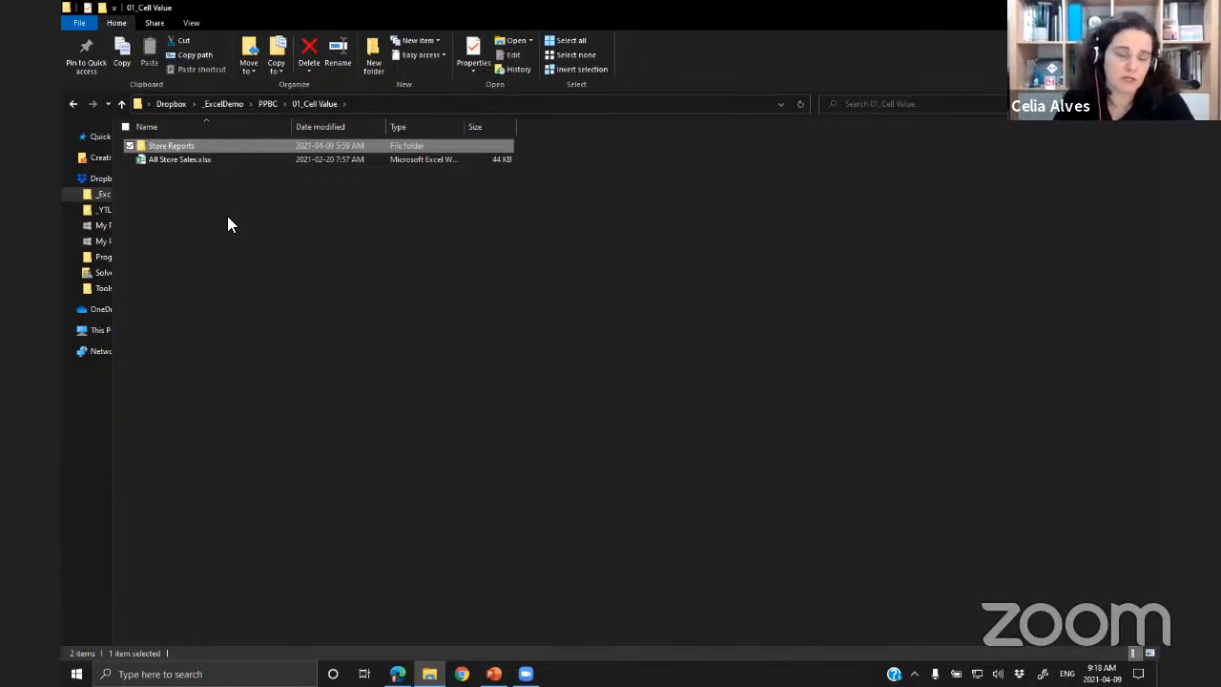
pyautogui.doubleClick(181, 145)
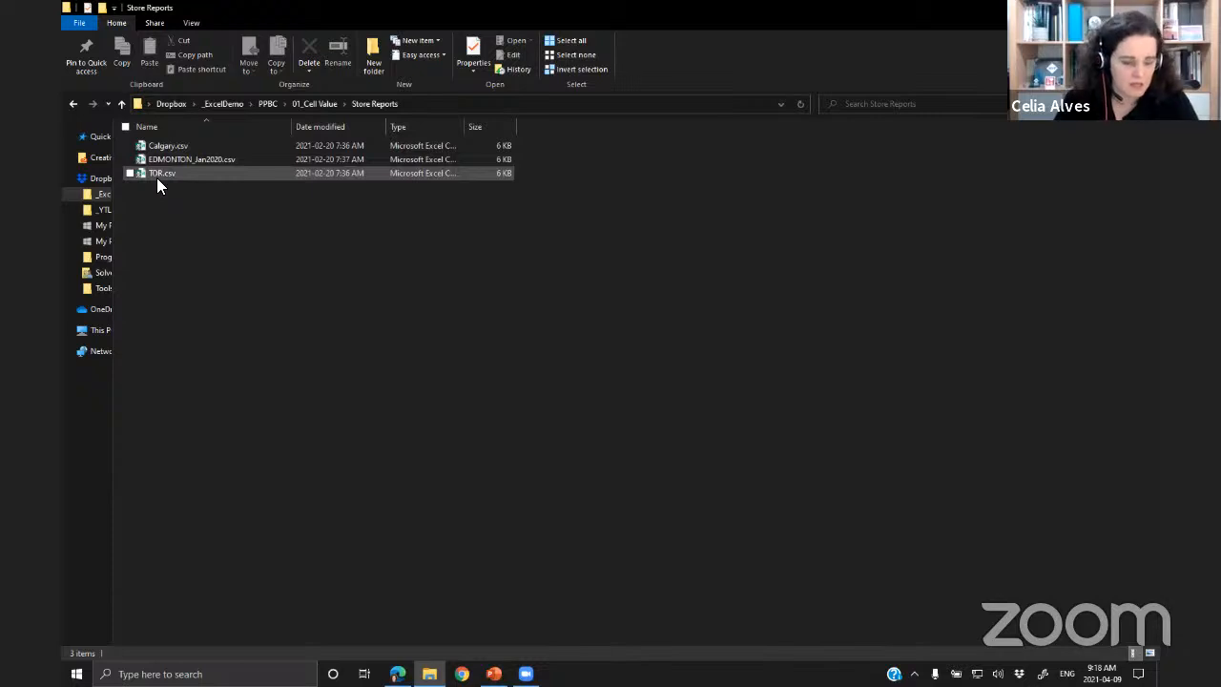
pyautogui.hotkey('alt', 'd')
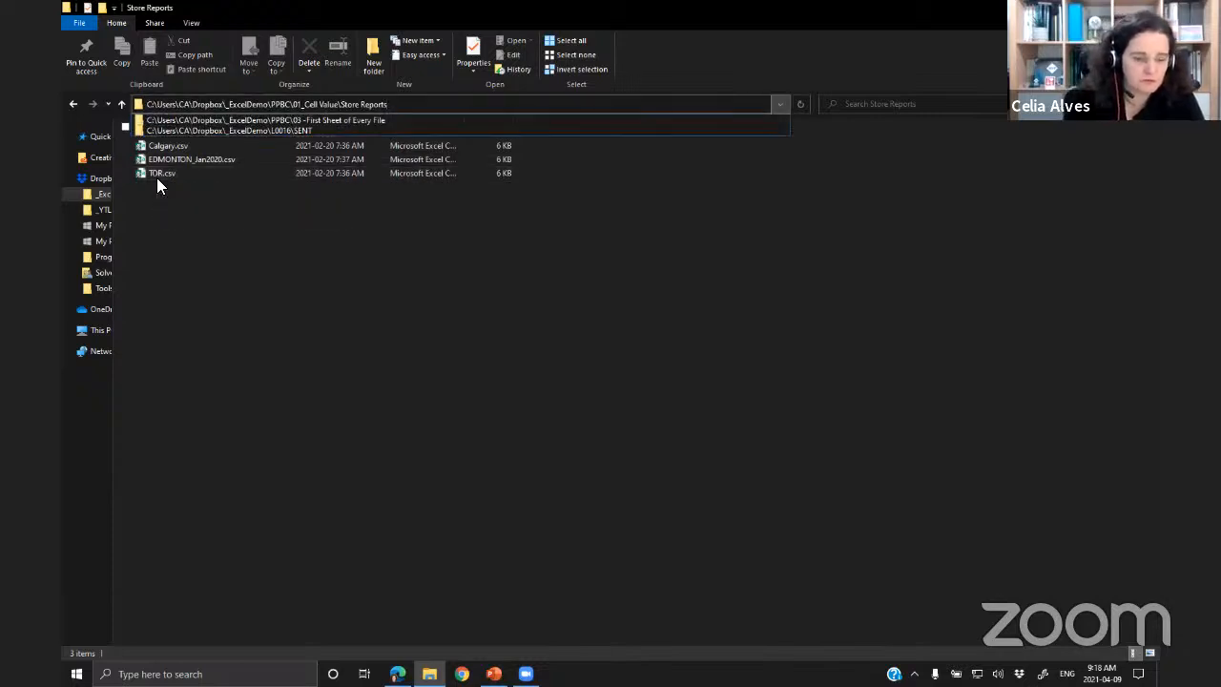
pyautogui.click(166, 227)
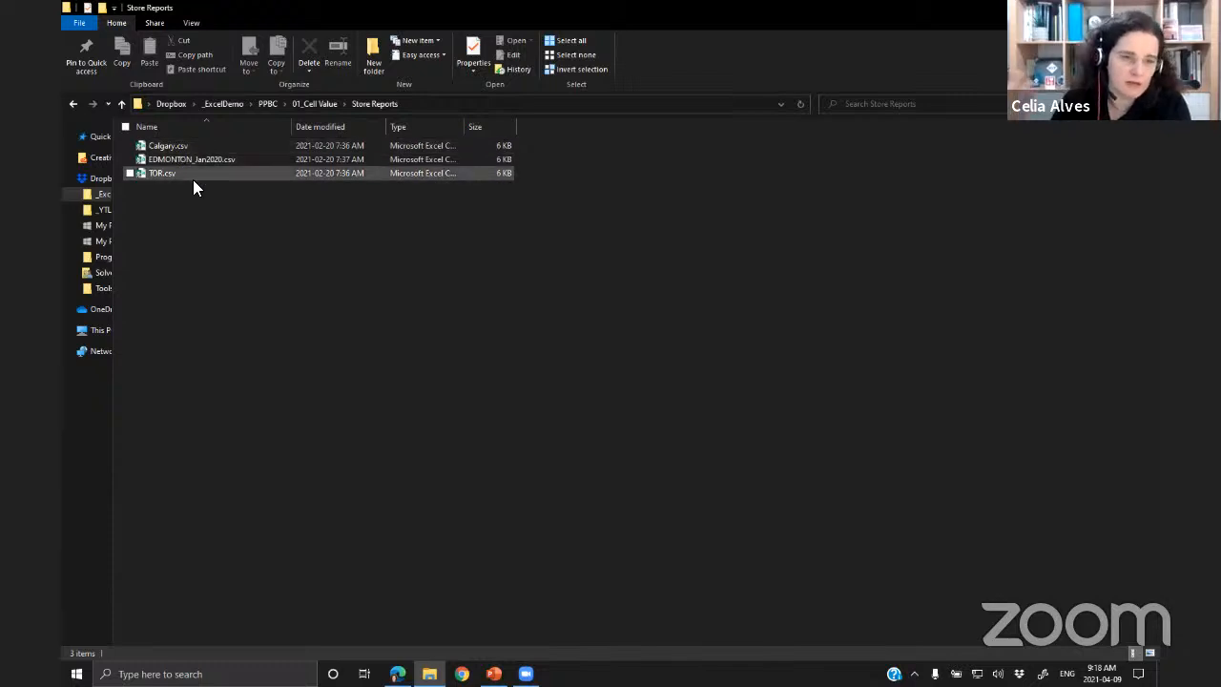
# - Open All Store Sales.xlsx from the 01_Cell Value folder and display its queries and connections at a readable width
pyautogui.click(324, 103)
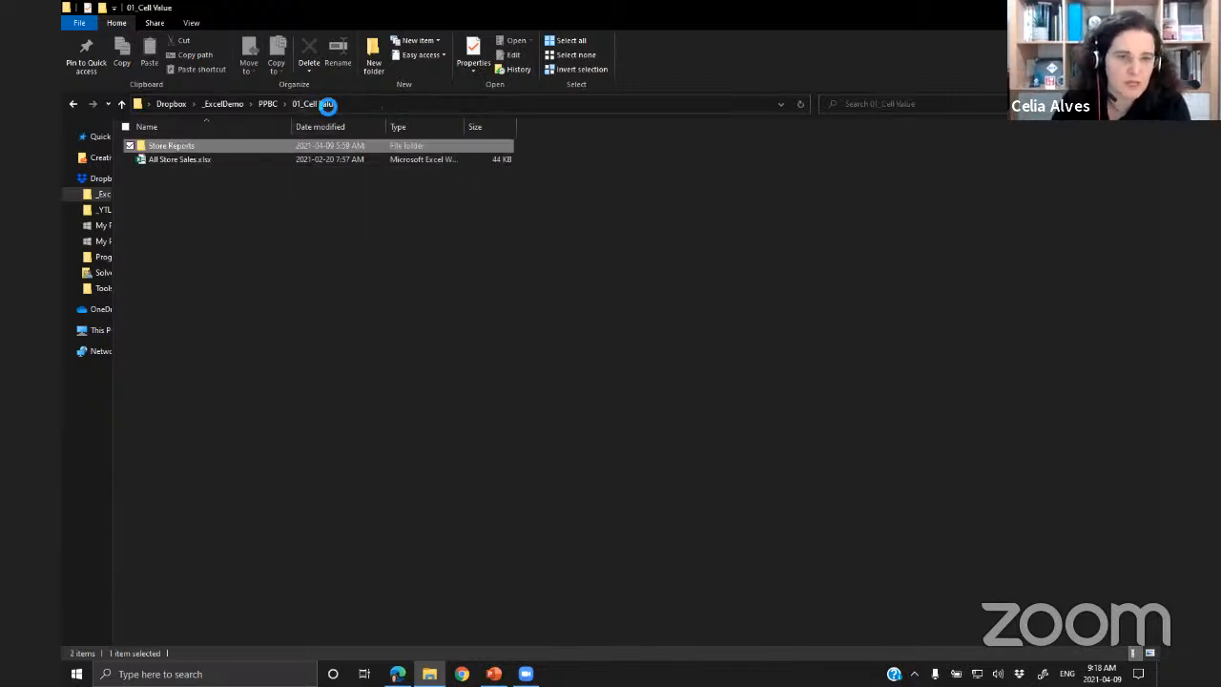
pyautogui.click(180, 165)
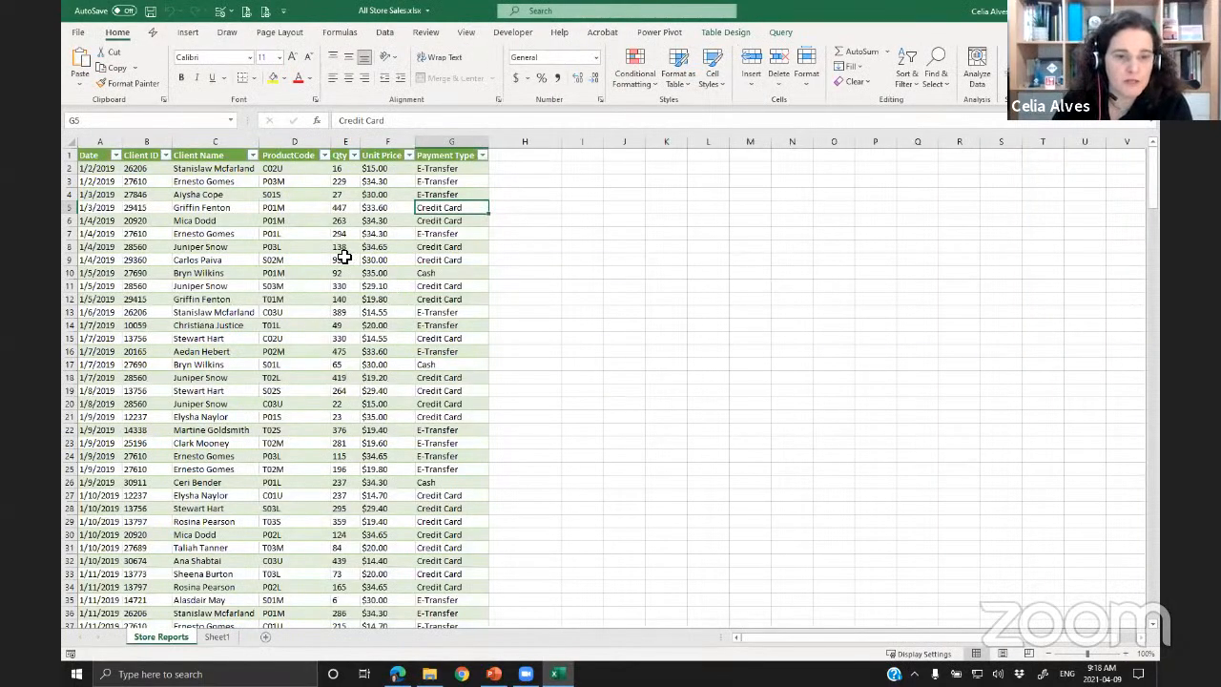
pyautogui.click(385, 33)
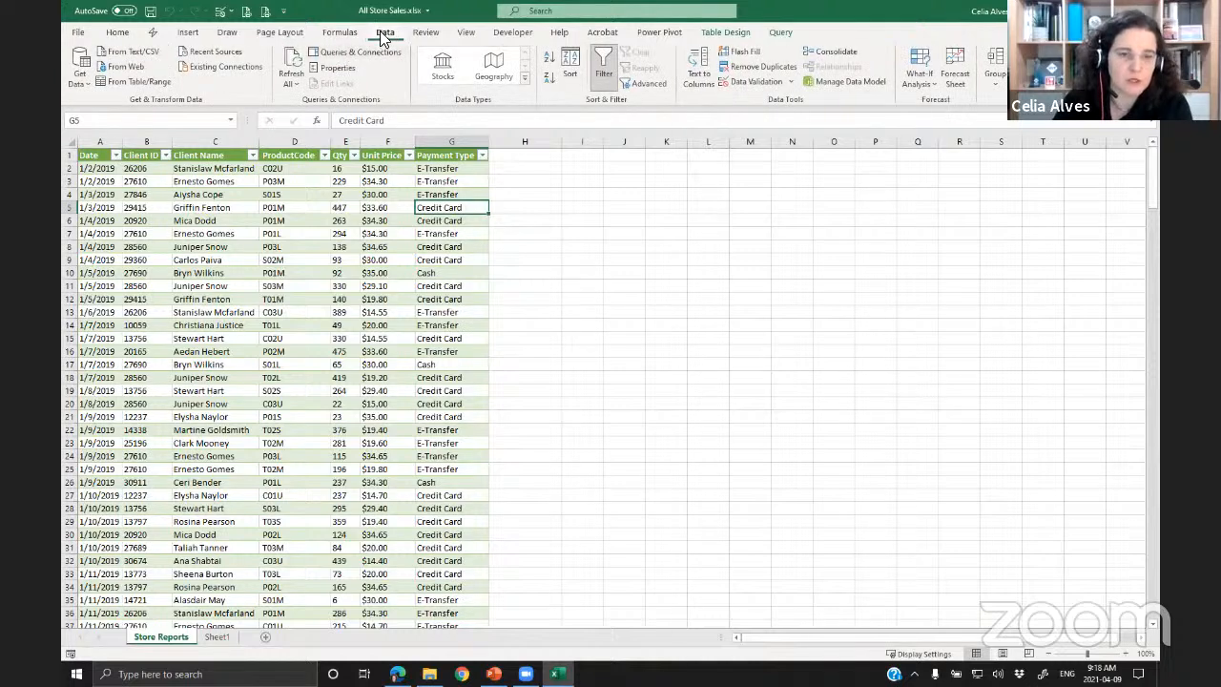
pyautogui.click(366, 53)
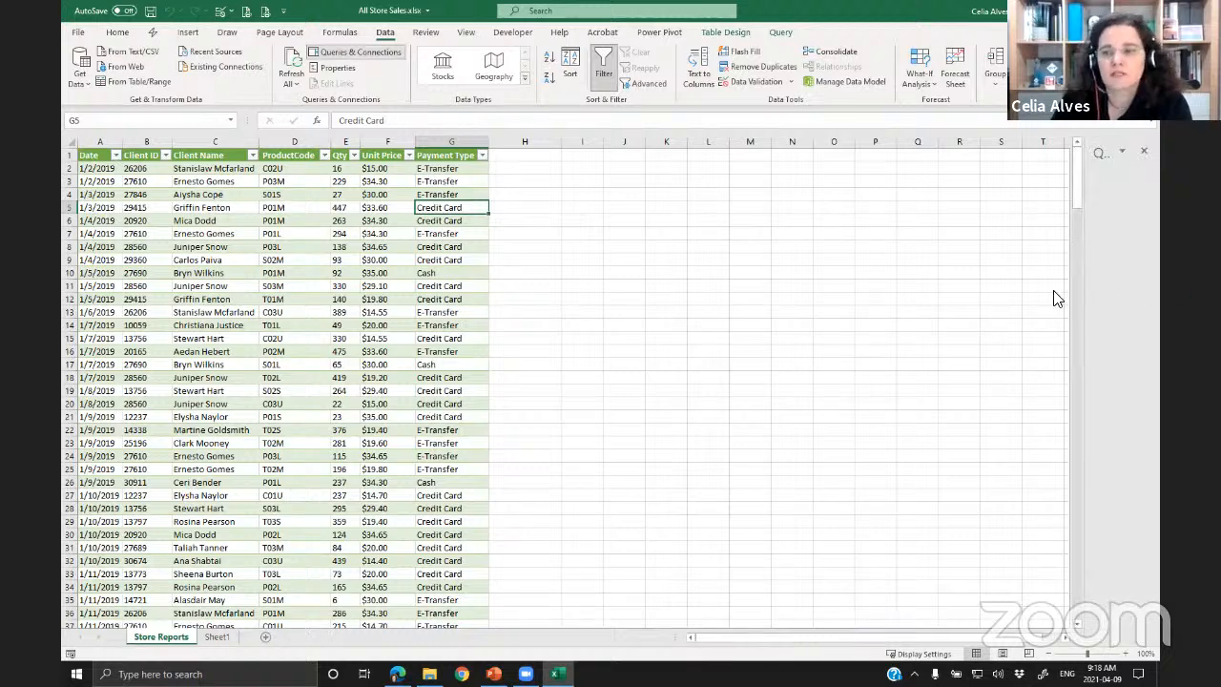
pyautogui.moveTo(1086, 287); pyautogui.dragTo(902, 288)
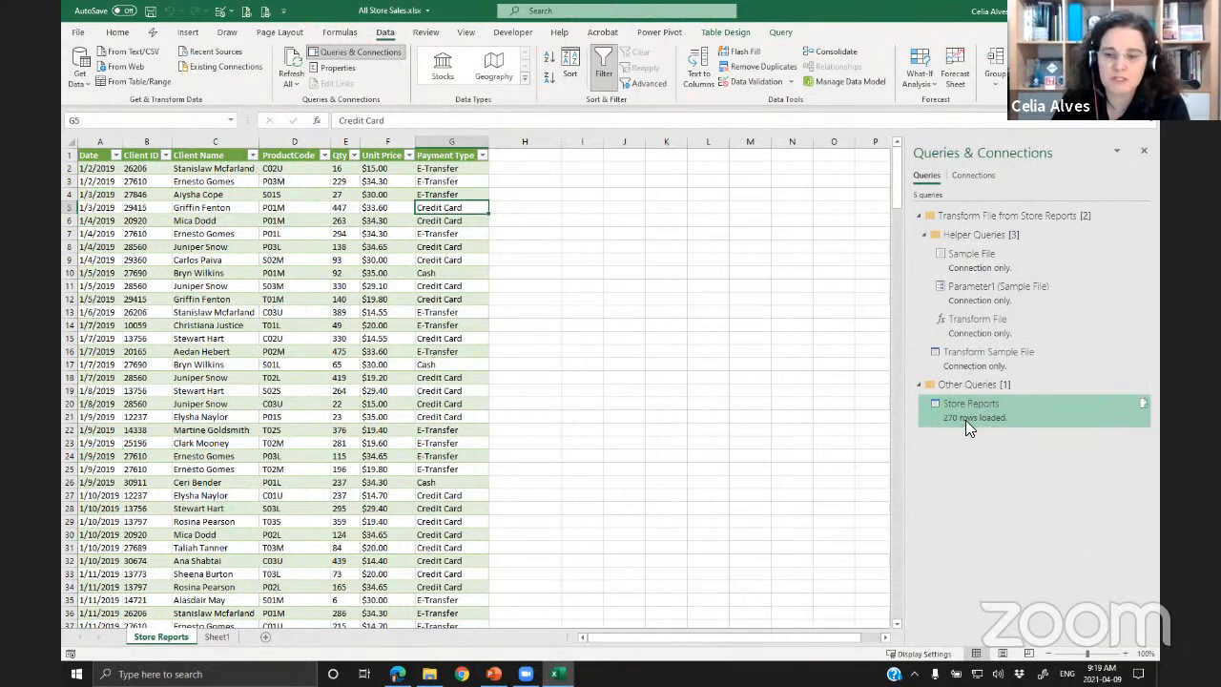
# - Open the Store Reports query in the Power Query Editor
pyautogui.moveTo(976, 405)
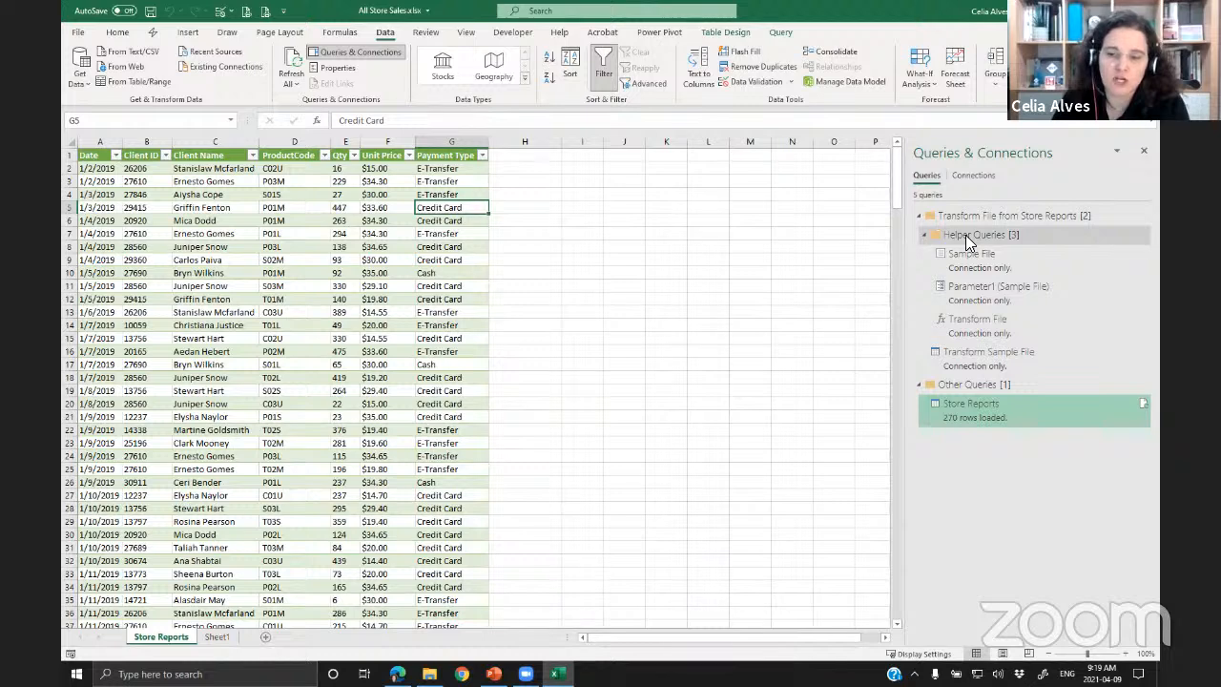
pyautogui.doubleClick(949, 410)
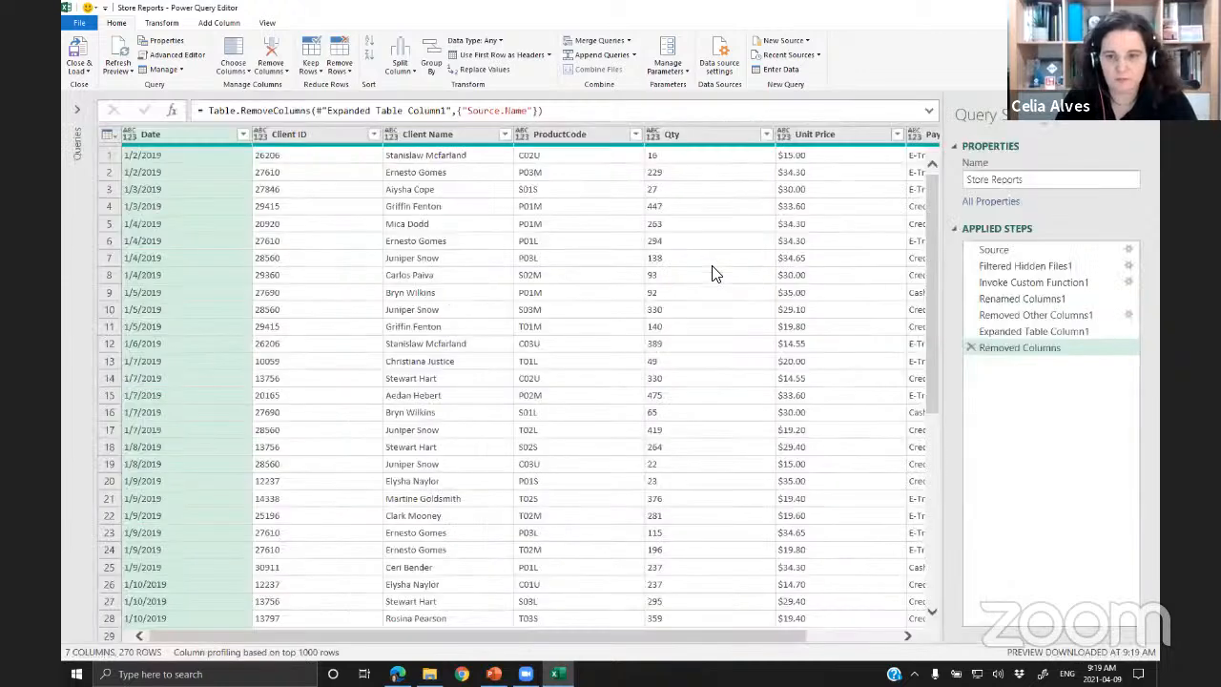
pyautogui.hotkey('ctrl', 'shift', '+')
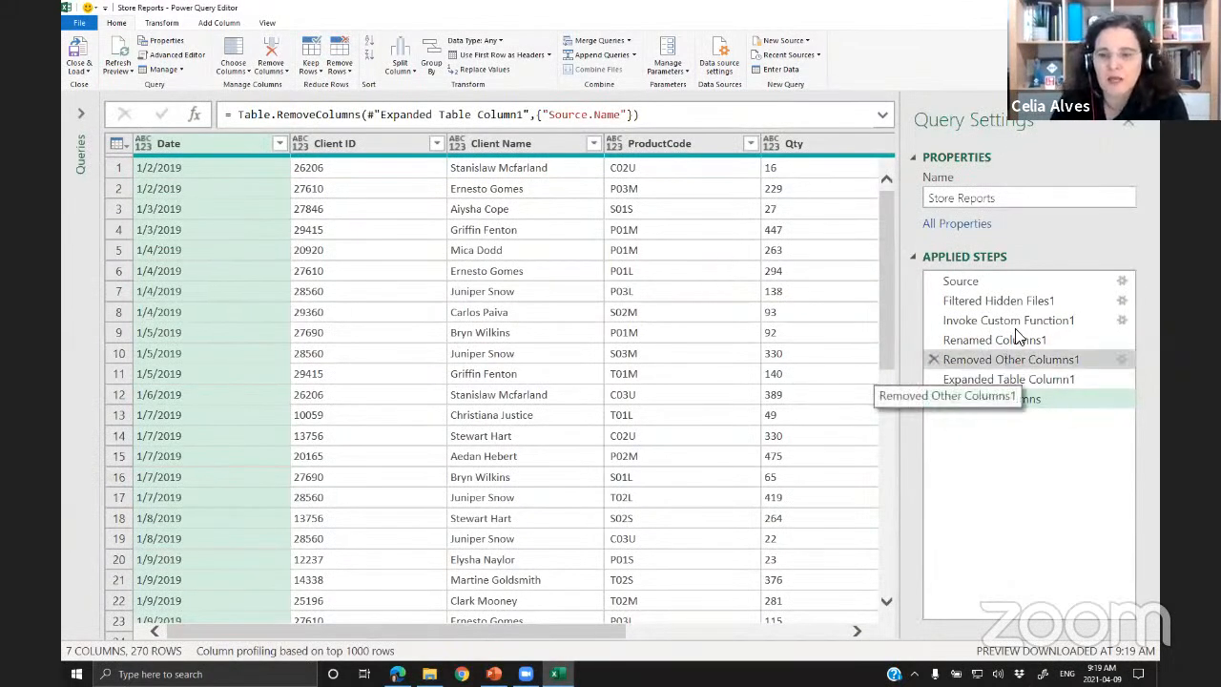
# - Examine the folder path in the Folder.Files formula of the Store Reports query's Source step
pyautogui.click(1025, 280)
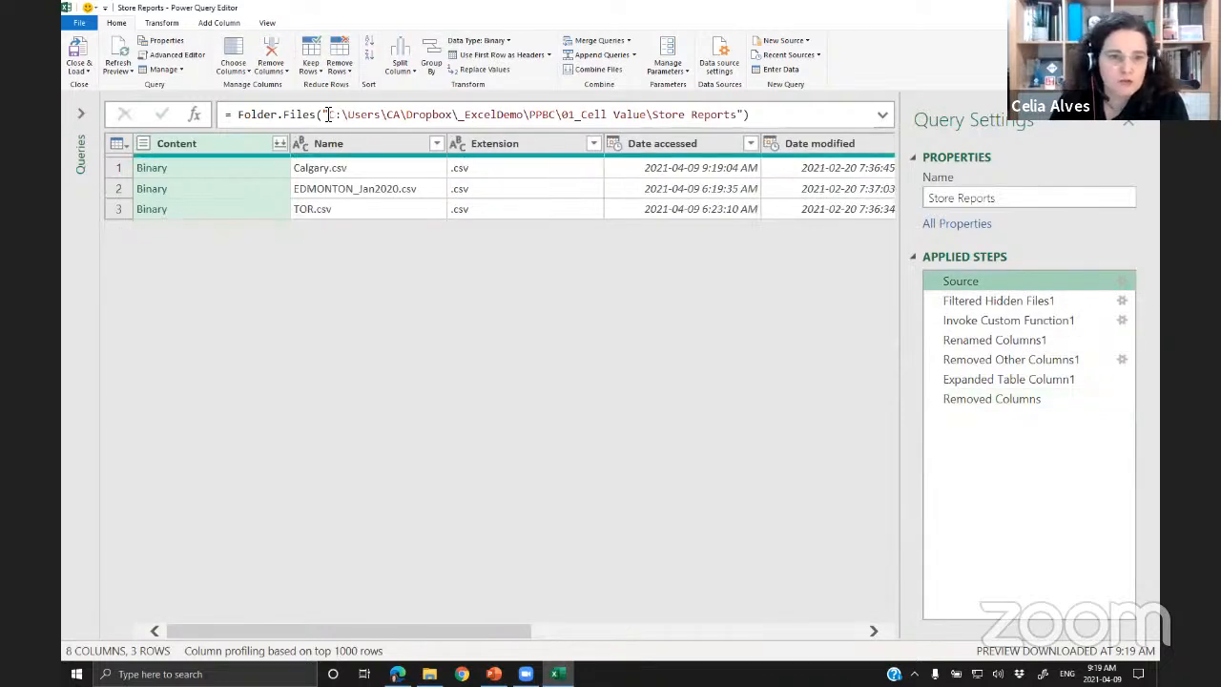
pyautogui.moveTo(325, 115); pyautogui.dragTo(745, 114)
pyautogui.click(990, 280)
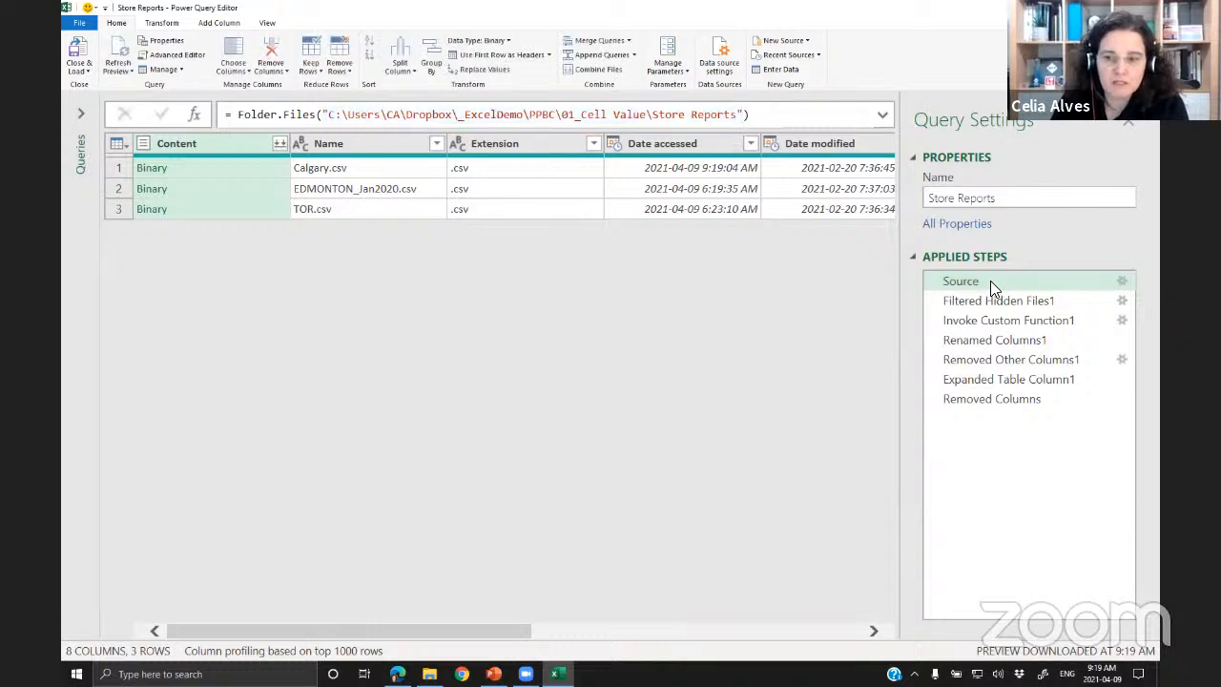
pyautogui.hotkey('ctrl', '-')
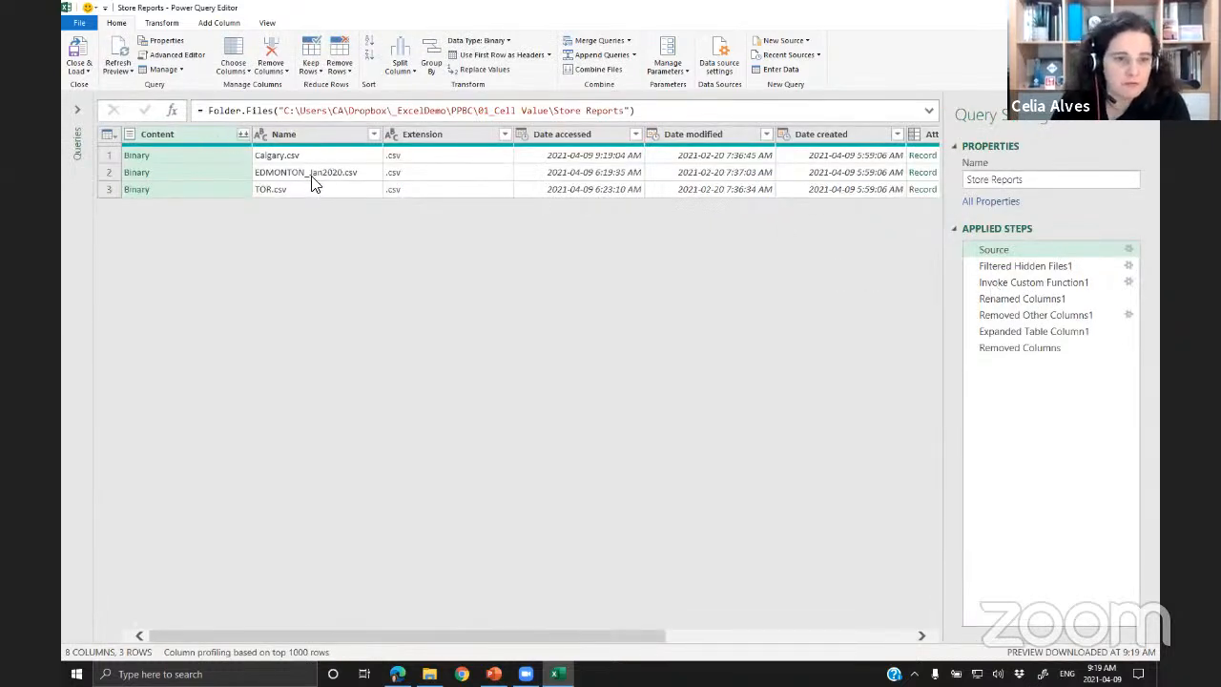
# - Review the Store Reports query's applied steps from Filtered Hidden Files1 through Expanded Table Column1
pyautogui.click(1024, 271)
pyautogui.click(1024, 282)
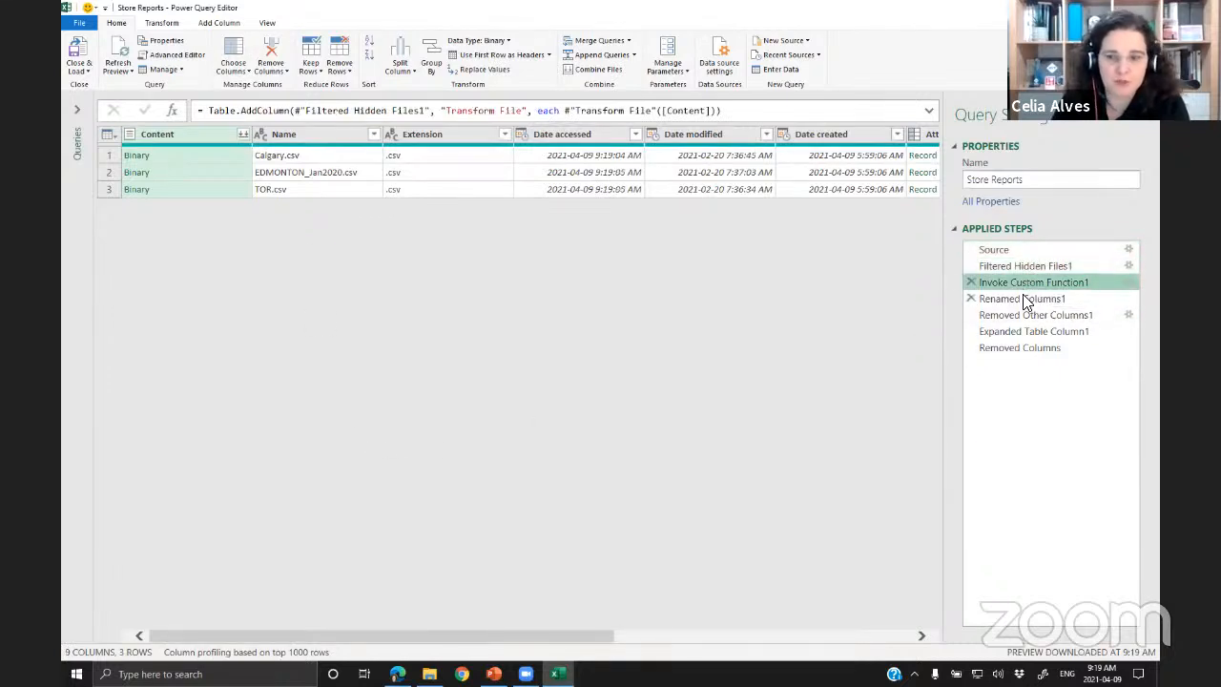
pyautogui.click(1024, 299)
pyautogui.click(1021, 314)
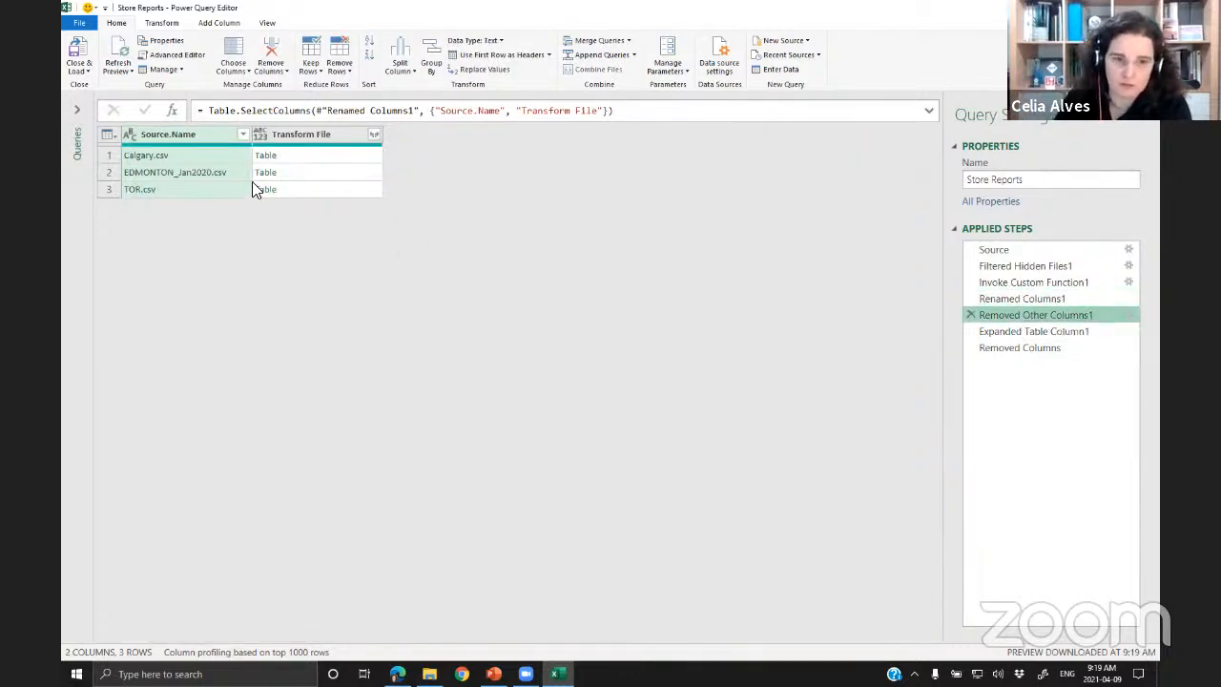
pyautogui.click(1019, 332)
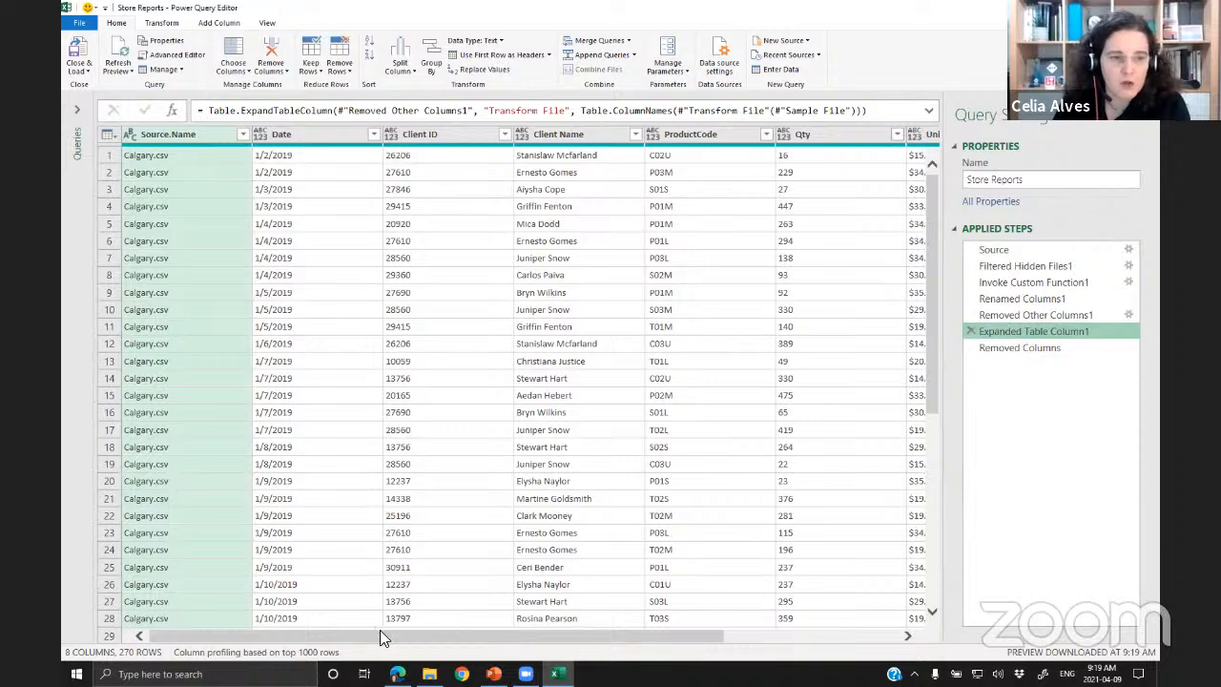
# - Check which source files the Source.Name column contains at the Expanded Table Column1 step, without filtering it
pyautogui.moveTo(369, 634); pyautogui.dragTo(240, 649)
pyautogui.click(200, 324)
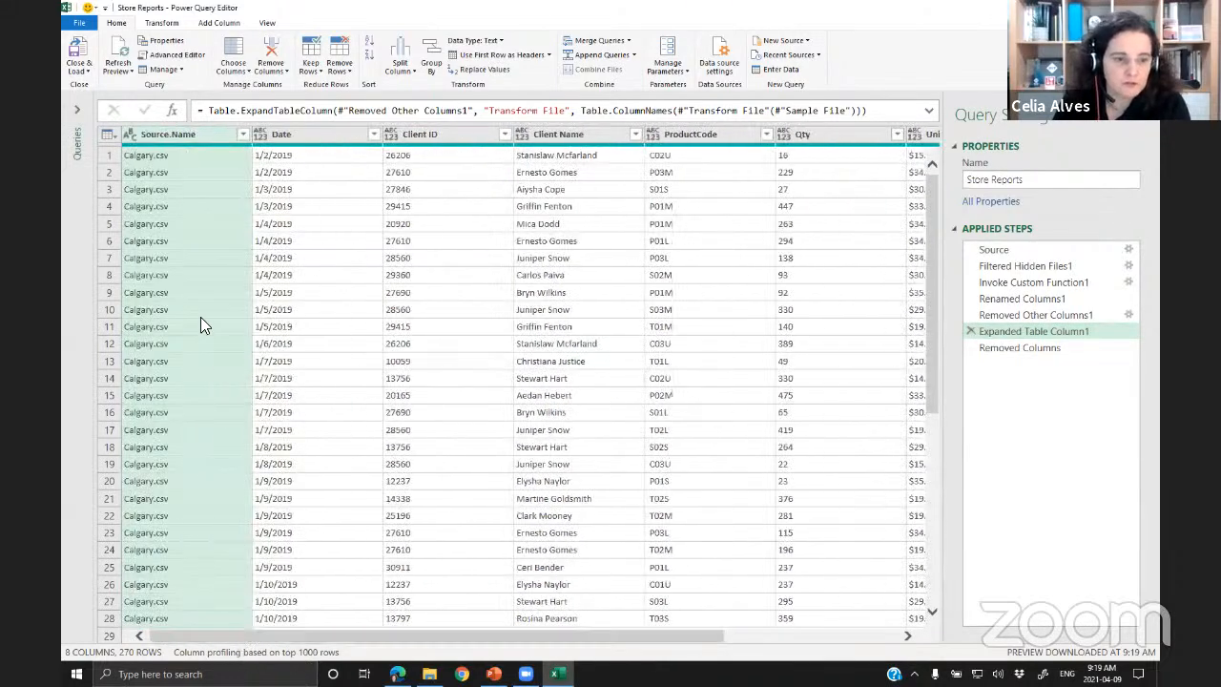
pyautogui.click(243, 134)
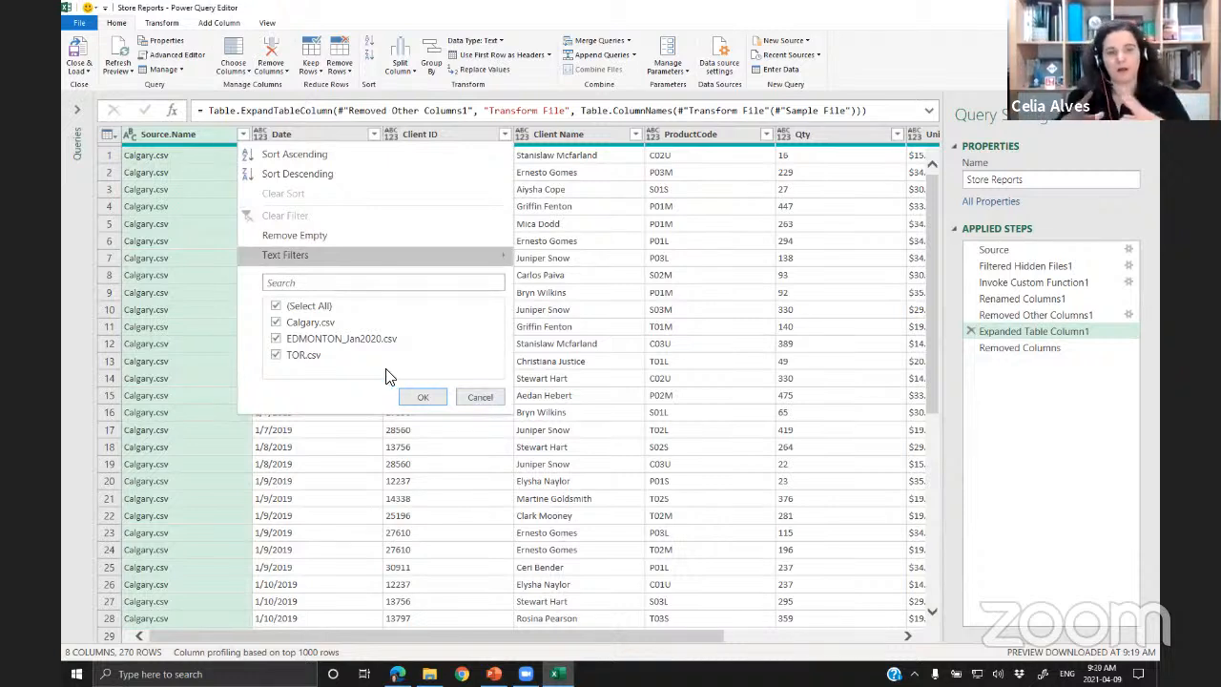
pyautogui.click(468, 399)
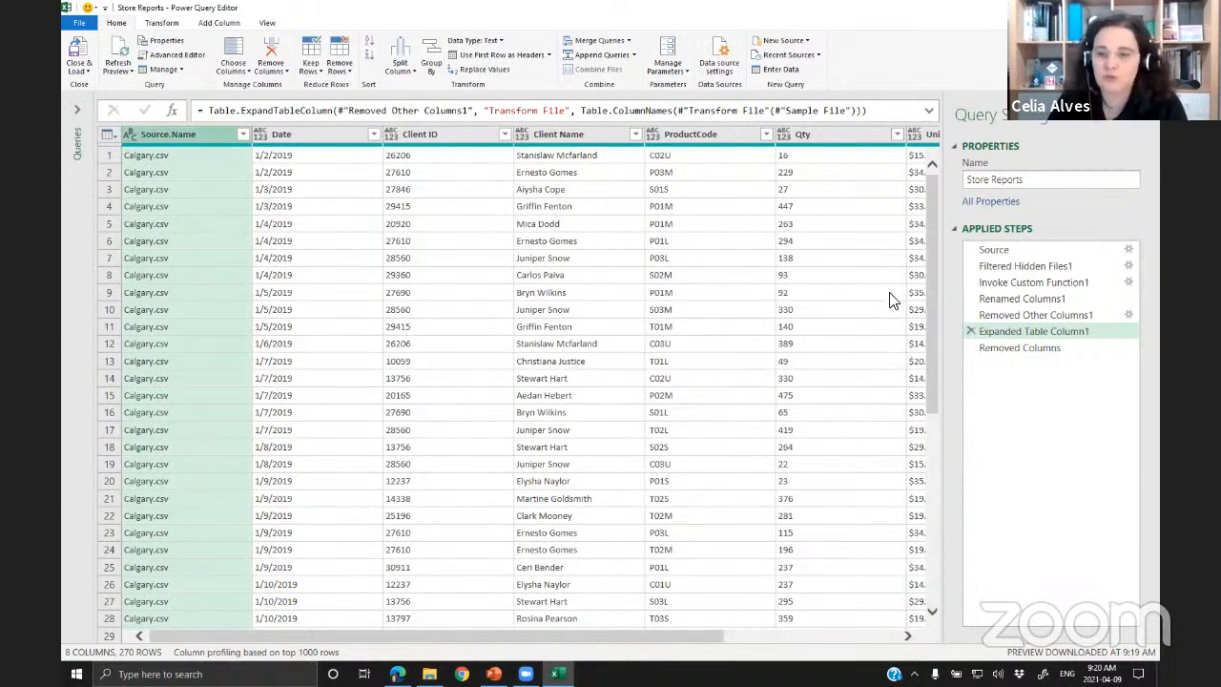
# - Look through the columns and rows of the combined table at the Removed Columns step
pyautogui.click(1018, 353)
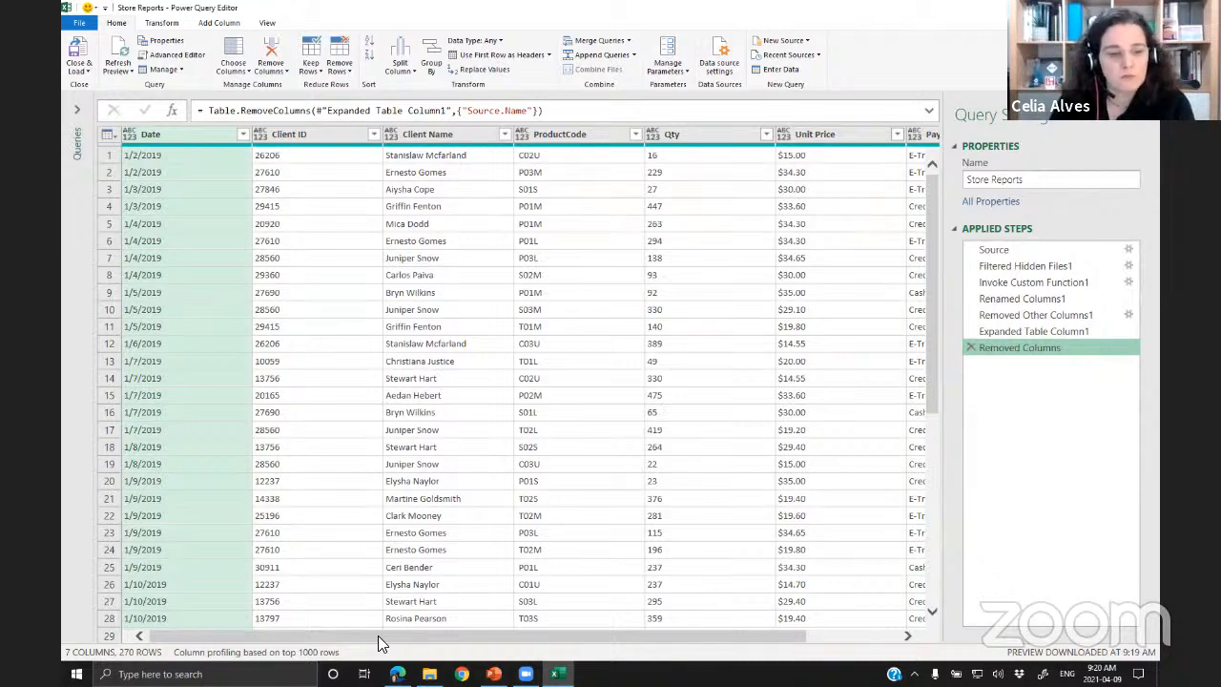
pyautogui.moveTo(335, 637); pyautogui.dragTo(291, 636)
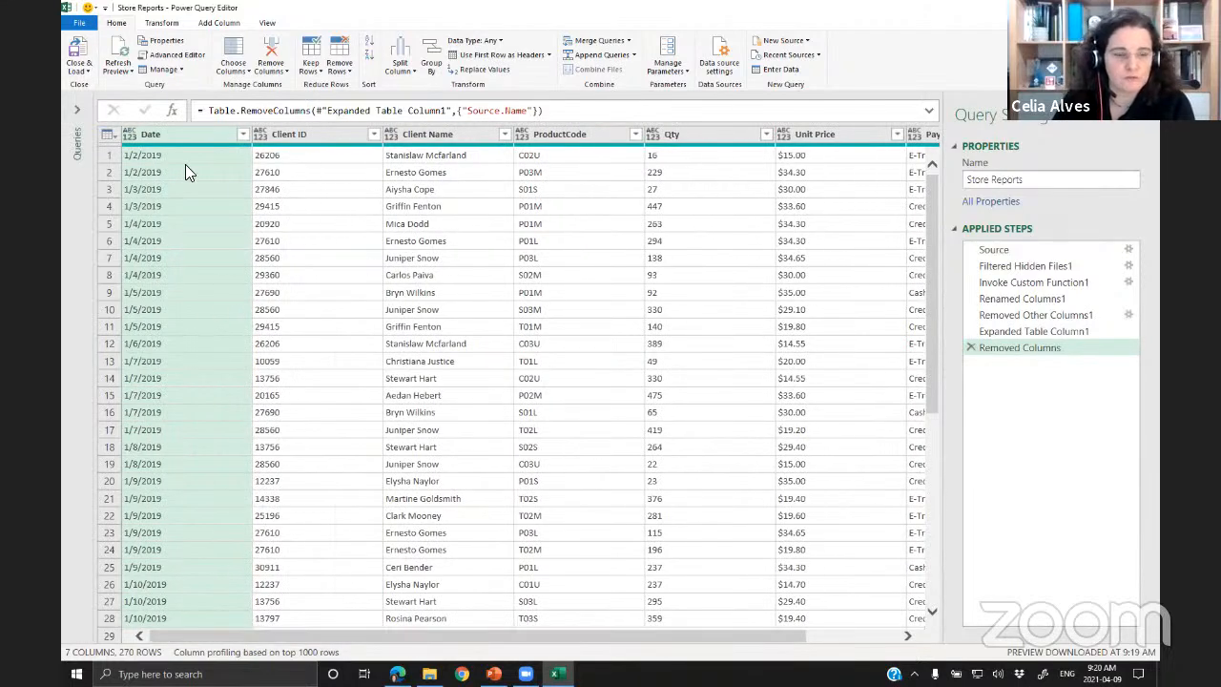
pyautogui.scroll(-17, 212, 364)
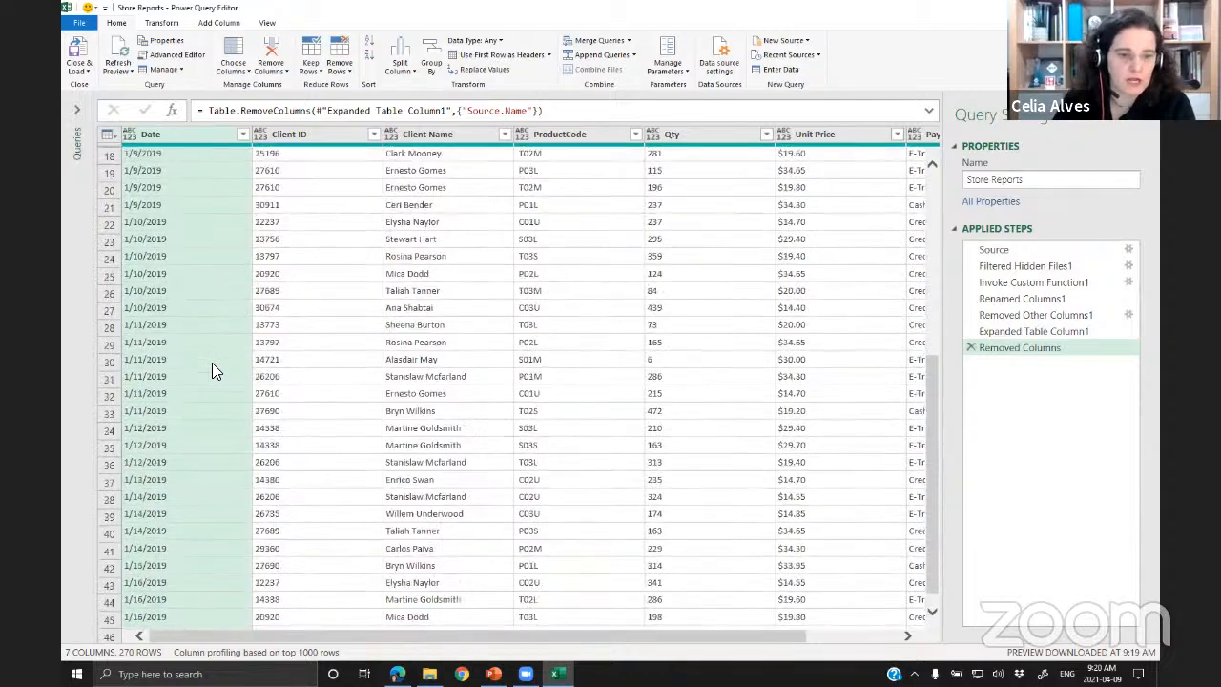
pyautogui.scroll(17, 212, 362)
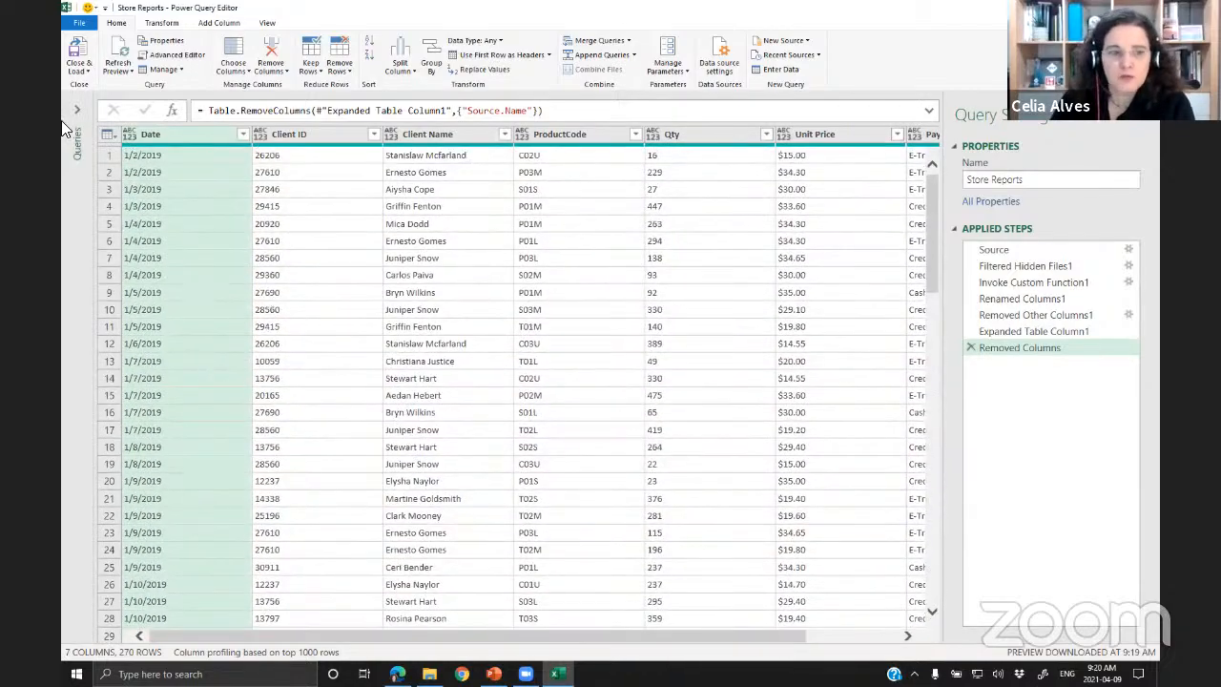
# - Open the Transform Sample File query and examine the Csv.Document formula of its Source step
pyautogui.click(76, 110)
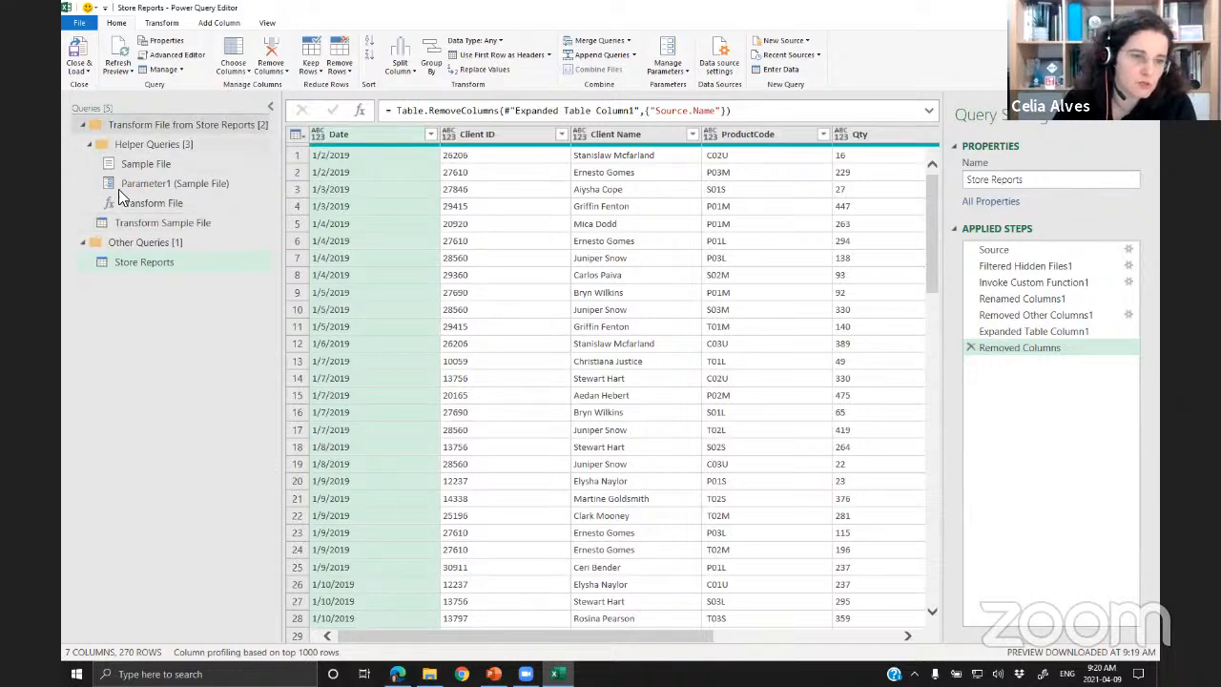
pyautogui.click(124, 227)
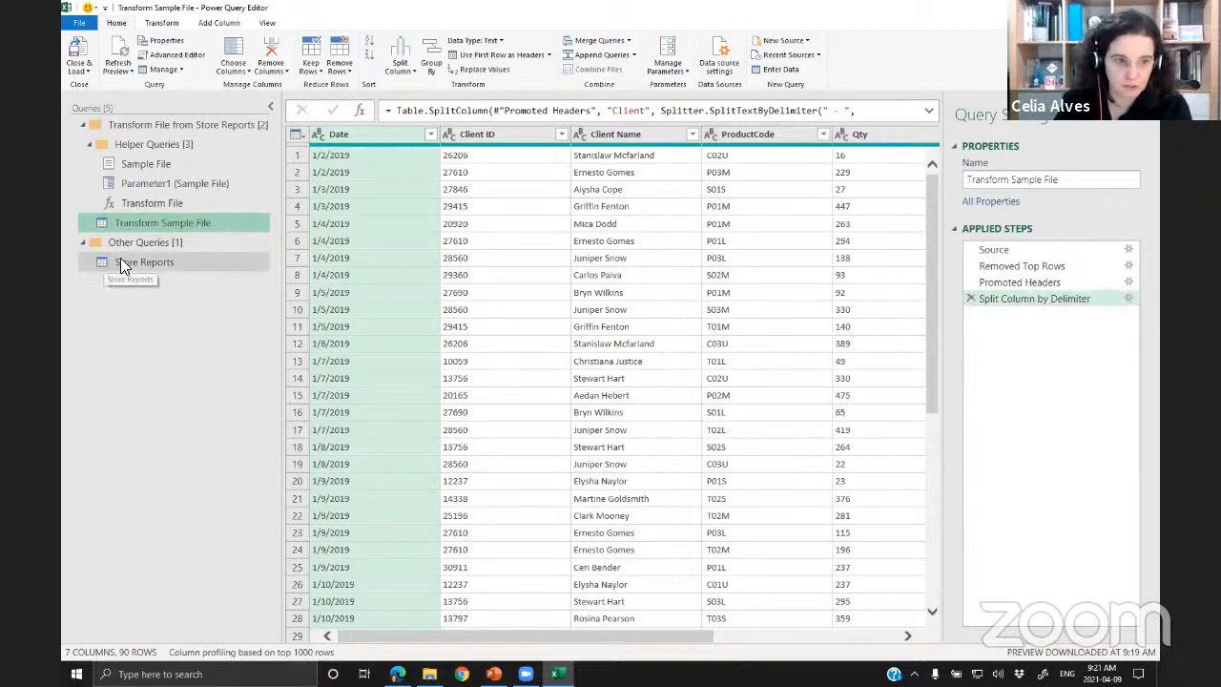
pyautogui.click(1011, 248)
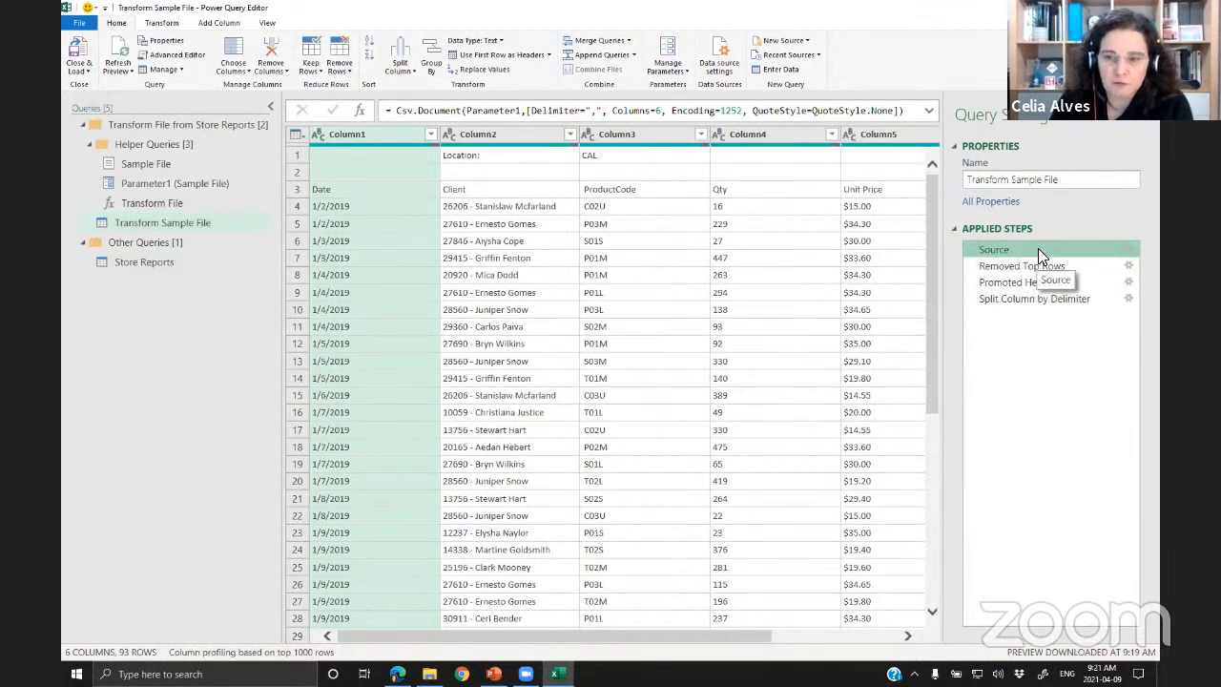
pyautogui.click(398, 109)
pyautogui.moveTo(397, 109); pyautogui.dragTo(463, 111)
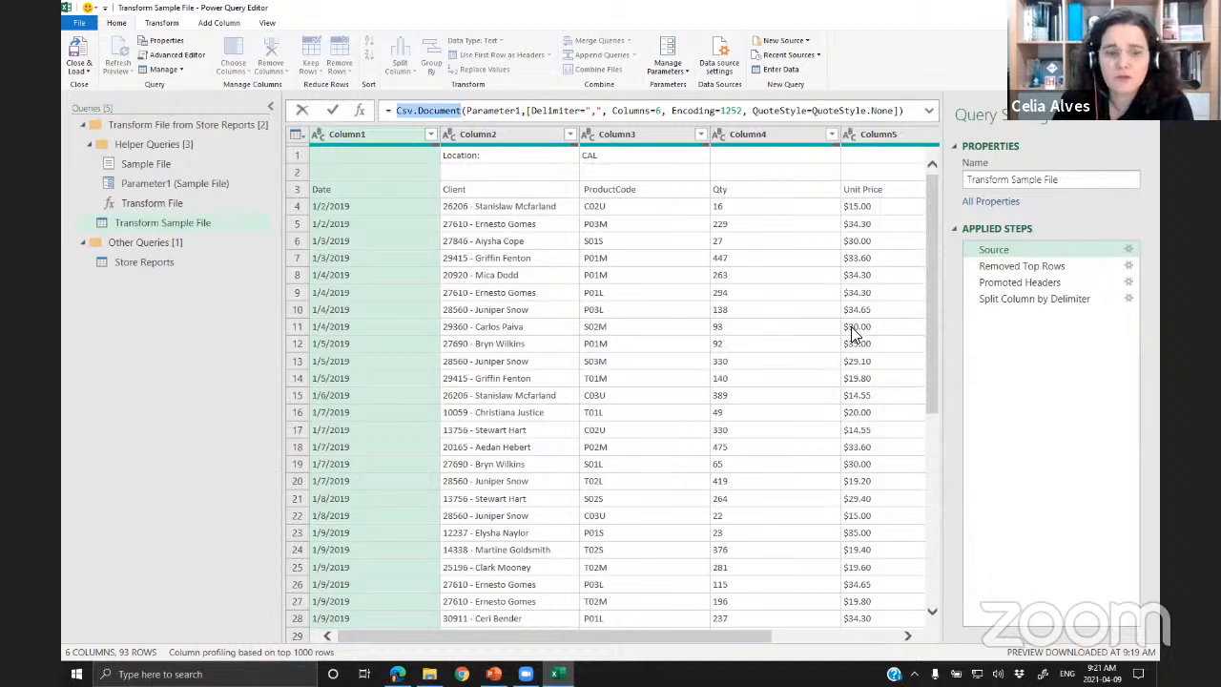
pyautogui.click(301, 111)
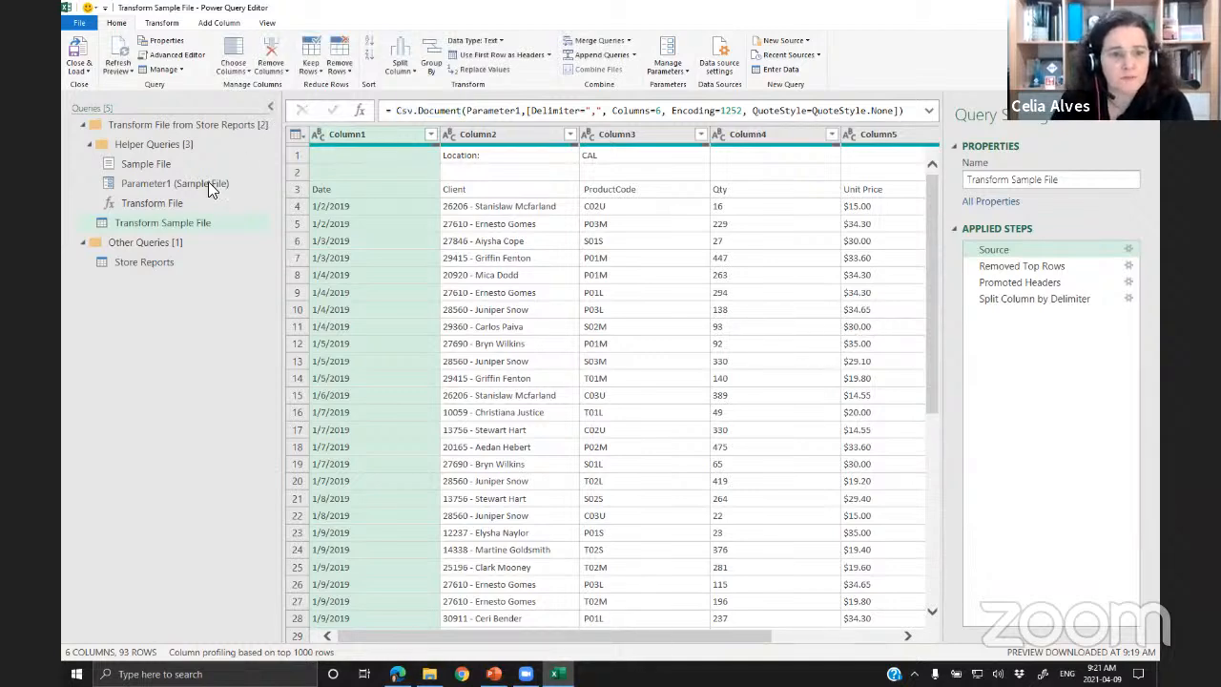
# - Review the Transform Sample File steps Removed Top Rows, Promoted Headers and Split Column by Delimiter across the full table width
pyautogui.click(271, 107)
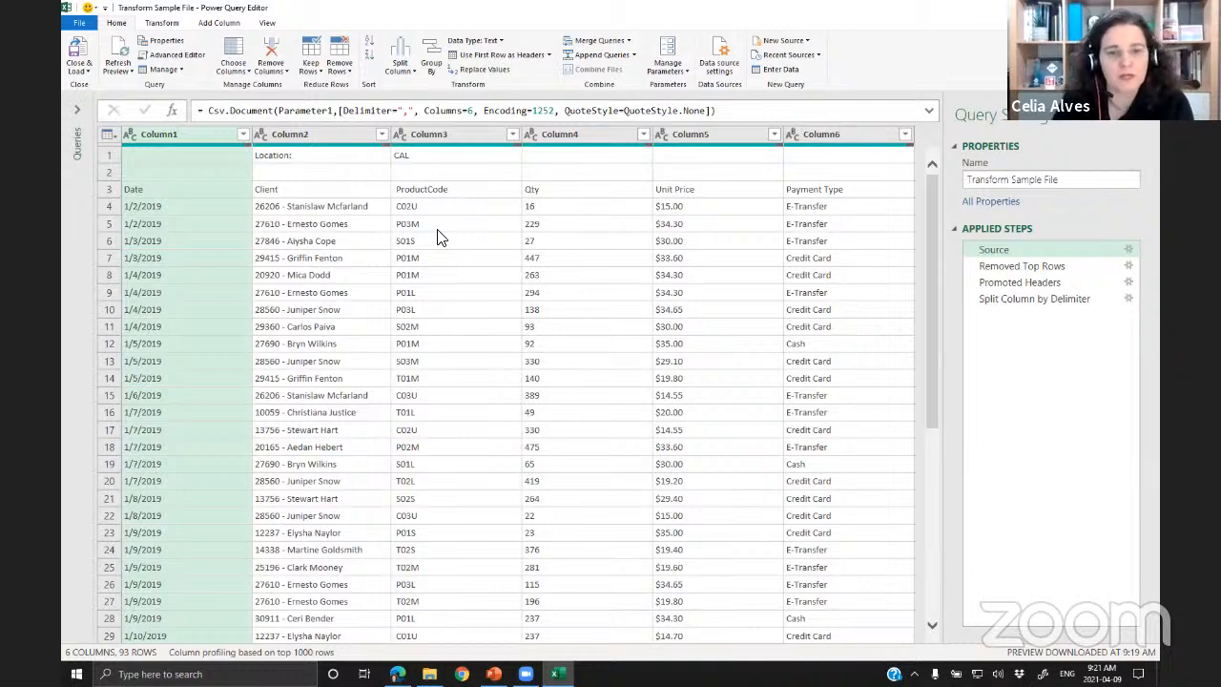
pyautogui.click(1040, 269)
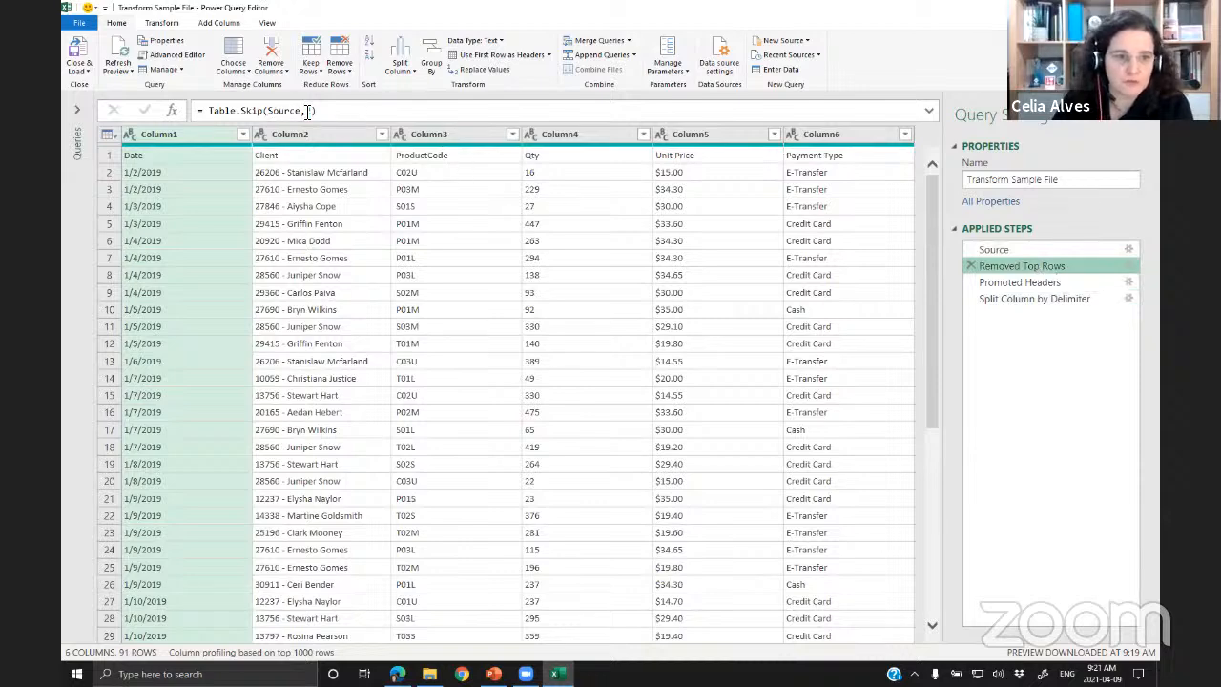
pyautogui.click(1037, 282)
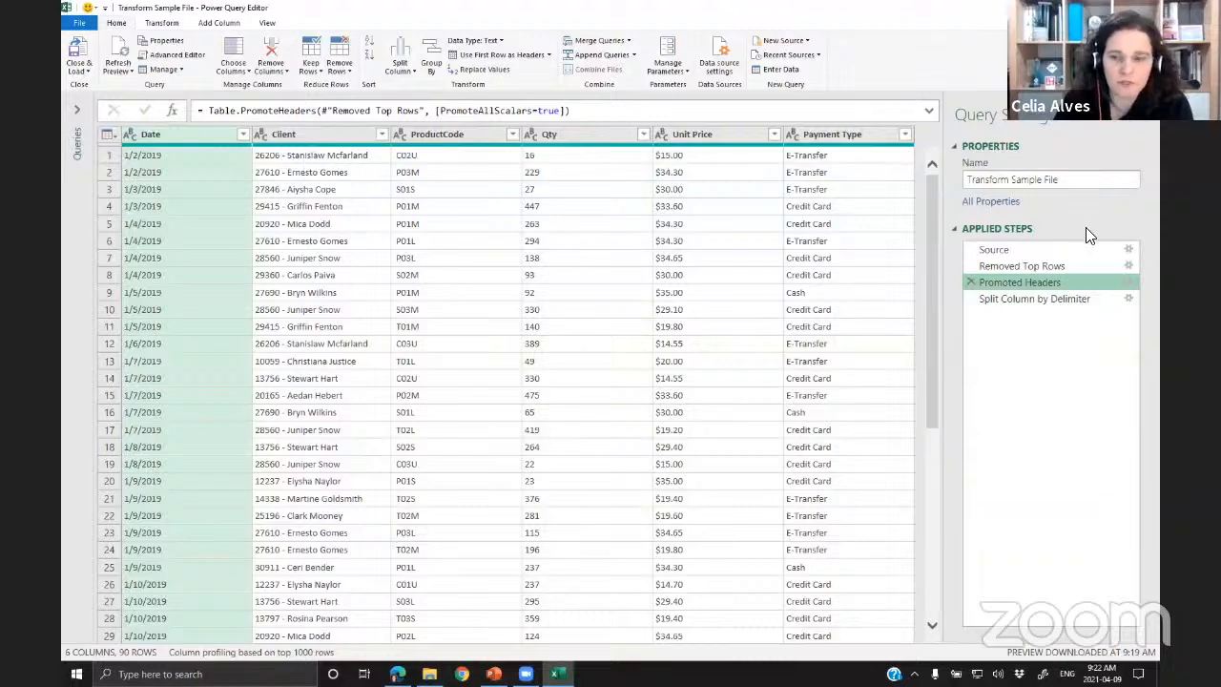
pyautogui.moveTo(1053, 283); pyautogui.dragTo(1067, 300)
pyautogui.click(1063, 297)
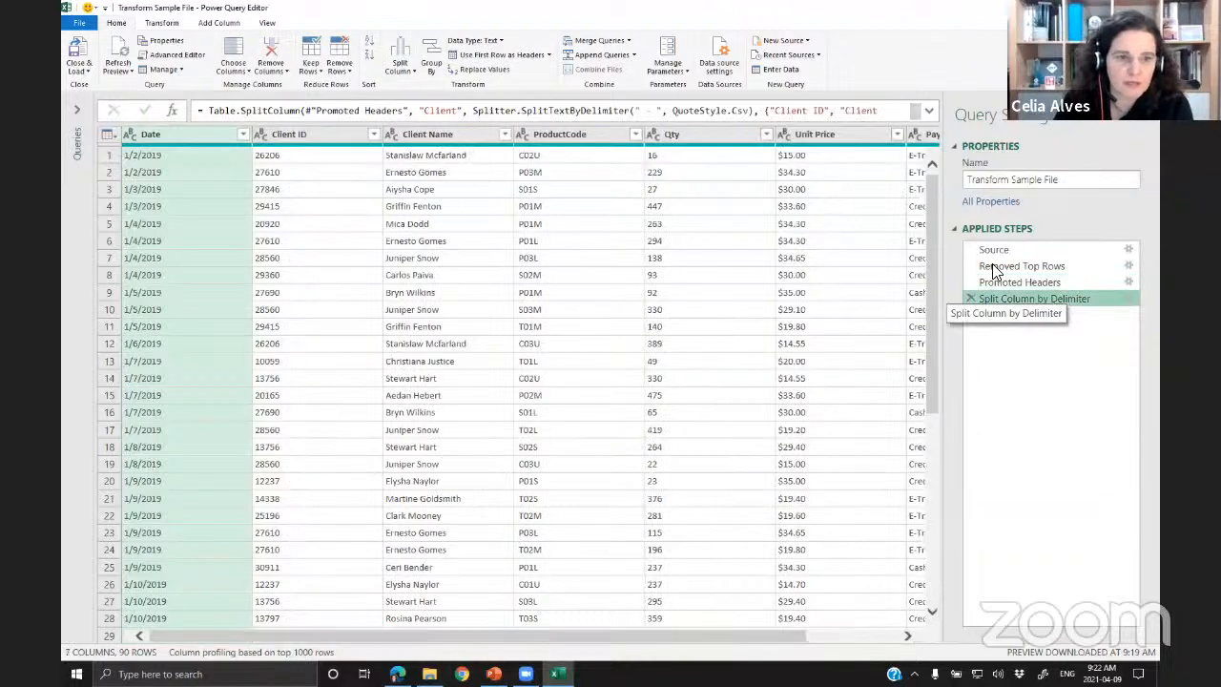
# - Review the full column width at the Split Column by Delimiter step, and the Location row at the Source step
pyautogui.moveTo(631, 635); pyautogui.dragTo(572, 641)
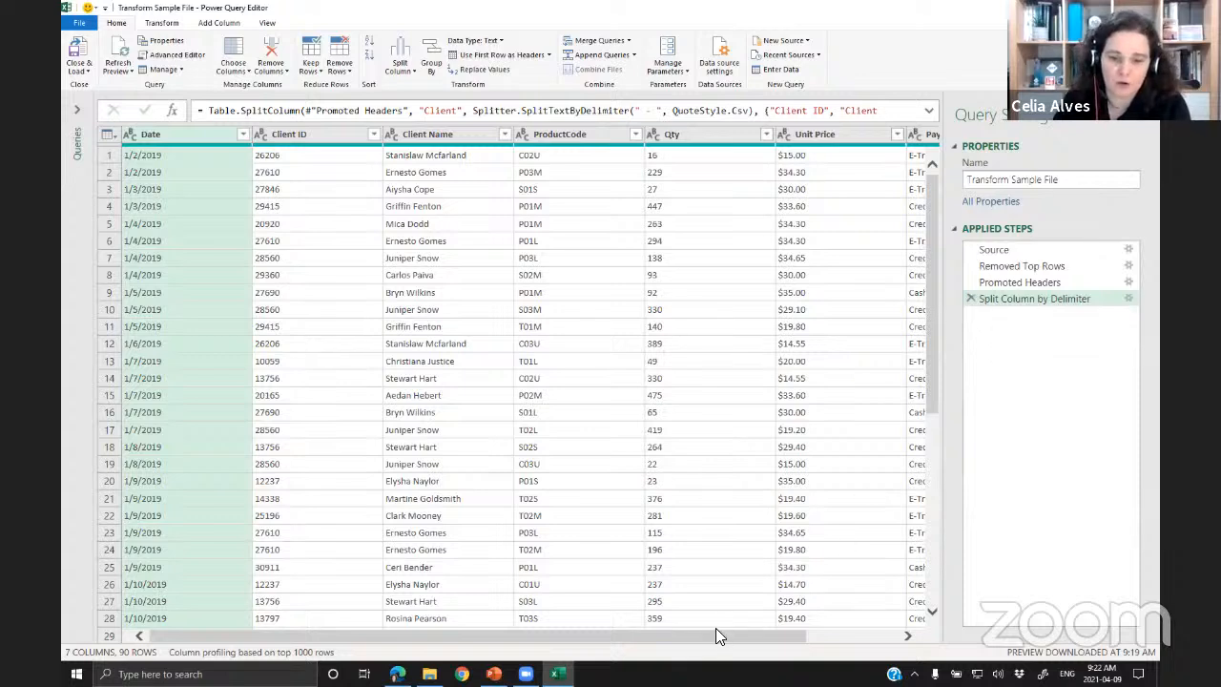
pyautogui.moveTo(719, 632); pyautogui.dragTo(923, 266)
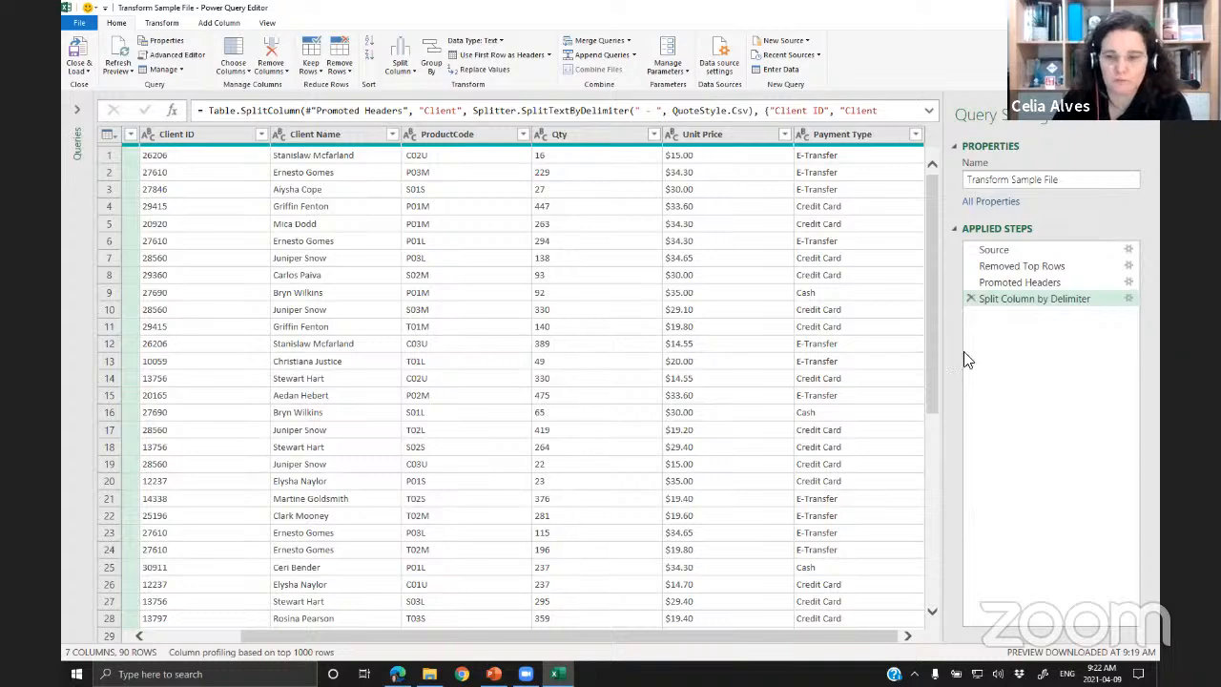
pyautogui.click(1012, 250)
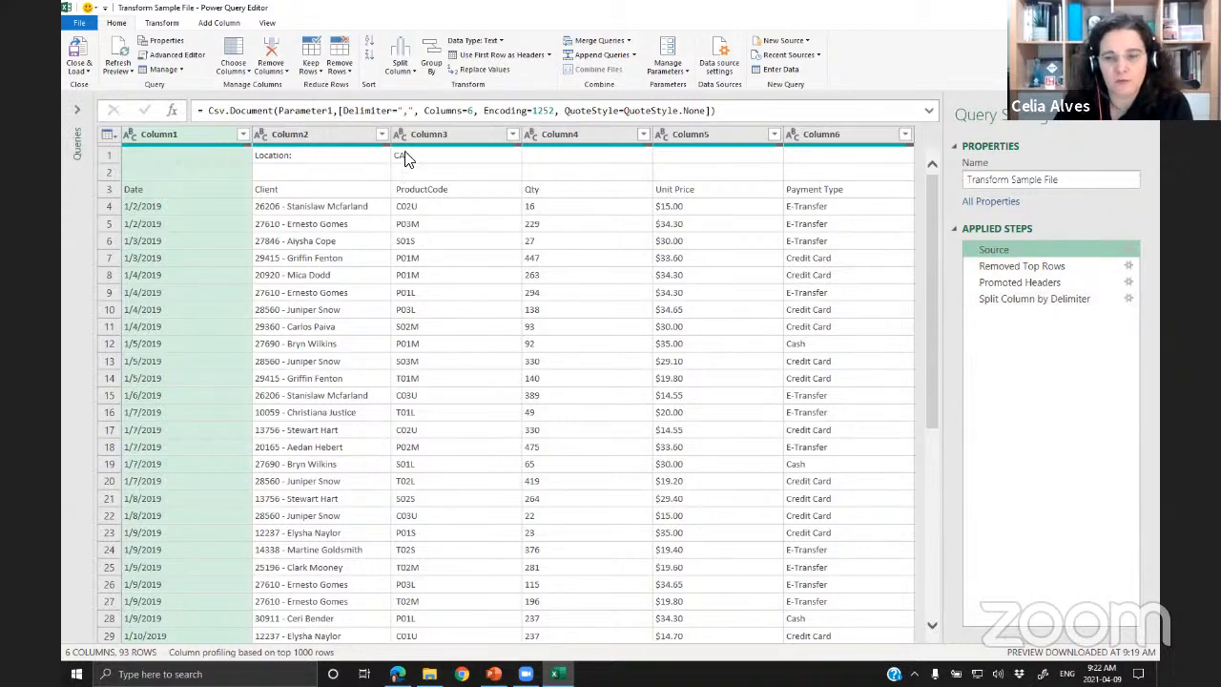
# - Add a custom step after Split Column by Delimiter with the formula = Source[Column3]{2}
pyautogui.click(1010, 298)
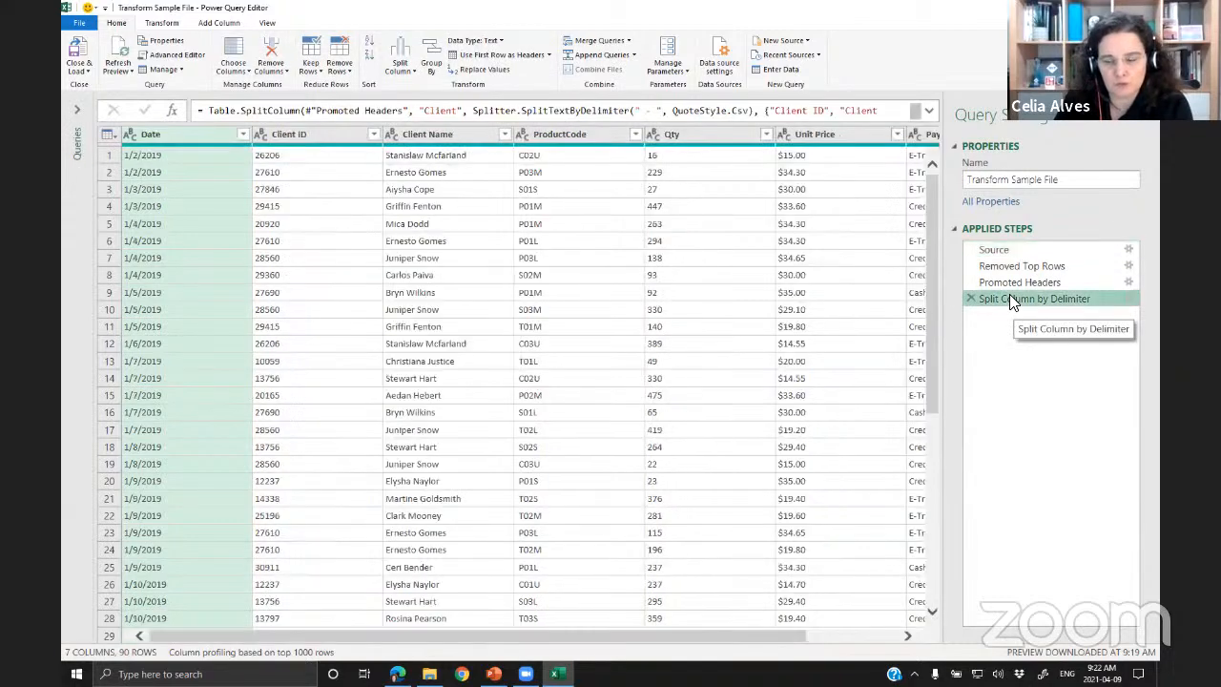
pyautogui.click(172, 111)
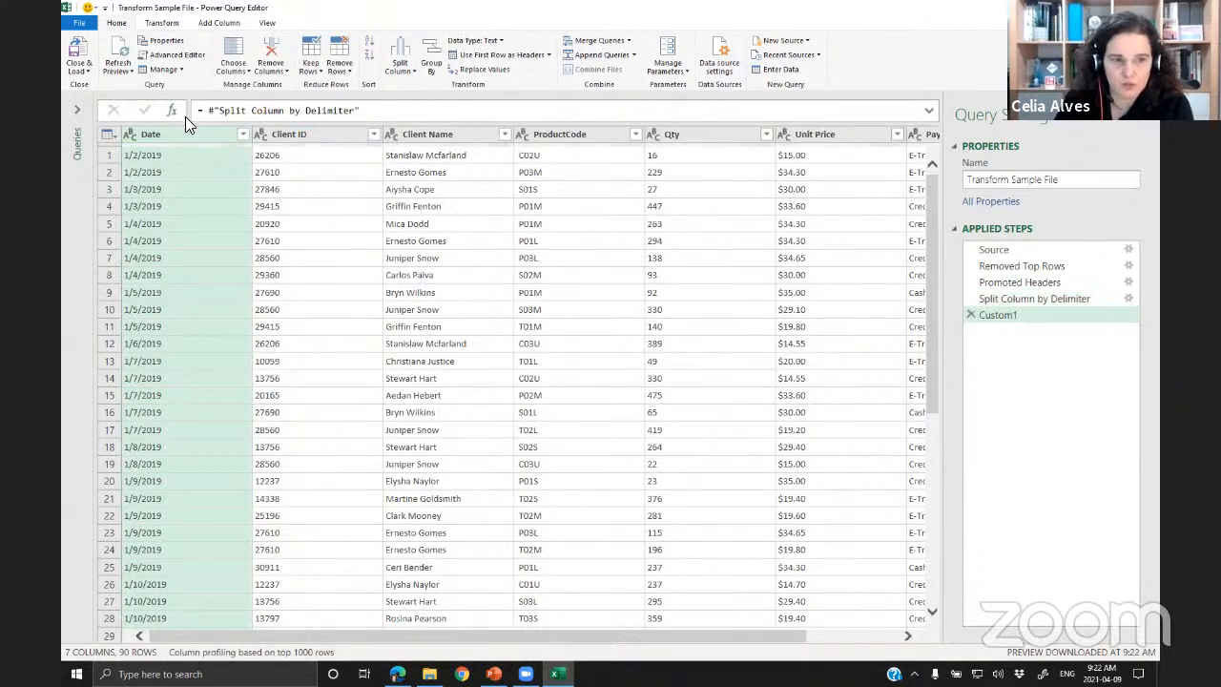
pyautogui.moveTo(210, 111); pyautogui.dragTo(446, 113)
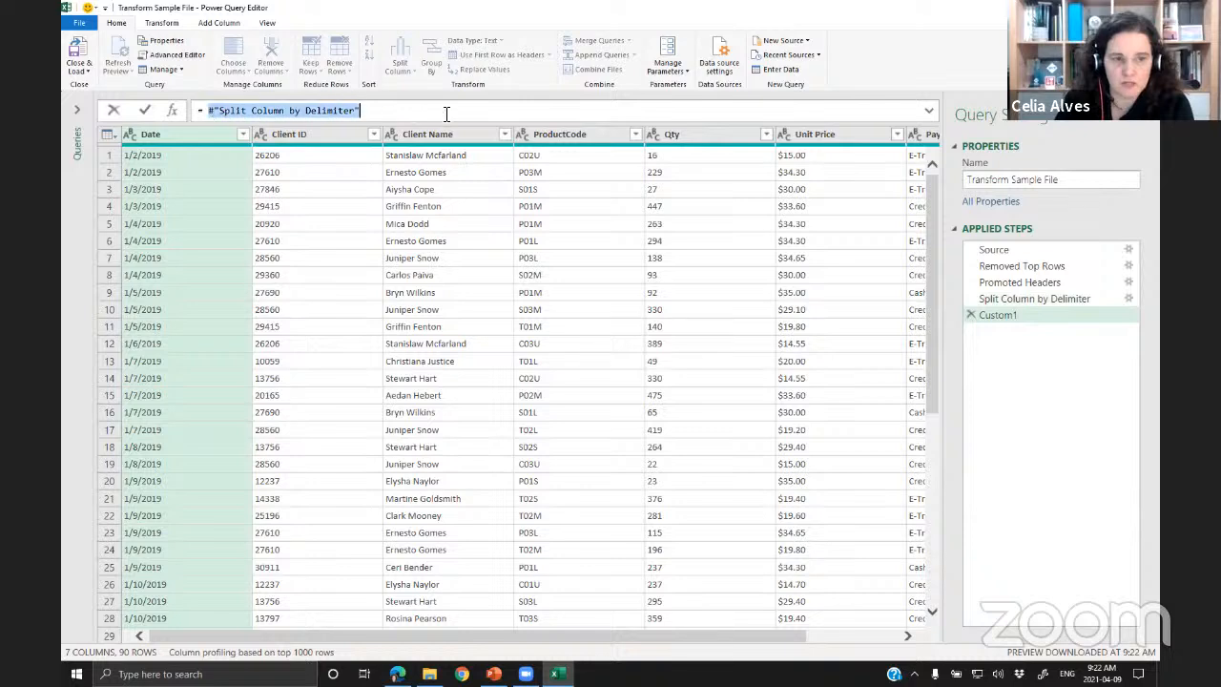
pyautogui.write('Source')
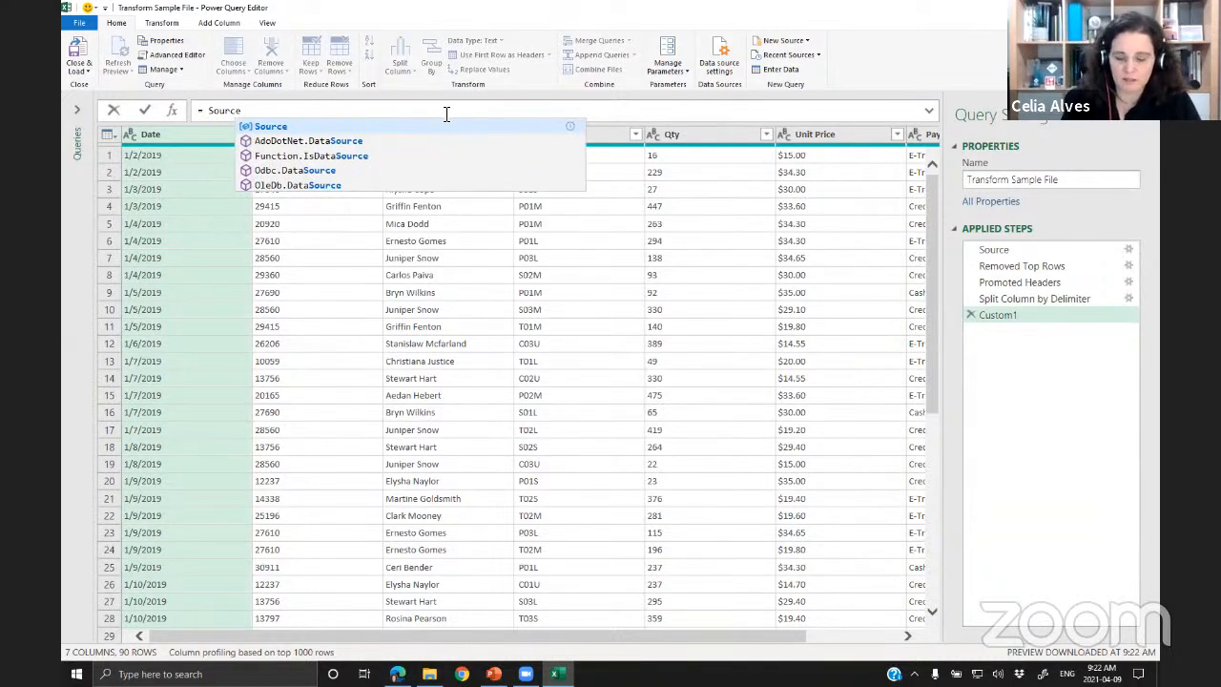
pyautogui.write('[')
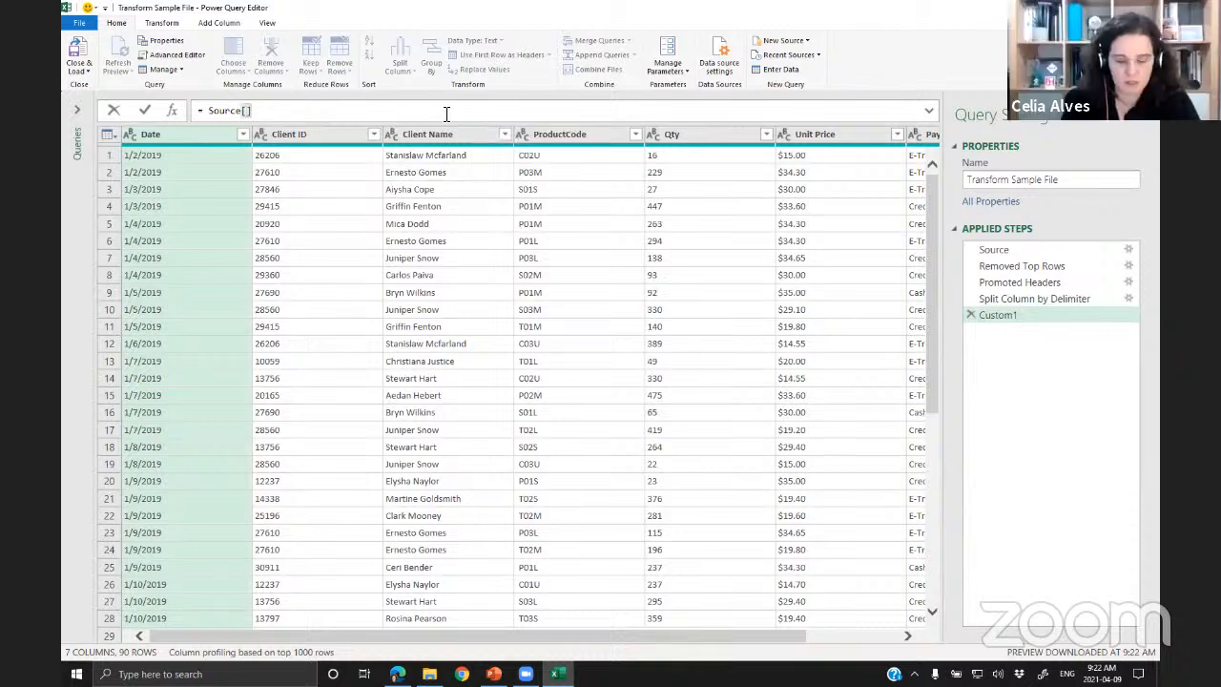
pyautogui.write('Cno')
pyautogui.press('BackSpace')
pyautogui.press('BackSpace')
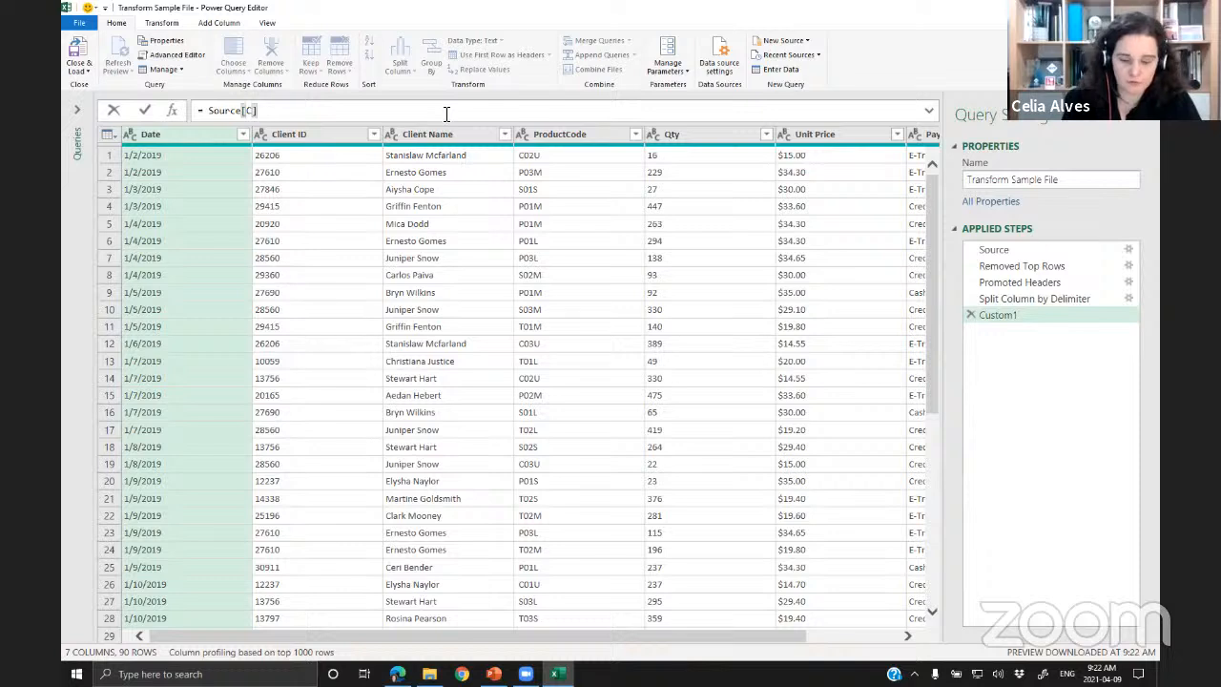
pyautogui.write('olum')
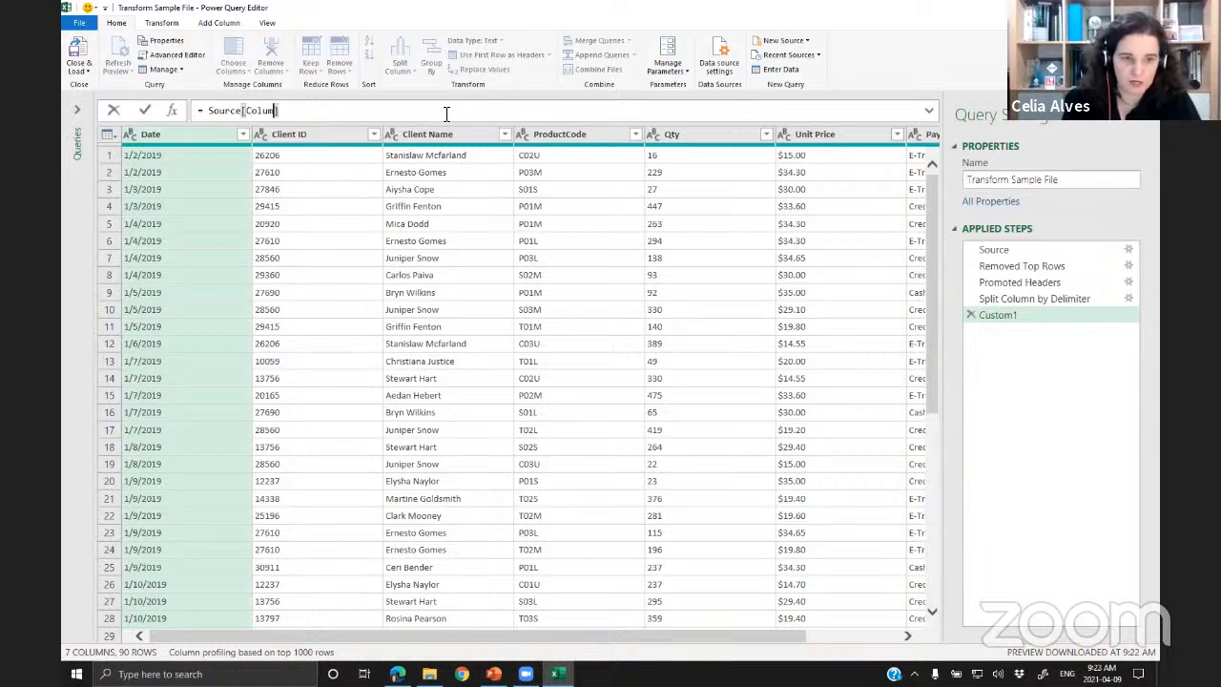
pyautogui.write('n3')
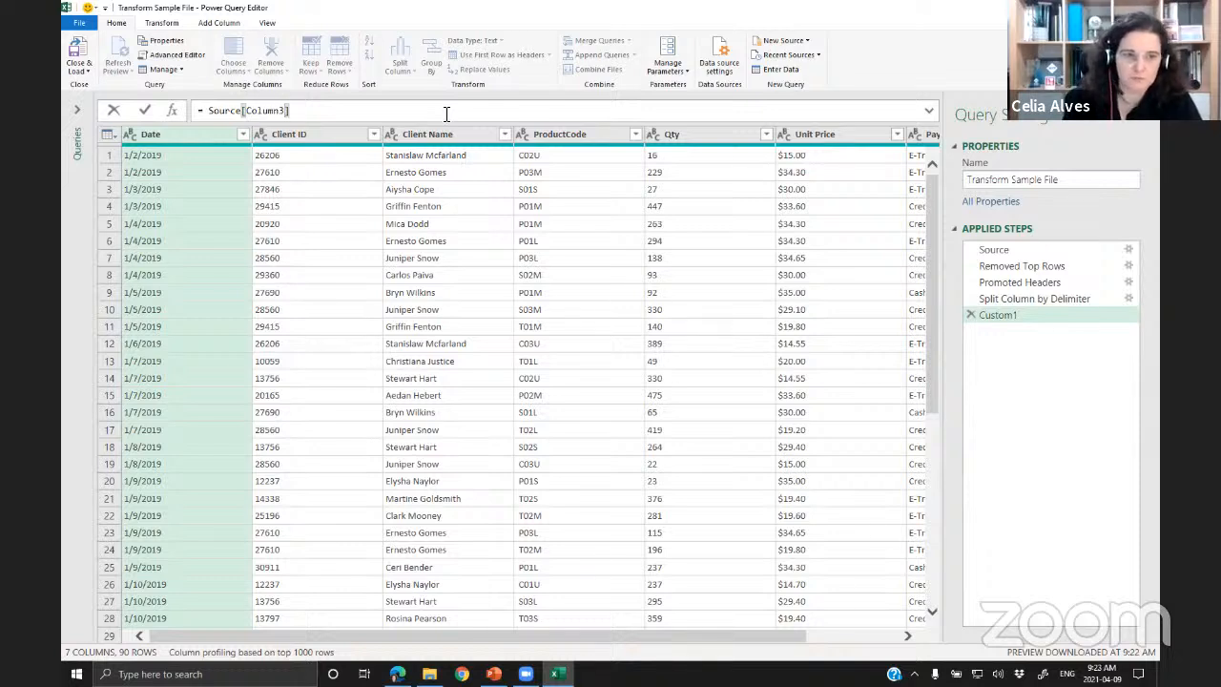
pyautogui.write(']{')
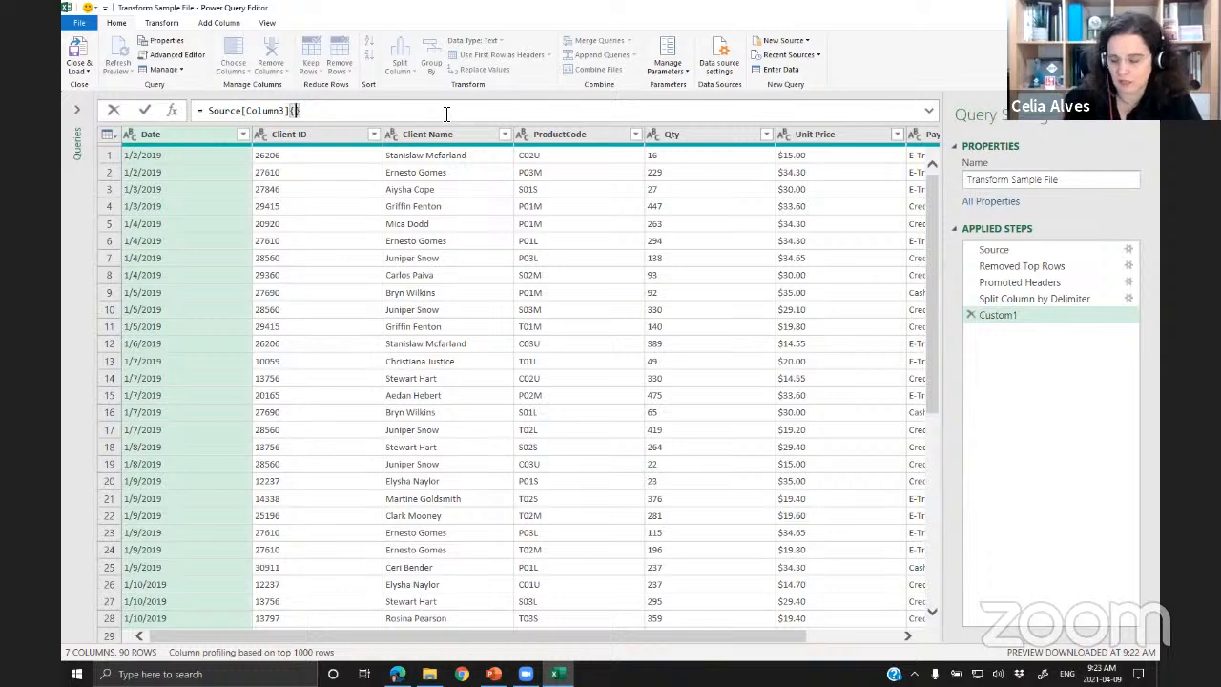
pyautogui.write('3')
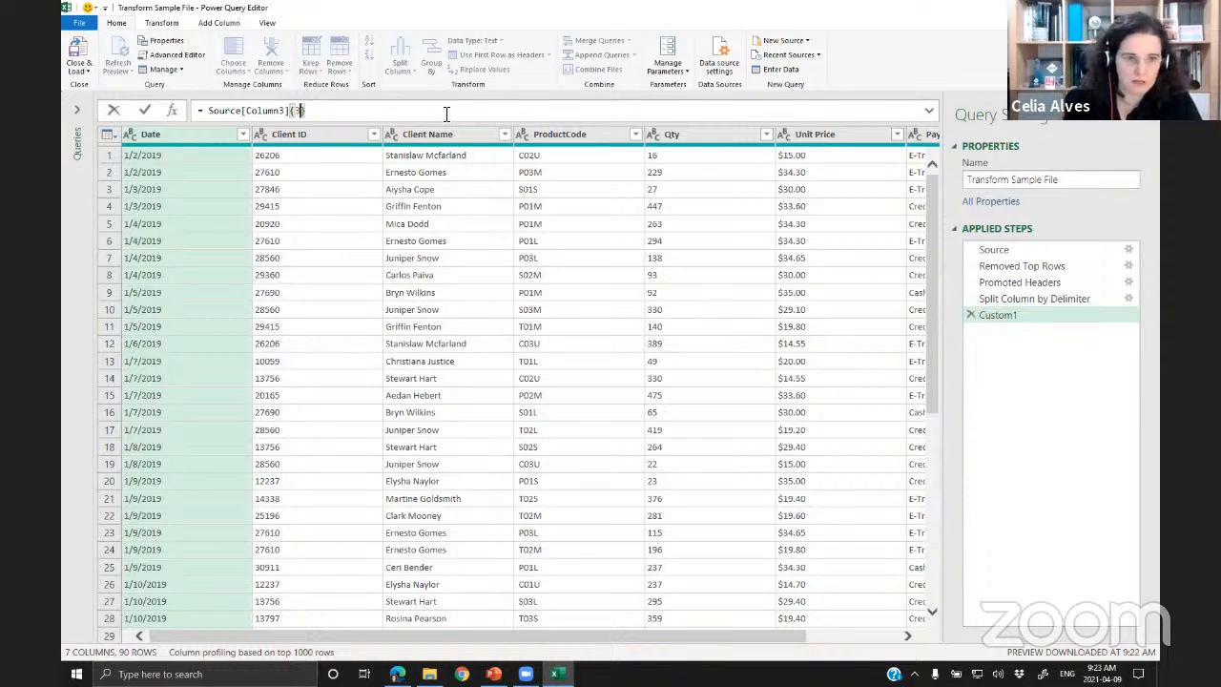
pyautogui.press('BackSpace')
pyautogui.write('2')
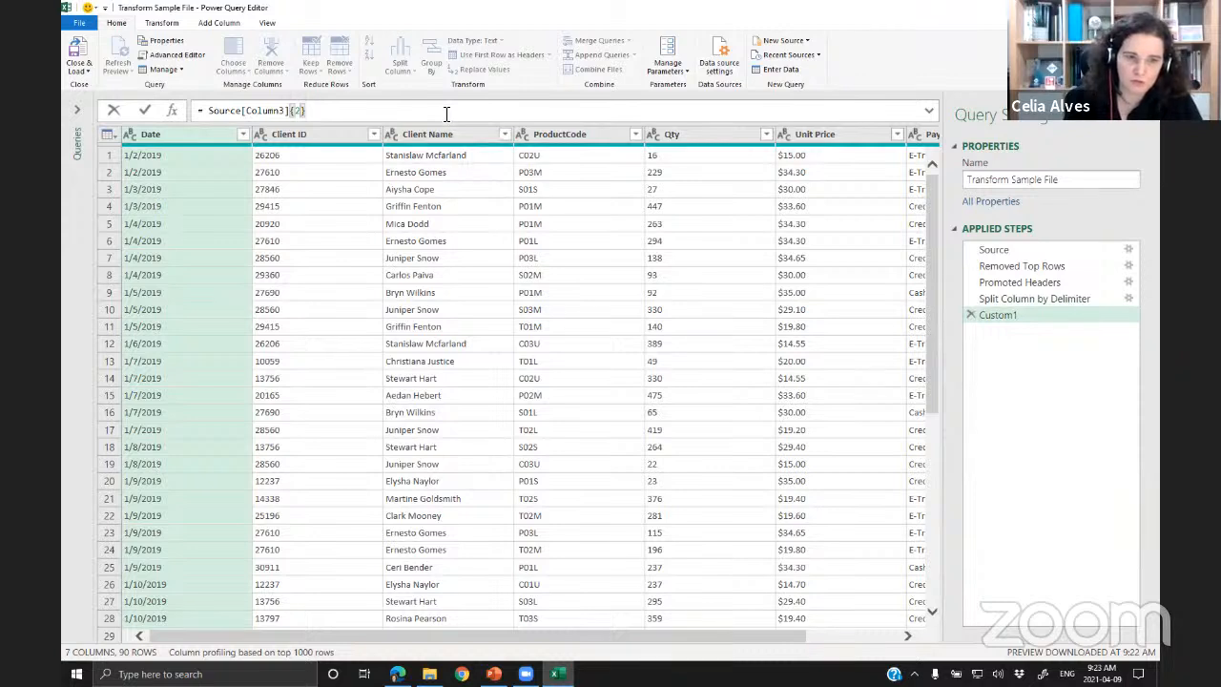
pyautogui.press('Return')
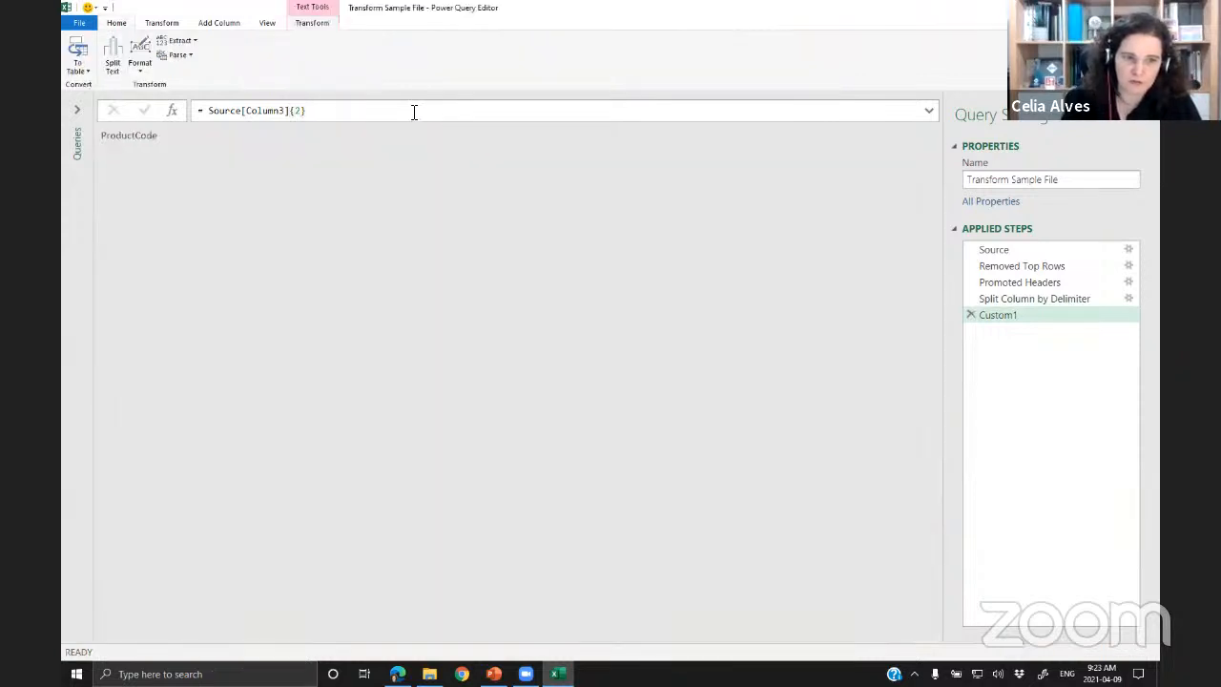
# - Check the row positions at the Source step and change the Custom1 formula to = Source[Column3]{0}
pyautogui.click(1017, 246)
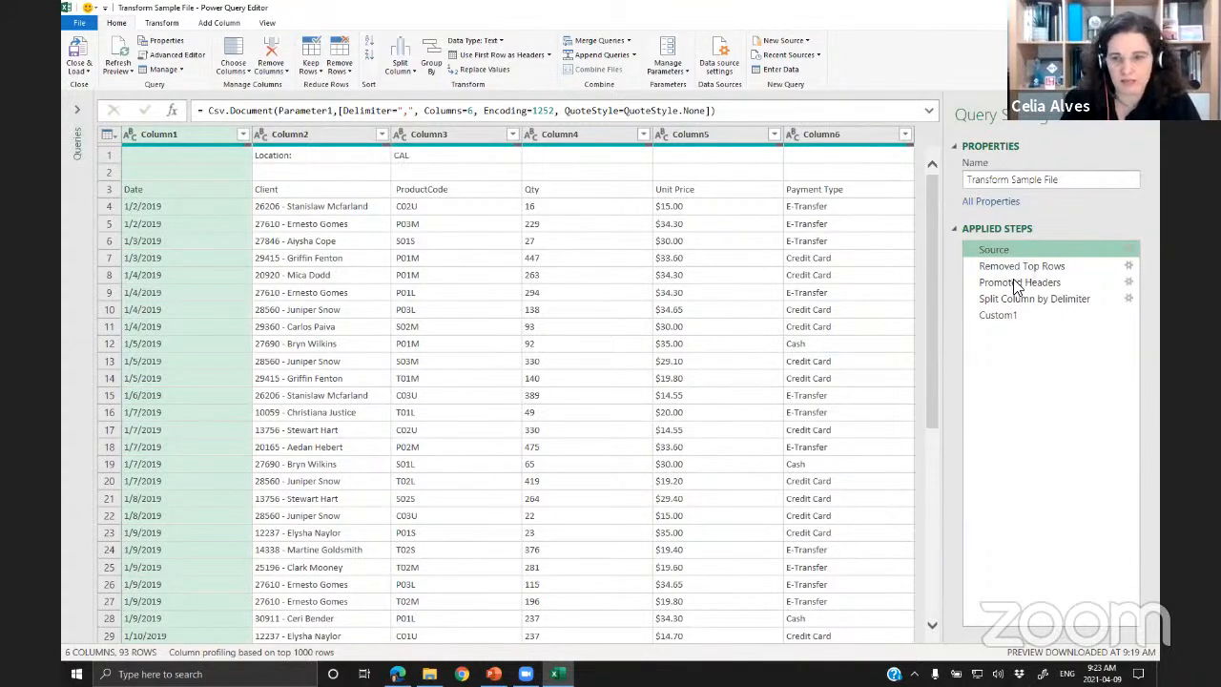
pyautogui.click(1002, 314)
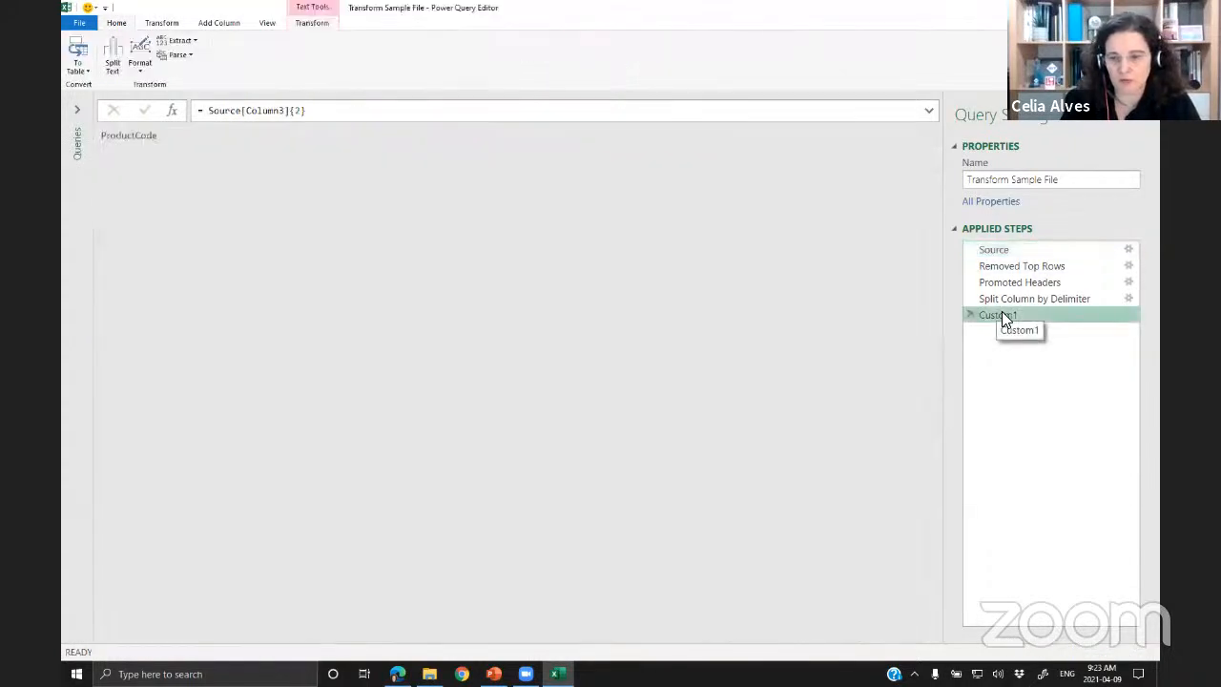
pyautogui.doubleClick(299, 111)
pyautogui.write('0')
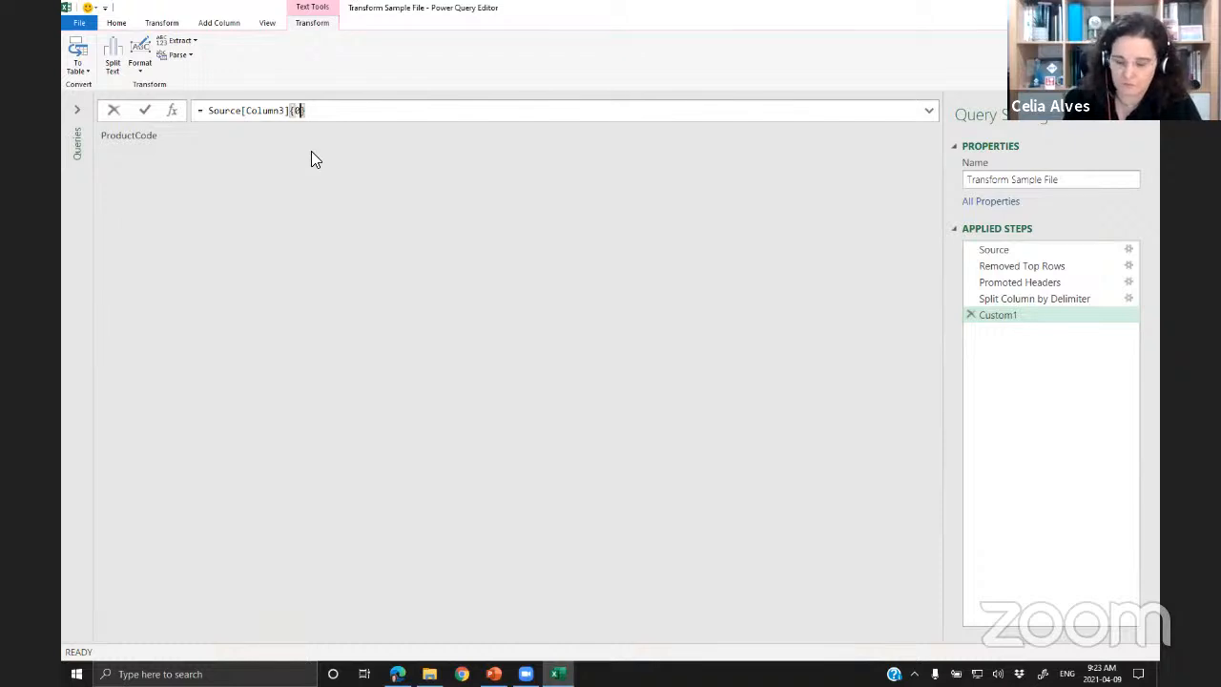
pyautogui.press('Return')
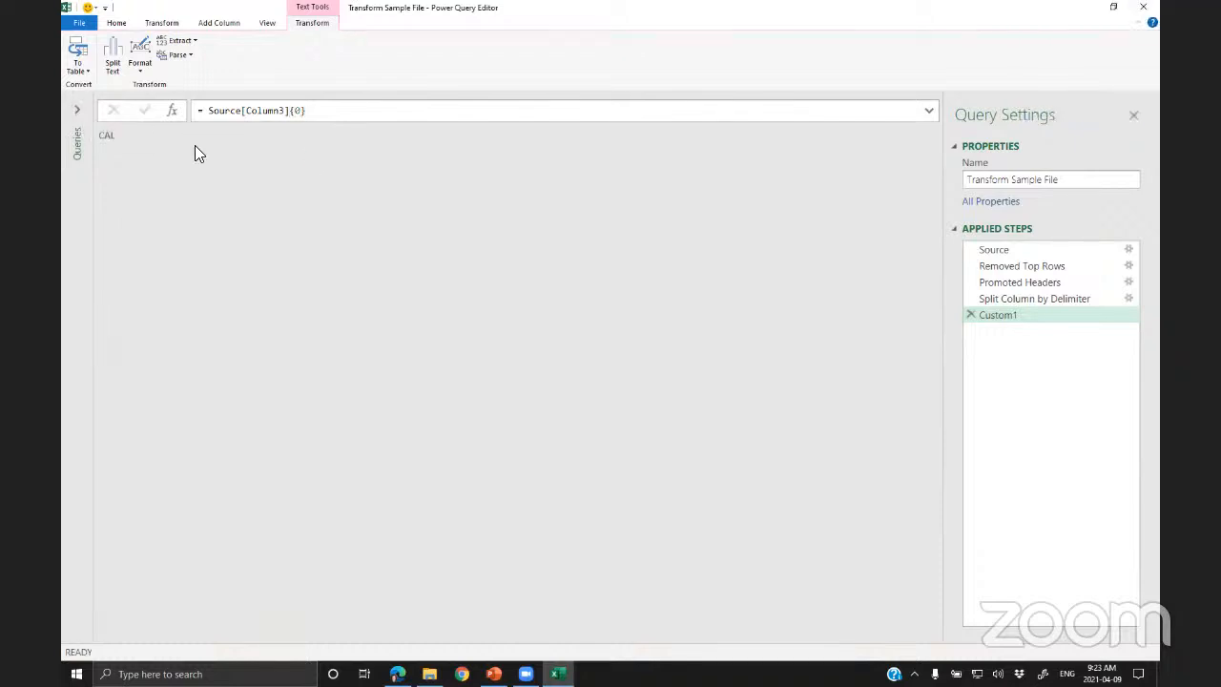
# - Rename the Custom1 step as StoreCode
pyautogui.rightClick(1000, 322)
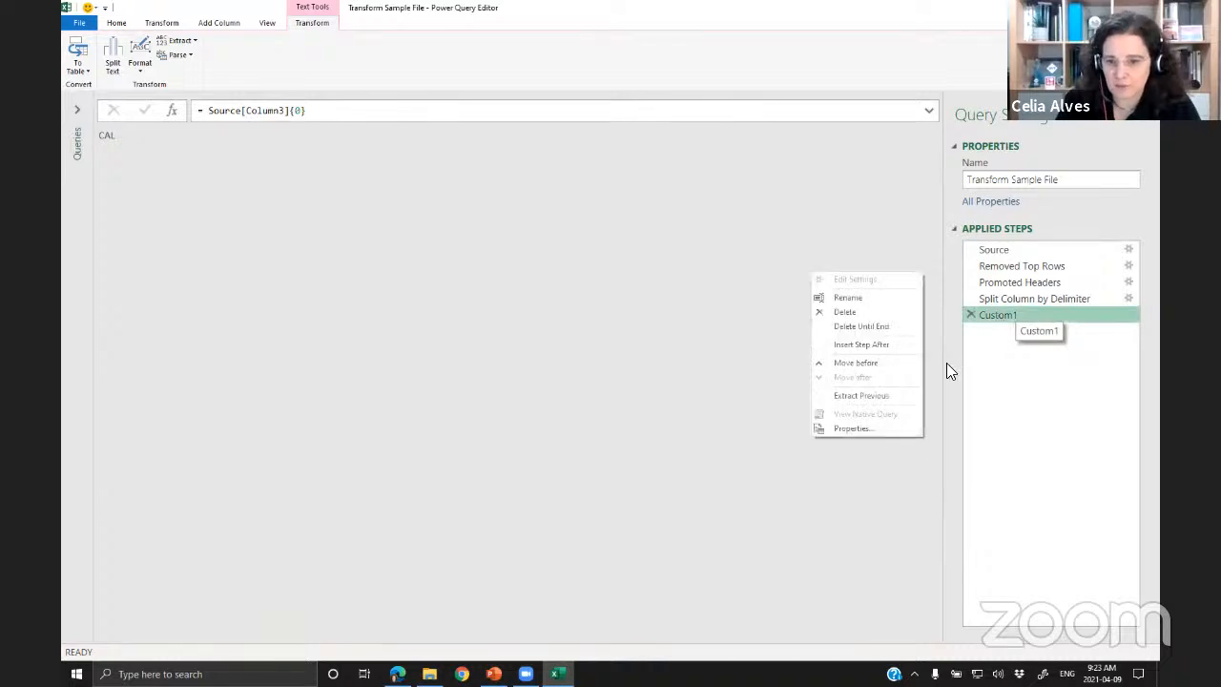
pyautogui.click(849, 297)
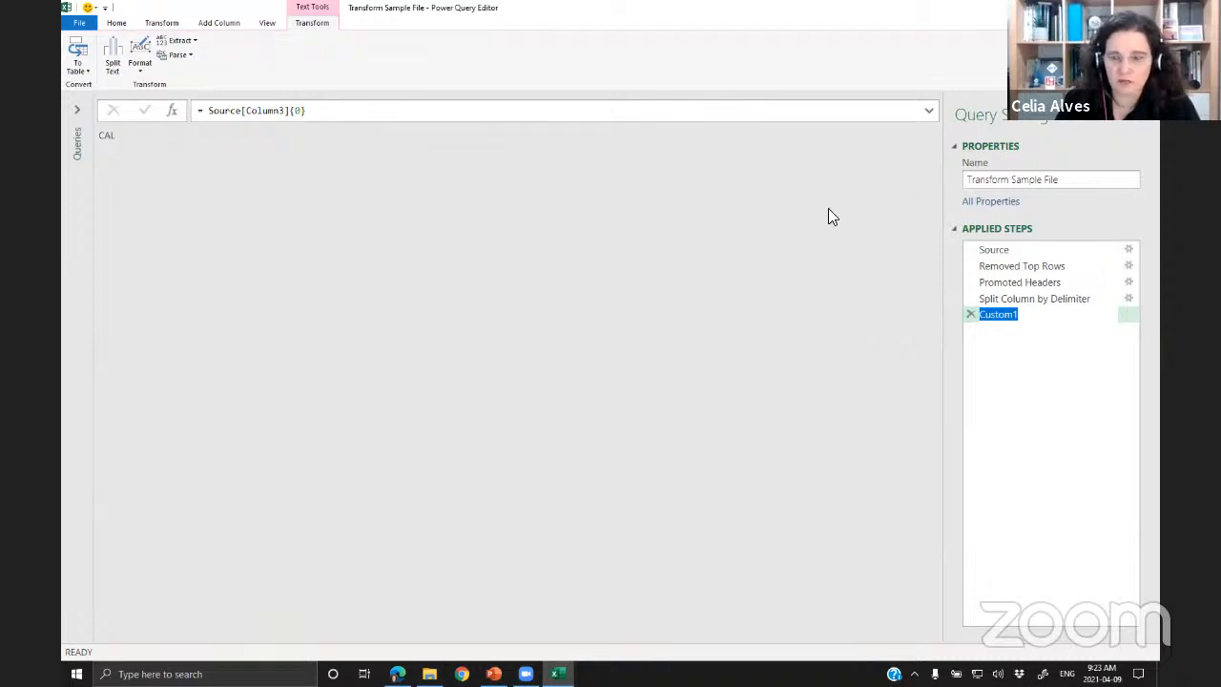
pyautogui.write('Store')
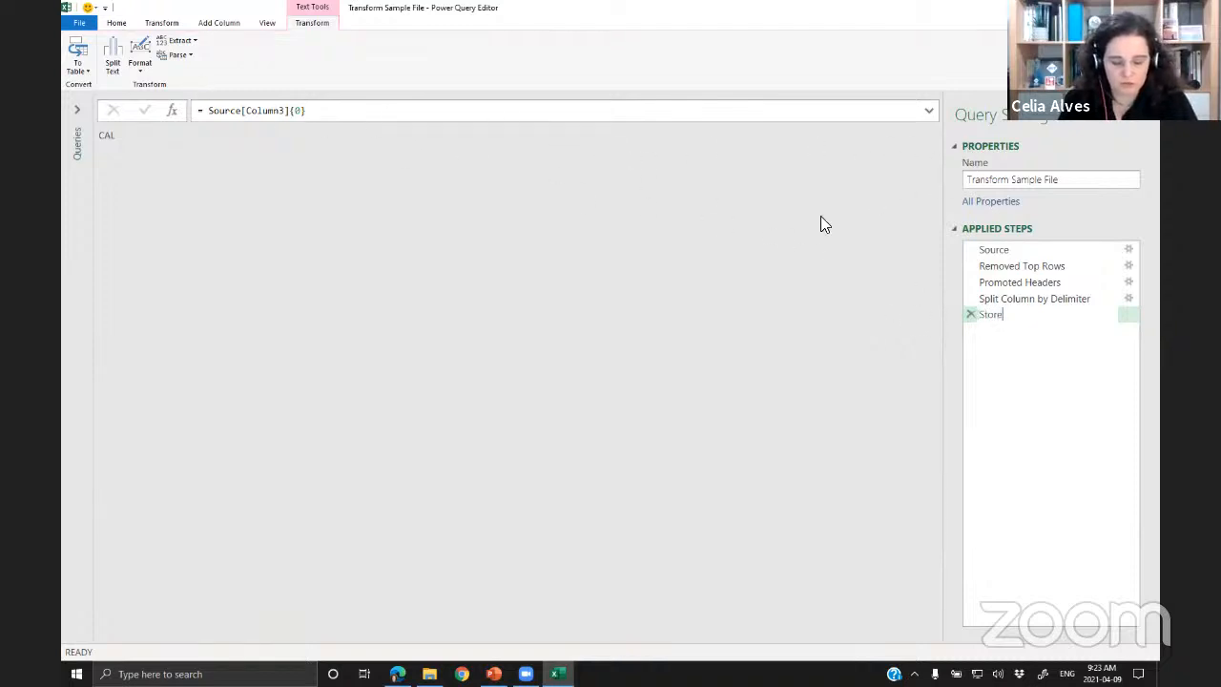
pyautogui.write('Code')
pyautogui.press('Return')
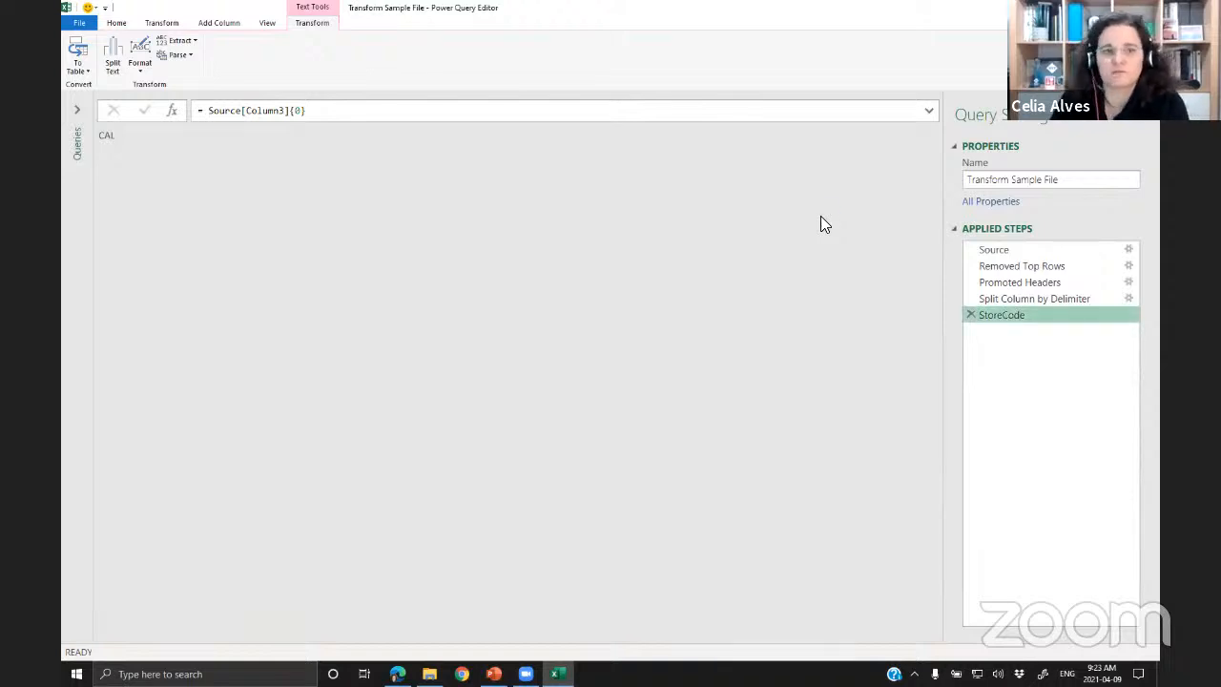
# - Review the columns at the Split Column by Delimiter step and rename that step as SalesTable
pyautogui.click(1011, 299)
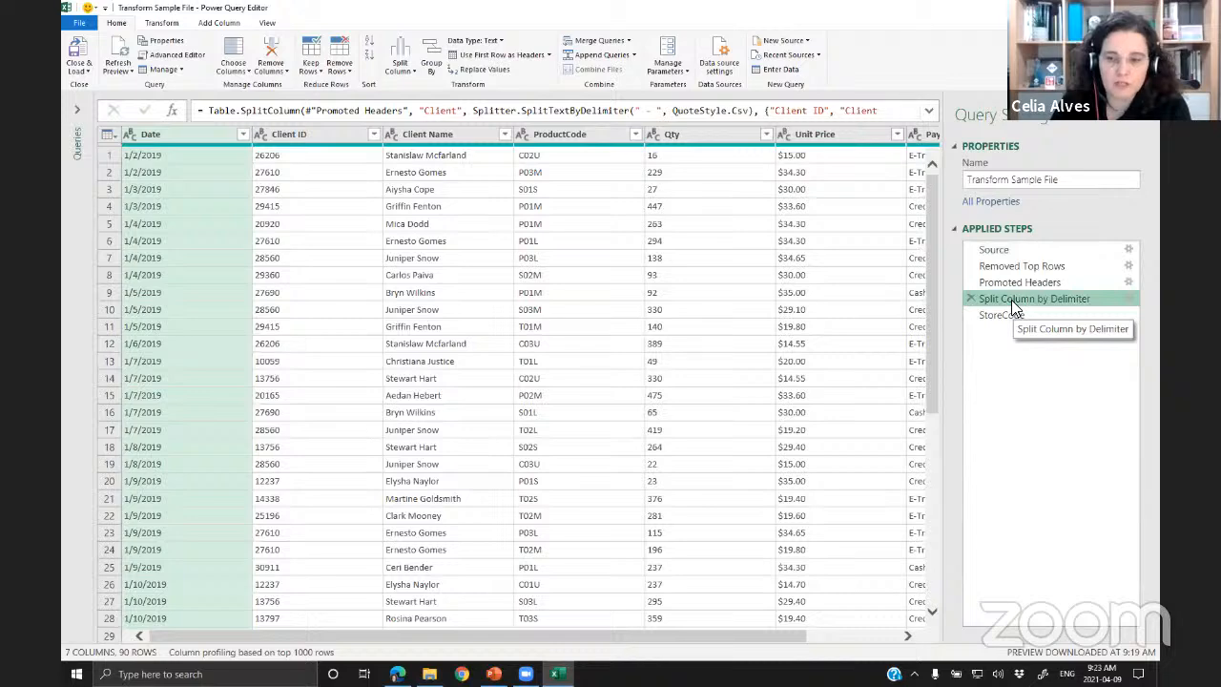
pyautogui.moveTo(716, 633); pyautogui.dragTo(807, 633)
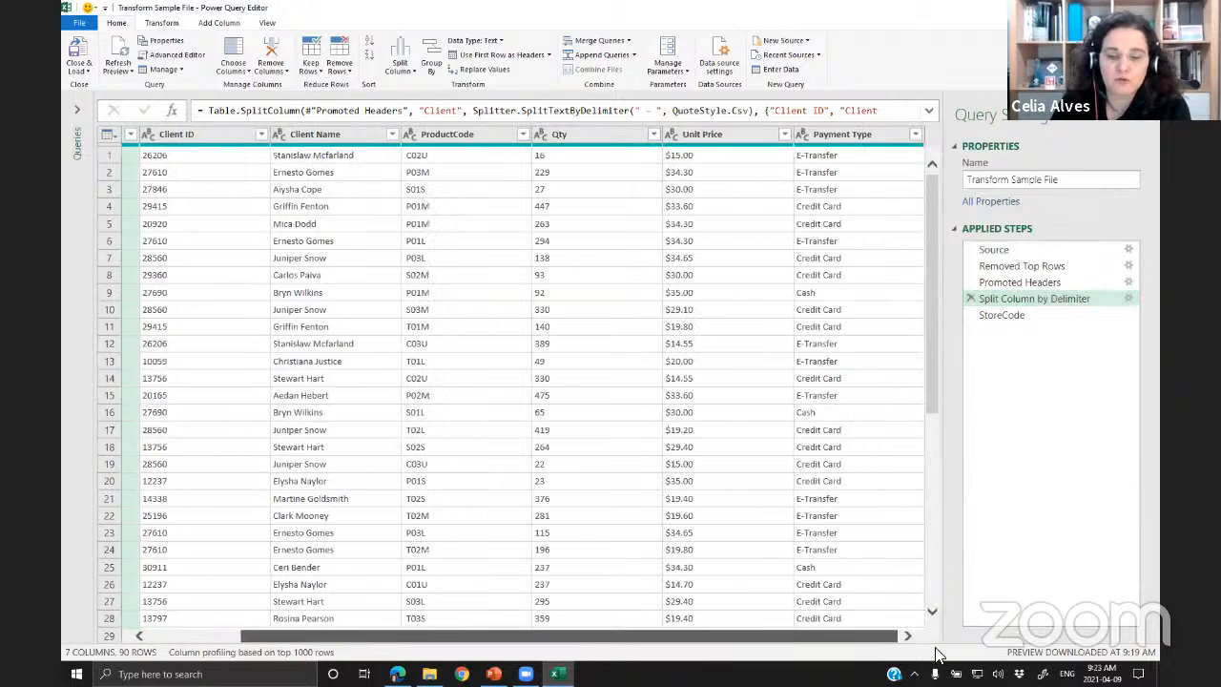
pyautogui.rightClick(1009, 303)
pyautogui.click(852, 283)
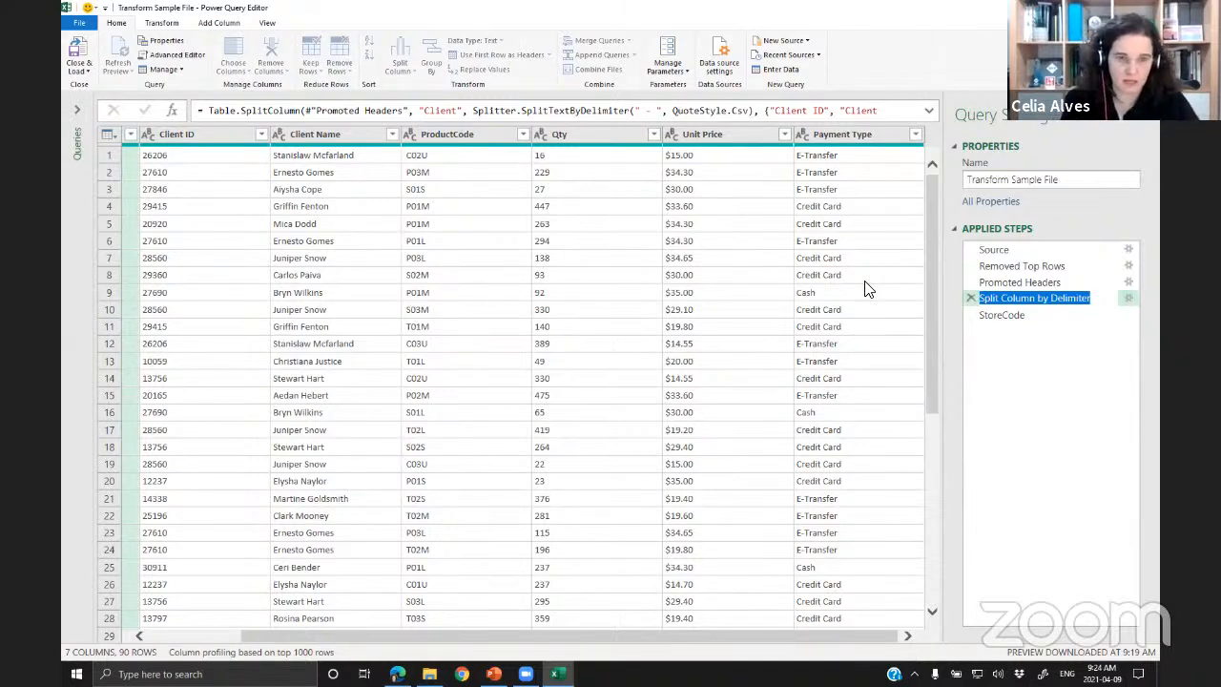
pyautogui.write('SalesTable')
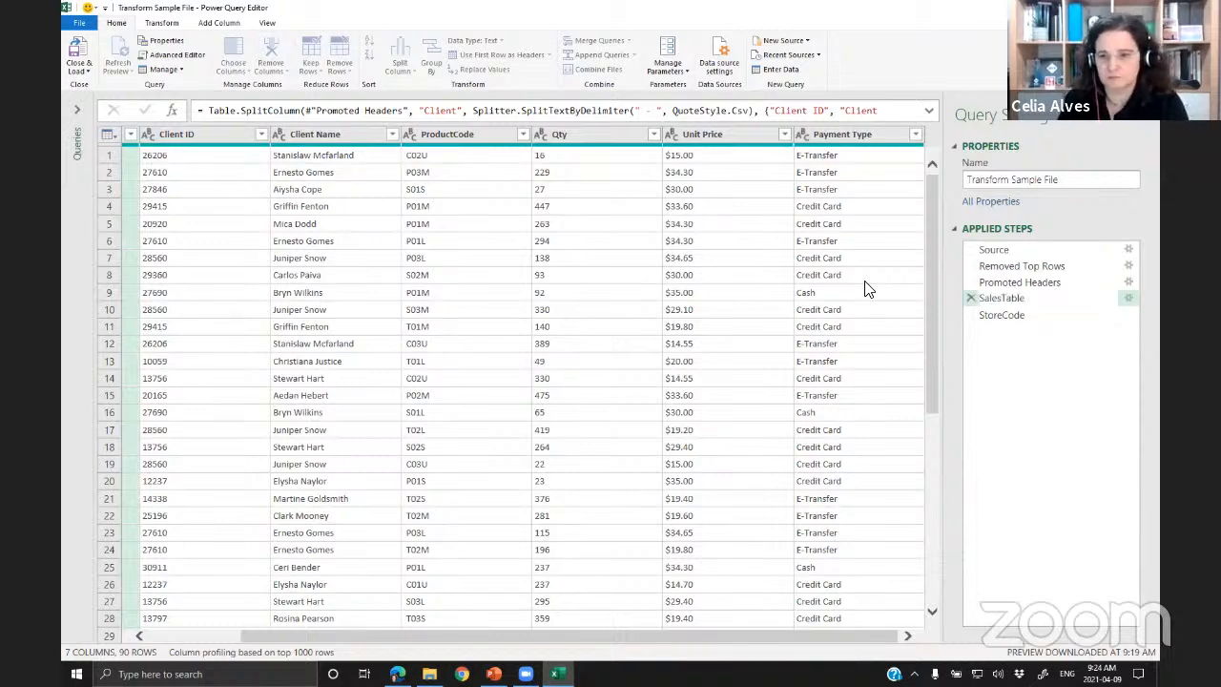
pyautogui.press('Return')
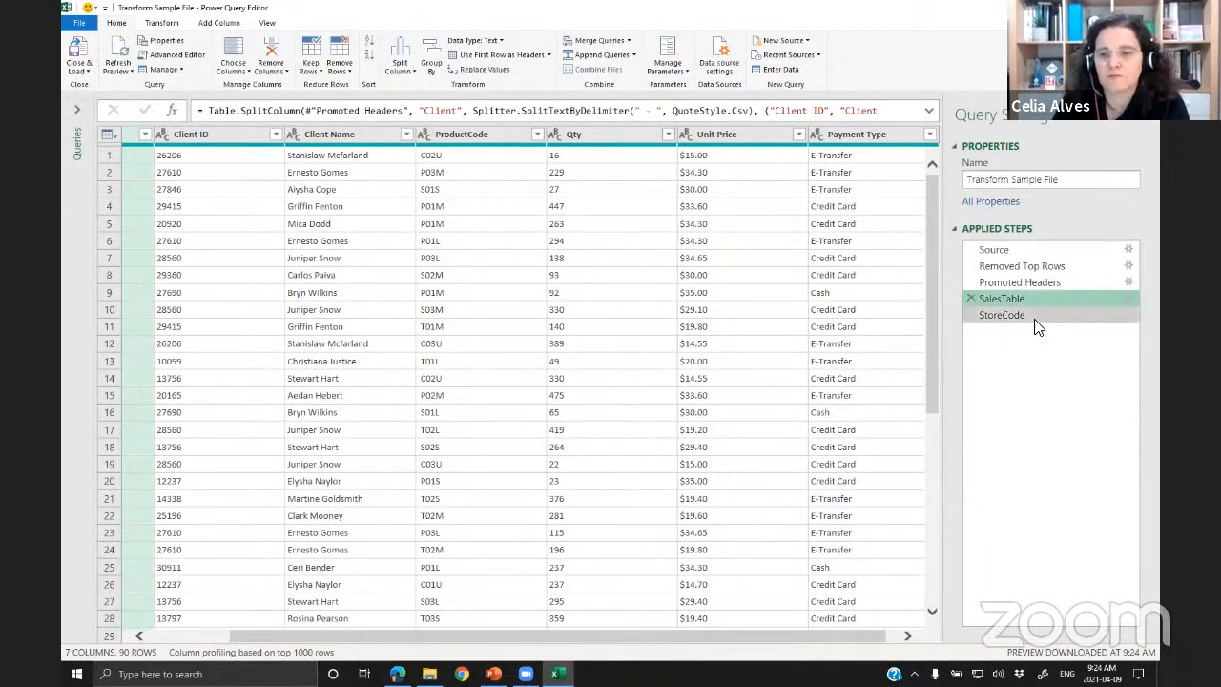
# - Add a custom step after StoreCode with the formula = SalesTable, and compare it with the StoreCode and SalesTable steps
pyautogui.click(993, 316)
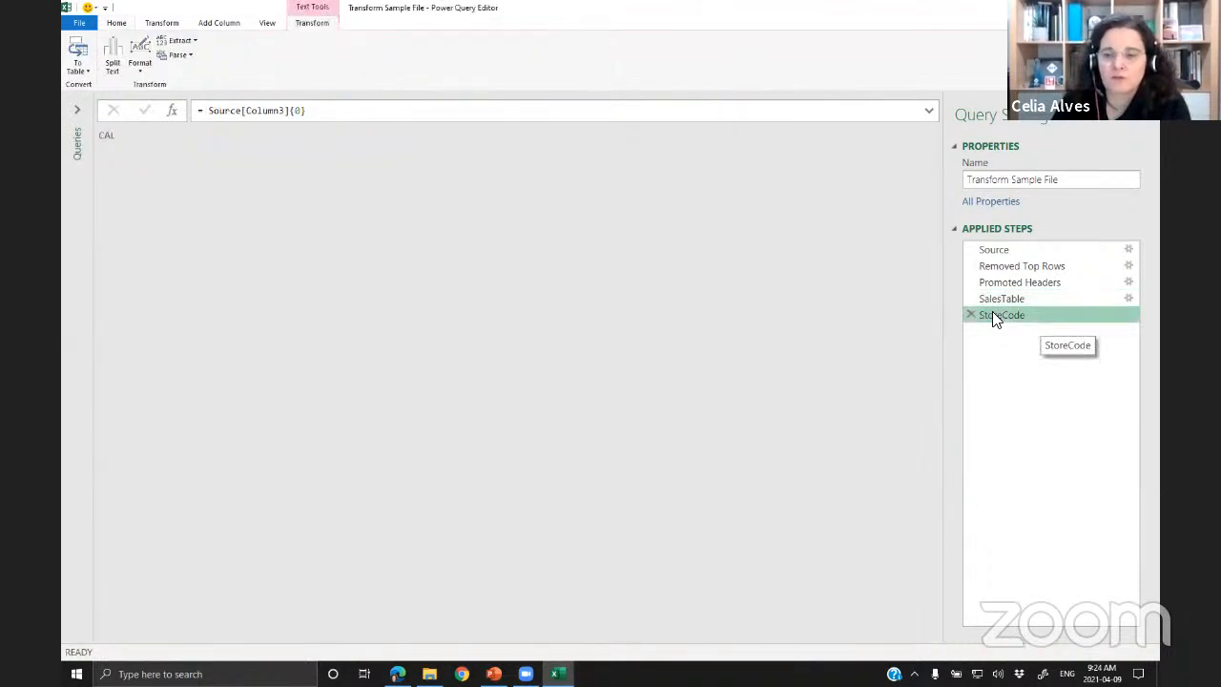
pyautogui.click(173, 112)
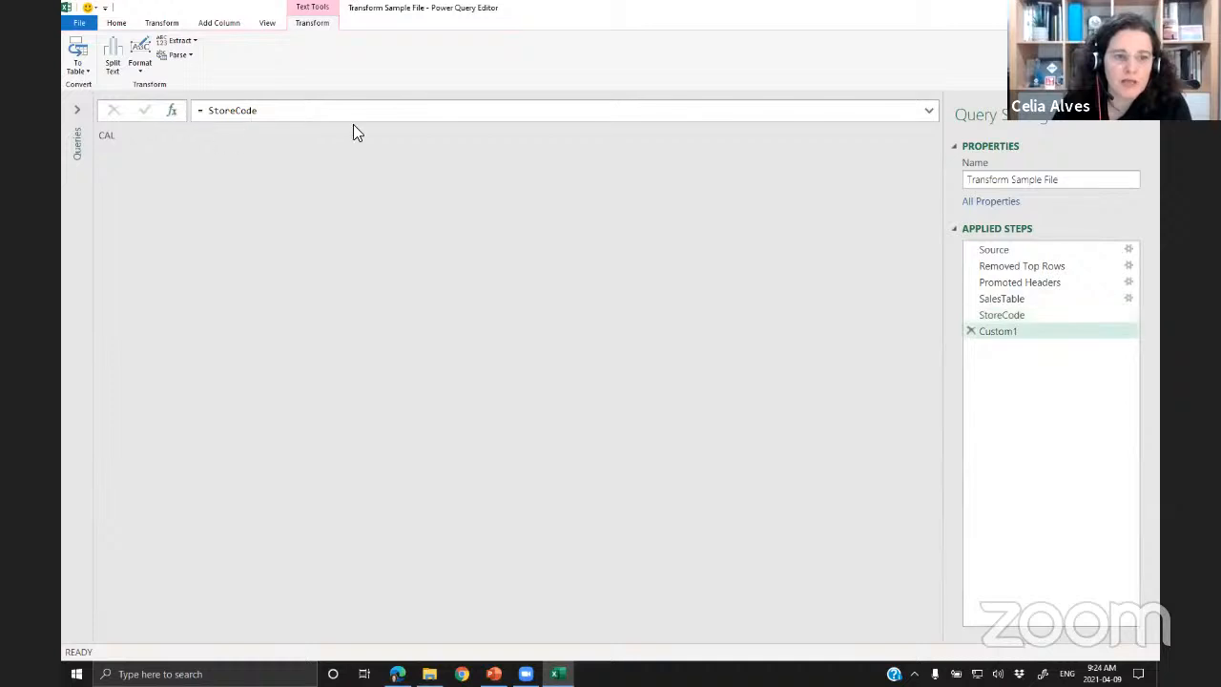
pyautogui.moveTo(210, 111); pyautogui.dragTo(374, 116)
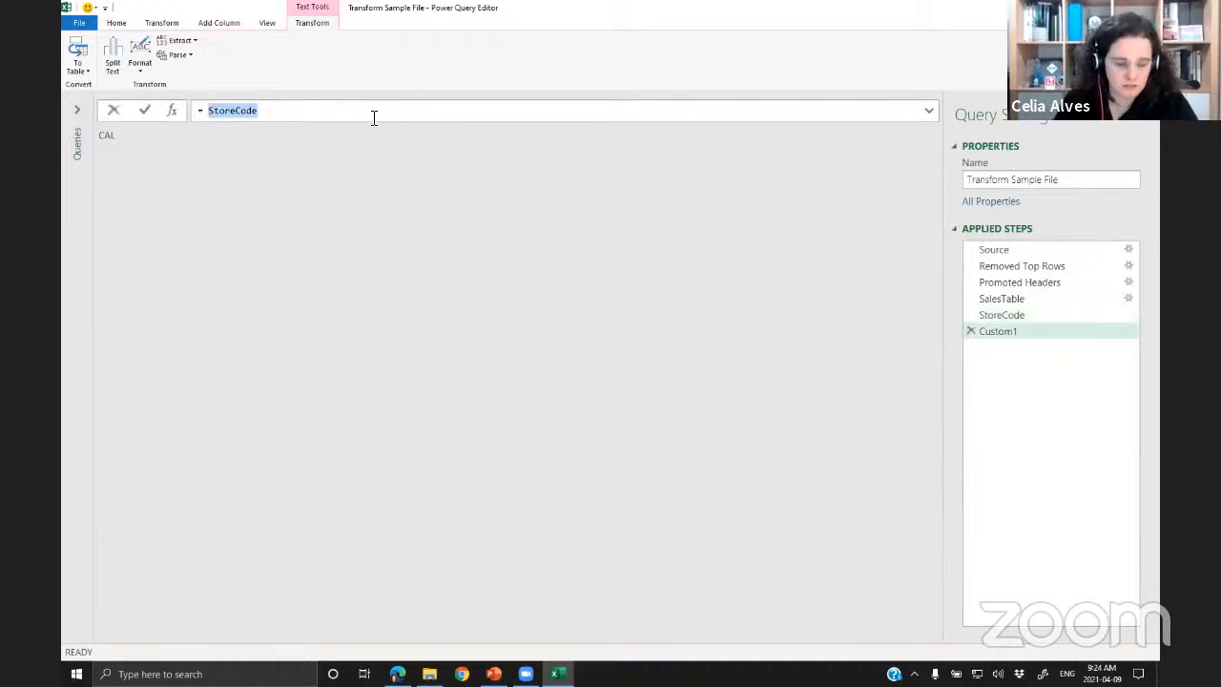
pyautogui.write('SalesTab')
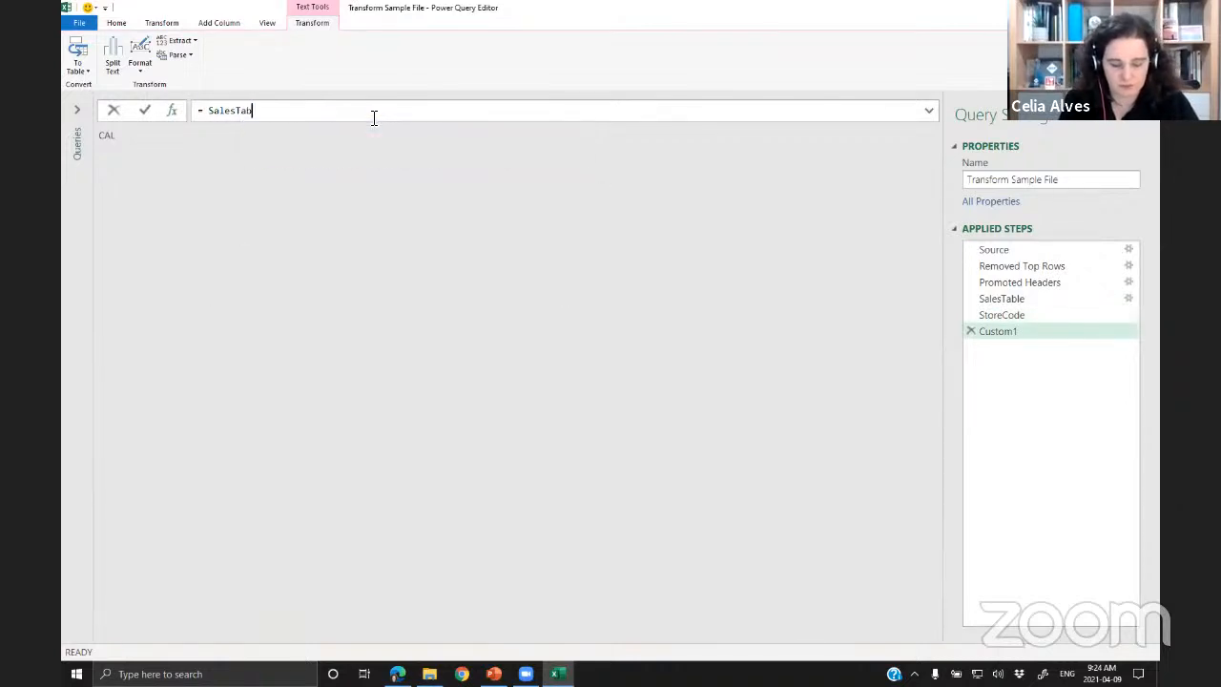
pyautogui.write('le')
pyautogui.press('Return')
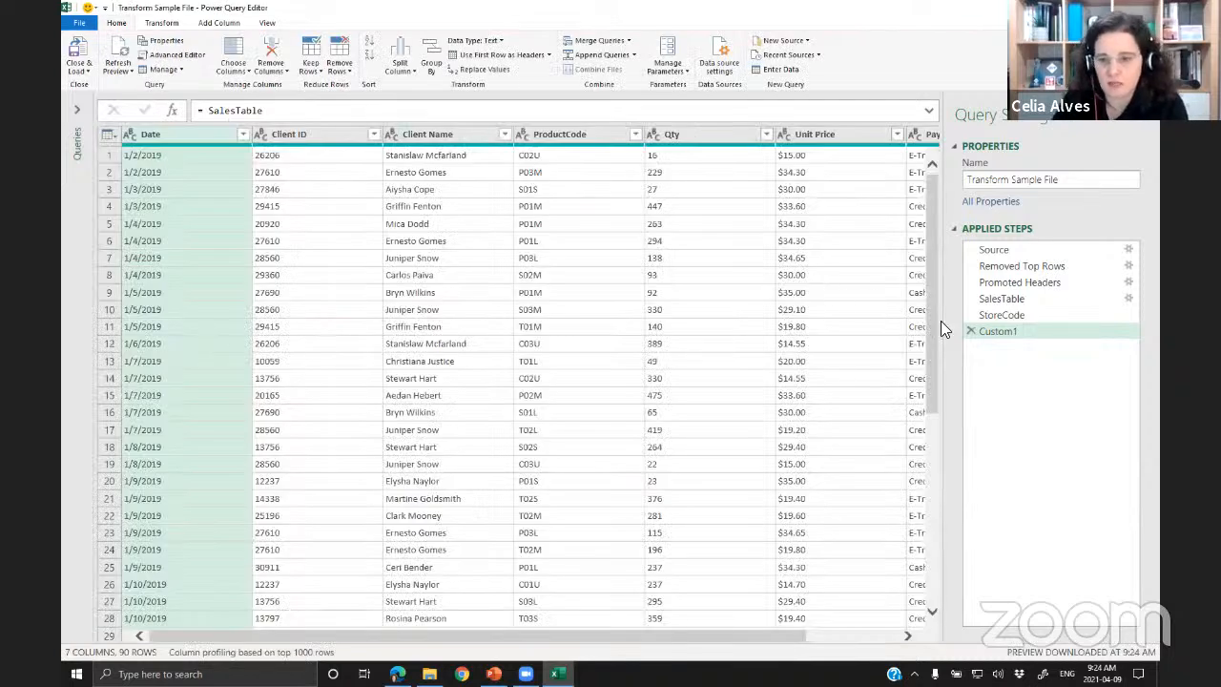
pyautogui.click(1012, 320)
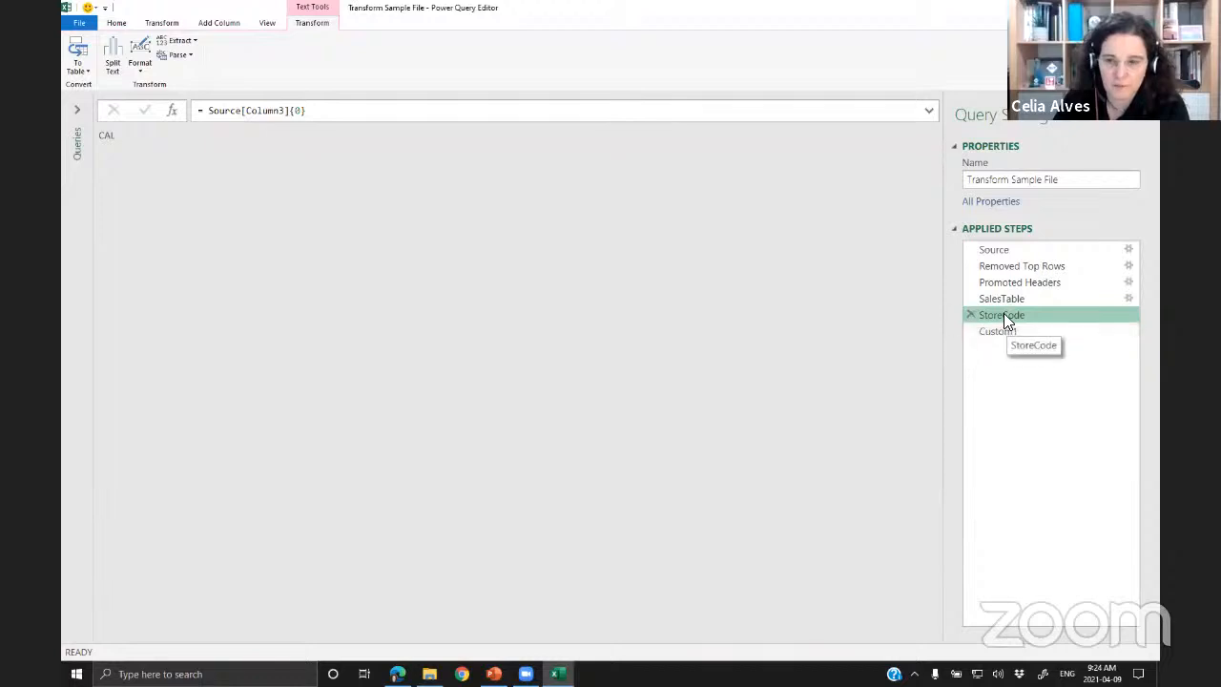
pyautogui.click(1006, 299)
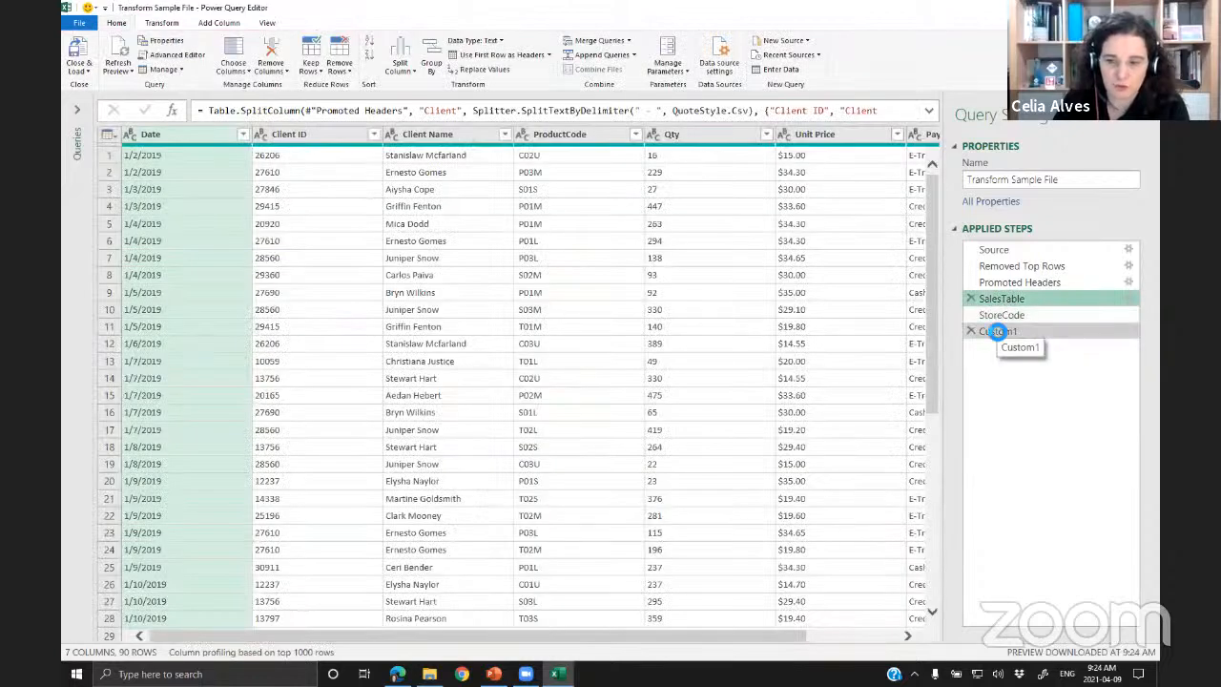
# - Add a custom column named Store ID with the formula = StoreCode after the Custom1 step
pyautogui.click(997, 331)
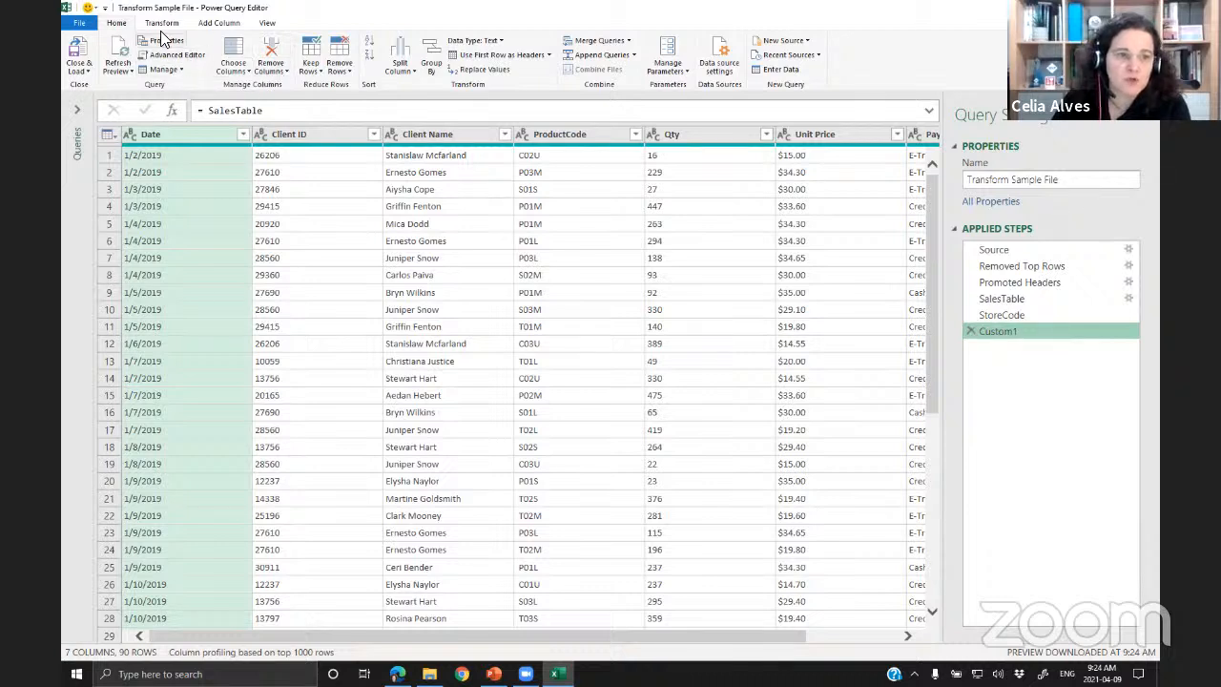
pyautogui.click(213, 23)
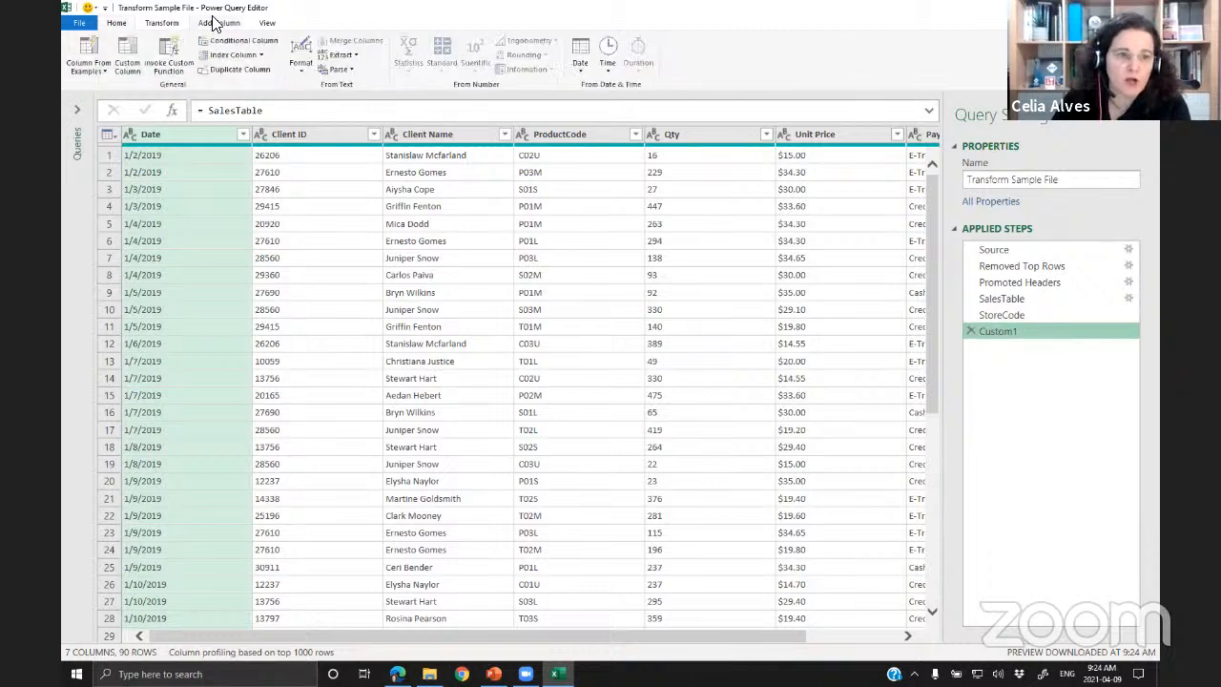
pyautogui.click(132, 48)
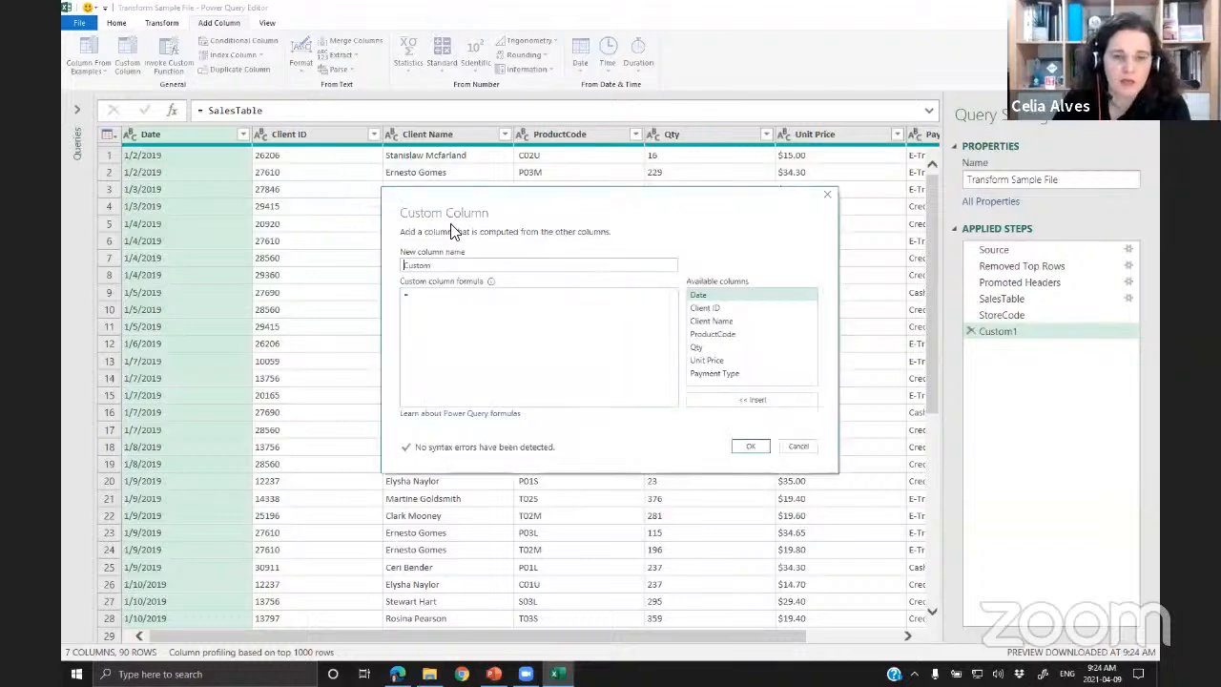
pyautogui.moveTo(458, 269); pyautogui.dragTo(392, 264)
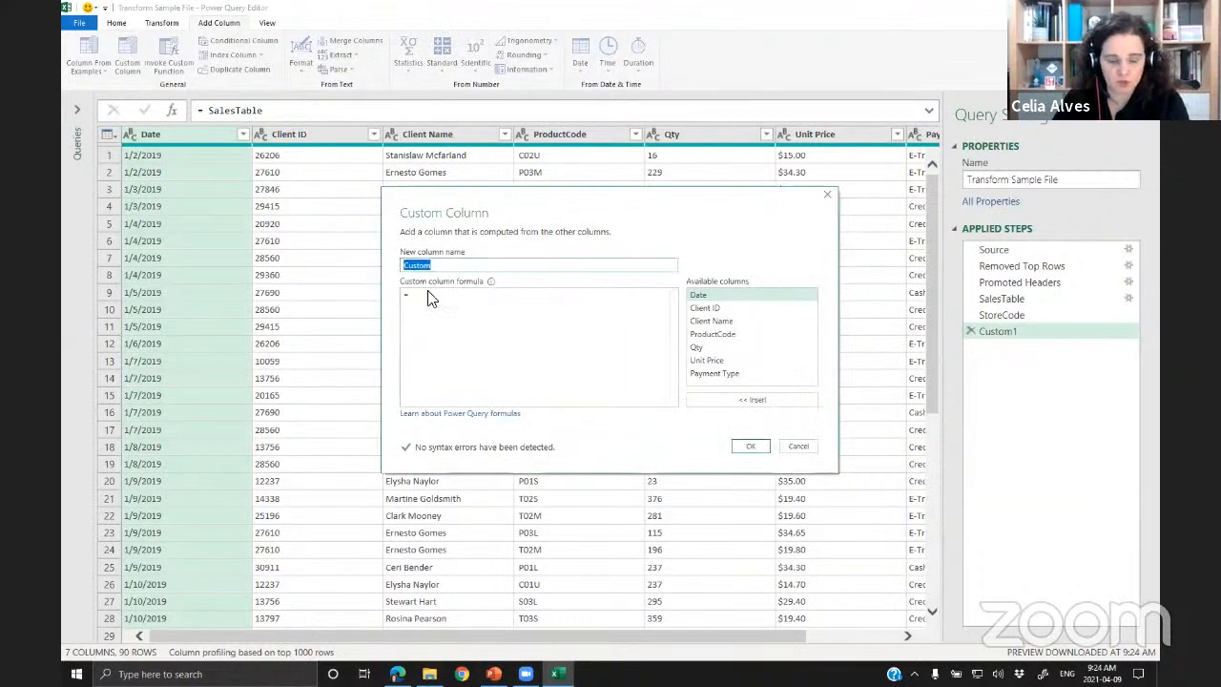
pyautogui.write('Store ID')
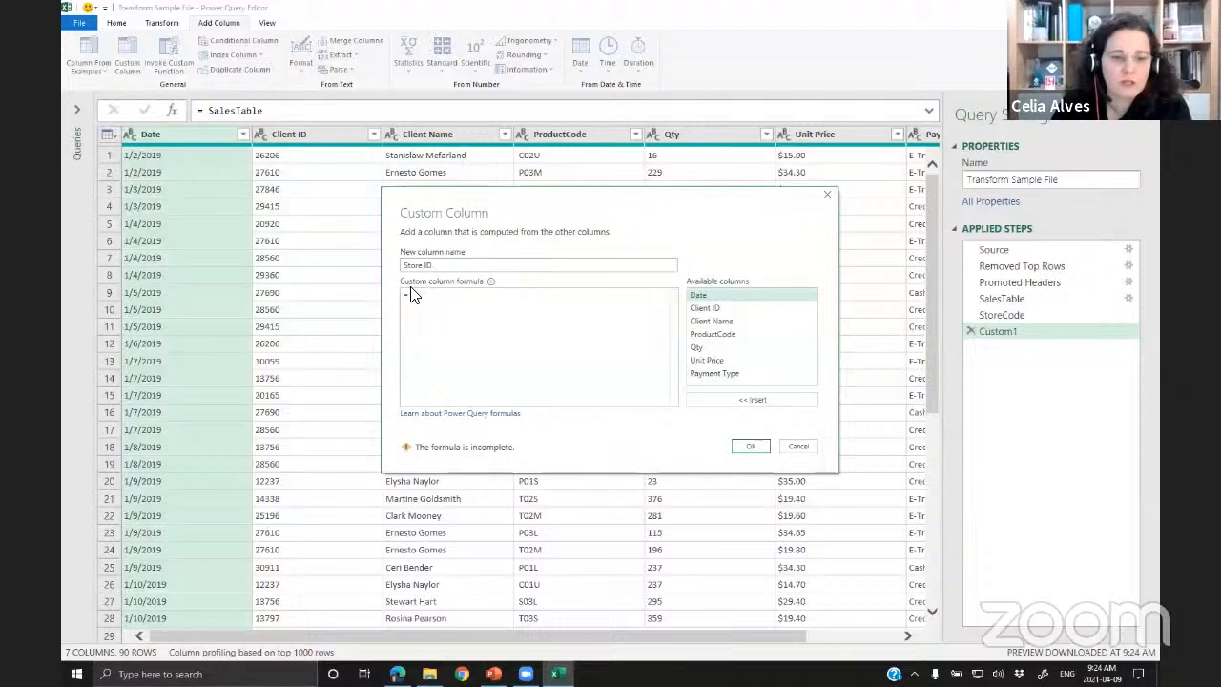
pyautogui.click(420, 297)
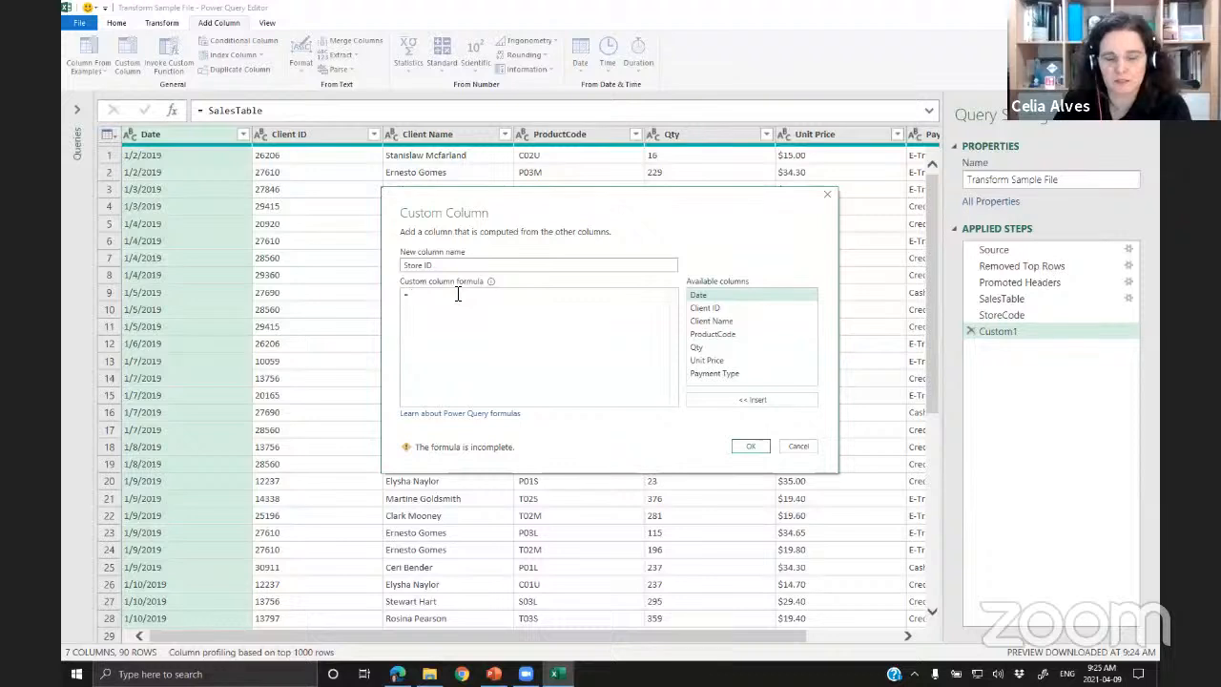
pyautogui.write('Store')
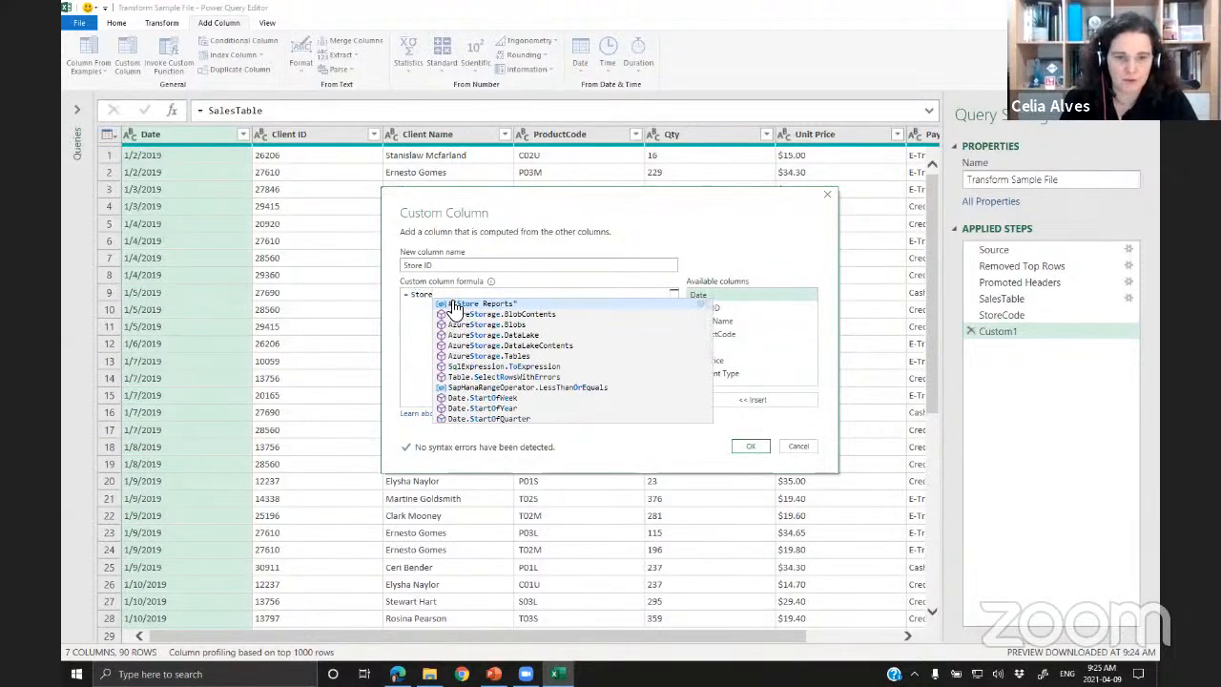
pyautogui.write('Code')
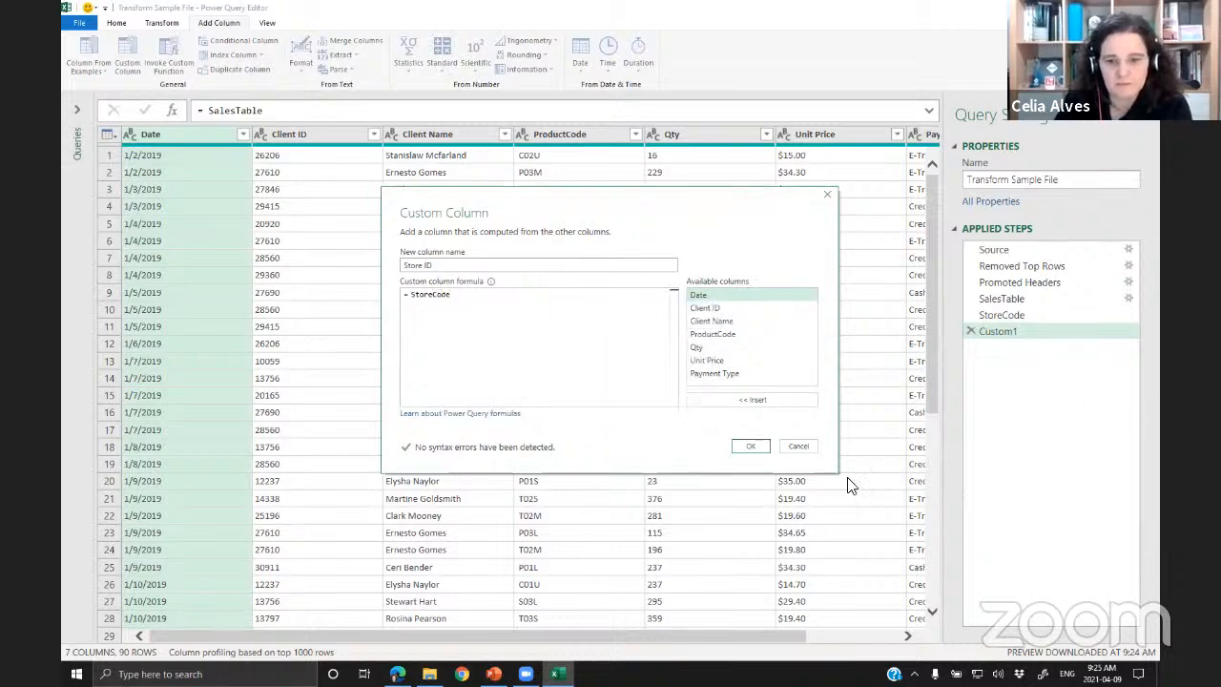
pyautogui.click(751, 447)
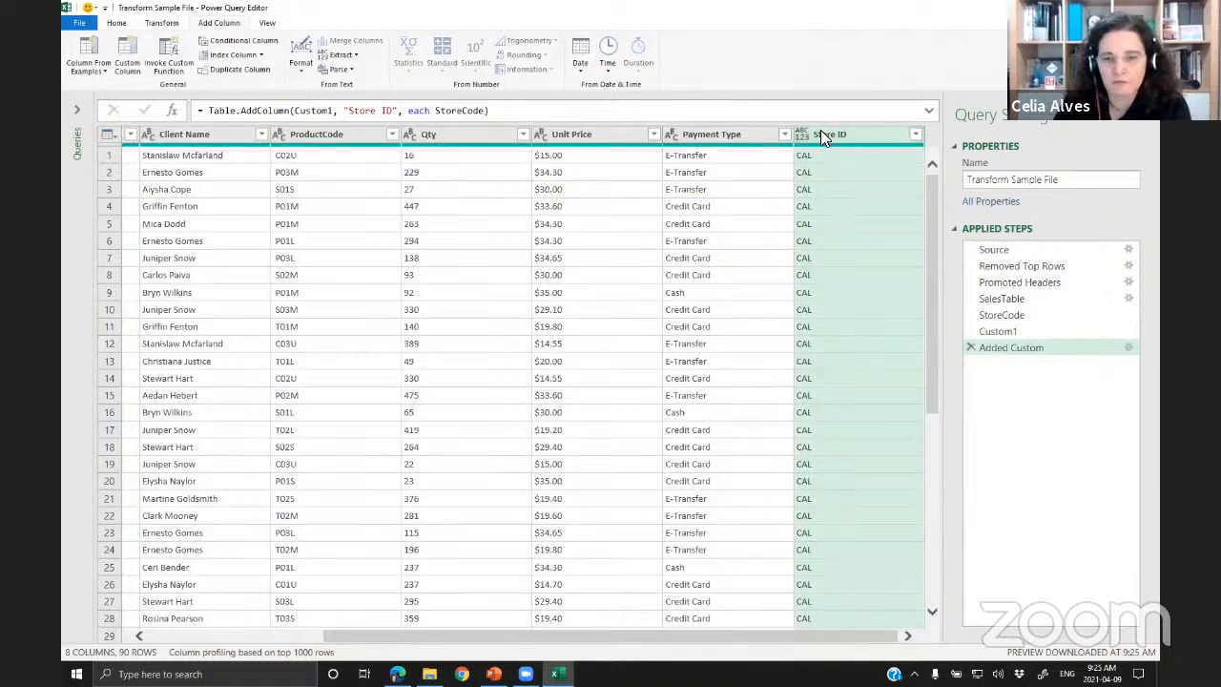
# - Compare the columns at the Custom1 and Added Custom steps and examine the "Store ID" argument in the Table.AddColumn formula
pyautogui.click(1015, 331)
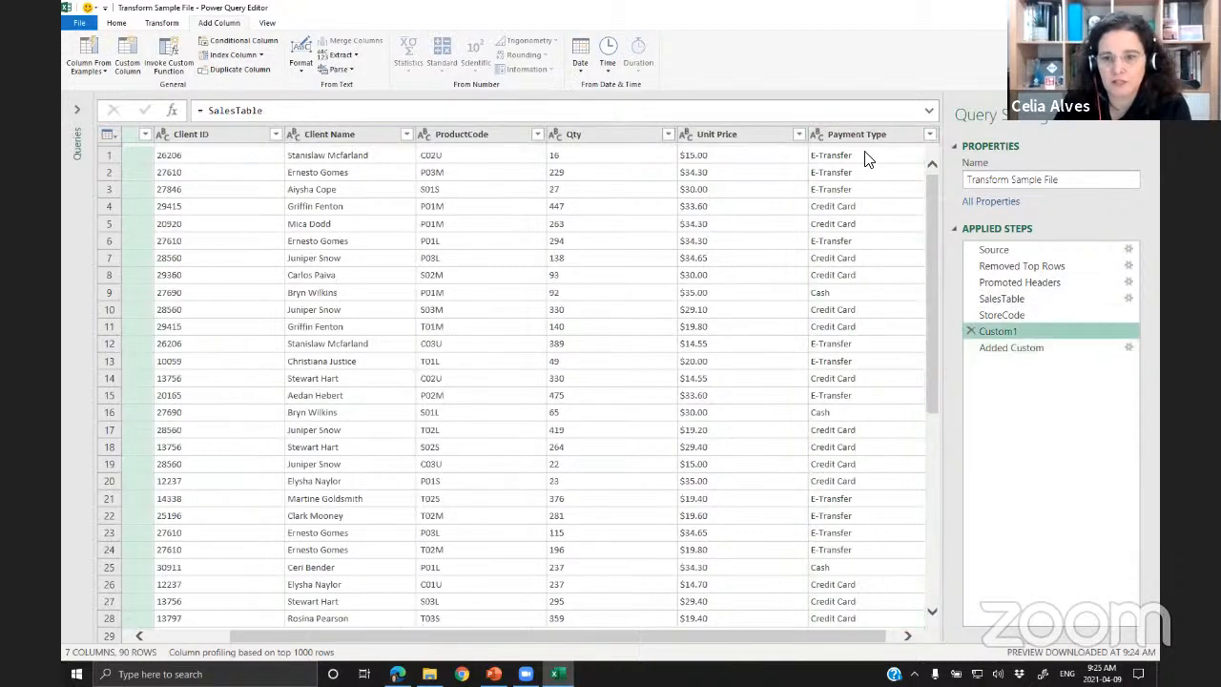
pyautogui.click(1021, 348)
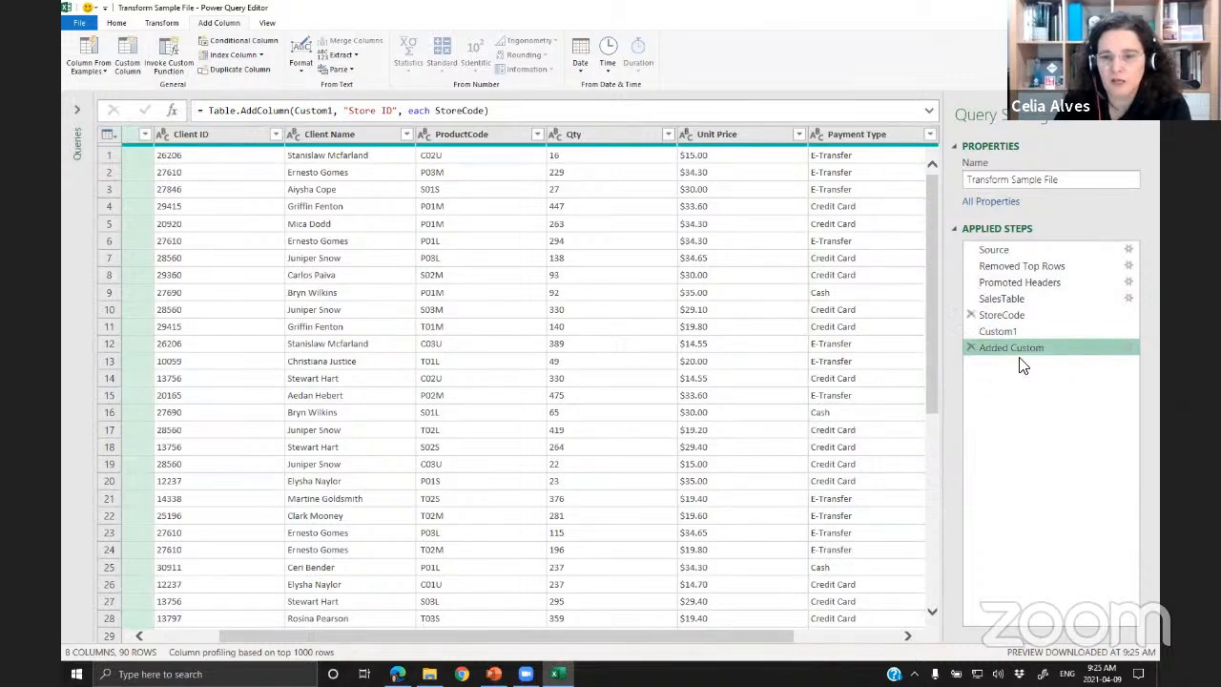
pyautogui.moveTo(732, 637); pyautogui.dragTo(905, 641)
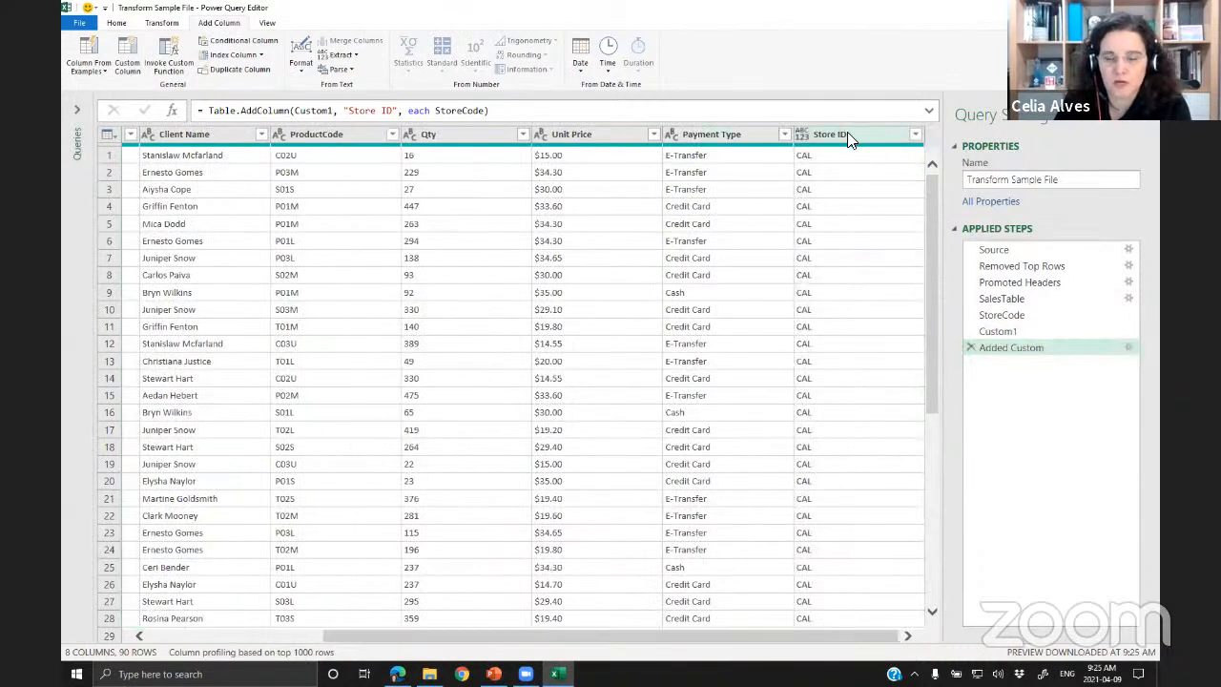
pyautogui.moveTo(345, 110); pyautogui.dragTo(405, 111)
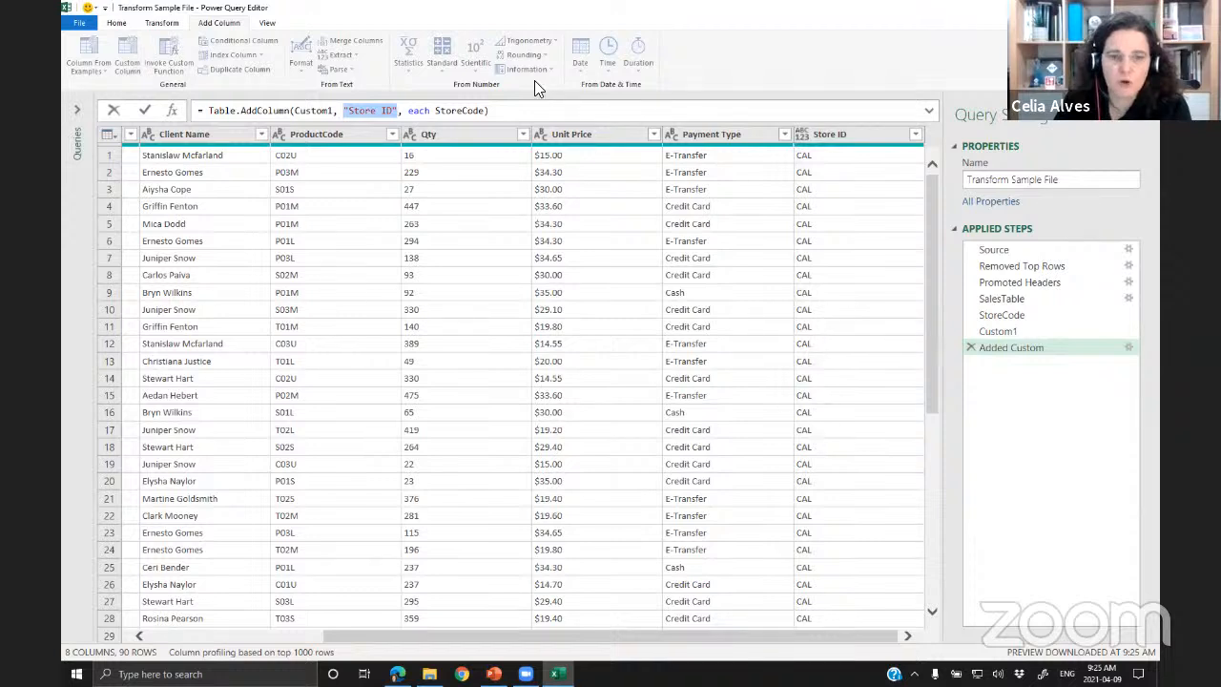
pyautogui.click(524, 112)
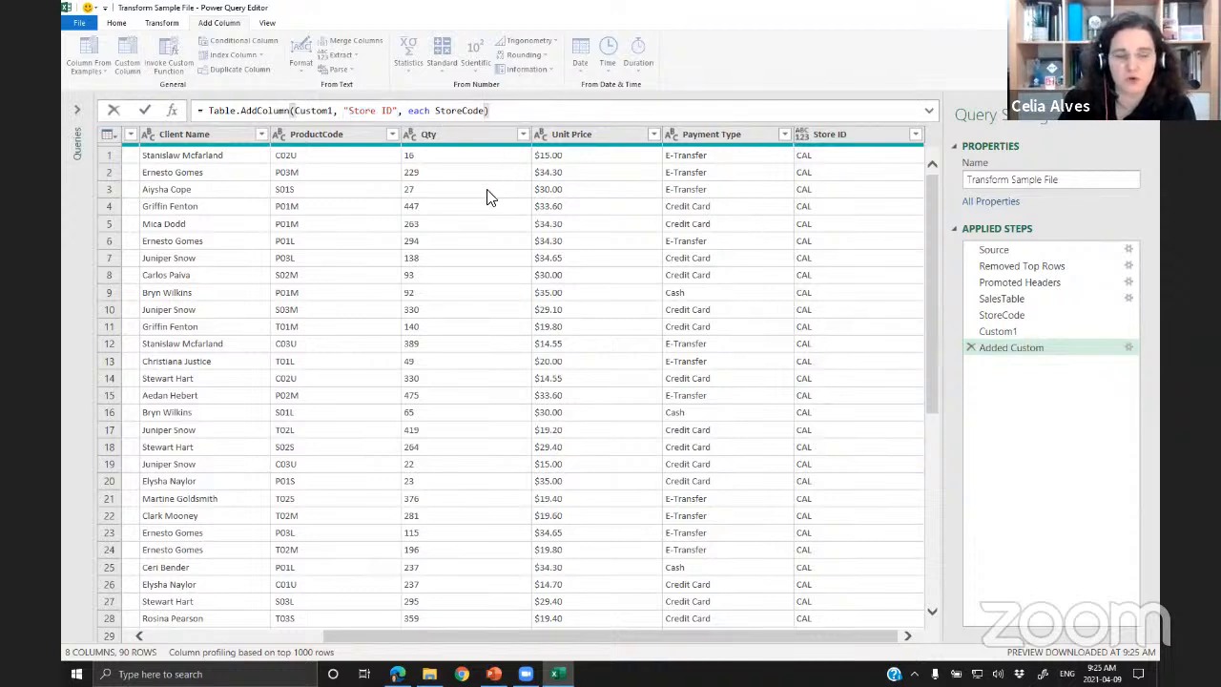
pyautogui.press('Return')
# - Check which file the Sample File query points to, and return to the Transform Sample File query
pyautogui.click(82, 111)
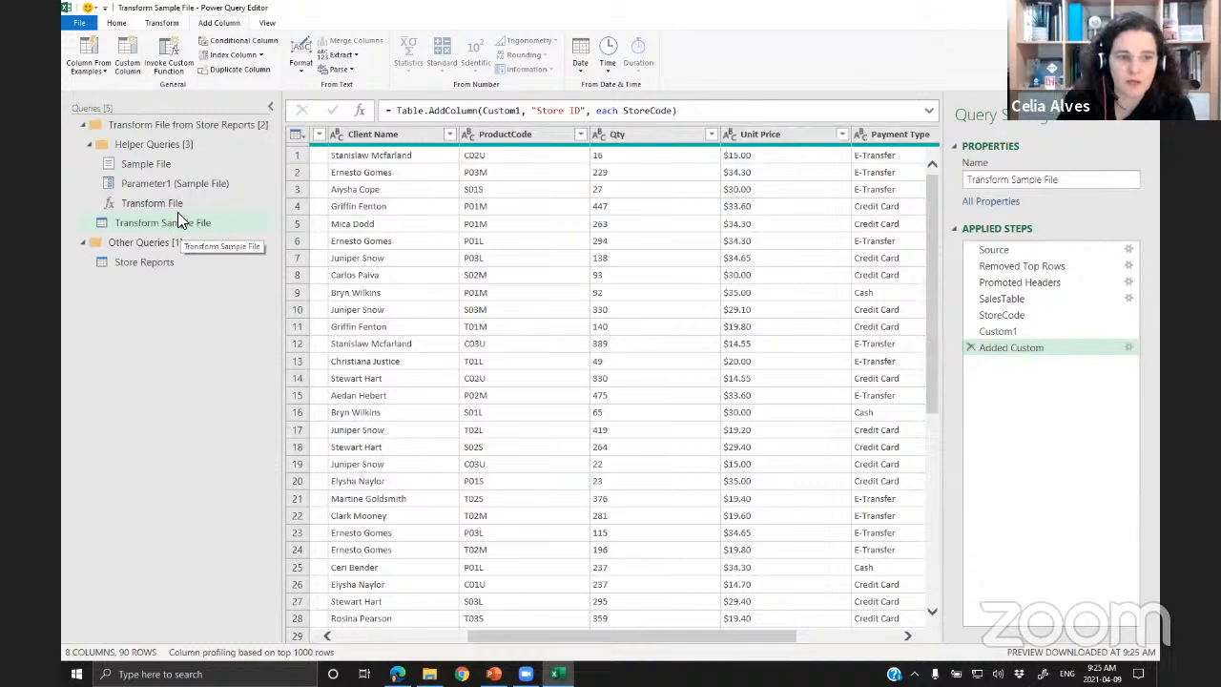
pyautogui.click(149, 162)
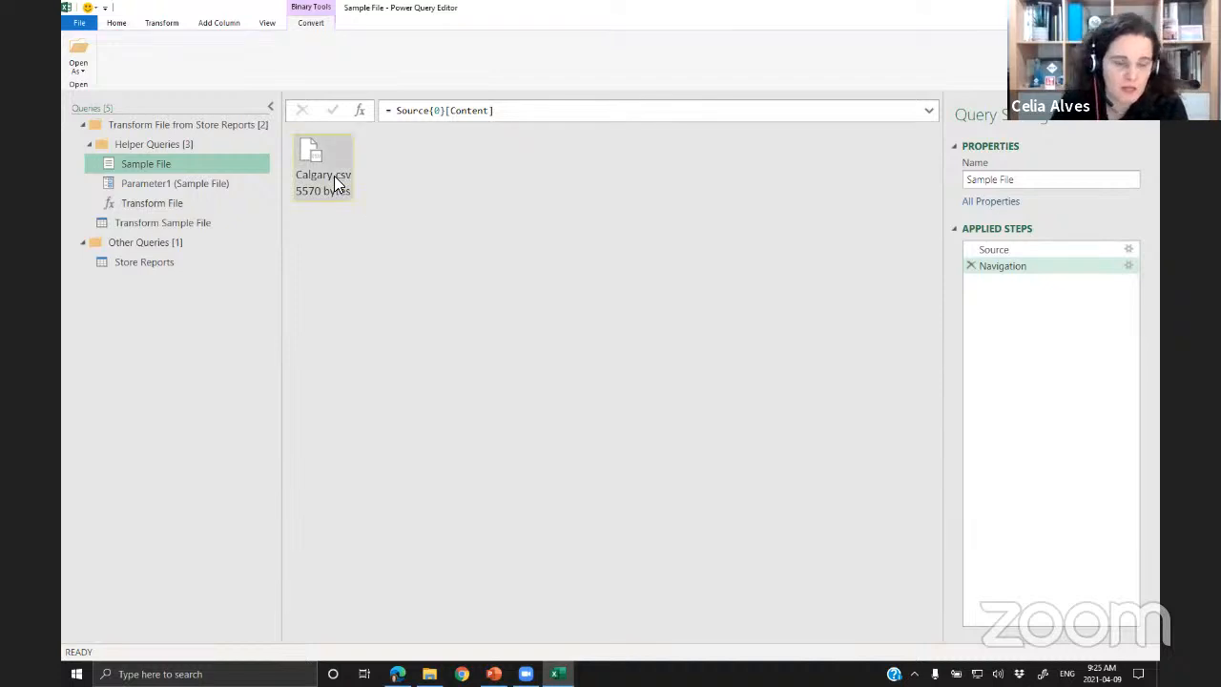
pyautogui.click(164, 225)
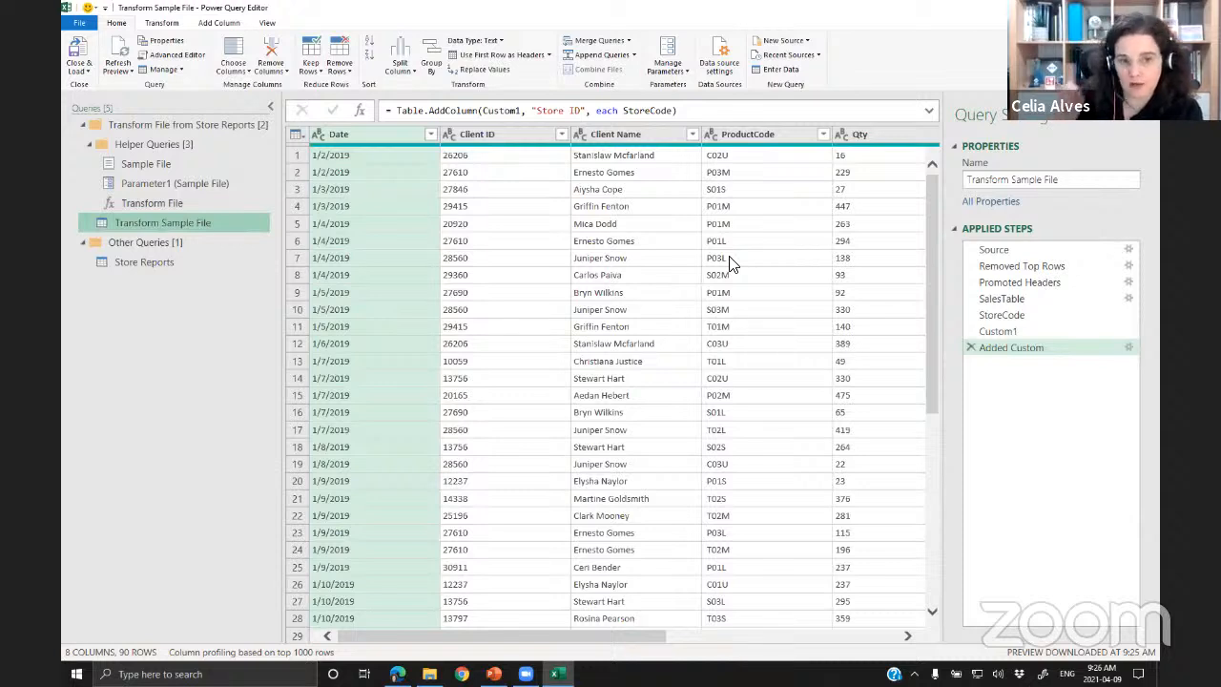
# - Open the Store Reports query and examine the distinct values in its Store ID column and the remaining columns
pyautogui.click(124, 266)
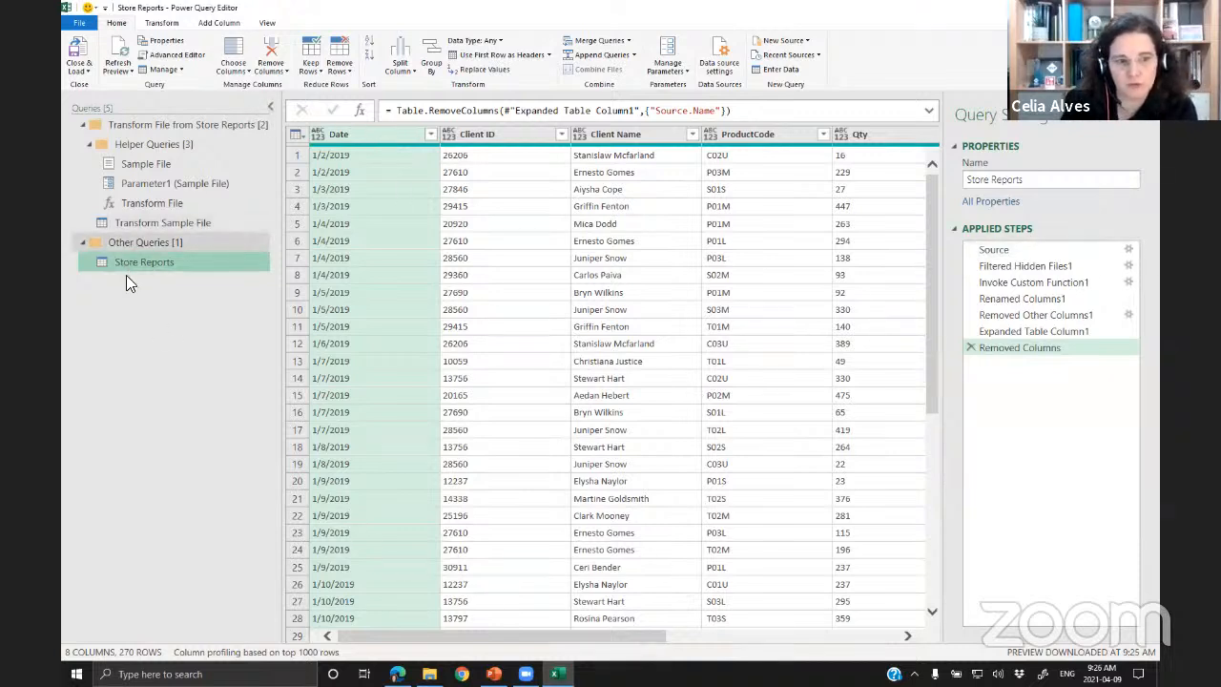
pyautogui.click(271, 105)
pyautogui.moveTo(649, 637); pyautogui.dragTo(934, 634)
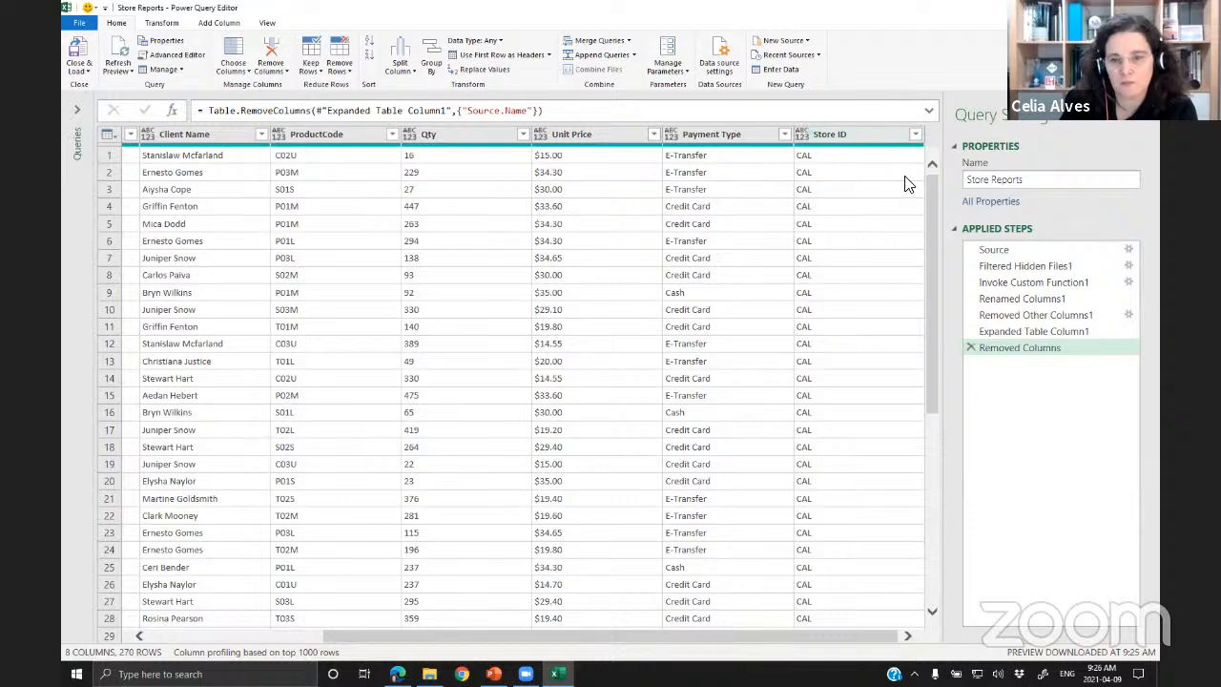
pyautogui.click(916, 135)
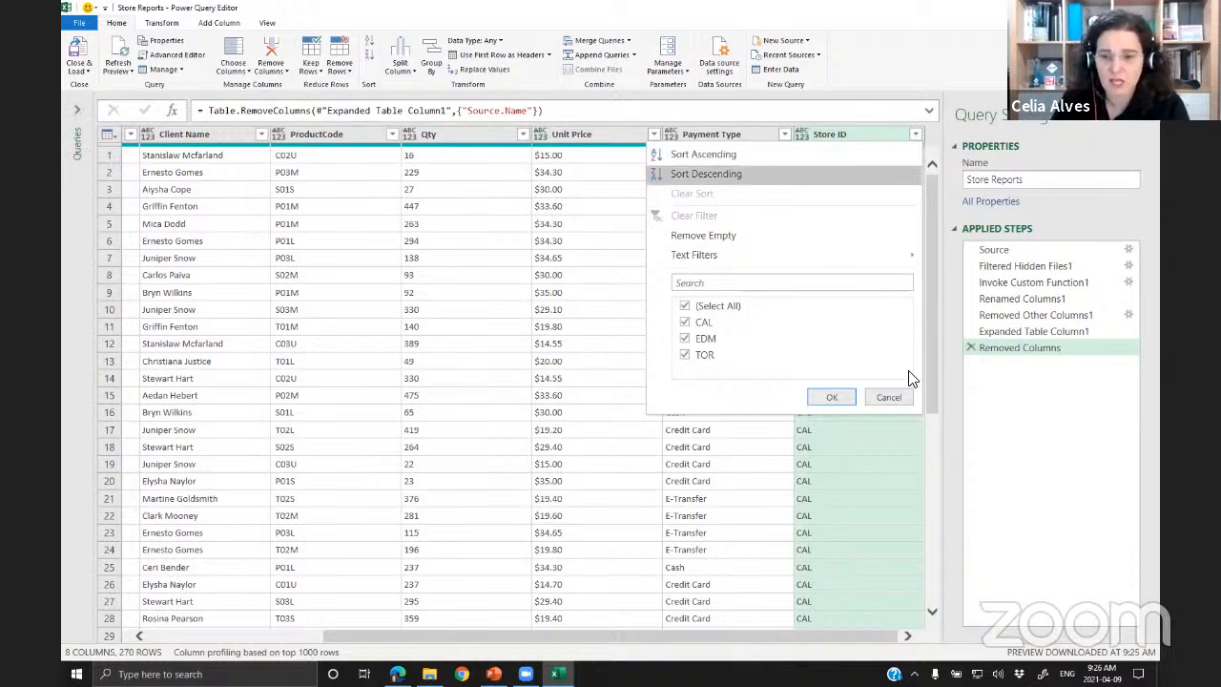
pyautogui.click(888, 397)
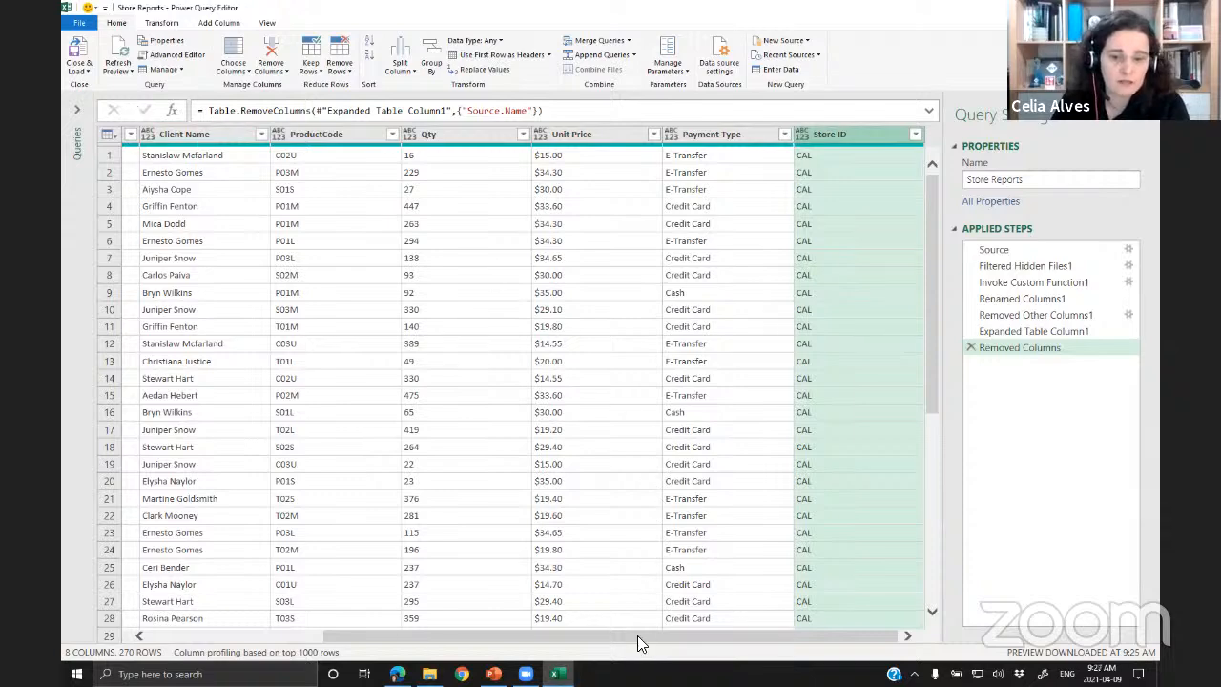
pyautogui.moveTo(637, 636); pyautogui.dragTo(282, 620)
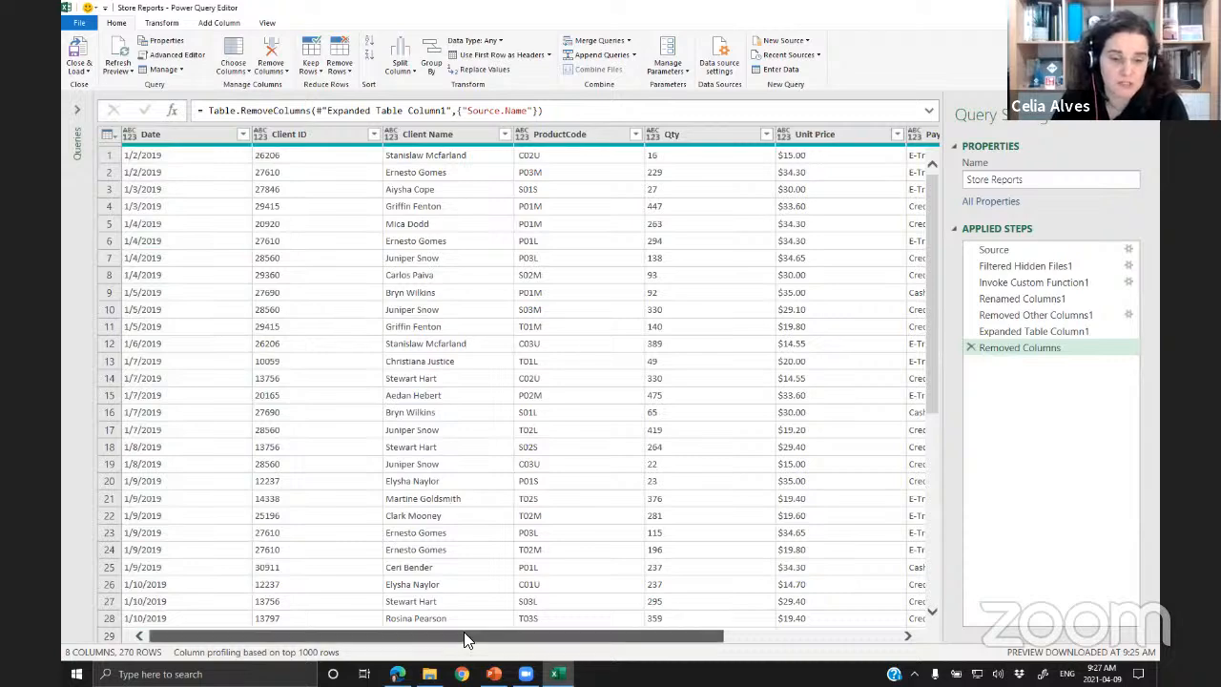
pyautogui.moveTo(464, 631); pyautogui.dragTo(286, 632)
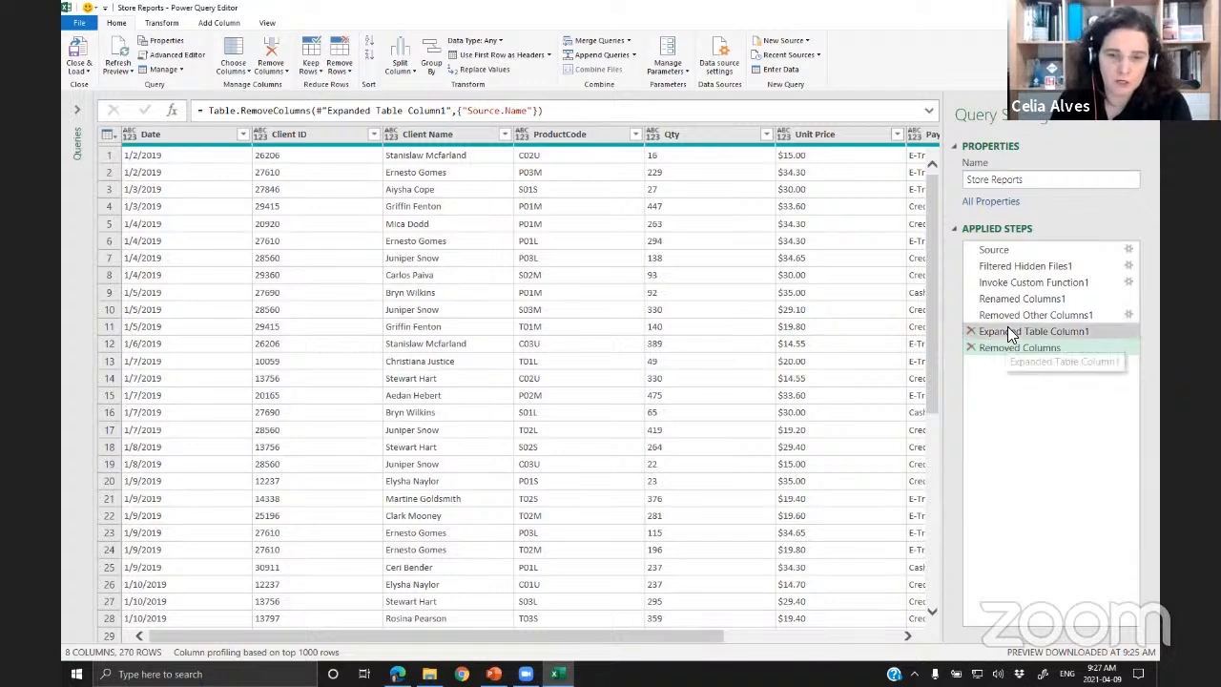
# - Close and load the queries to the workbook, refresh the Store Reports query, and inspect the Store ID column in the sheet
pyautogui.click(86, 67)
pyautogui.click(93, 88)
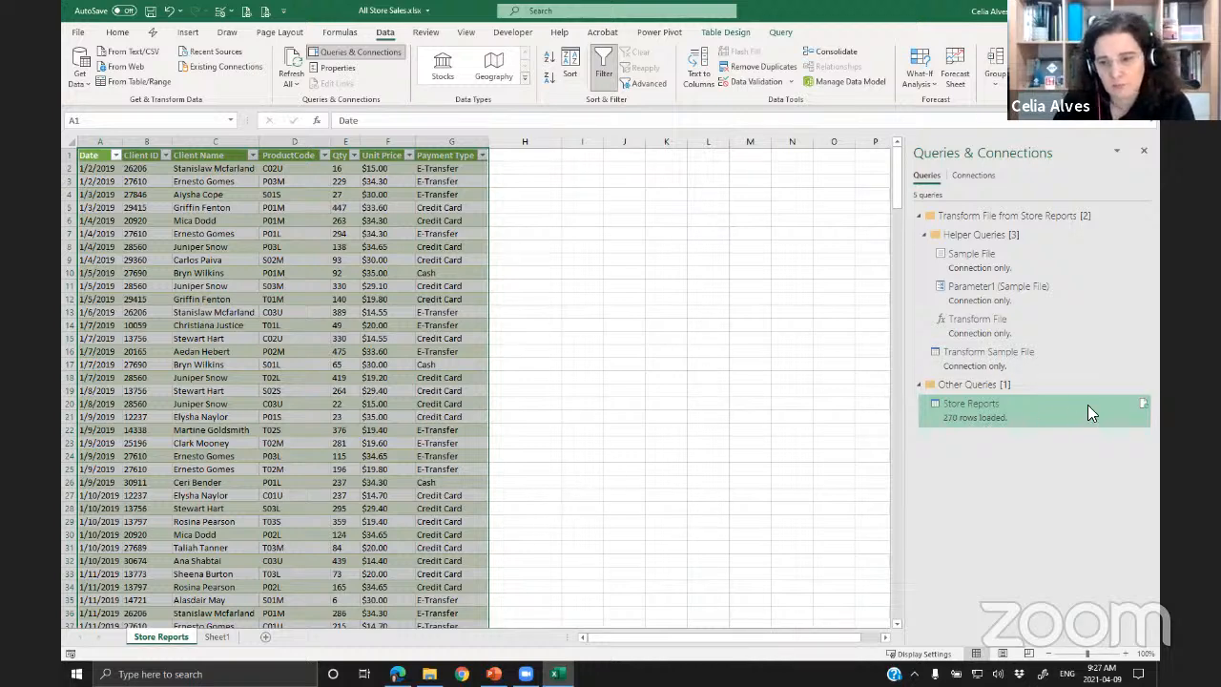
pyautogui.click(1143, 405)
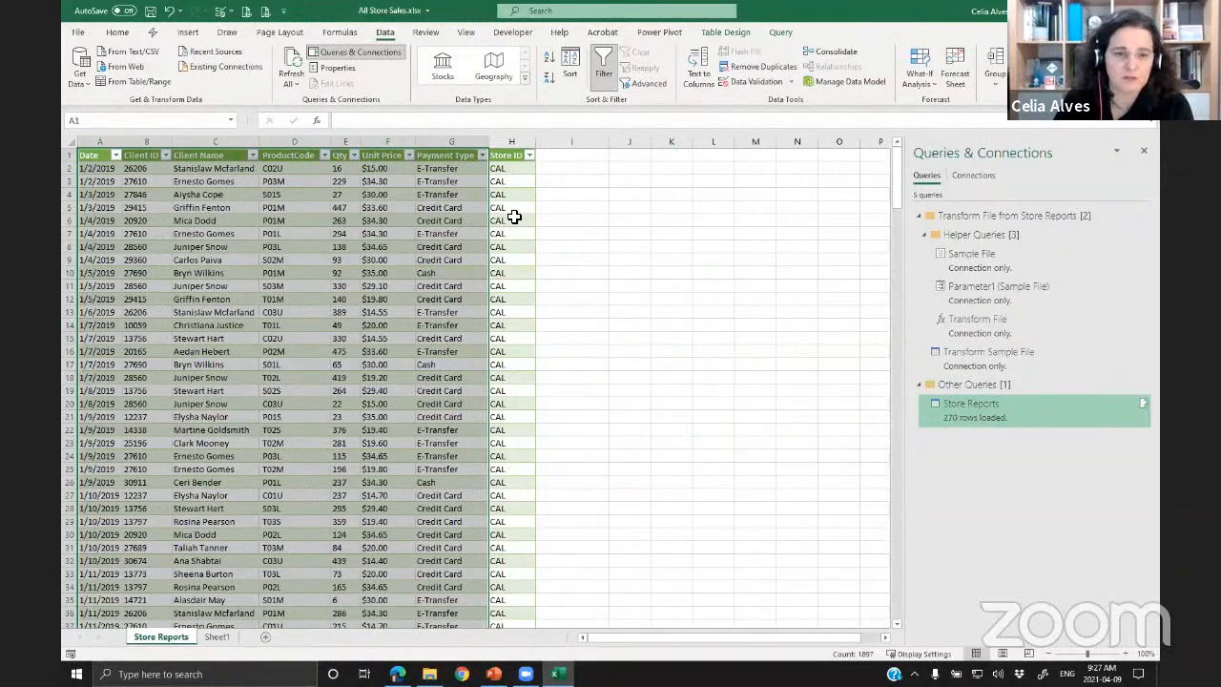
pyautogui.click(514, 219)
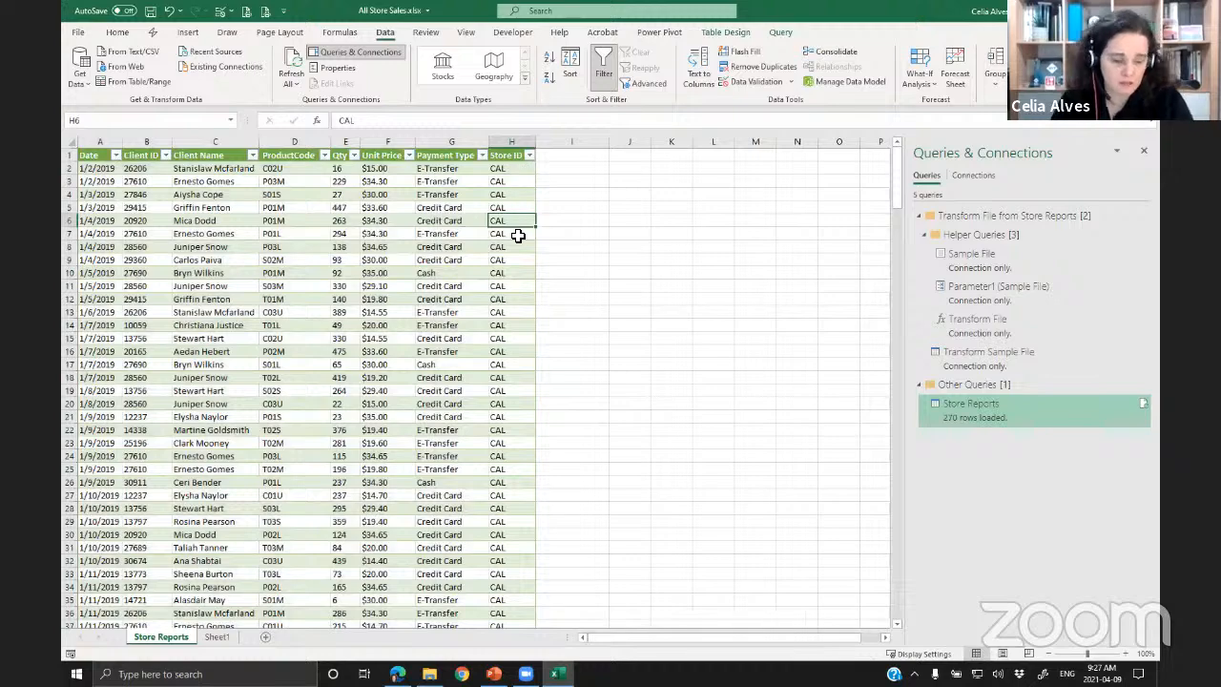
pyautogui.scroll(3, 564, 244)
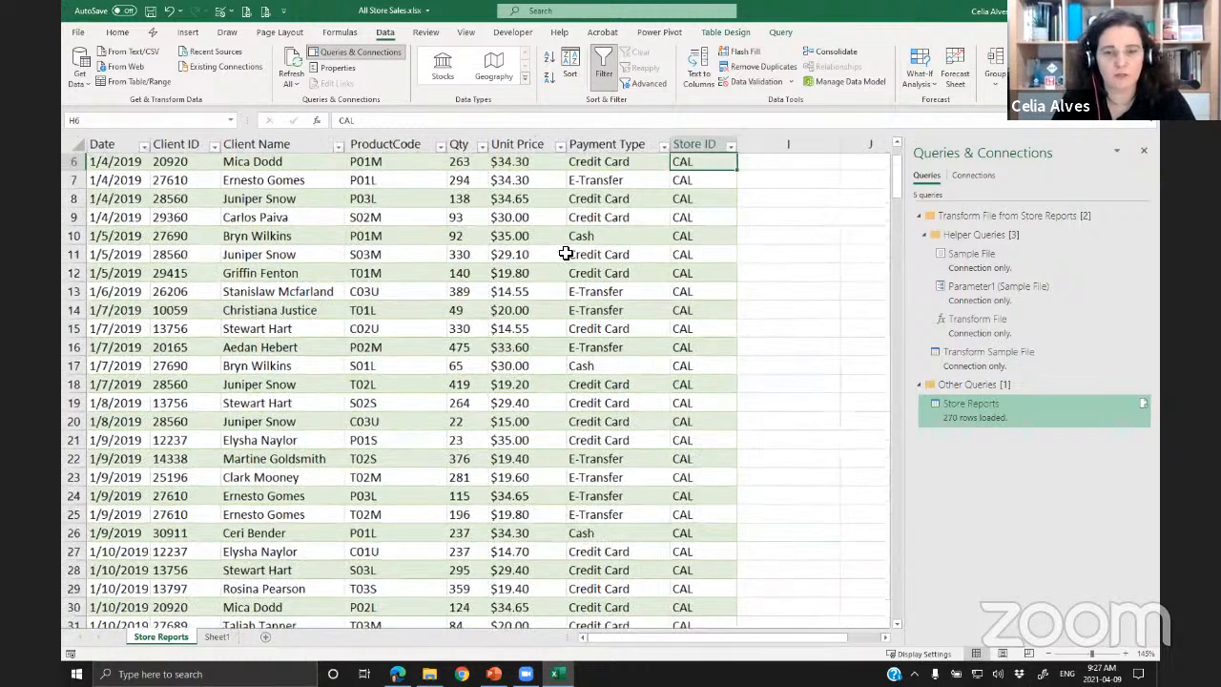
pyautogui.scroll(-3, 567, 245)
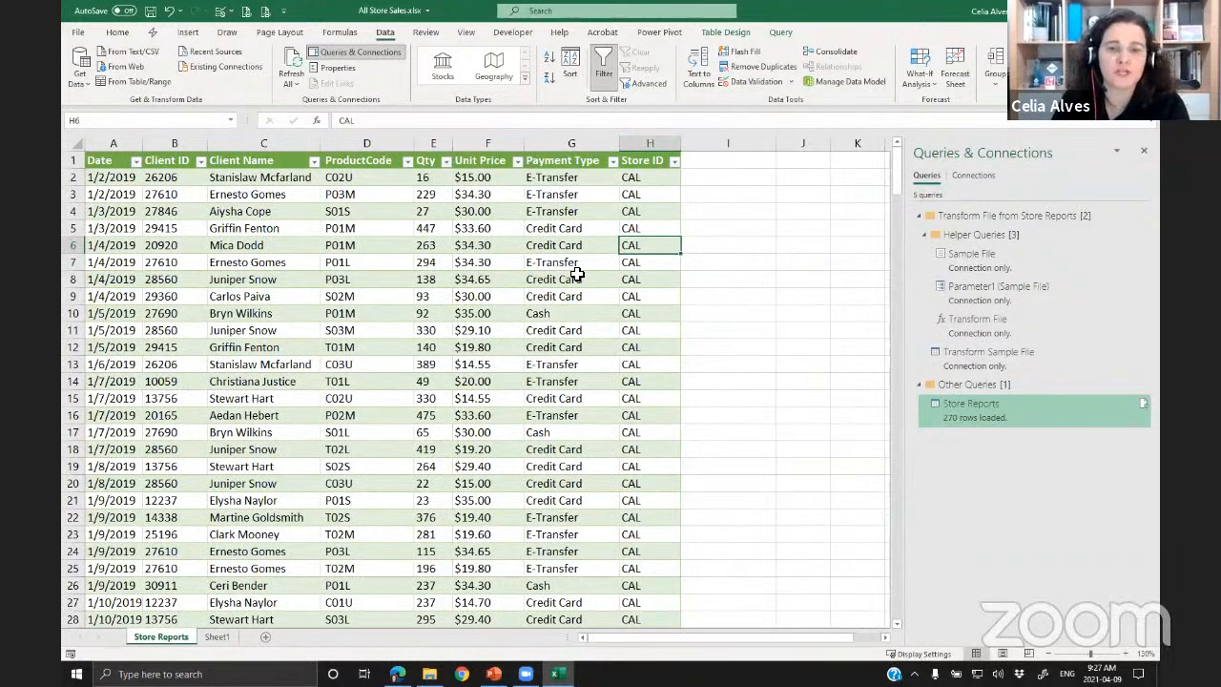
# - Close the All Store Sales workbook without saving its changes
pyautogui.click(577, 277)
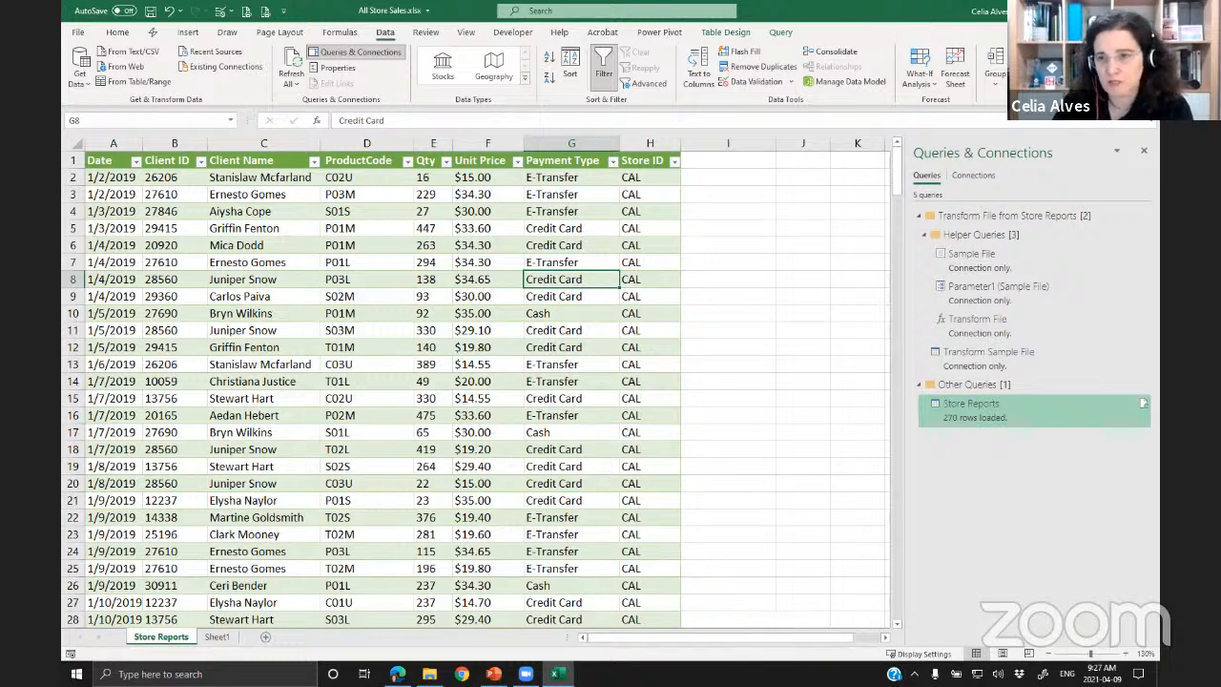
pyautogui.hotkey('ctrl', 'w')
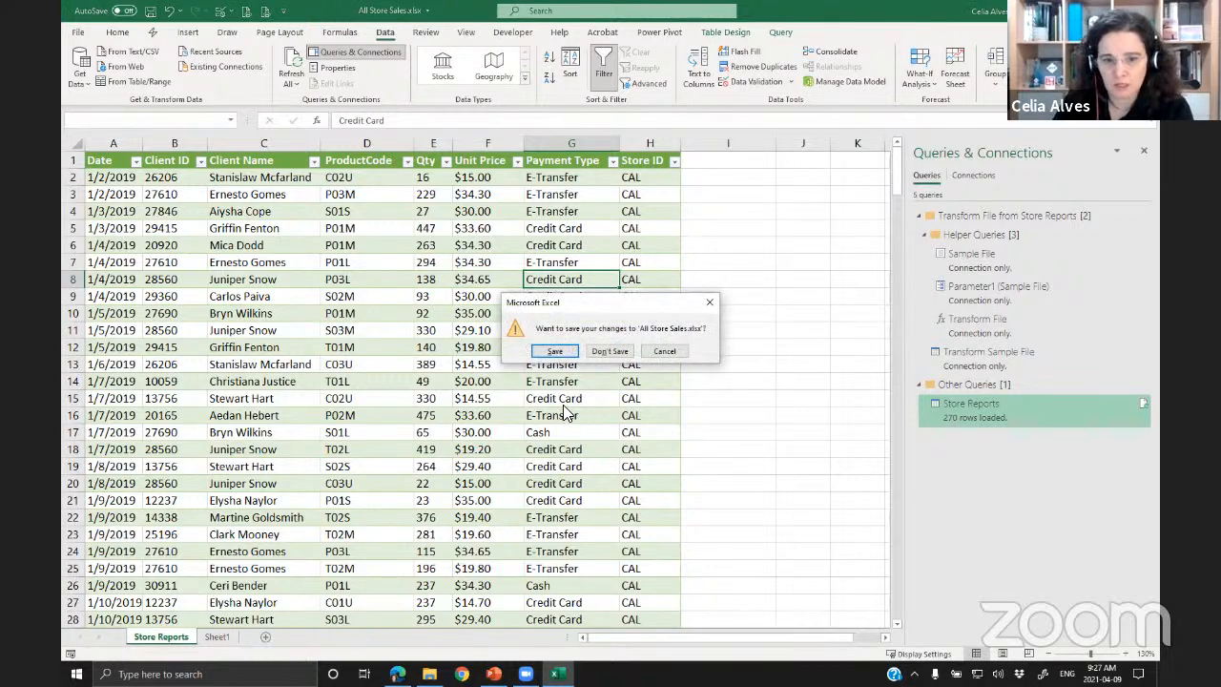
pyautogui.click(609, 352)
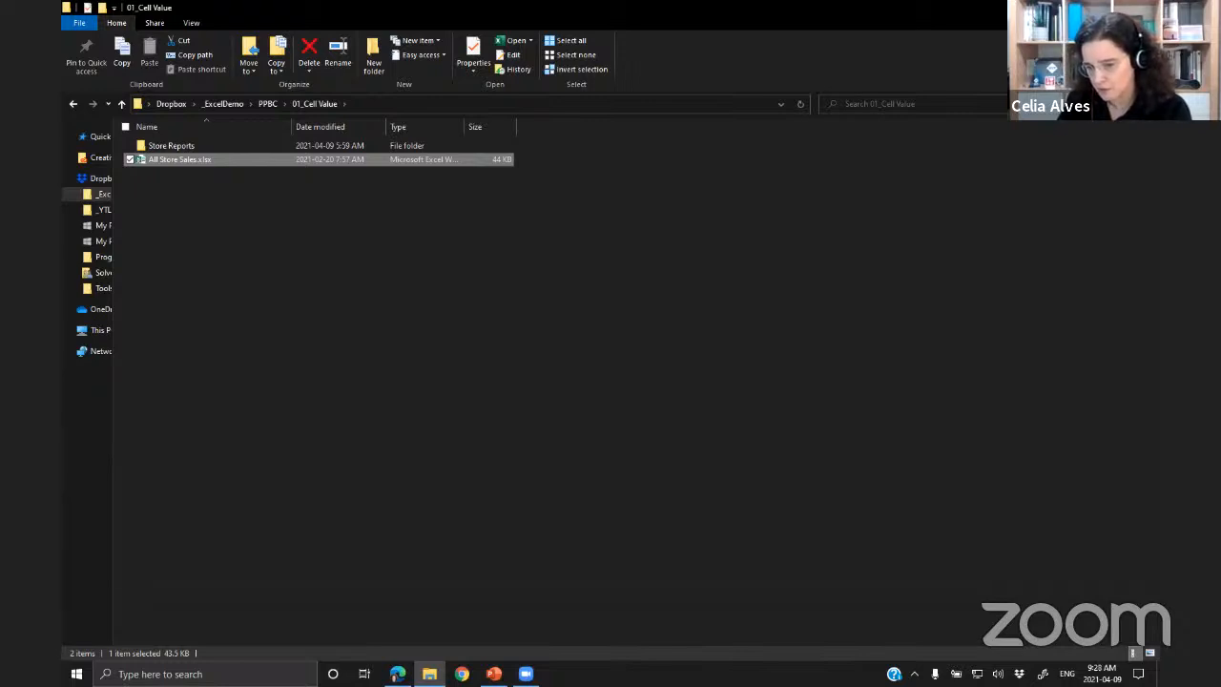
# - Switch to the PowerPoint presentation and end the slide show at "03. First Sheet of Each File"
pyautogui.hotkey('alt', 'Tab')
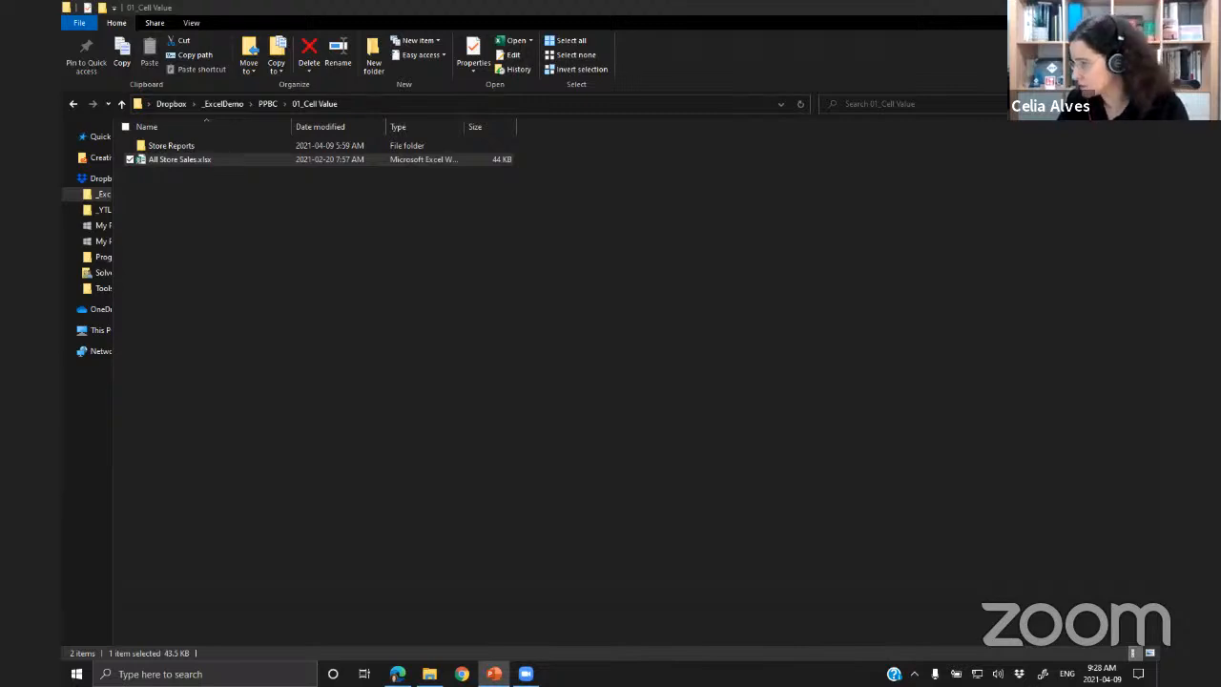
pyautogui.hotkey('alt', 'Tab')
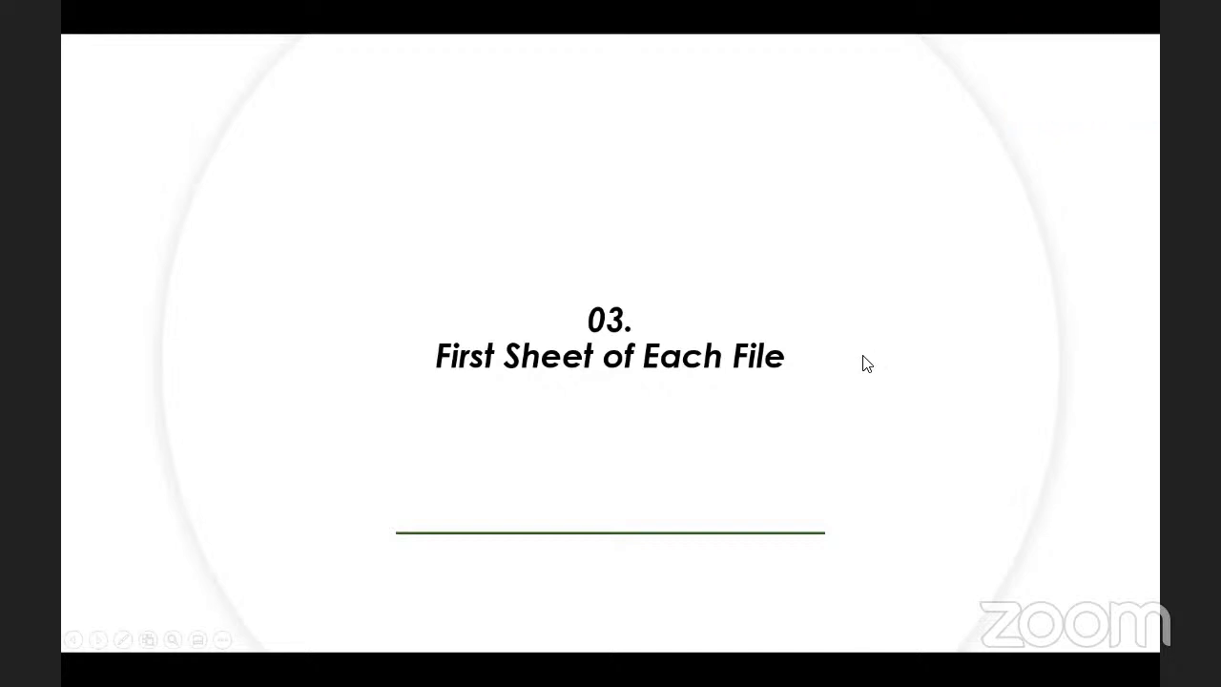
pyautogui.press('Escape')
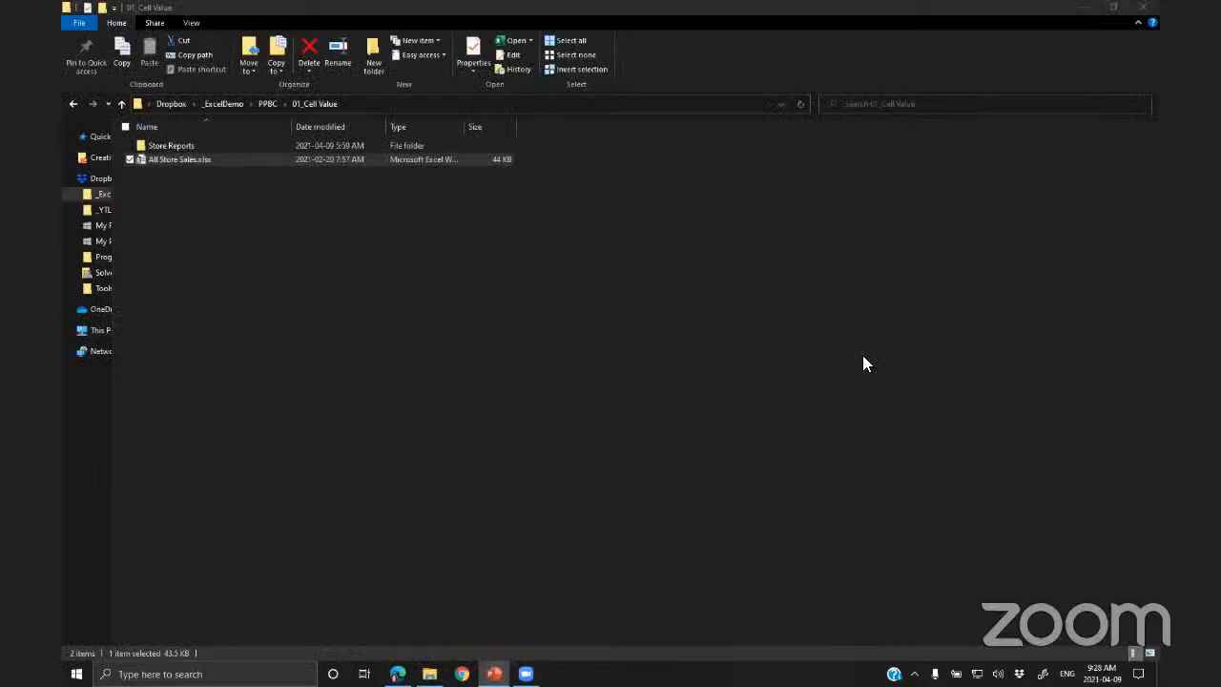
# - Go up to the PPBC folder in File Explorer and open the 02_Dynamic Path to Source File folder
pyautogui.click(271, 105)
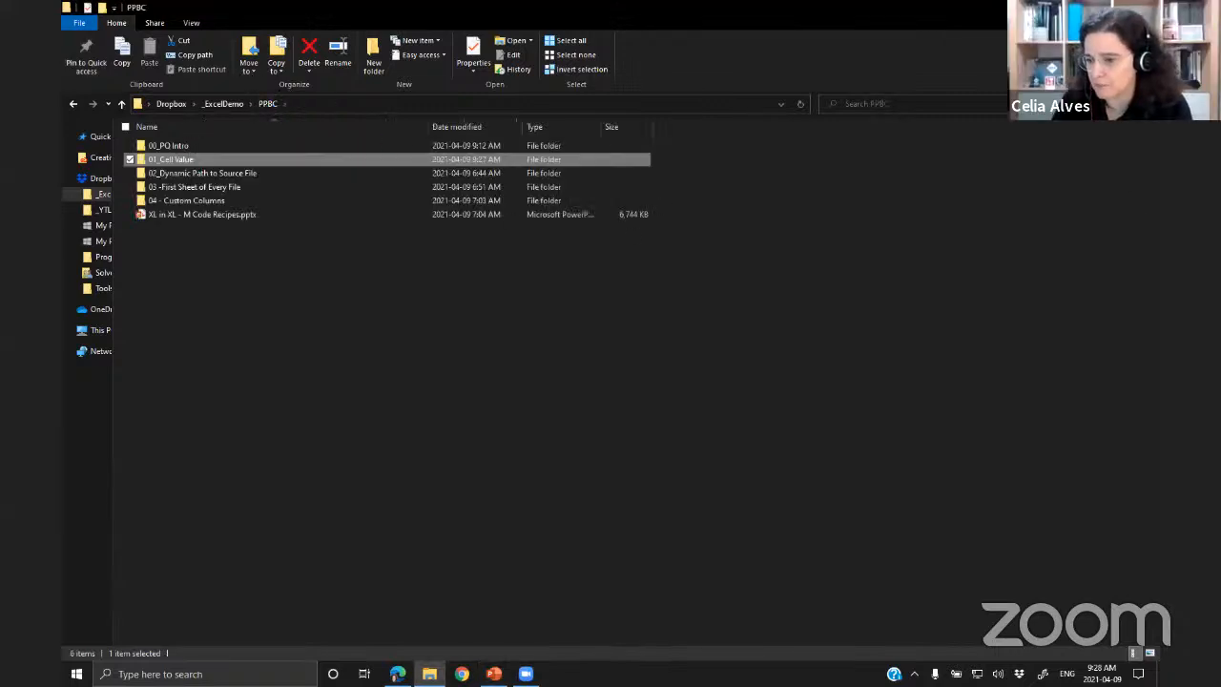
pyautogui.hotkey('alt', 'Tab')
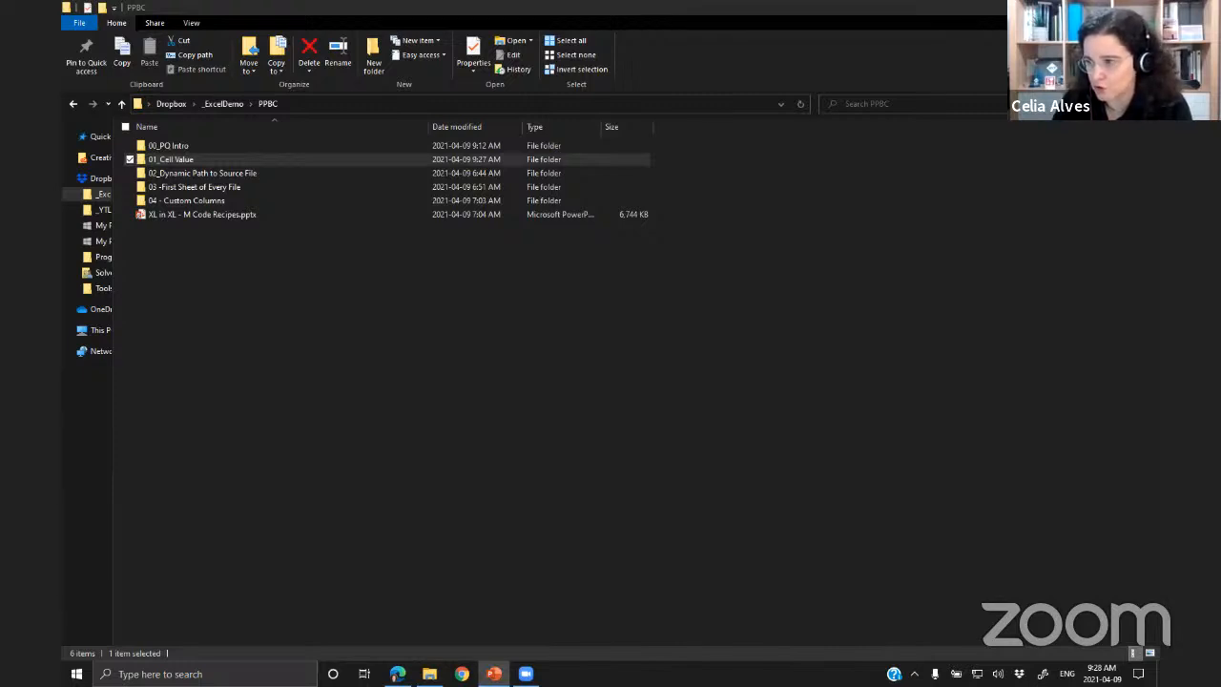
pyautogui.click(222, 175)
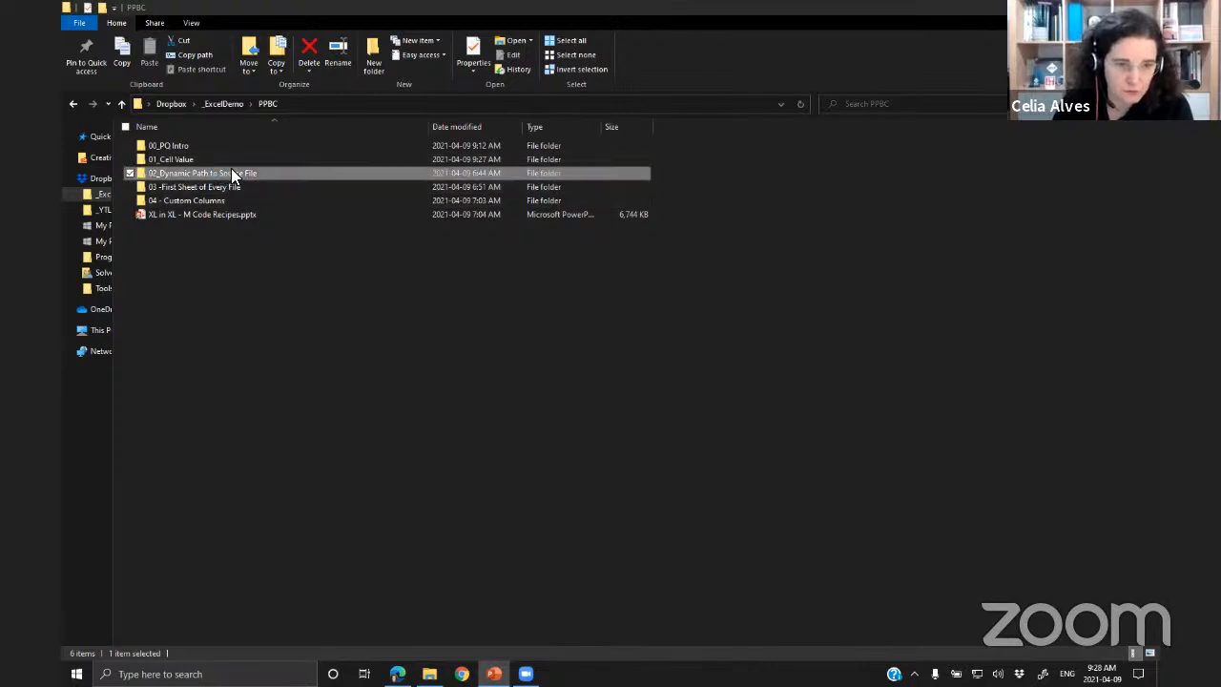
pyautogui.doubleClick(234, 174)
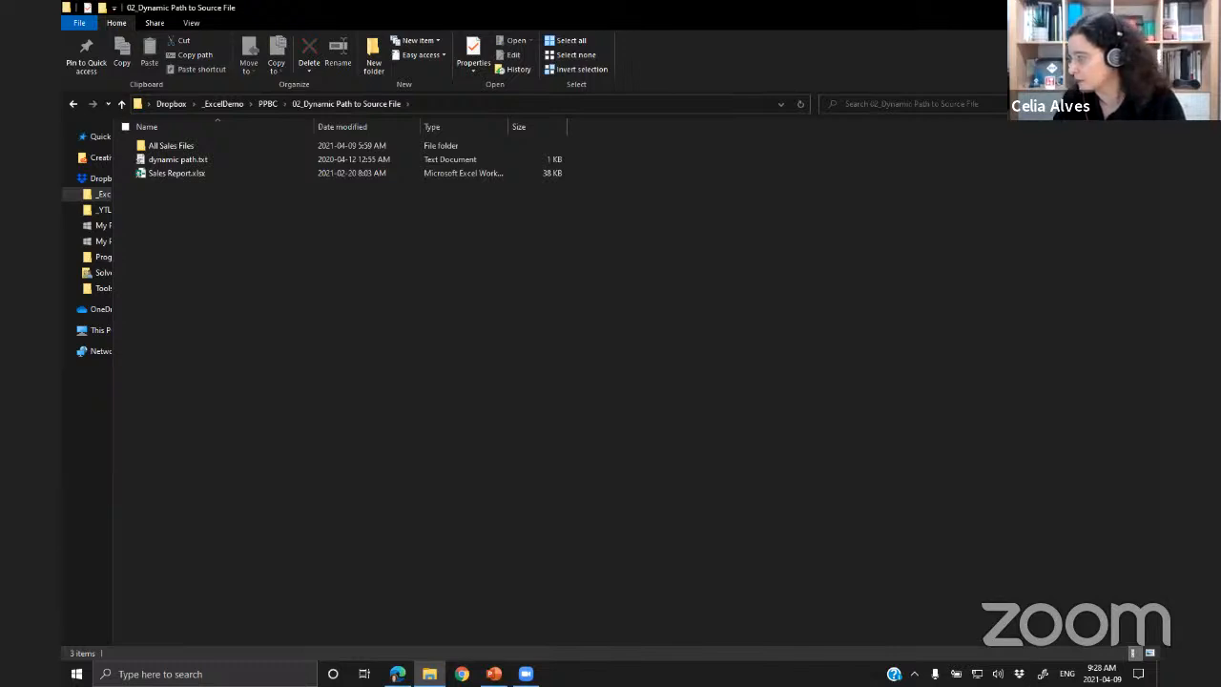
# - Present the "02. Dynamic Path for Data Source" slide in PowerPoint, and return to File Explorer
pyautogui.hotkey('alt', 'Tab')
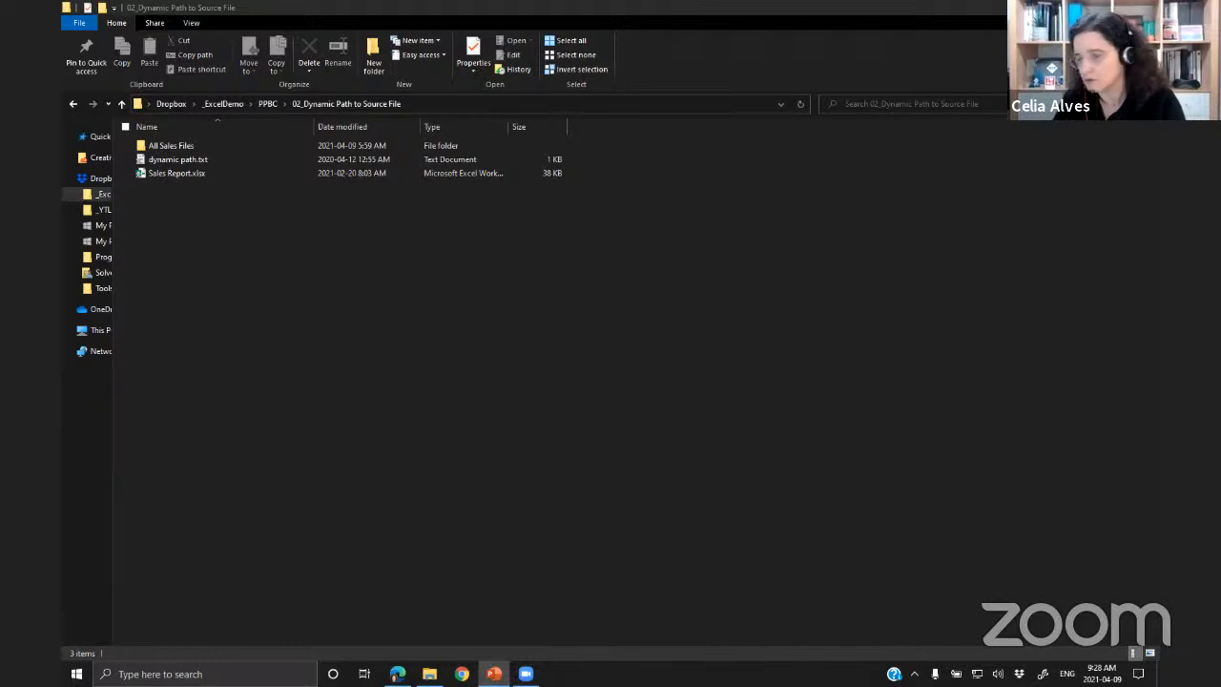
pyautogui.hotkey('shift', 'F5')
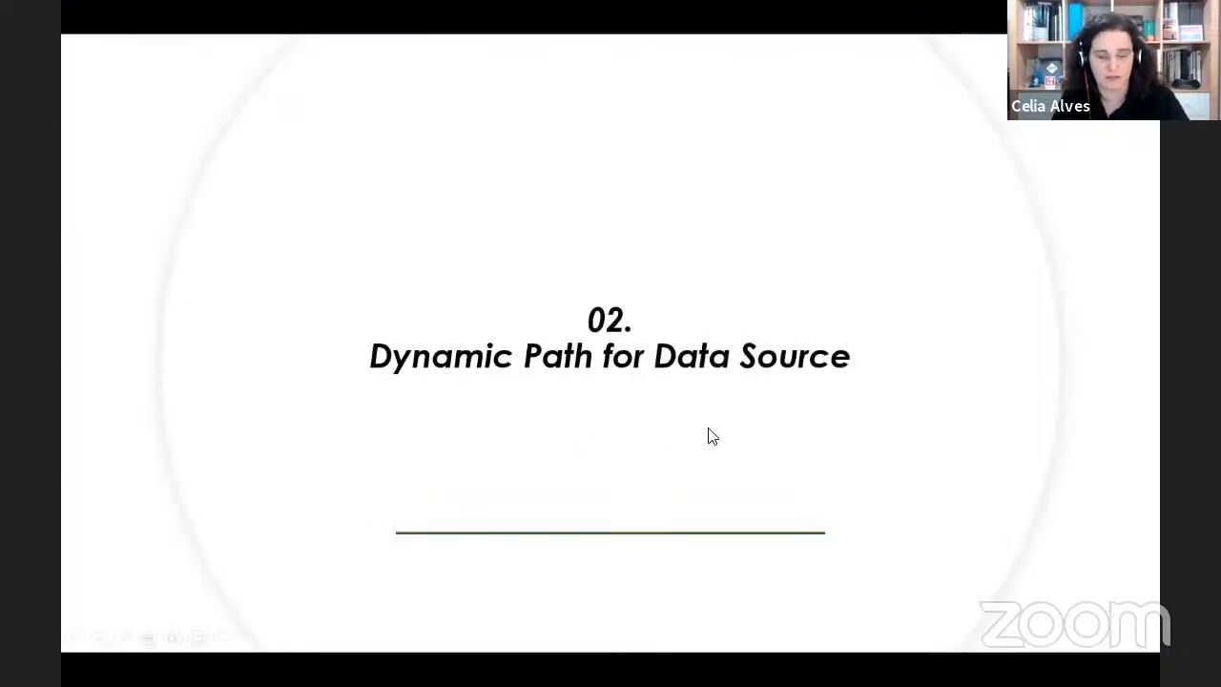
pyautogui.hotkey('alt', 'Tab')
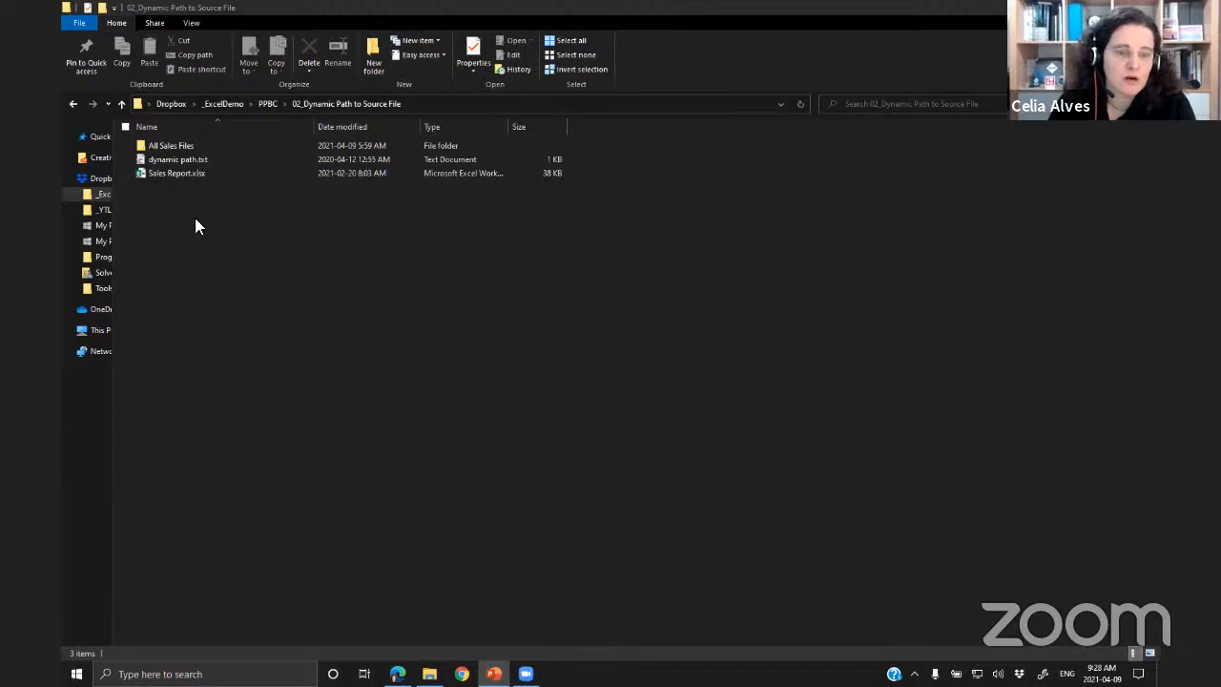
# - Open Sales Report.xlsx in Excel, and return to File Explorer to open the All Sales Files folder
pyautogui.doubleClick(186, 177)
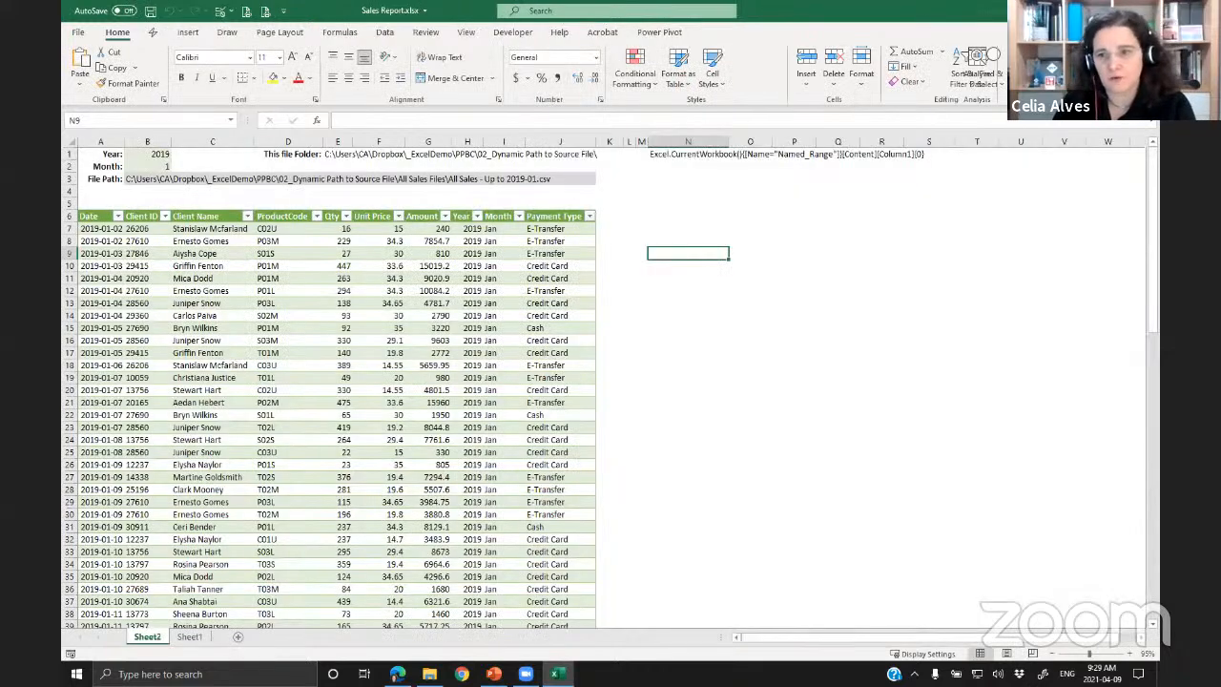
pyautogui.click(1083, 11)
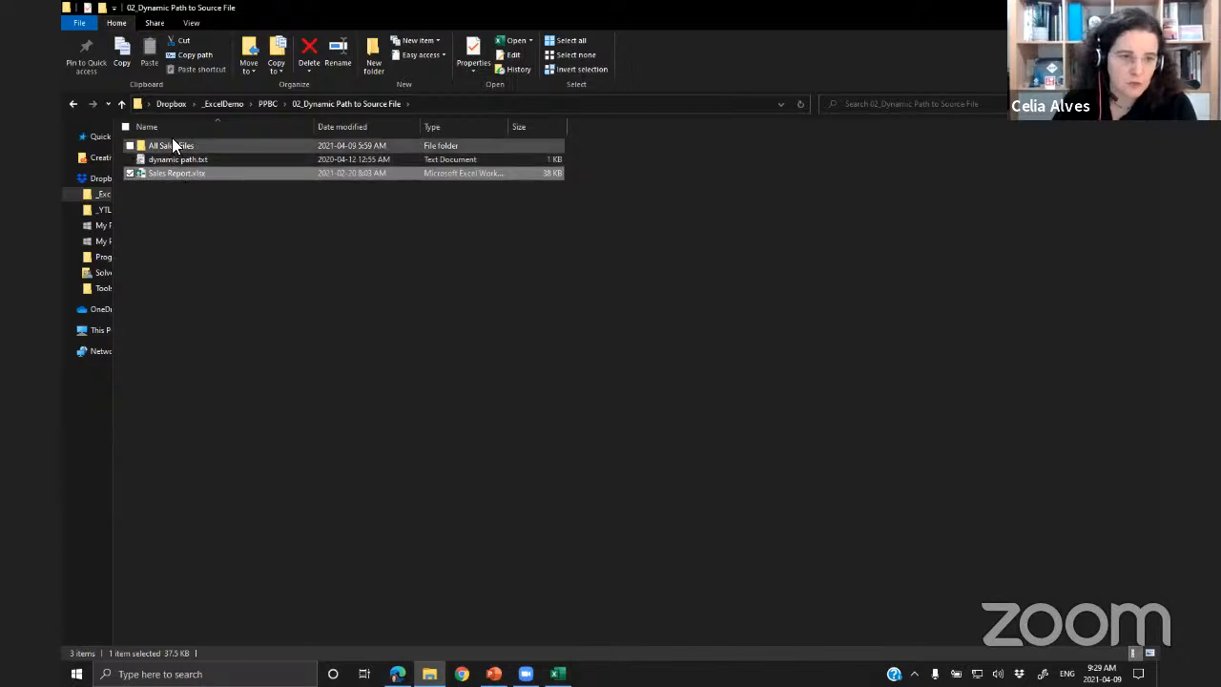
pyautogui.doubleClick(173, 148)
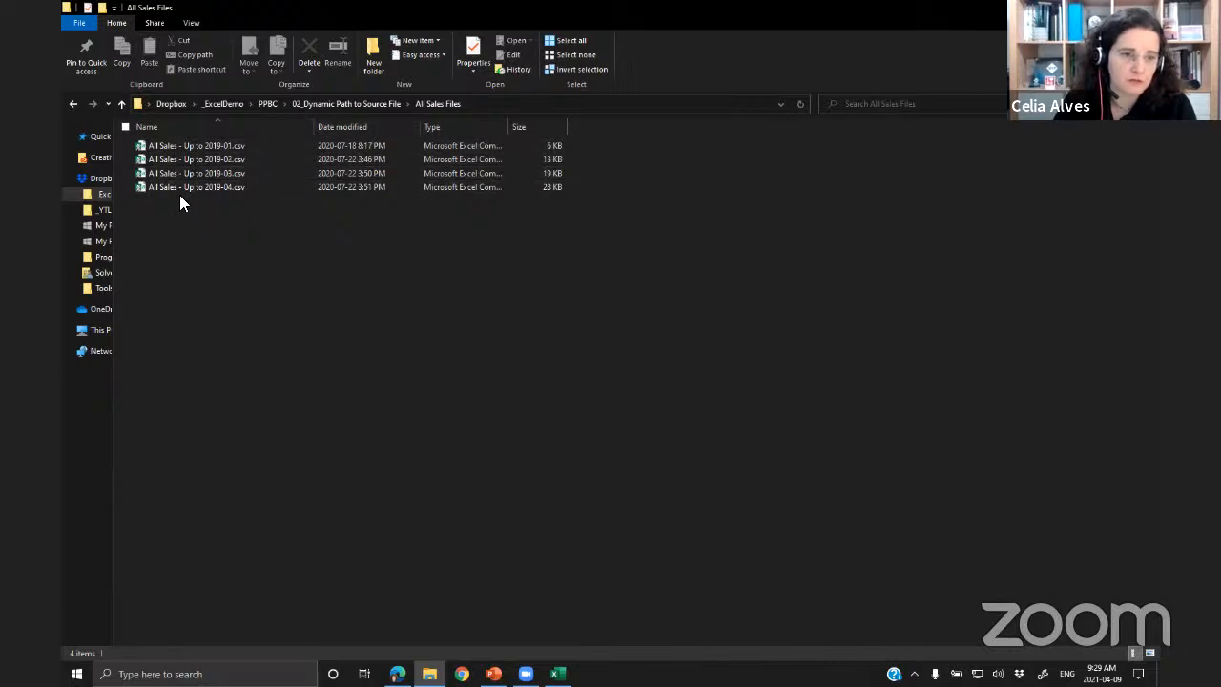
# - Open All Sales - Up to 2019-01.csv, examine its rows through to the last date, and close it
pyautogui.click(218, 146)
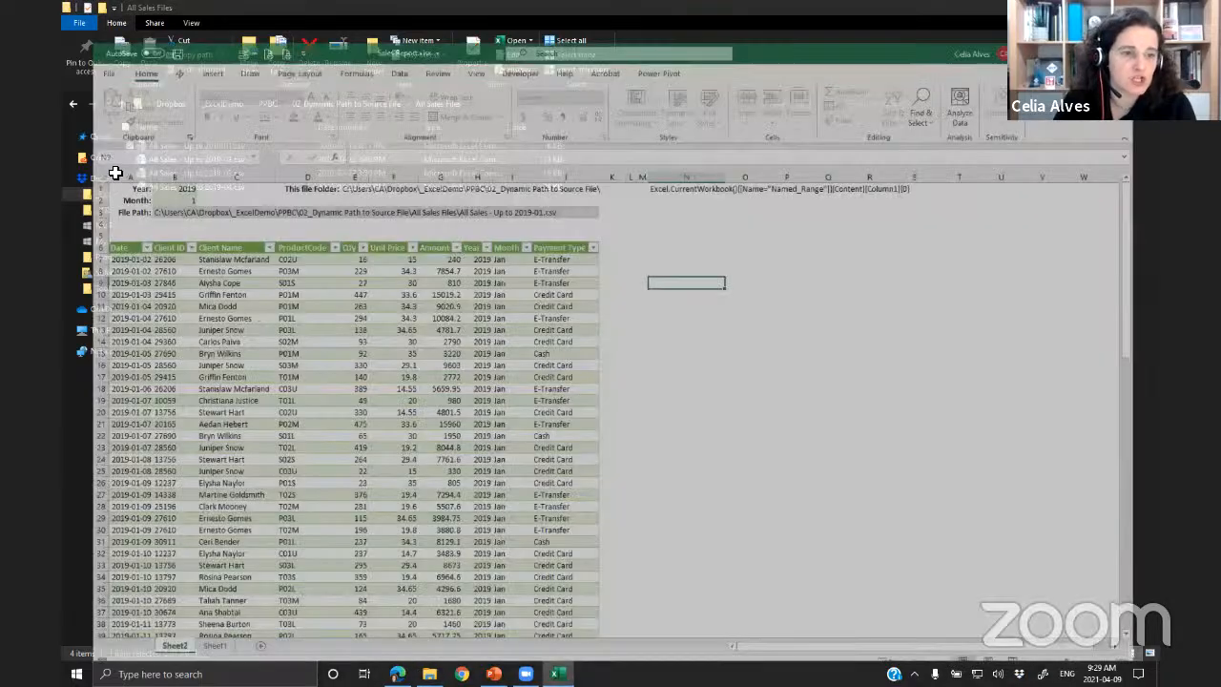
pyautogui.scroll(-16, 115, 184)
pyautogui.scroll(-11, 109, 205)
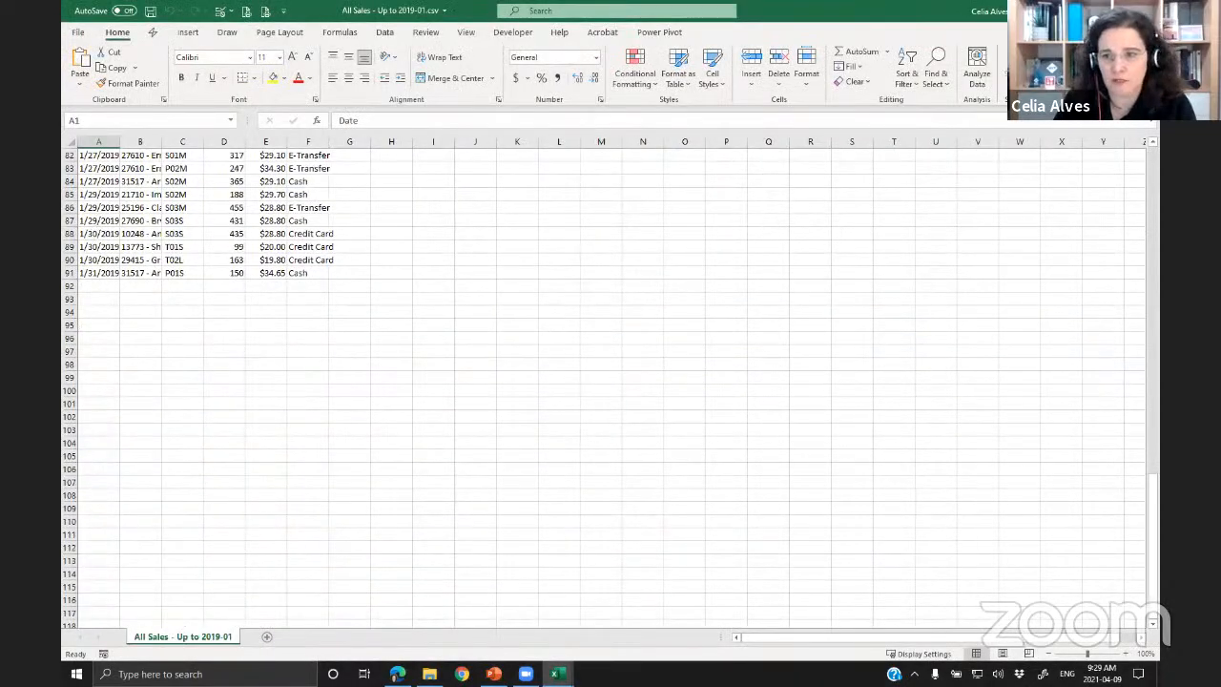
pyautogui.click(1146, 10)
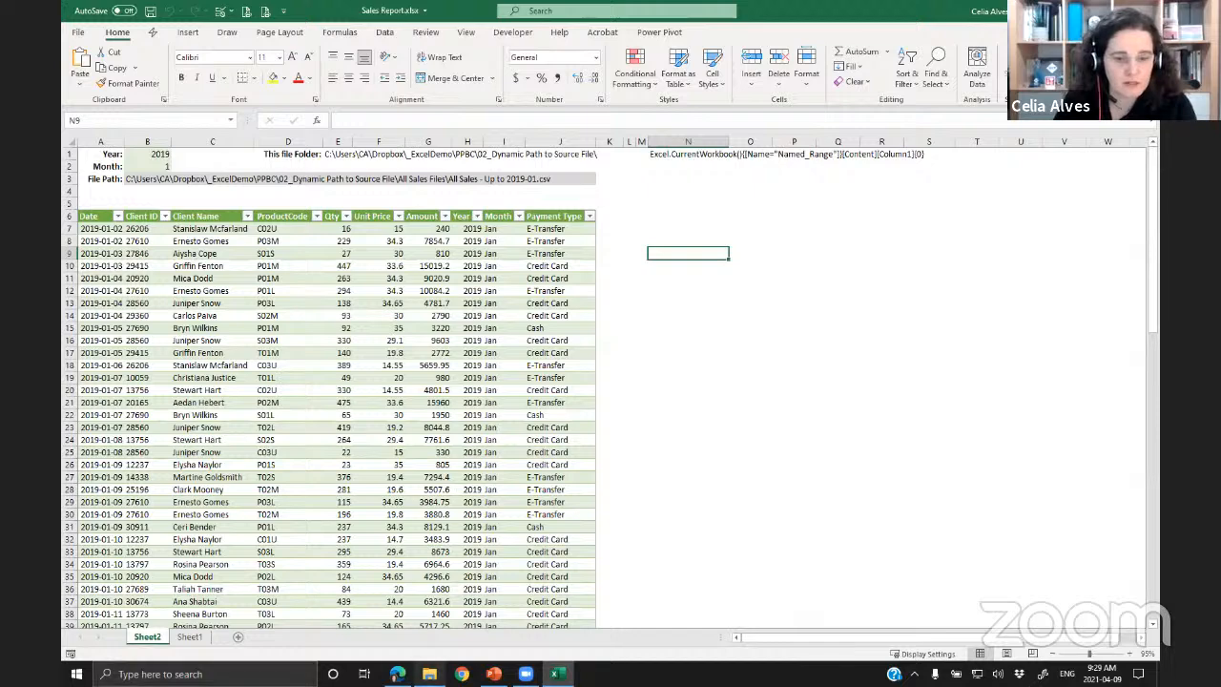
# - Open All Sales - Up to 2019-02.csv from the All Sales Files folder, review which months it covers, and close it
pyautogui.click(430, 674)
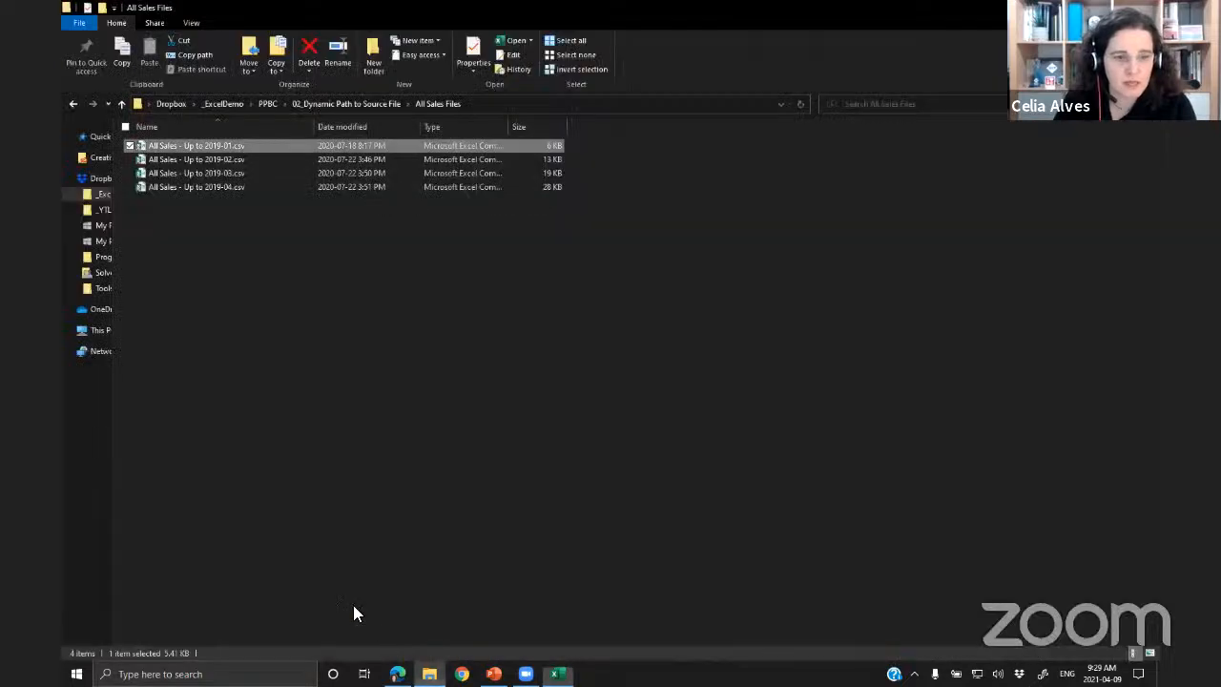
pyautogui.click(193, 160)
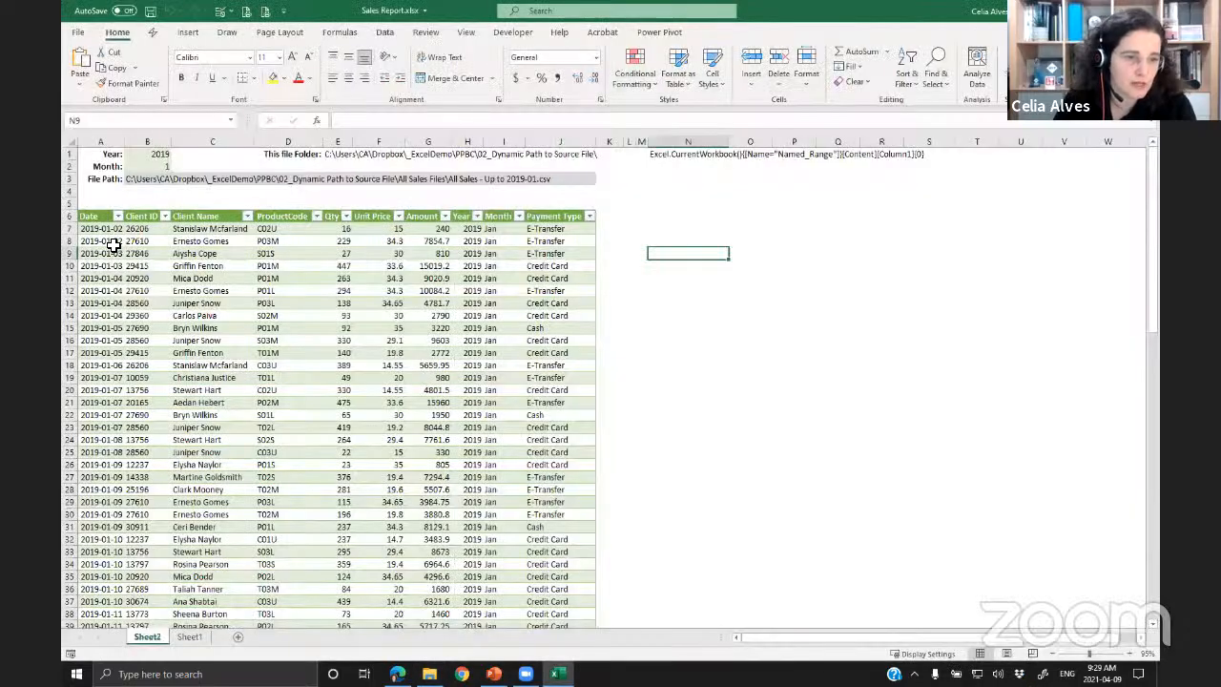
pyautogui.scroll(-15, 112, 245)
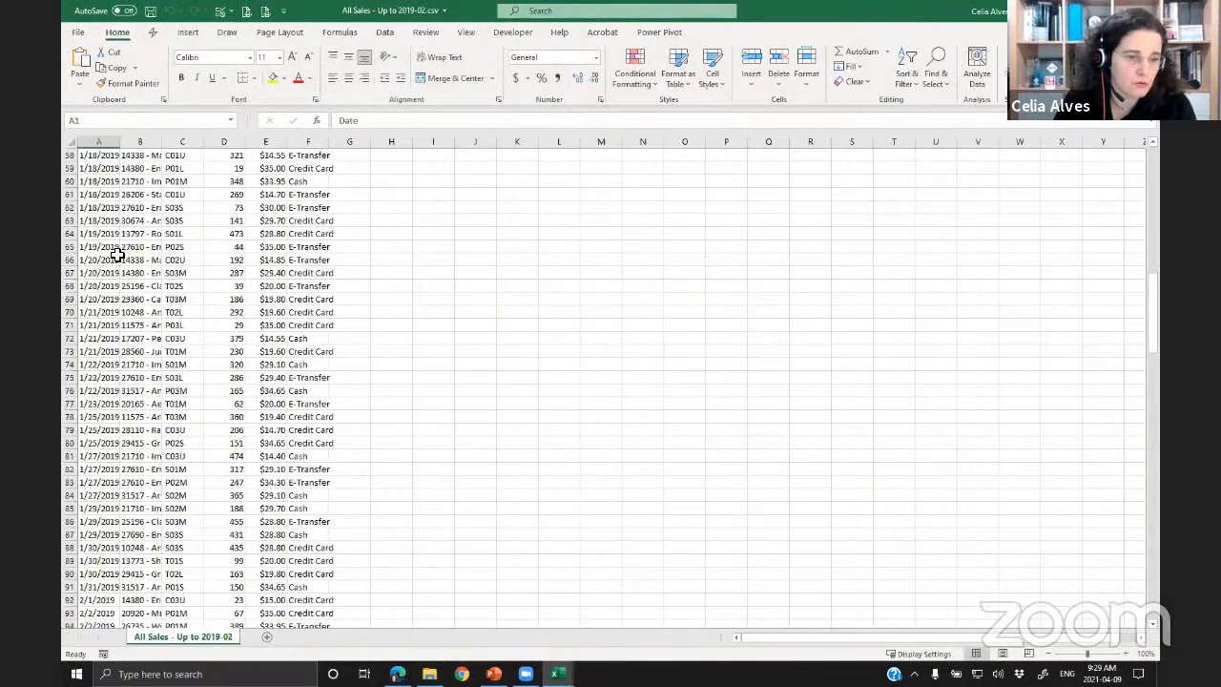
pyautogui.scroll(-20, 116, 255)
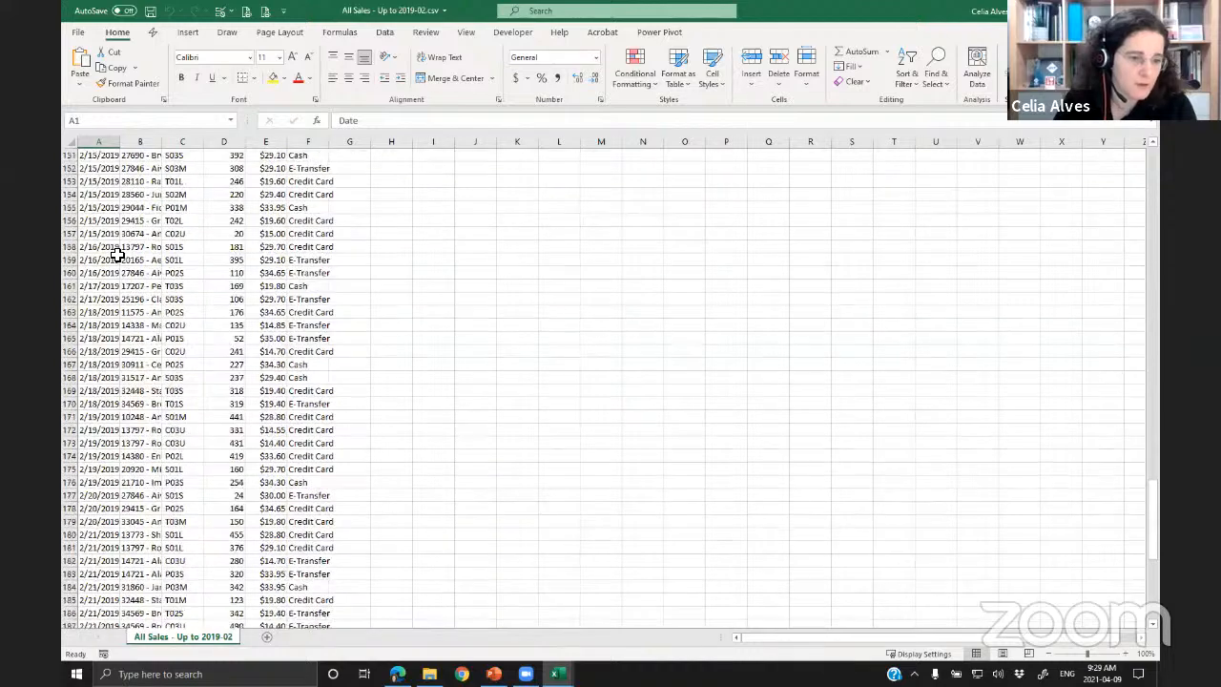
pyautogui.scroll(-18, 116, 255)
pyautogui.scroll(6, 117, 255)
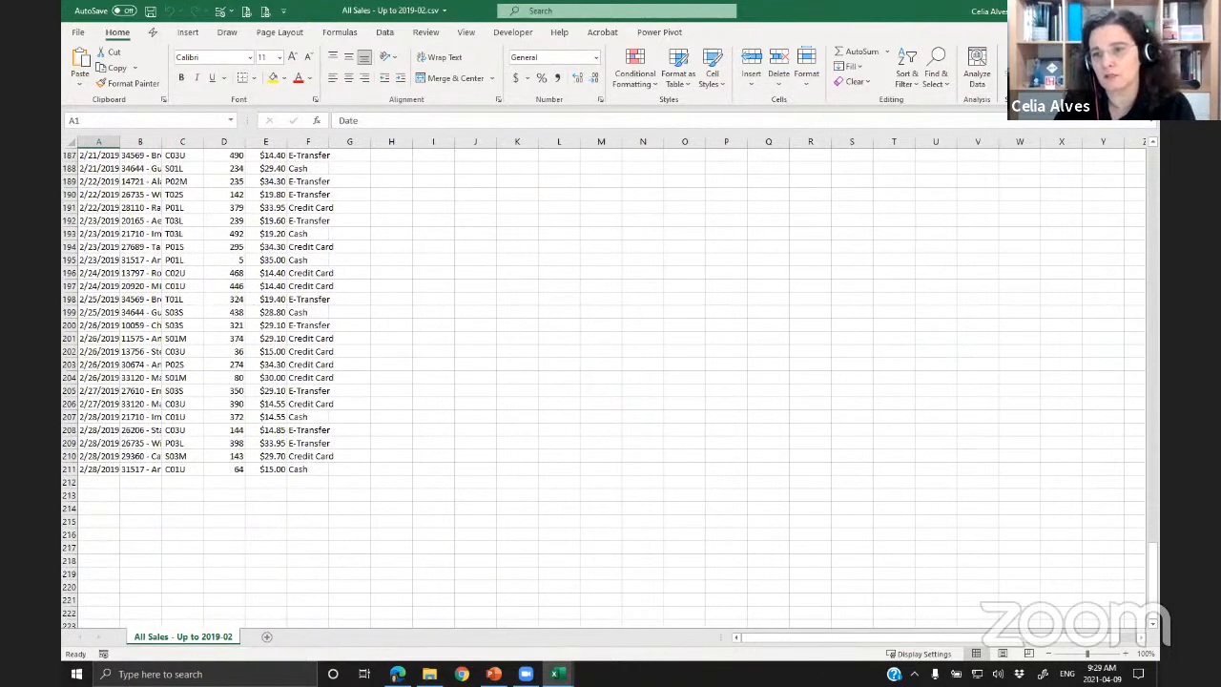
pyautogui.click(1147, 10)
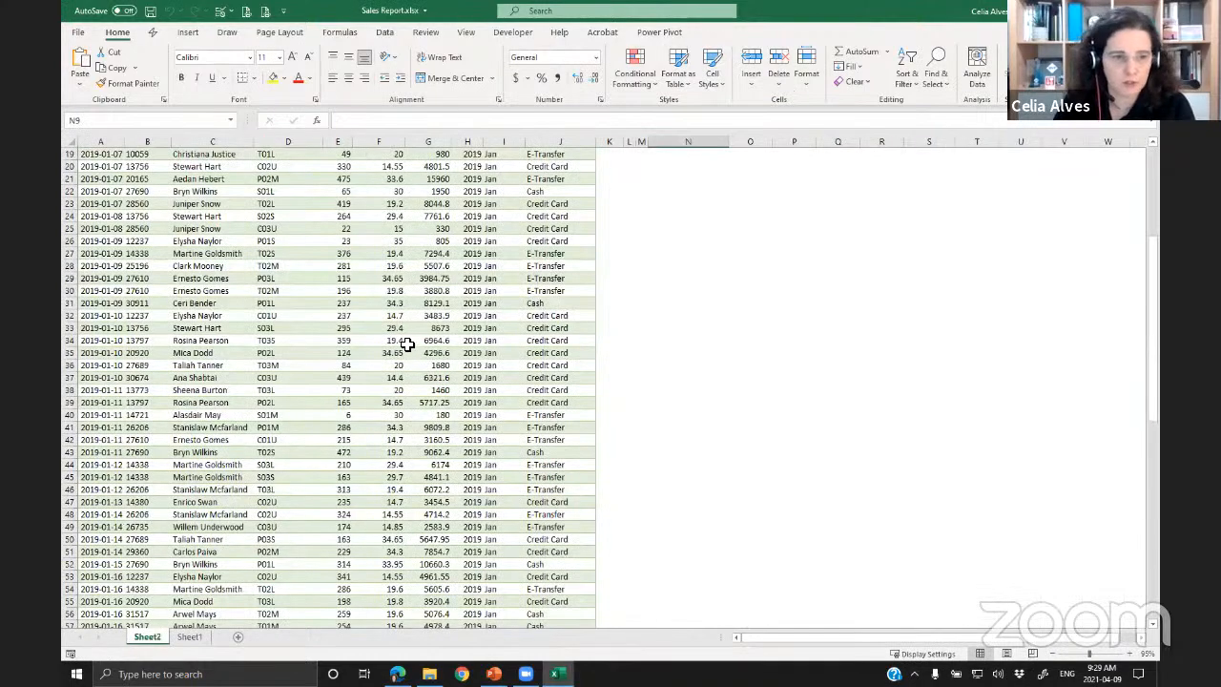
# - Show the queries of the Sales Report workbook in a widened pane and open the All Sales query for editing
pyautogui.scroll(6, 686, 377)
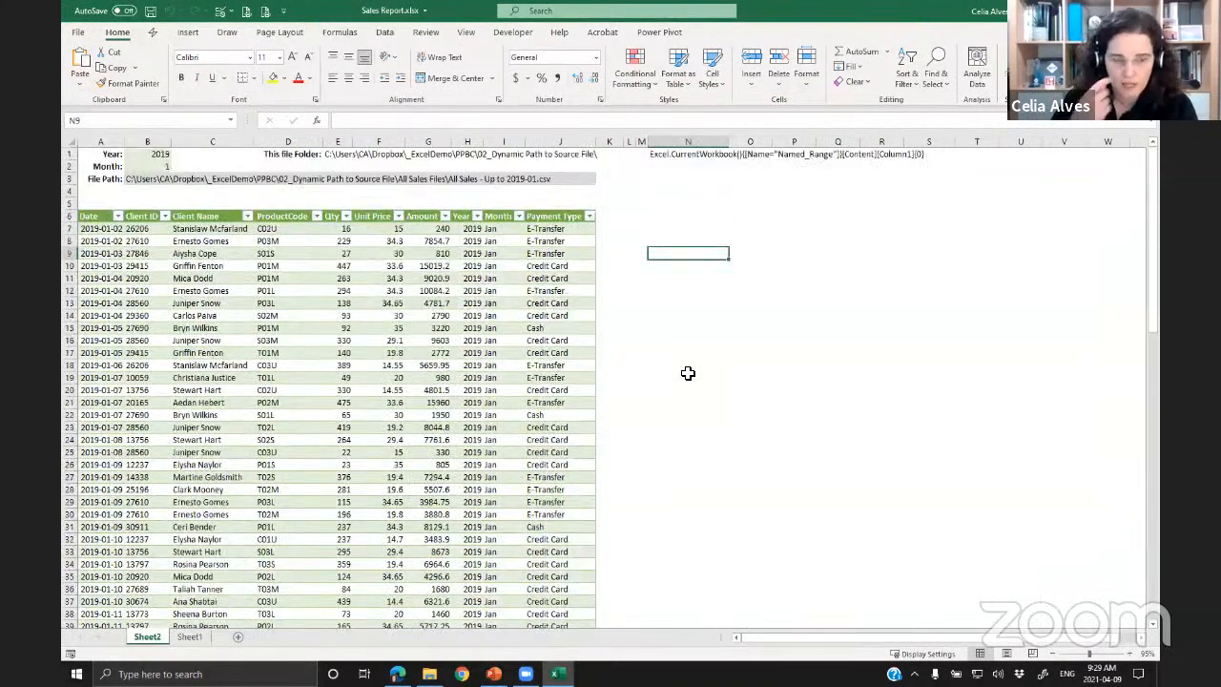
pyautogui.click(378, 328)
pyautogui.click(384, 31)
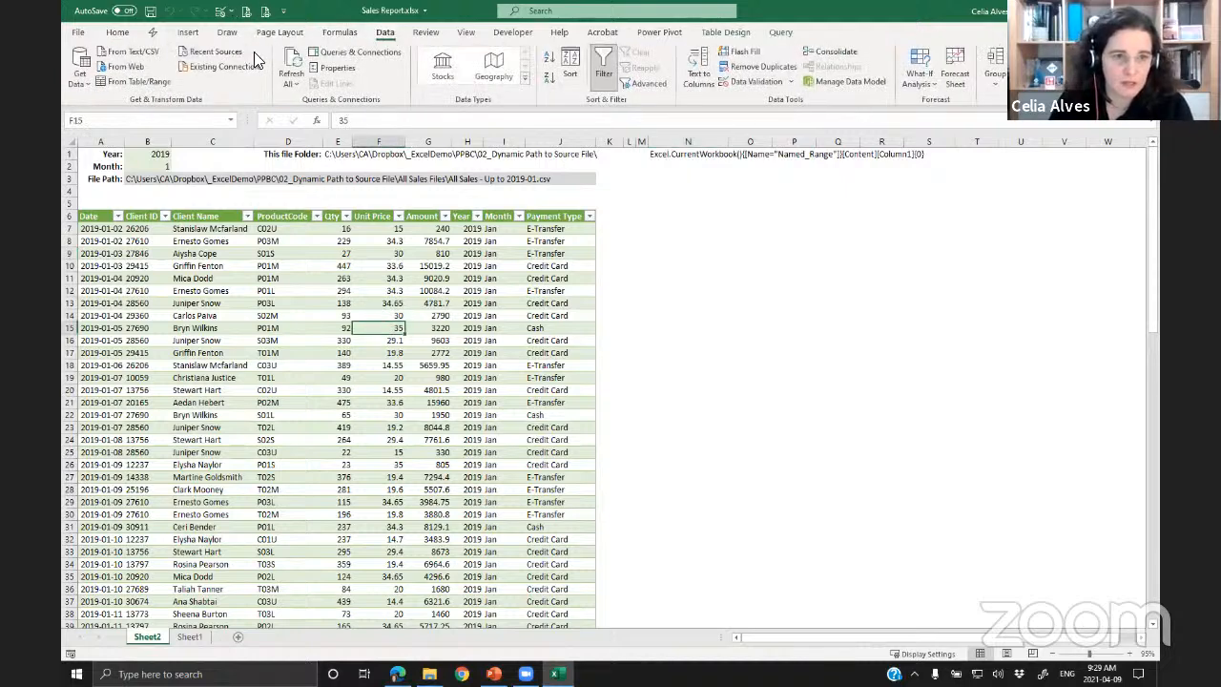
pyautogui.click(345, 52)
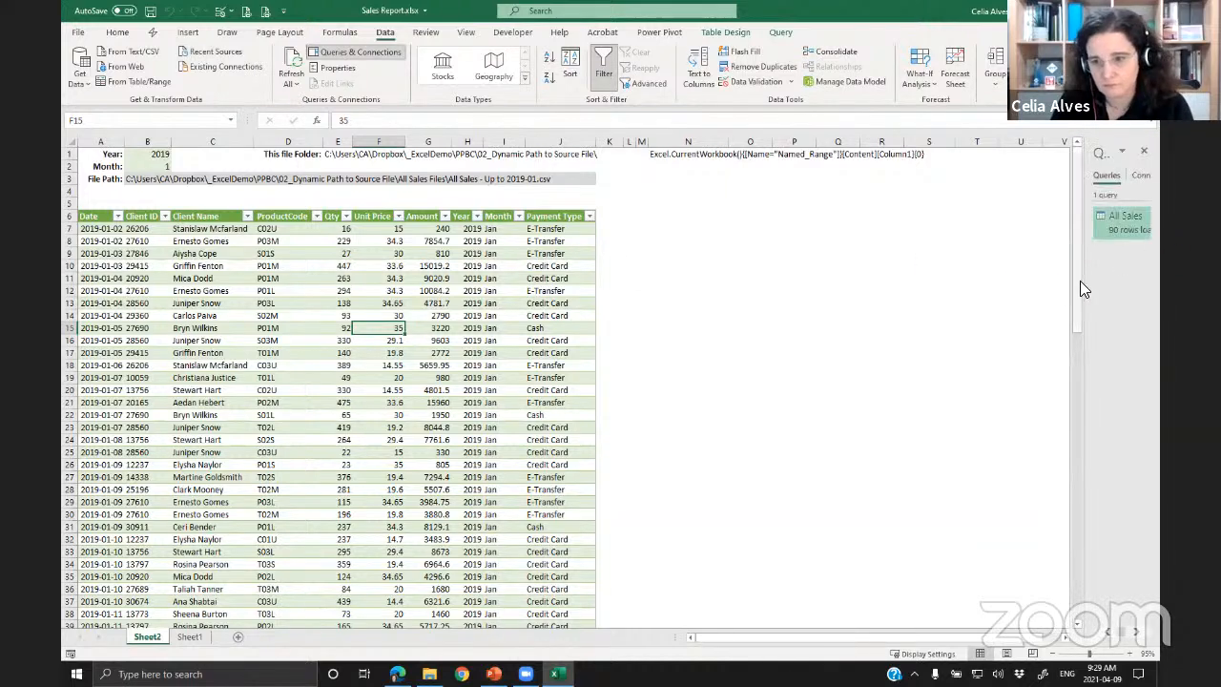
pyautogui.moveTo(1088, 283); pyautogui.dragTo(892, 288)
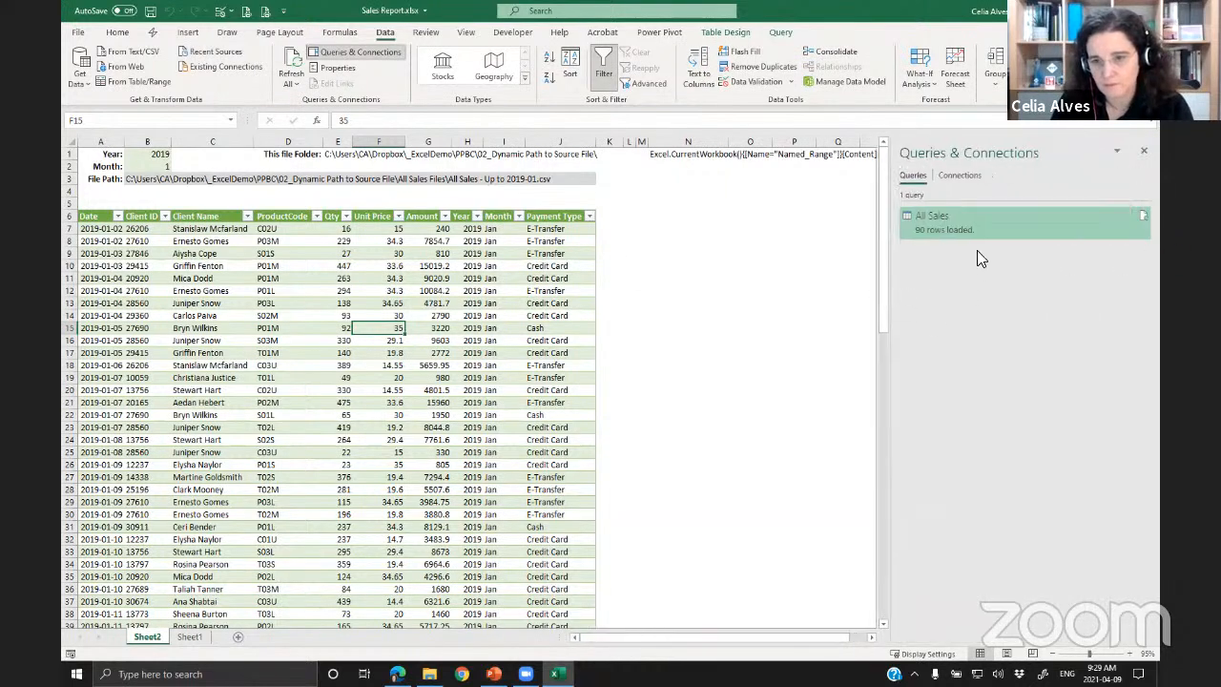
pyautogui.doubleClick(970, 225)
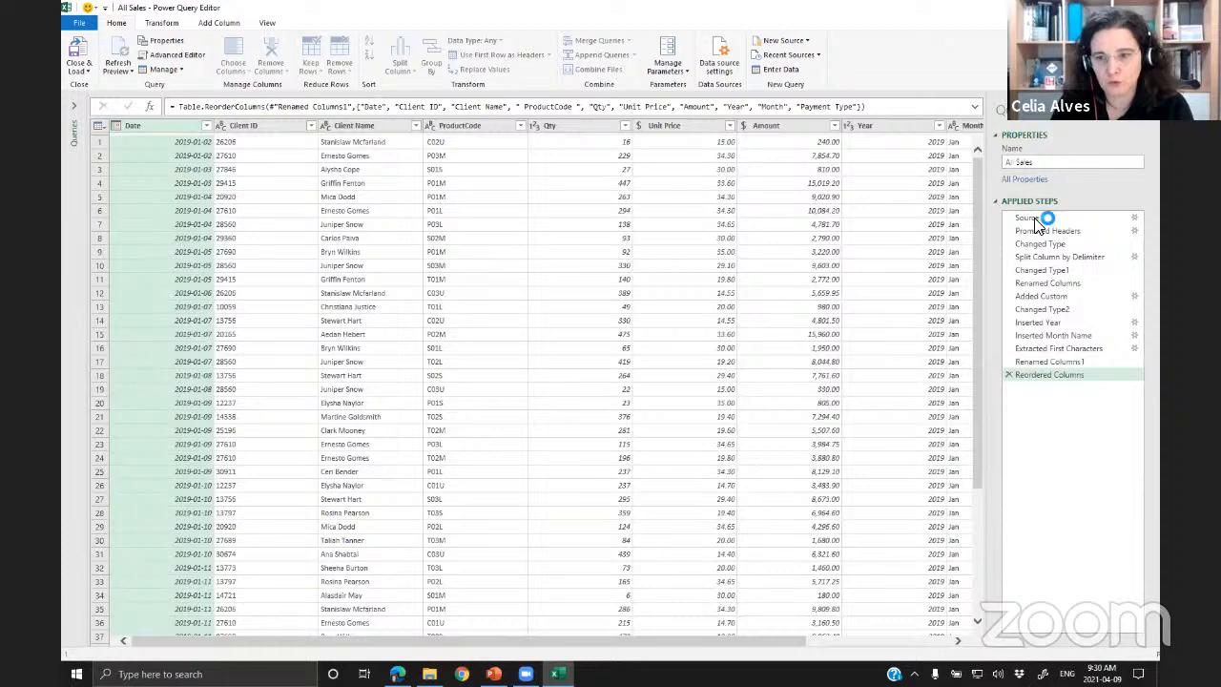
# - Inspect the full formula of the All Sales query's Source step at an enlarged size and select its hard-coded CSV file path
pyautogui.click(1037, 221)
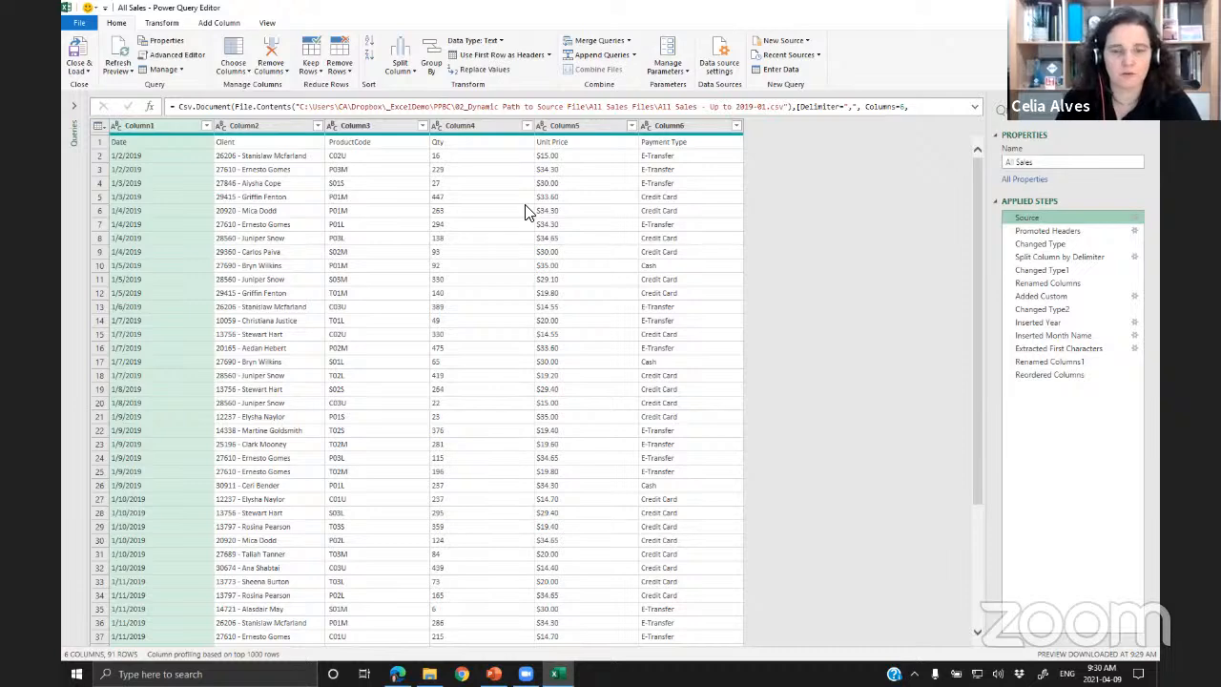
pyautogui.click(525, 205)
pyautogui.hotkey('ctrl', '+')
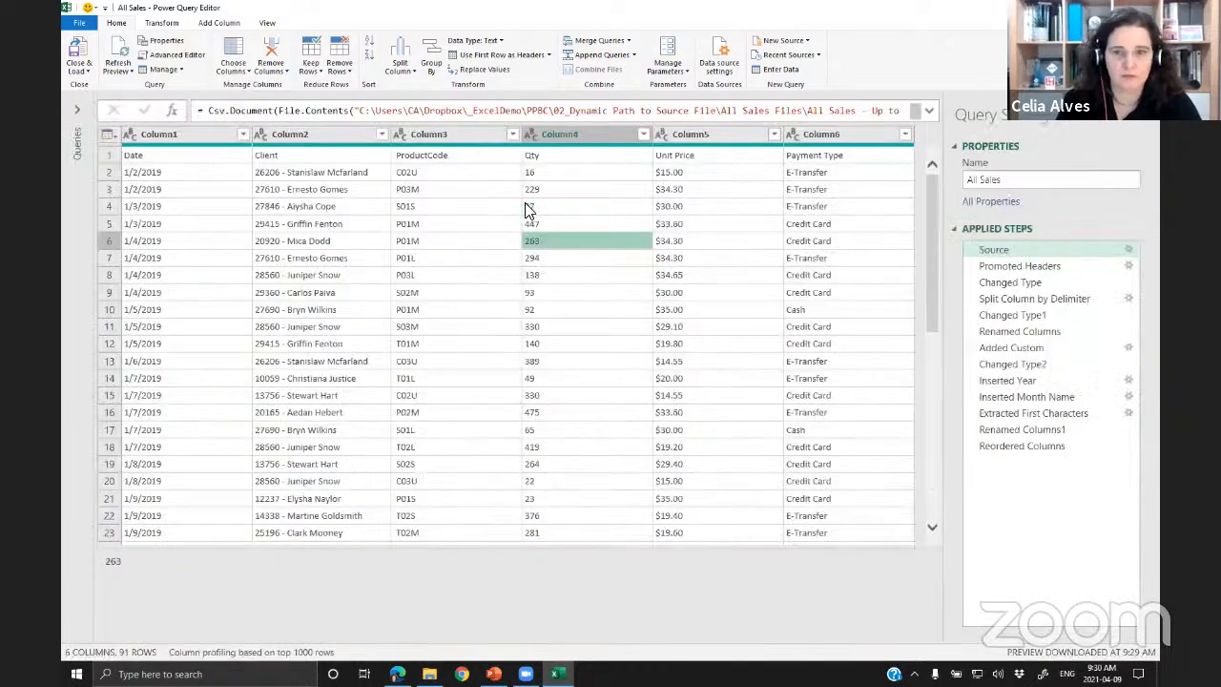
pyautogui.hotkey('ctrl', 'shift', '+')
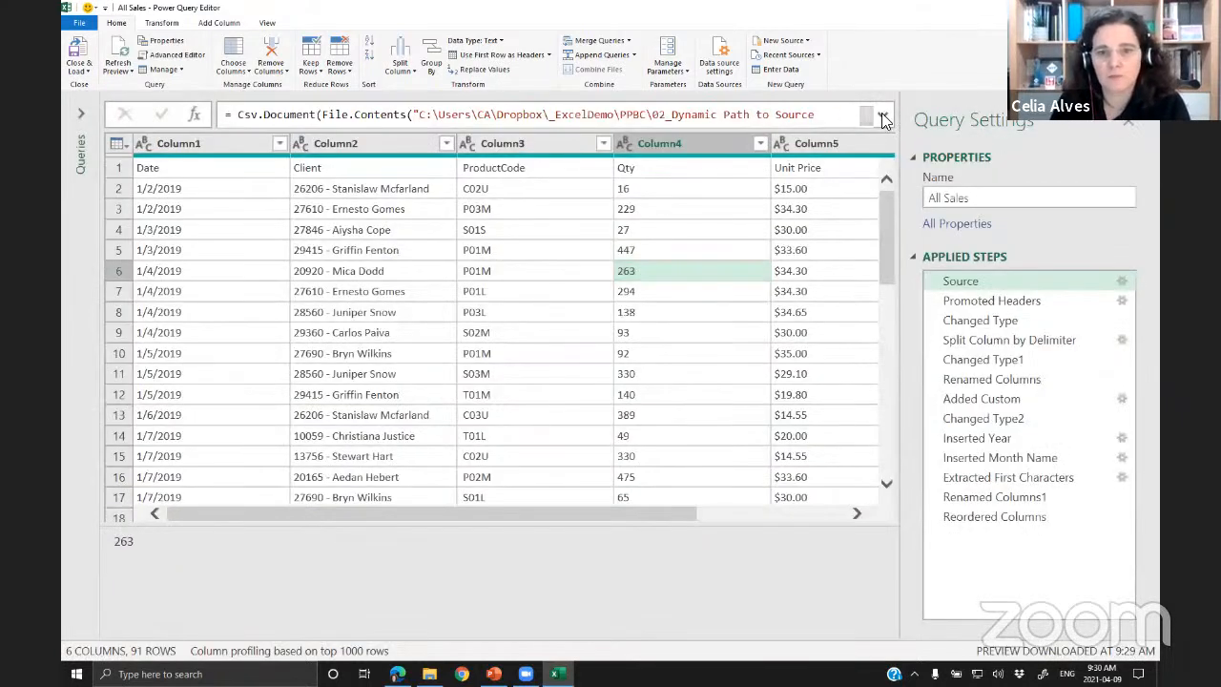
pyautogui.click(883, 115)
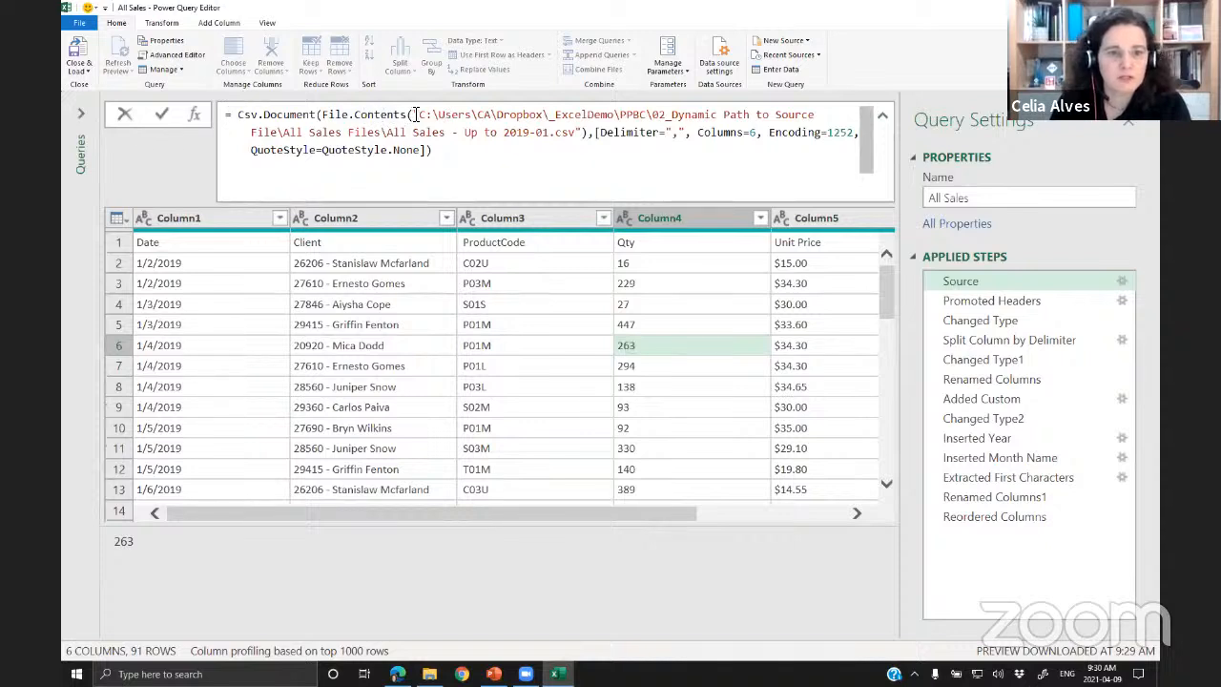
pyautogui.moveTo(416, 115); pyautogui.dragTo(582, 132)
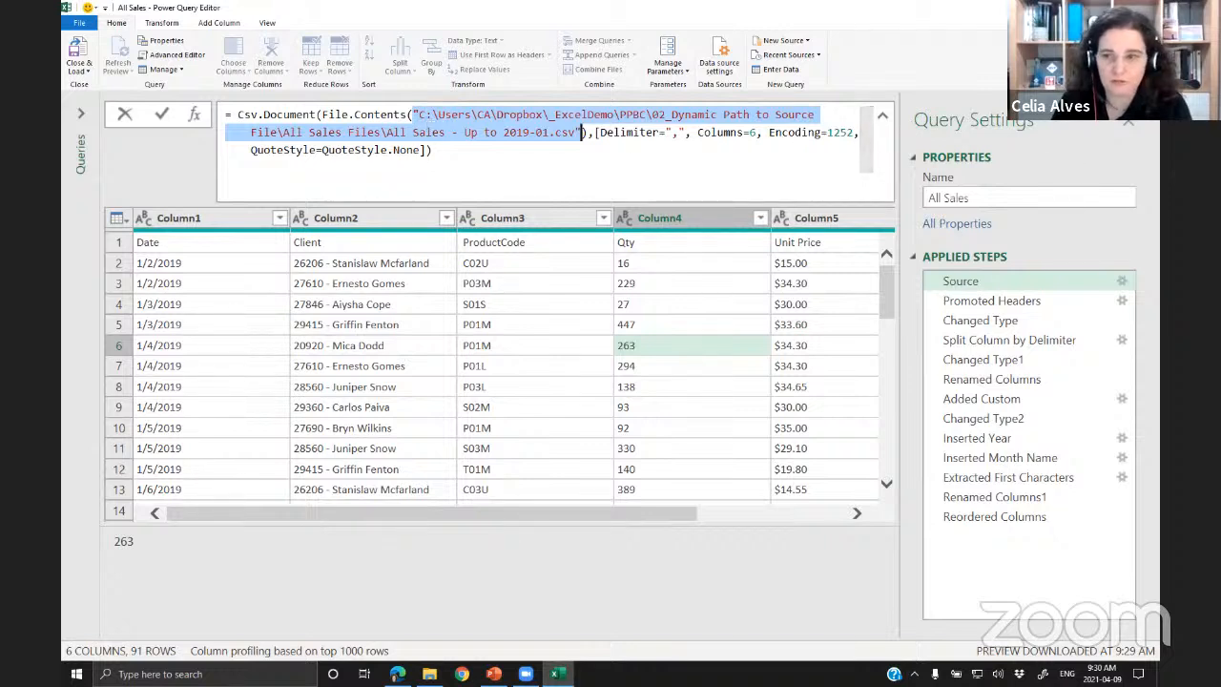
# - Hide the Query Settings pane of the query editor and bring it back
pyautogui.click(1122, 122)
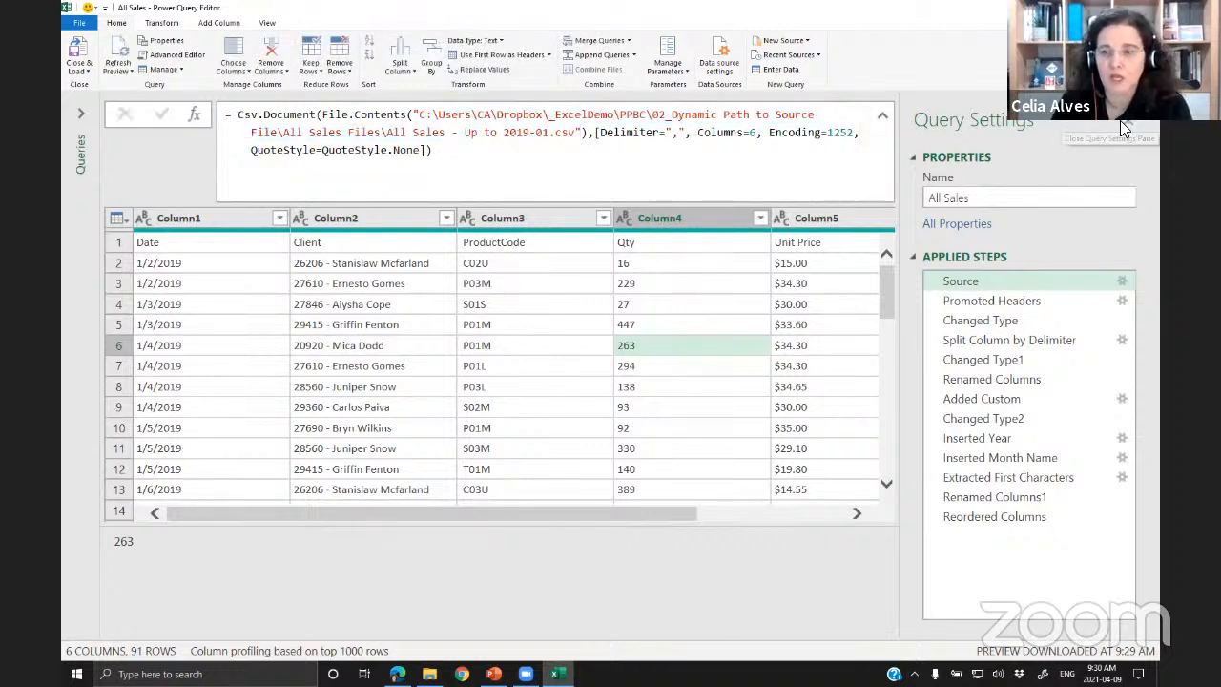
pyautogui.click(1122, 125)
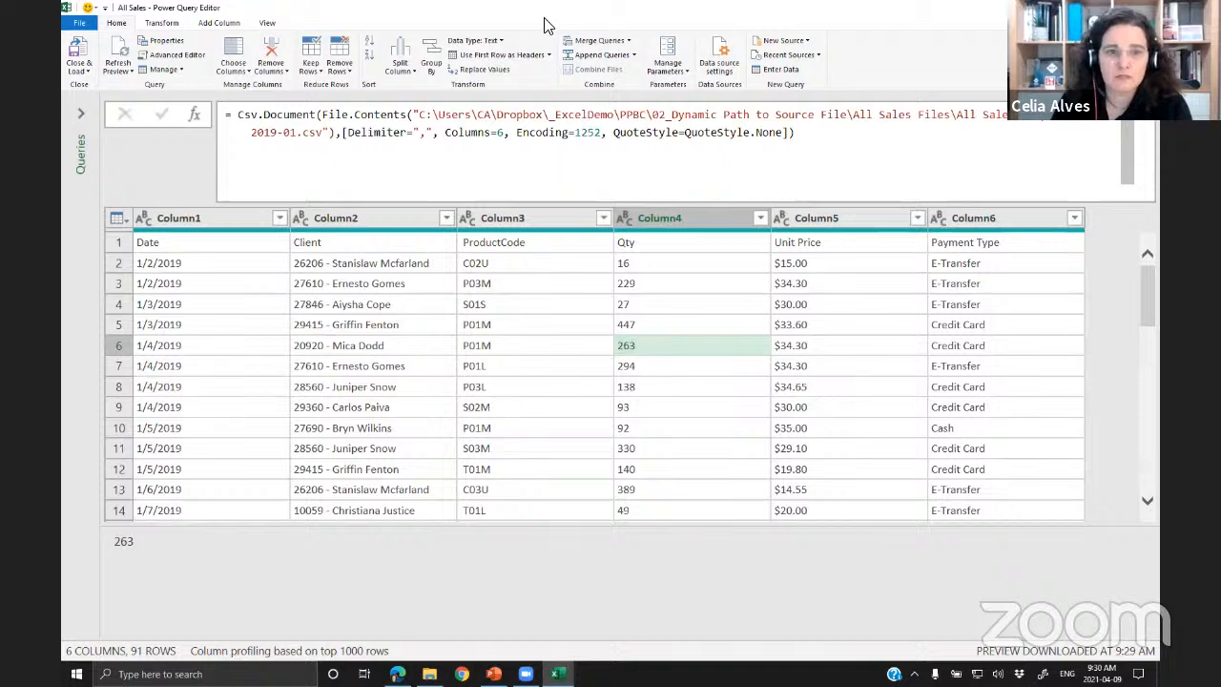
pyautogui.click(267, 22)
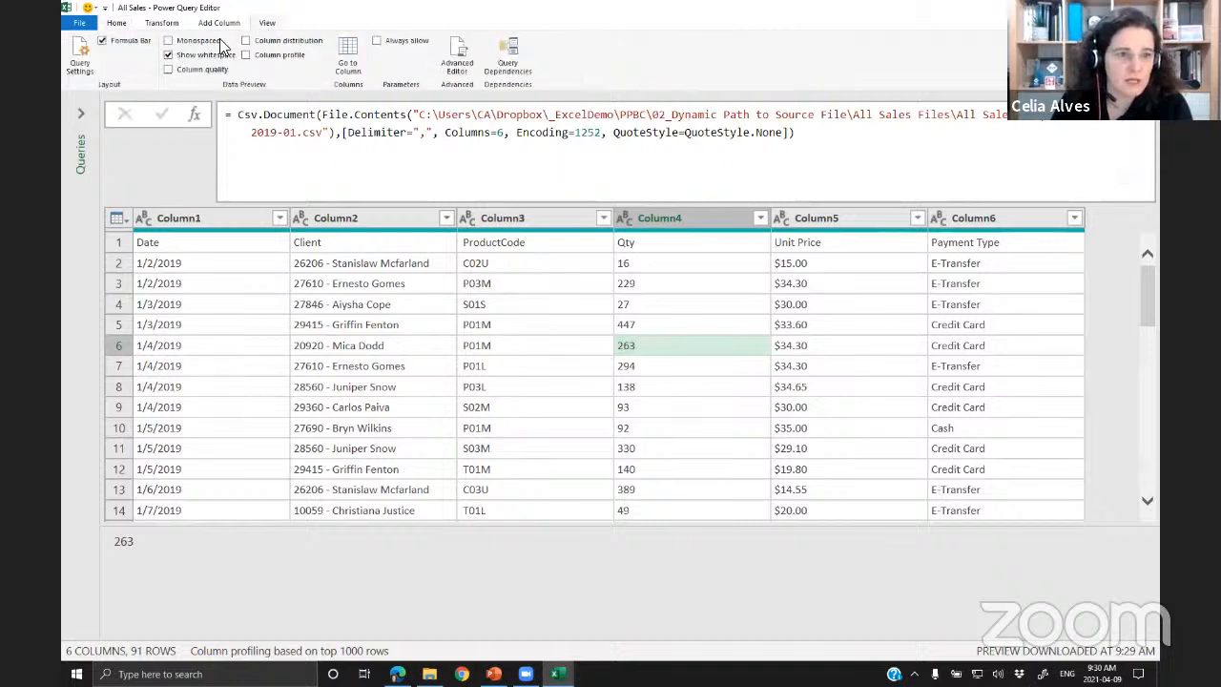
pyautogui.click(80, 62)
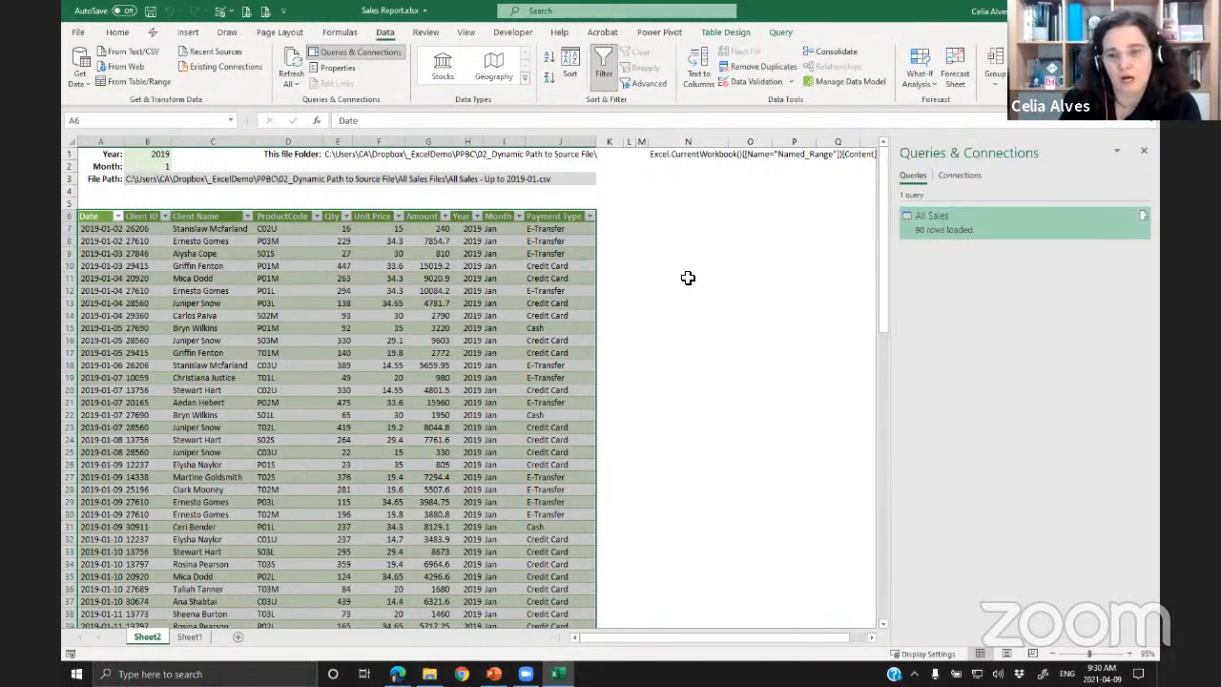
# - Narrow the Queries & Connections pane to uncover more worksheet columns and select empty cell N10
pyautogui.moveTo(937, 227)
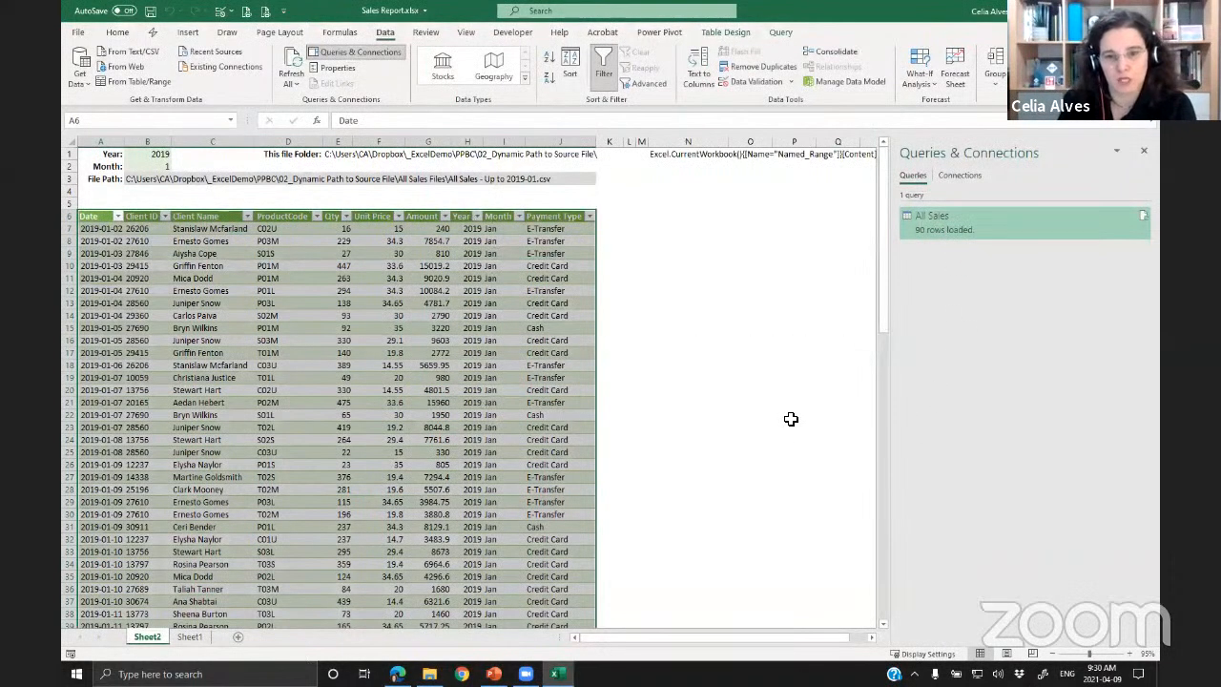
pyautogui.moveTo(894, 390); pyautogui.dragTo(964, 387)
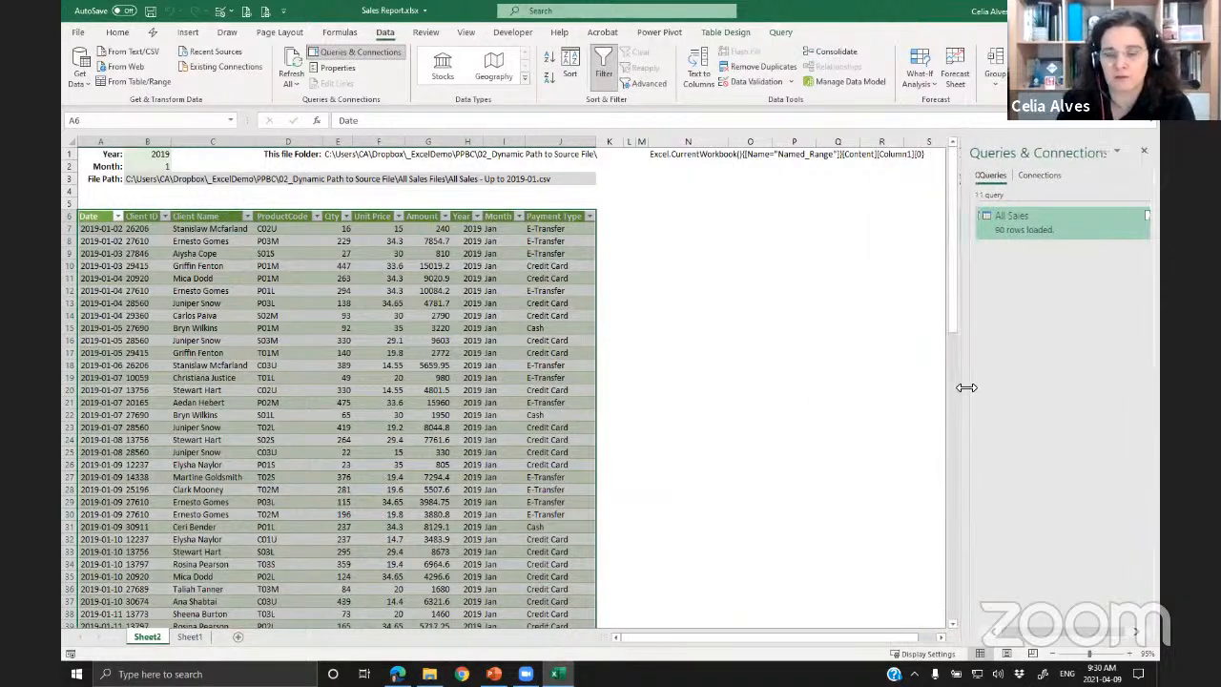
pyautogui.click(657, 262)
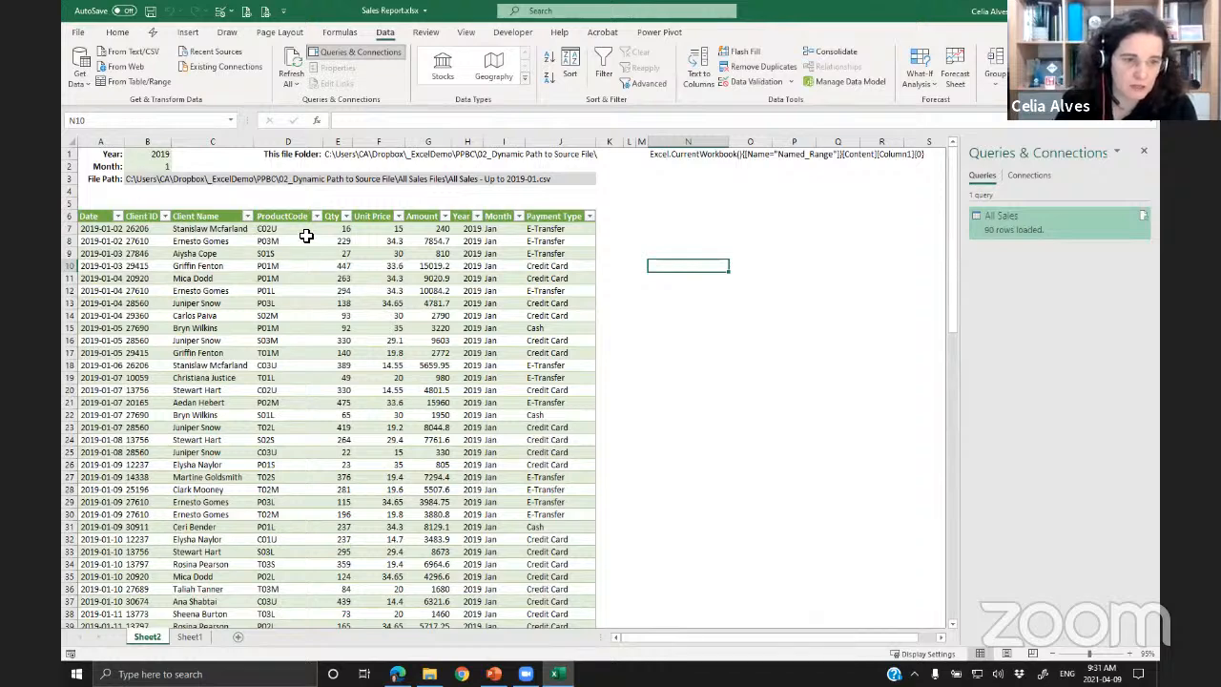
# - Enlarge the worksheet view and inspect the Year and Month input cells, B1 and B2, leaving their contents alone
pyautogui.click(152, 156)
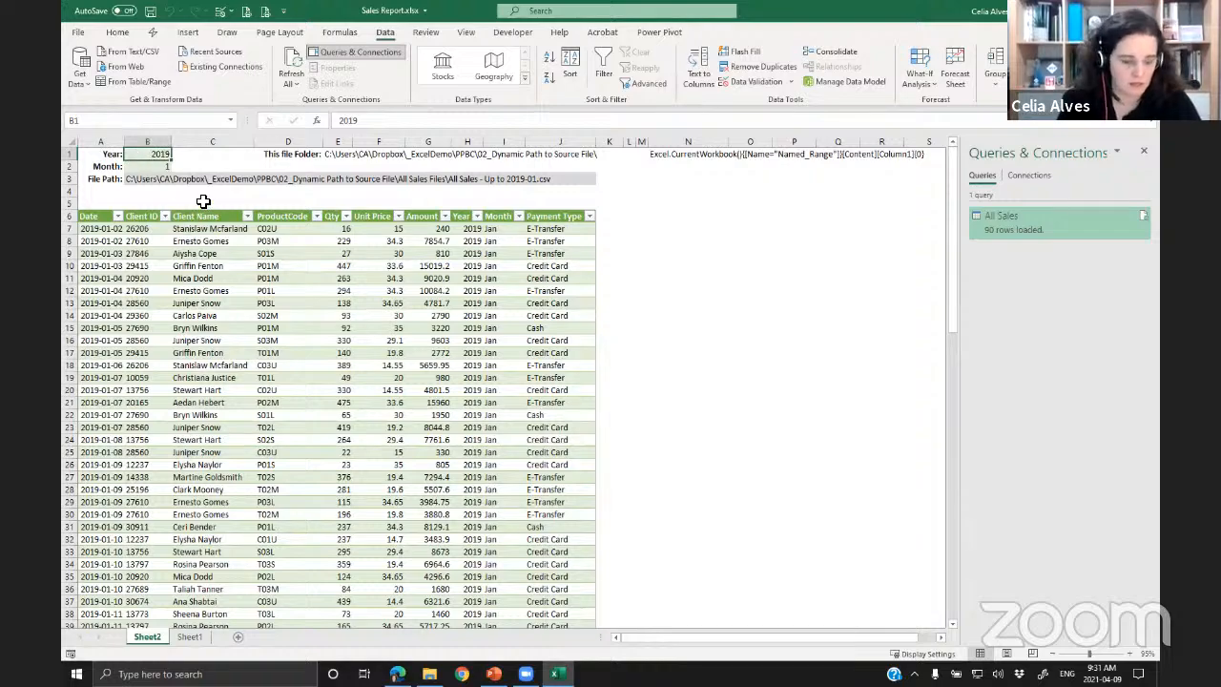
pyautogui.scroll(4, 203, 200)
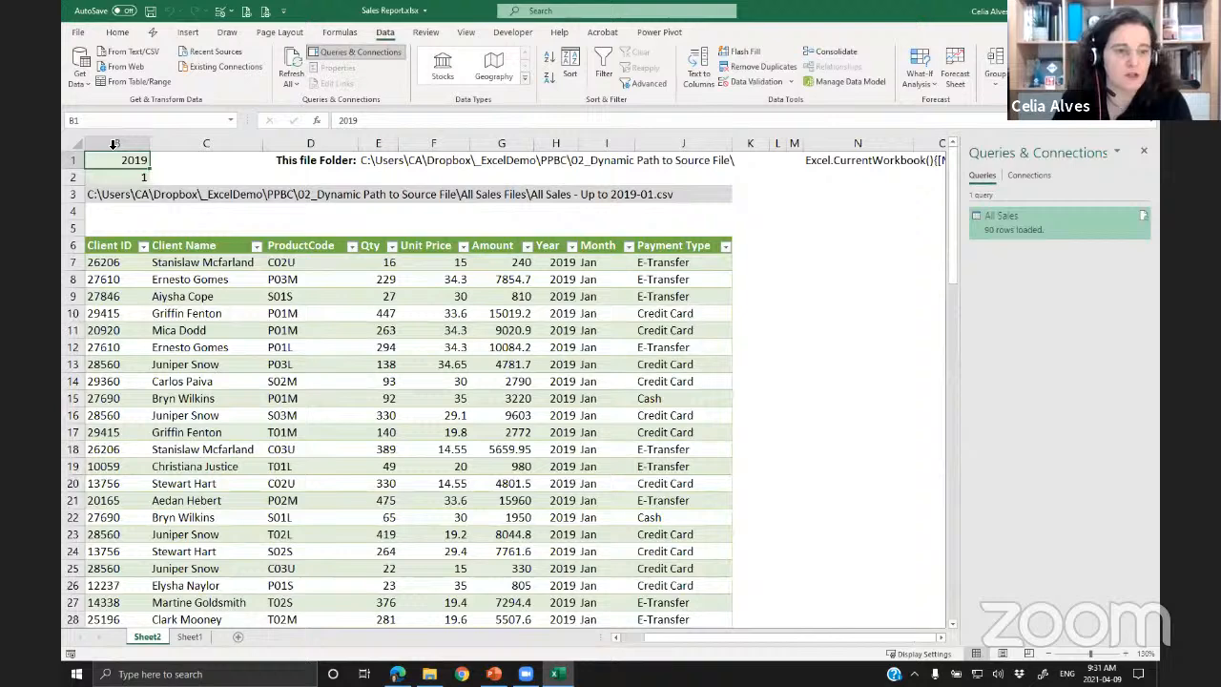
pyautogui.click(373, 120)
pyautogui.press('Return')
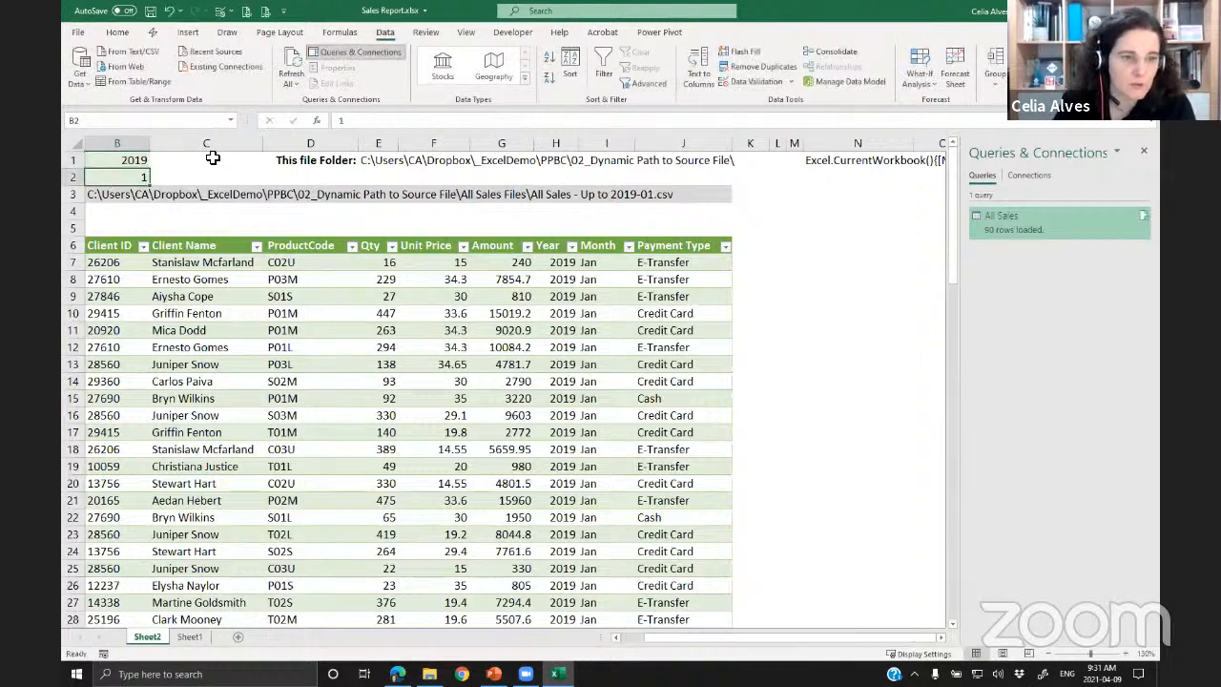
pyautogui.click(315, 122)
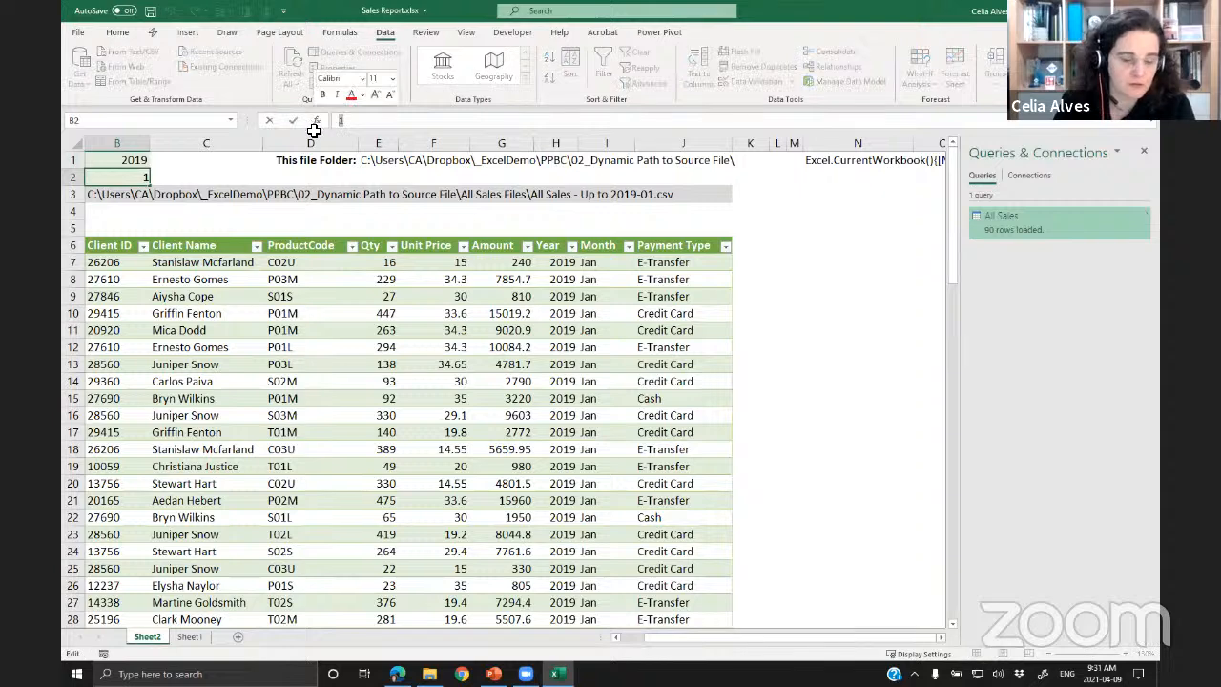
pyautogui.press('Escape')
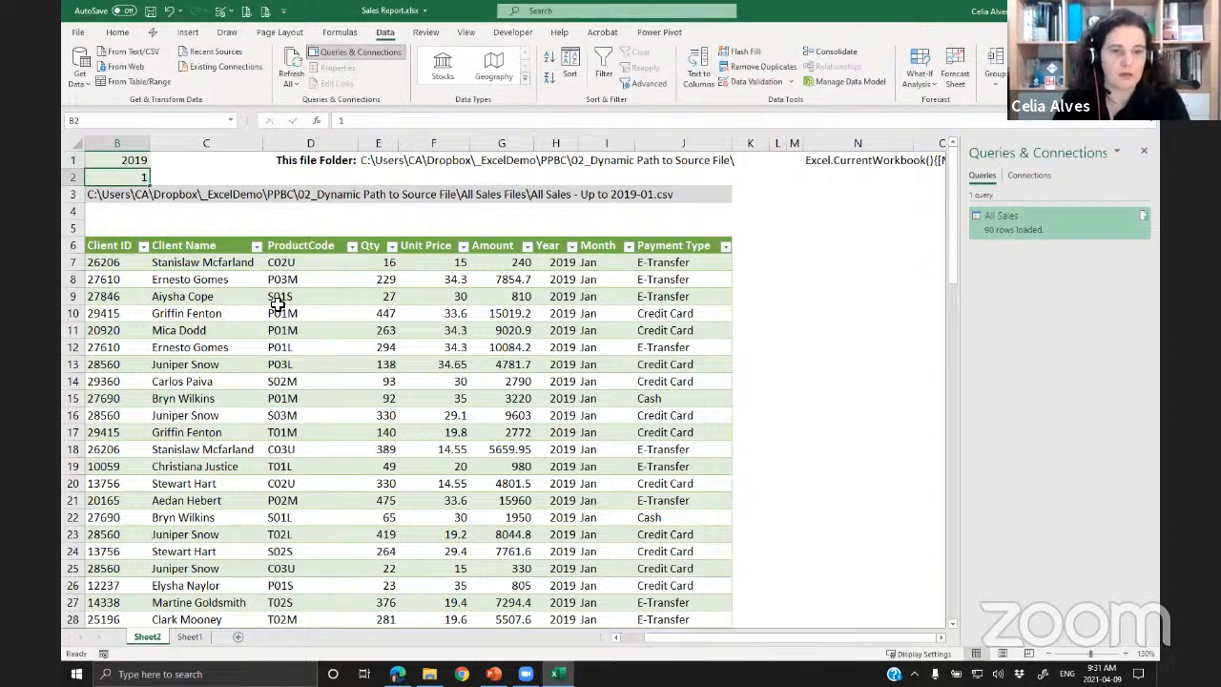
# - Inspect the formula in cell E1 that returns this workbook's folder path
pyautogui.click(370, 161)
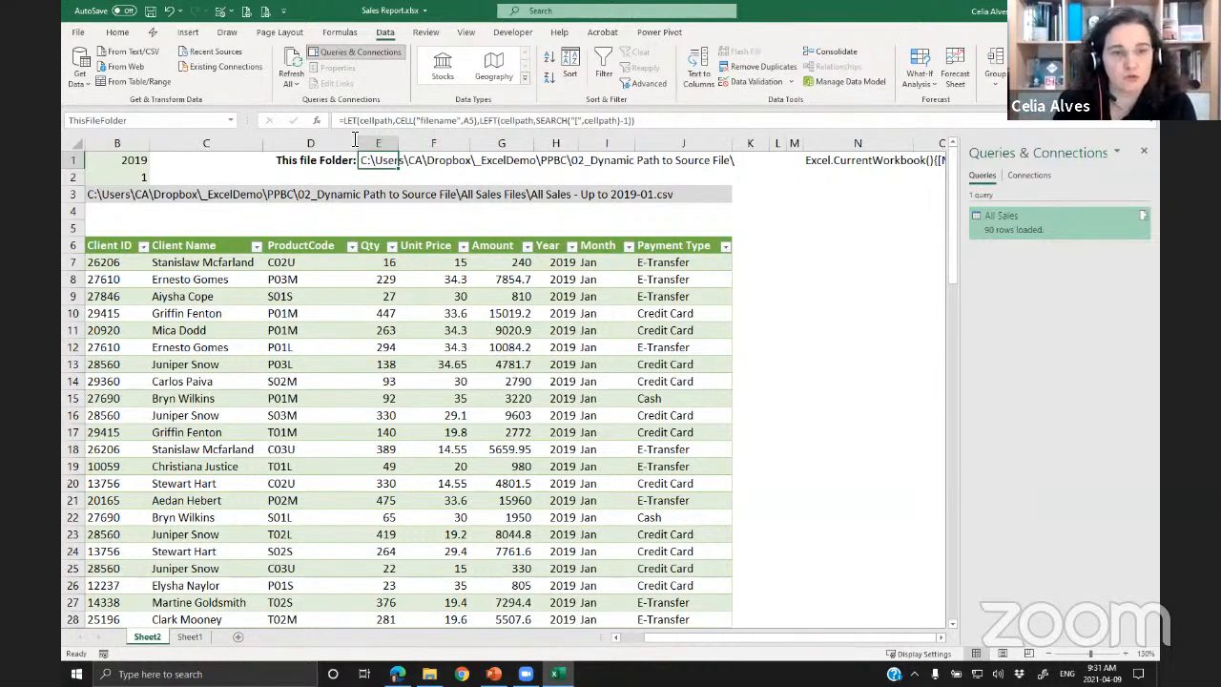
pyautogui.moveTo(342, 121); pyautogui.dragTo(668, 120)
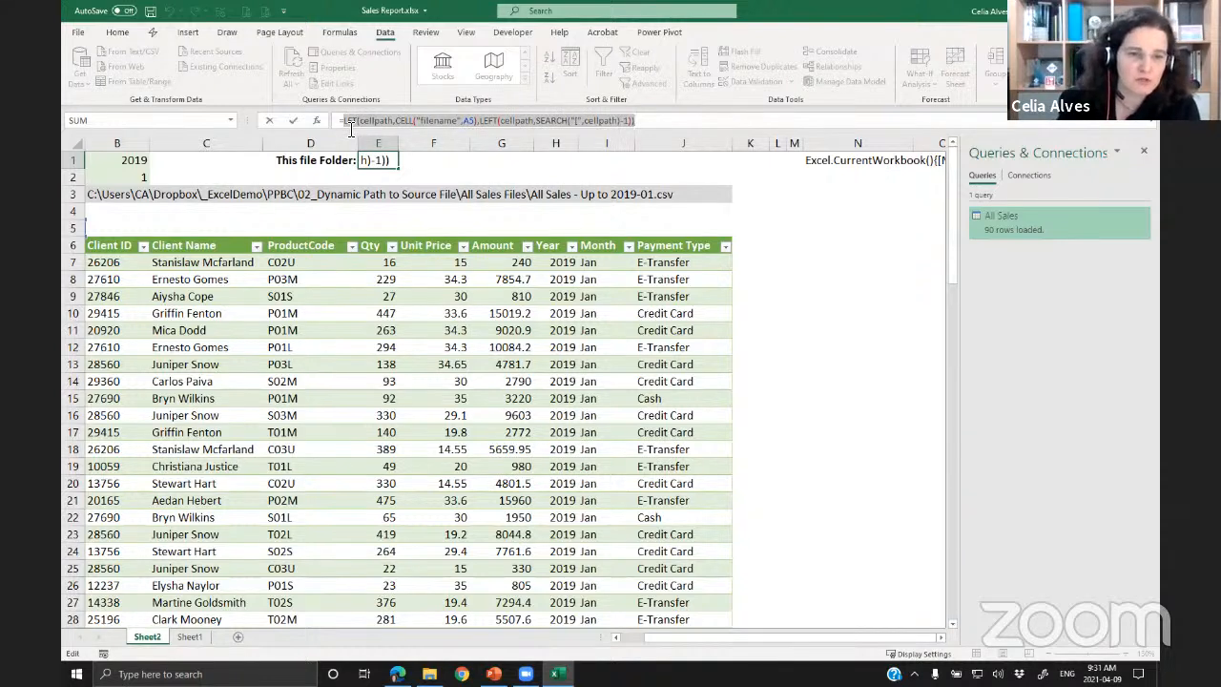
pyautogui.hotkey('ctrl', 'Return')
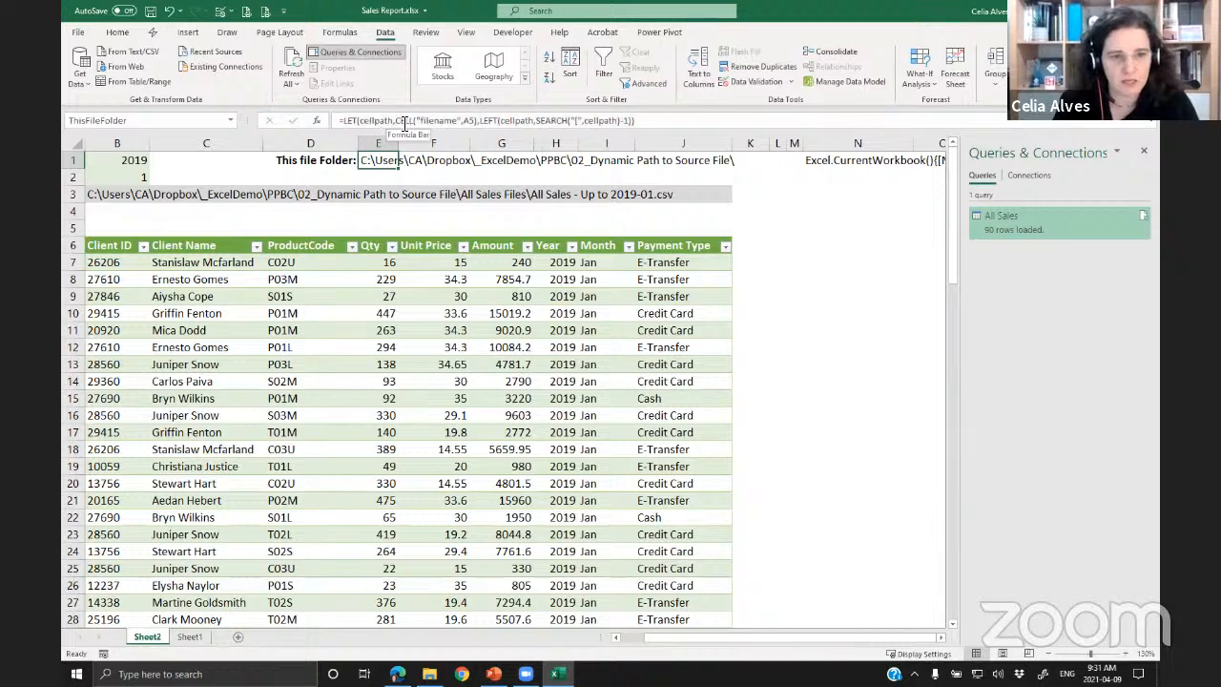
pyautogui.click(401, 124)
pyautogui.press('Escape')
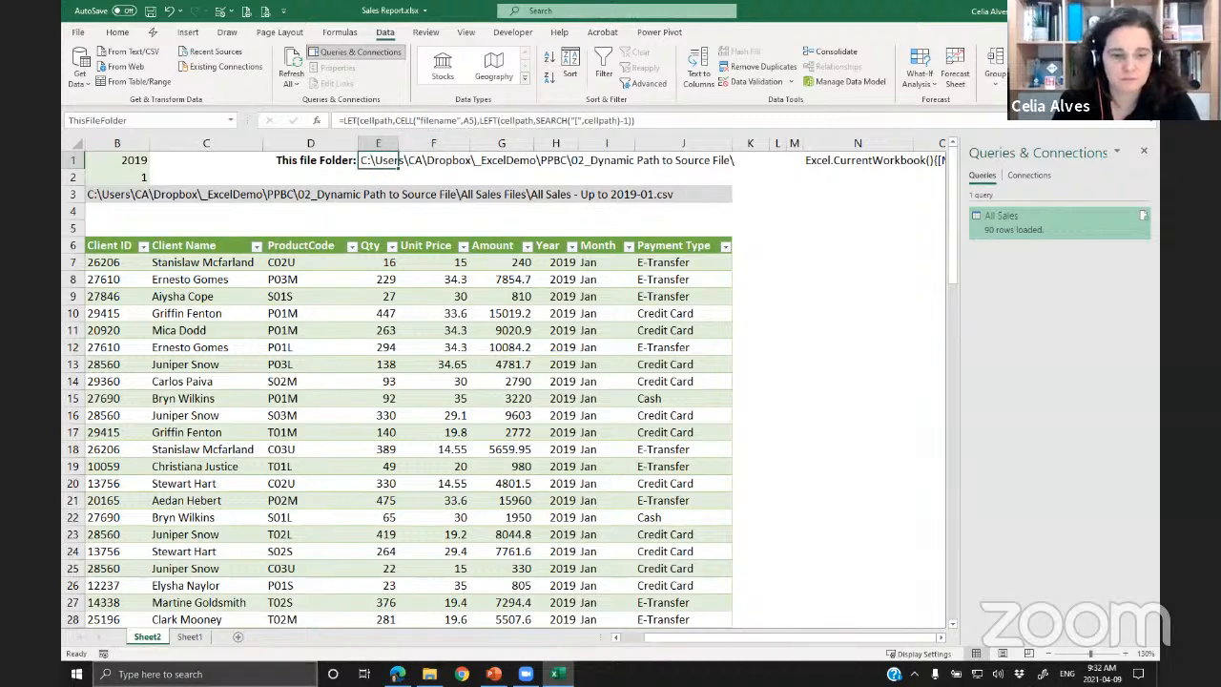
# - Switch to File Explorer and view the full paths of the All Sales Files folder and its parent, 02_Dynamic Path to Source File
pyautogui.click(429, 673)
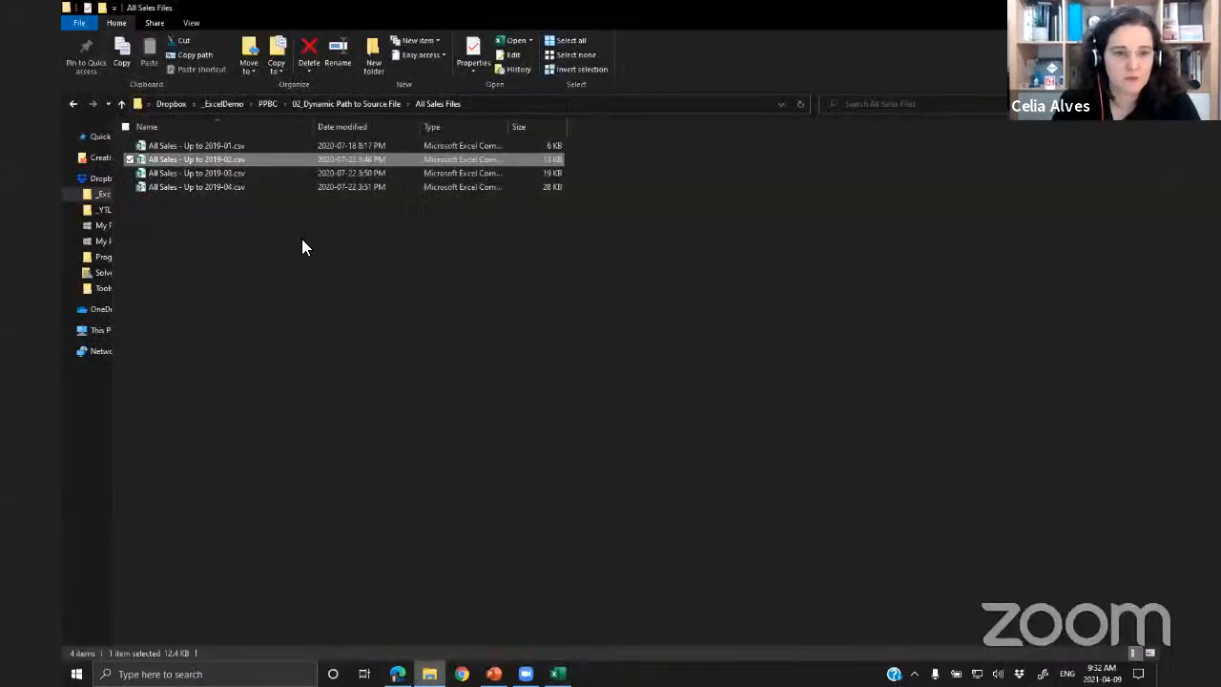
pyautogui.click(483, 103)
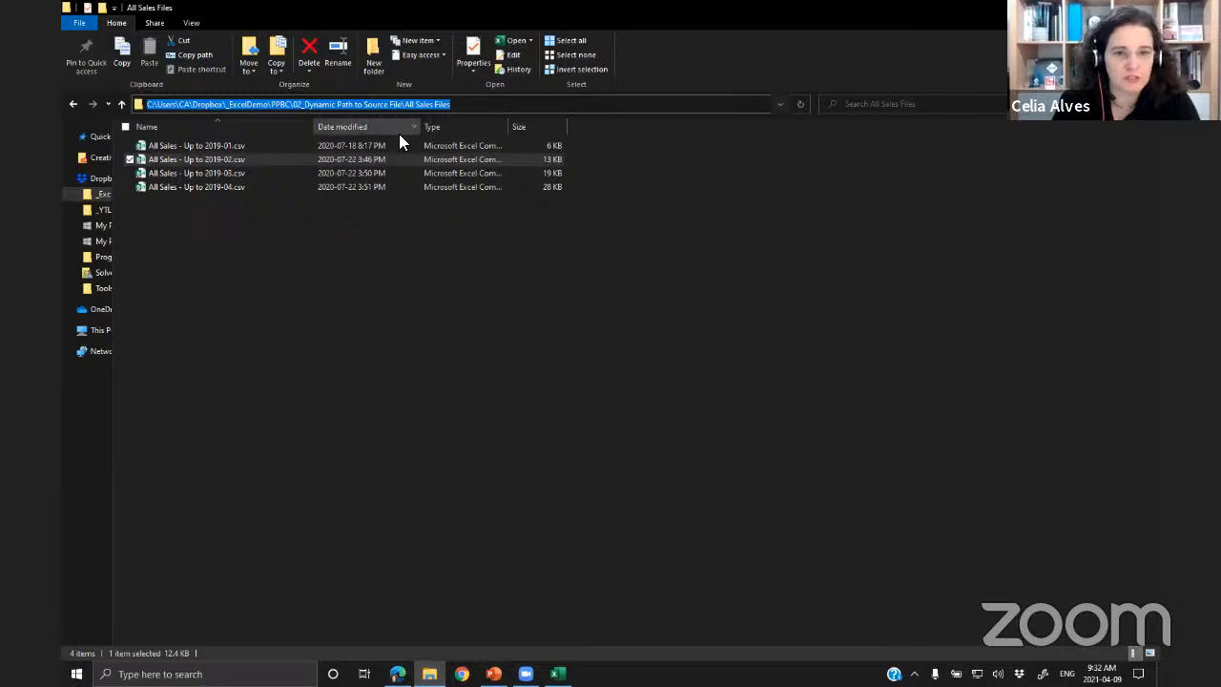
pyautogui.press('Escape')
pyautogui.click(370, 105)
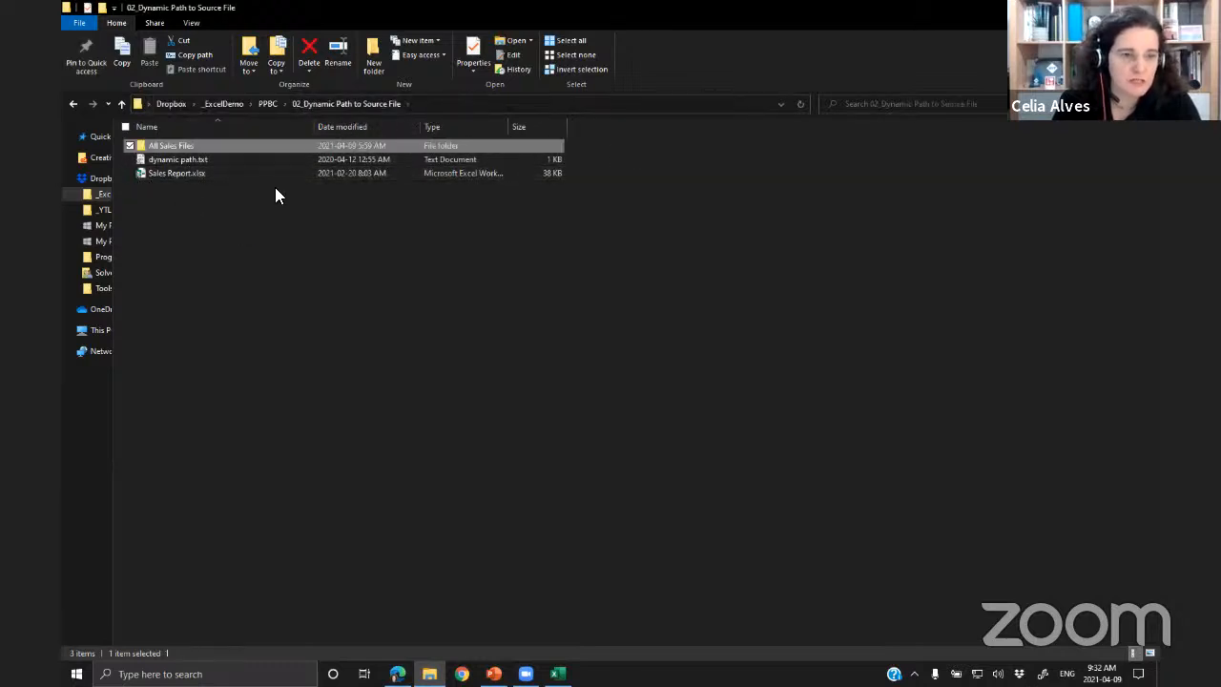
pyautogui.click(448, 103)
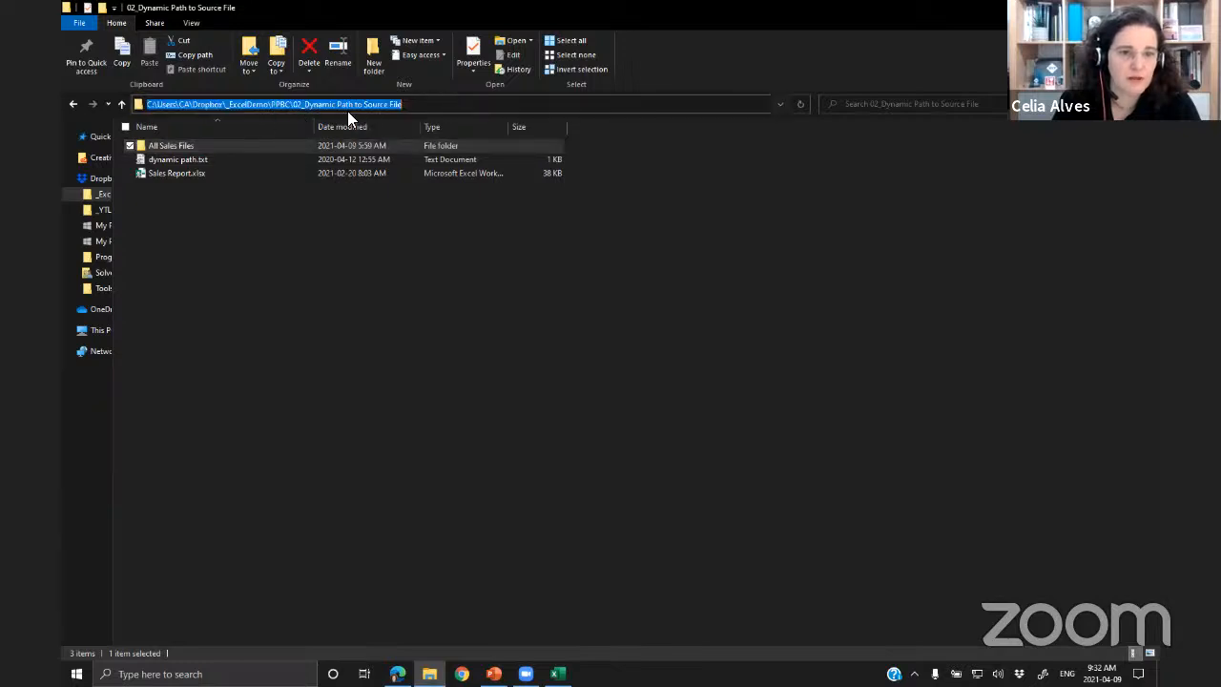
pyautogui.press('Escape')
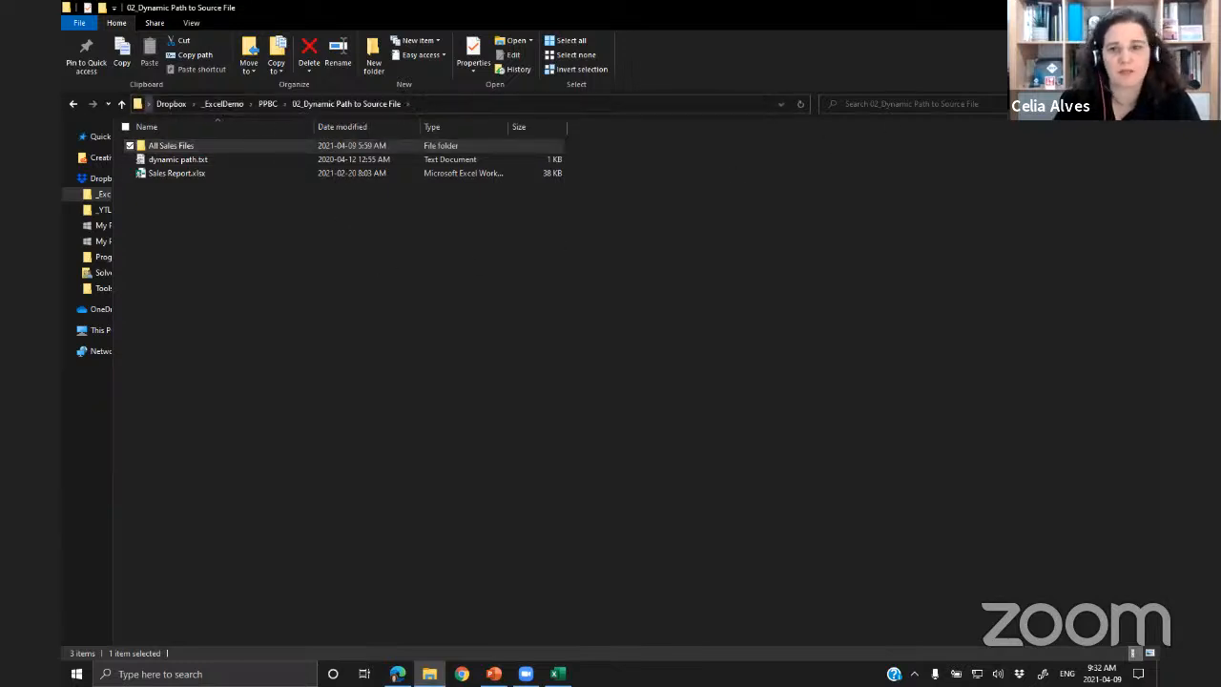
# - Reopen the All Sales Files folder and highlight the parent-folder portion of its full path
pyautogui.doubleClick(162, 144)
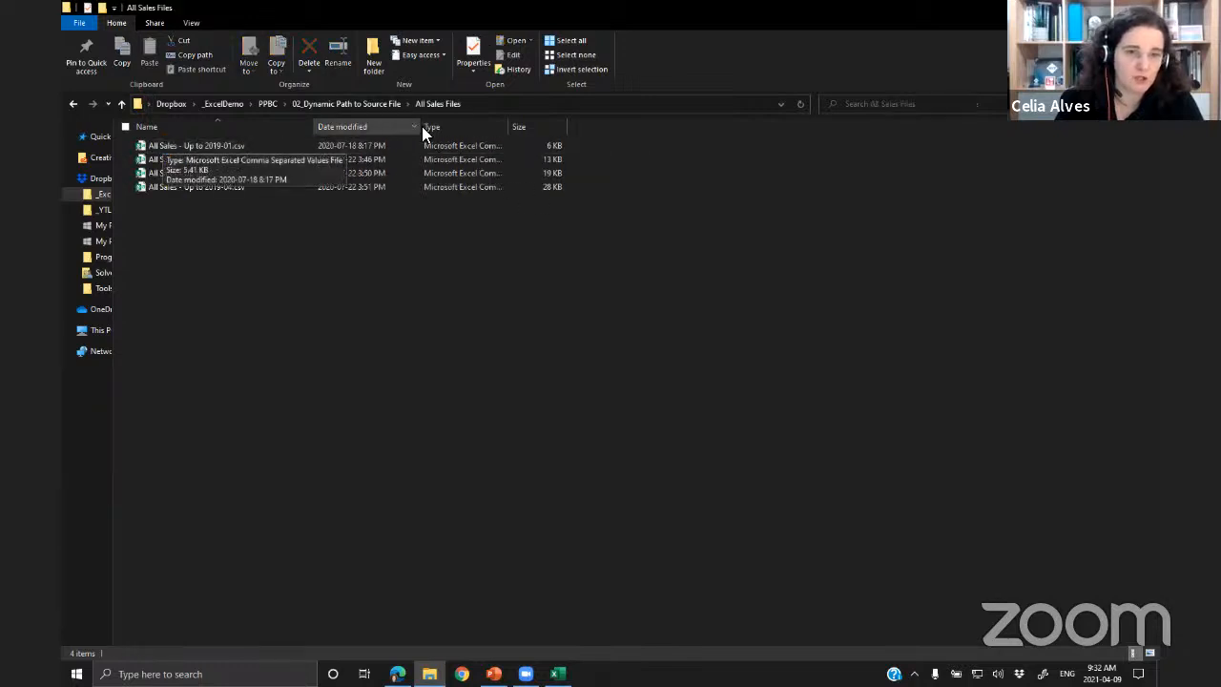
pyautogui.click(491, 105)
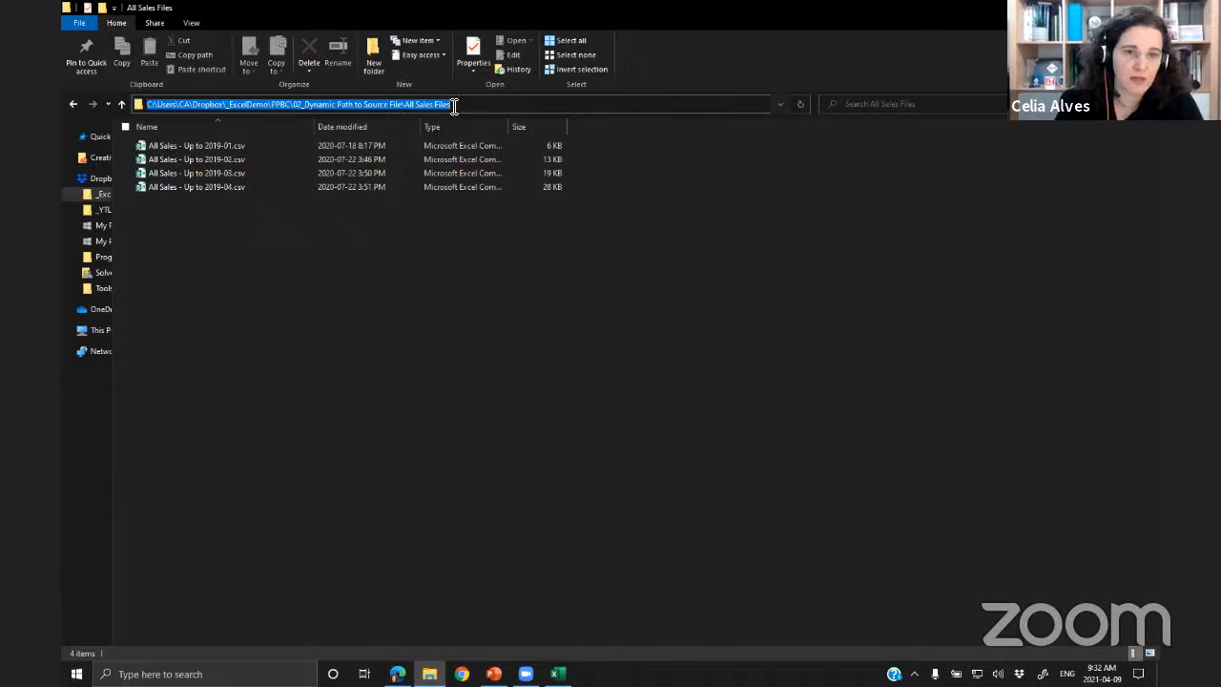
pyautogui.moveTo(406, 105); pyautogui.dragTo(122, 106)
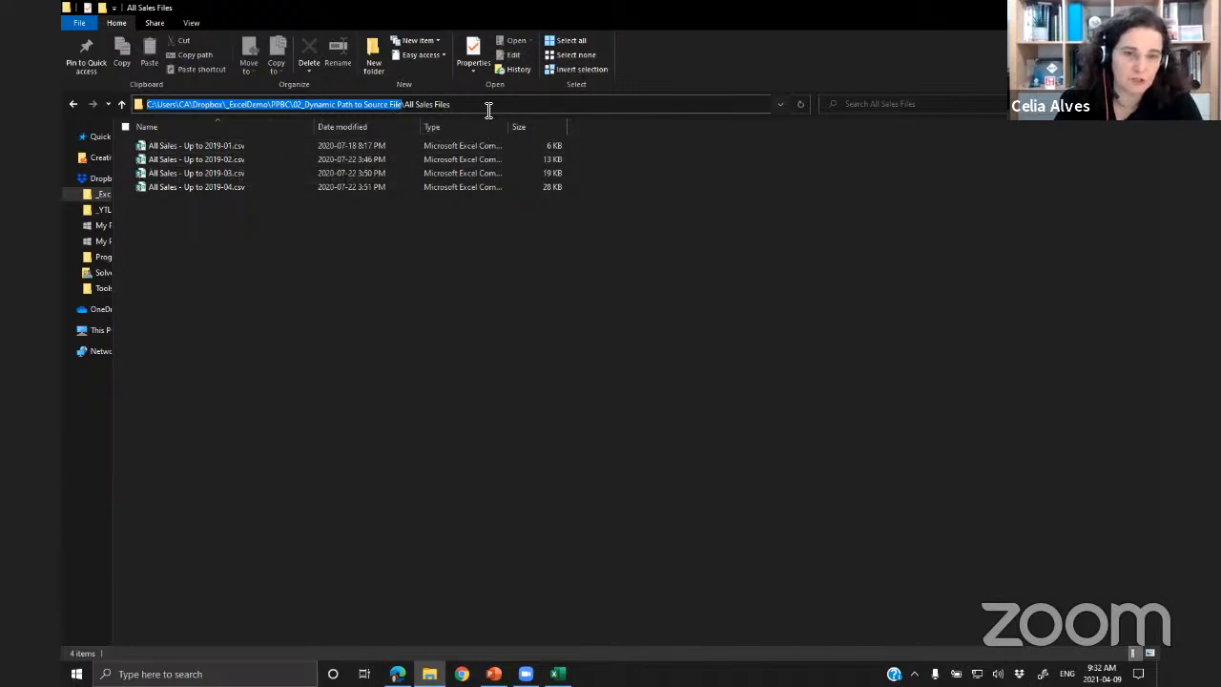
pyautogui.press('Escape')
# - Return to the Sales Report workbook and inspect the whole formula of the File Path cell, B3
pyautogui.hotkey('alt', 'Tab')
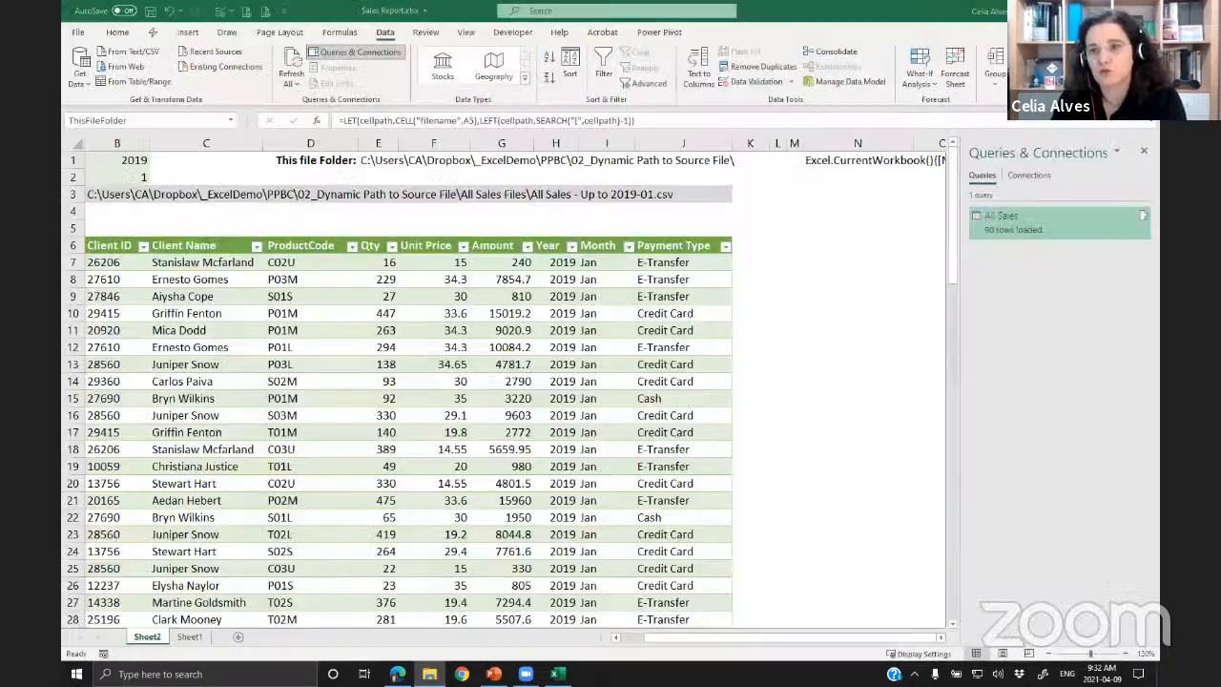
pyautogui.click(121, 196)
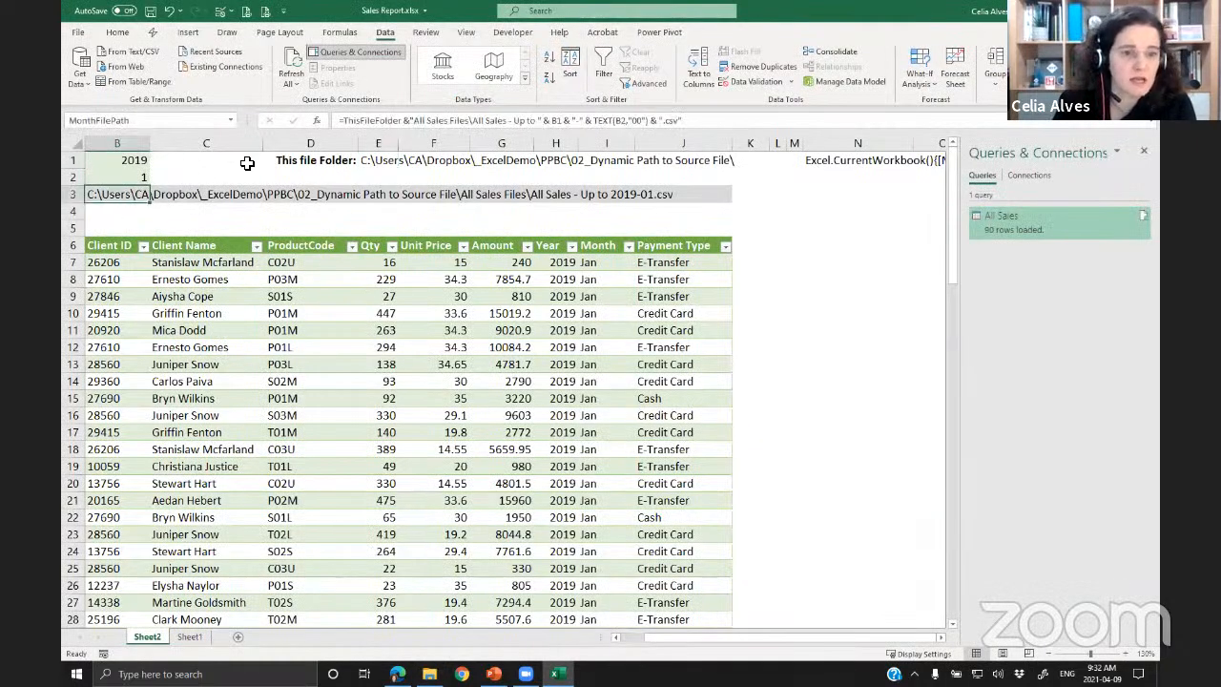
pyautogui.doubleClick(351, 120)
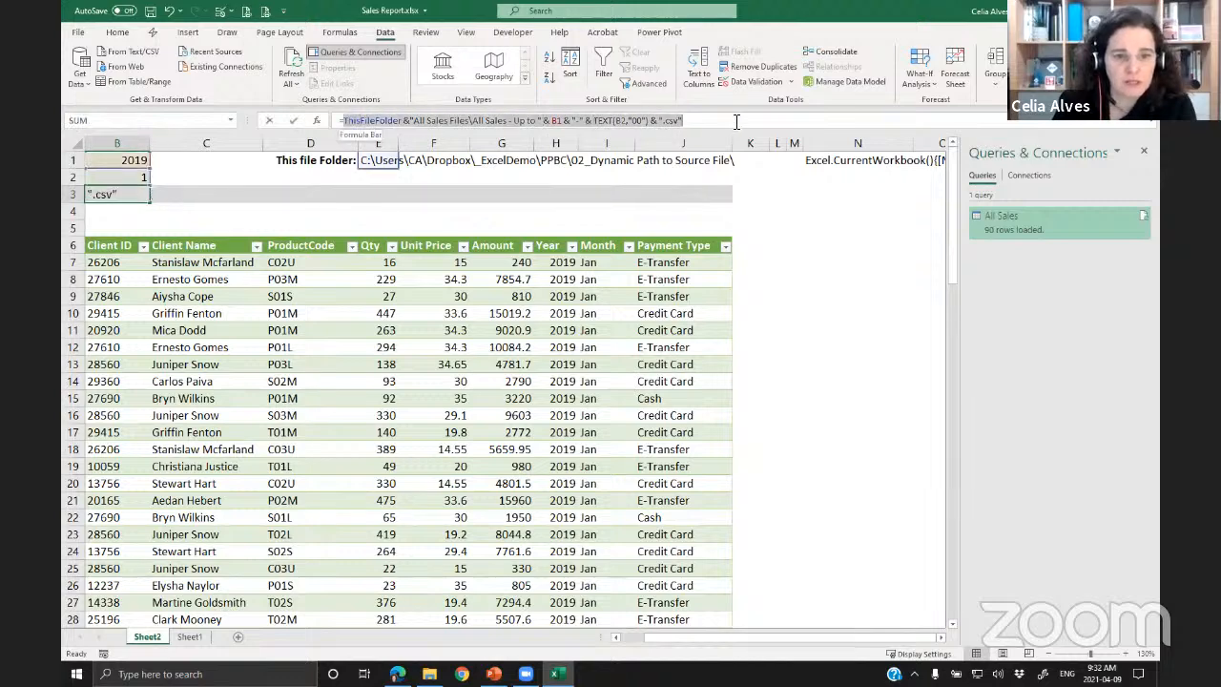
pyautogui.press('Escape')
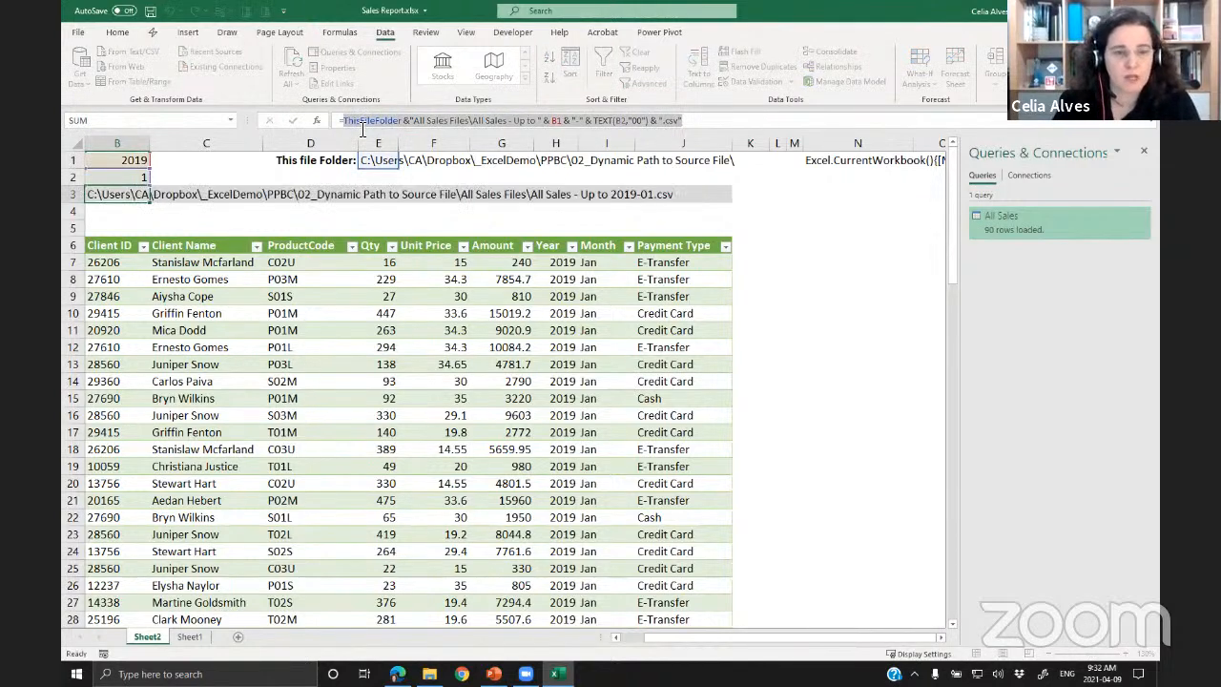
pyautogui.click(722, 124)
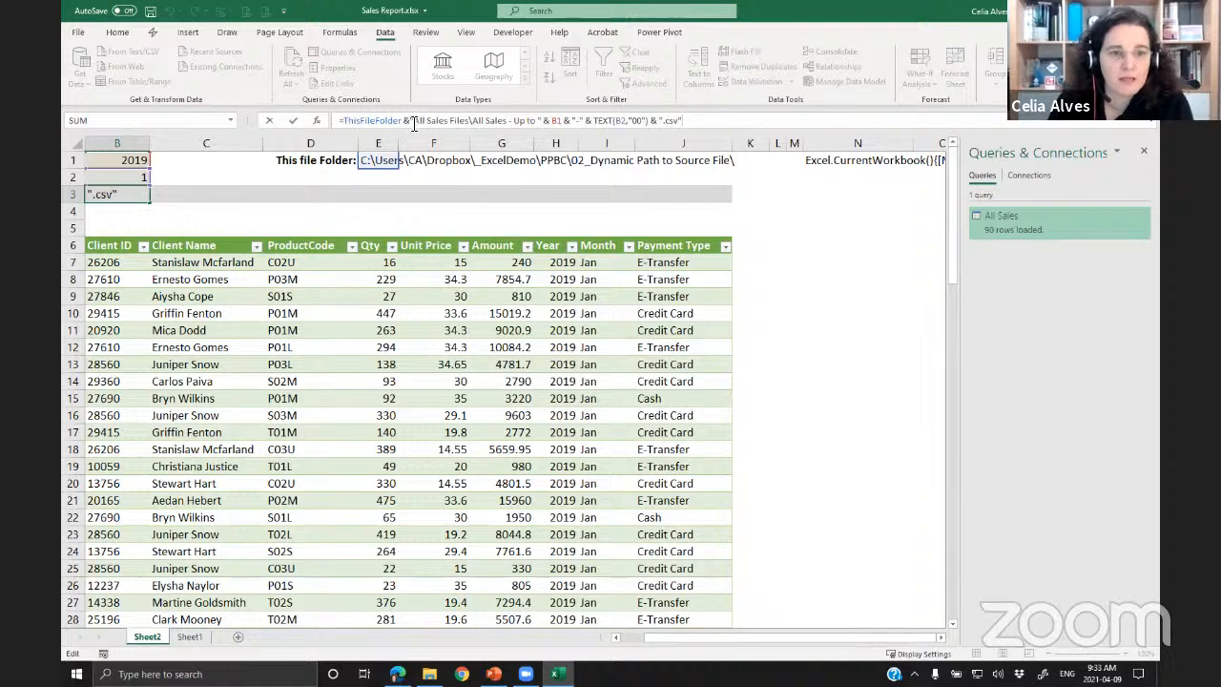
# - Examine the subfolder, year and two-digit month parts of the File Path formula, and check the cell's defined name
pyautogui.moveTo(412, 122); pyautogui.dragTo(469, 121)
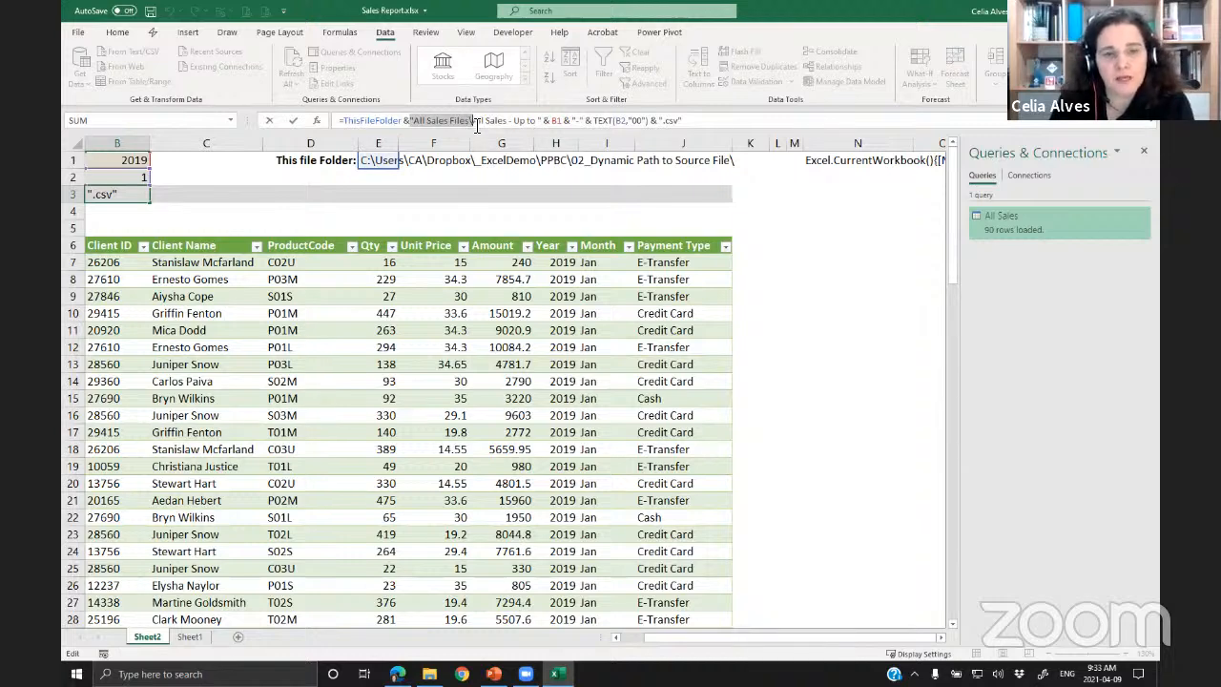
pyautogui.moveTo(477, 127); pyautogui.dragTo(567, 120)
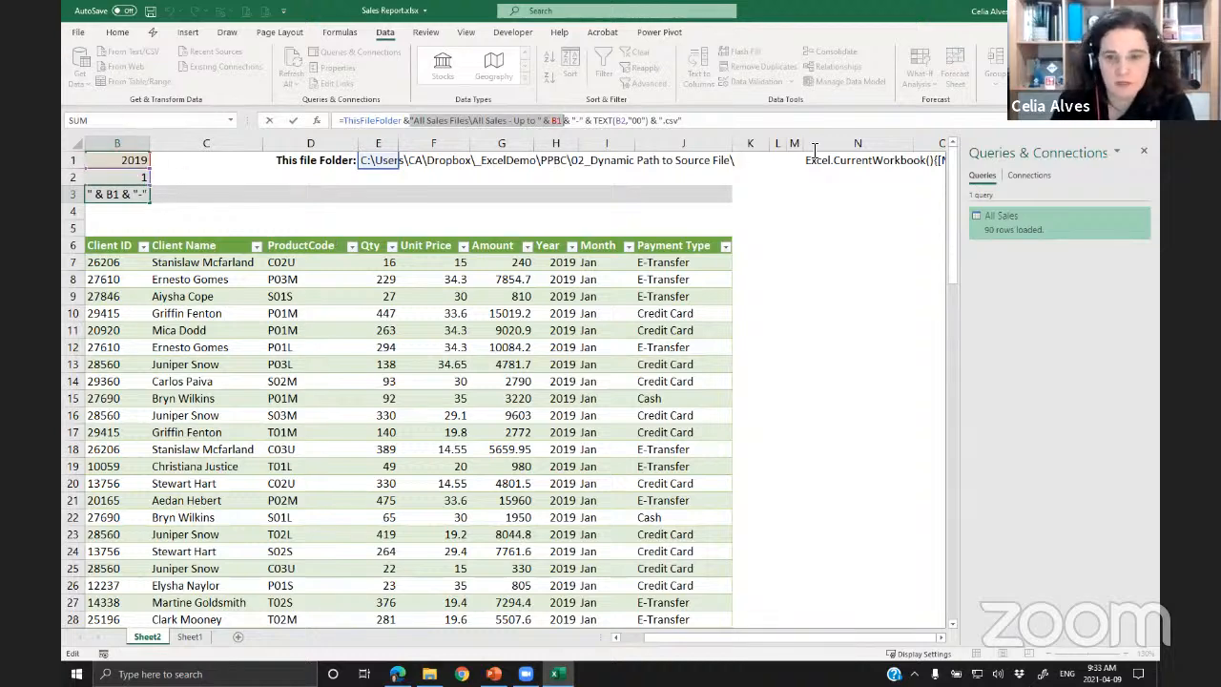
pyautogui.moveTo(554, 120); pyautogui.dragTo(641, 119)
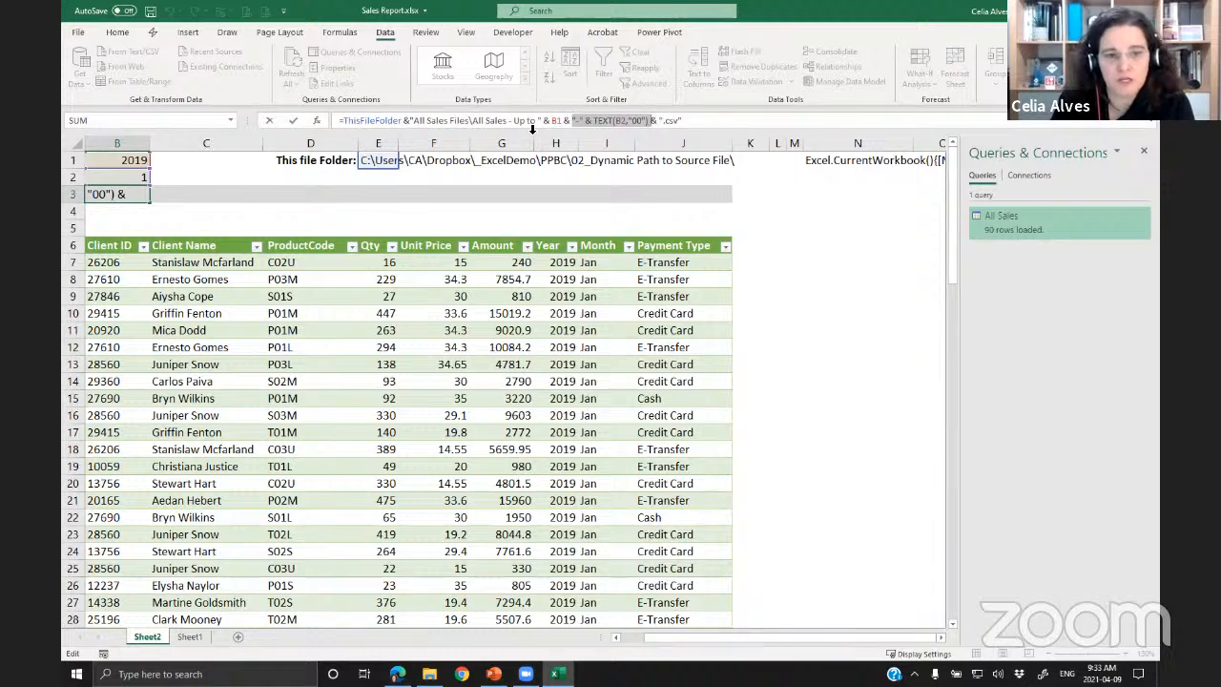
pyautogui.hotkey('ctrl', 'Return')
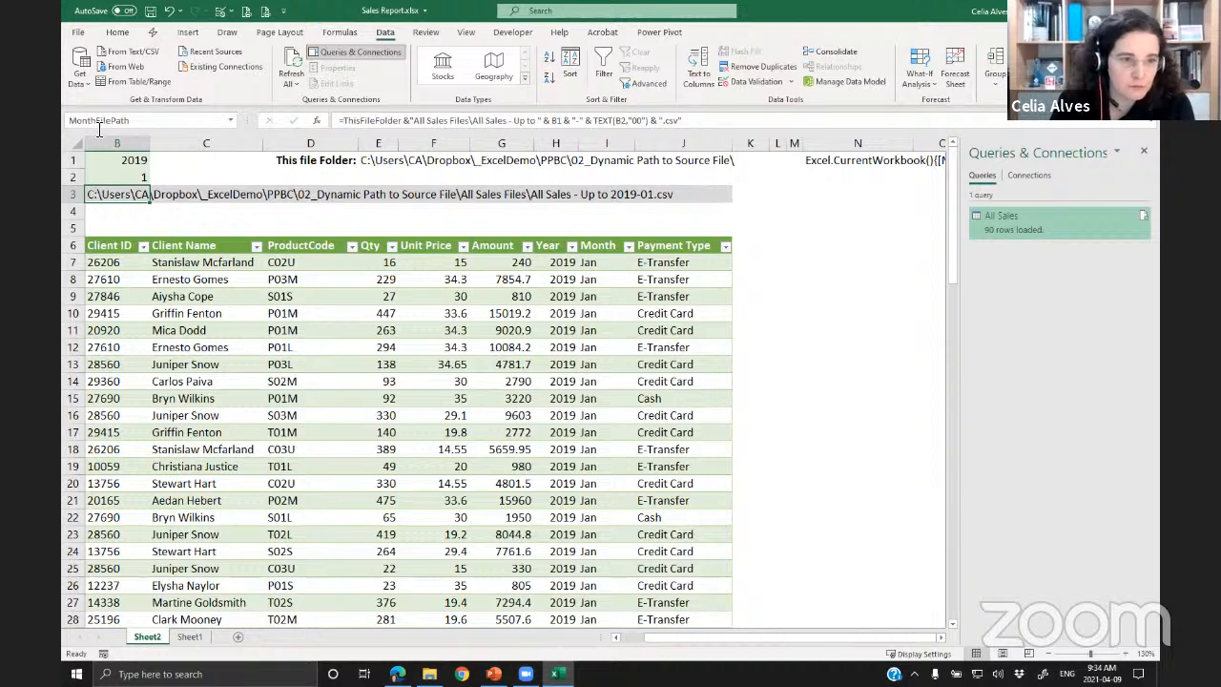
pyautogui.click(145, 120)
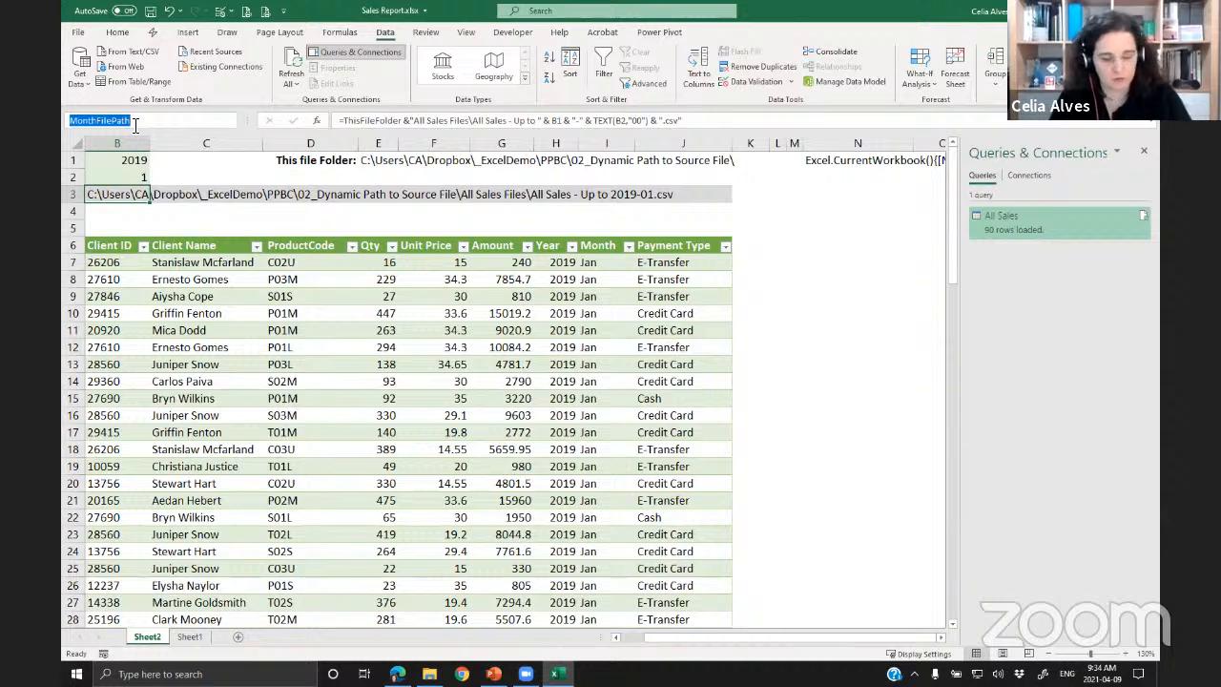
pyautogui.press('Escape')
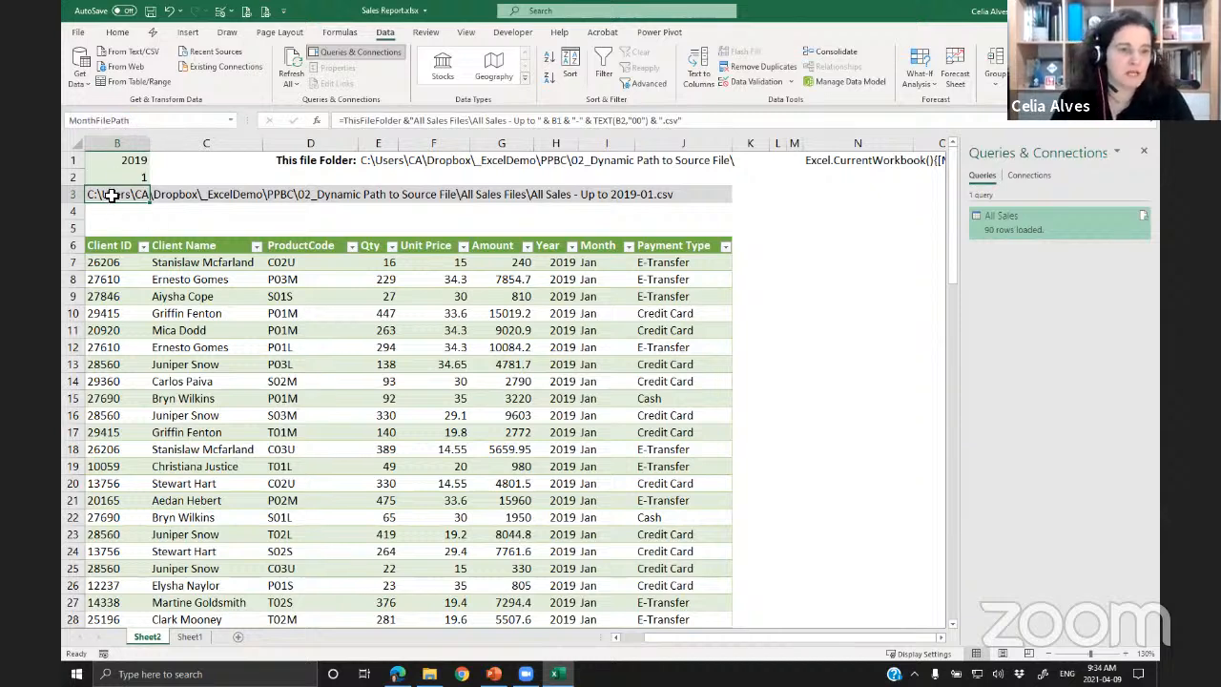
# - Copy the defined name MonthFilePath from cell B3 and substitute it for Named_Range in the Excel.CurrentWorkbook expression in cell N1
pyautogui.click(145, 121)
pyautogui.hotkey('ctrl', 'c')
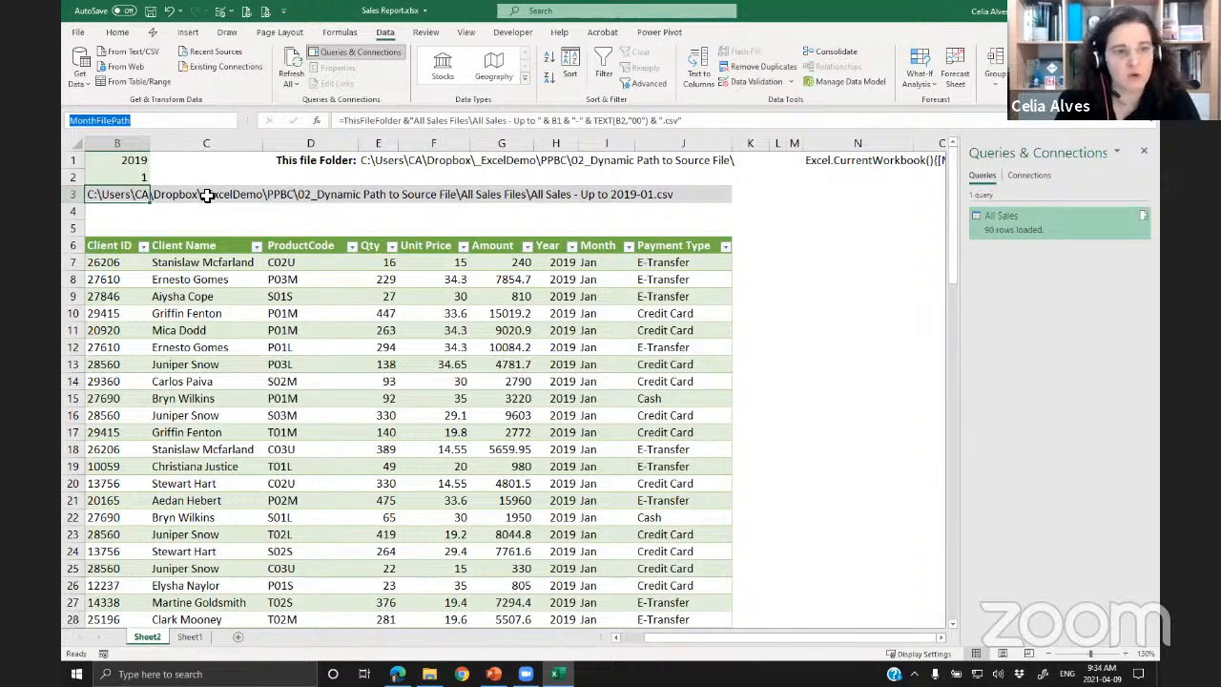
pyautogui.press('Escape')
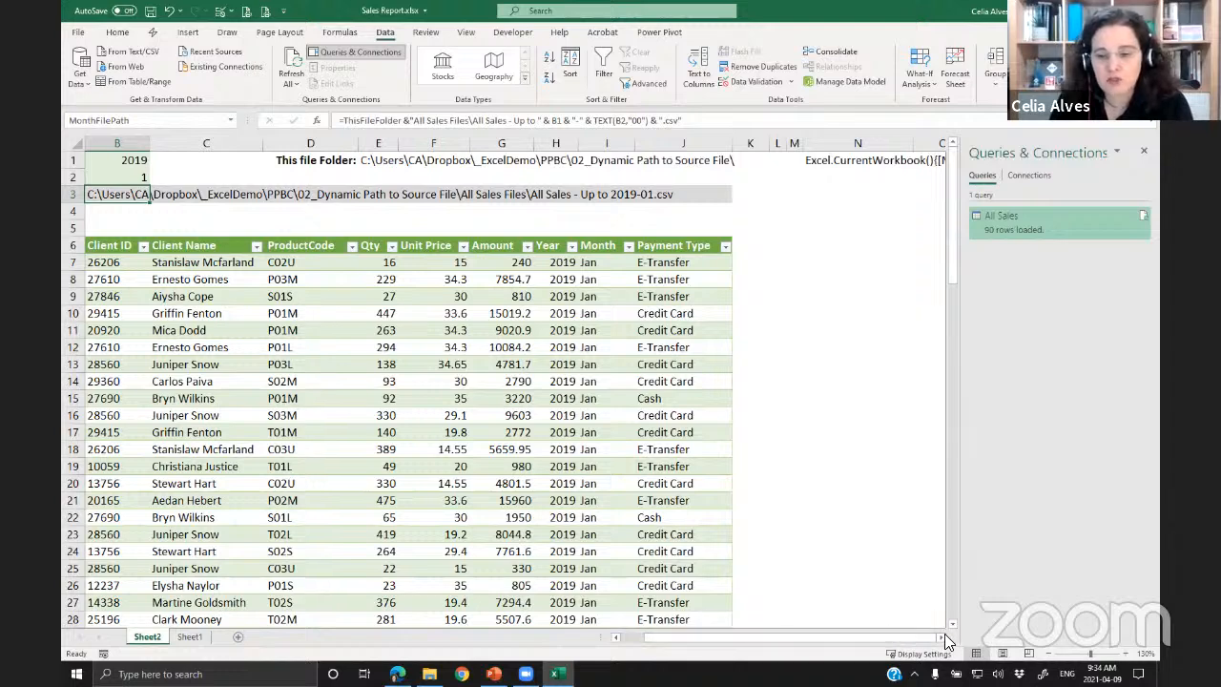
pyautogui.hscroll(5, 941, 639)
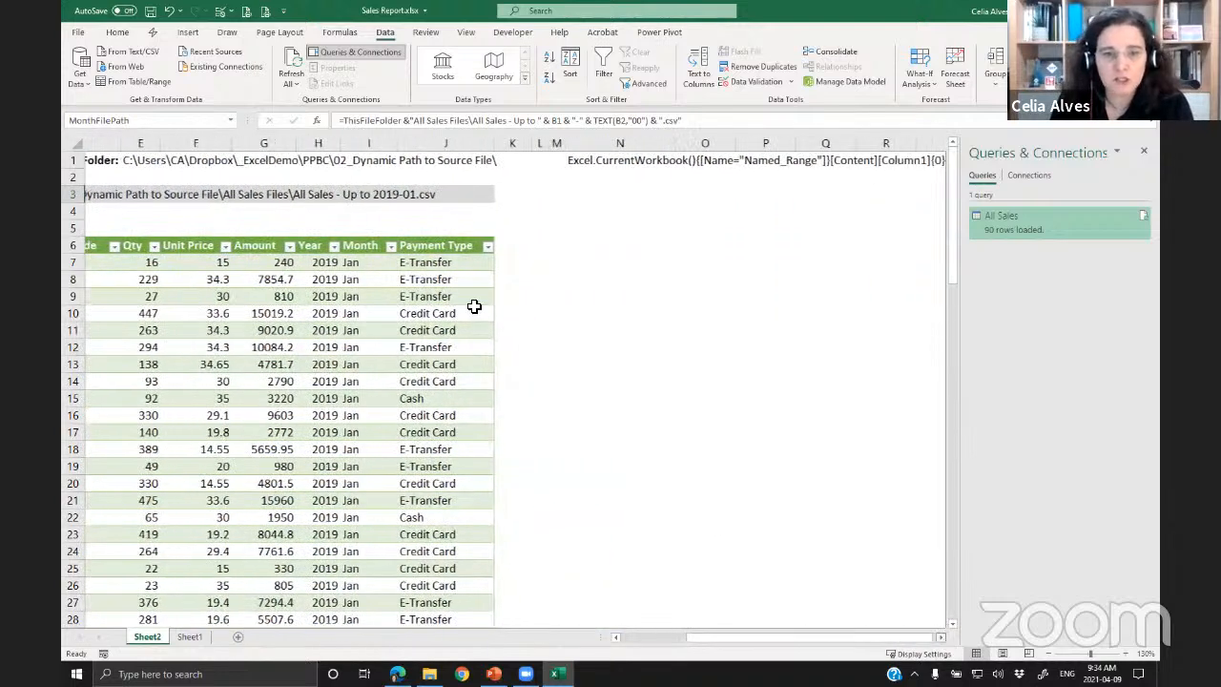
pyautogui.click(447, 161)
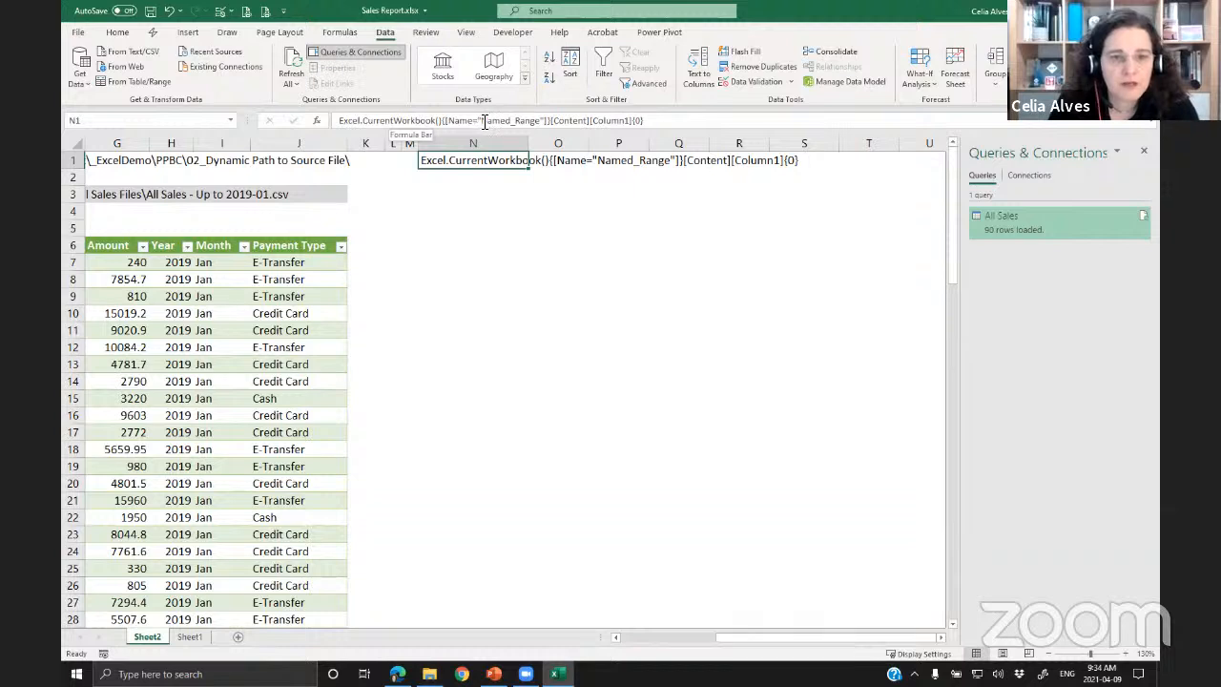
pyautogui.moveTo(483, 121); pyautogui.dragTo(540, 122)
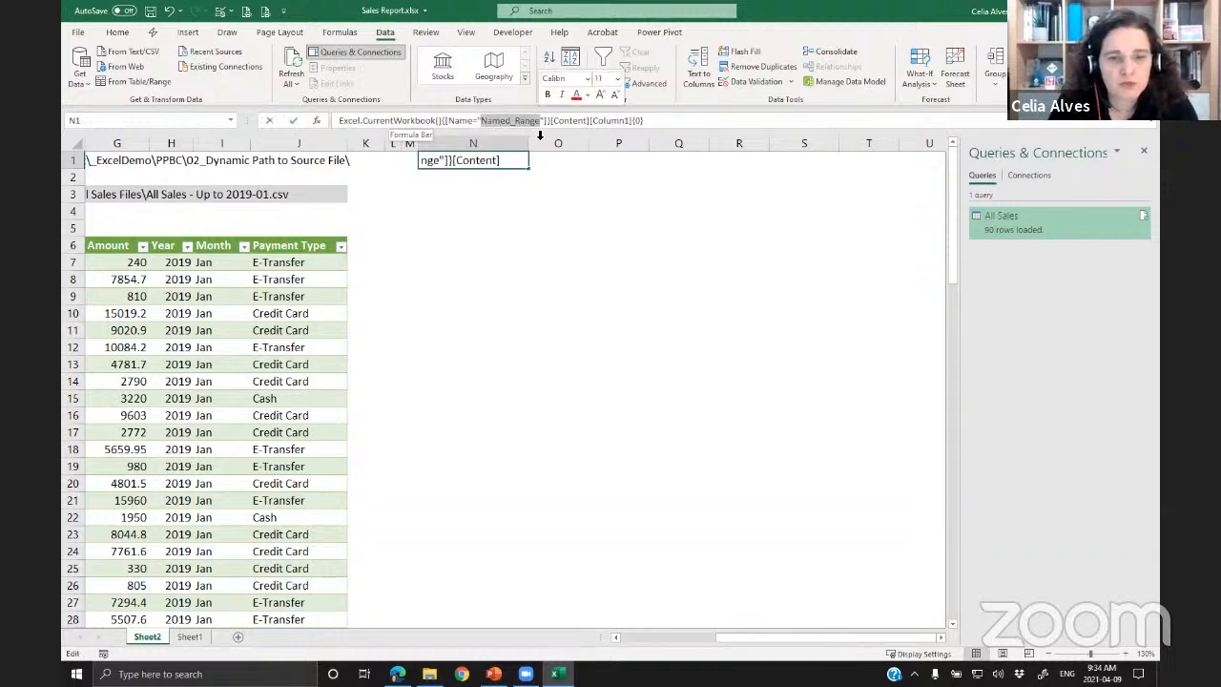
pyautogui.hotkey('ctrl', 'v')
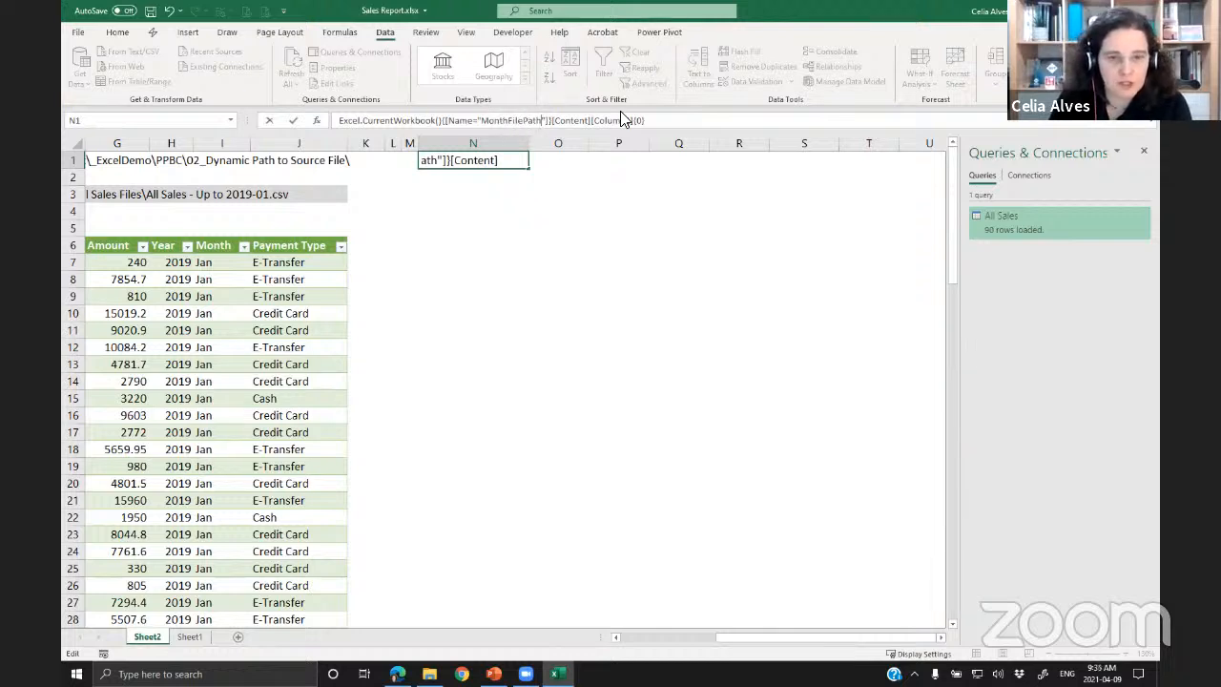
pyautogui.click(696, 122)
pyautogui.press('Return')
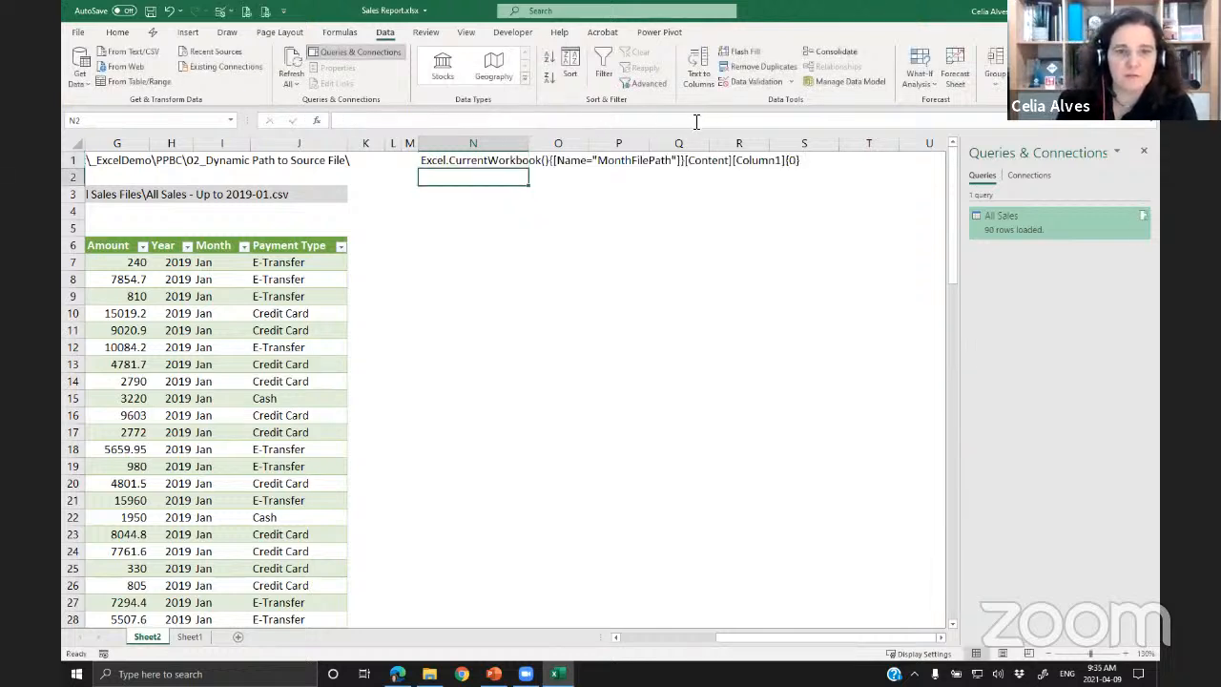
# - Copy the full text of the Excel.CurrentWorkbook expression in cell N1 without changing the cell
pyautogui.click(456, 162)
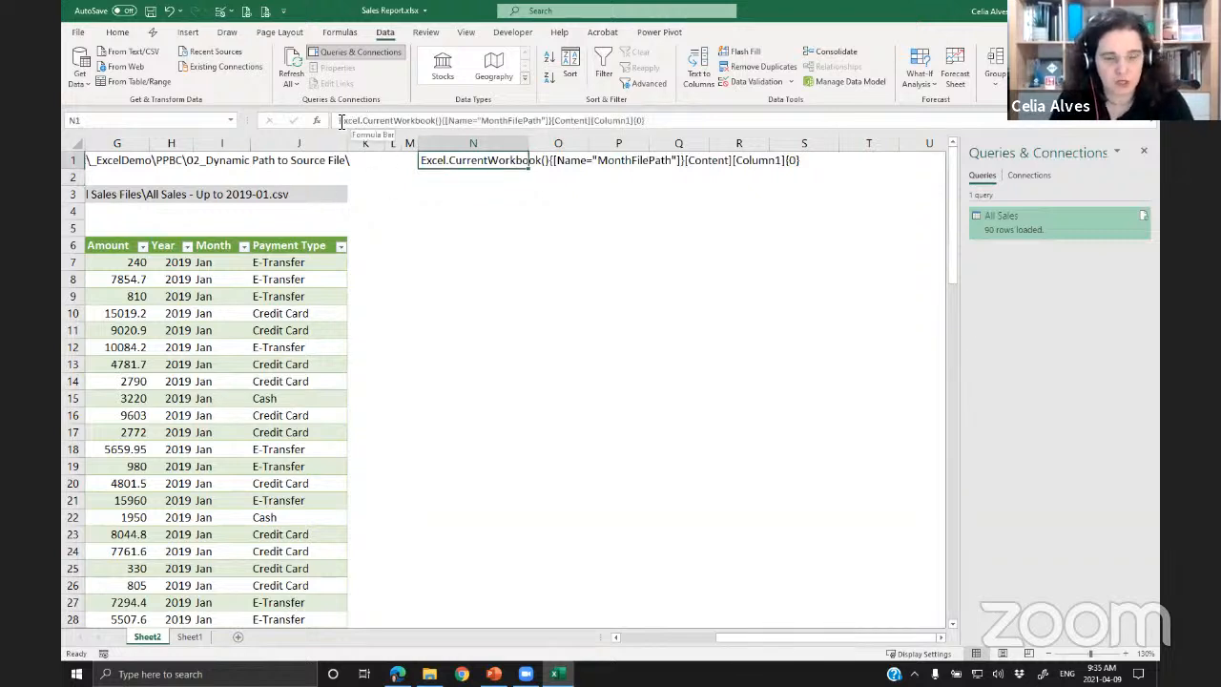
pyautogui.moveTo(341, 121); pyautogui.dragTo(714, 121)
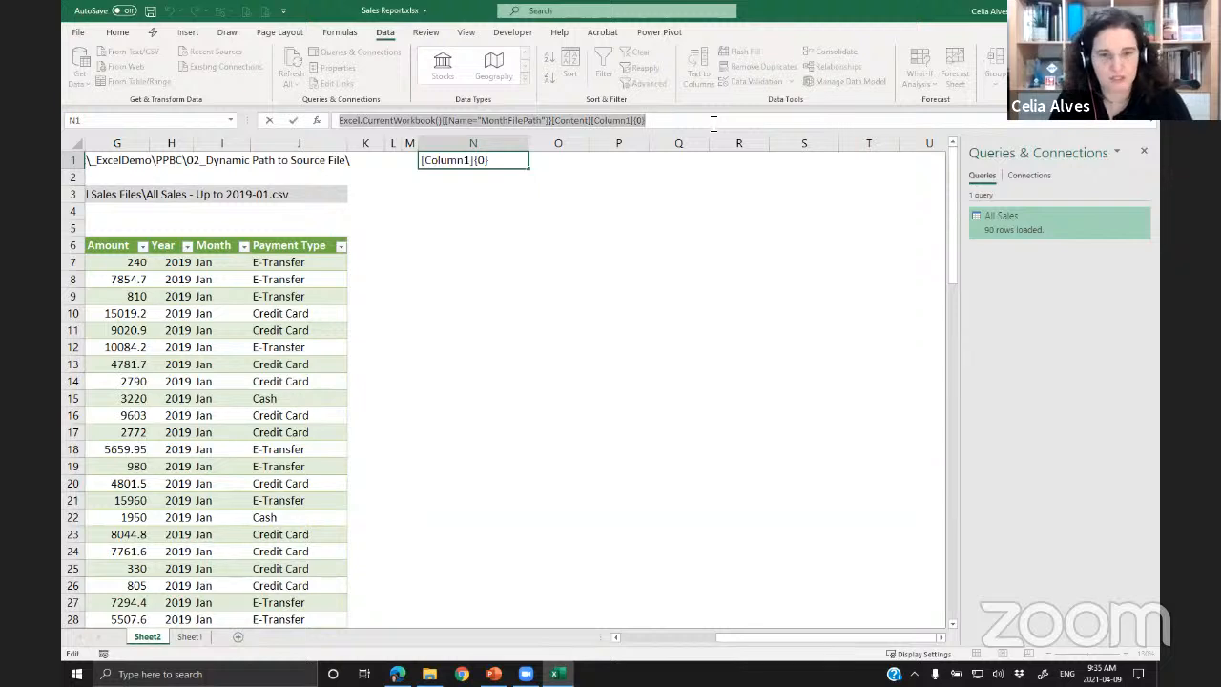
pyautogui.press('Escape')
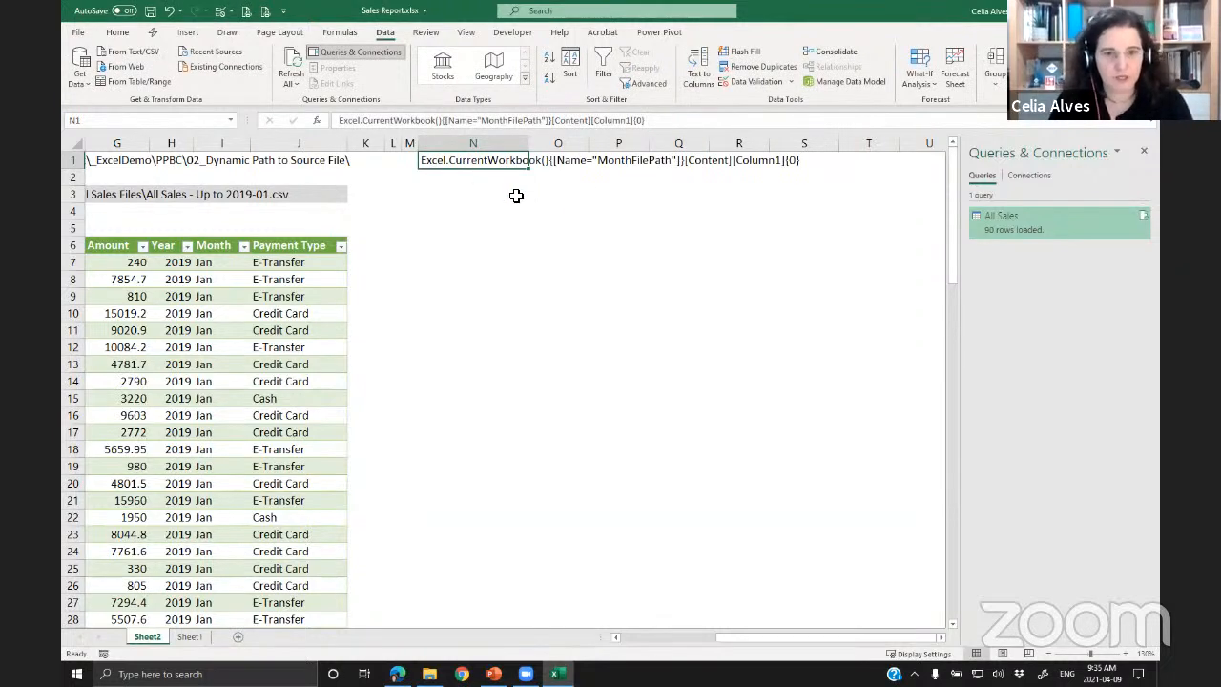
# - Enlarge the sheet view and examine the Name, Content and Column1 parts of the expression in N1
pyautogui.scroll(1, 516, 196)
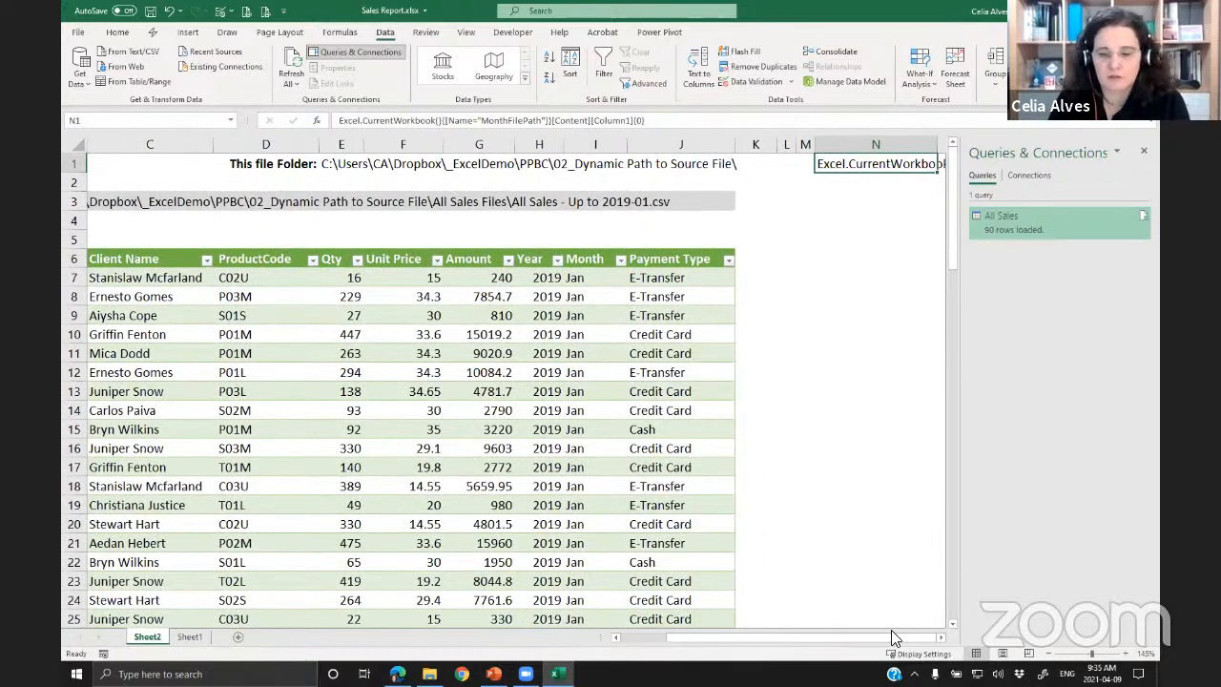
pyautogui.click(942, 638)
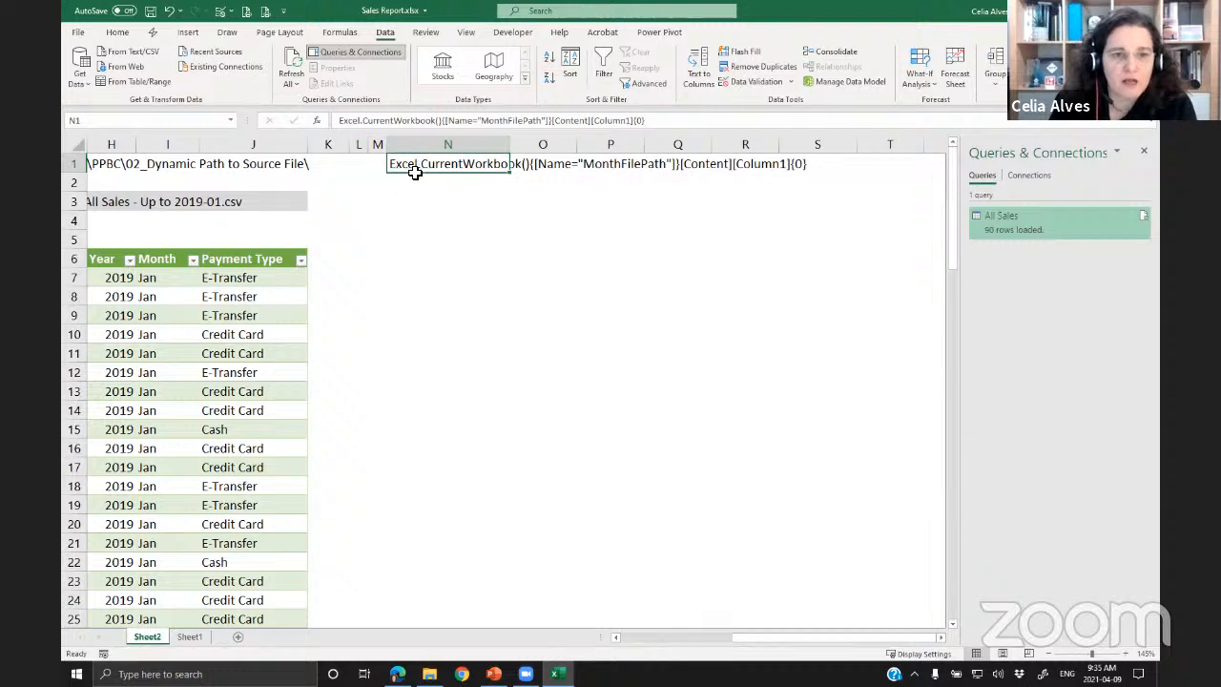
pyautogui.press('Return')
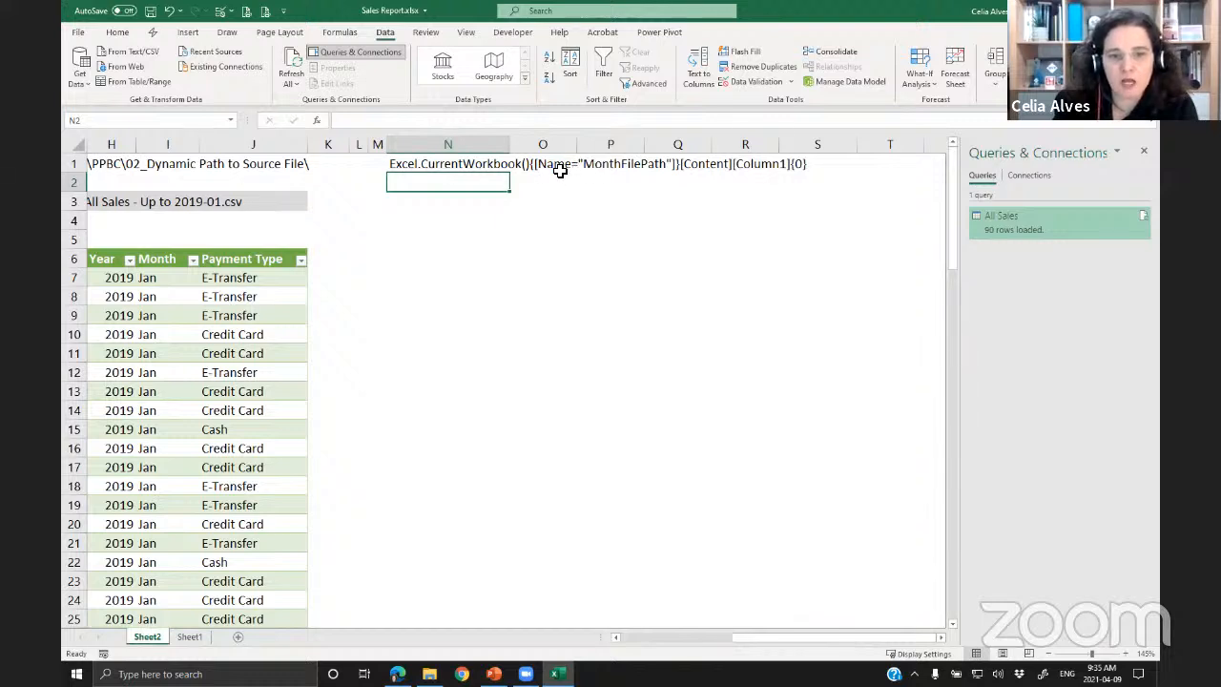
pyautogui.click(559, 168)
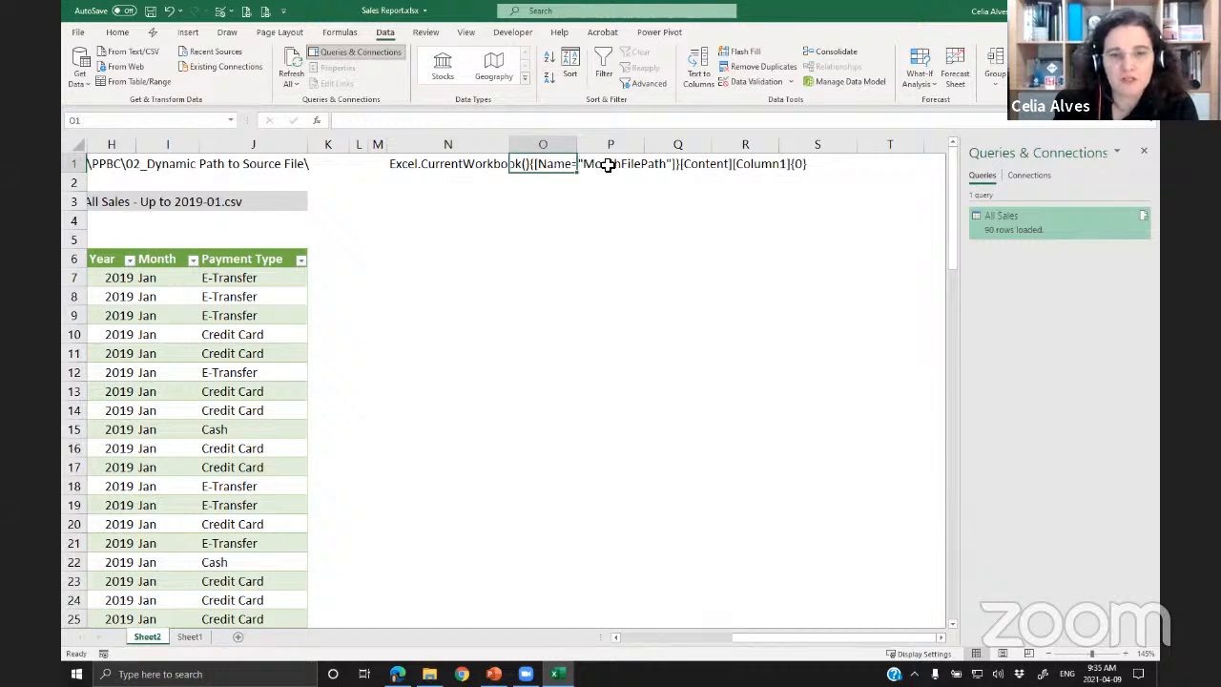
pyautogui.click(696, 166)
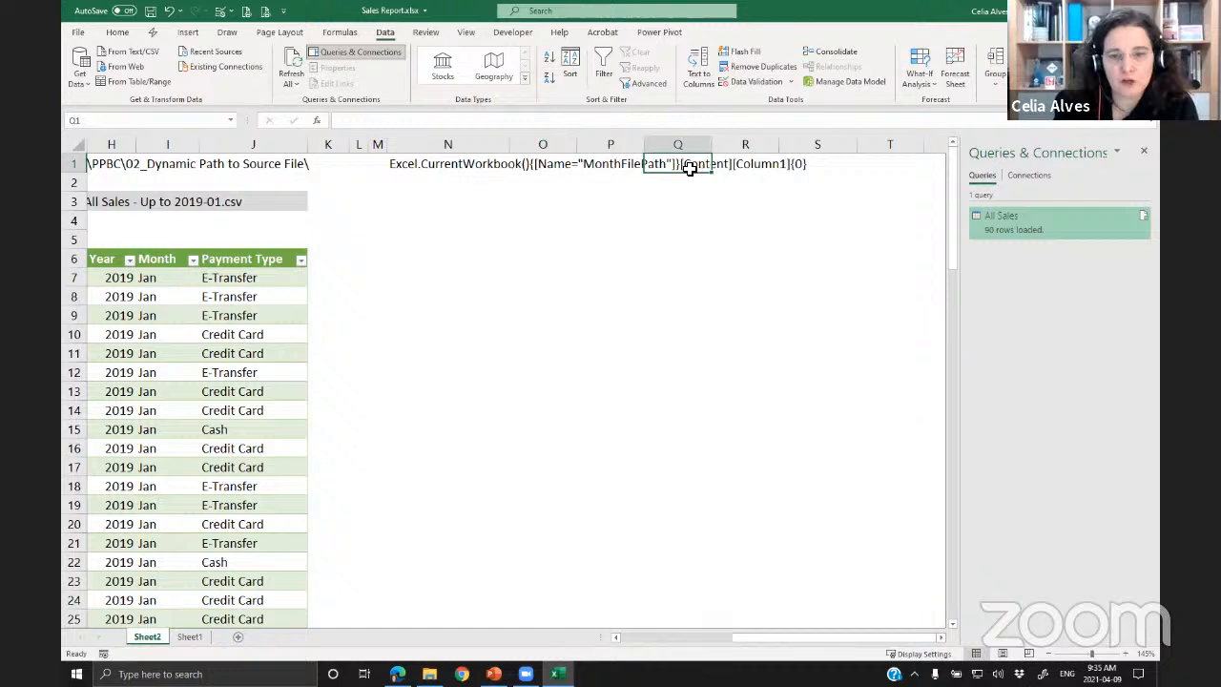
pyautogui.click(629, 190)
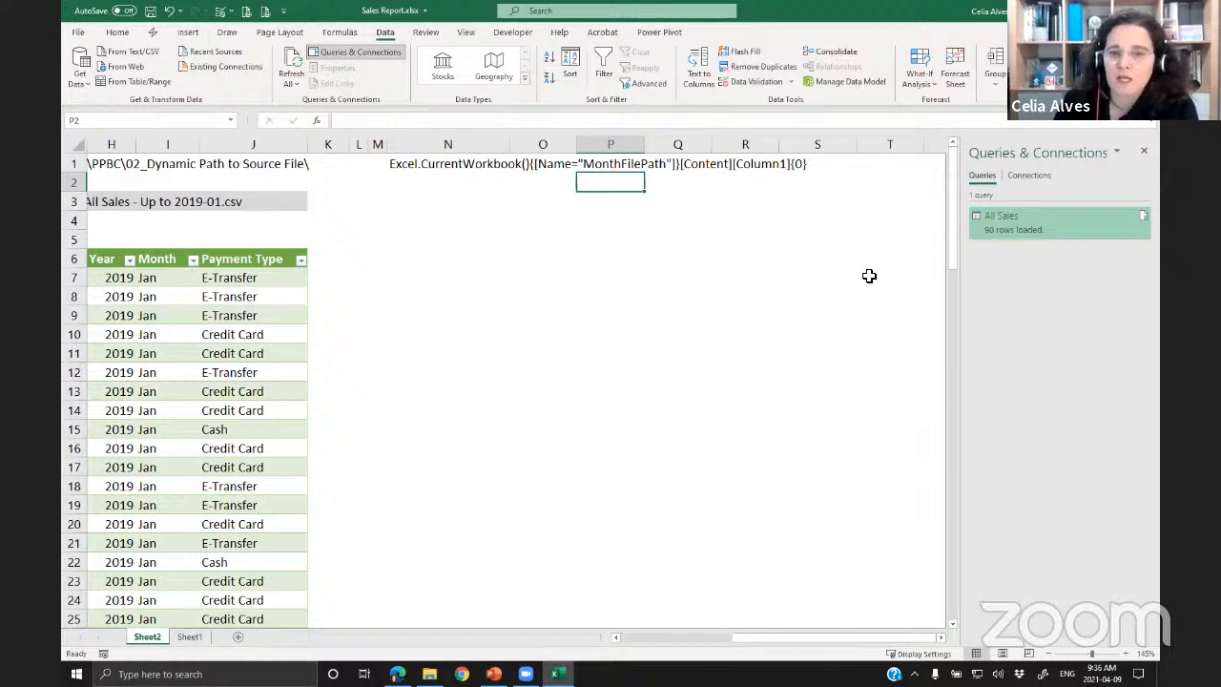
# - Open the All Sales query for editing and examine the hard-coded file path in its Source step
pyautogui.doubleClick(1026, 227)
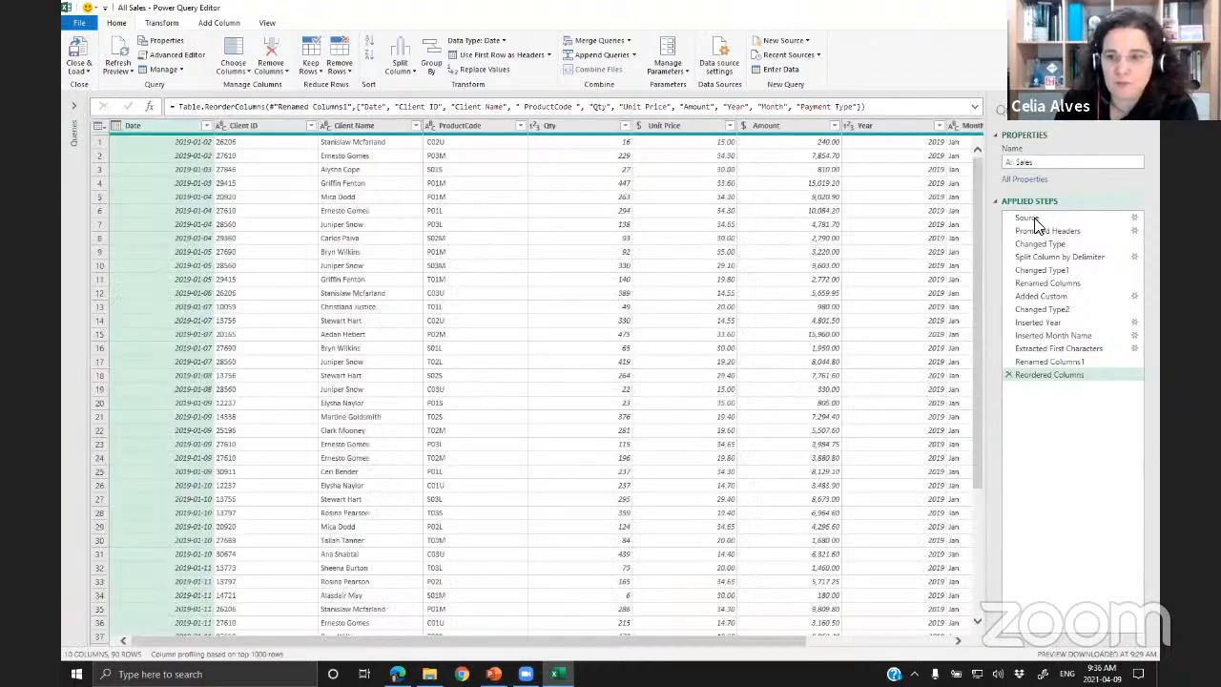
pyautogui.click(1030, 218)
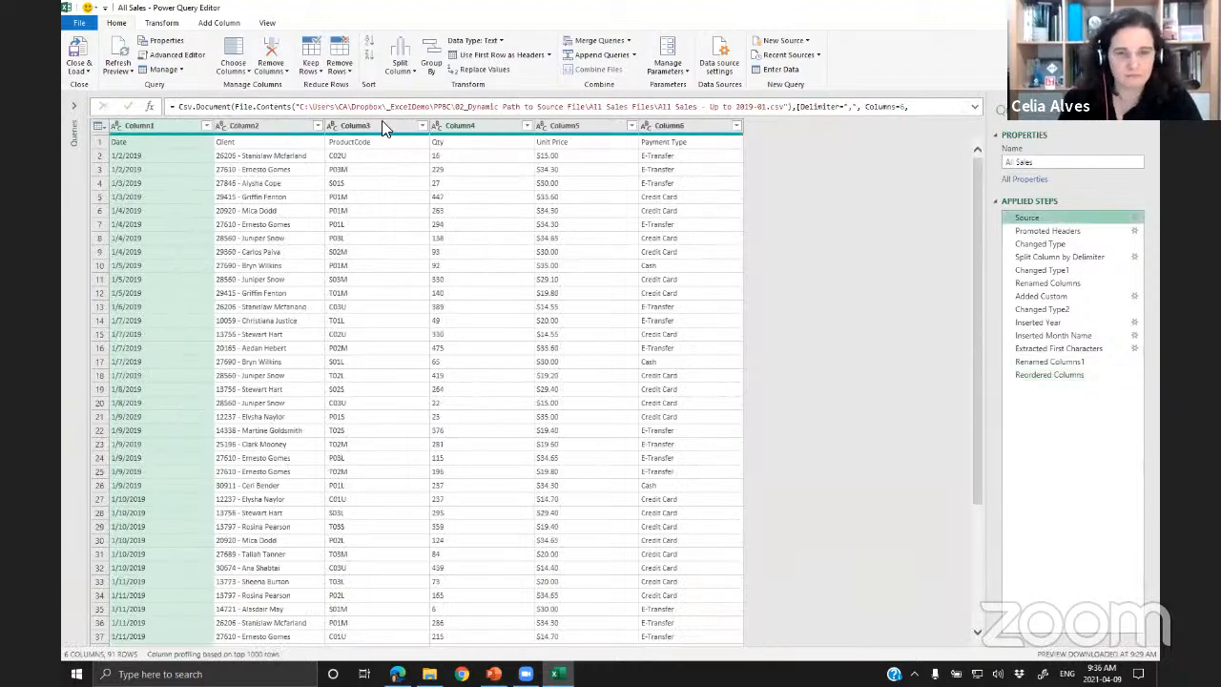
pyautogui.click(297, 107)
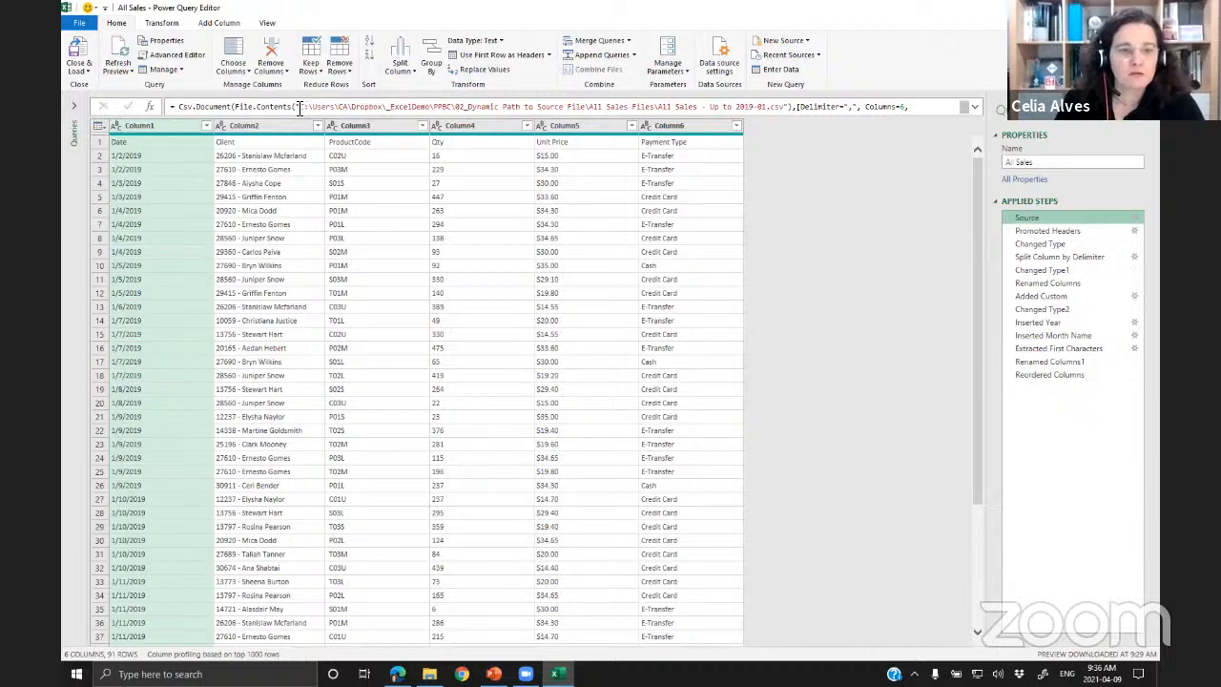
pyautogui.moveTo(297, 107); pyautogui.dragTo(790, 108)
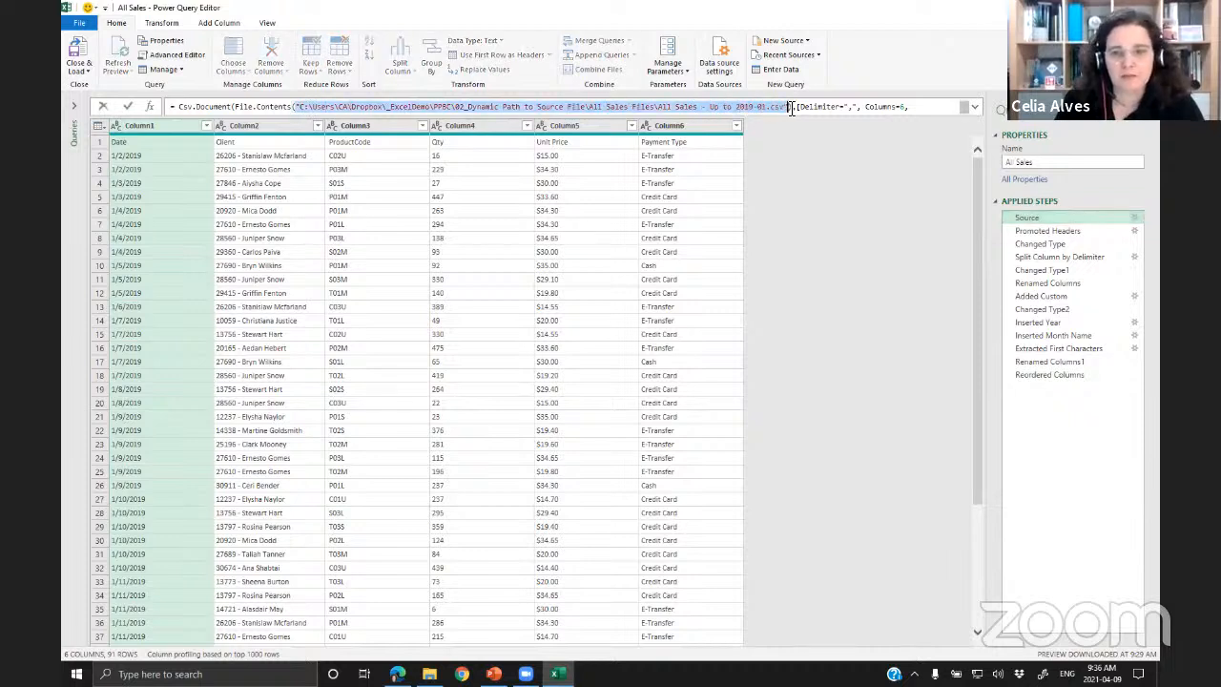
pyautogui.press('Escape')
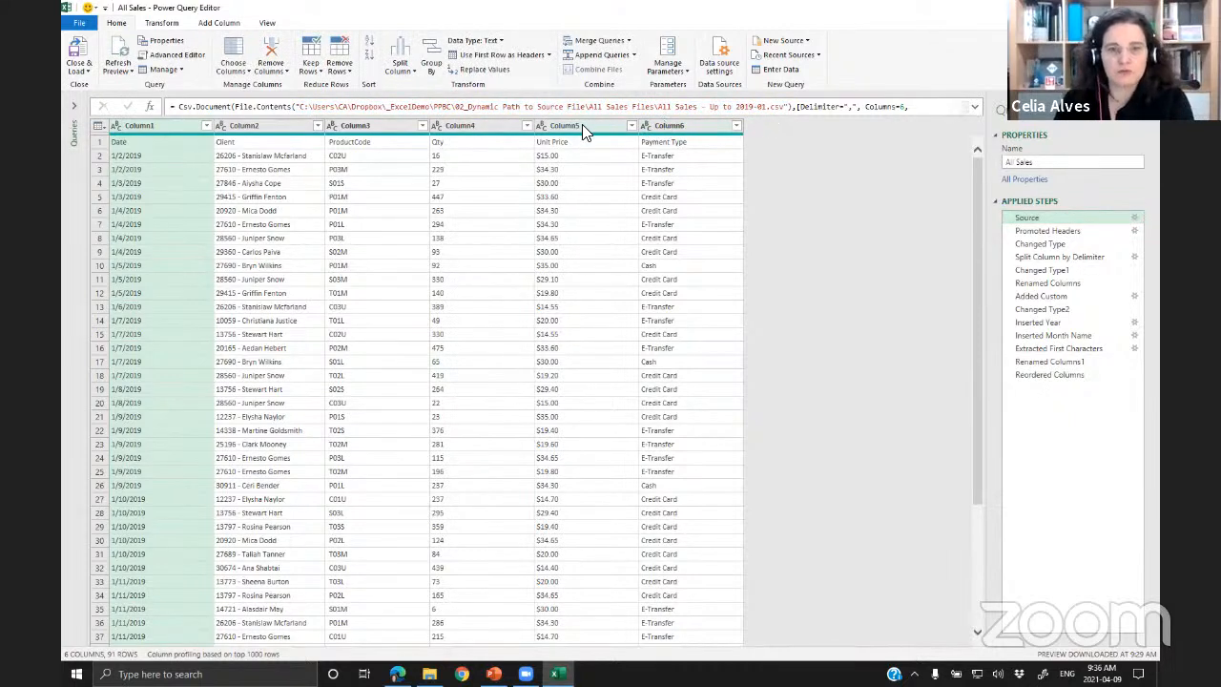
# - Open the Advanced Editor for All Sales and enlarge its window and code text
pyautogui.click(265, 23)
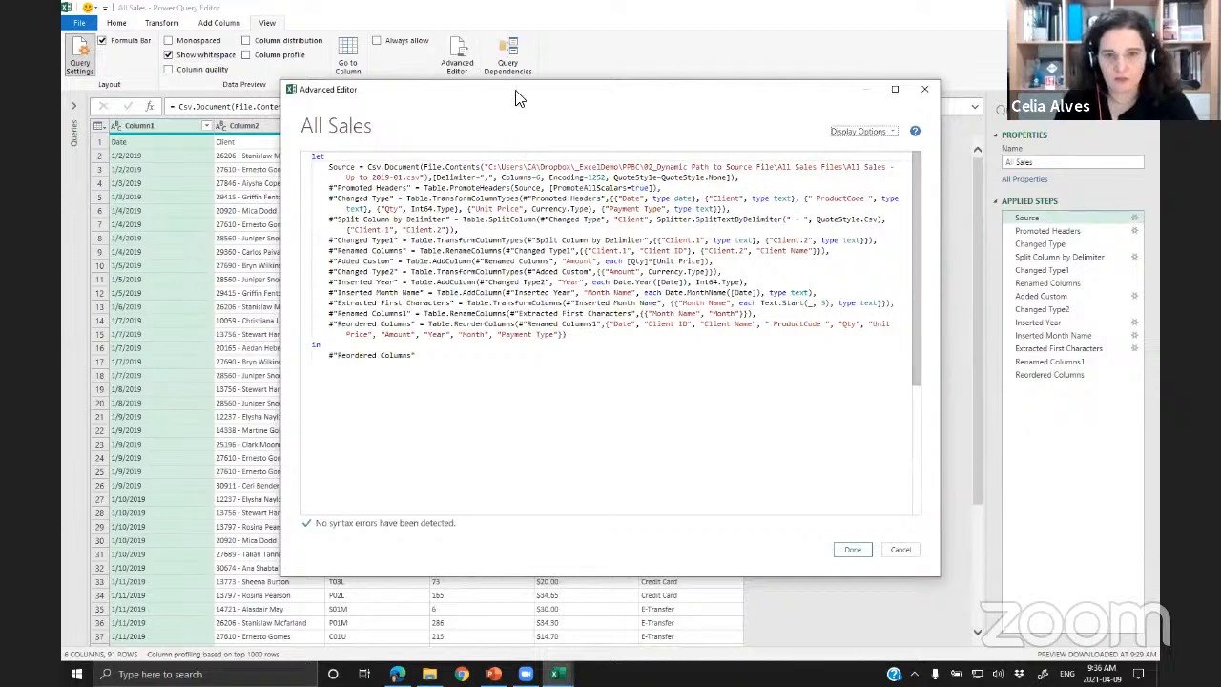
pyautogui.moveTo(520, 96); pyautogui.dragTo(366, 45)
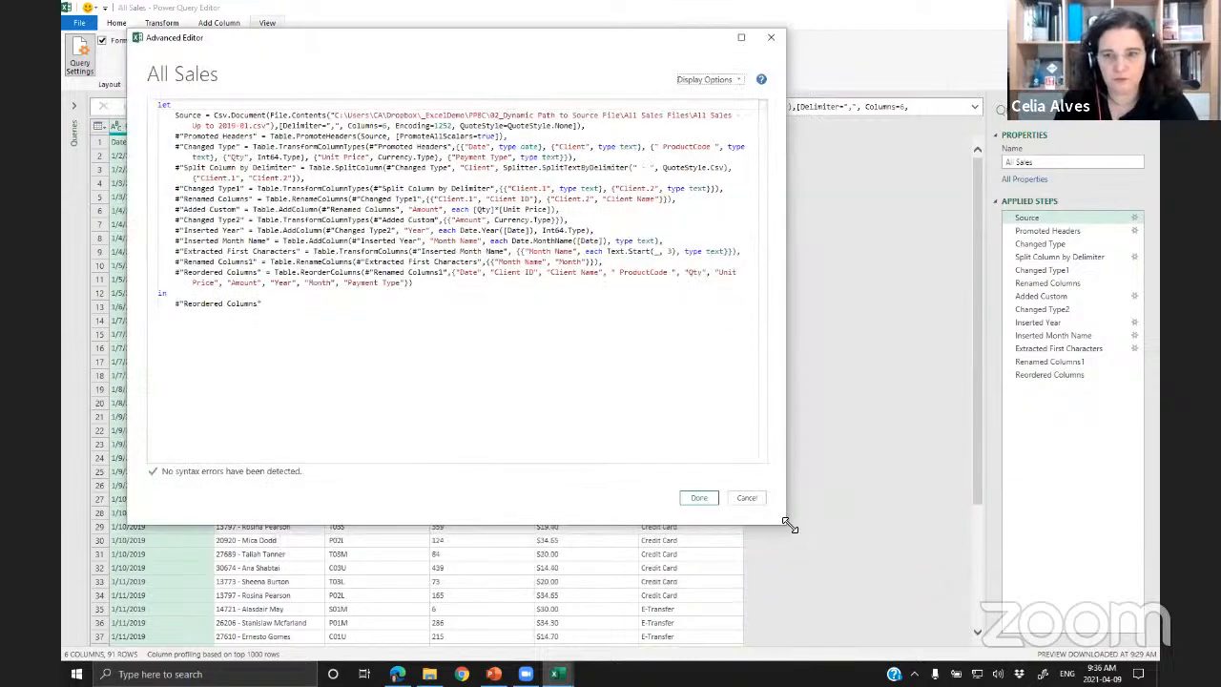
pyautogui.moveTo(787, 524); pyautogui.dragTo(1086, 584)
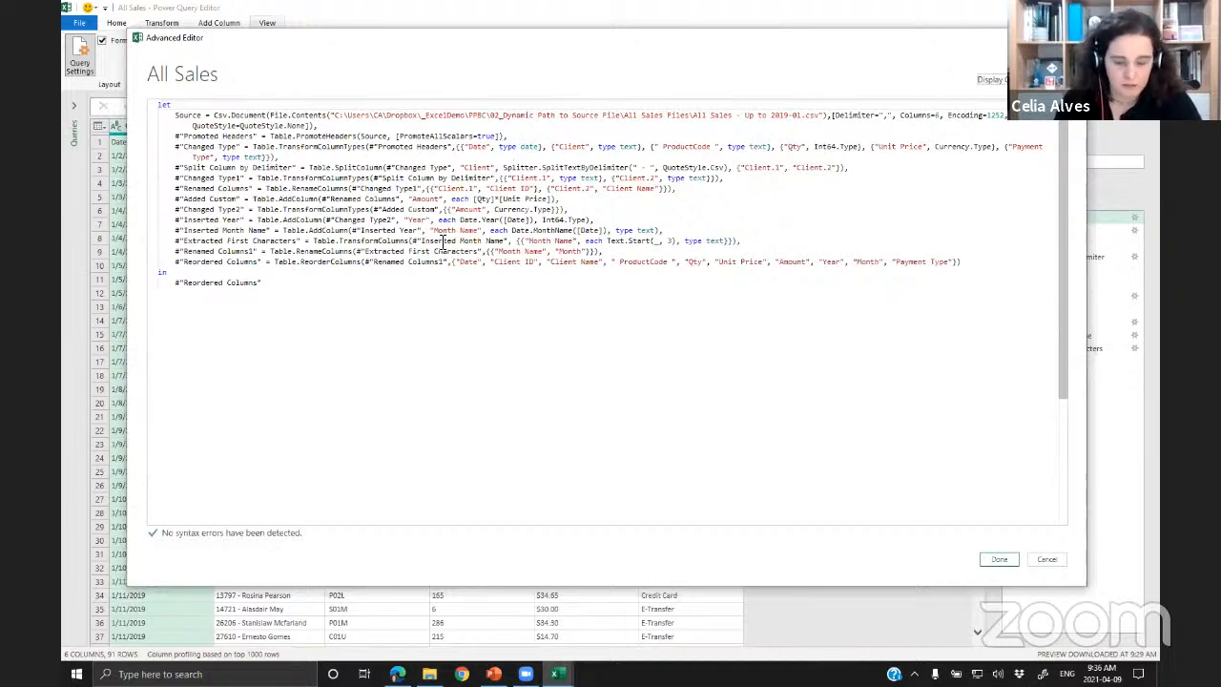
pyautogui.hotkey('ctrl', 'shift', '+')
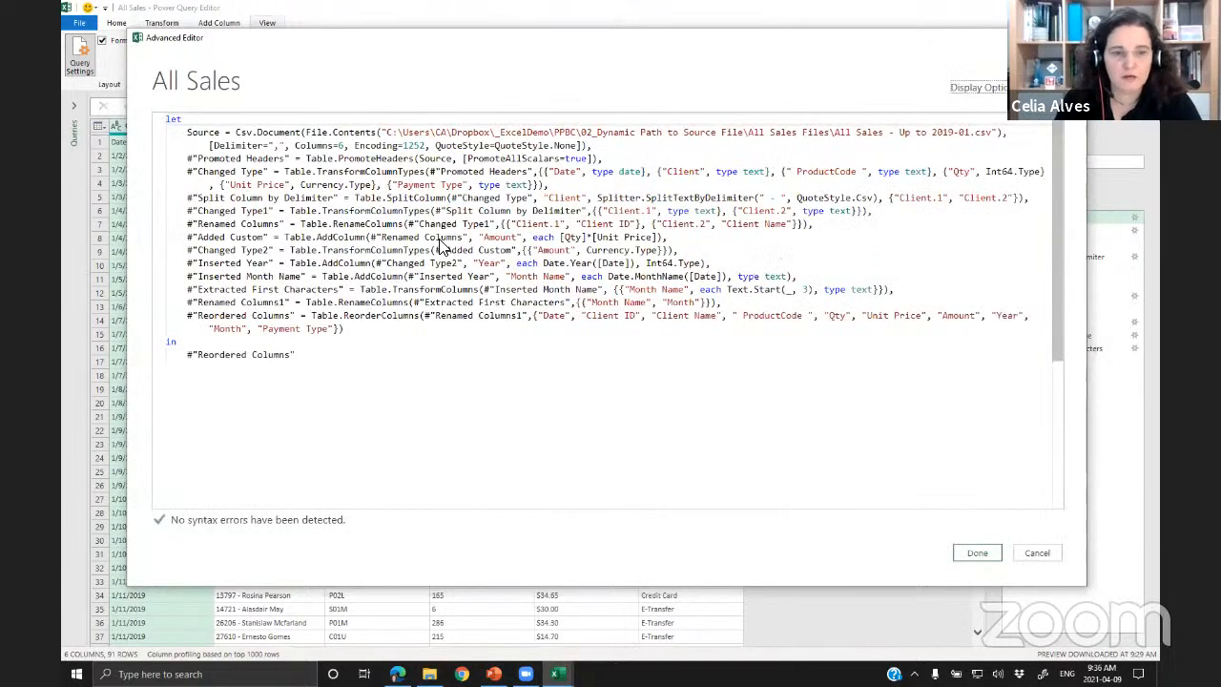
pyautogui.hotkey('ctrl', 'shift', '+')
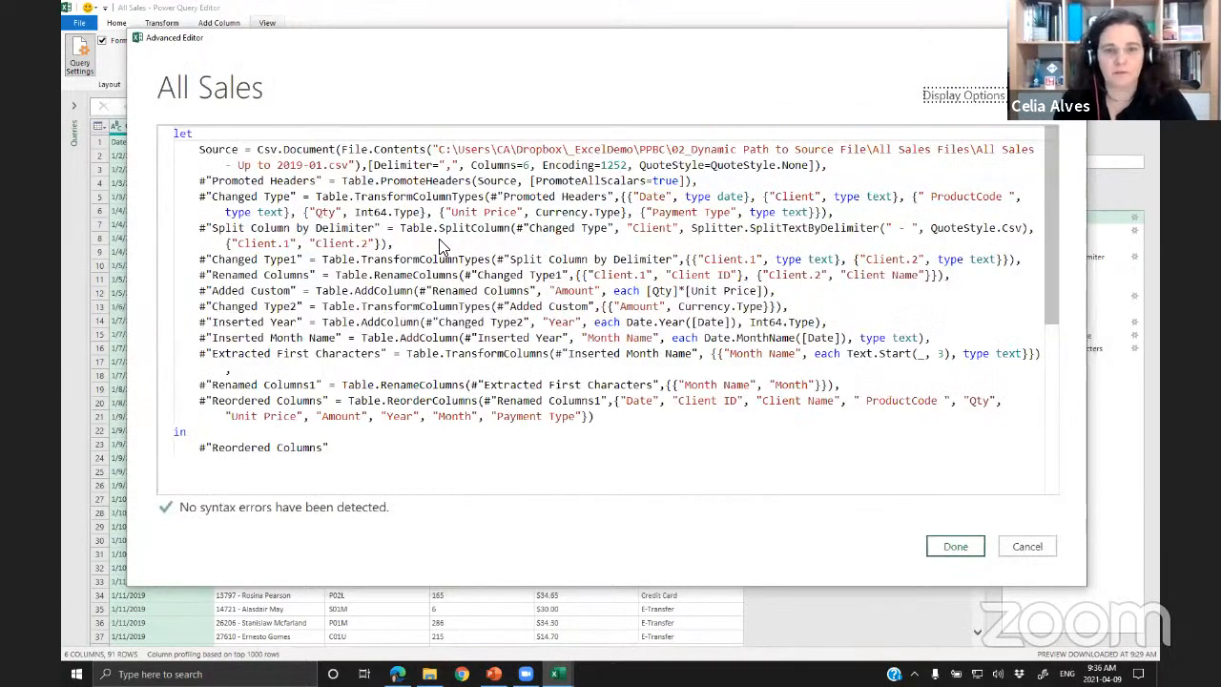
# - Add the line Source0=Excel.CurrentWorkbook(){[Name="MonthFilePath"]}[Content][Column1]{0}, above Source, apply the code and view the Source0 step
pyautogui.click(201, 149)
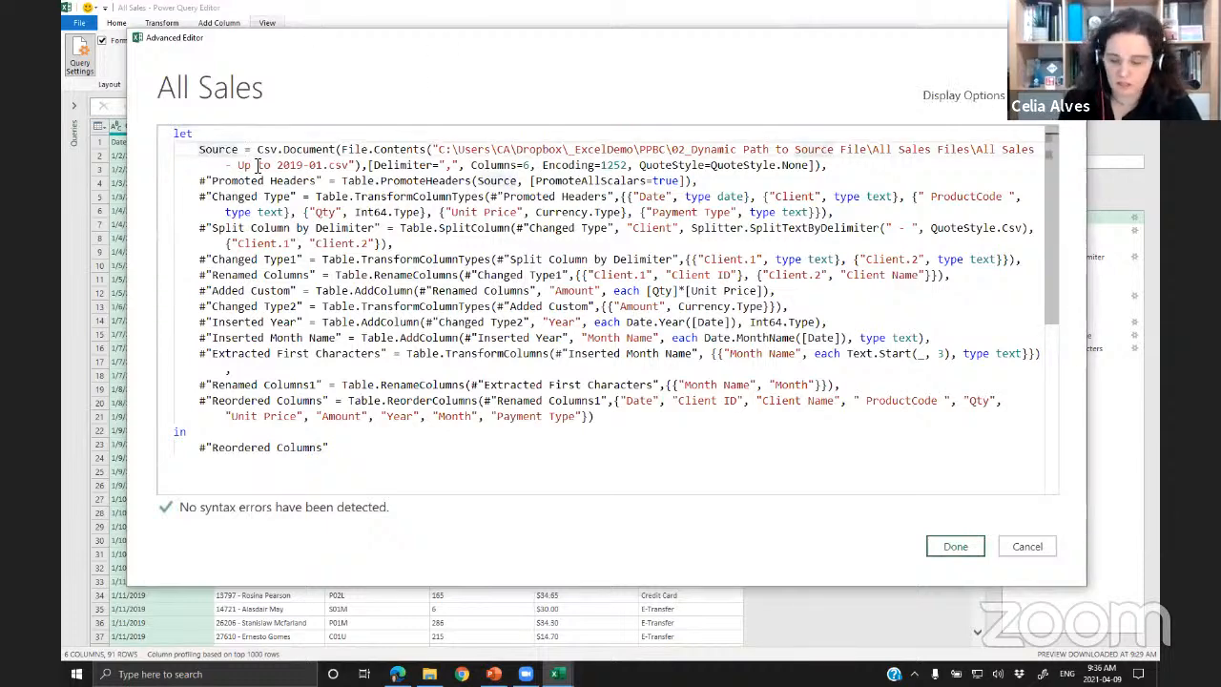
pyautogui.press('Return')
pyautogui.press('Up')
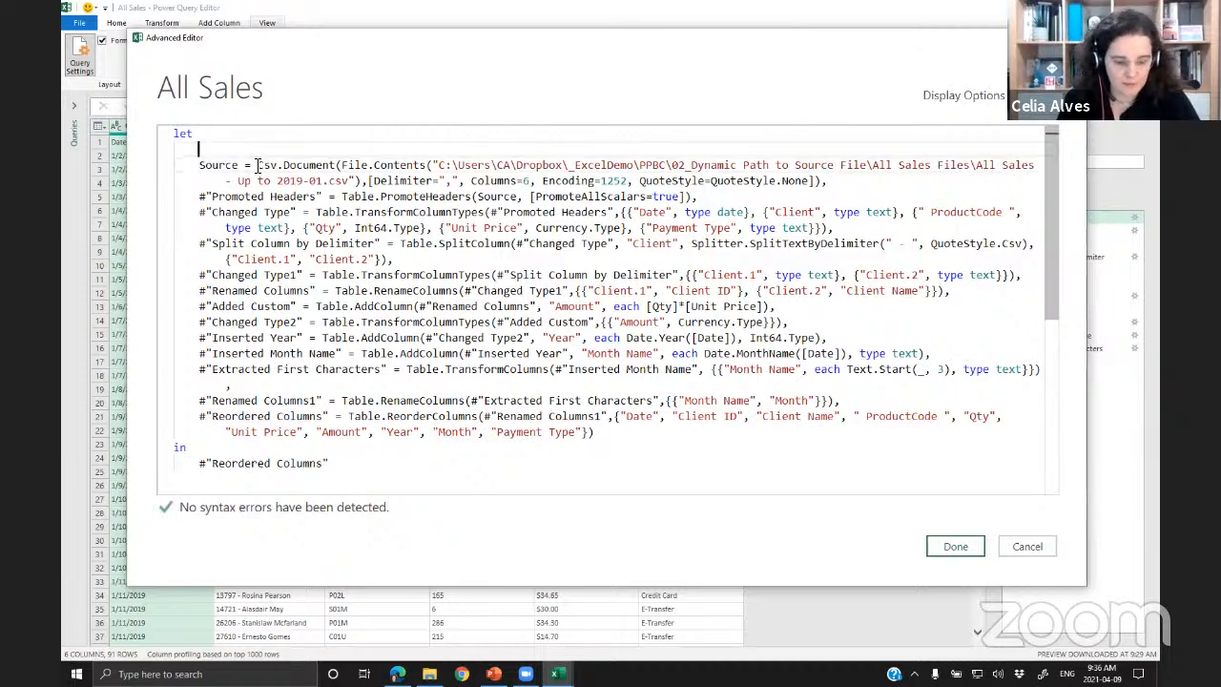
pyautogui.write('Source')
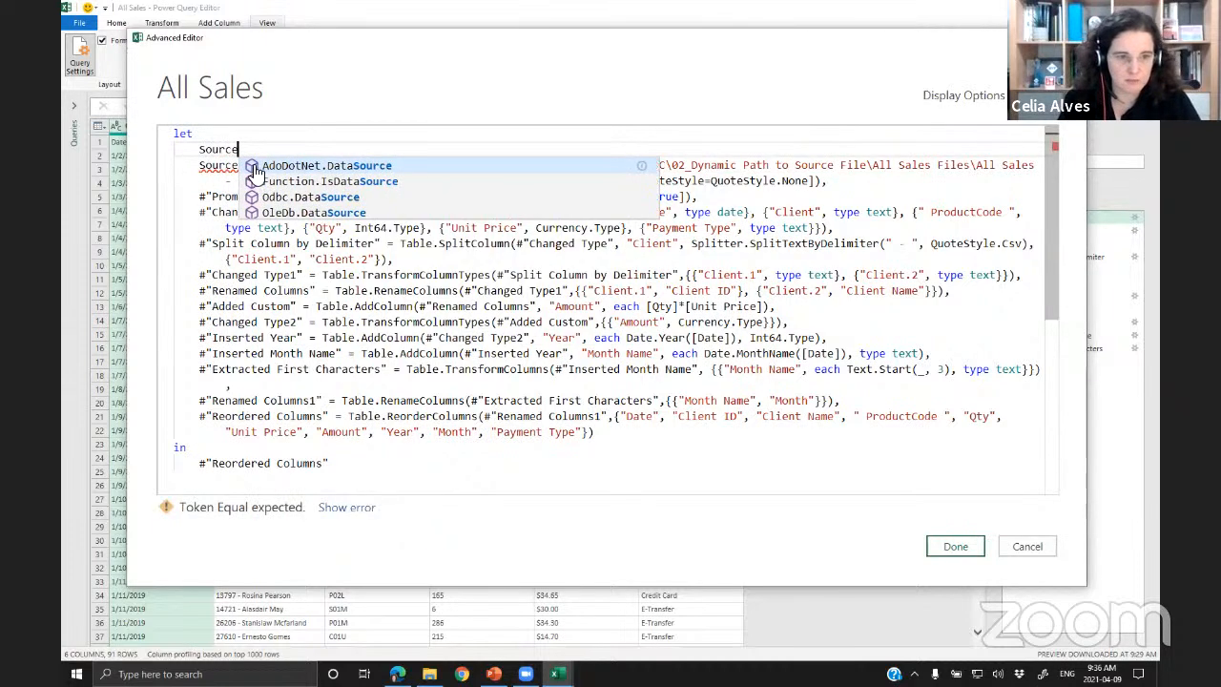
pyautogui.write('0')
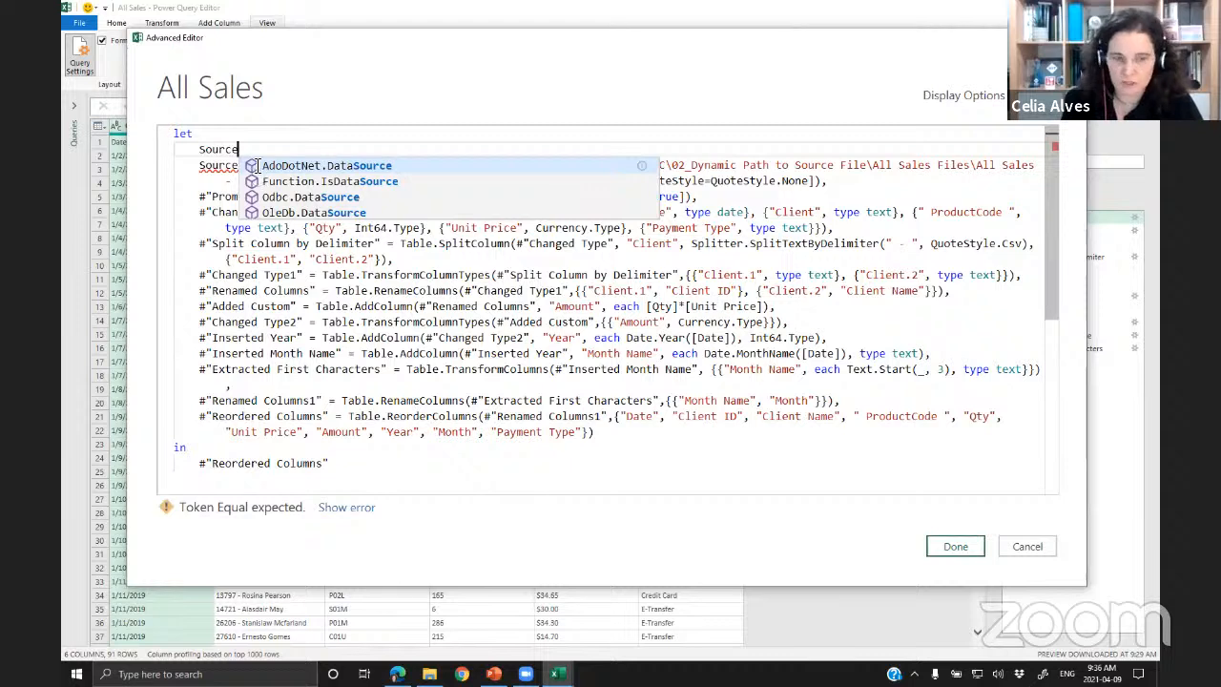
pyautogui.write(' =')
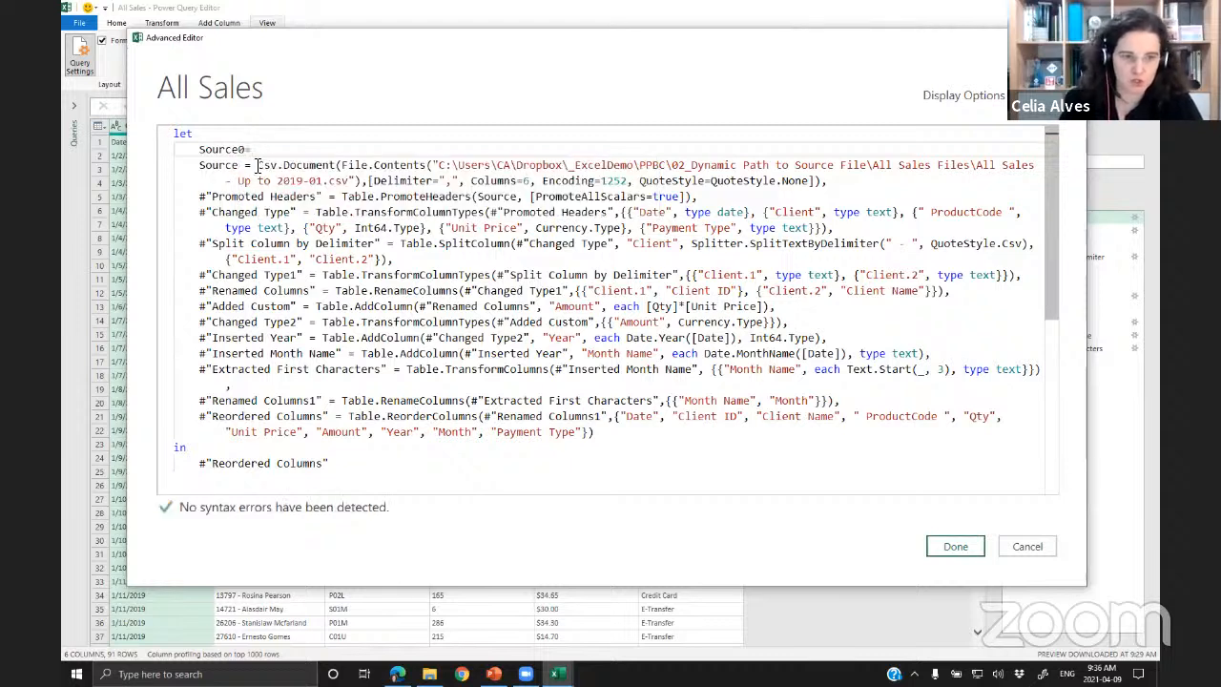
pyautogui.hotkey('ctrl', 'v')
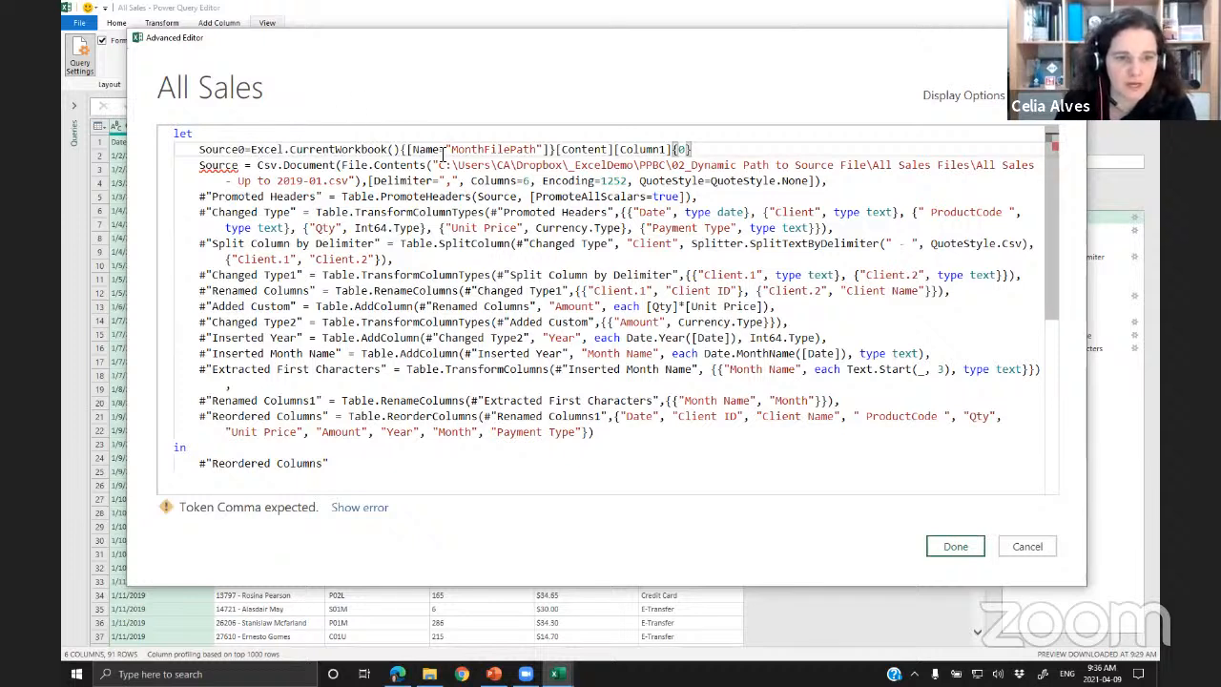
pyautogui.write(',')
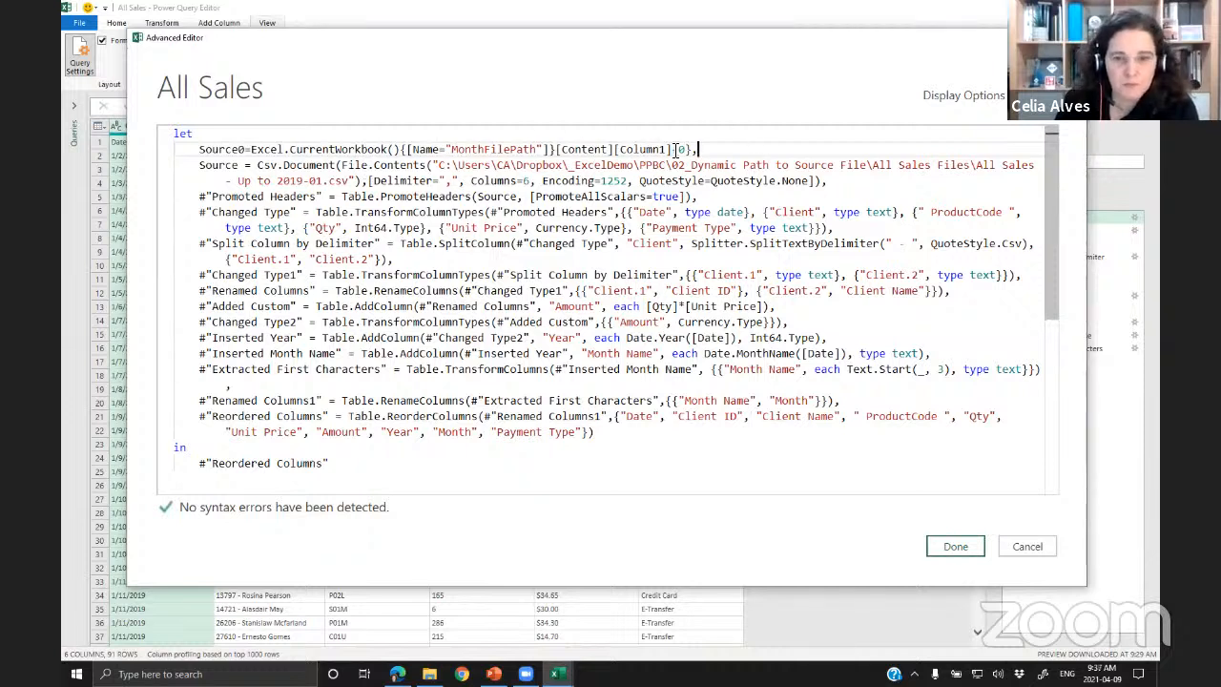
pyautogui.click(967, 549)
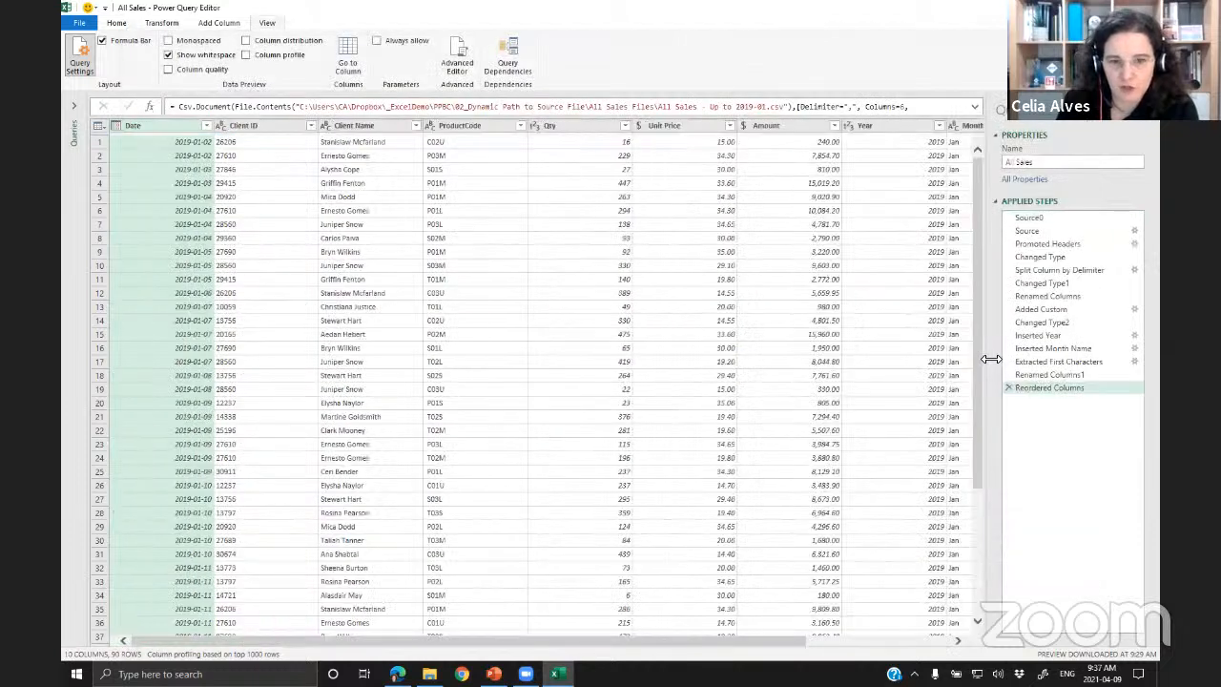
pyautogui.click(1040, 218)
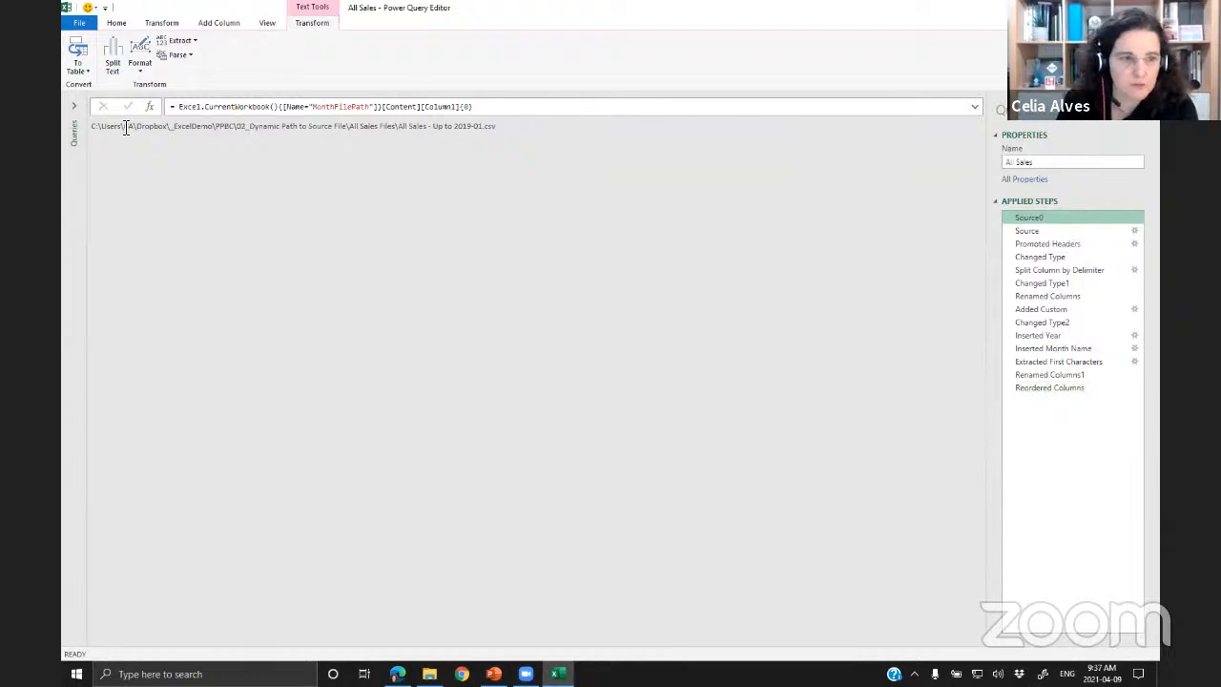
# - Examine the full file path returned by the Source0 step with the editor view enlarged
pyautogui.moveTo(95, 128); pyautogui.dragTo(521, 126)
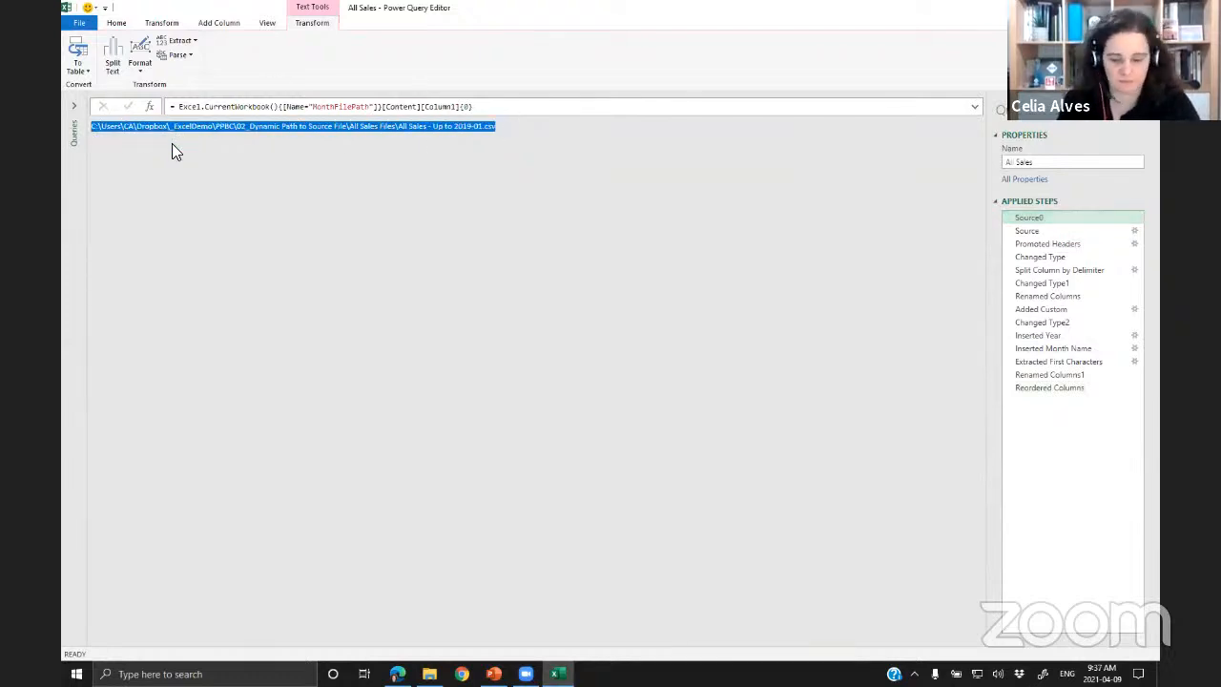
pyautogui.hotkey('ctrl', 'shift', '+')
pyautogui.hotkey('ctrl', 'shift', '+')
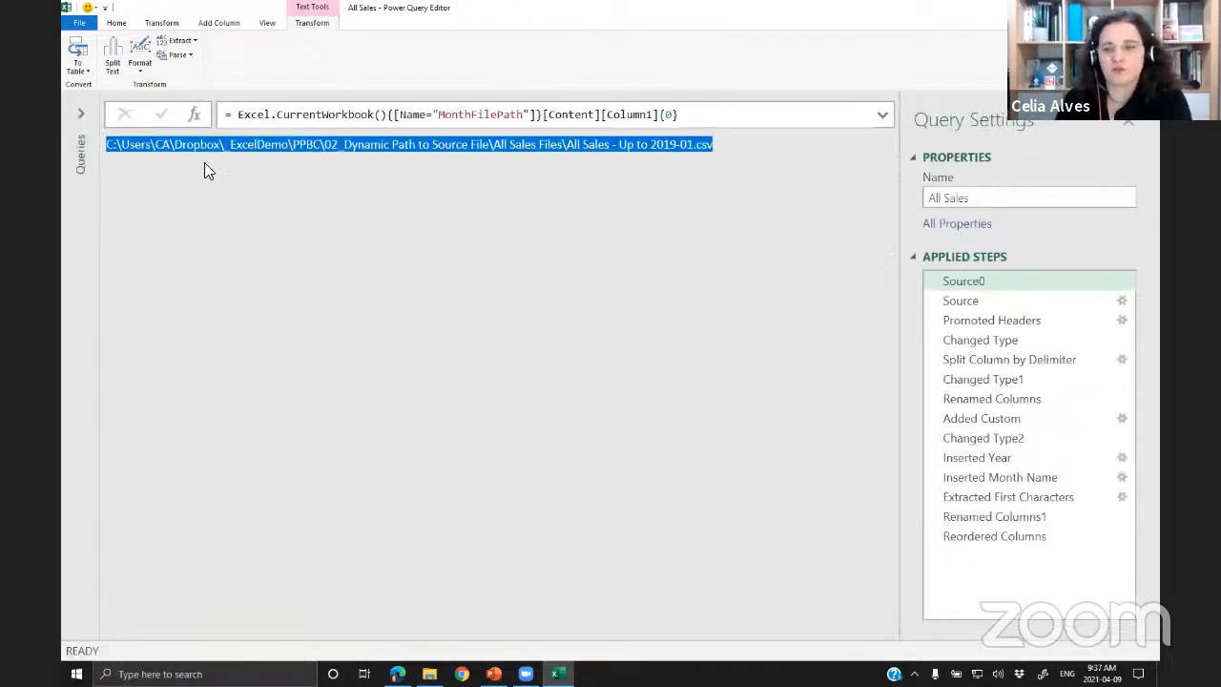
# - Replace the hard-coded path inside File.Contents in the Source line of the All Sales code with Source0 and apply the code
pyautogui.click(266, 23)
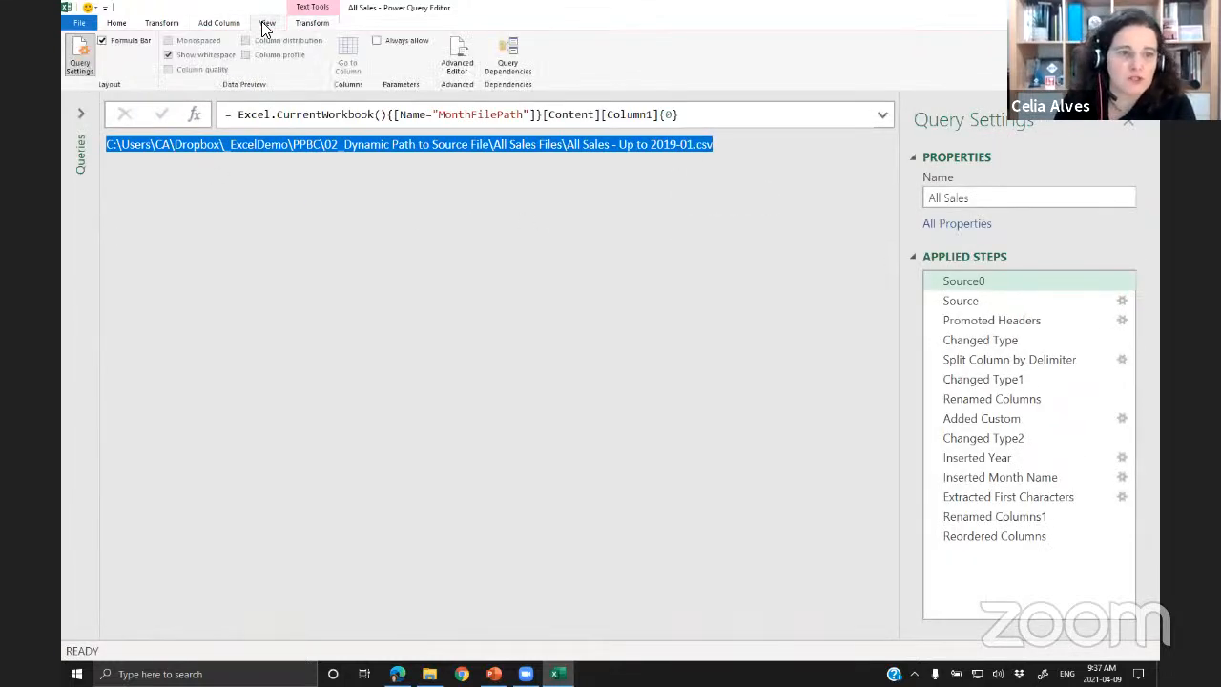
pyautogui.click(462, 63)
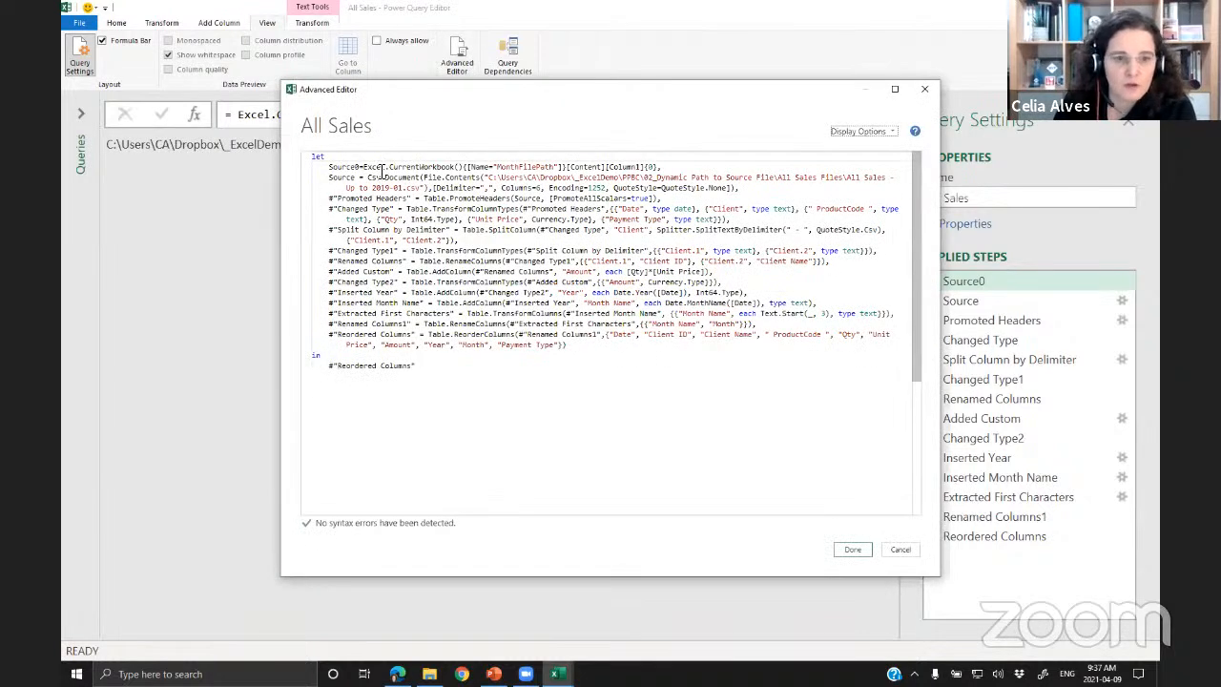
pyautogui.click(328, 166)
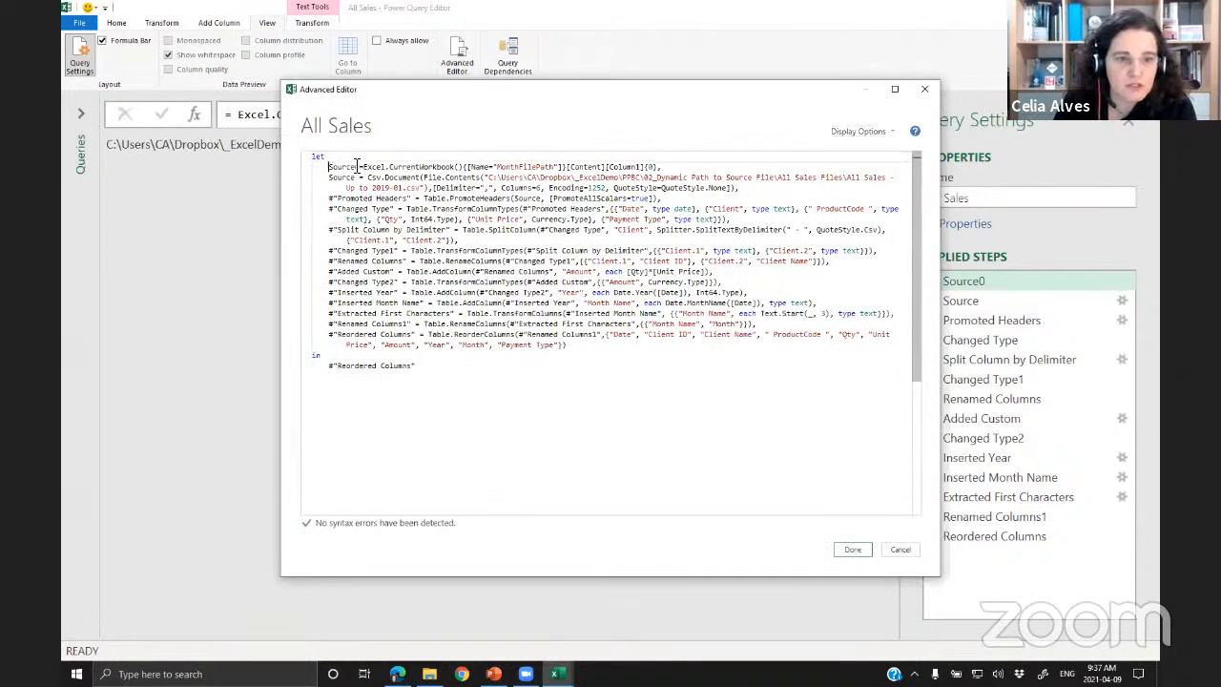
pyautogui.doubleClick(357, 167)
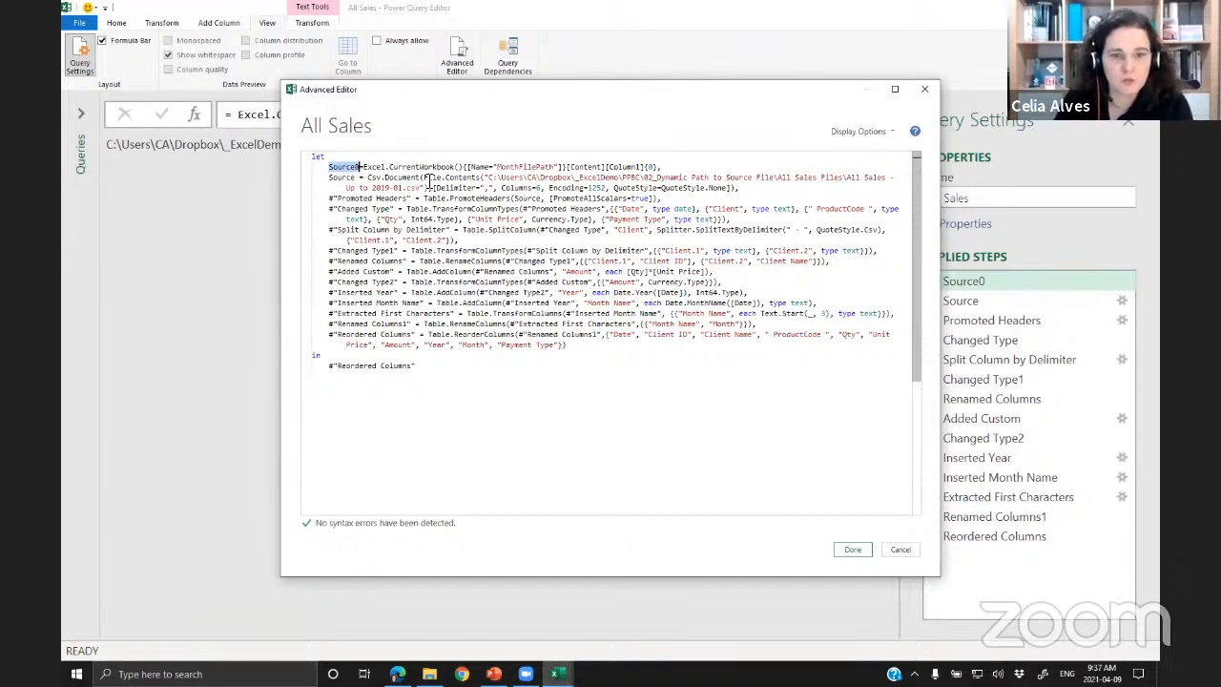
pyautogui.moveTo(485, 177); pyautogui.dragTo(424, 187)
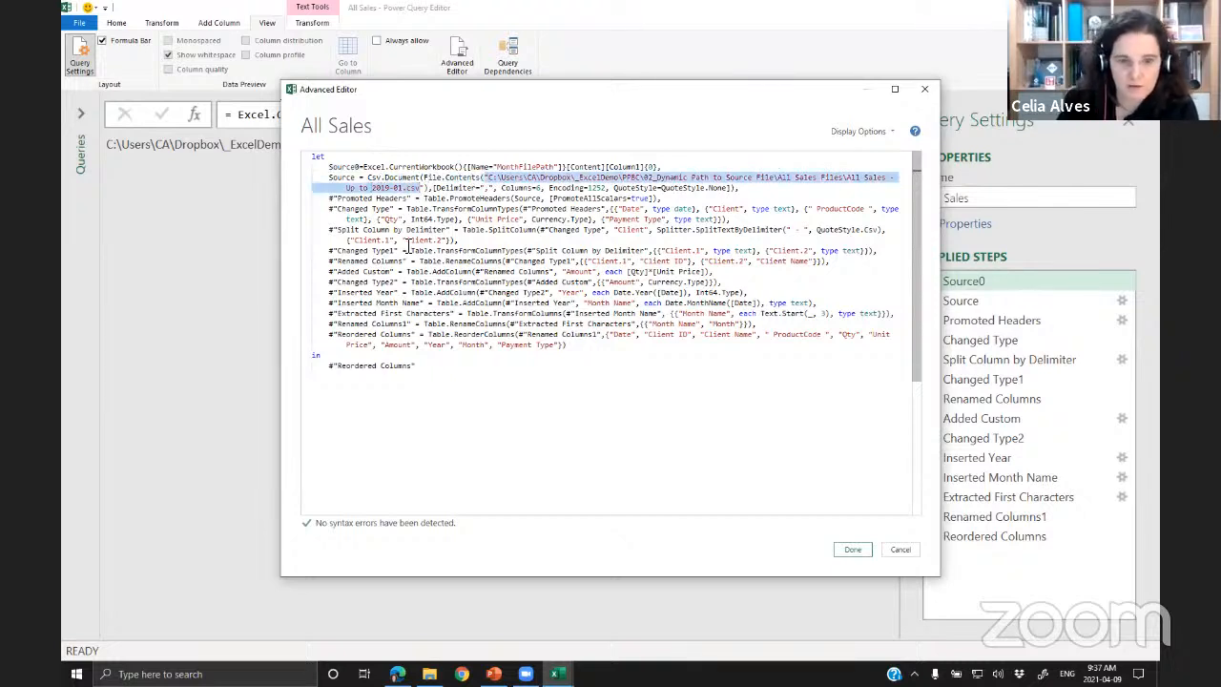
pyautogui.press('Delete')
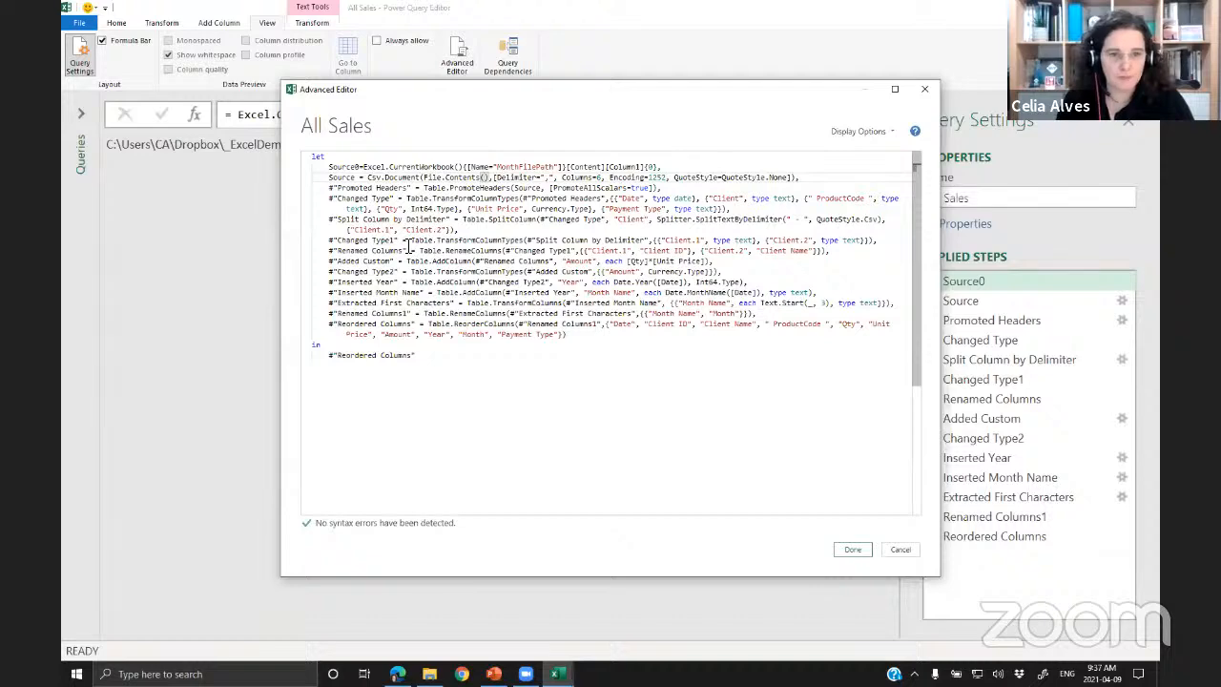
pyautogui.write('Source')
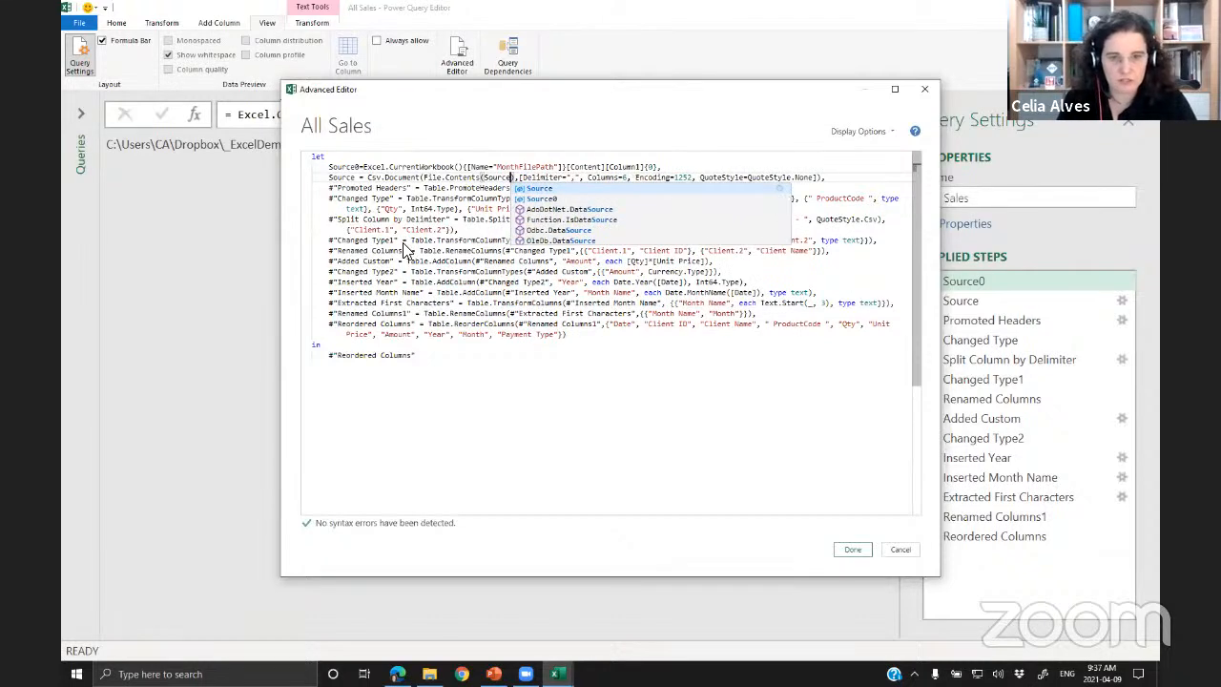
pyautogui.write('0')
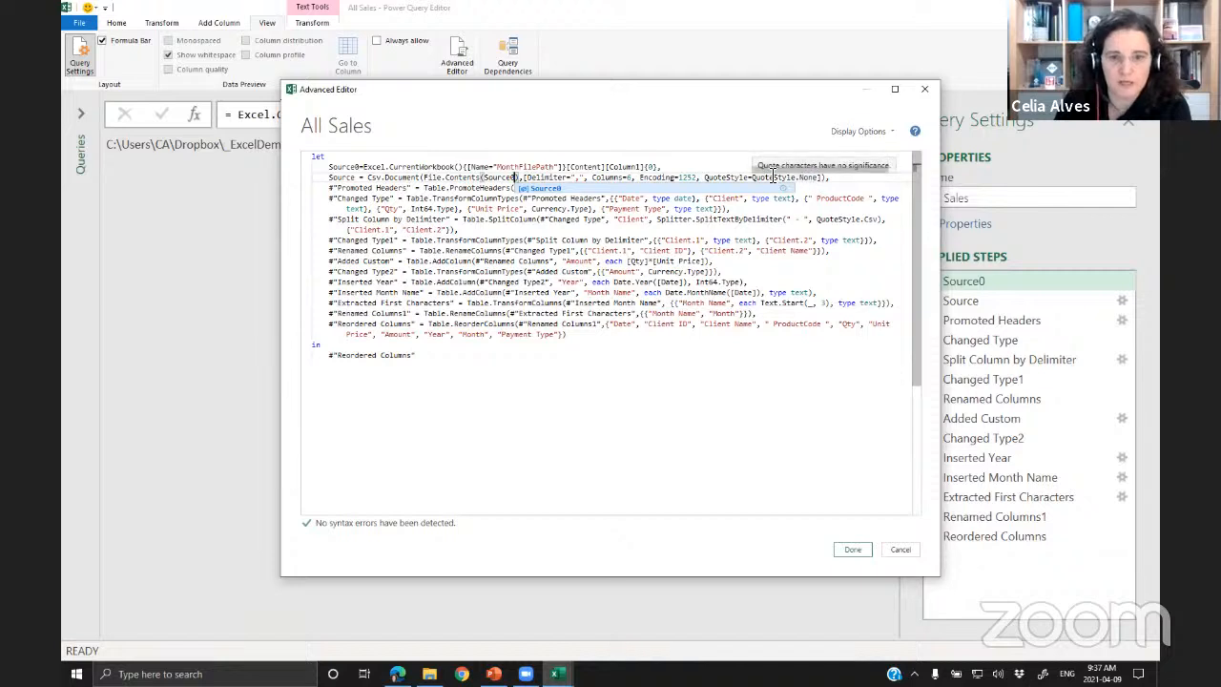
pyautogui.click(660, 167)
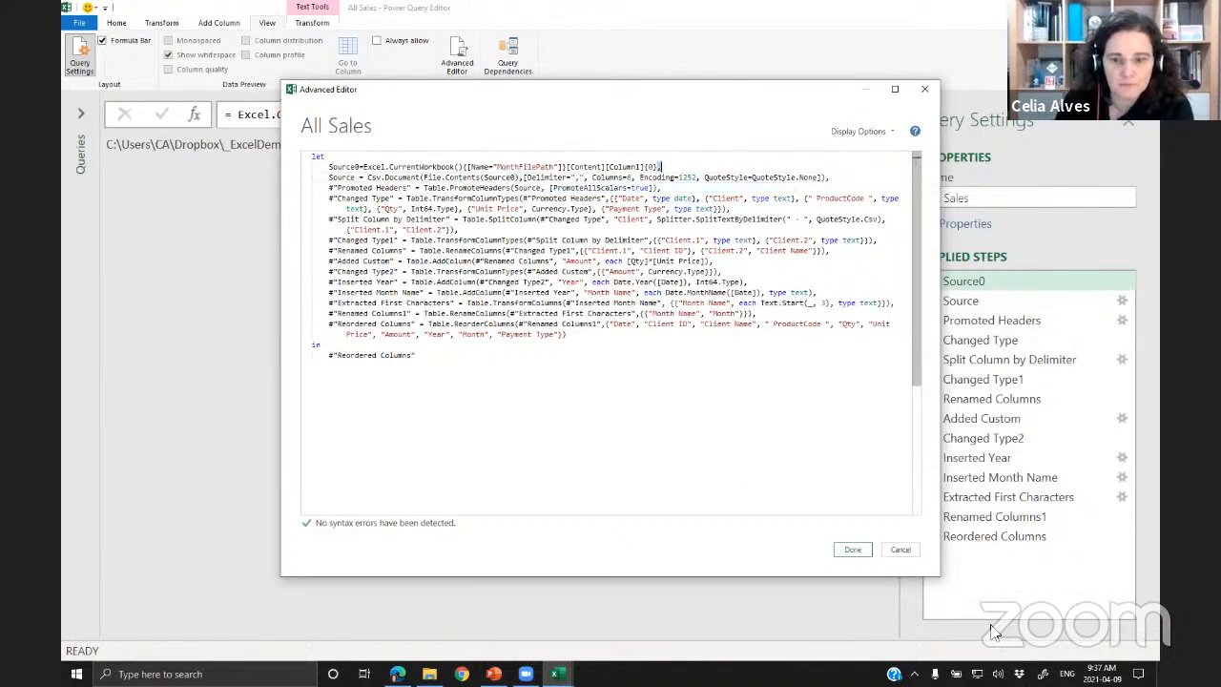
pyautogui.click(849, 551)
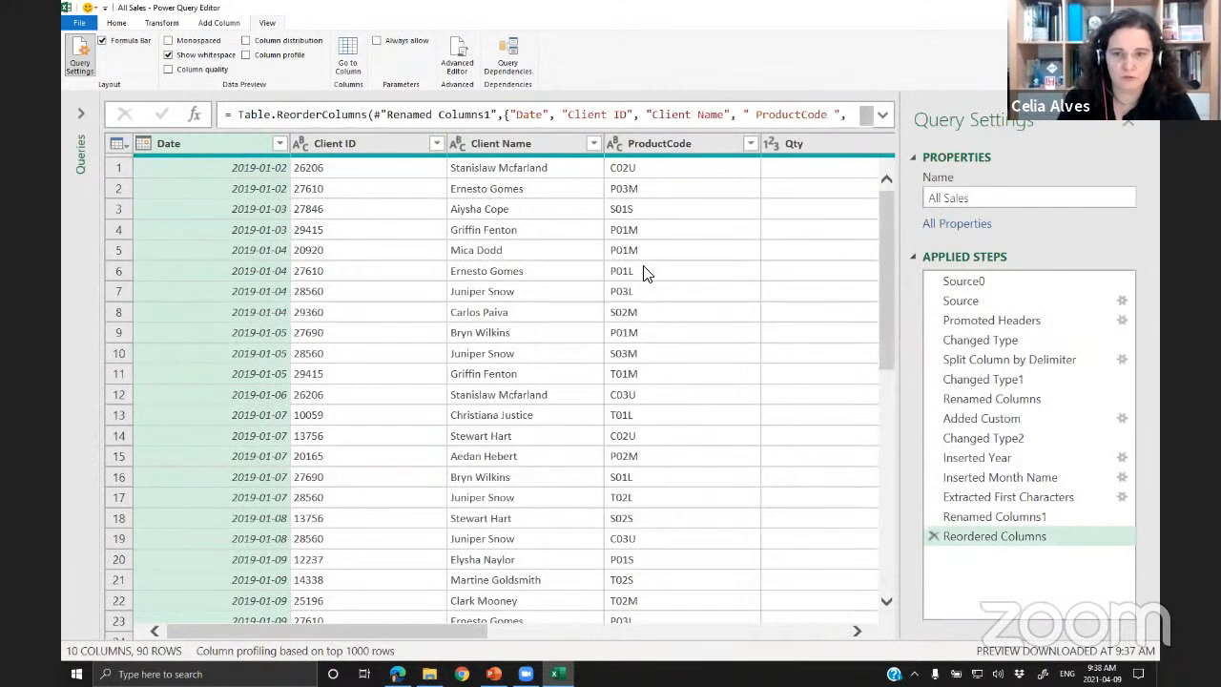
# - Close and load the All Sales query back to Sheet2 and widen column A to fit its dates
pyautogui.hotkey('ctrl', 'shift', '-')
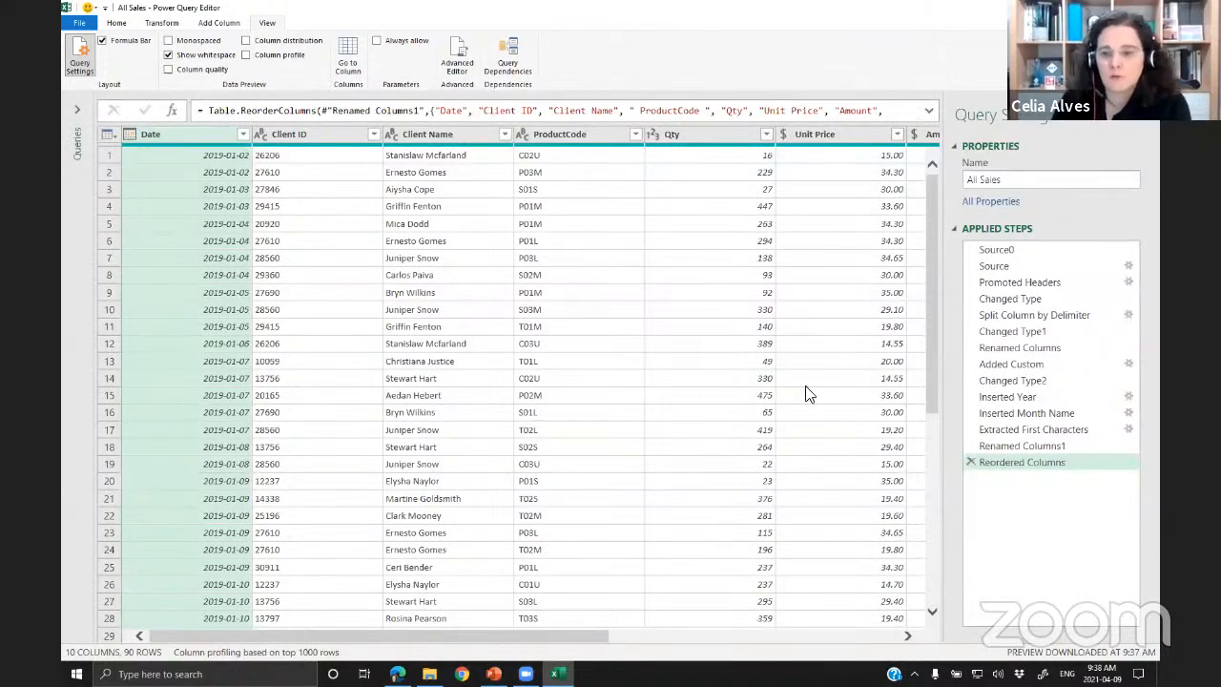
pyautogui.click(119, 23)
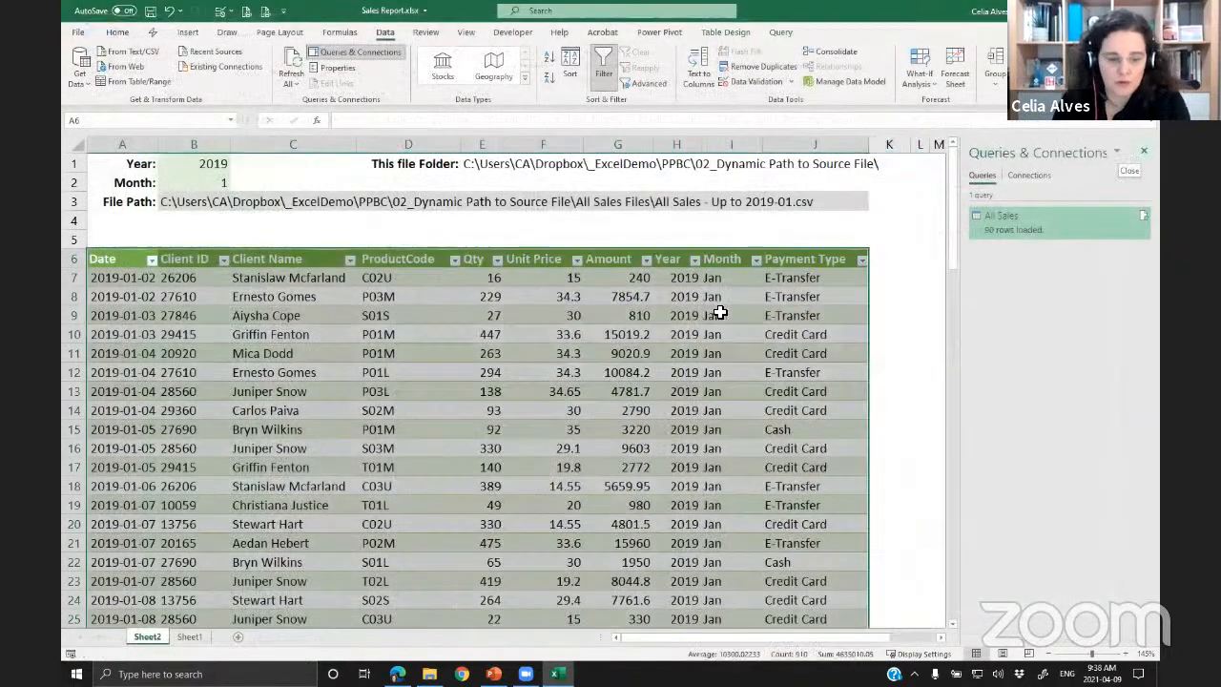
pyautogui.scroll(-1, 429, 280)
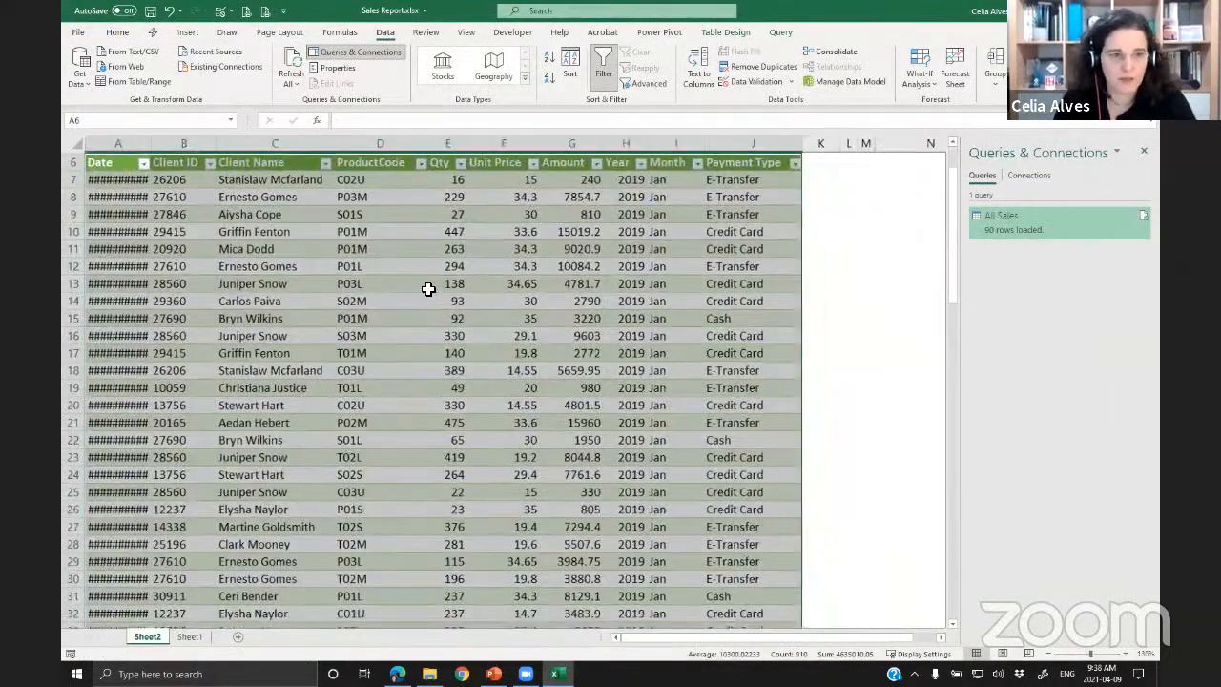
pyautogui.scroll(-2, 428, 292)
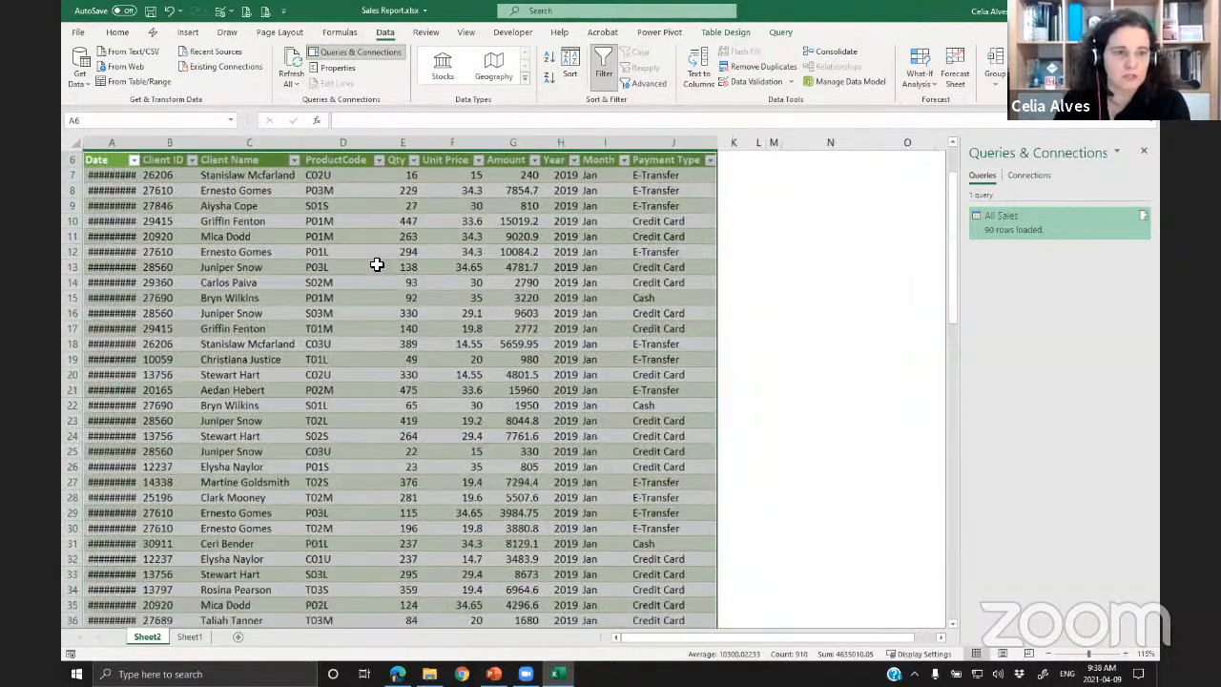
pyautogui.scroll(2, 373, 265)
pyautogui.doubleClick(139, 147)
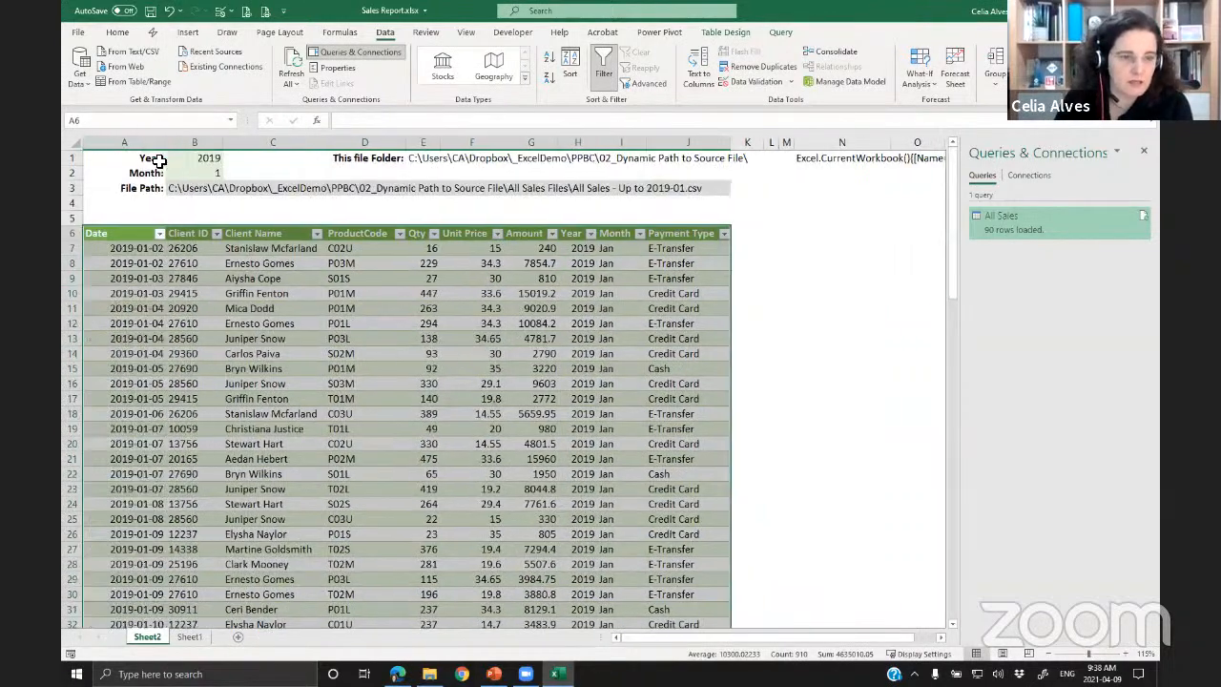
# - Set the Month in cell B2 to 2, check the dates currently loaded in the table, and refresh the All Sales query
pyautogui.doubleClick(202, 175)
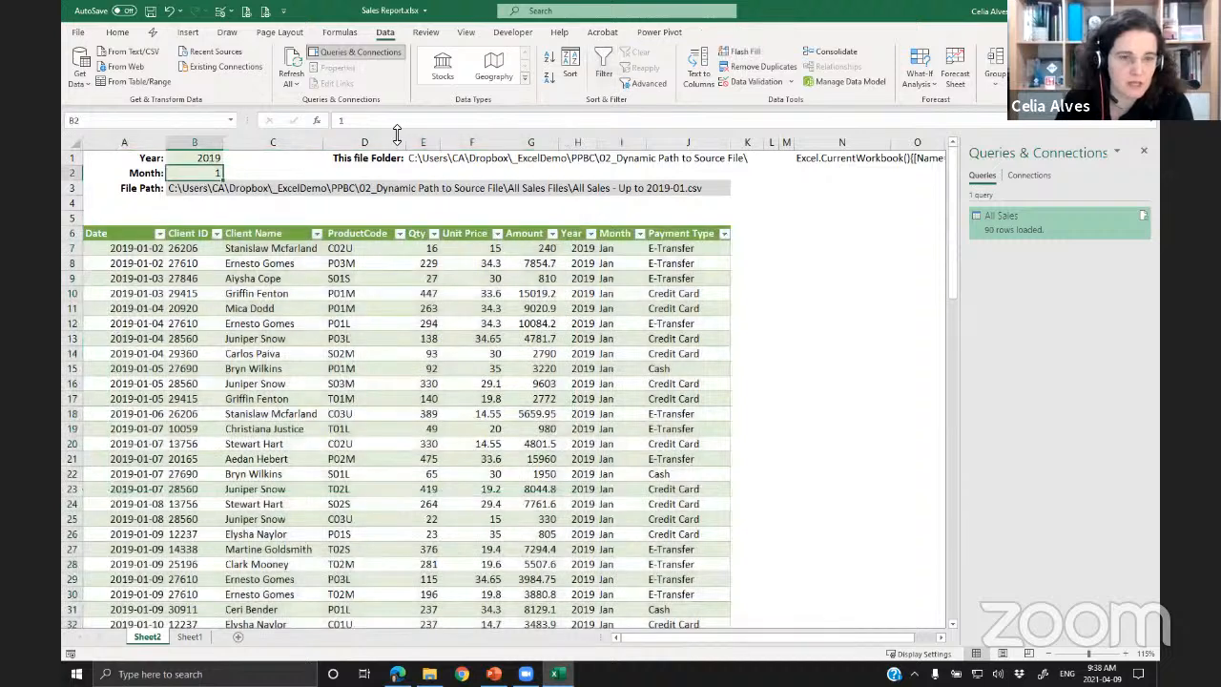
pyautogui.write('2')
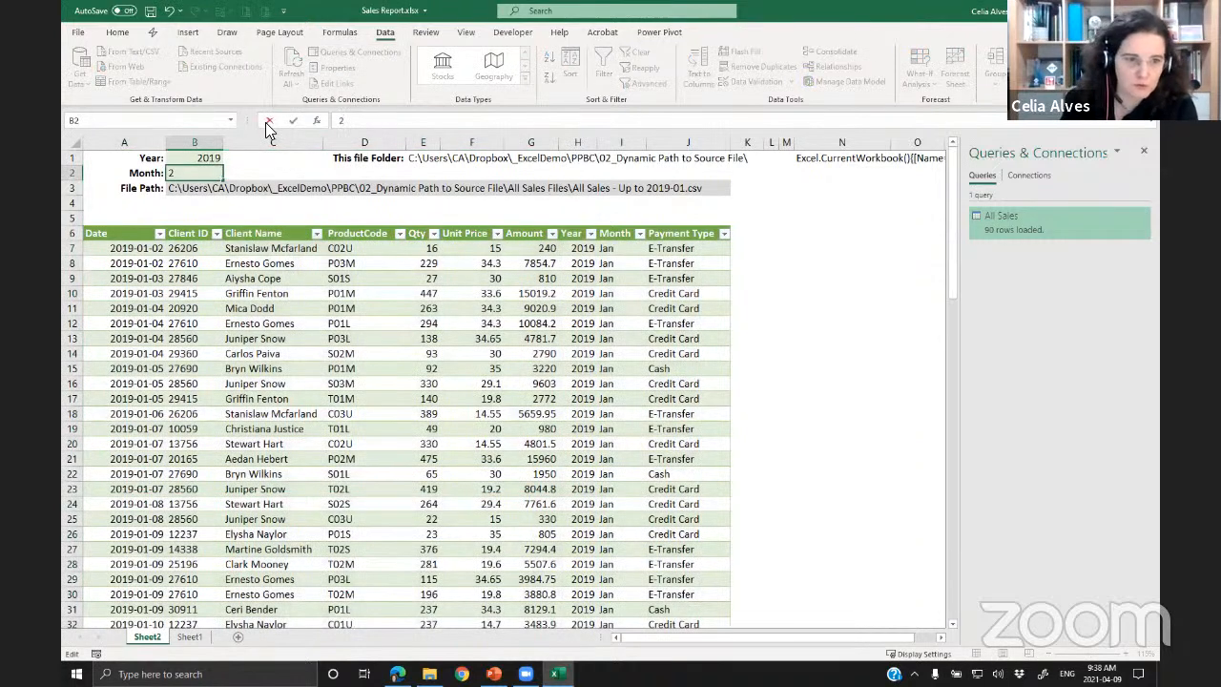
pyautogui.press('Return')
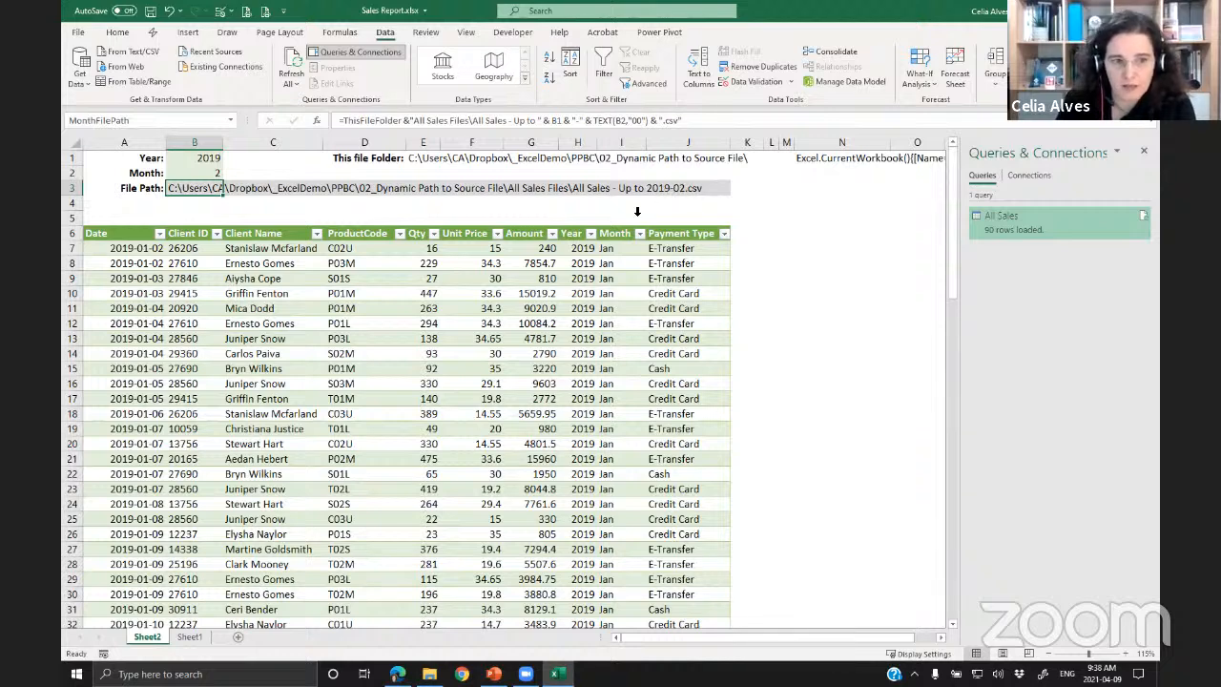
pyautogui.click(164, 278)
pyautogui.scroll(-1, 157, 296)
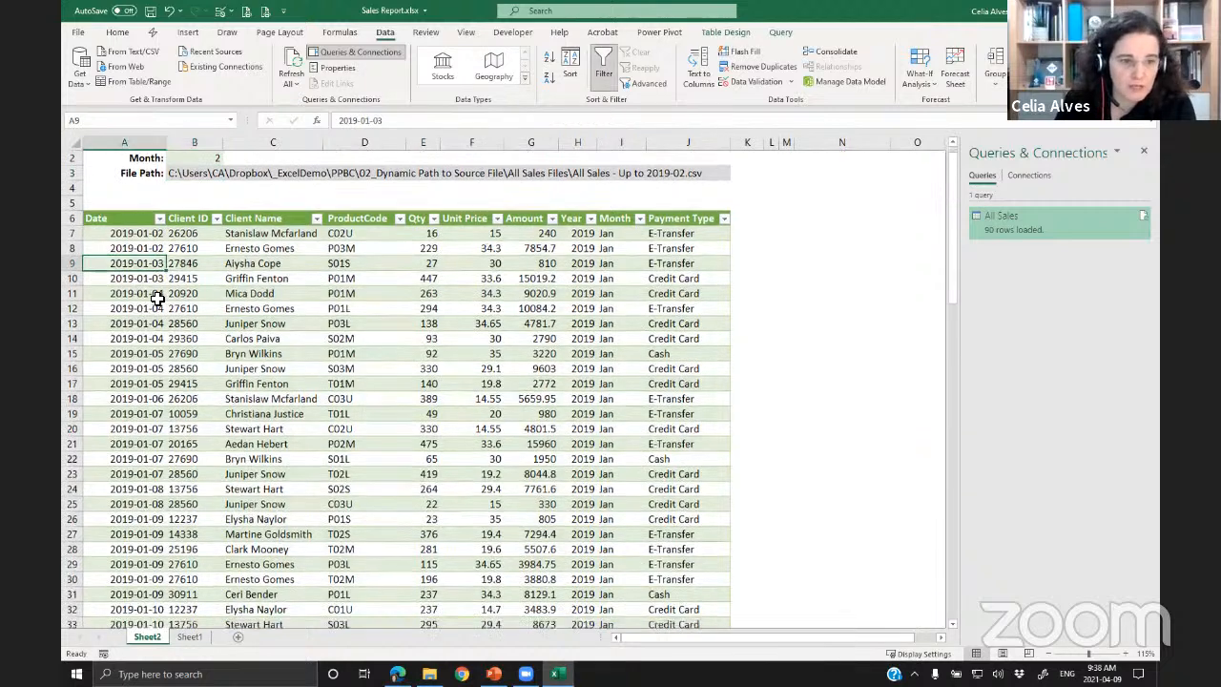
pyautogui.scroll(-20, 158, 299)
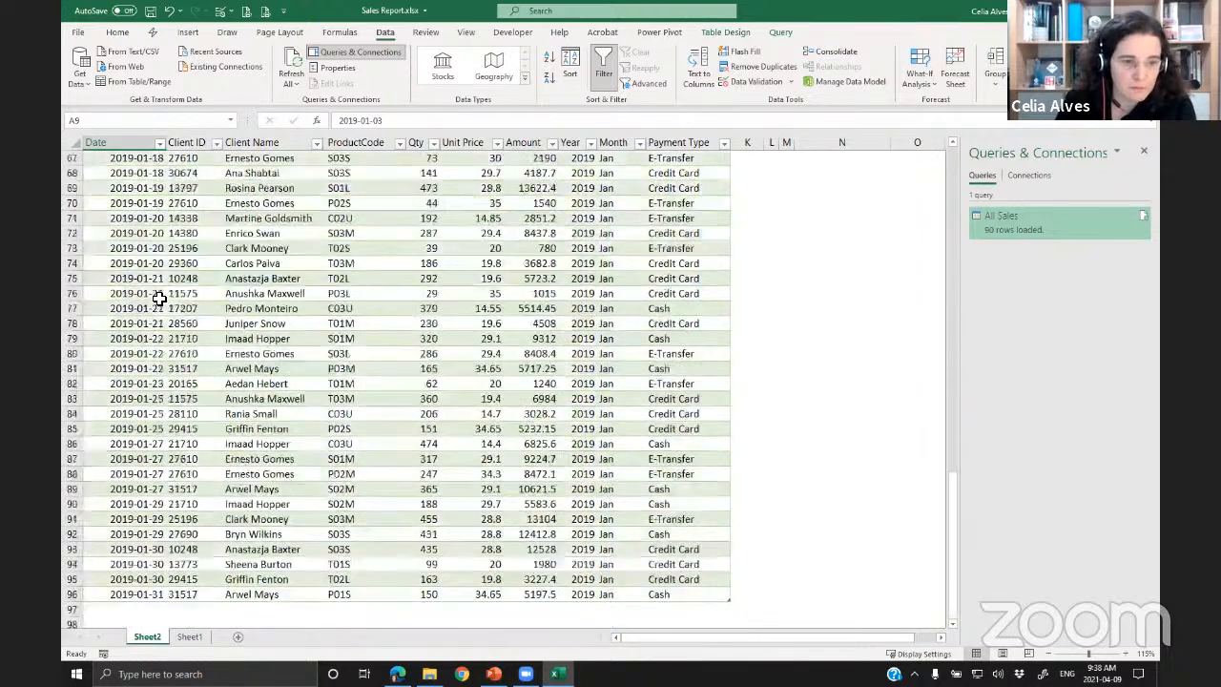
pyautogui.scroll(20, 160, 299)
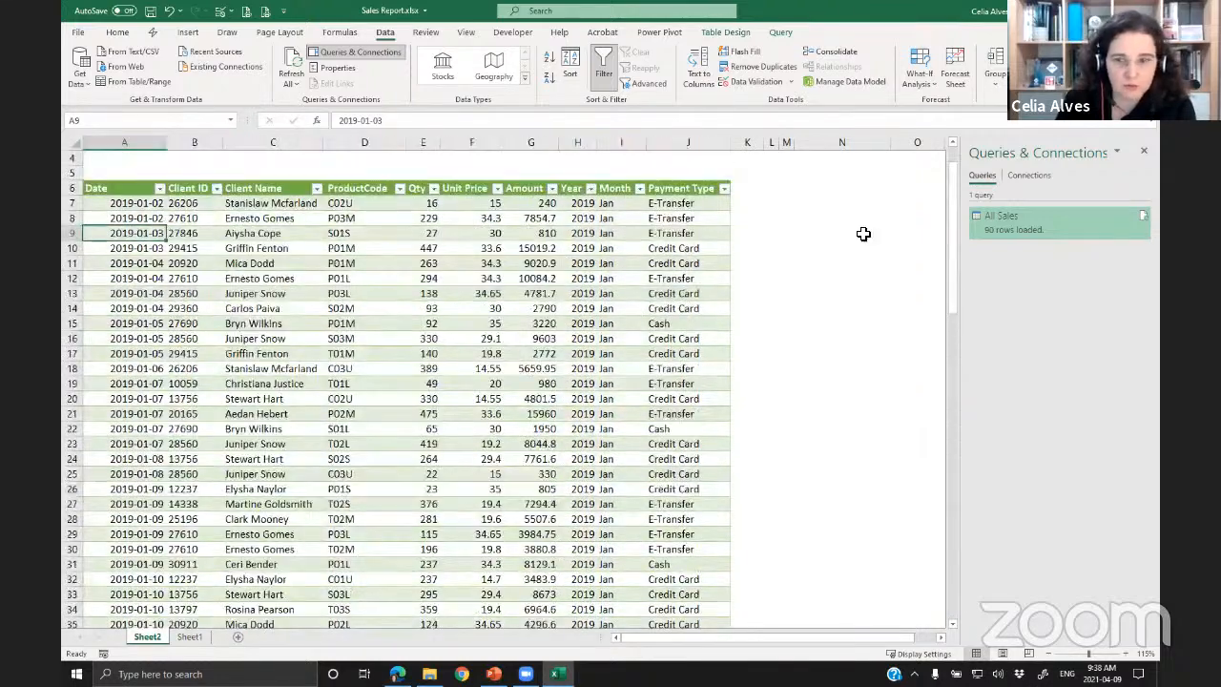
pyautogui.click(1144, 218)
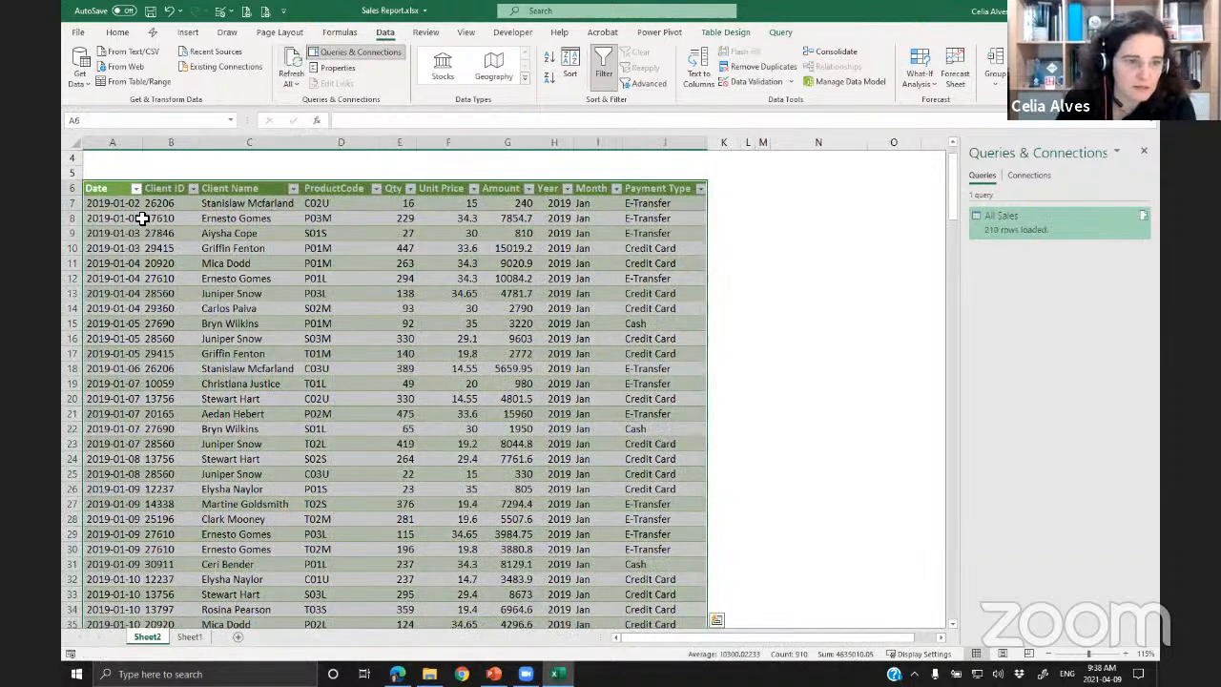
# - Examine the dates in the refreshed All Sales table to check which months are loaded
pyautogui.scroll(-14, 129, 220)
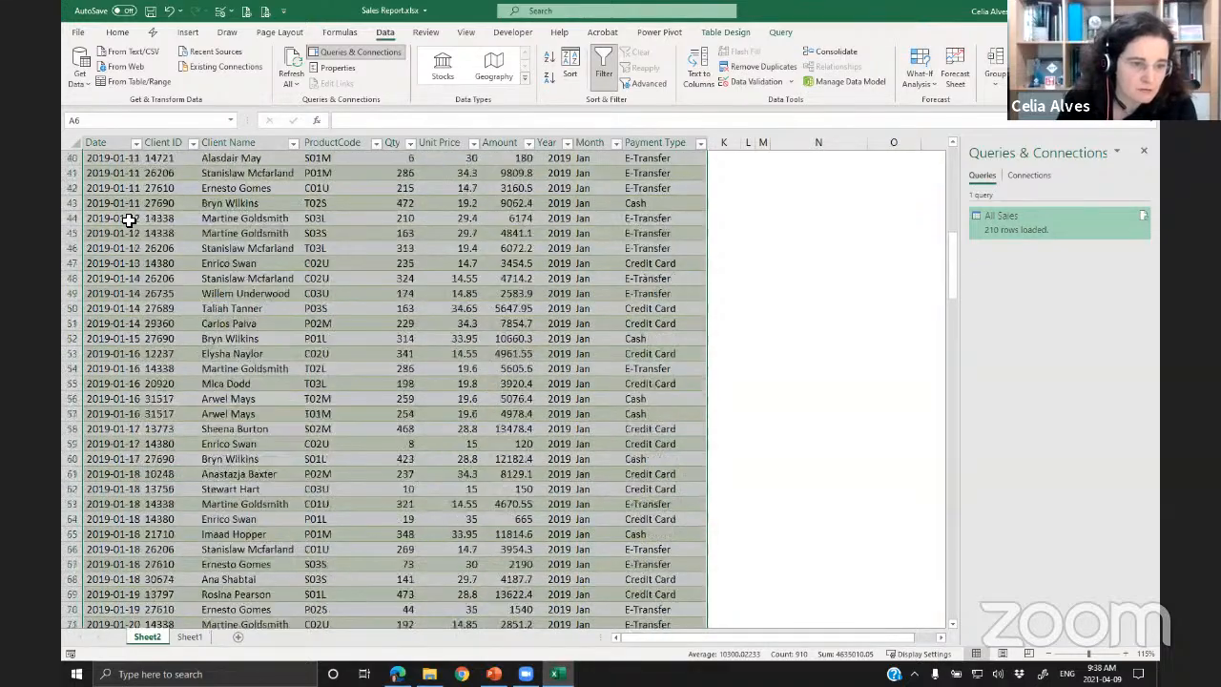
pyautogui.scroll(-17, 128, 221)
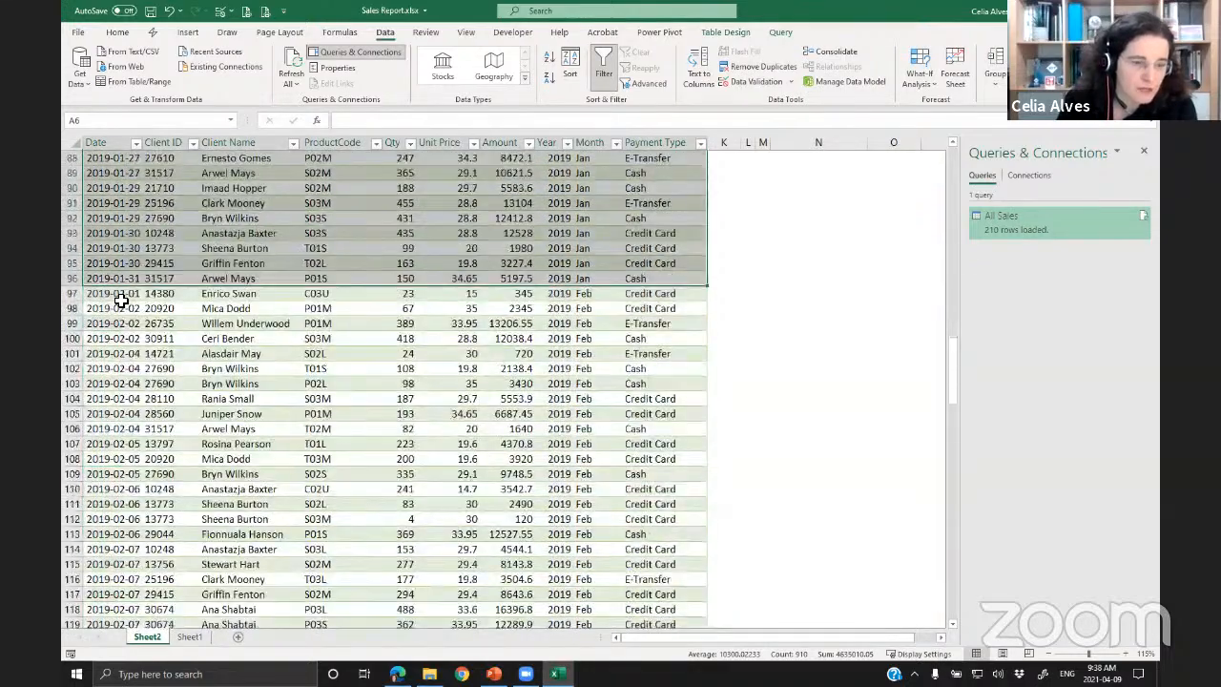
pyautogui.scroll(-20, 121, 301)
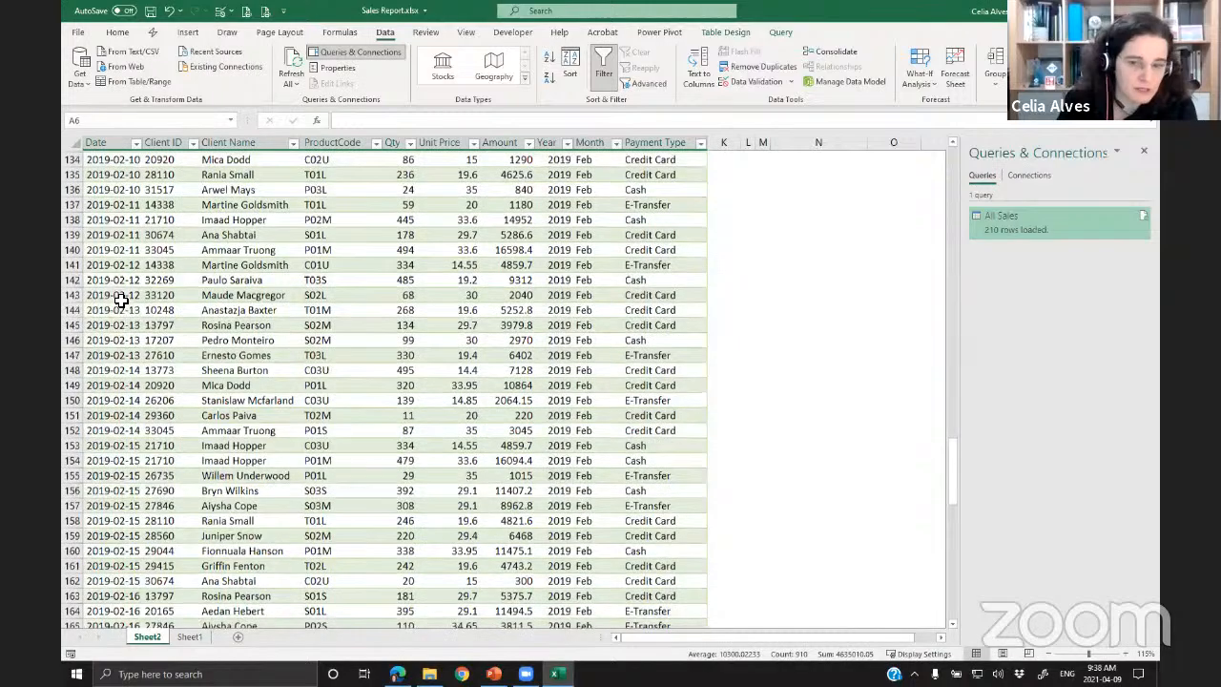
pyautogui.scroll(-6, 122, 301)
pyautogui.scroll(20, 121, 300)
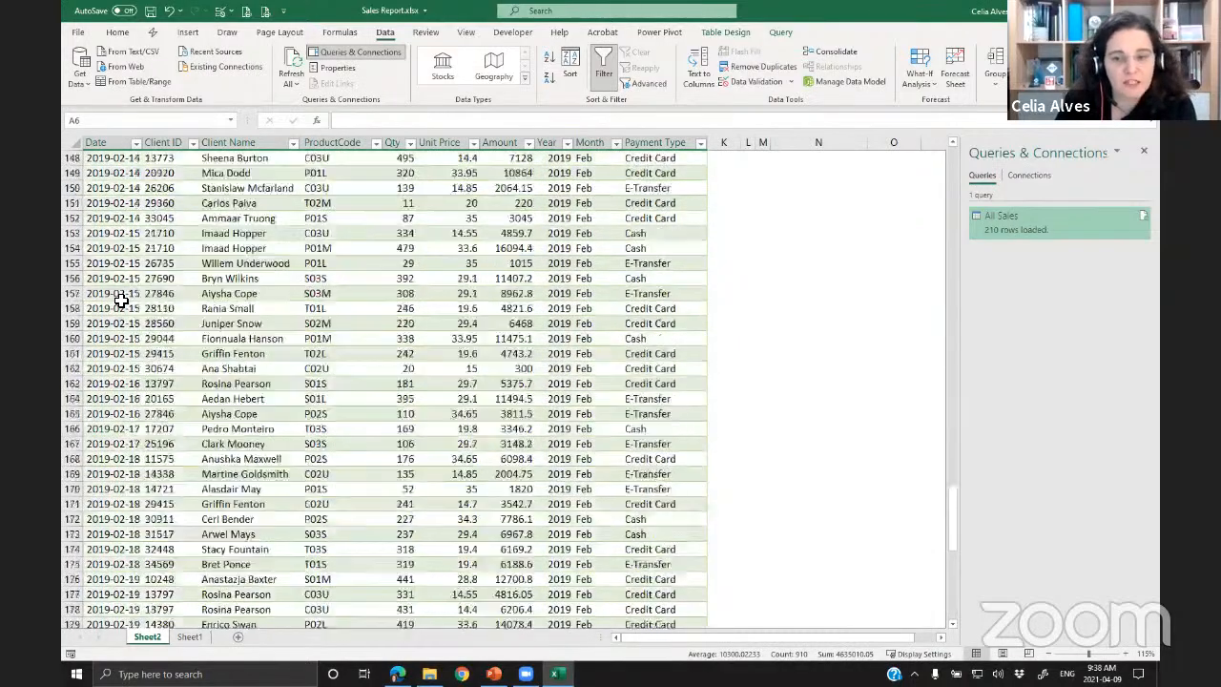
pyautogui.scroll(20, 121, 301)
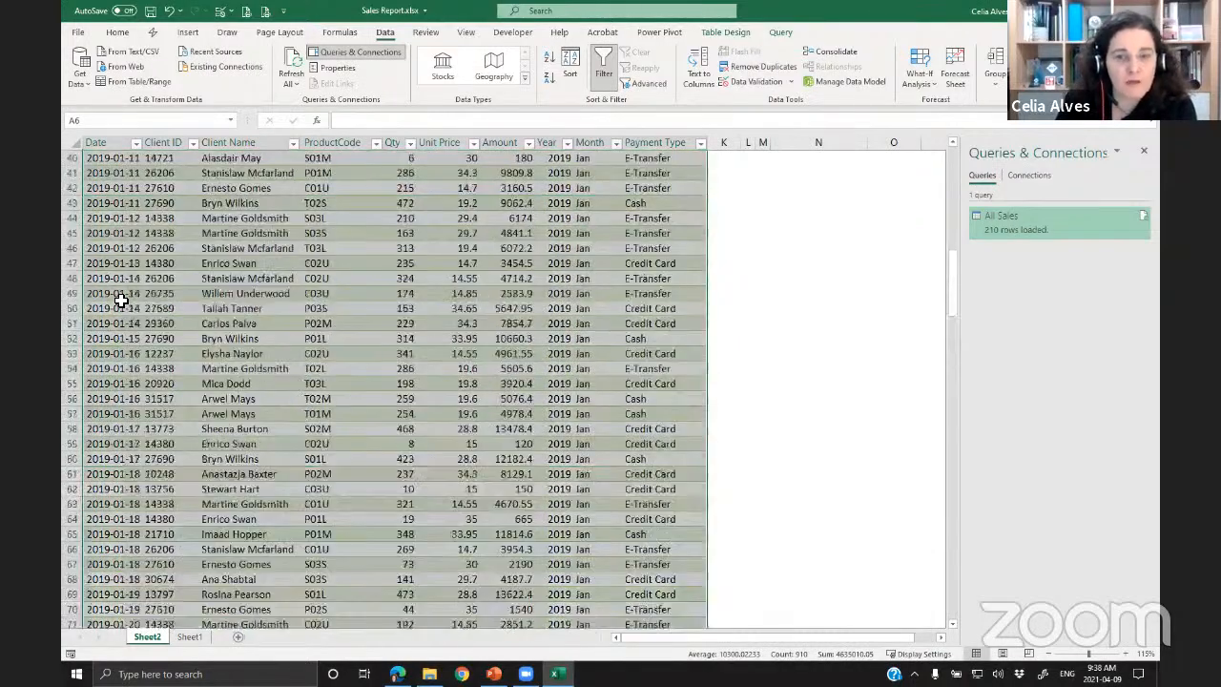
pyautogui.click(127, 274)
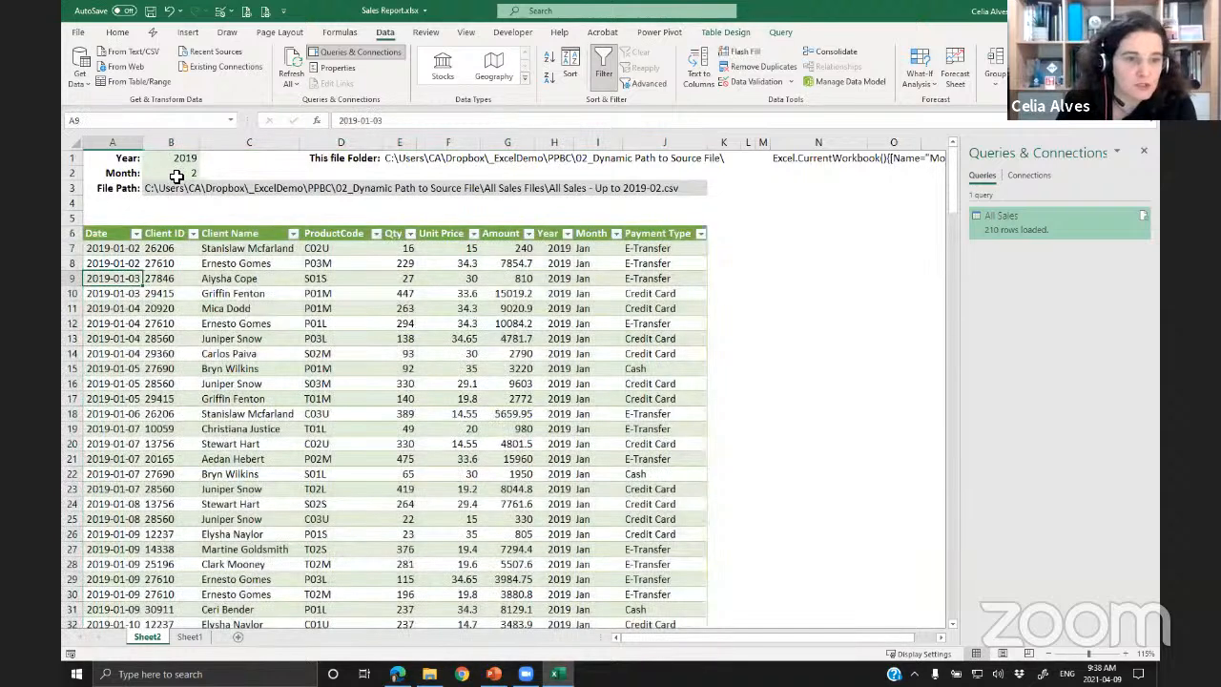
# - Set the Month in cell B2 to 3 and refresh the All Sales data
pyautogui.click(177, 174)
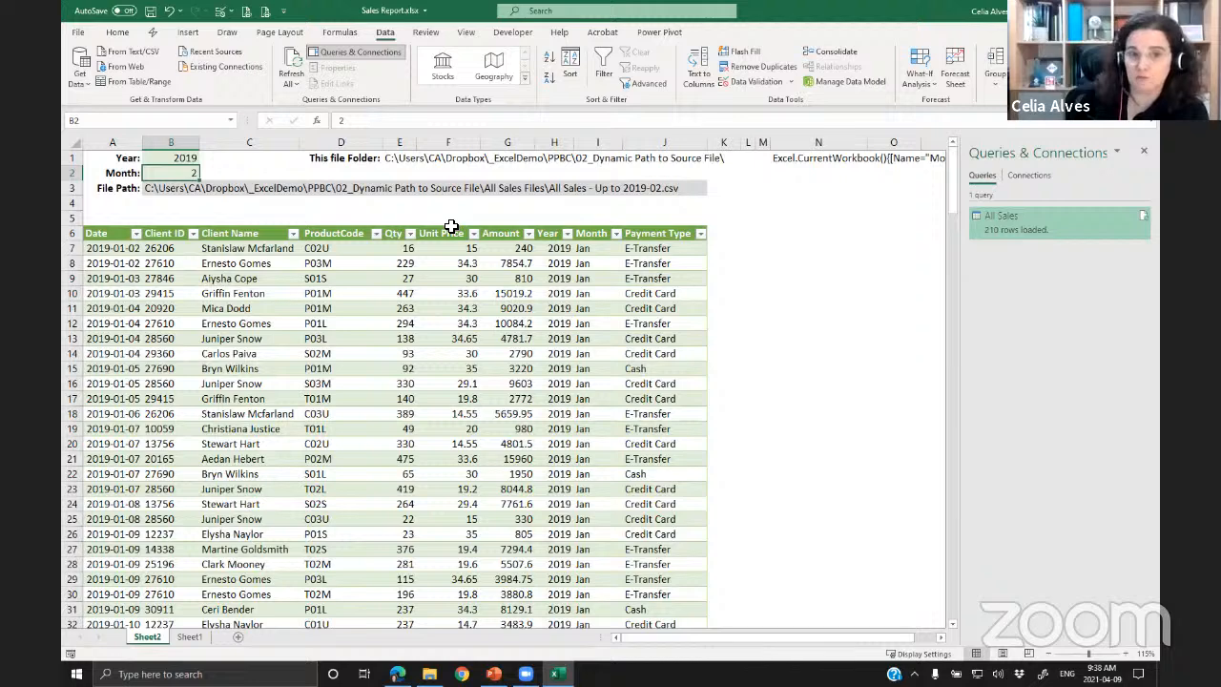
pyautogui.write('3')
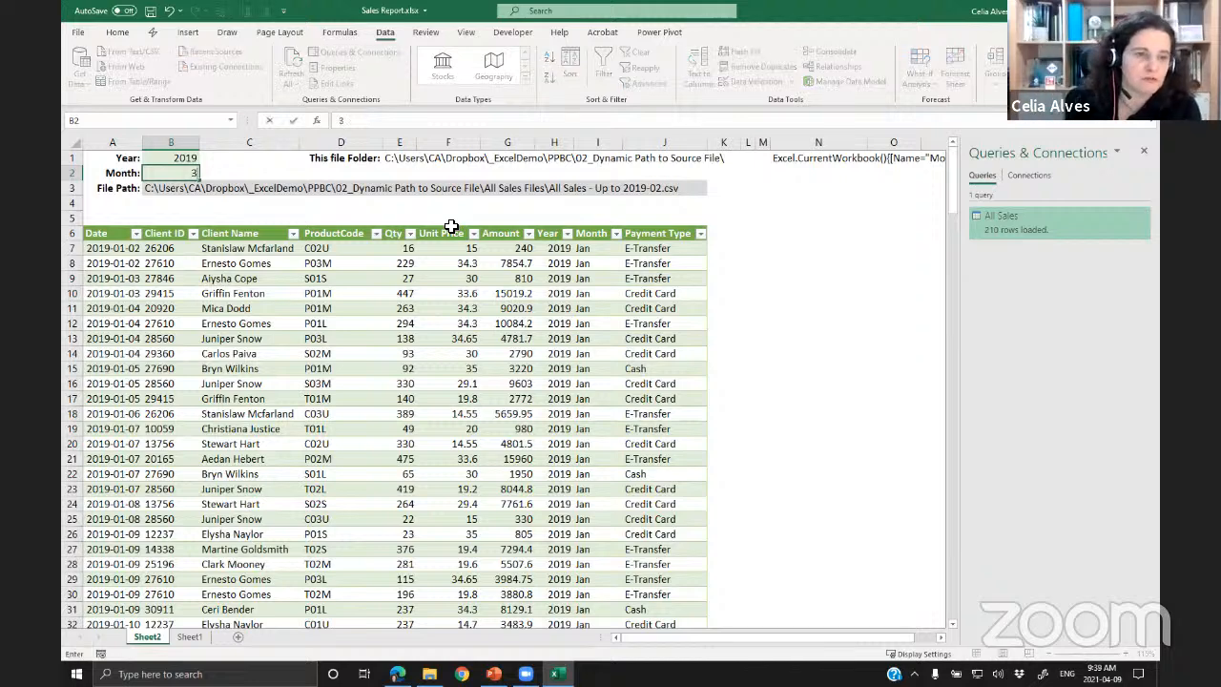
pyautogui.press('Return')
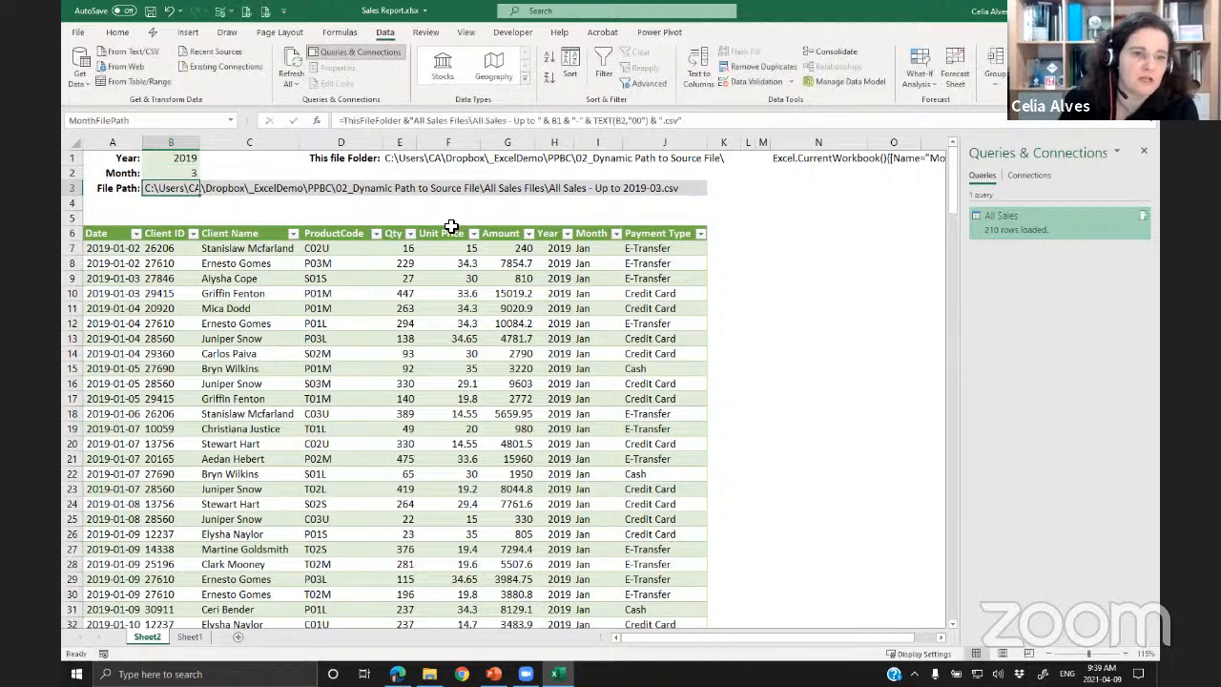
pyautogui.click(316, 264)
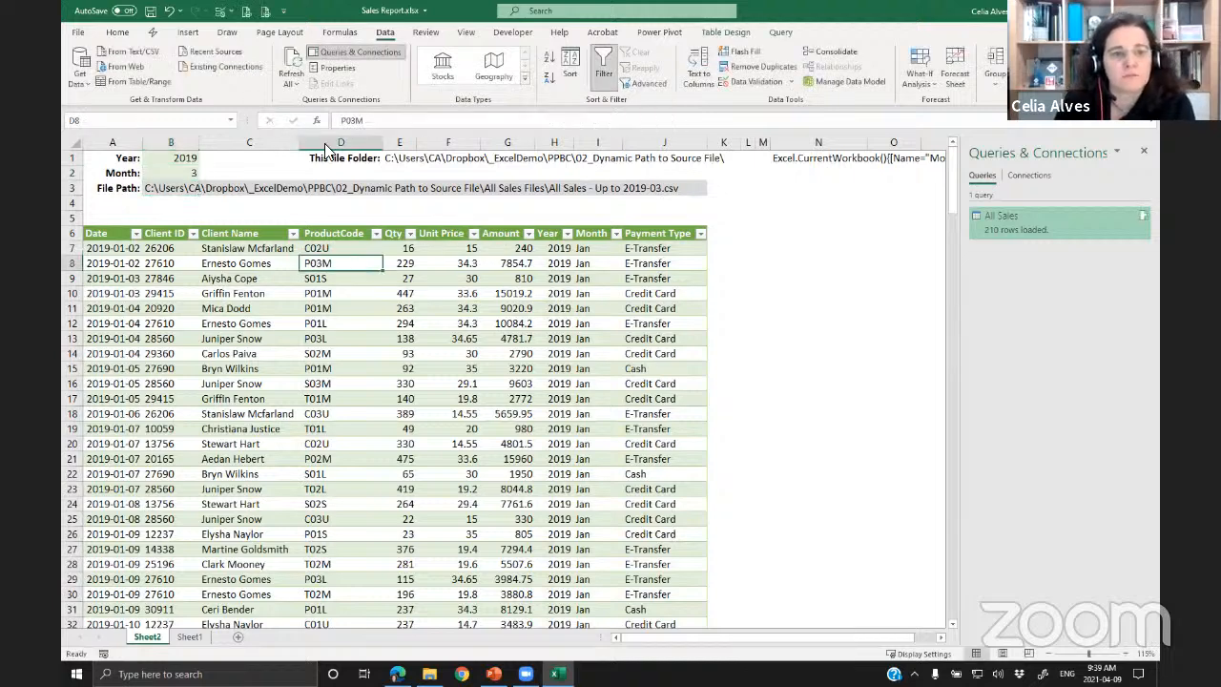
pyautogui.click(293, 63)
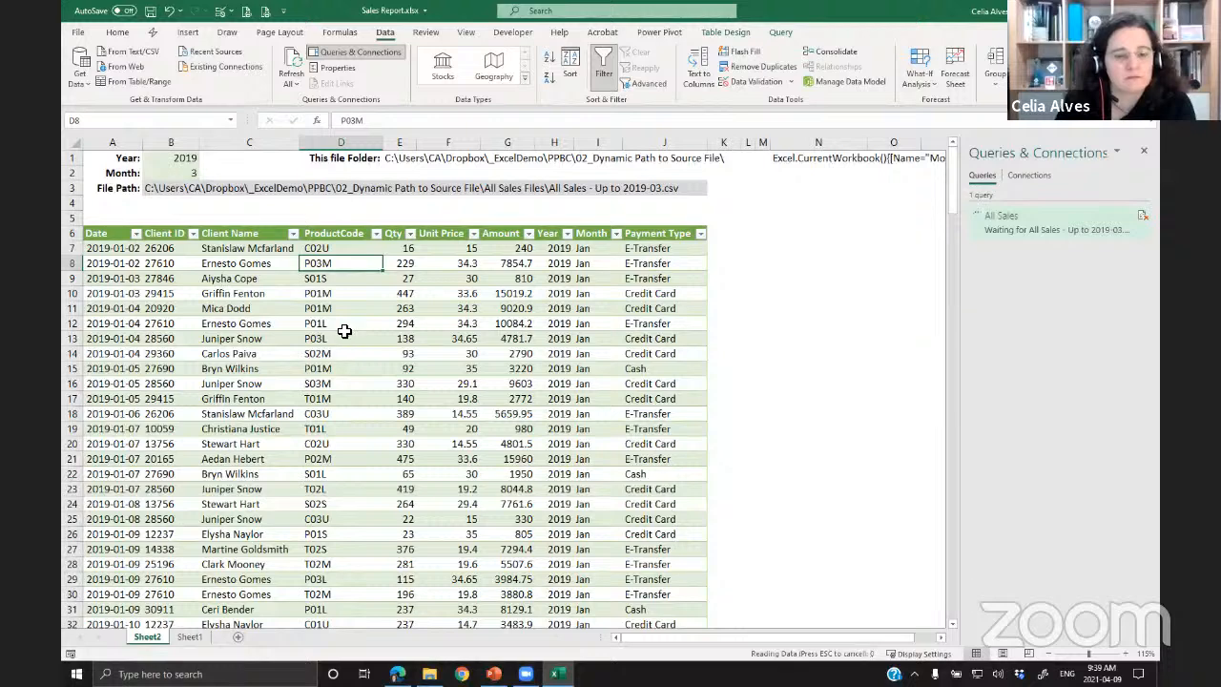
# - Check the Date column's filter values and the rows of the All Sales table to see which months are loaded
pyautogui.click(137, 235)
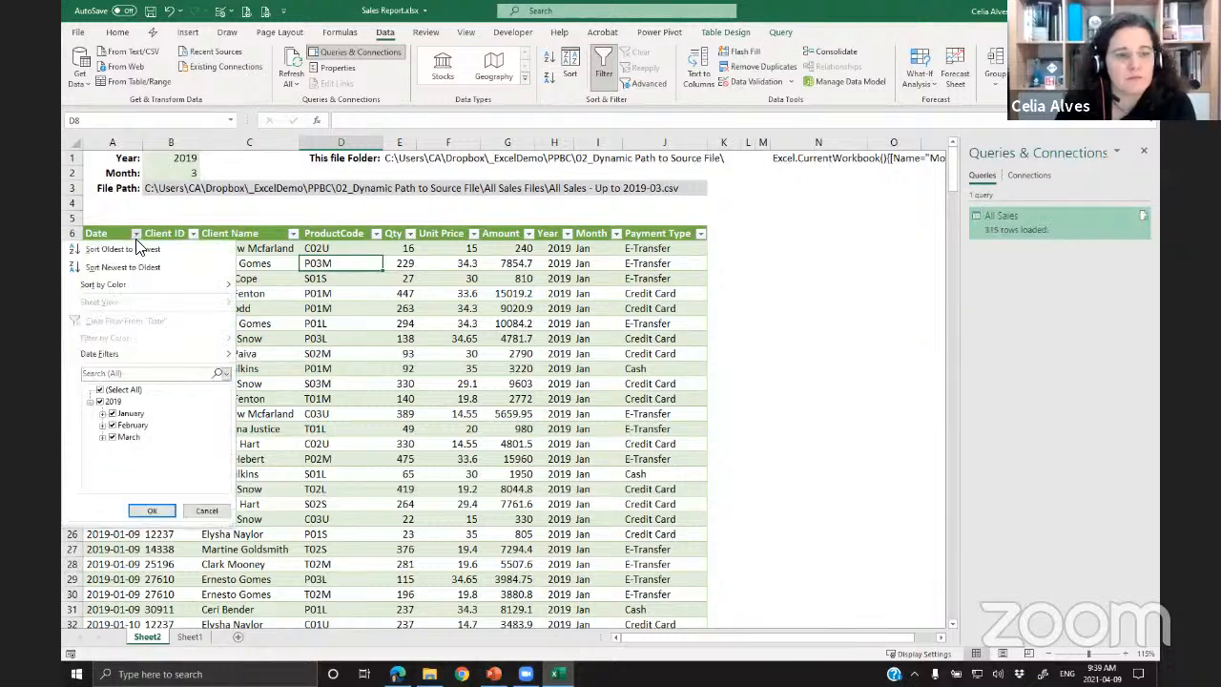
pyautogui.click(151, 510)
pyautogui.scroll(-6, 163, 435)
pyautogui.scroll(-20, 163, 439)
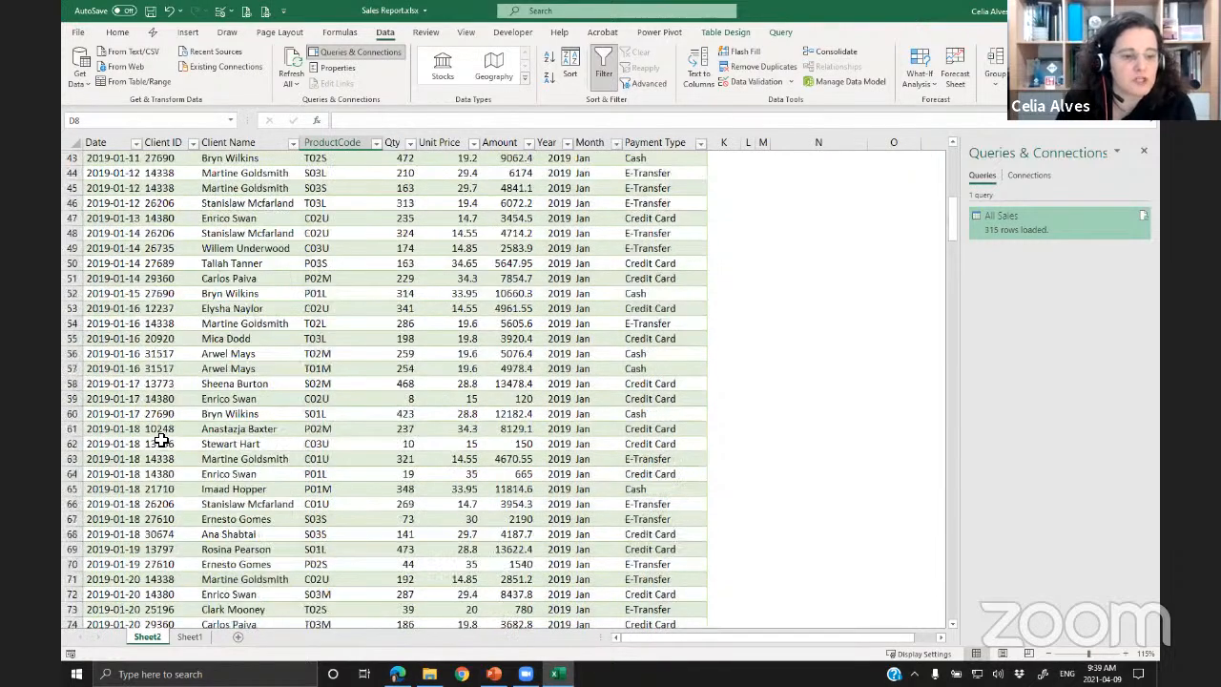
pyautogui.scroll(-20, 163, 439)
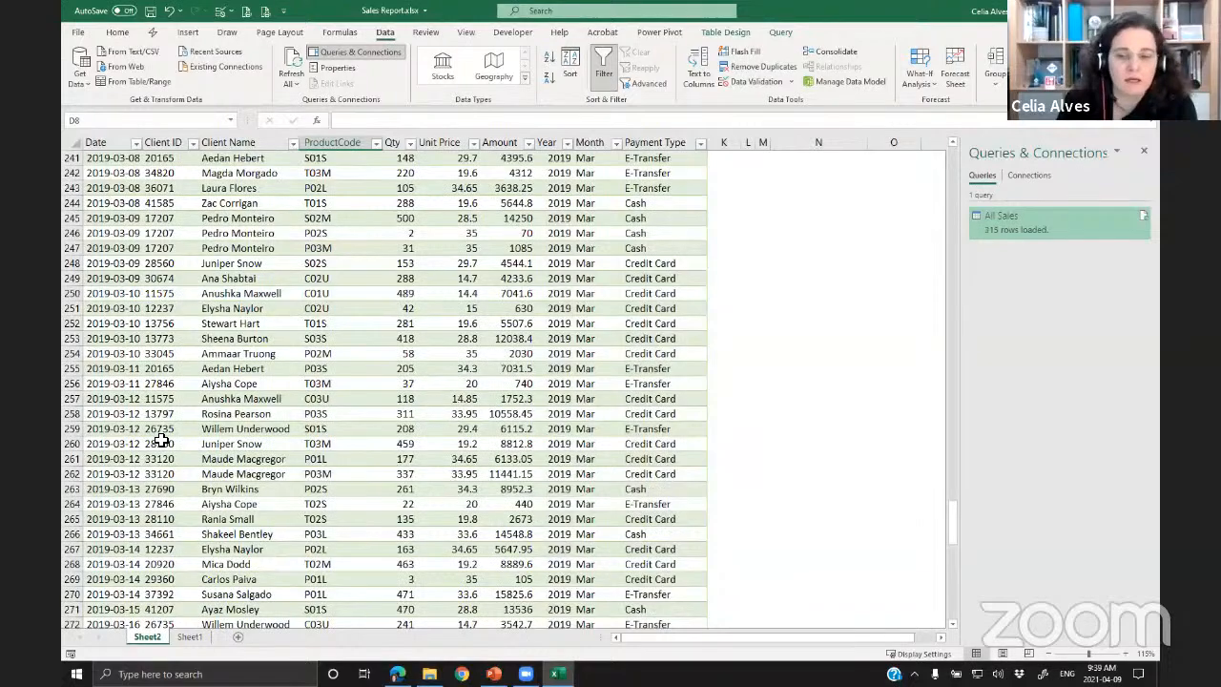
pyautogui.scroll(-16, 163, 439)
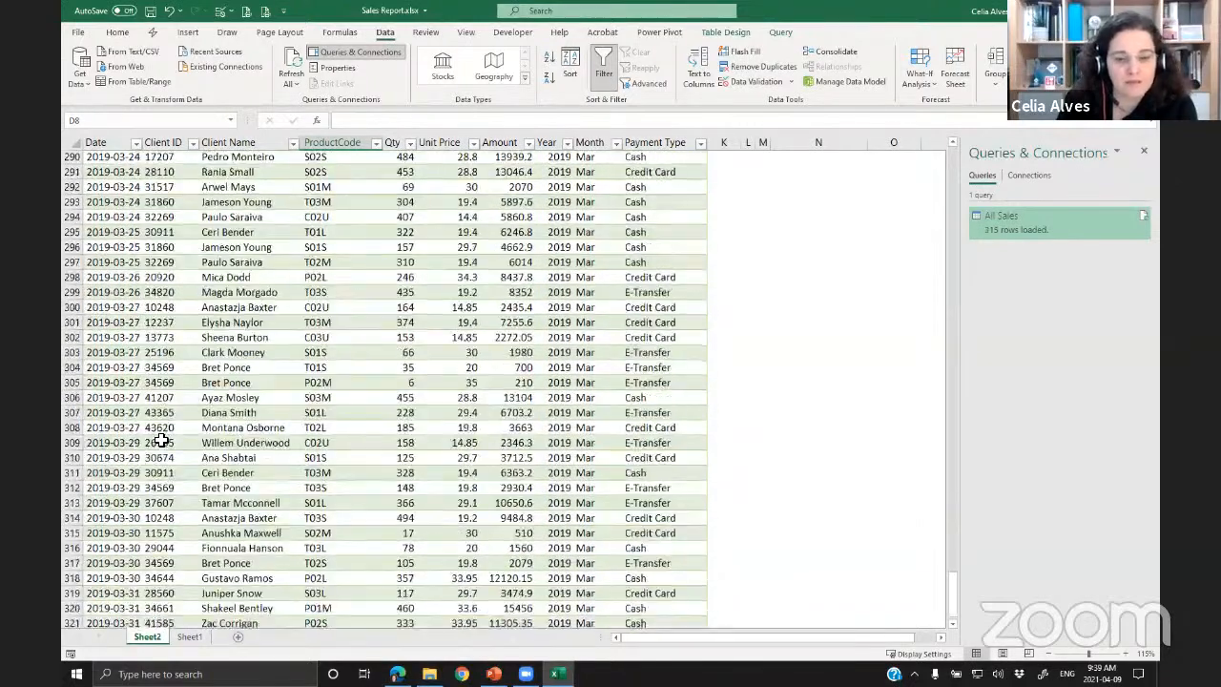
pyautogui.scroll(-6, 163, 439)
pyautogui.scroll(20, 162, 438)
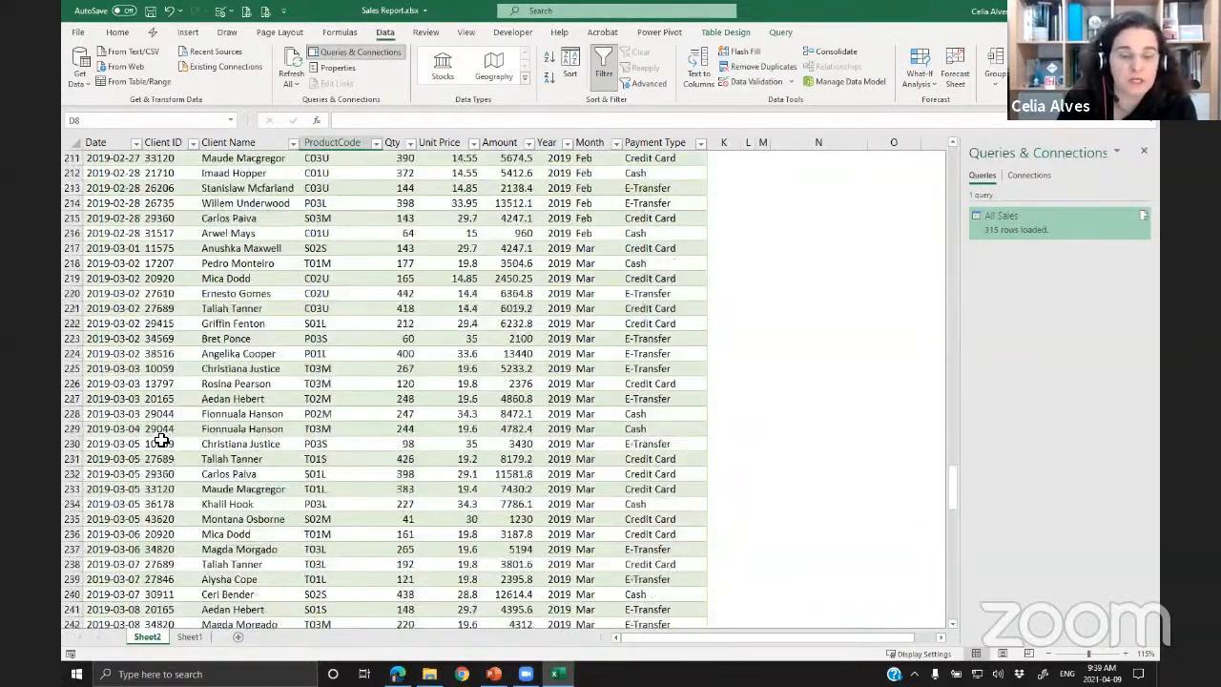
pyautogui.scroll(20, 162, 439)
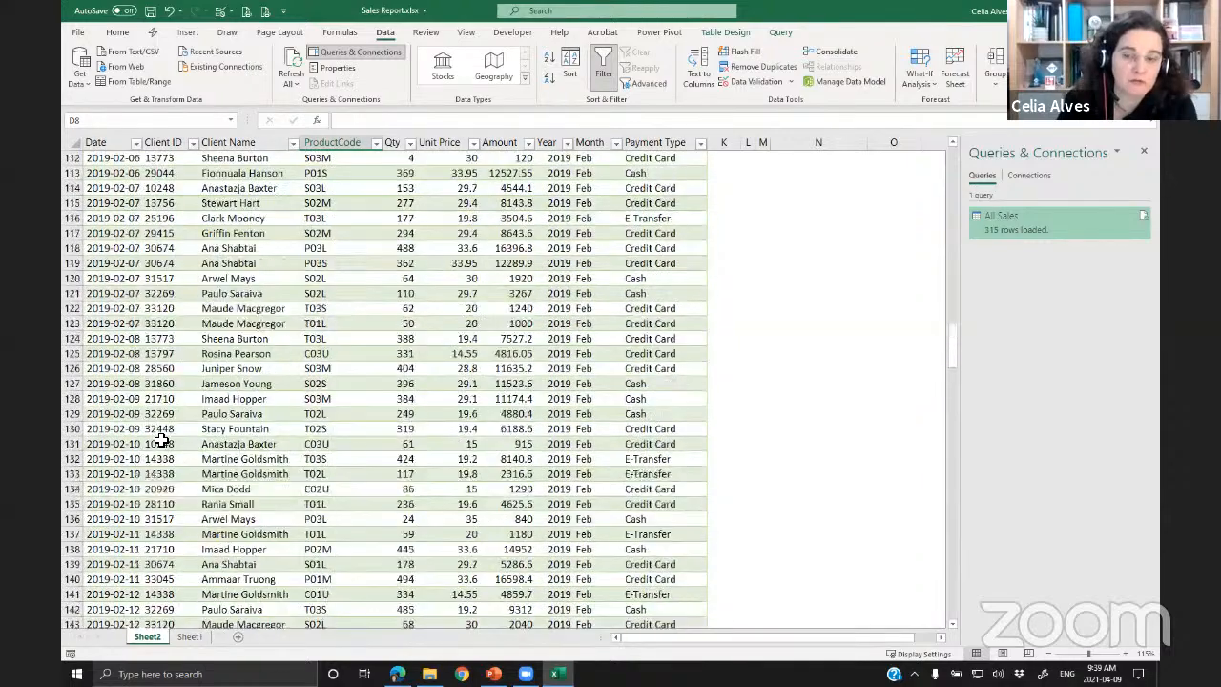
pyautogui.scroll(20, 162, 439)
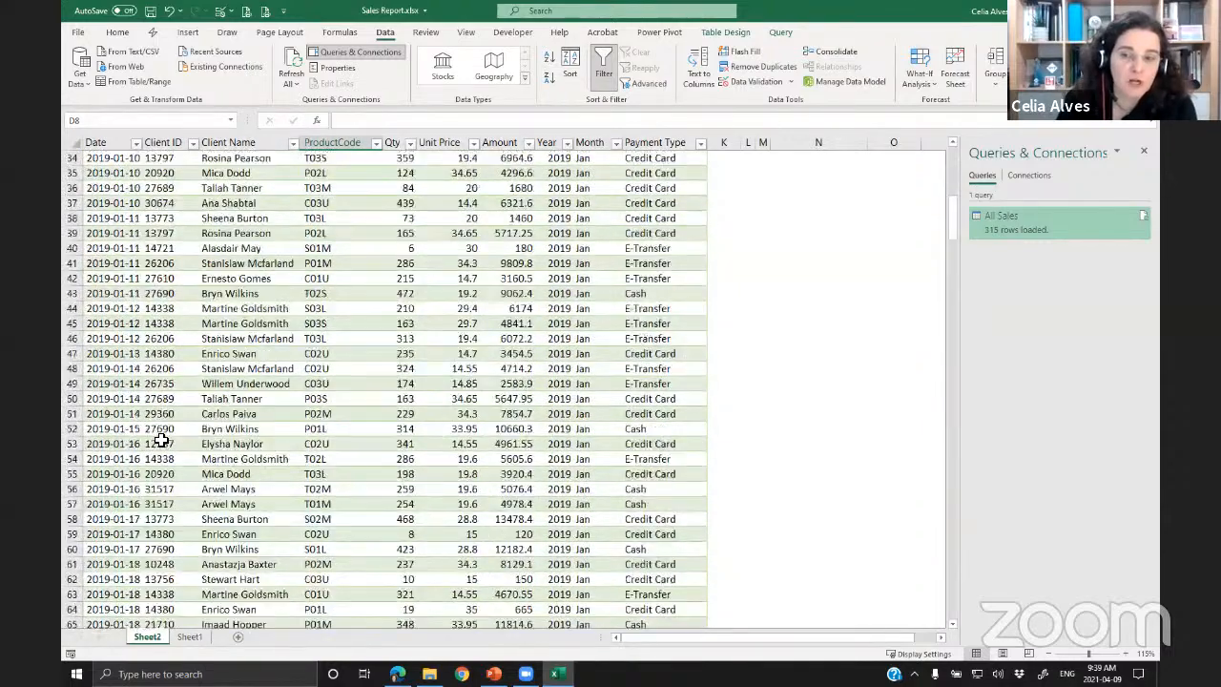
pyautogui.scroll(11, 160, 439)
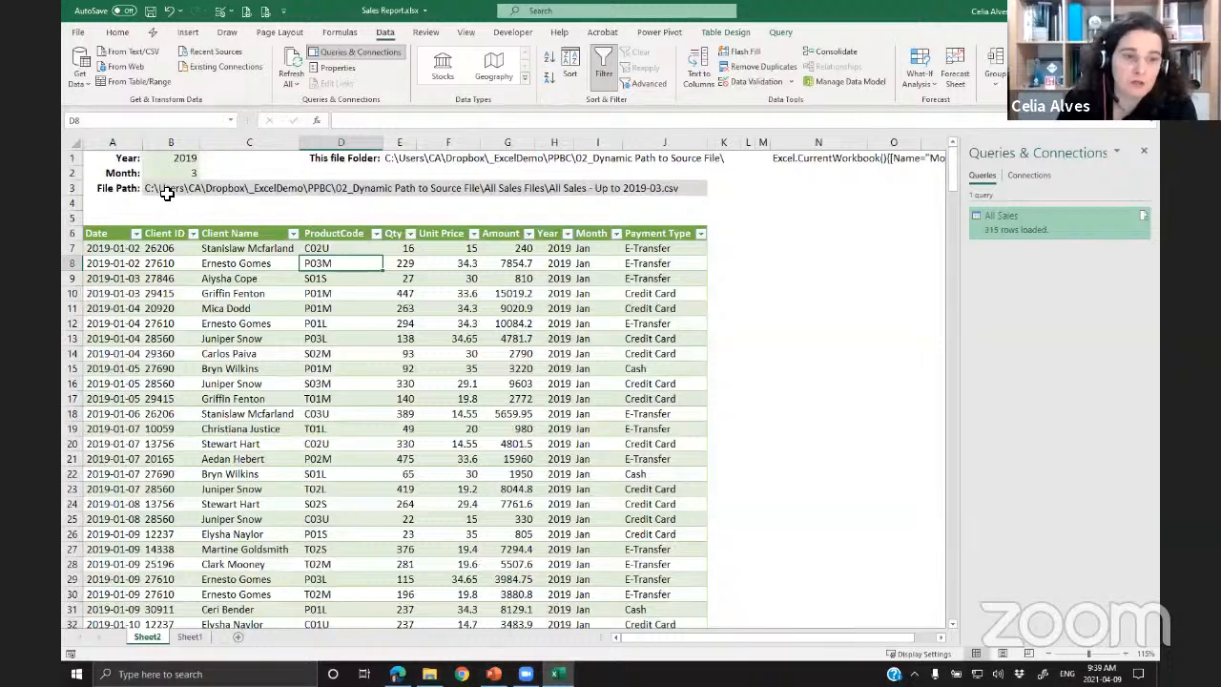
pyautogui.click(155, 188)
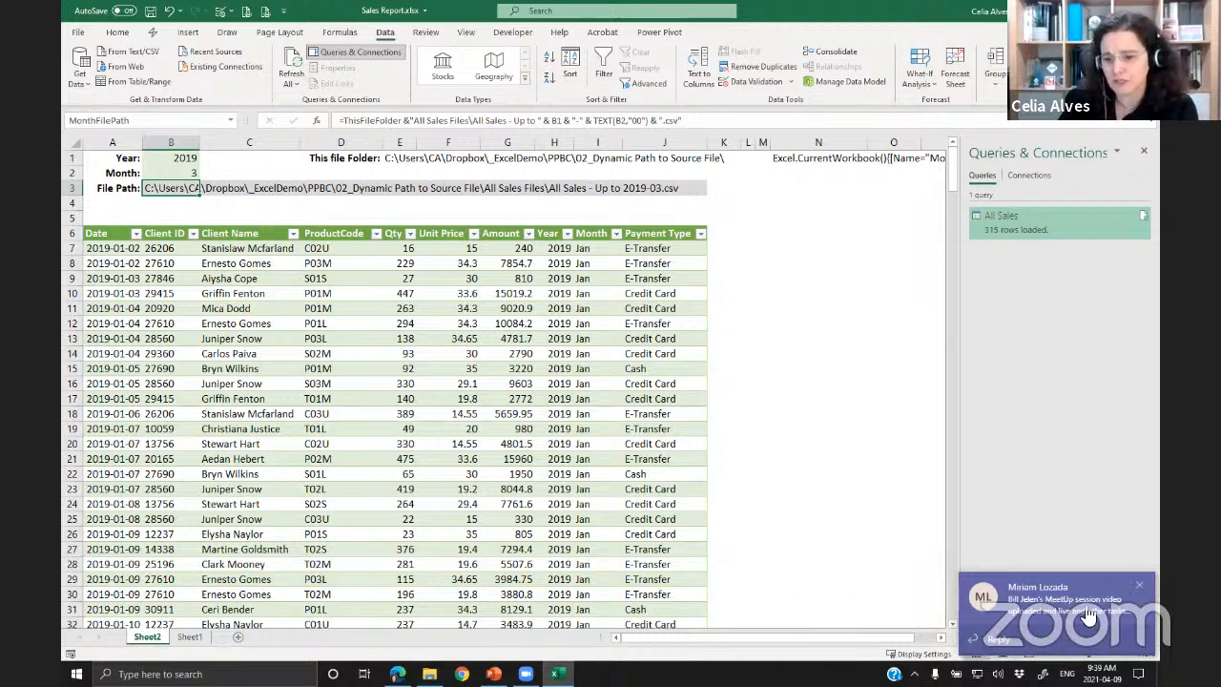
pyautogui.click(1139, 586)
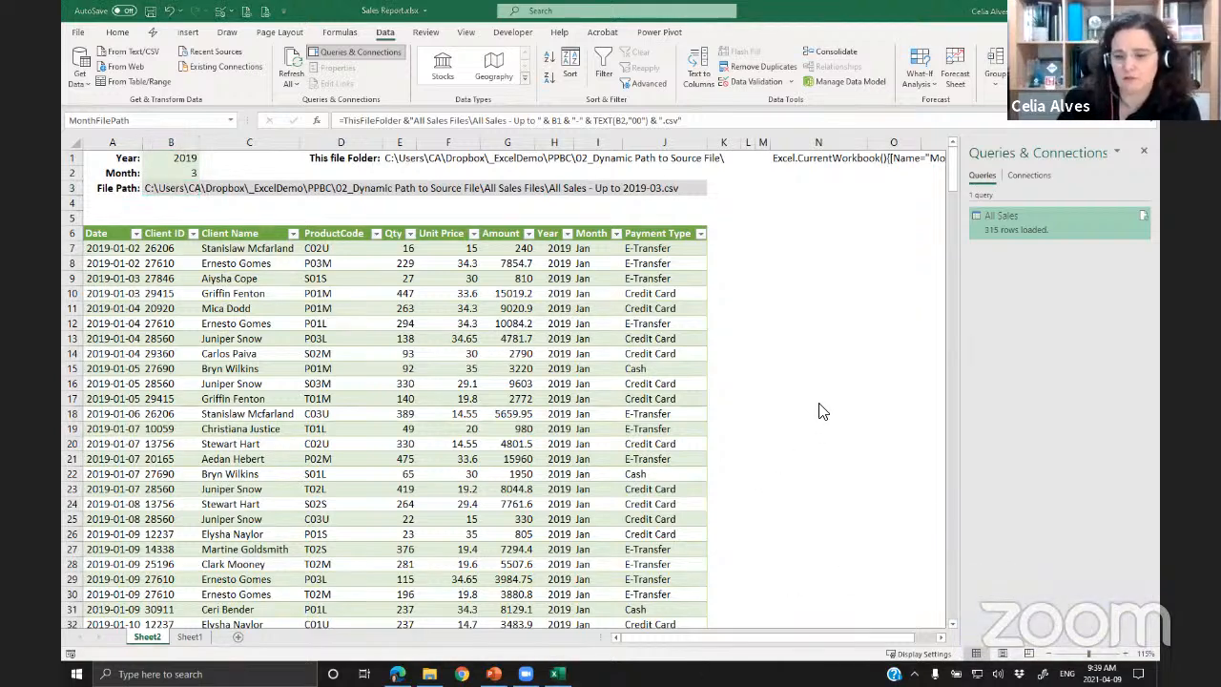
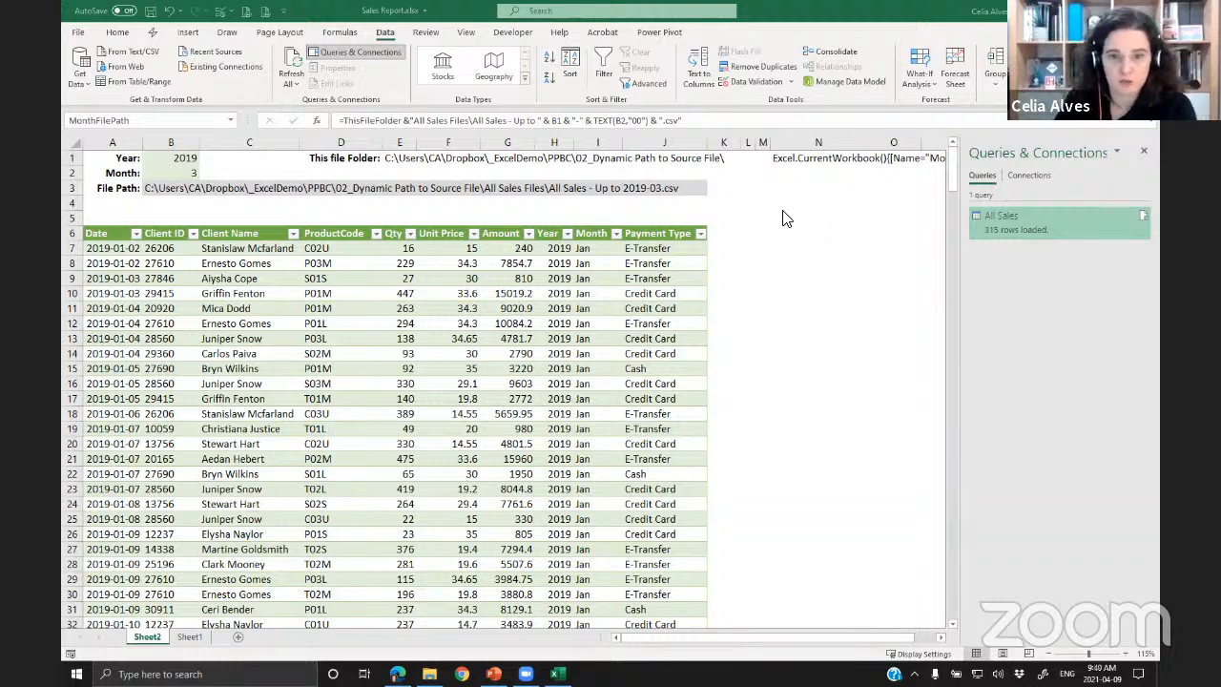
pyautogui.click(222, 355)
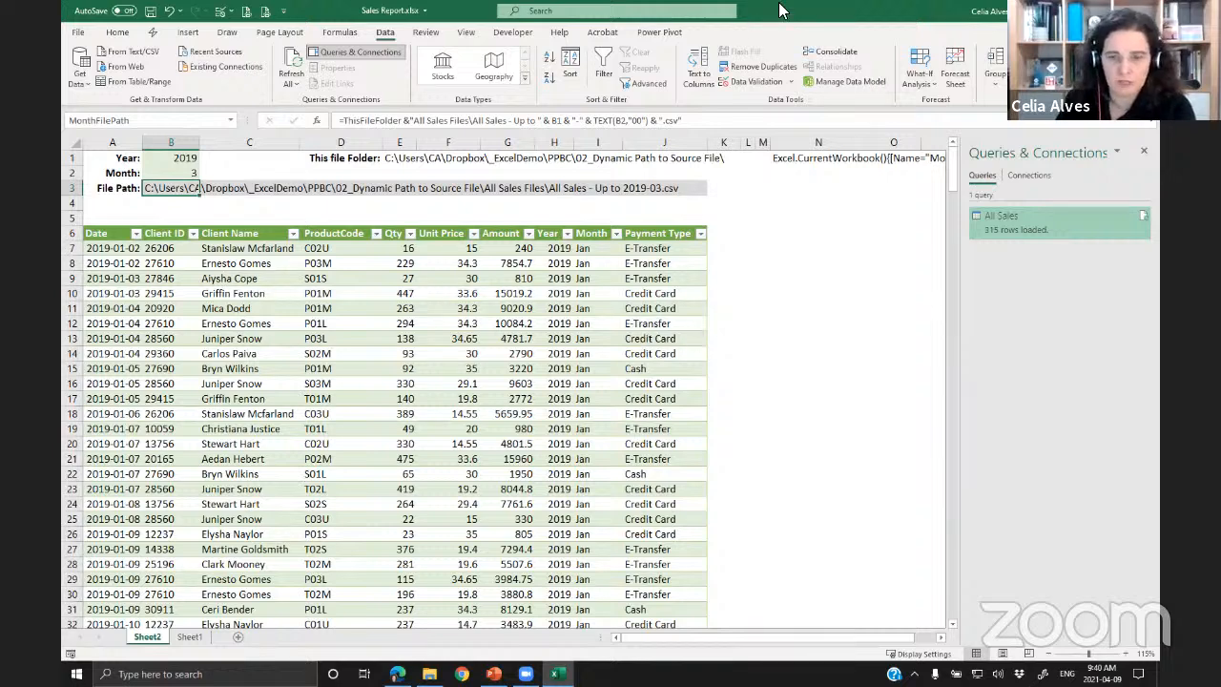
pyautogui.click(818, 220)
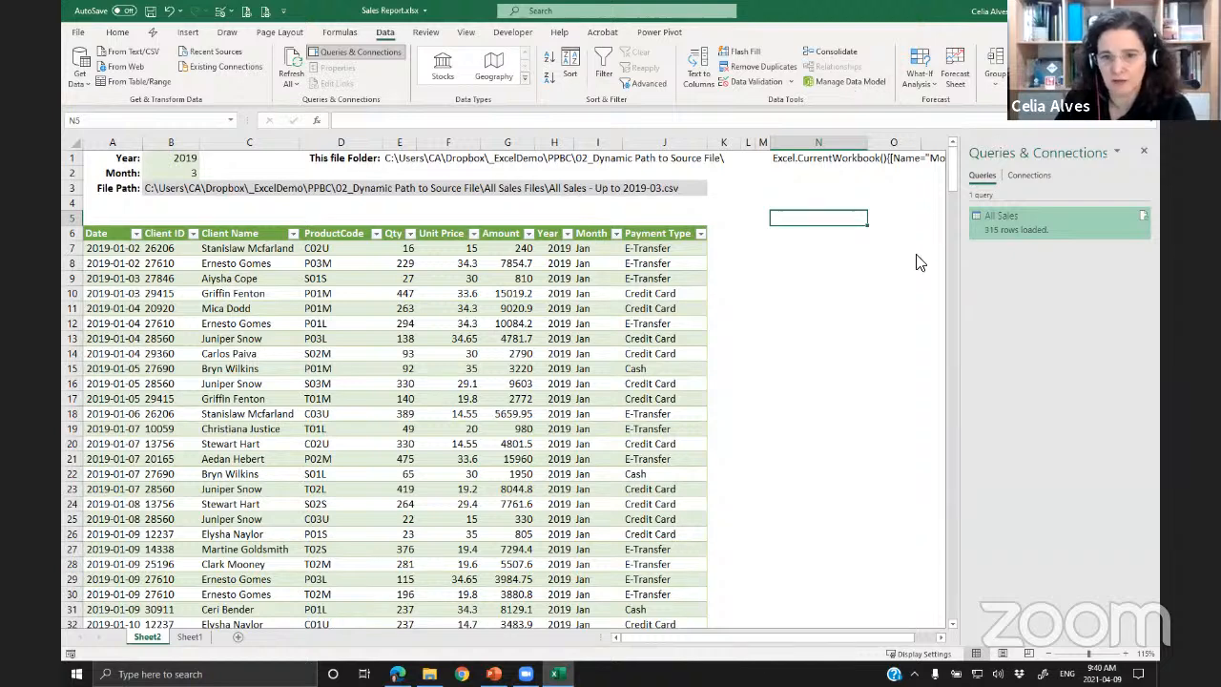
# - Switch to File Explorer and open All Store Sales.xlsx from the PPBC\01_Cell Value folder
pyautogui.click(1078, 11)
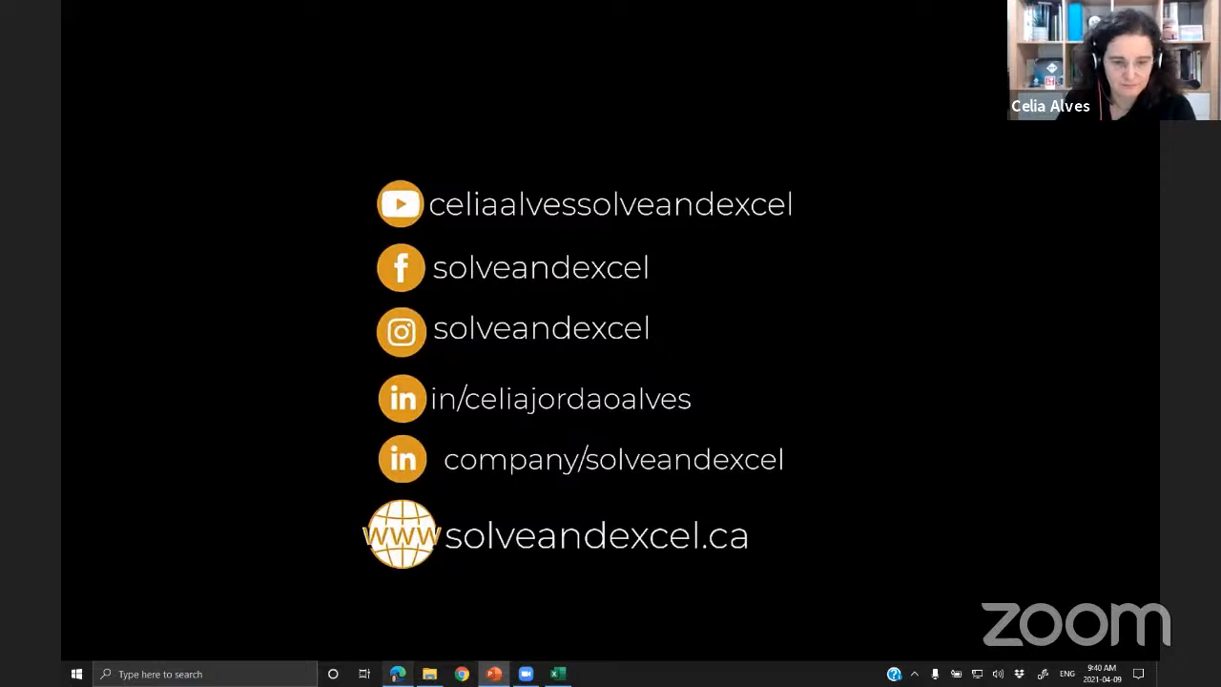
pyautogui.click(397, 673)
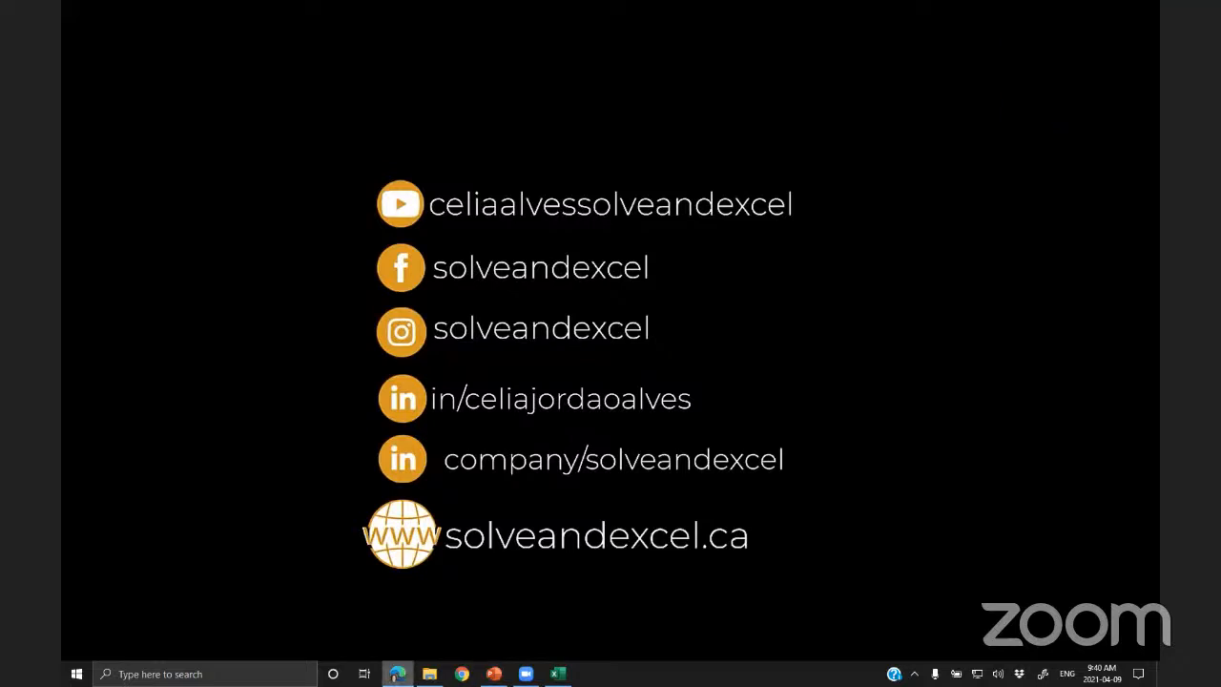
pyautogui.click(398, 674)
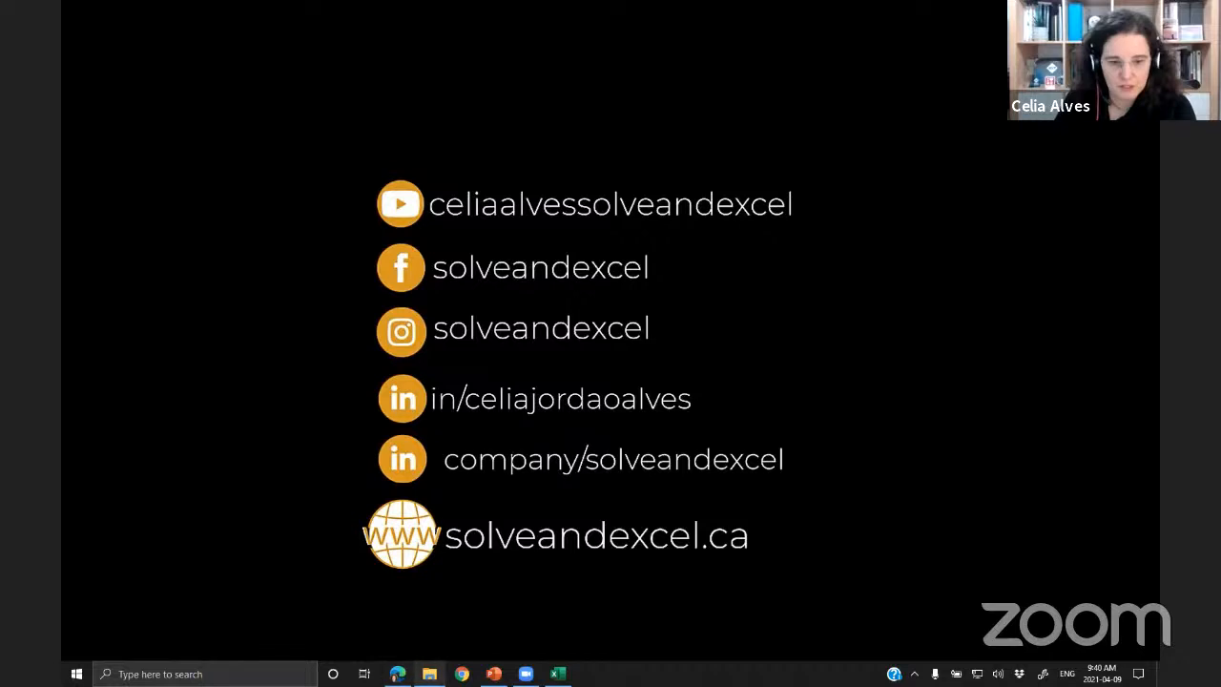
pyautogui.click(429, 674)
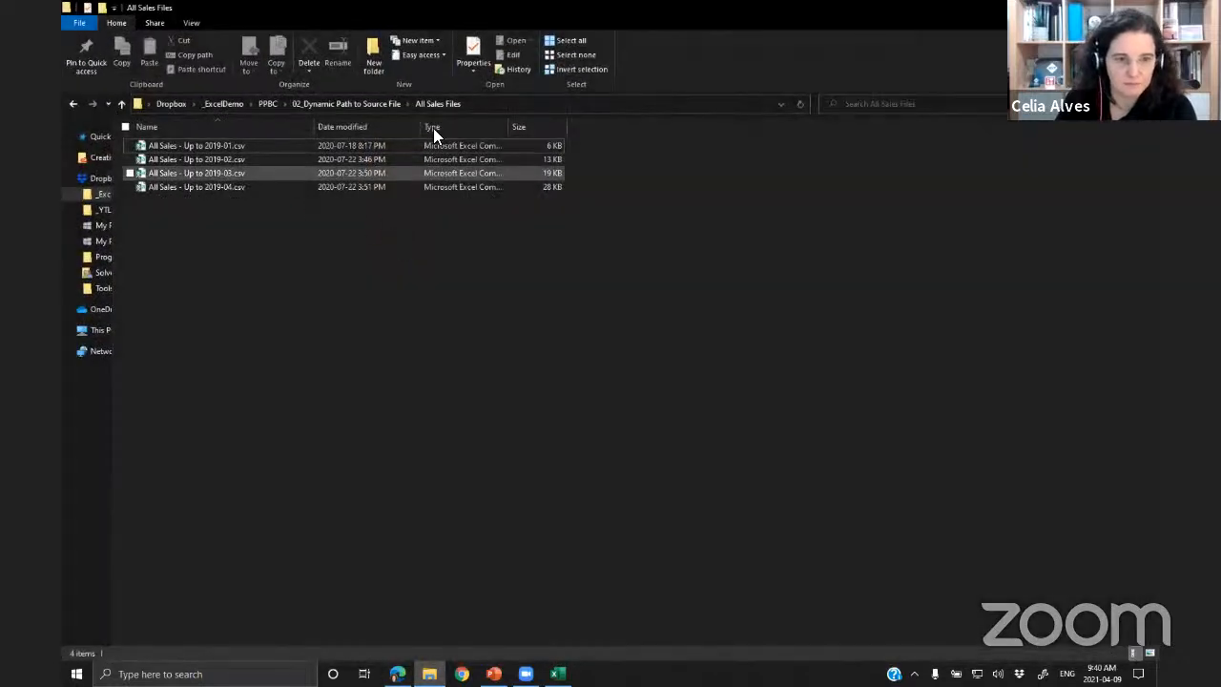
pyautogui.click(368, 103)
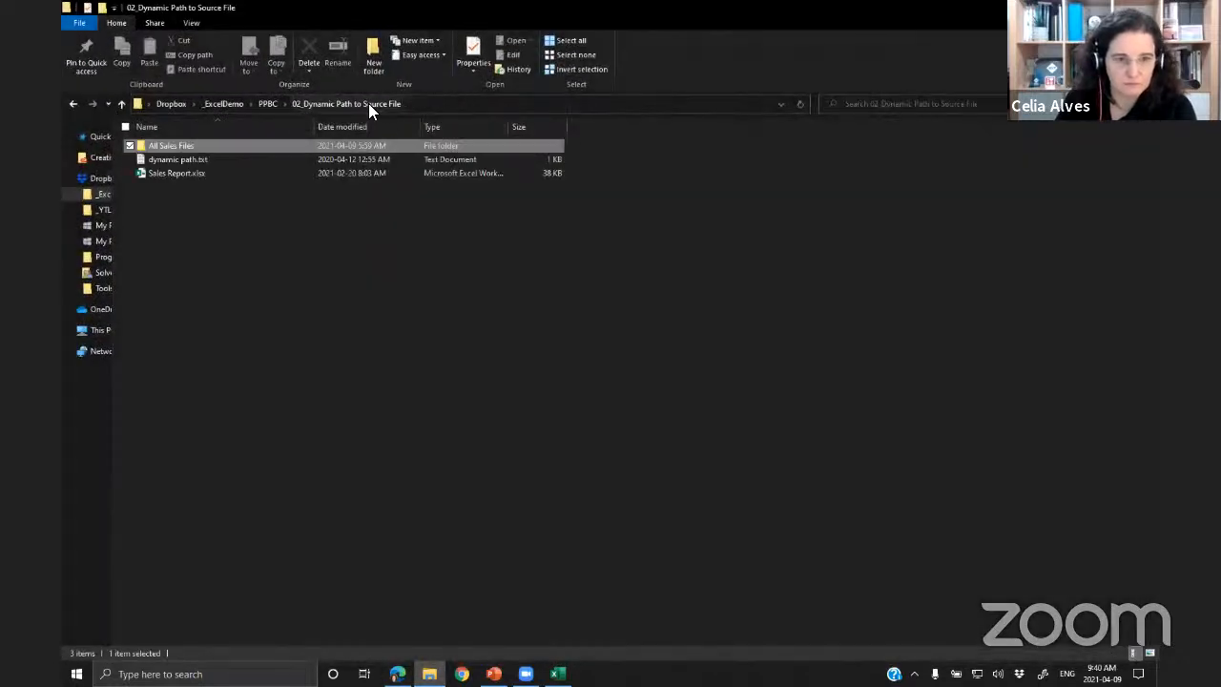
pyautogui.click(267, 101)
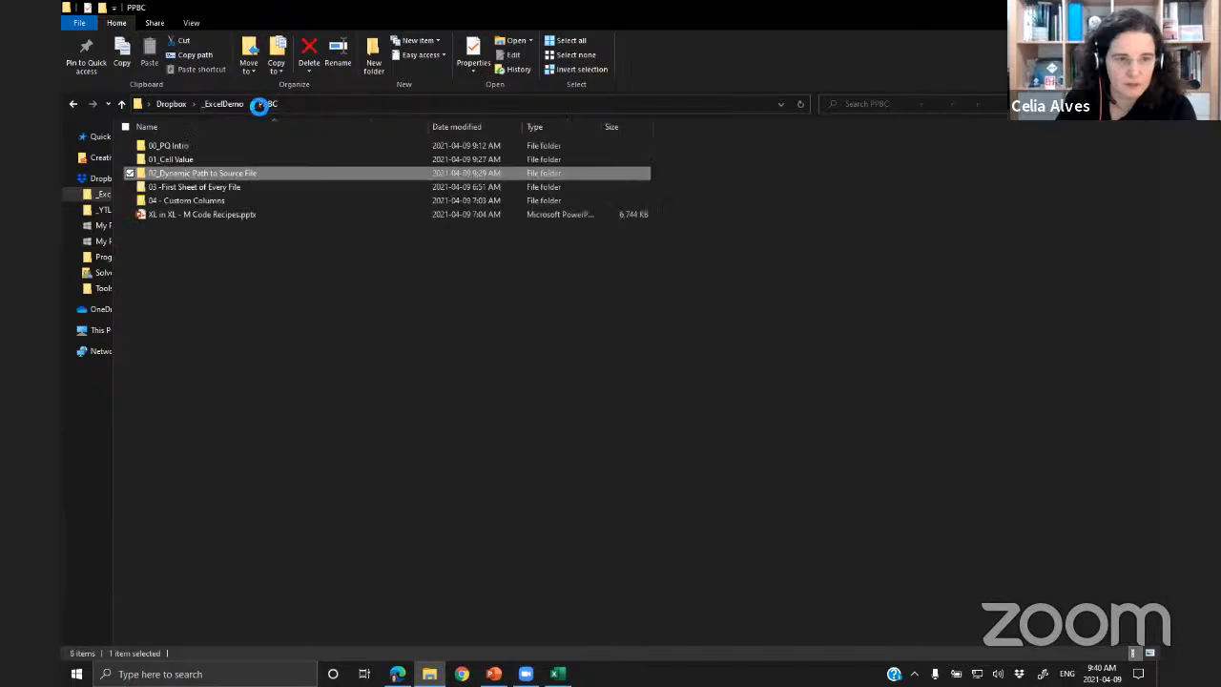
pyautogui.click(200, 159)
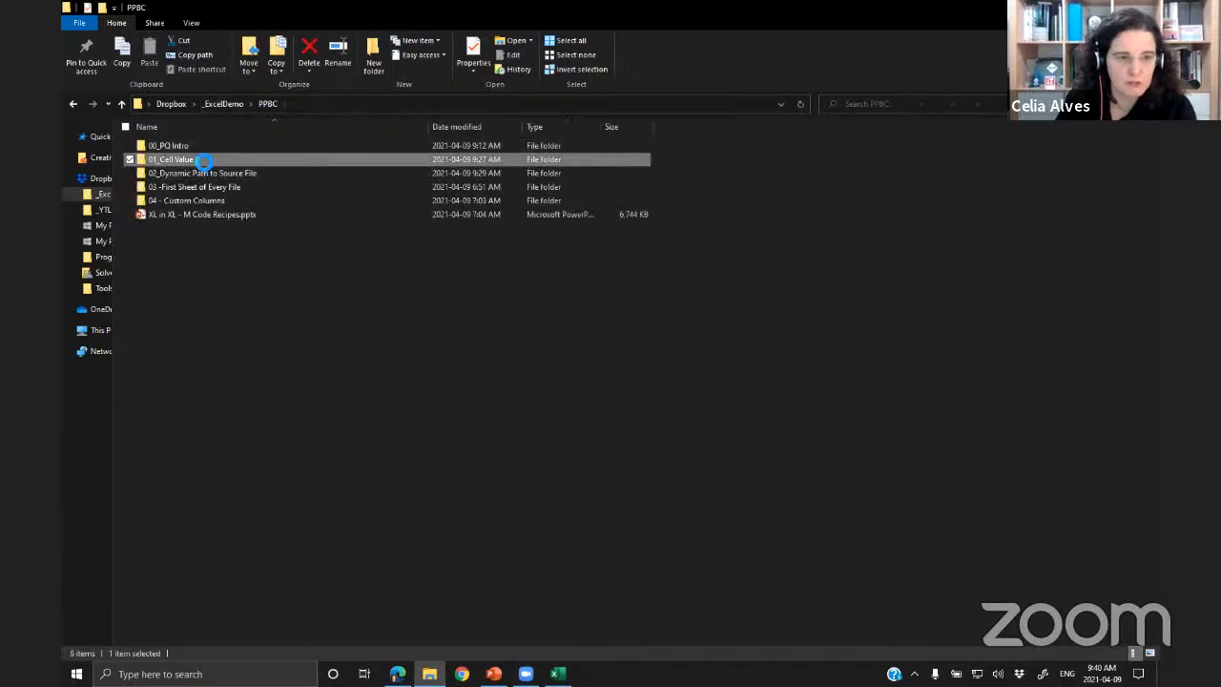
pyautogui.click(558, 674)
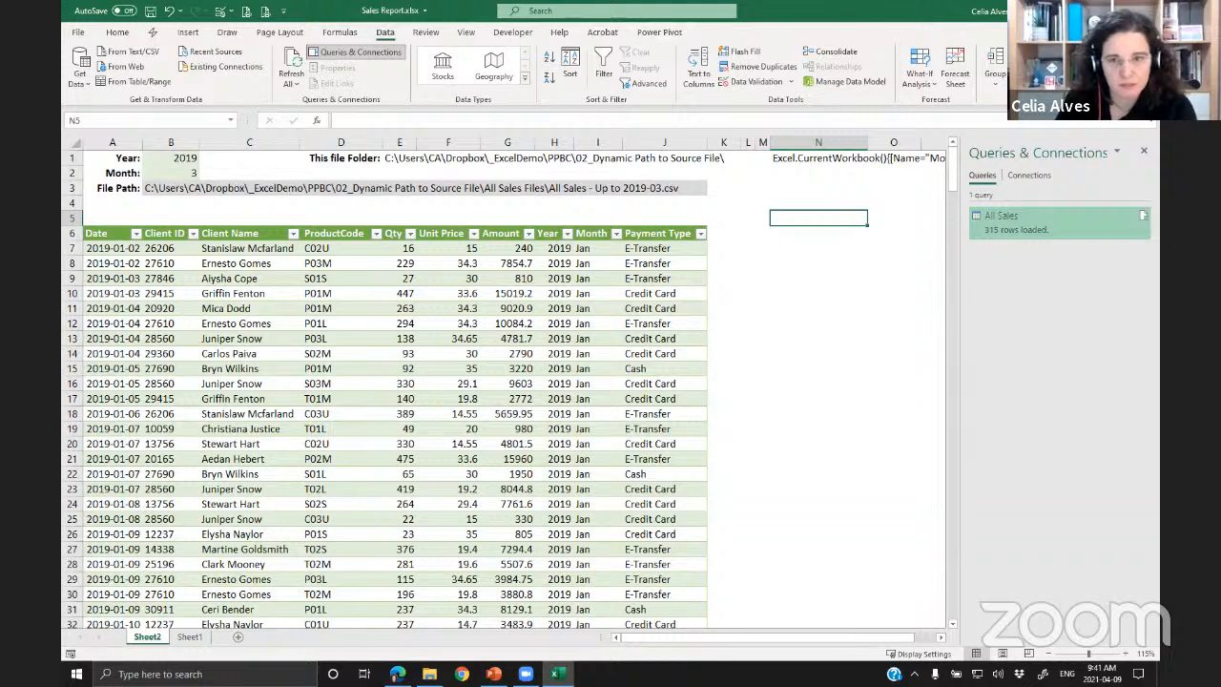
pyautogui.click(1083, 10)
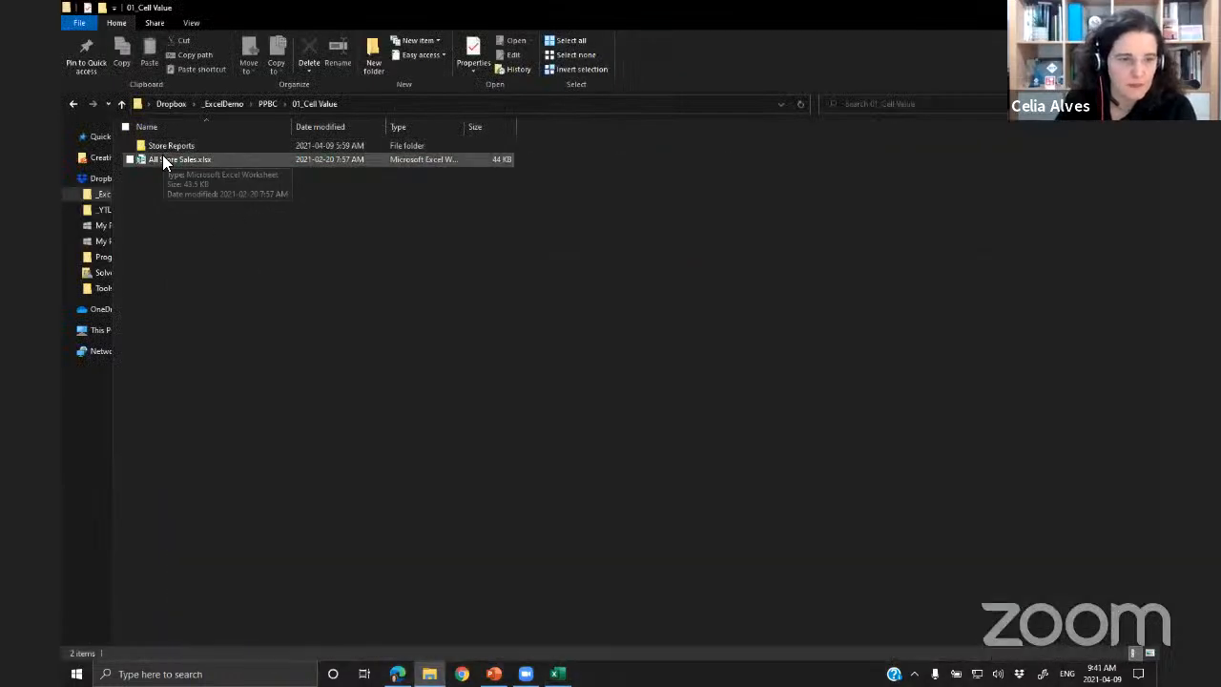
pyautogui.doubleClick(164, 160)
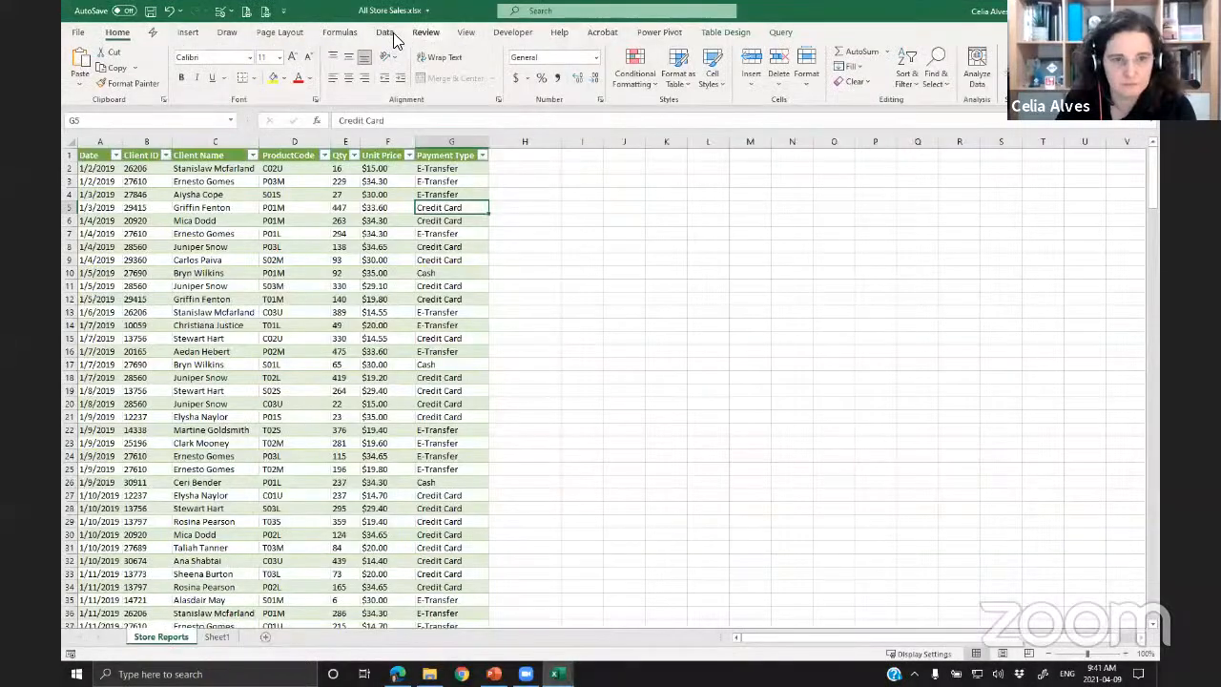
# - Show the queries and connections of the All Store Sales workbook and enlarge the sheet view
pyautogui.click(384, 32)
pyautogui.click(351, 55)
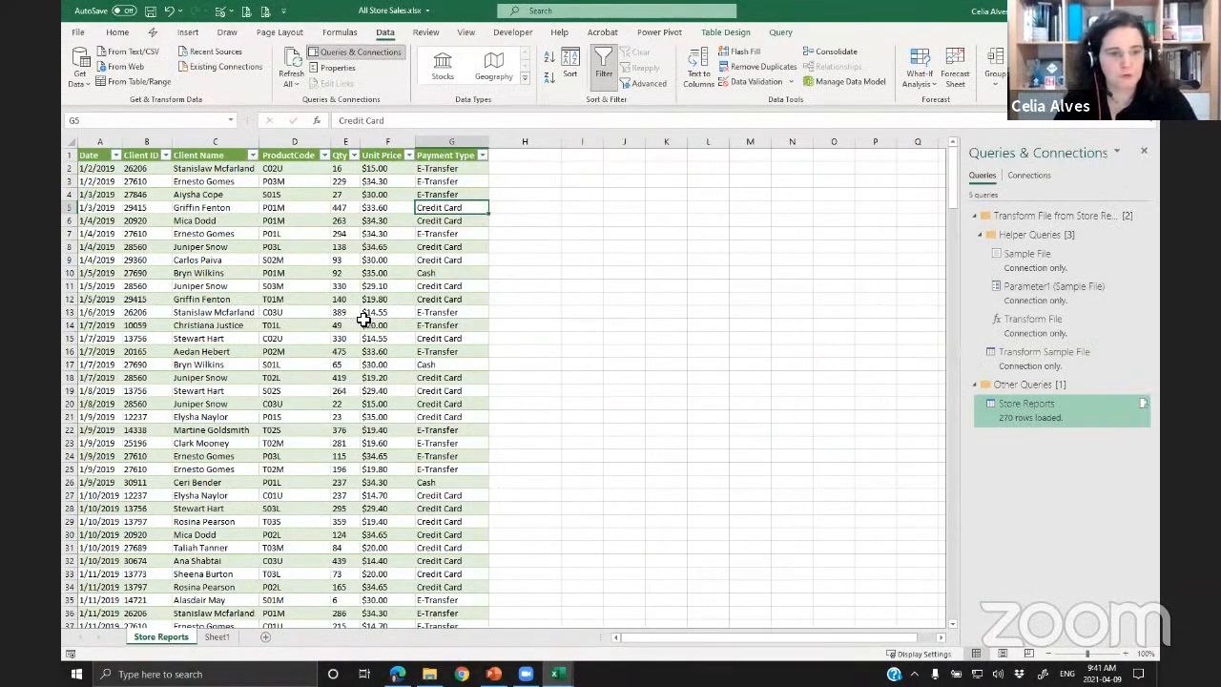
pyautogui.scroll(1, 643, 347)
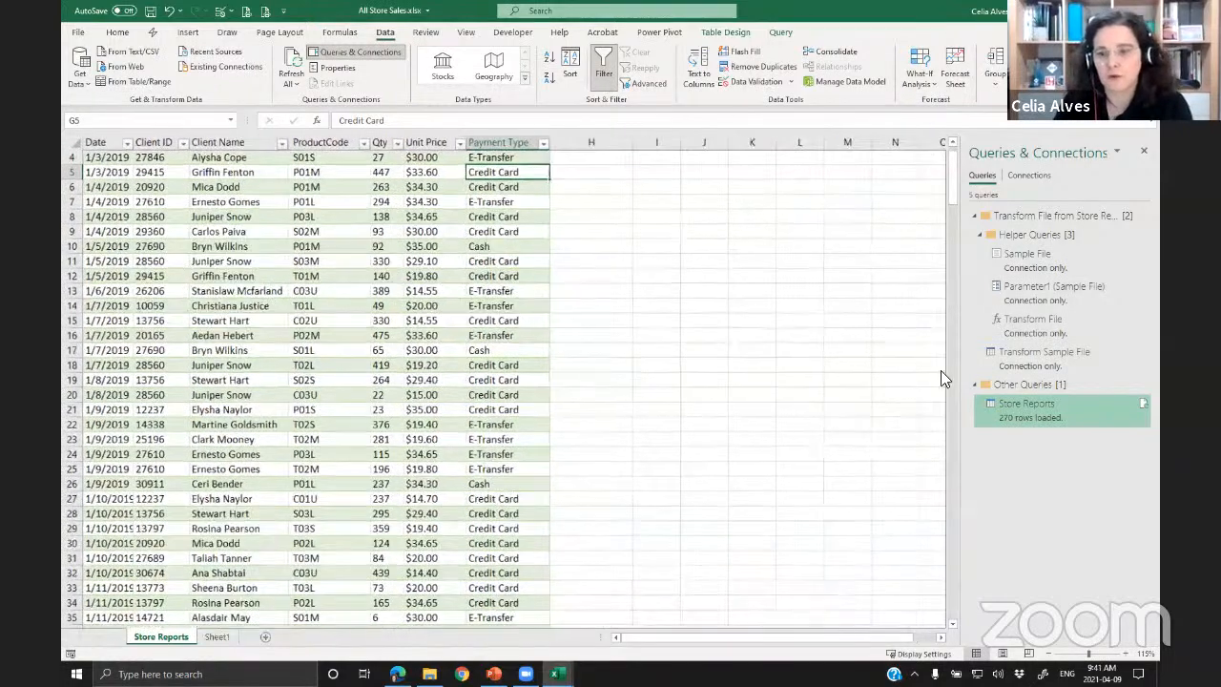
pyautogui.moveTo(1027, 410)
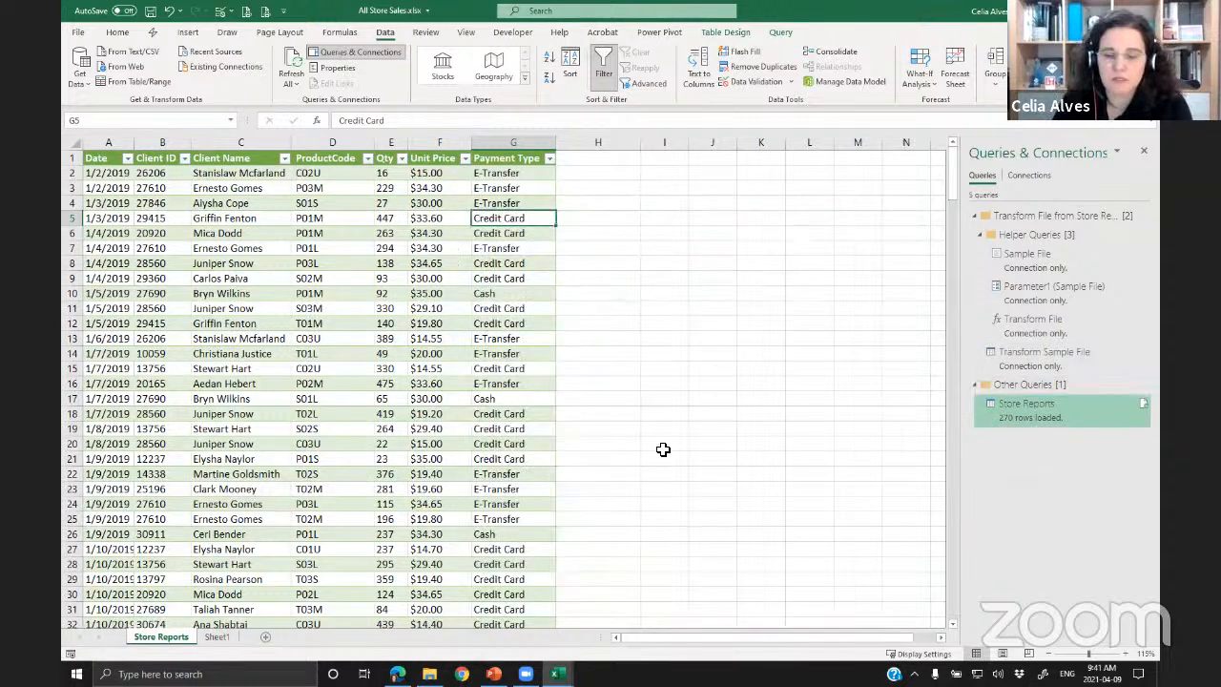
# - Switch to File Explorer, open the Store Reports folder inside 01_Cell Value, and copy its full folder path
pyautogui.click(429, 673)
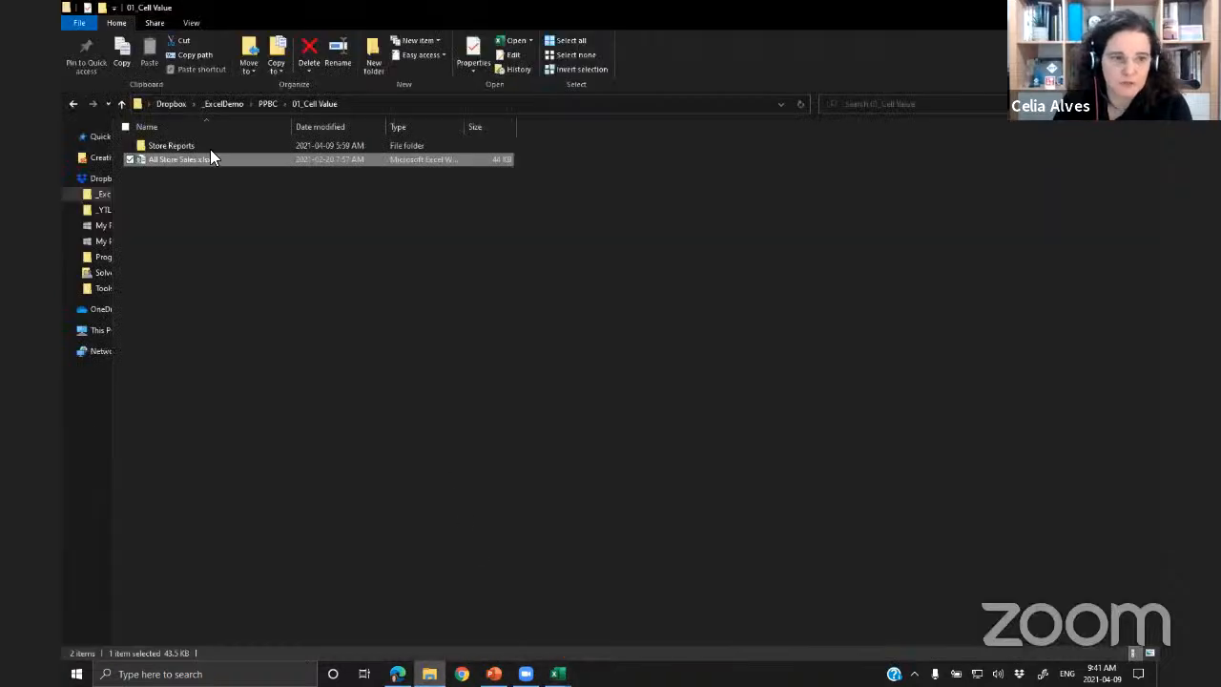
pyautogui.doubleClick(200, 147)
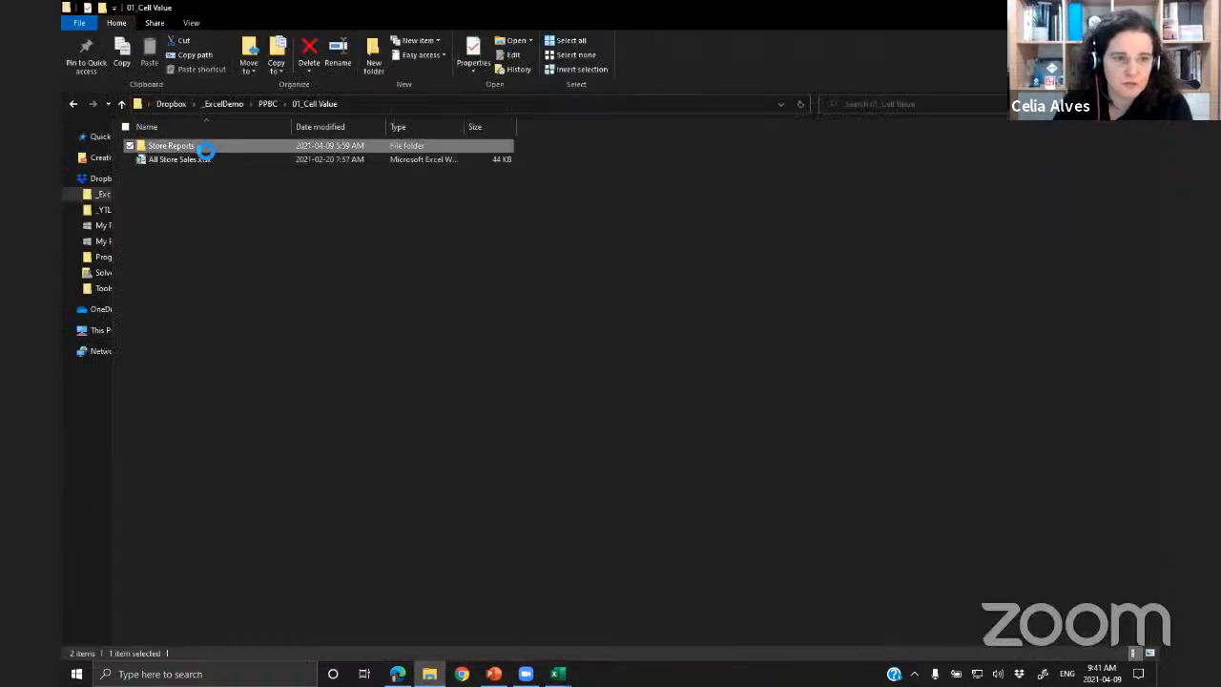
pyautogui.click(172, 173)
pyautogui.click(166, 146)
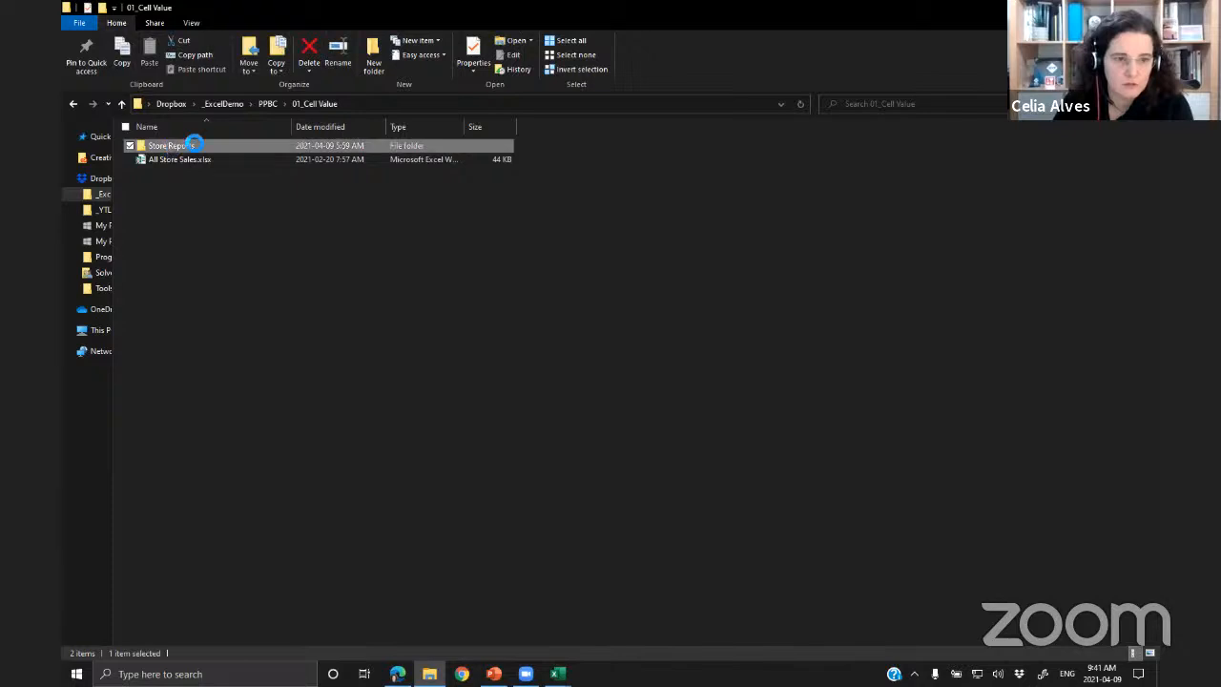
pyautogui.click(453, 105)
pyautogui.hotkey('ctrl', 'c')
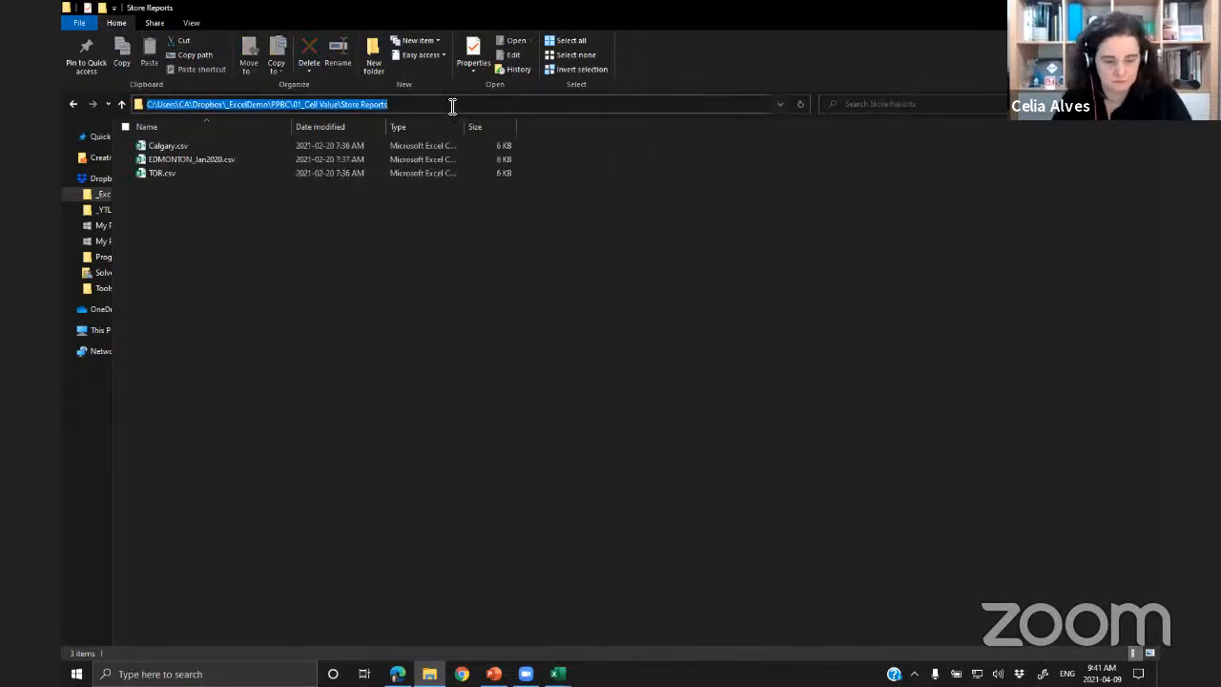
pyautogui.press('Escape')
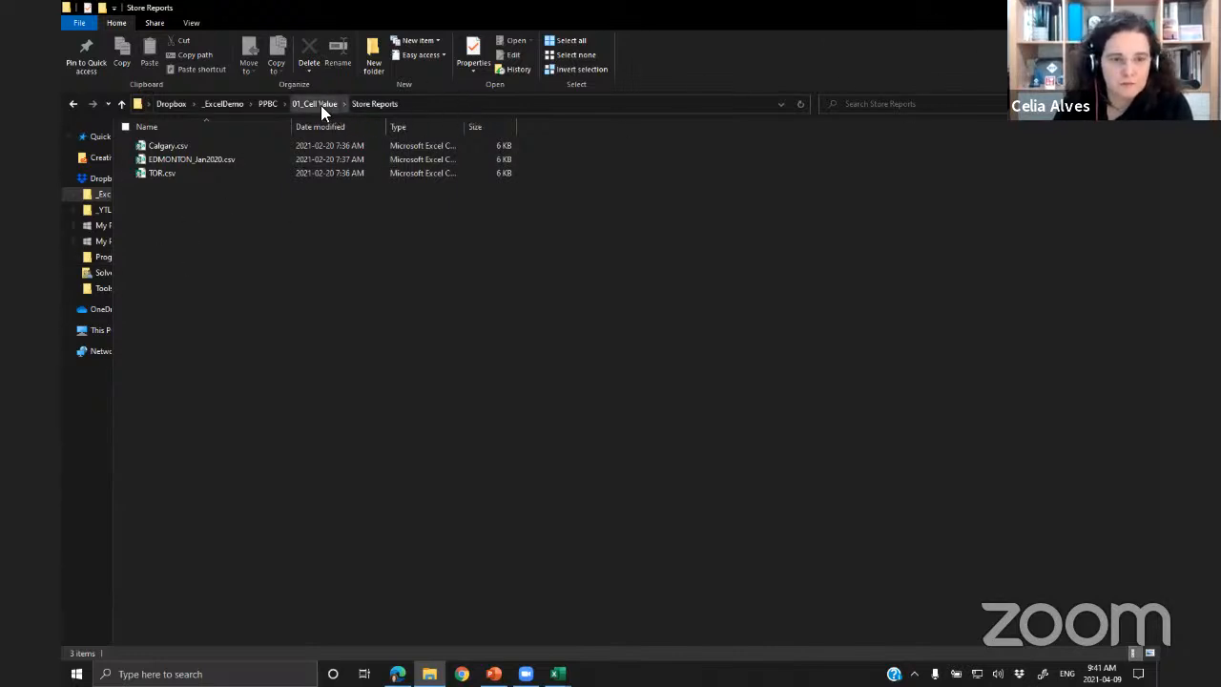
# - Return to the All Store Sales workbook in Excel and paste the Store Reports folder path into cell I1 of the Store Reports sheet
pyautogui.click(557, 674)
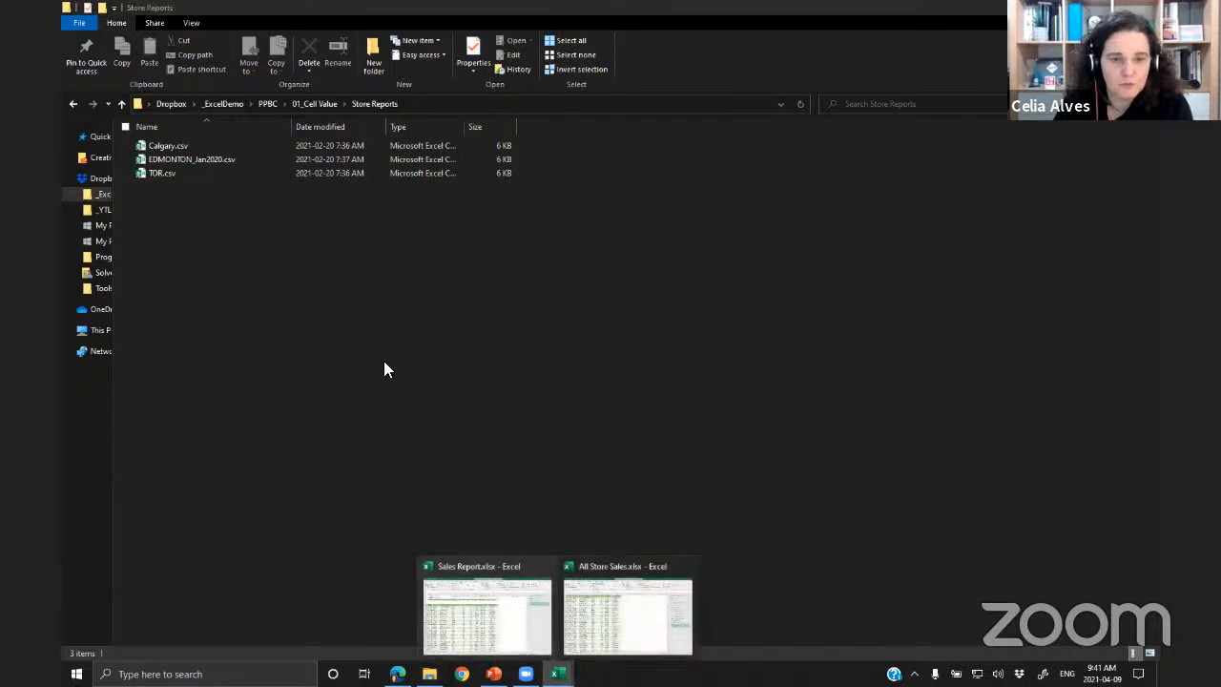
pyautogui.click(621, 649)
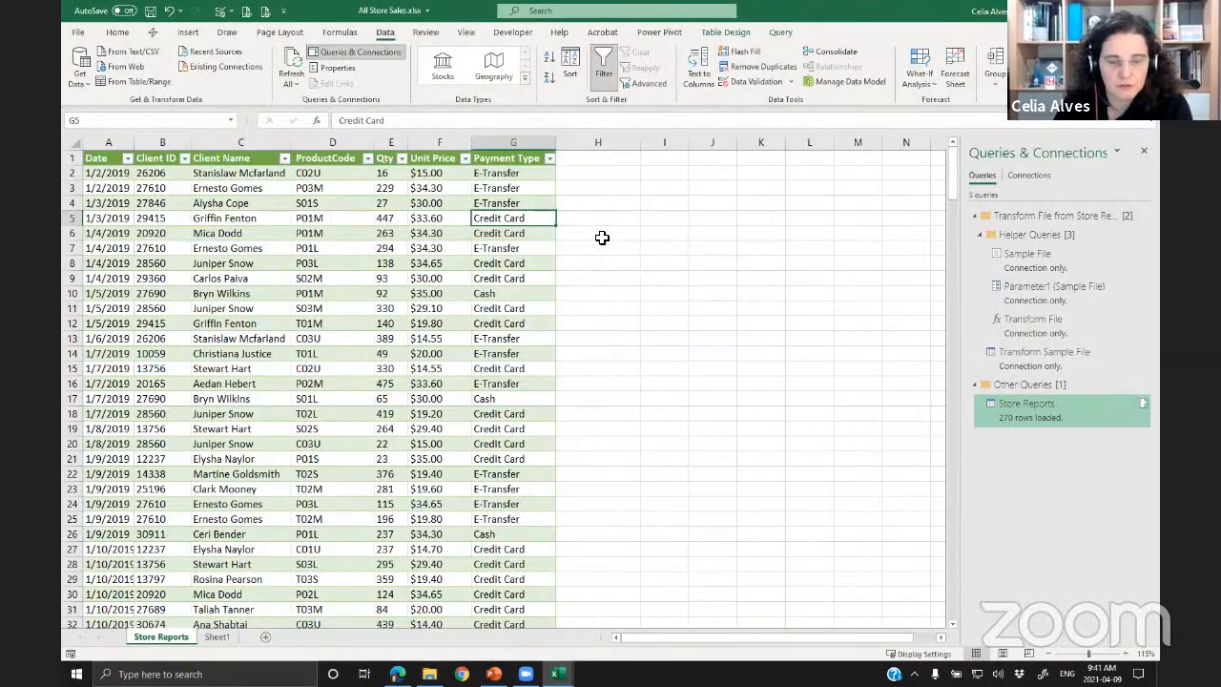
pyautogui.click(655, 162)
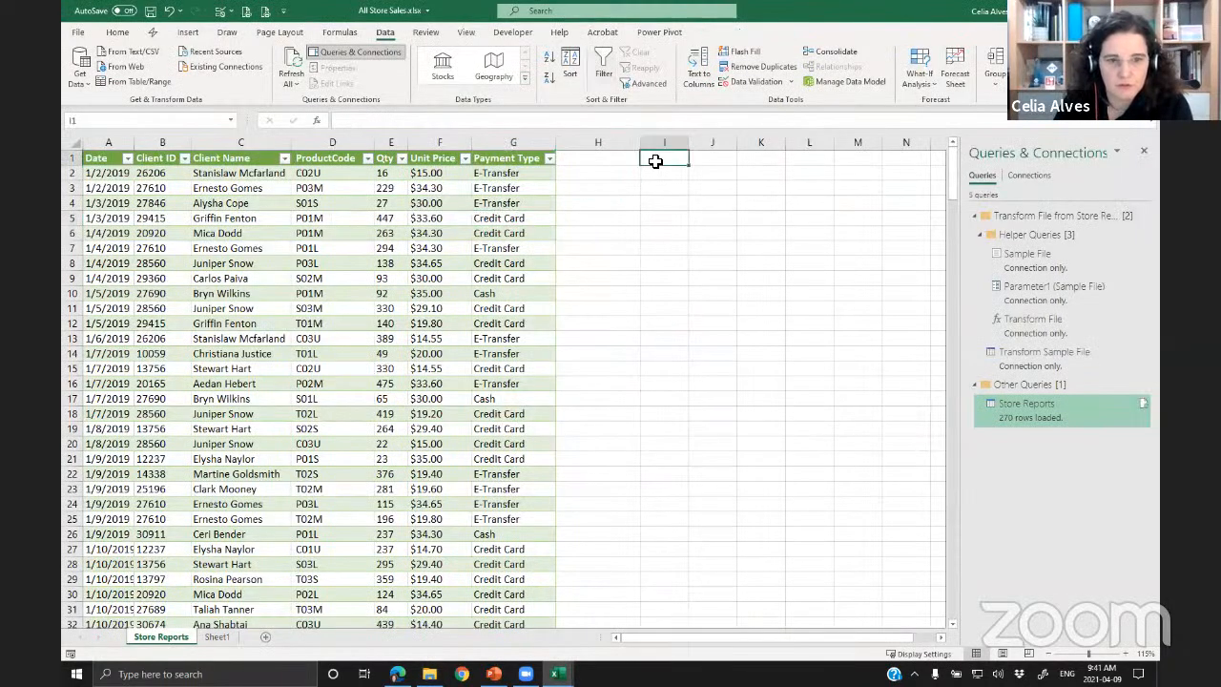
pyautogui.click(421, 124)
pyautogui.hotkey('ctrl', 'v')
pyautogui.press('Return')
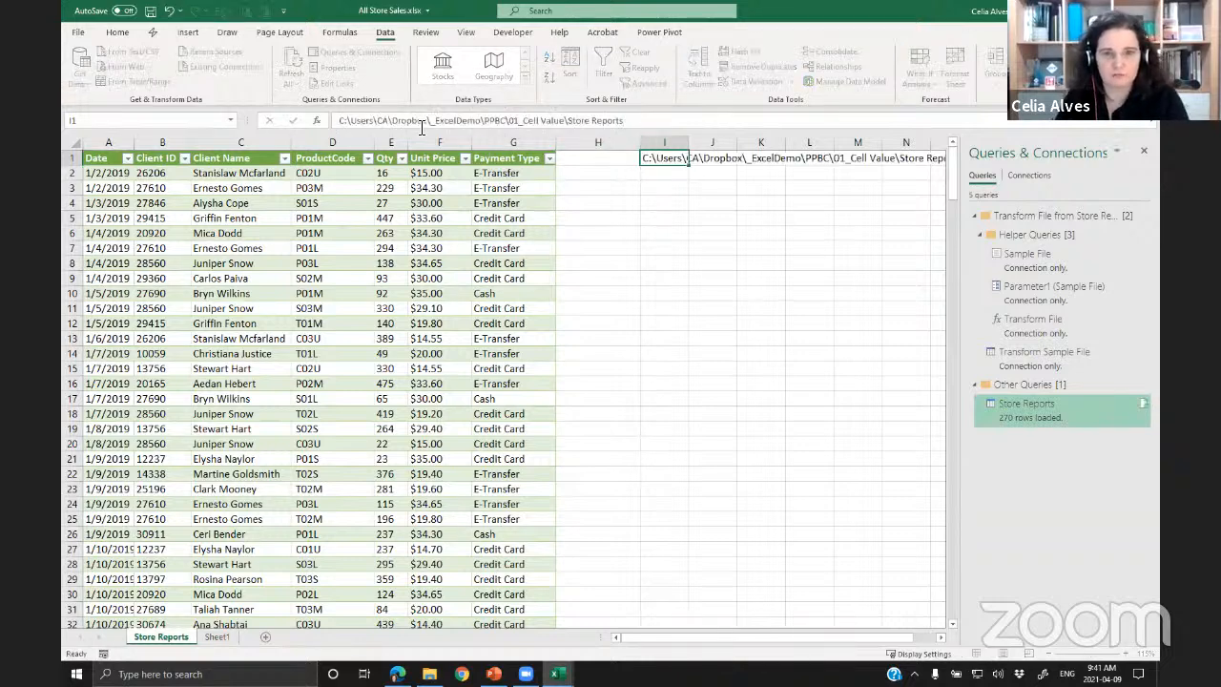
# - Widen column I of the Store Reports sheet, narrow column H beside it, and select cell I1
pyautogui.moveTo(689, 141); pyautogui.dragTo(725, 141)
pyautogui.moveTo(637, 147); pyautogui.dragTo(592, 149)
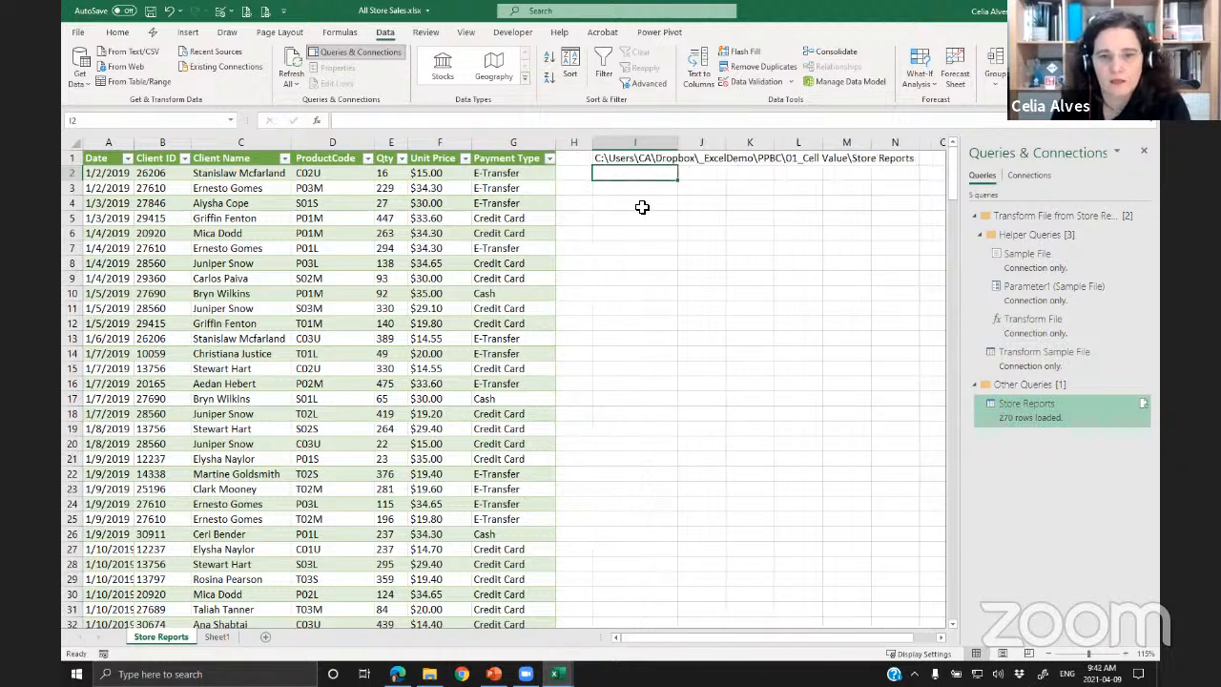
pyautogui.click(635, 158)
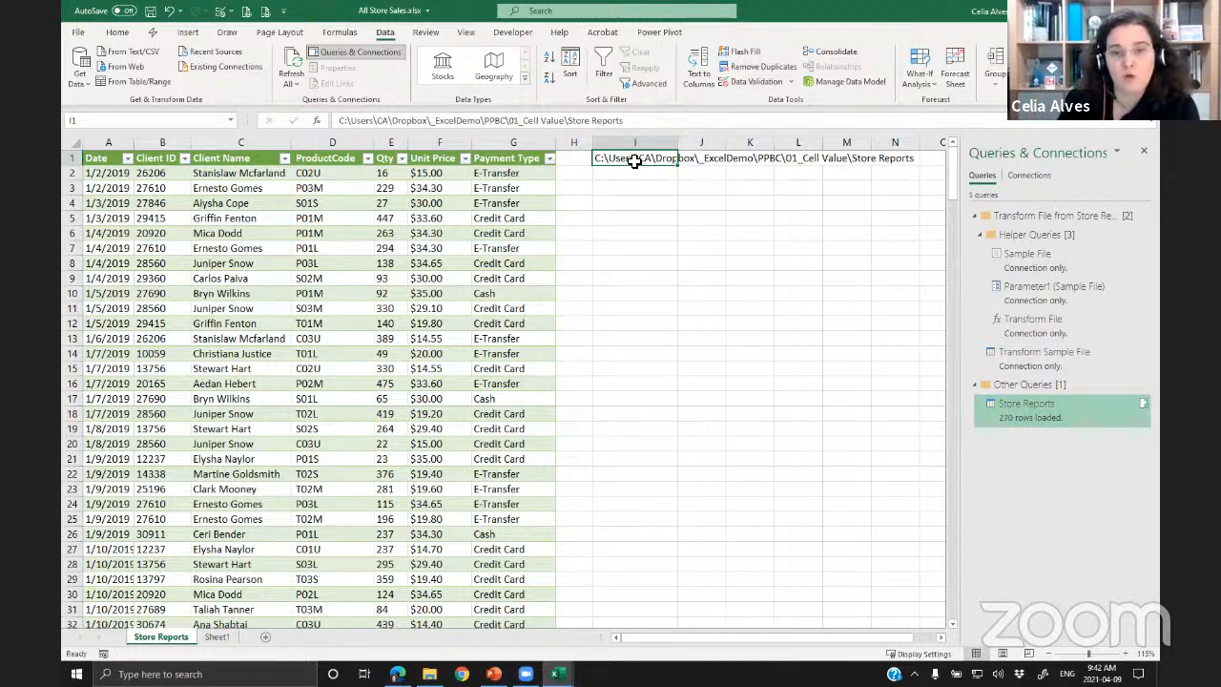
pyautogui.click(634, 188)
pyautogui.click(623, 159)
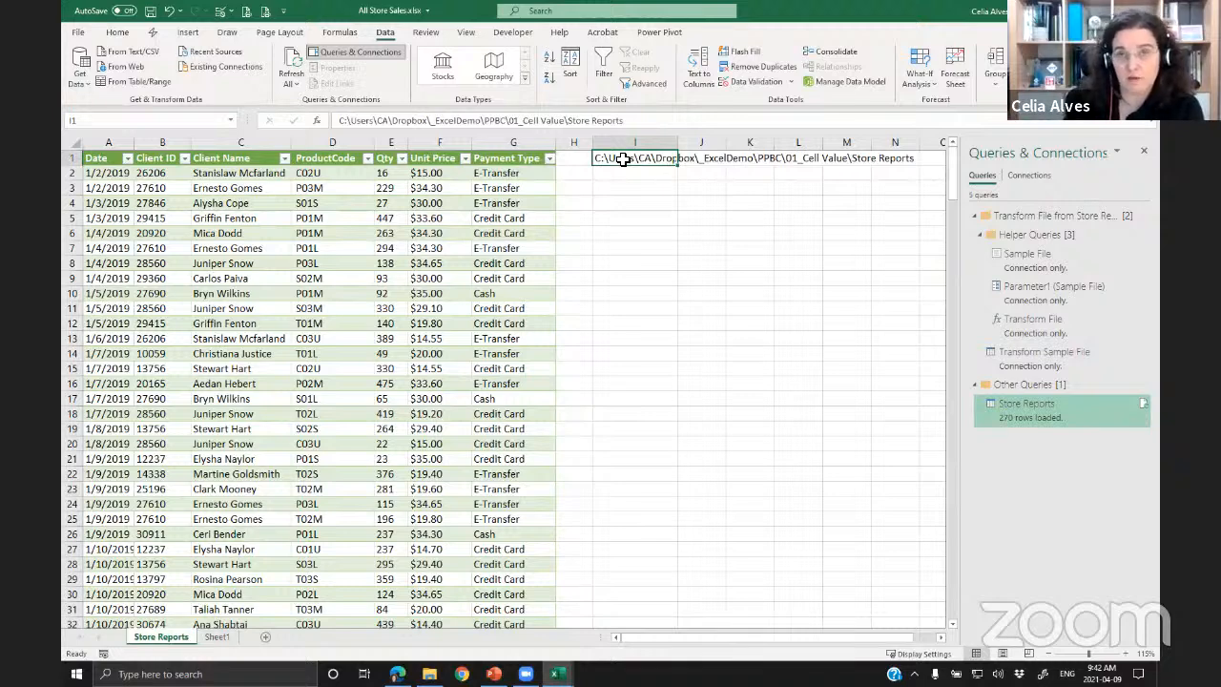
pyautogui.click(626, 120)
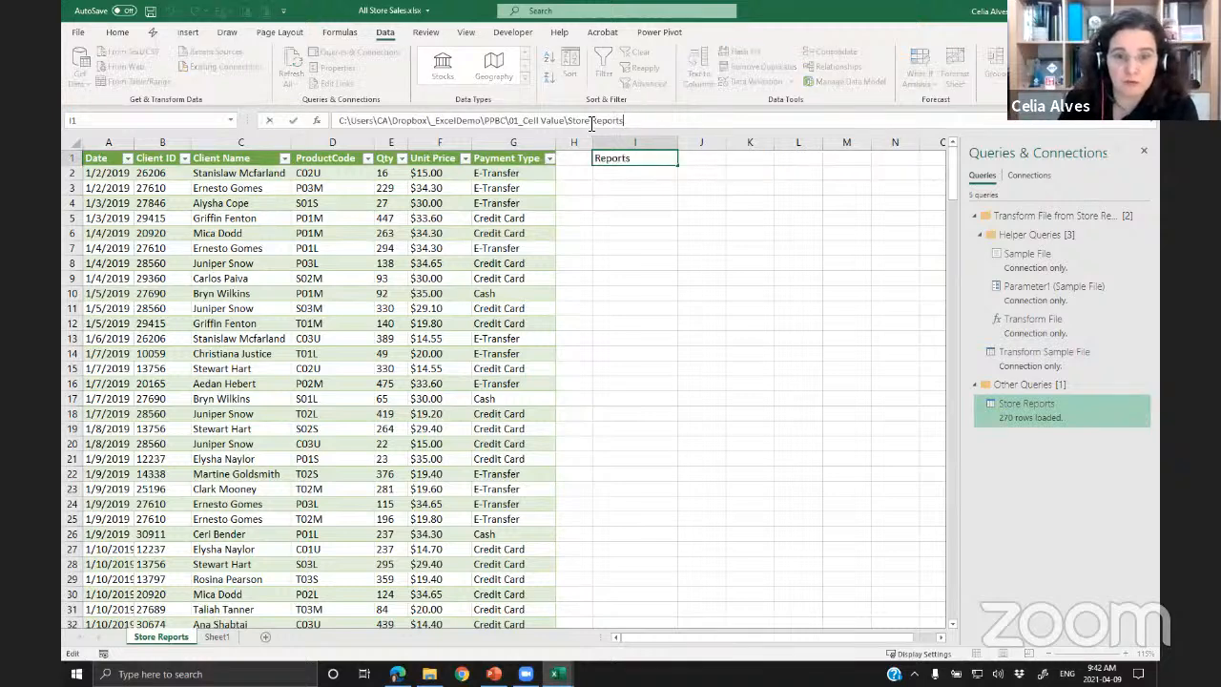
pyautogui.moveTo(568, 120); pyautogui.dragTo(641, 125)
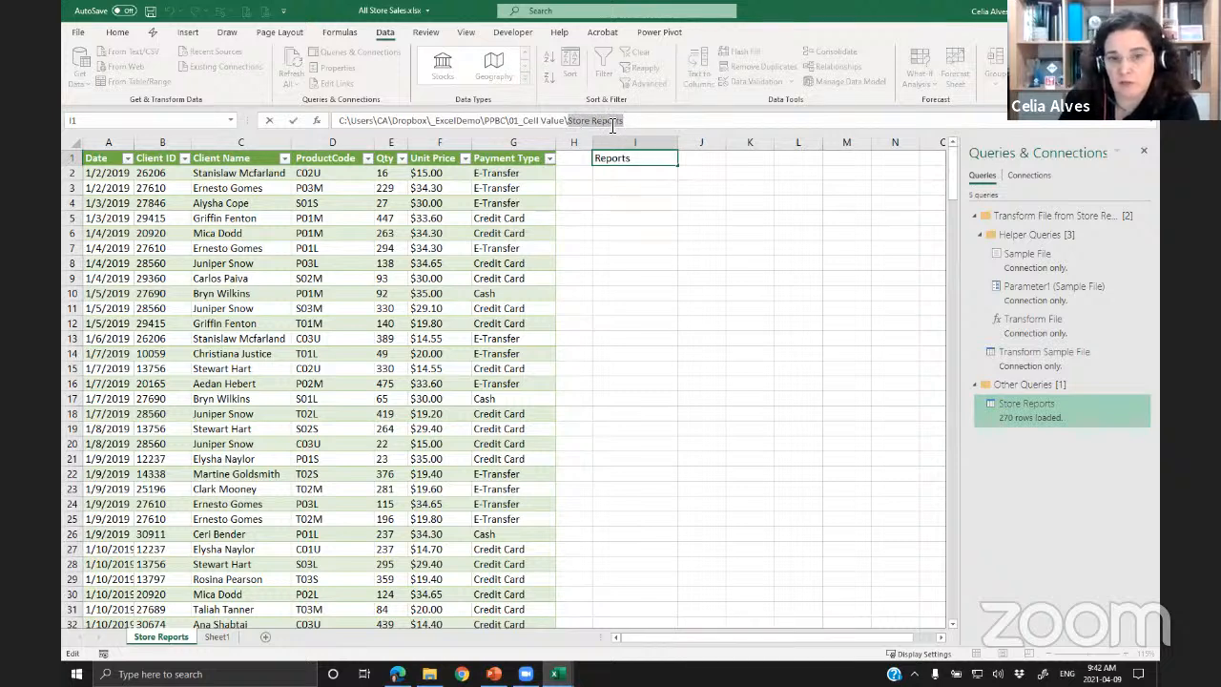
# - Name cell I1, which holds the Store Reports folder path, FolderPath
pyautogui.click(623, 160)
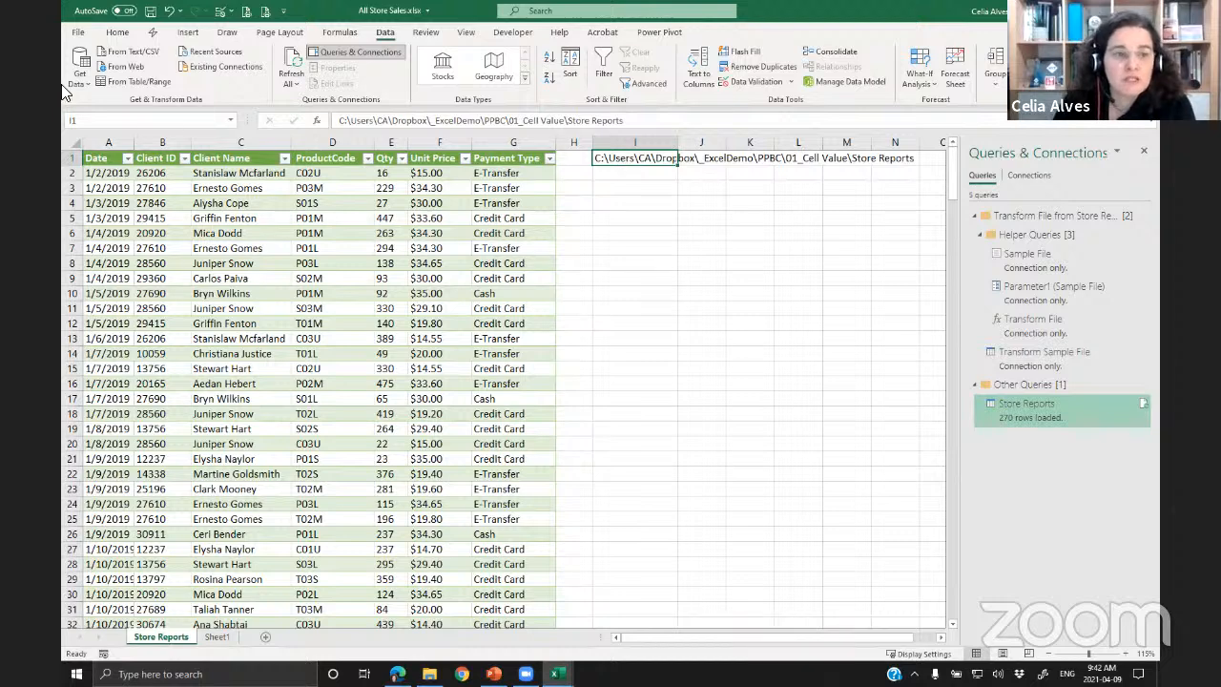
pyautogui.click(93, 124)
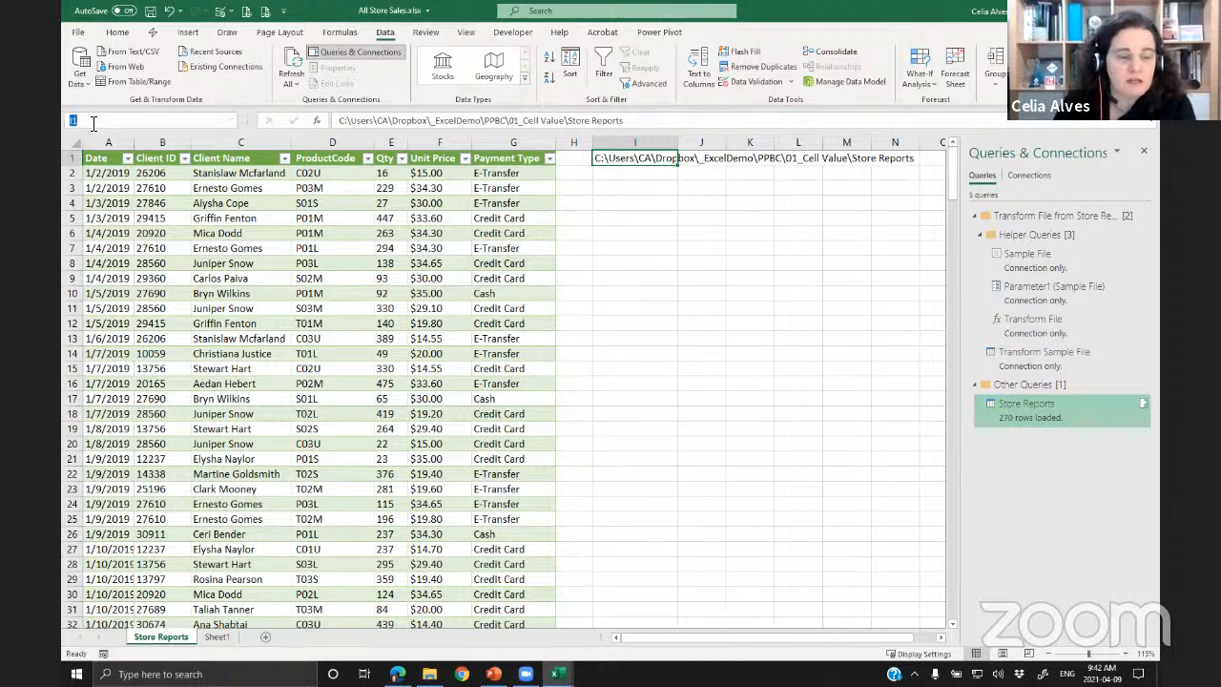
pyautogui.write('FolderPath')
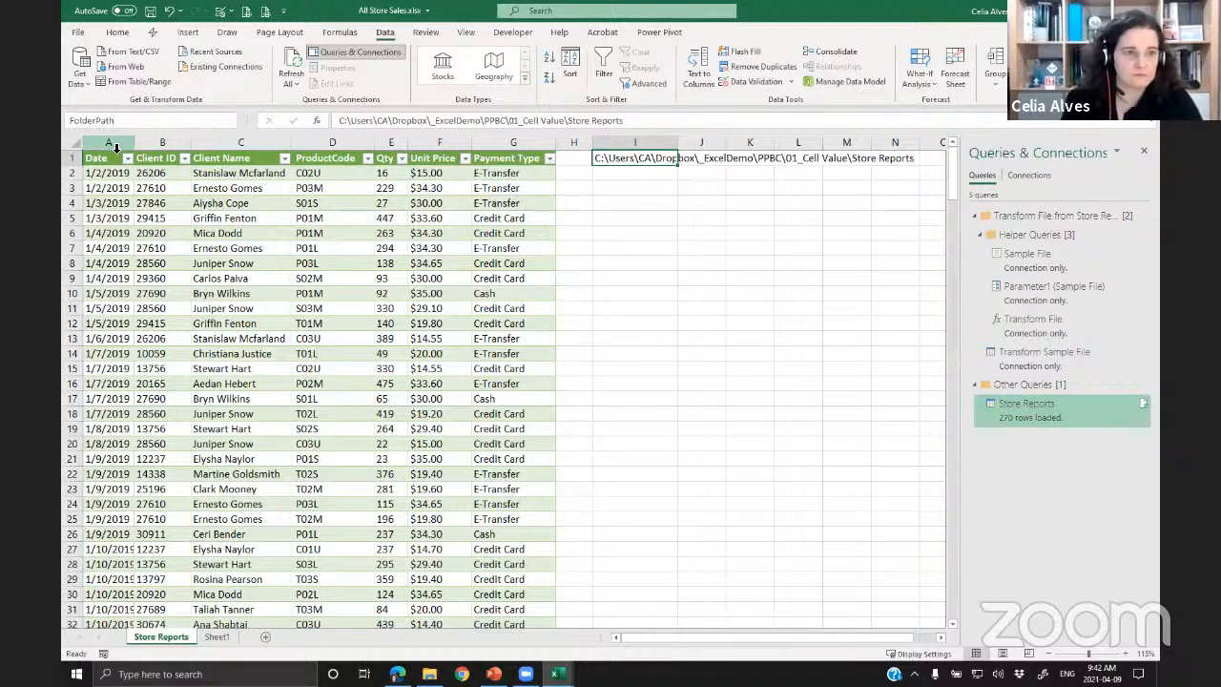
pyautogui.press('Return')
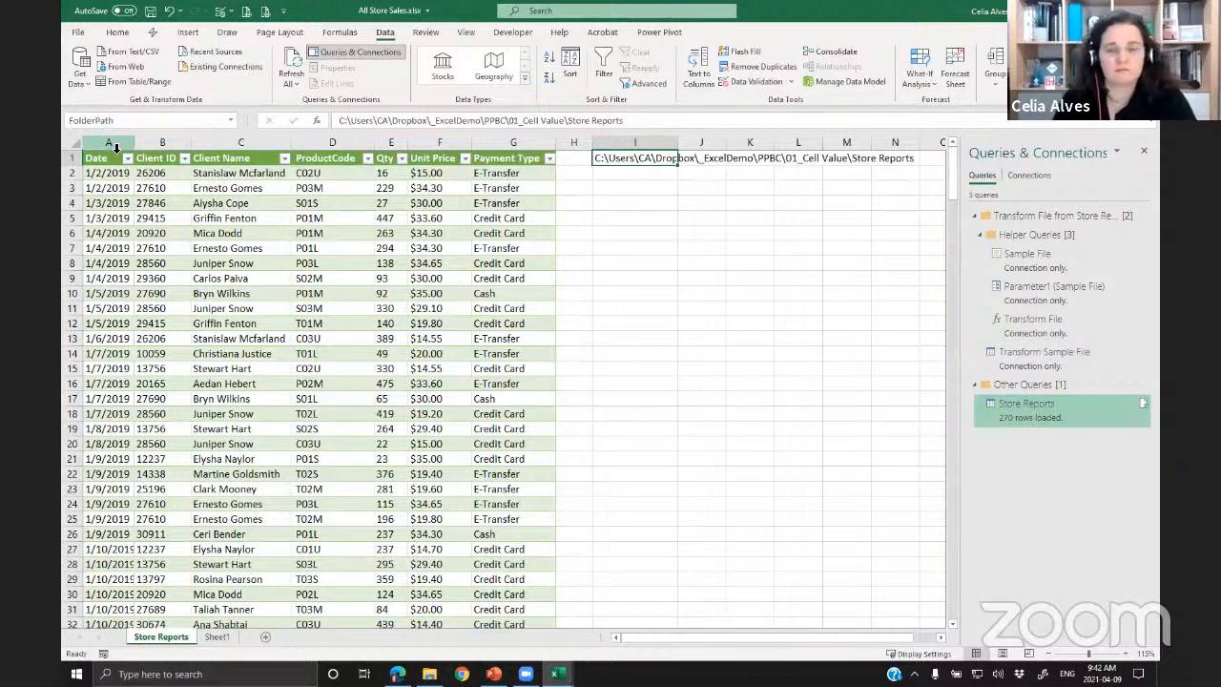
# - Highlight the FolderPath cell with a yellow fill
pyautogui.click(118, 32)
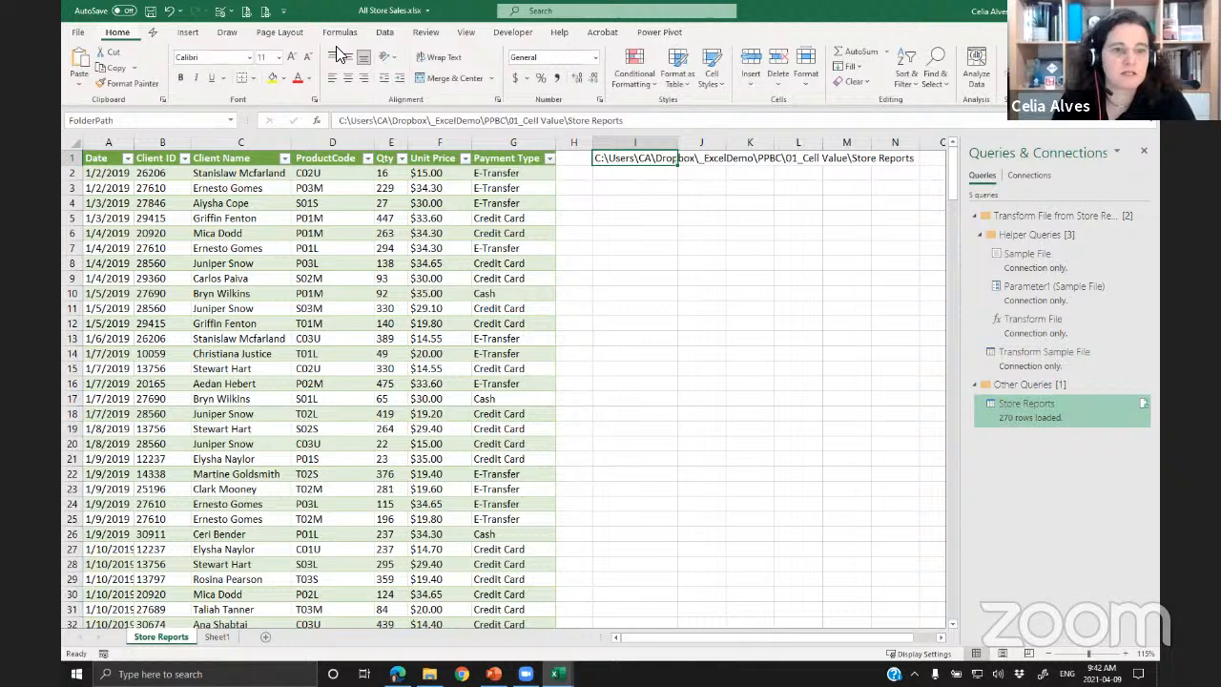
pyautogui.click(274, 78)
pyautogui.click(715, 223)
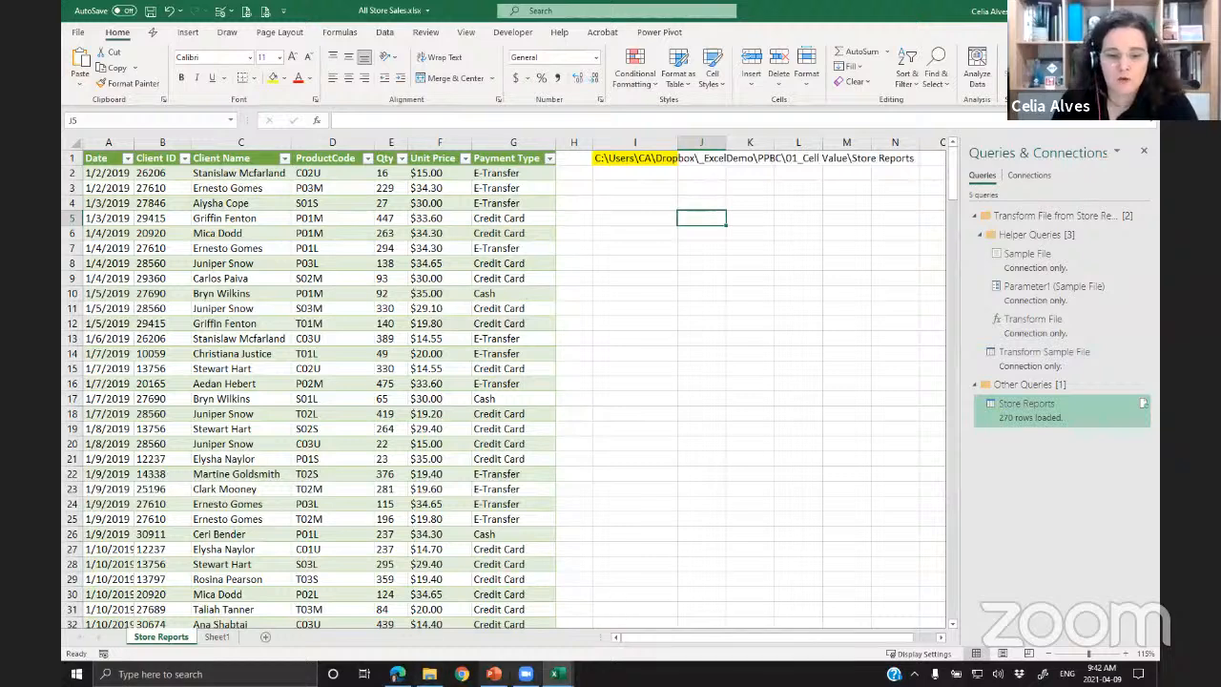
# - Switch to the Sales Report workbook and copy the Excel.CurrentWorkbook expression text from cell N1 of Sheet2
pyautogui.moveTo(557, 674)
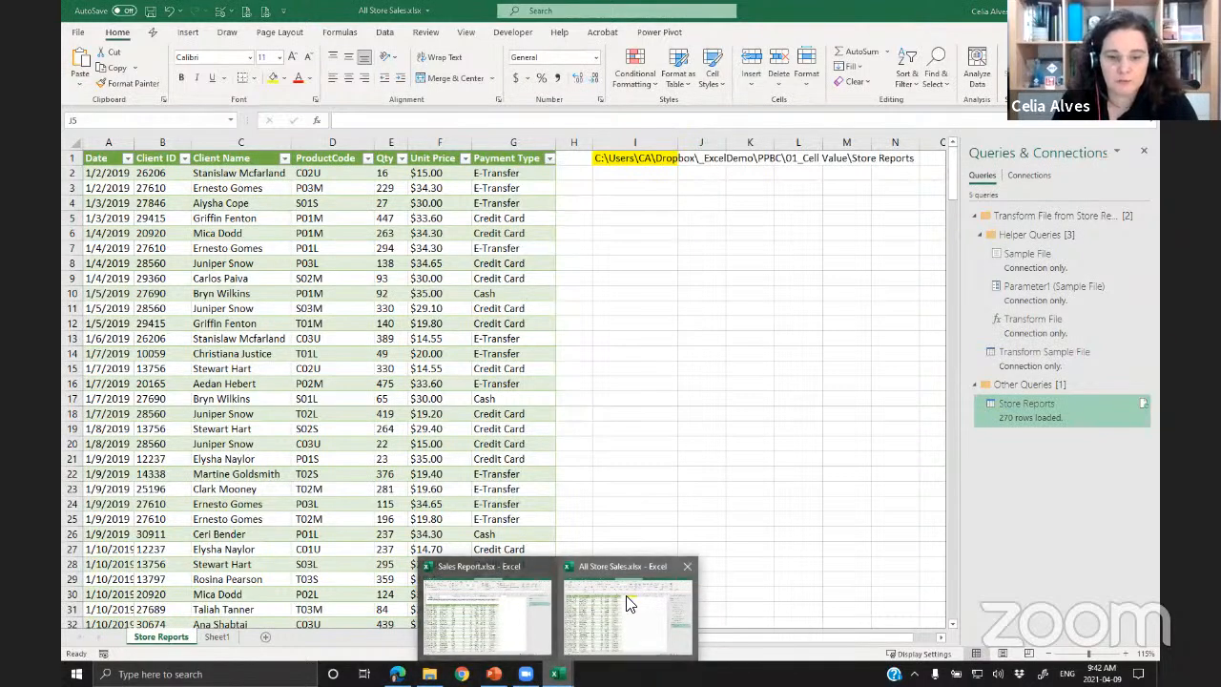
pyautogui.click(547, 603)
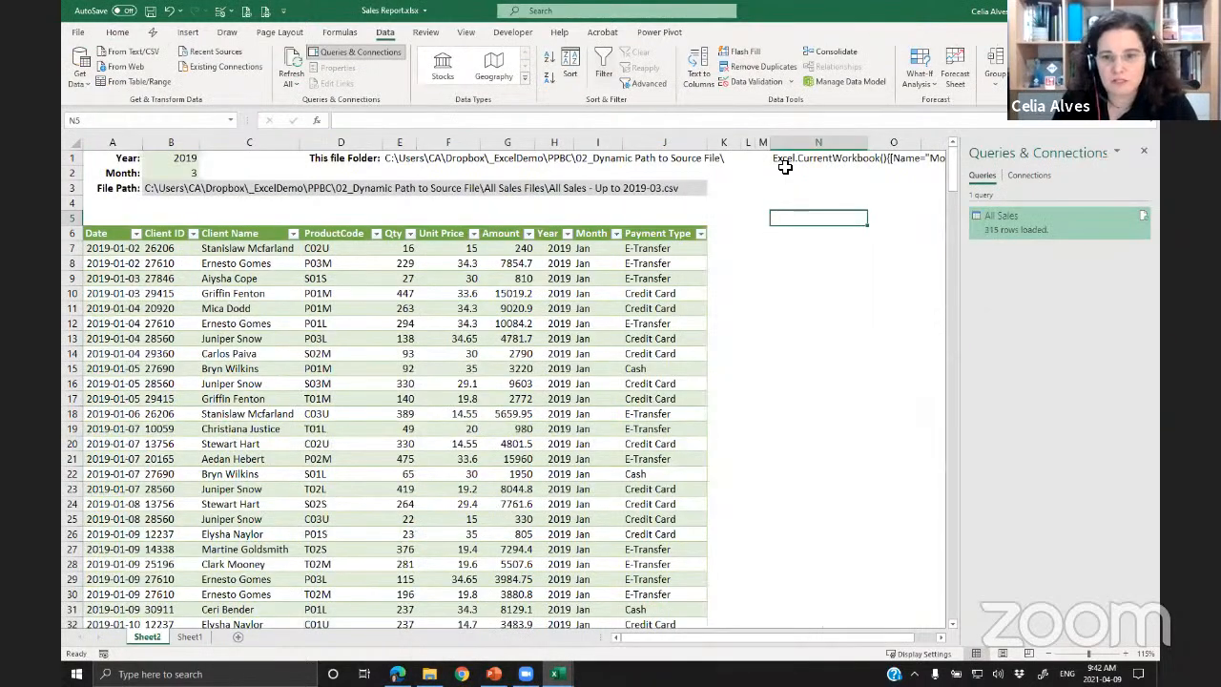
pyautogui.click(788, 158)
pyautogui.moveTo(674, 121); pyautogui.dragTo(134, 120)
pyautogui.hotkey('ctrl', 'c')
pyautogui.press('Escape')
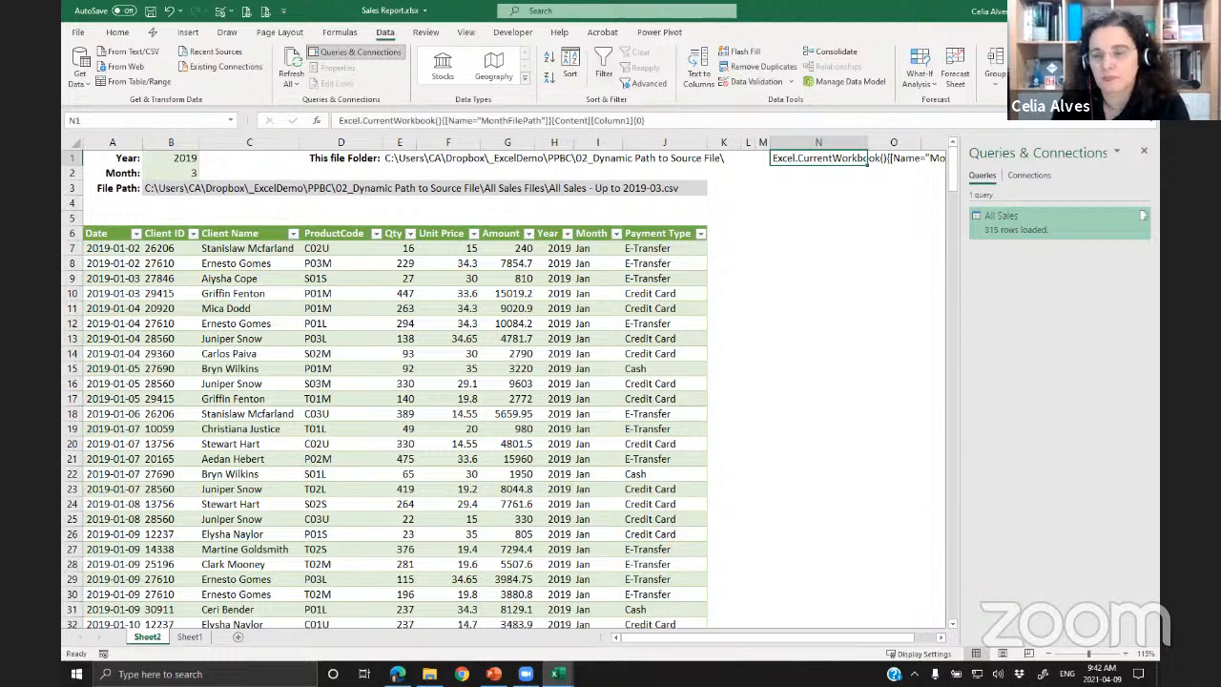
# - Return to the All Store Sales workbook, open the Store Reports query for editing, and inspect the folder path in its Source step
pyautogui.hotkey('alt', 'Tab')
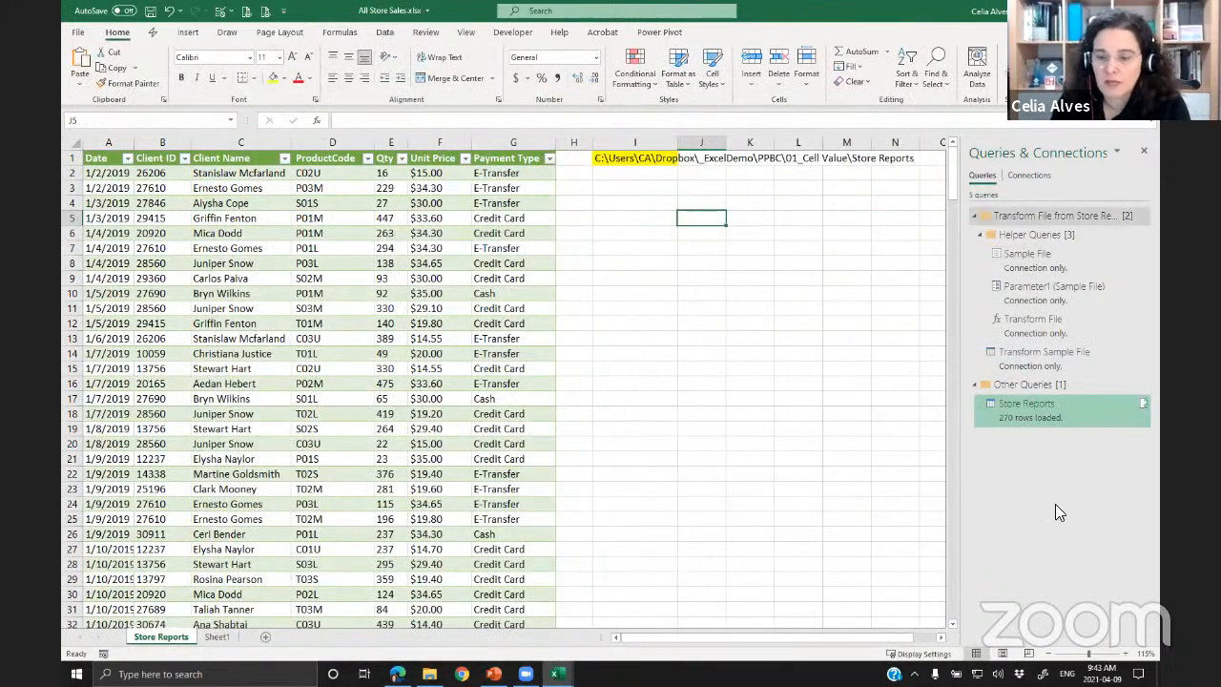
pyautogui.doubleClick(1008, 413)
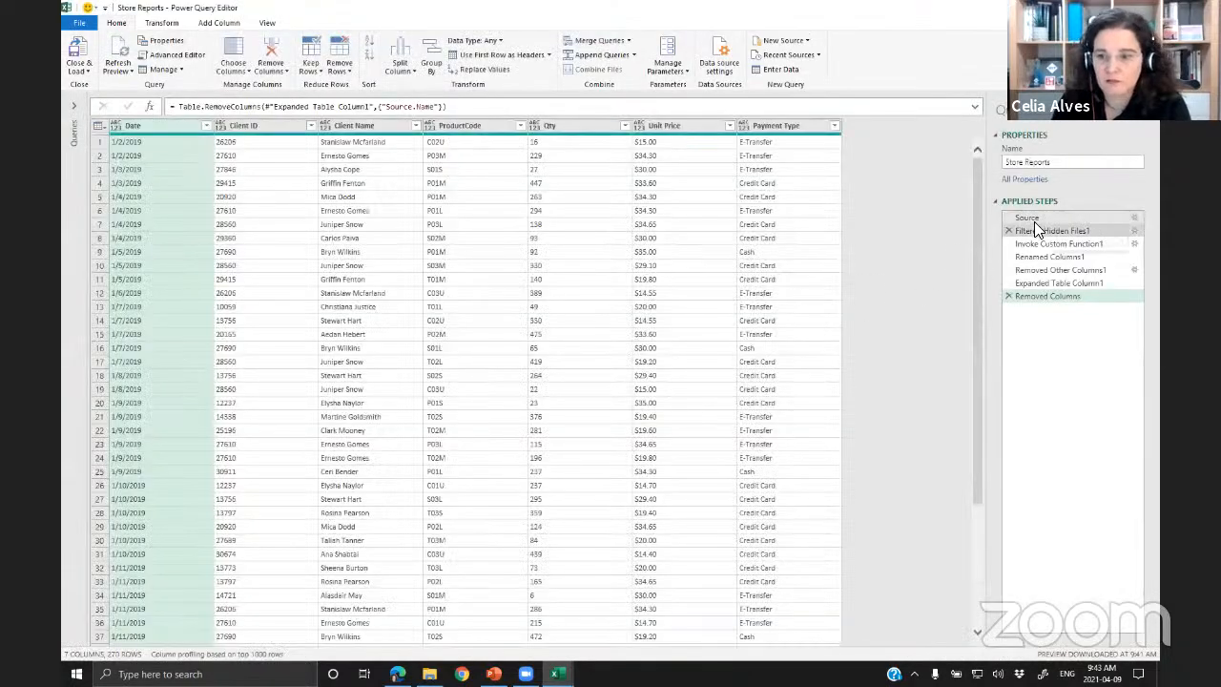
pyautogui.click(1030, 218)
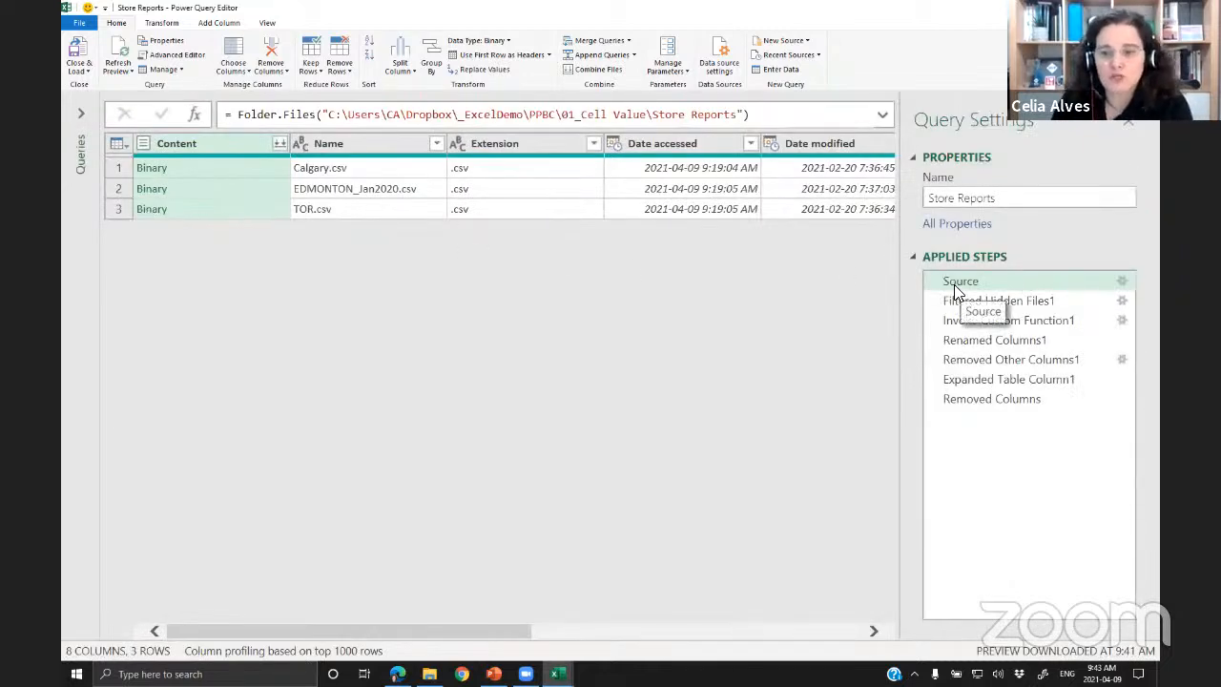
pyautogui.moveTo(325, 113); pyautogui.dragTo(746, 114)
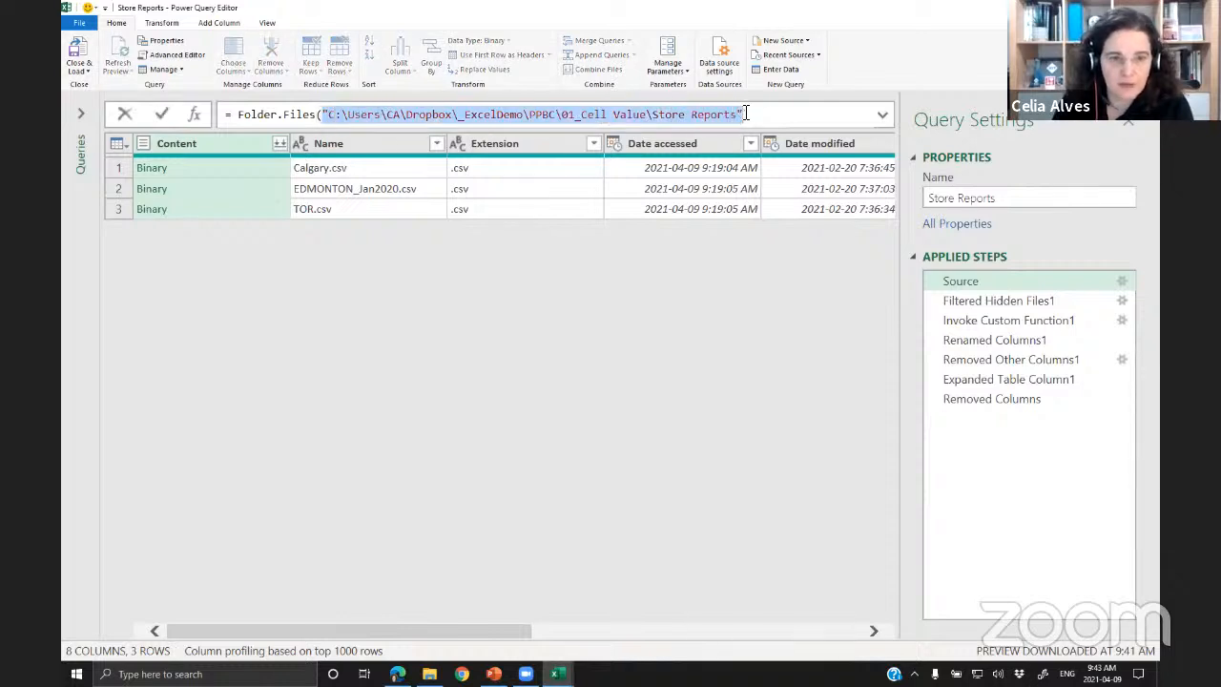
pyautogui.click(735, 279)
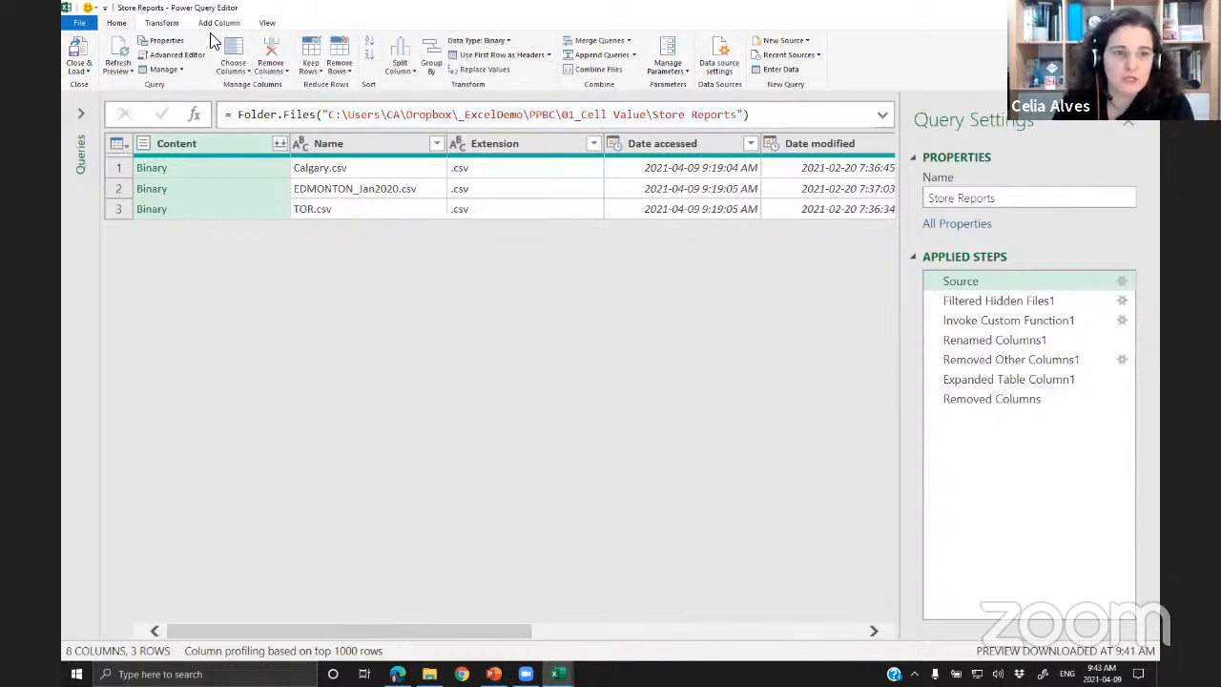
# - In the query's Advanced Editor, add a Source0= line above Source and paste the copied Excel.CurrentWorkbook expression into it
pyautogui.click(265, 24)
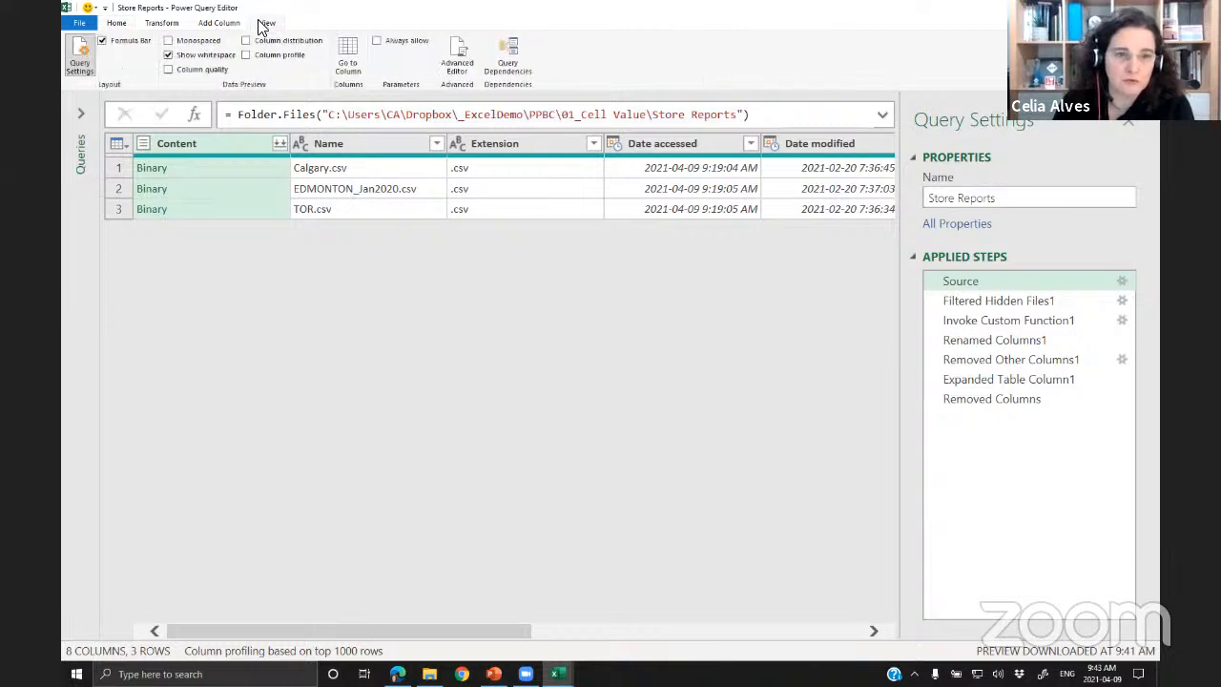
pyautogui.click(444, 54)
pyautogui.click(330, 172)
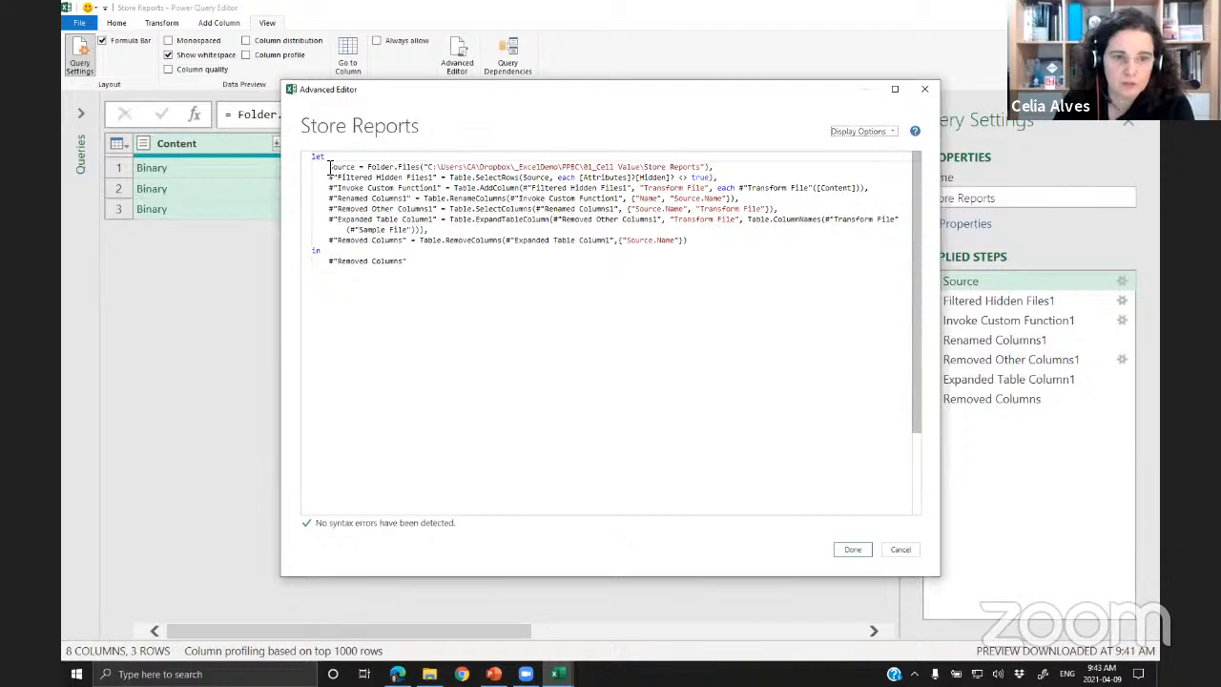
pyautogui.press('Return')
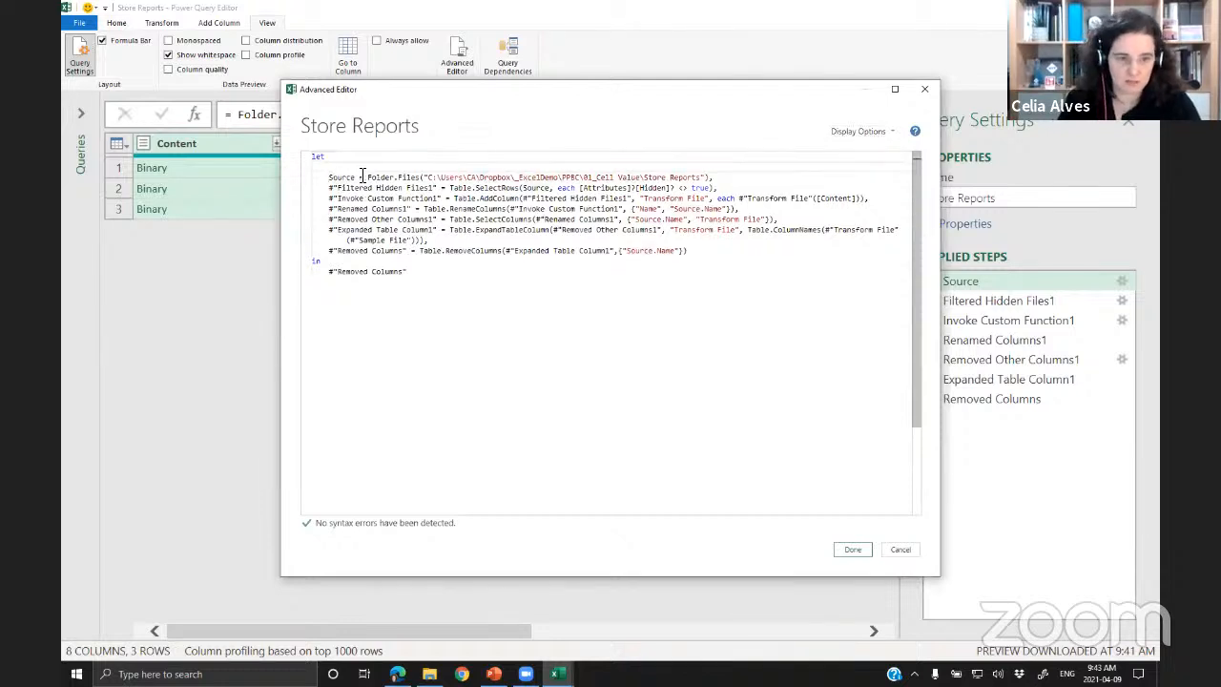
pyautogui.write('Source')
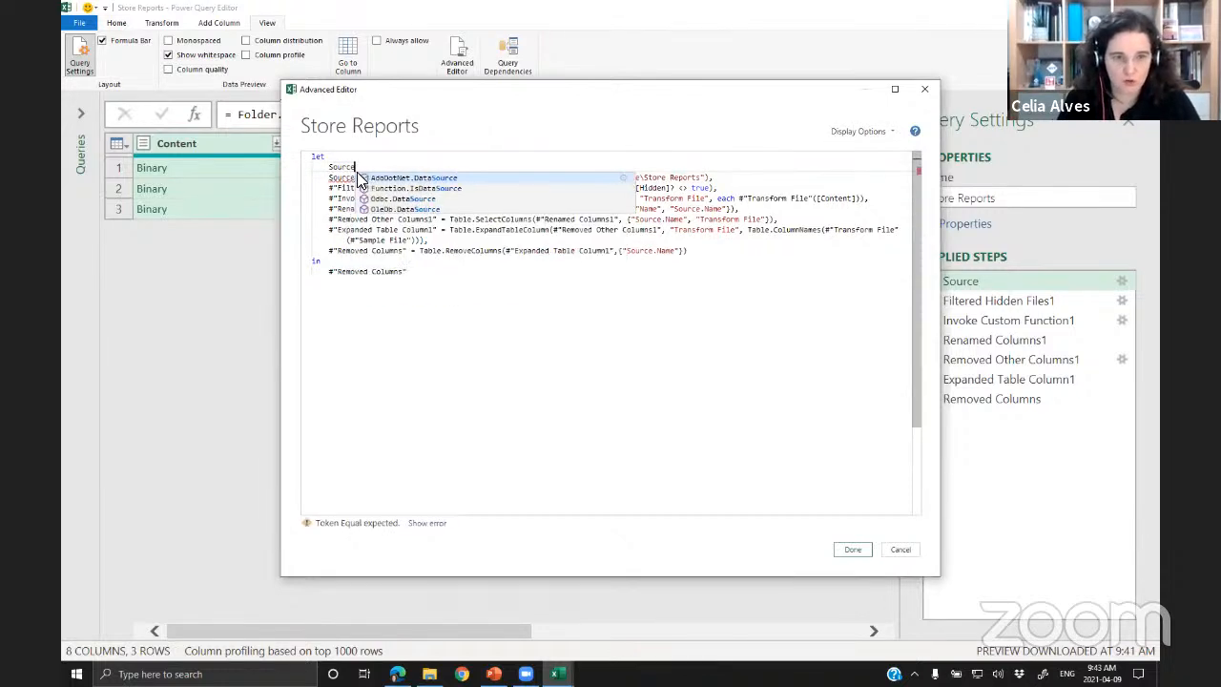
pyautogui.write('0')
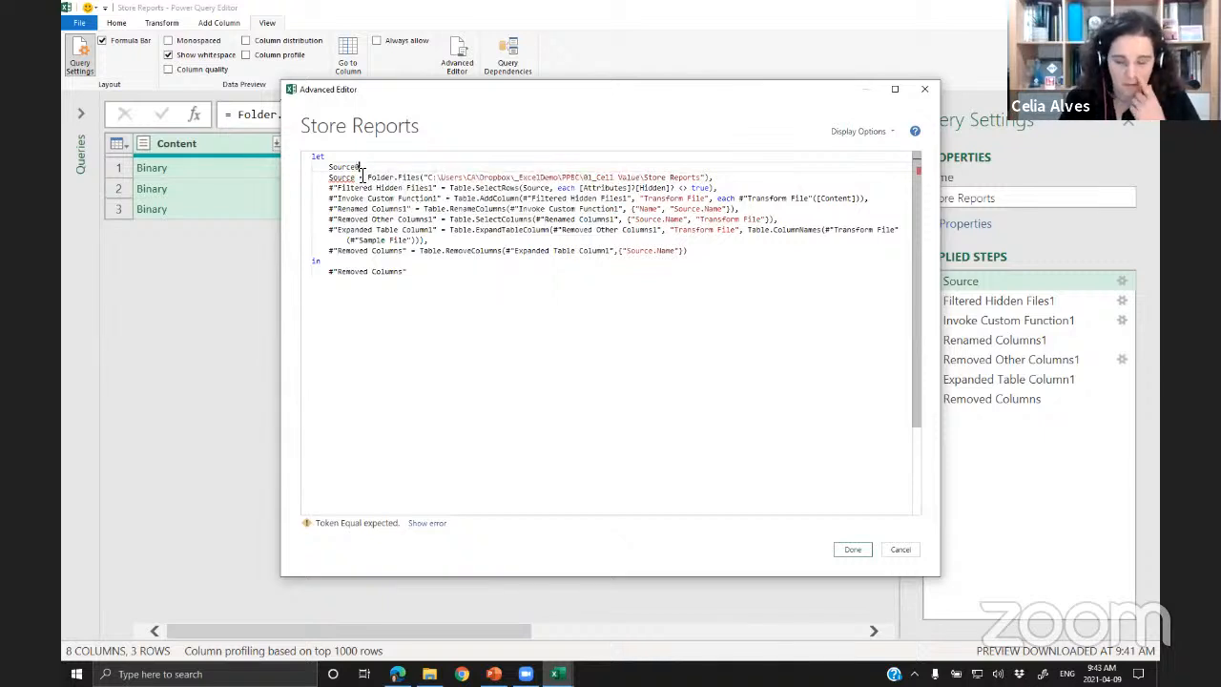
pyautogui.write('=')
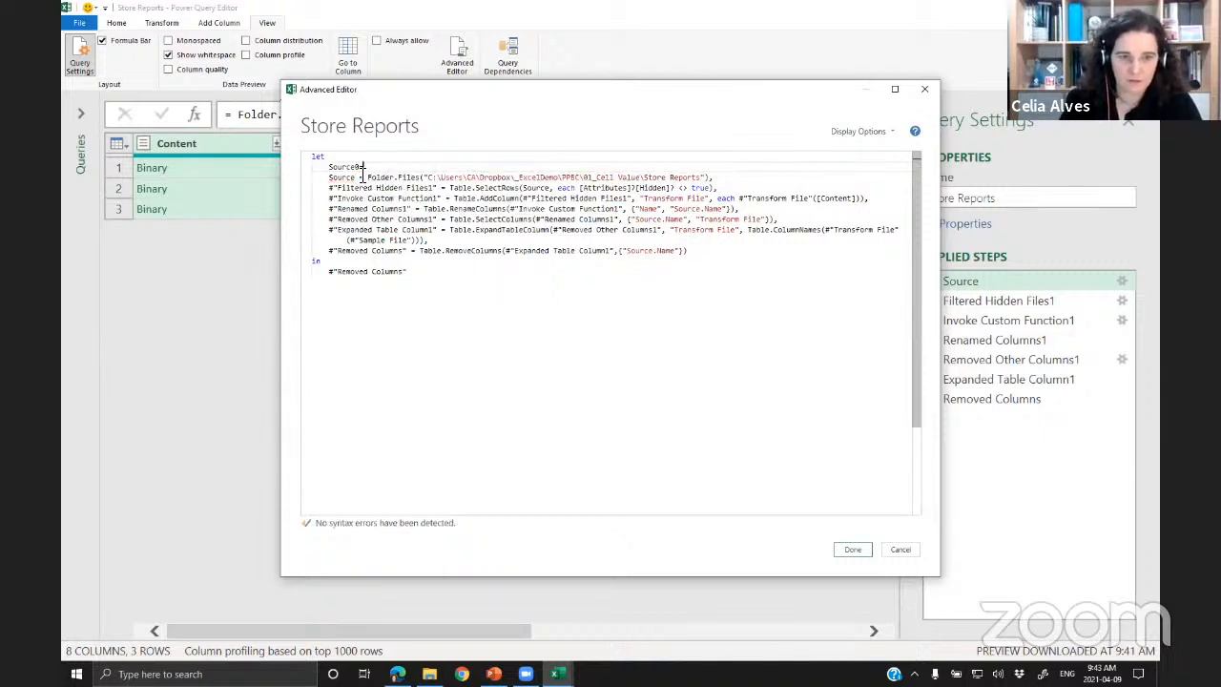
pyautogui.hotkey('ctrl', 'v')
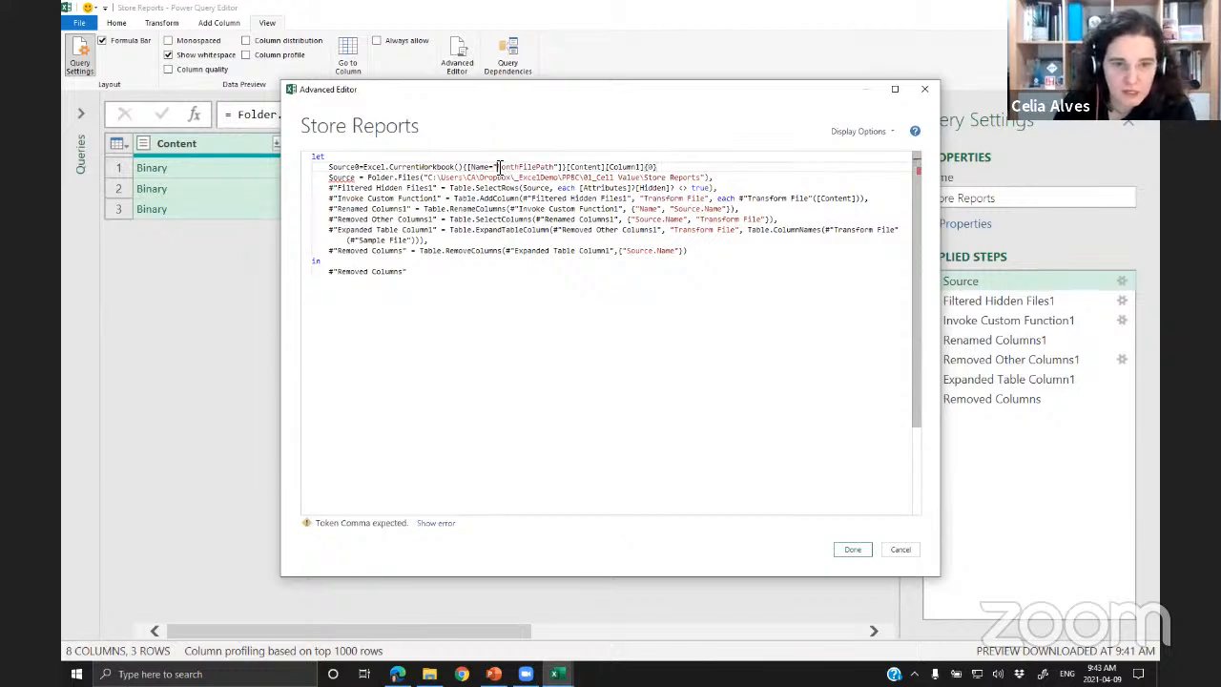
# - Change the referenced name in the Source0 line to FolderPath and end the line with a comma
pyautogui.moveTo(497, 167); pyautogui.dragTo(554, 167)
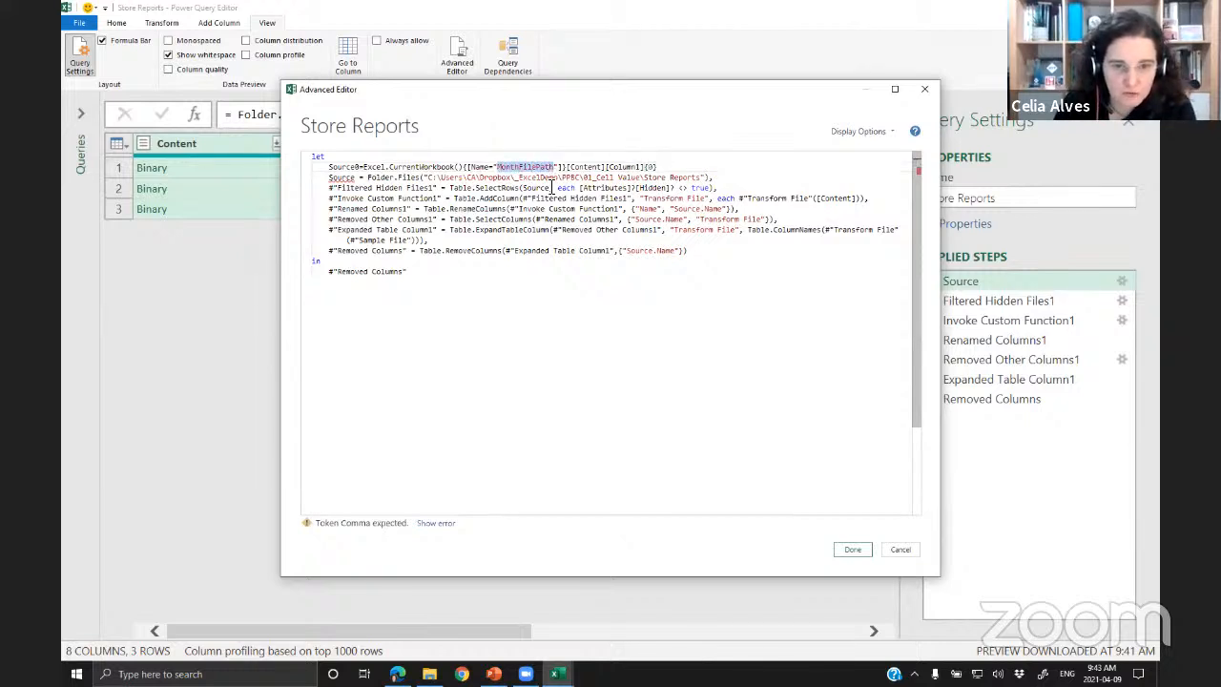
pyautogui.write('FolderPat')
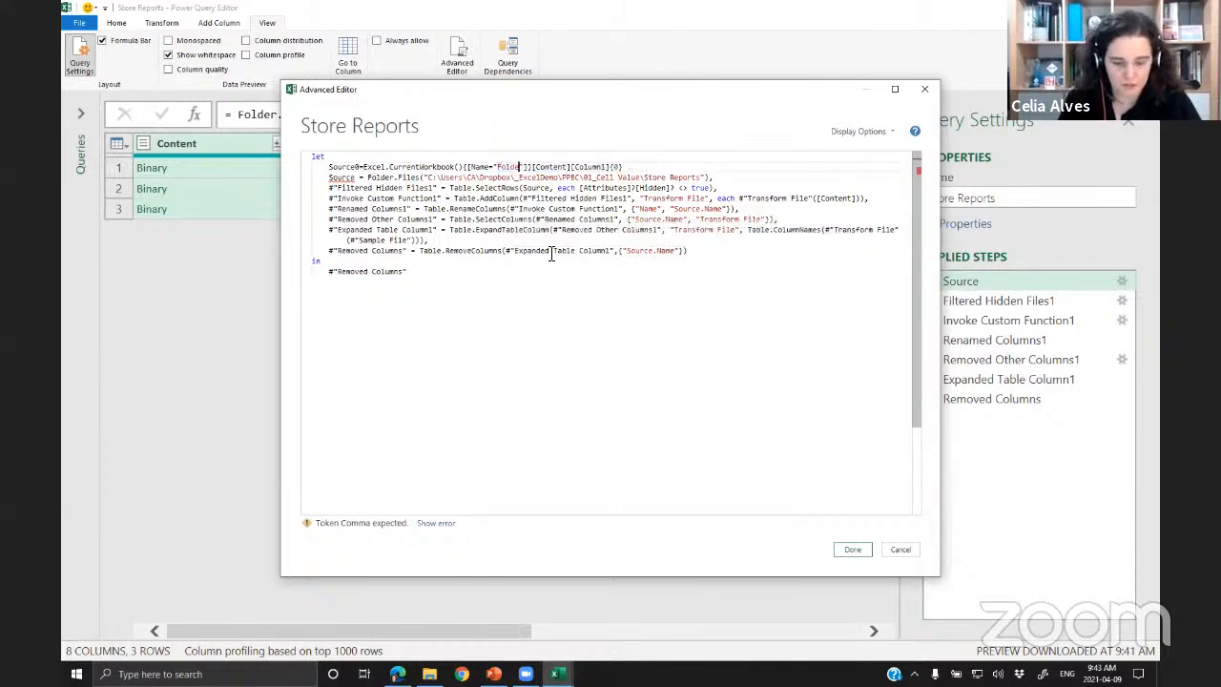
pyautogui.write('h')
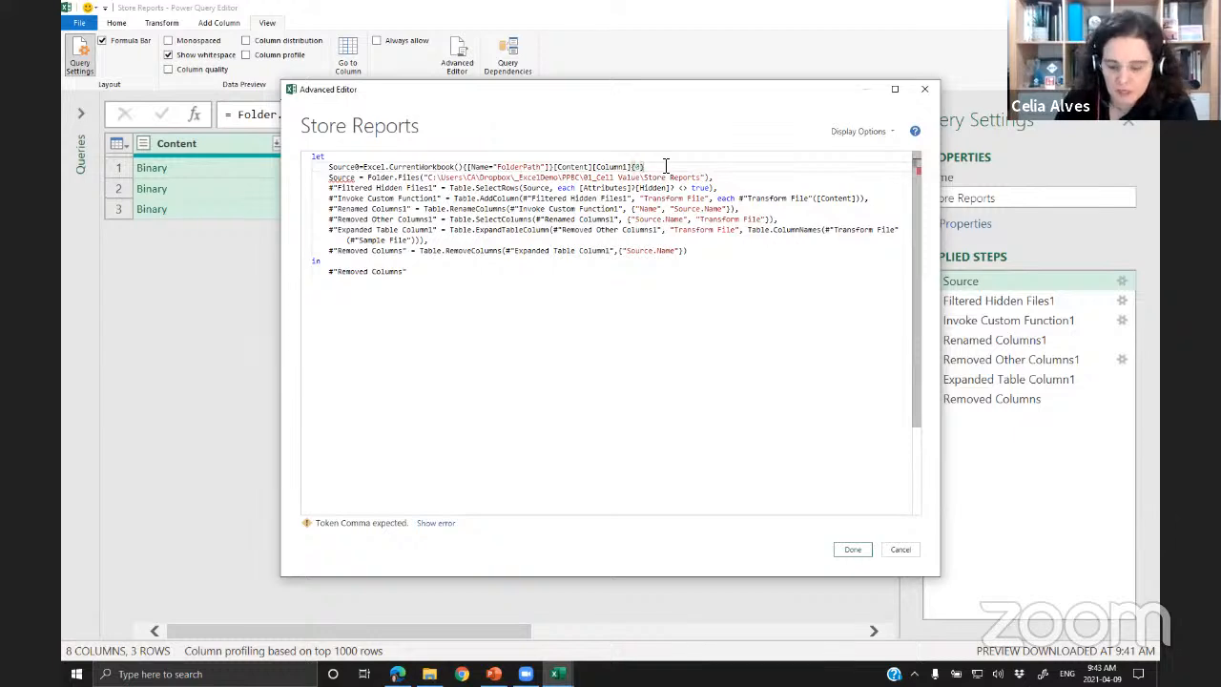
pyautogui.write(',')
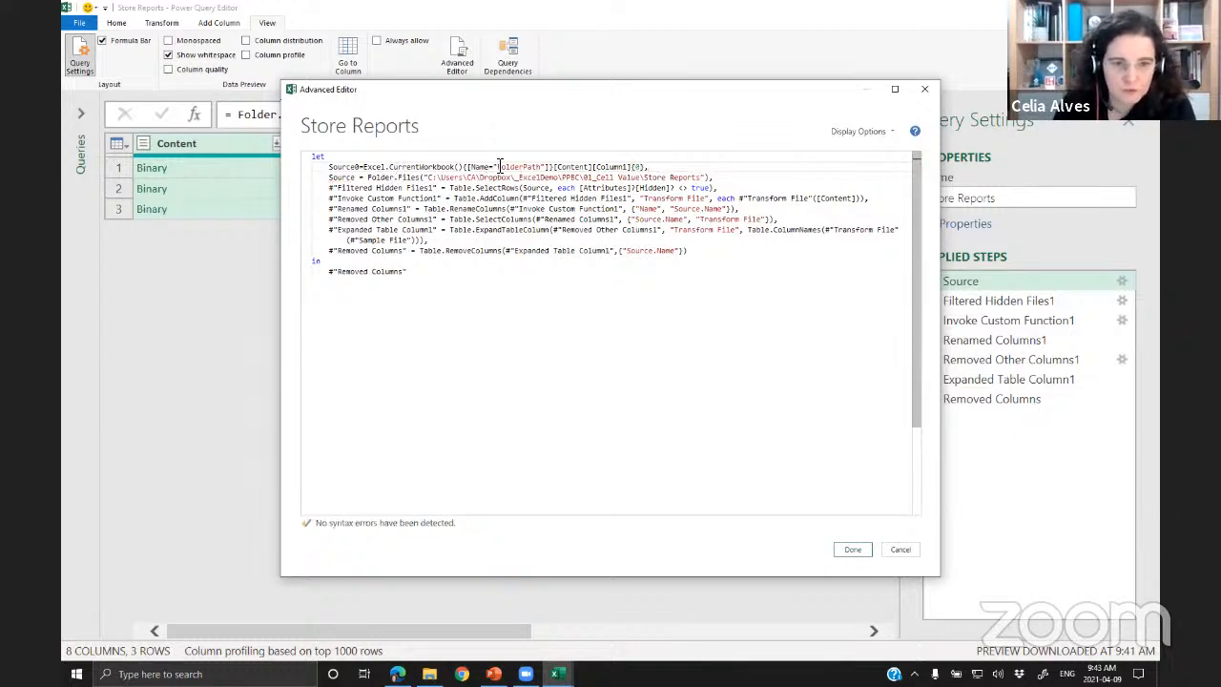
# - Replace the hard-coded path in the Source line's Folder.Files call with FolderPath, copied from the Source0 line
pyautogui.moveTo(497, 167); pyautogui.dragTo(542, 167)
pyautogui.hotkey('ctrl', 'c')
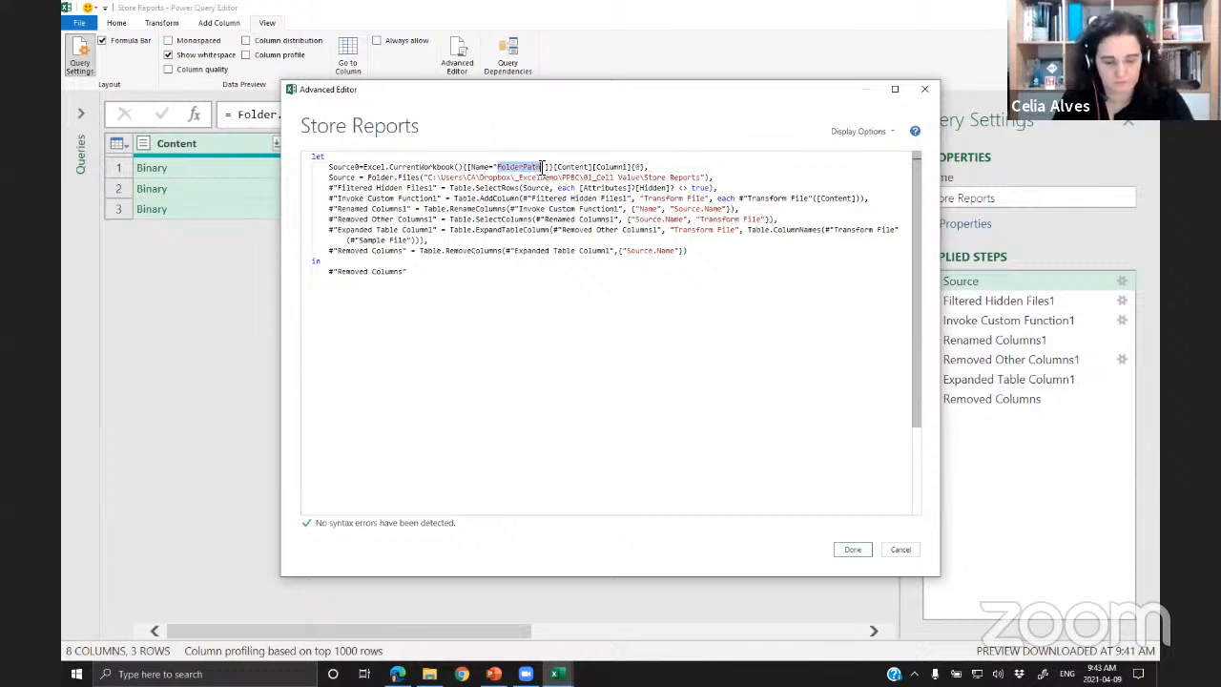
pyautogui.click(426, 177)
pyautogui.moveTo(426, 177); pyautogui.dragTo(708, 177)
pyautogui.hotkey('ctrl', 'v')
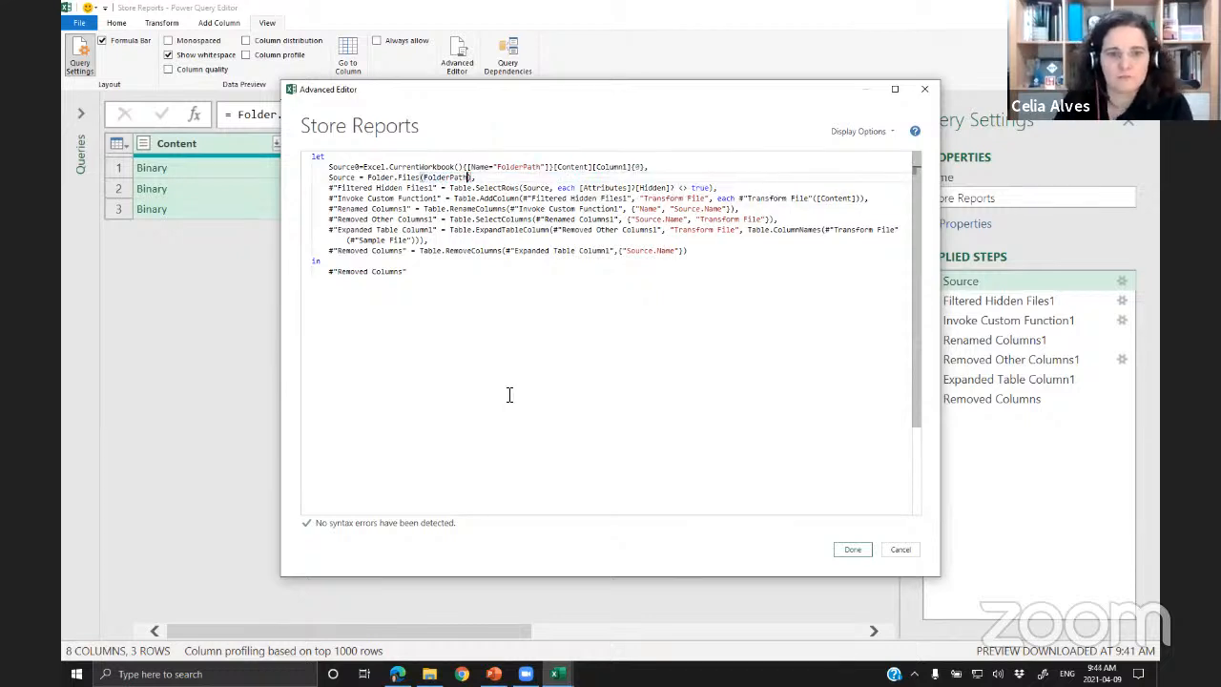
# - Select the Source0 and Source lines and enlarge the code text to review them
pyautogui.click(492, 362)
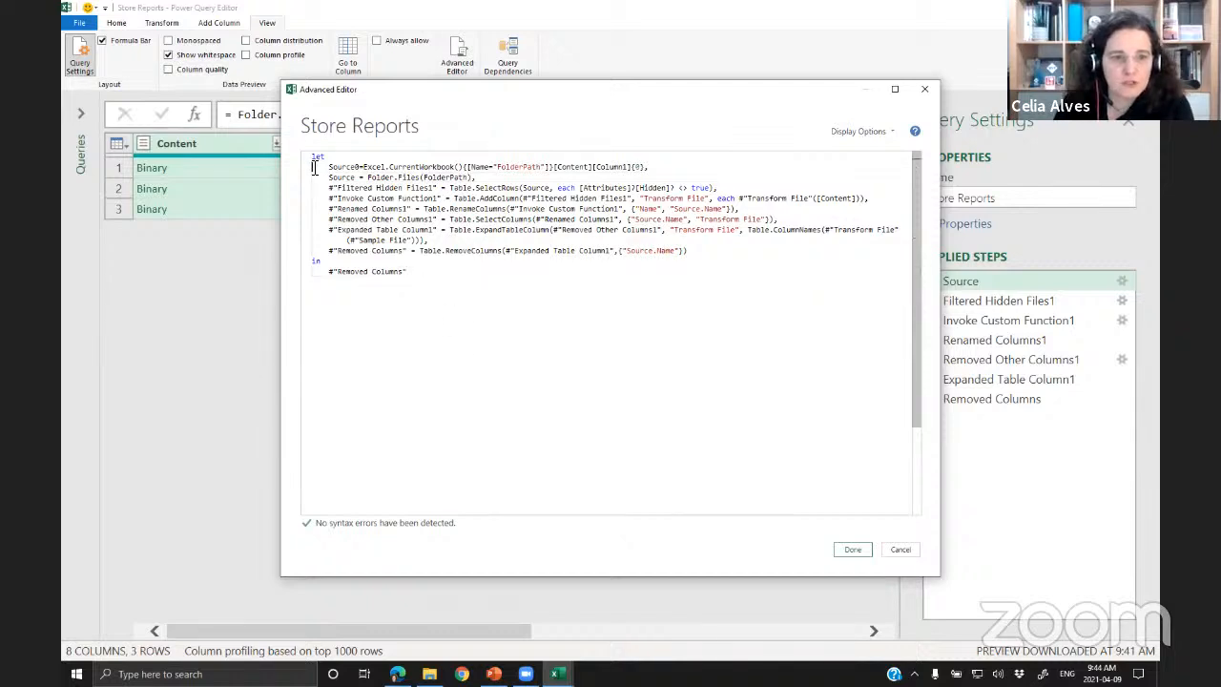
pyautogui.moveTo(314, 168); pyautogui.dragTo(591, 183)
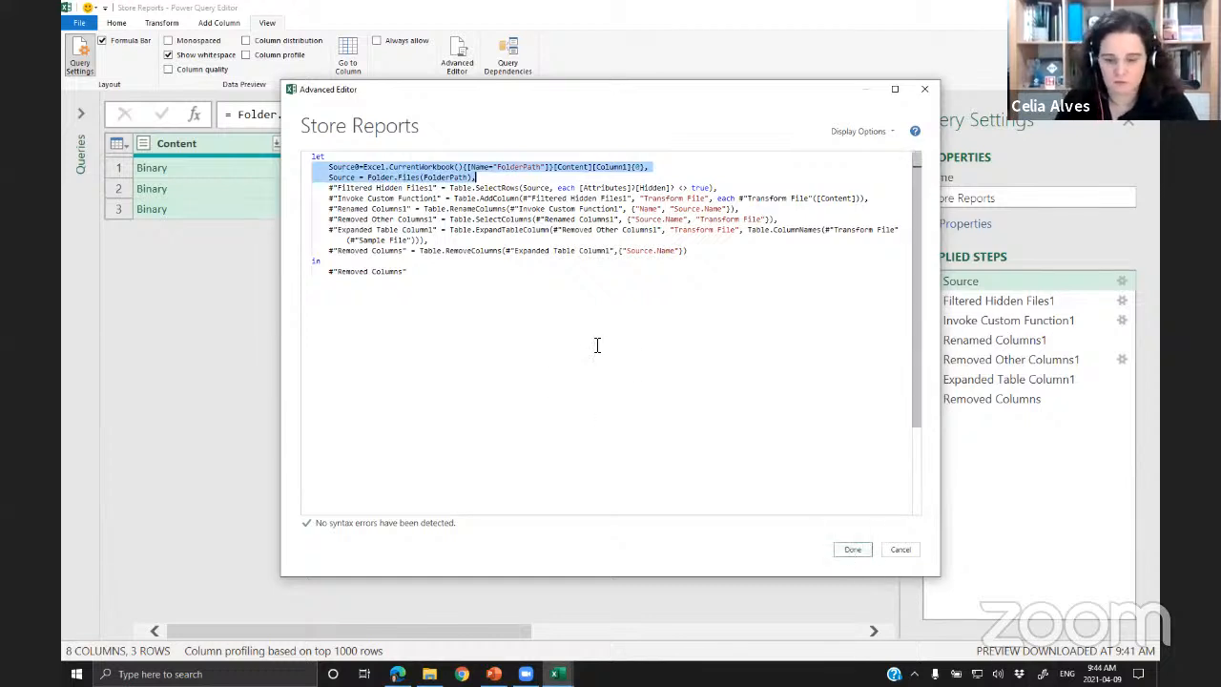
pyautogui.scroll(2, 598, 346)
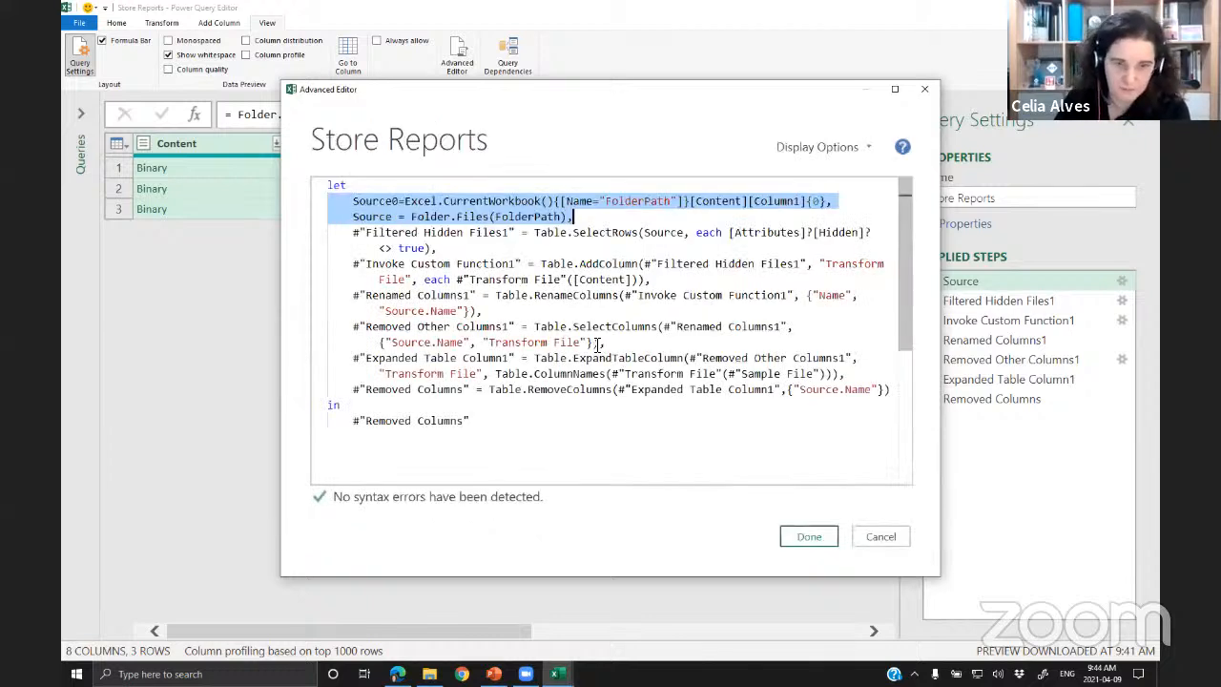
# - Apply the edited Store Reports code, check its Source0 and Source steps, and load the query back to the worksheet
pyautogui.click(799, 537)
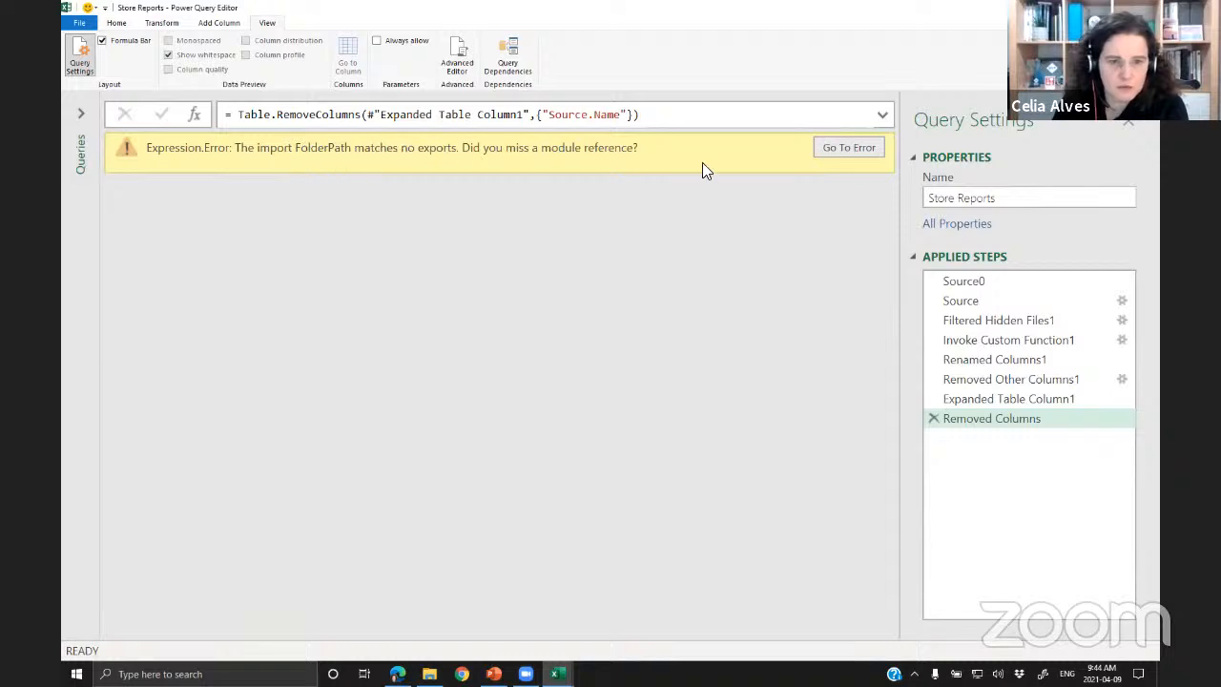
pyautogui.click(1030, 283)
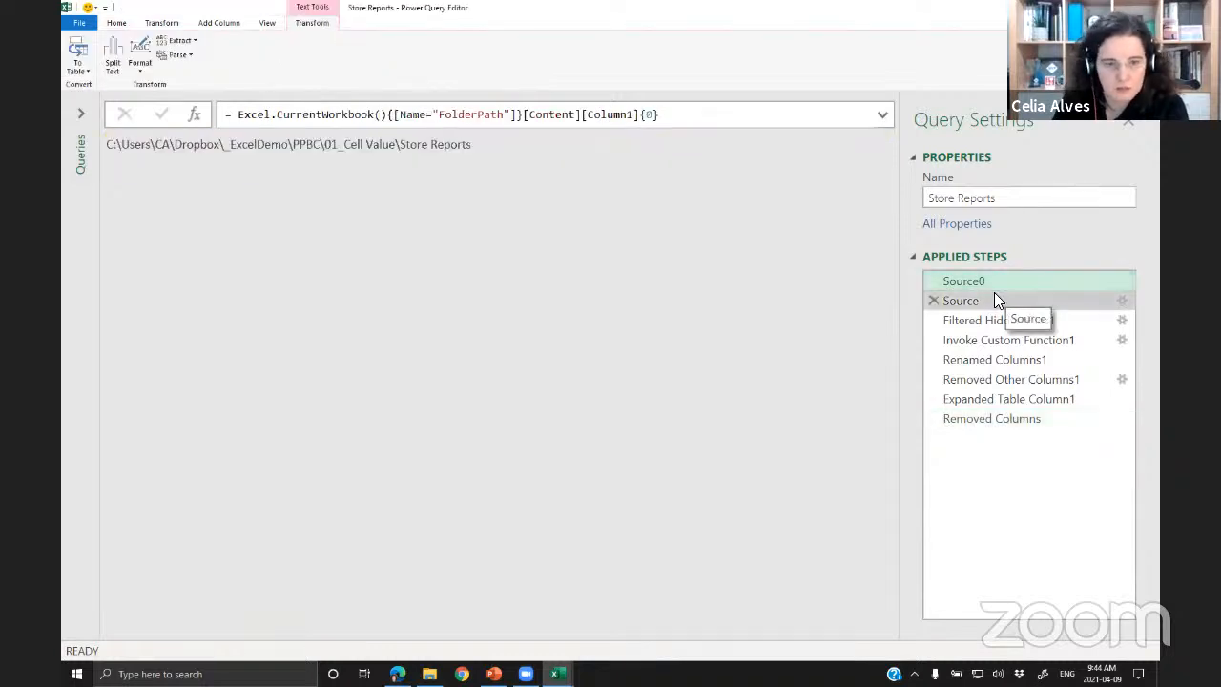
pyautogui.click(994, 294)
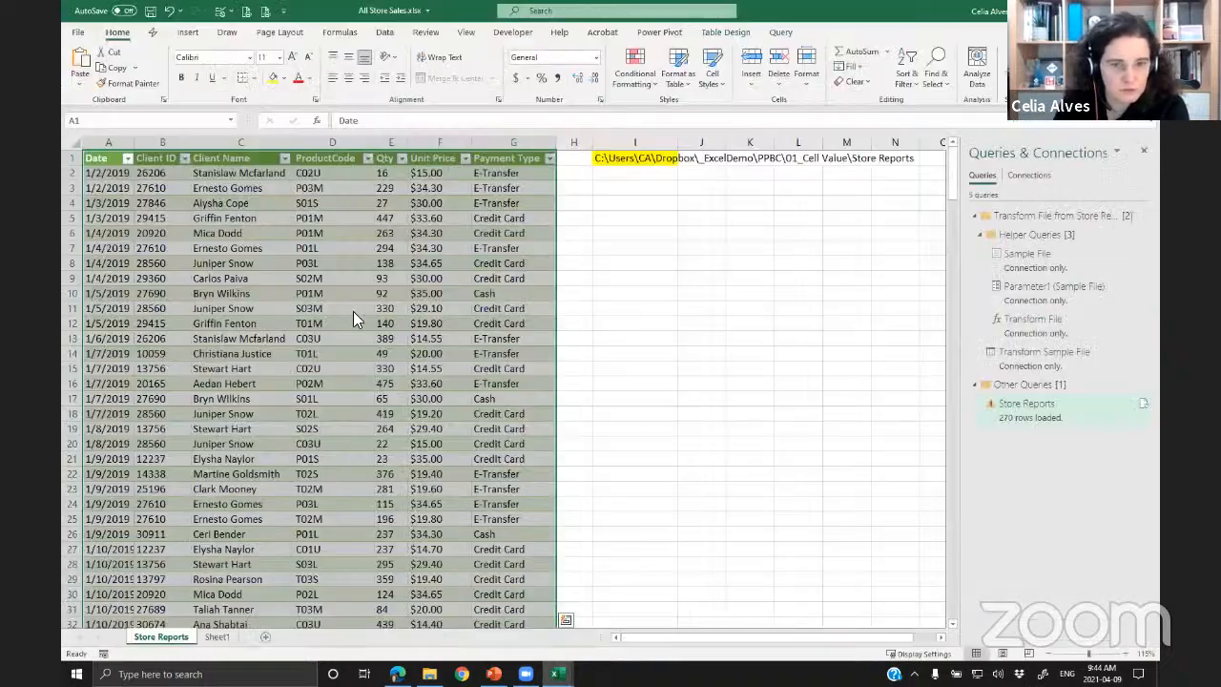
pyautogui.click(616, 375)
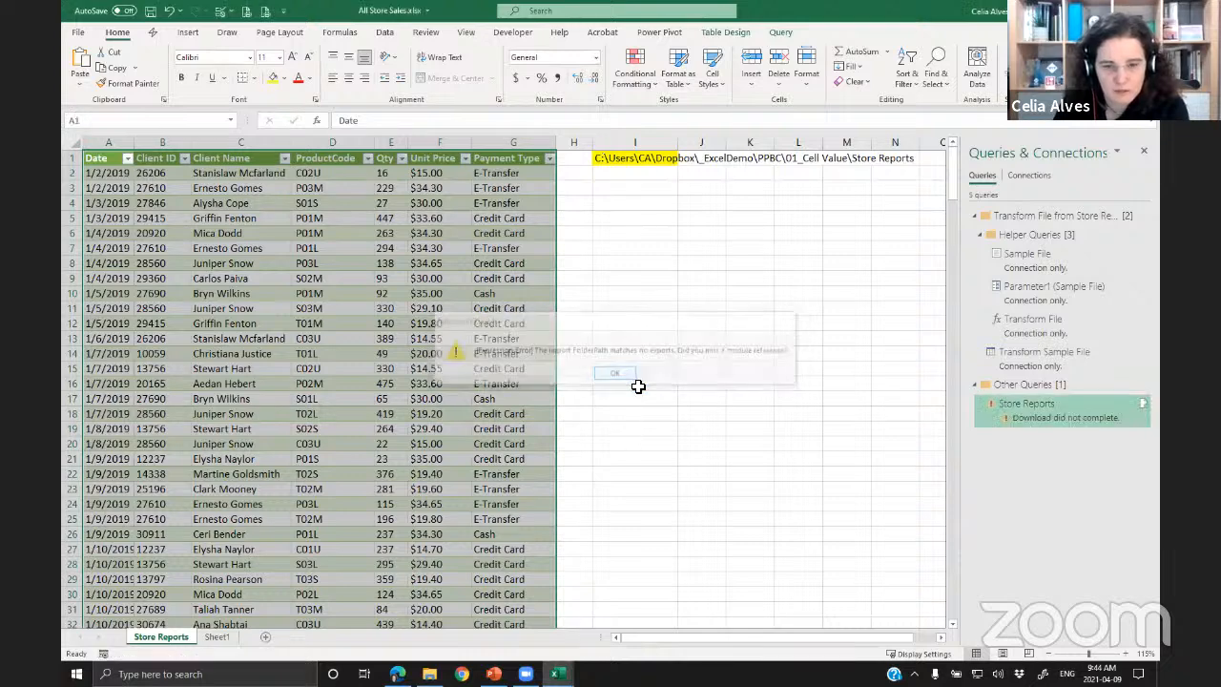
# - Copy the defined name of cell I1, which holds the folder path
pyautogui.click(637, 160)
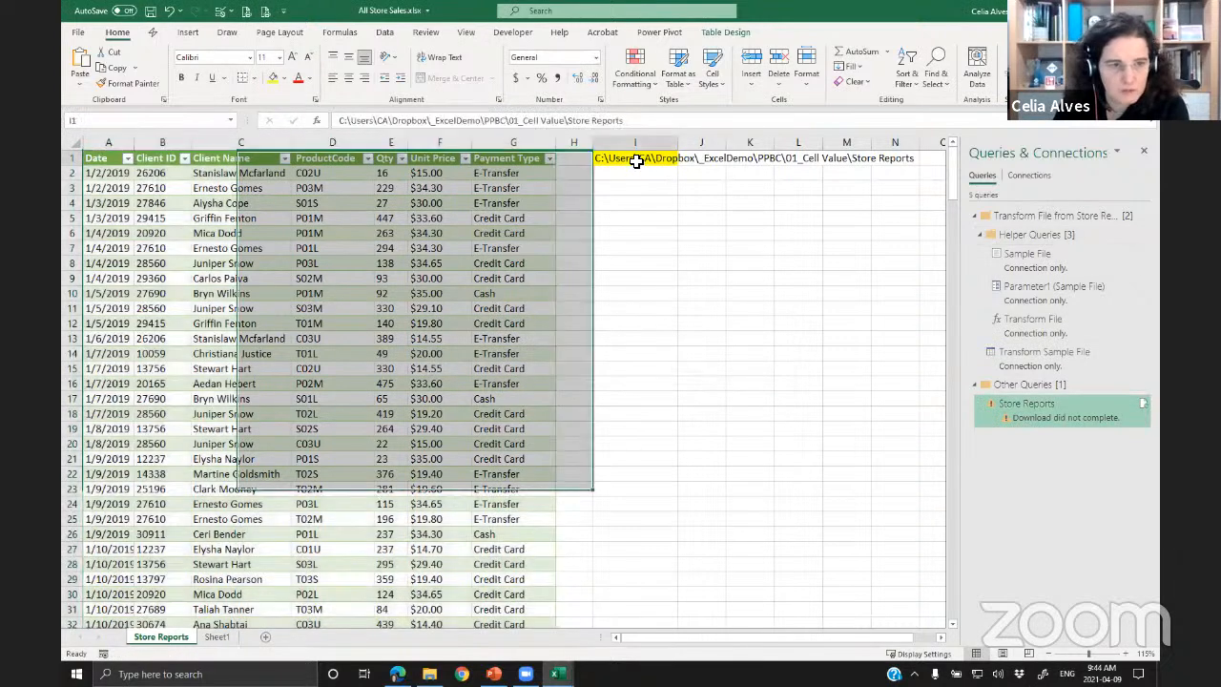
pyautogui.click(125, 120)
pyautogui.hotkey('ctrl', 'c')
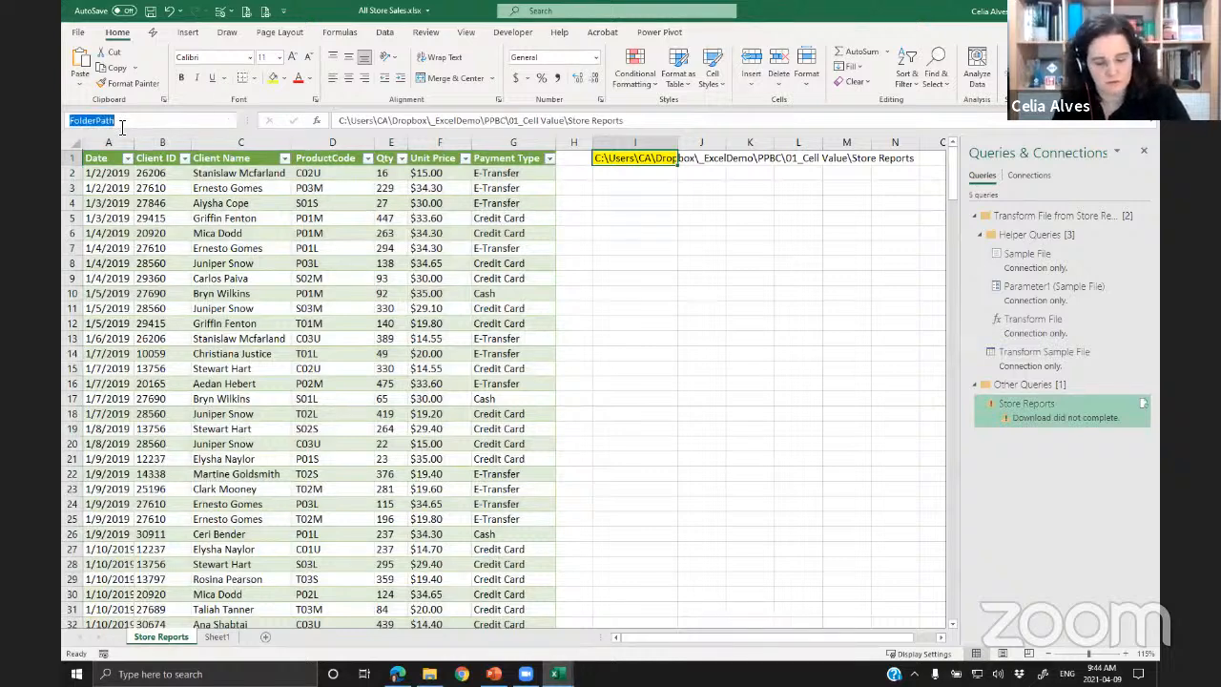
# - Reopen the Store Reports query for editing and inspect its Source and Source0 steps
pyautogui.click(1061, 408)
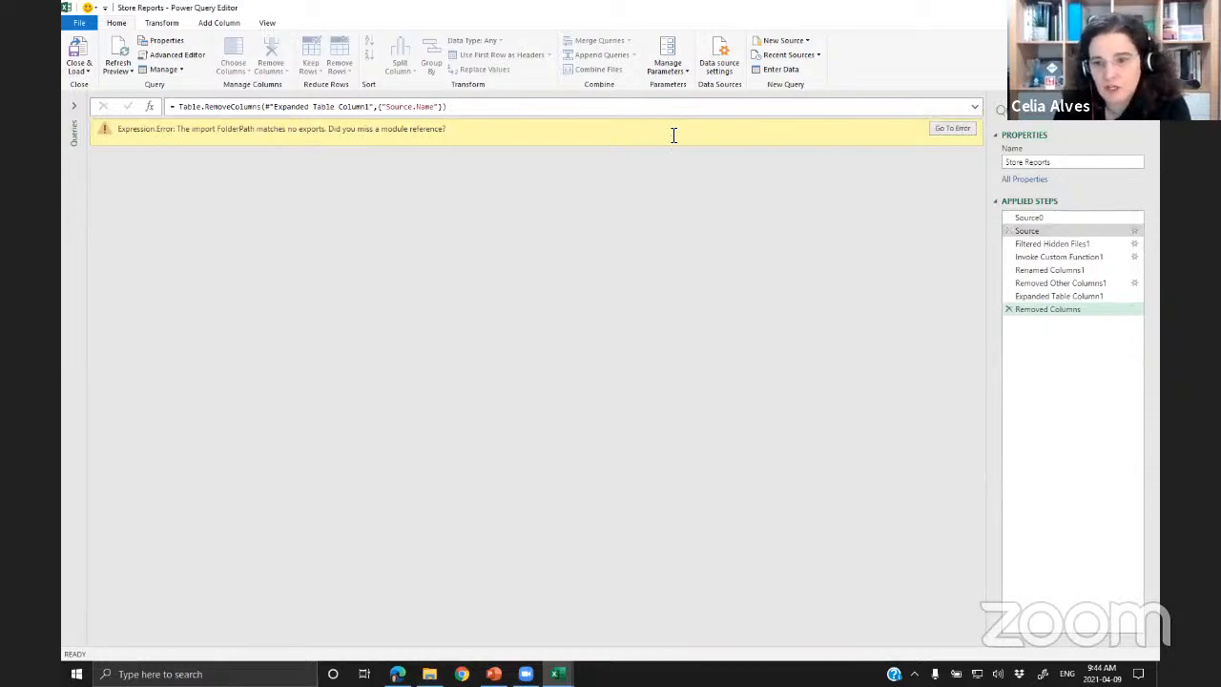
pyautogui.click(1036, 233)
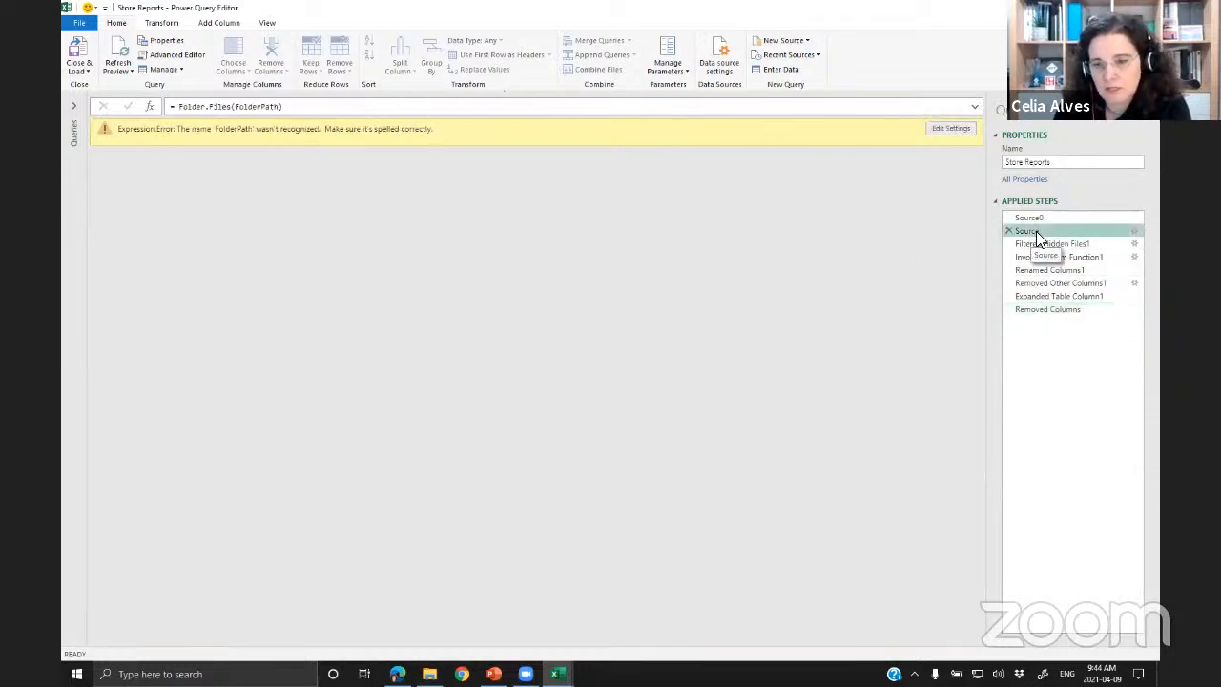
pyautogui.click(1054, 219)
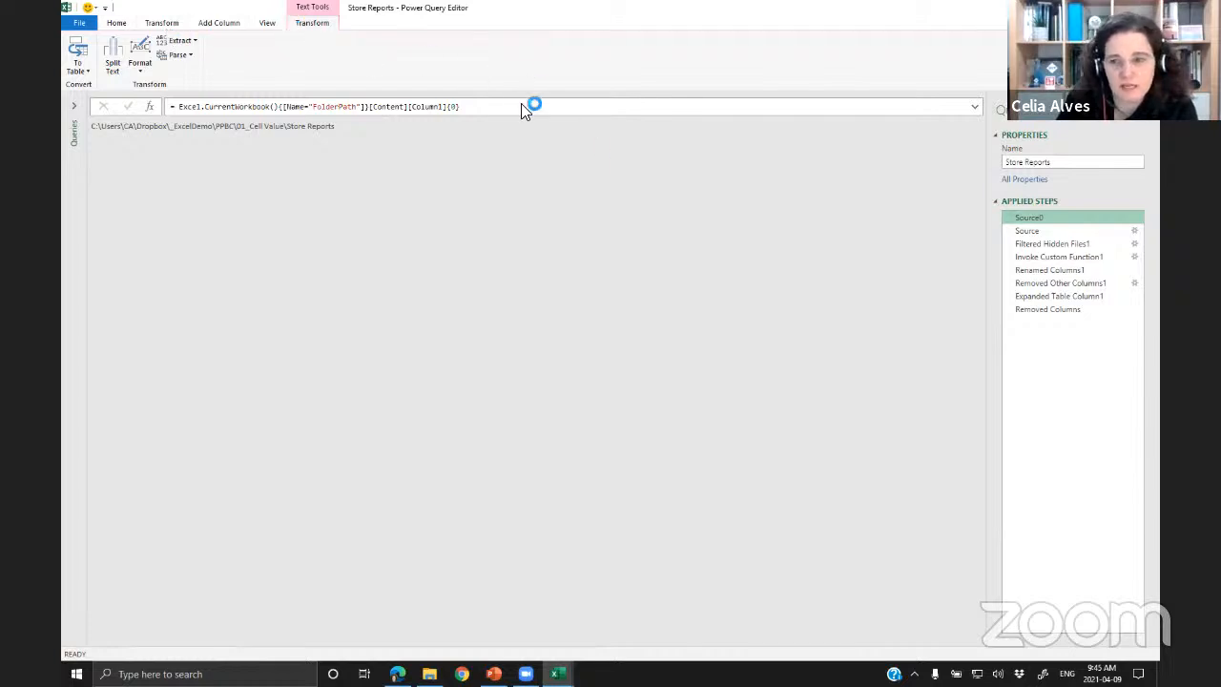
# - In the query's Advanced Editor, replace the quoted name in the Source0 line with the copied FolderPath
pyautogui.click(271, 22)
pyautogui.click(457, 57)
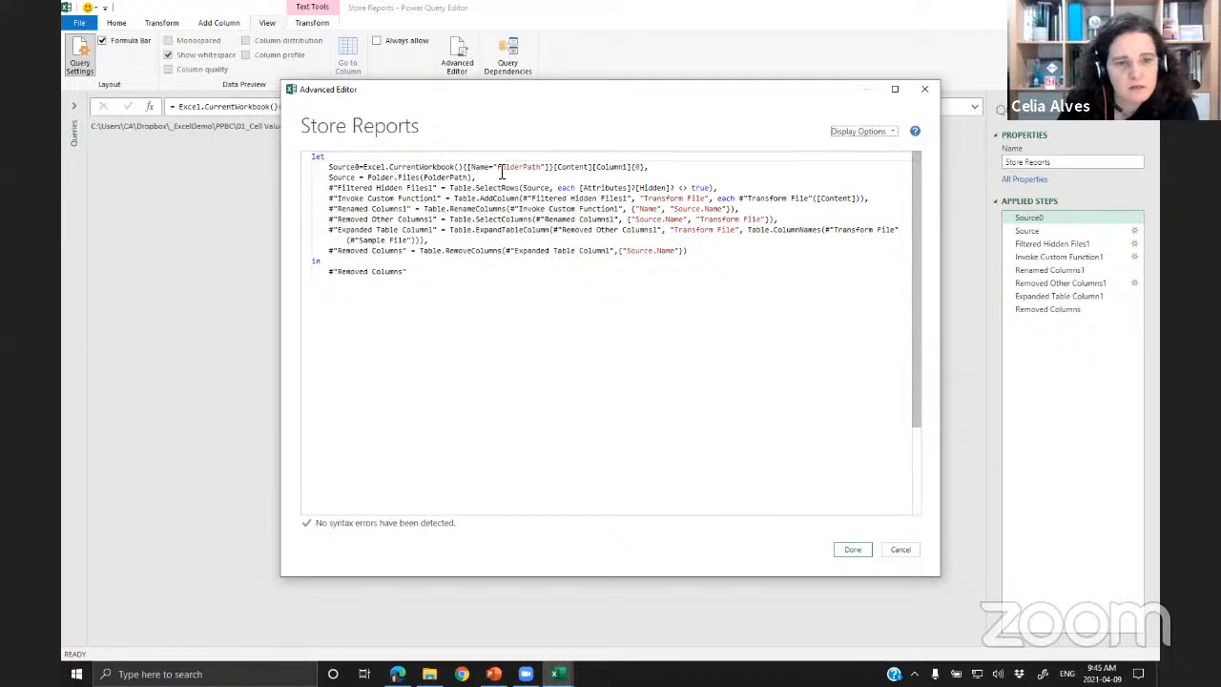
pyautogui.moveTo(497, 168); pyautogui.dragTo(546, 169)
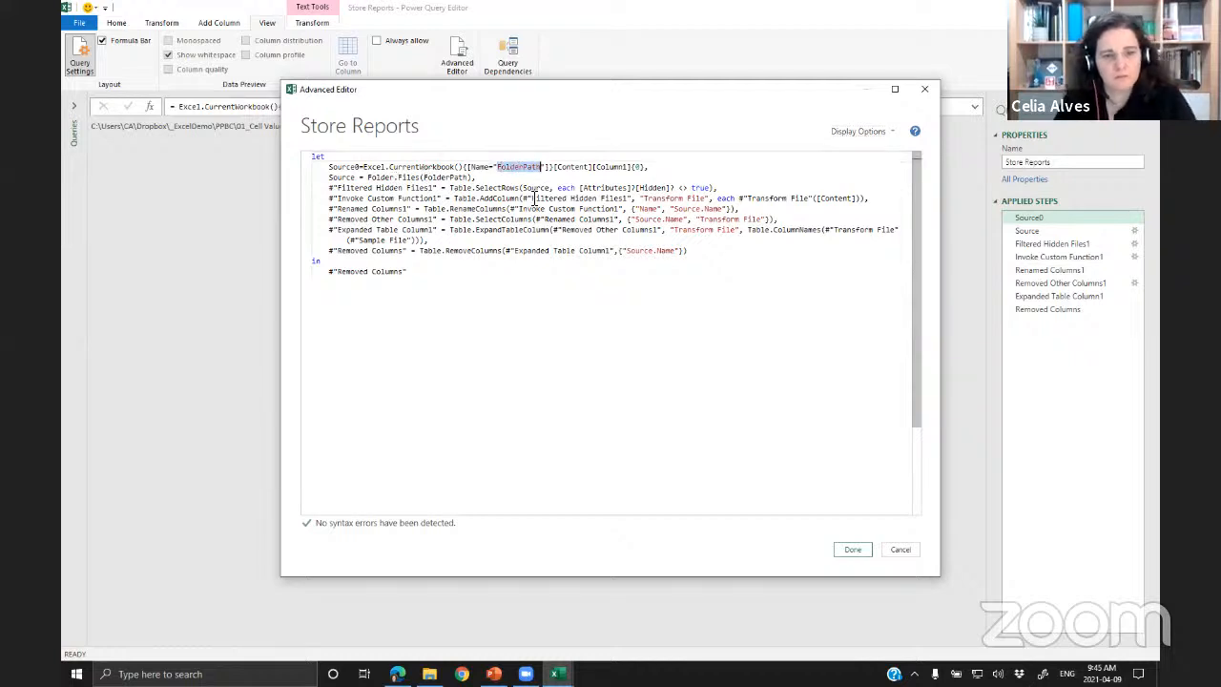
pyautogui.hotkey('ctrl', 'v')
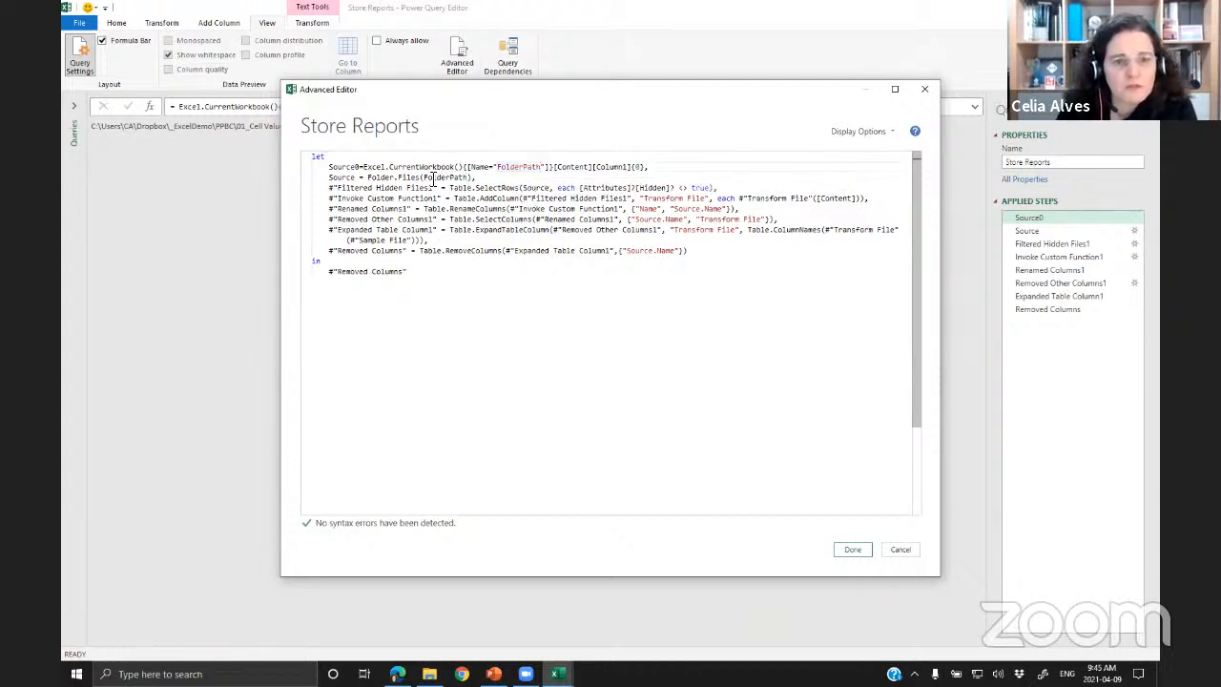
# - Replace the Folder.Files argument in the Source line with Source0 and apply the code
pyautogui.moveTo(425, 178); pyautogui.dragTo(469, 178)
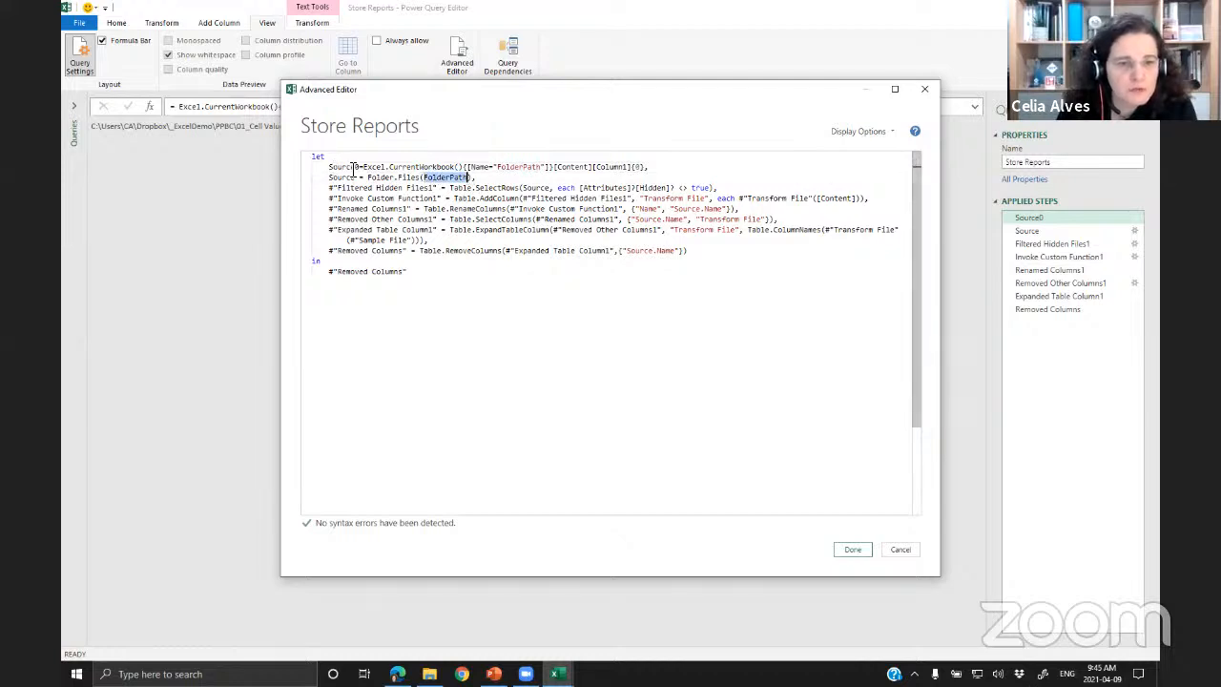
pyautogui.write('Source')
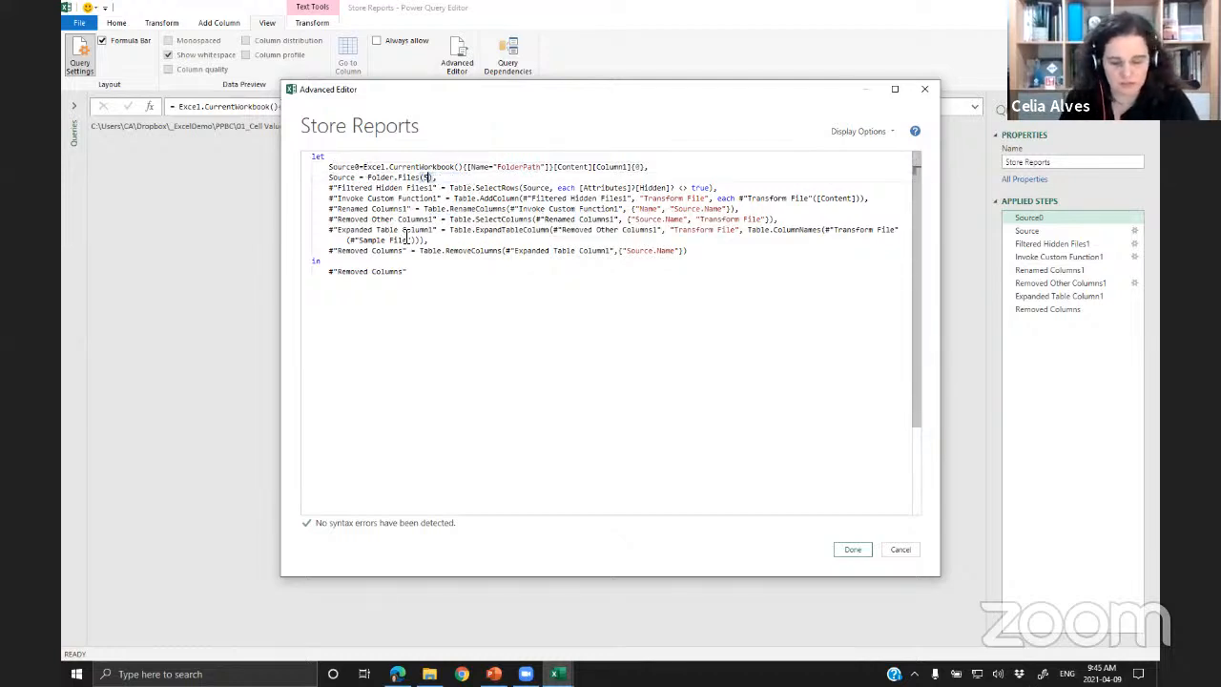
pyautogui.write('0')
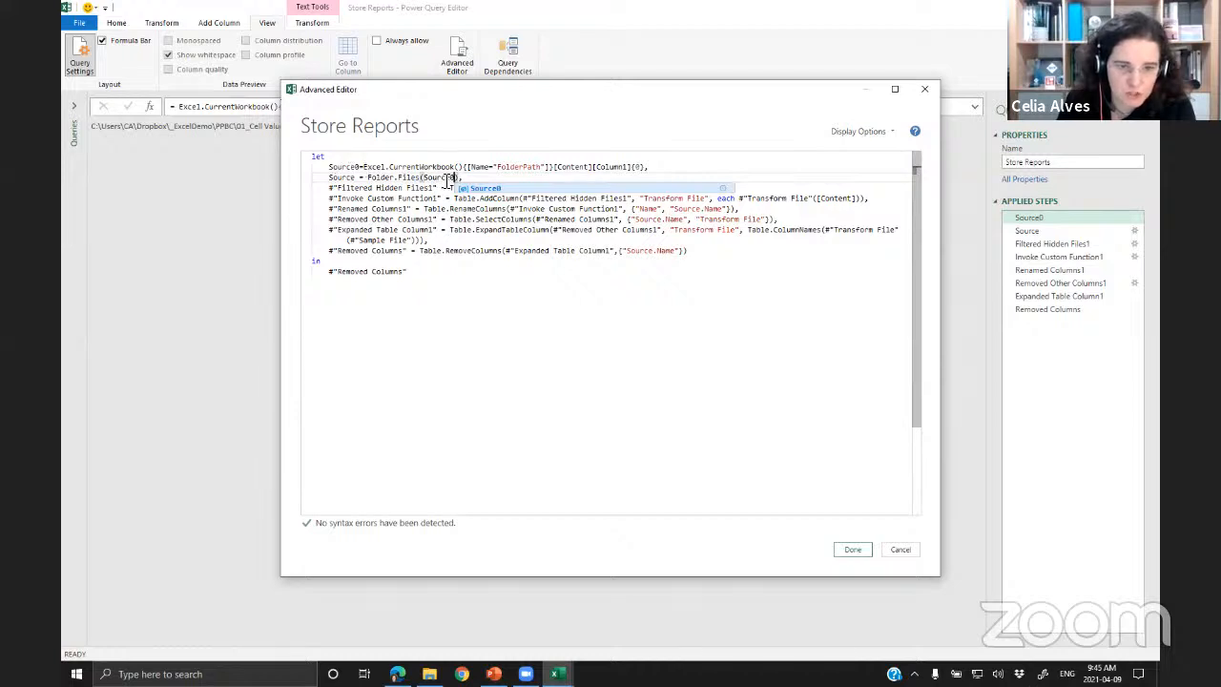
pyautogui.press('Escape')
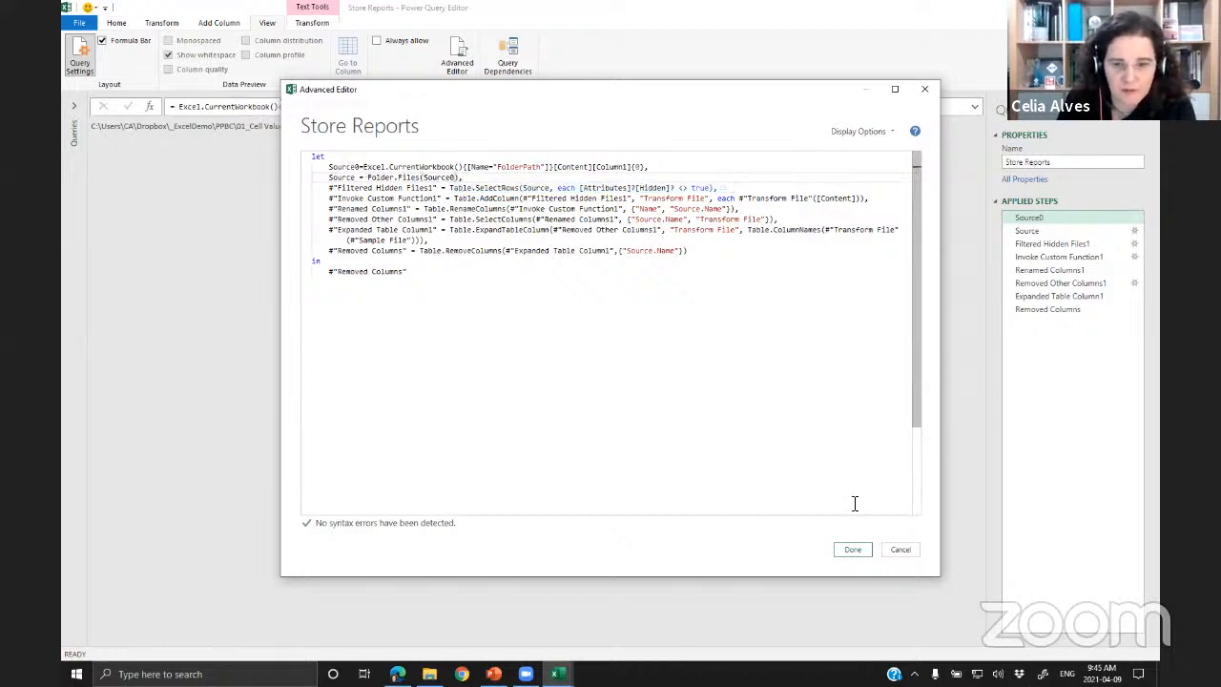
pyautogui.click(853, 548)
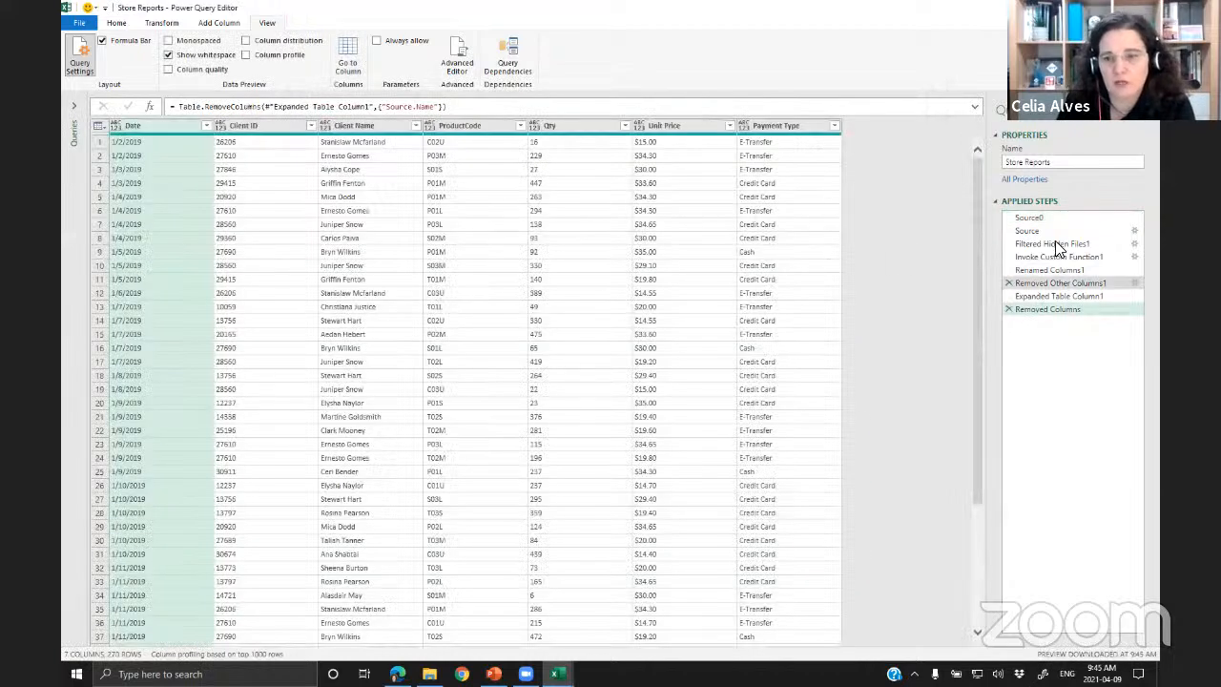
# - Inspect the results of the Source0 and Source steps, including the Folder.Files function and its Source0 argument
pyautogui.click(1054, 218)
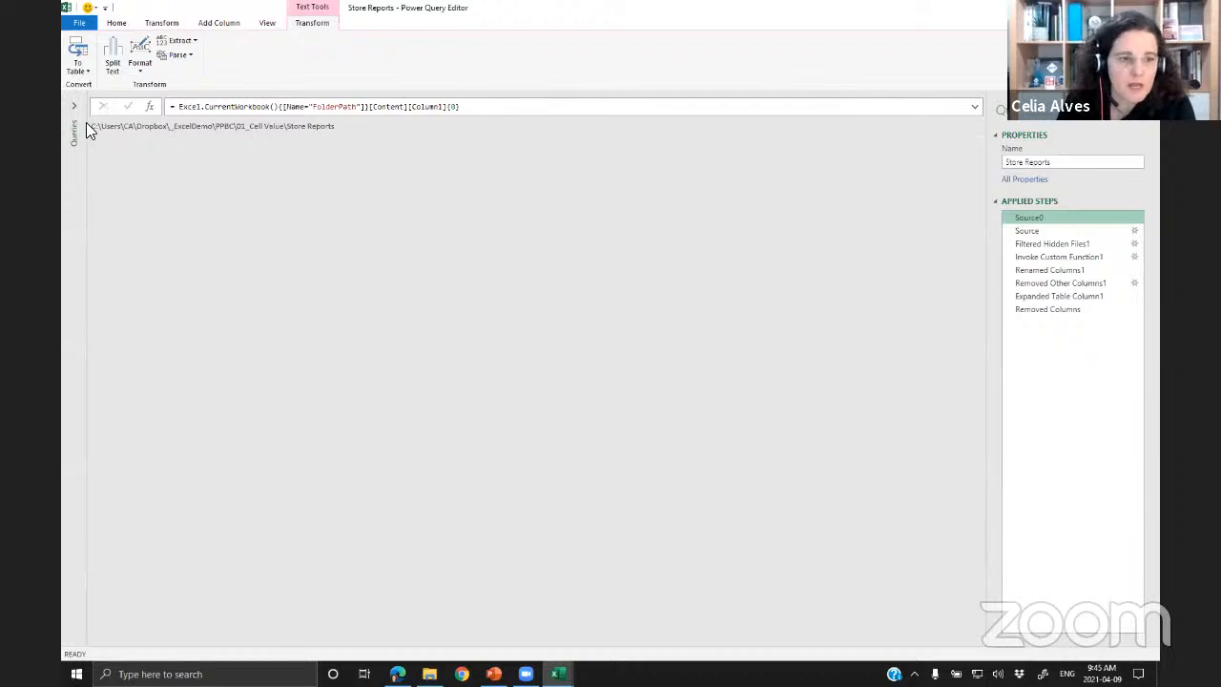
pyautogui.click(1027, 233)
pyautogui.moveTo(181, 108); pyautogui.dragTo(231, 108)
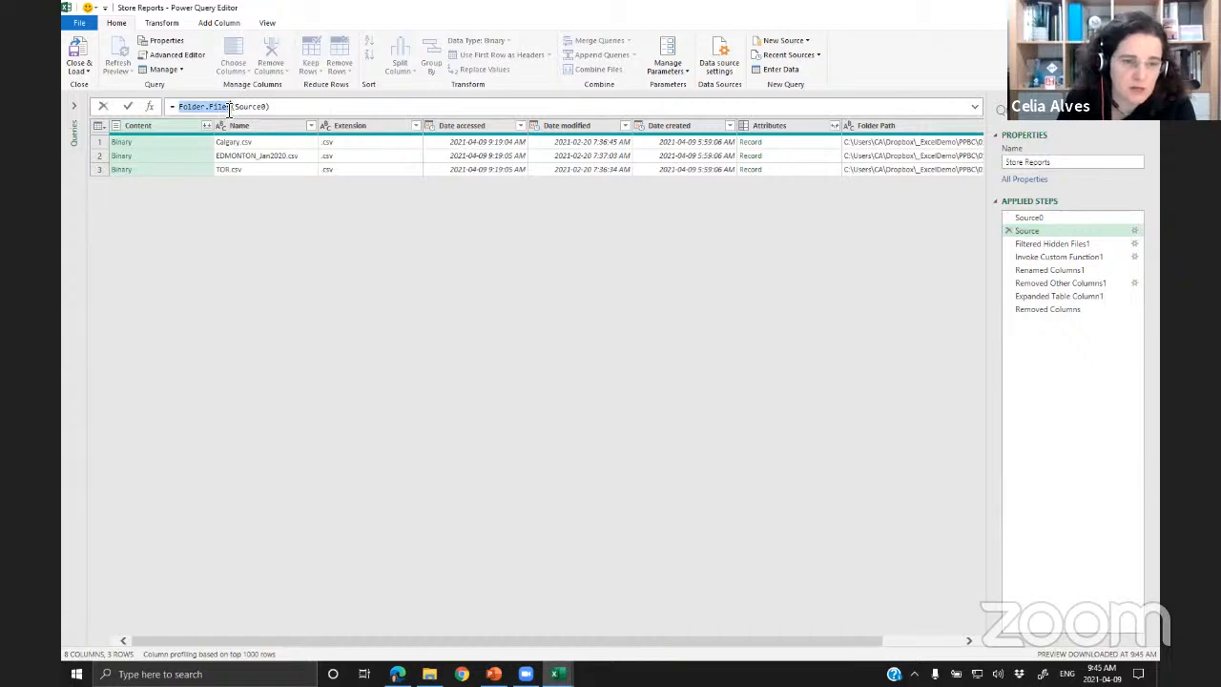
pyautogui.moveTo(228, 106)
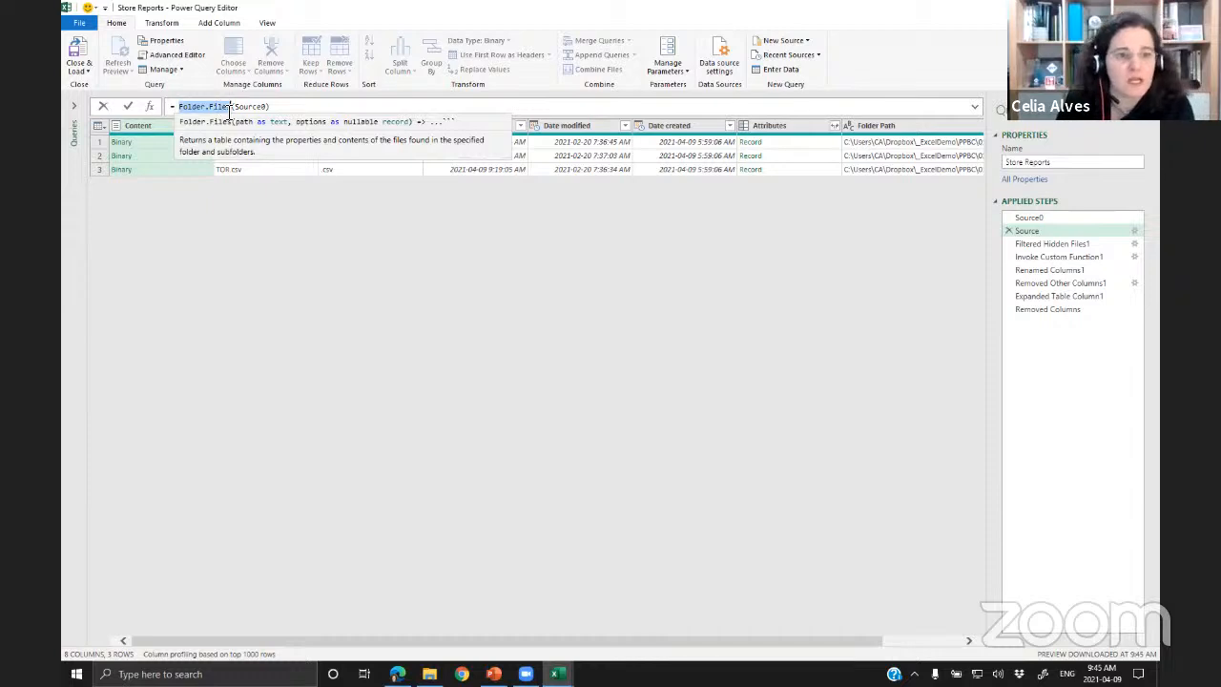
pyautogui.moveTo(235, 106); pyautogui.dragTo(269, 107)
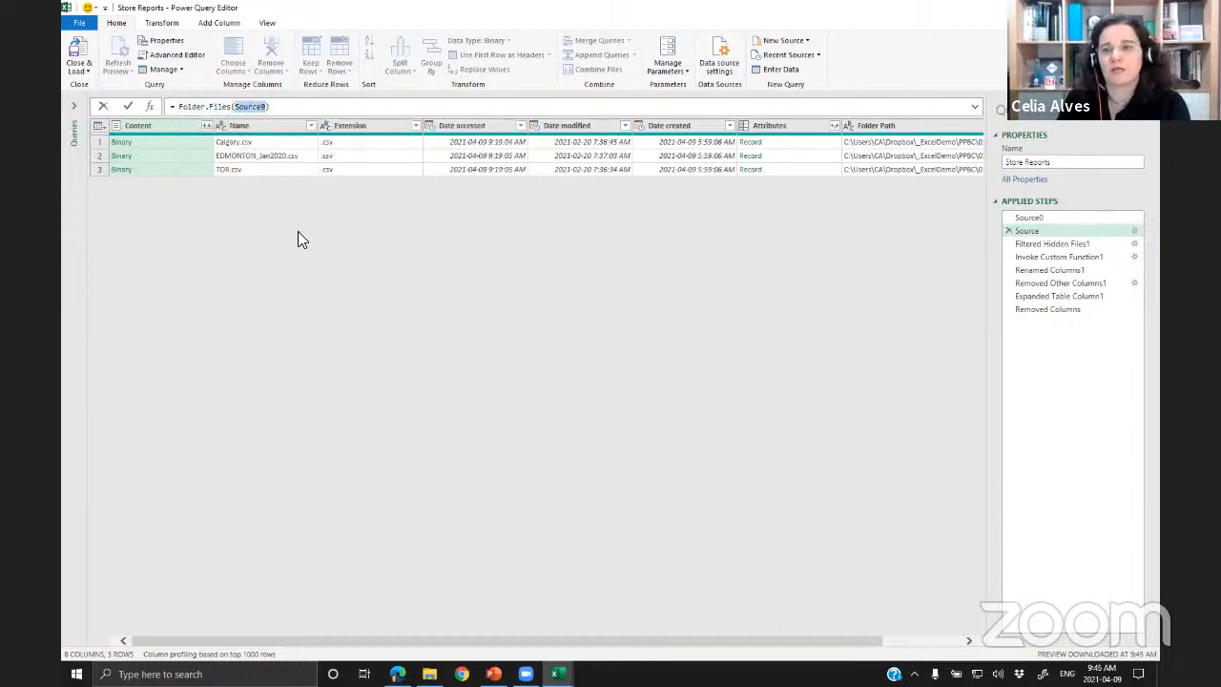
# - Show the list of queries, enlarge the editor's display, and examine the Source step of Transform Sample File
pyautogui.click(73, 105)
pyautogui.click(71, 105)
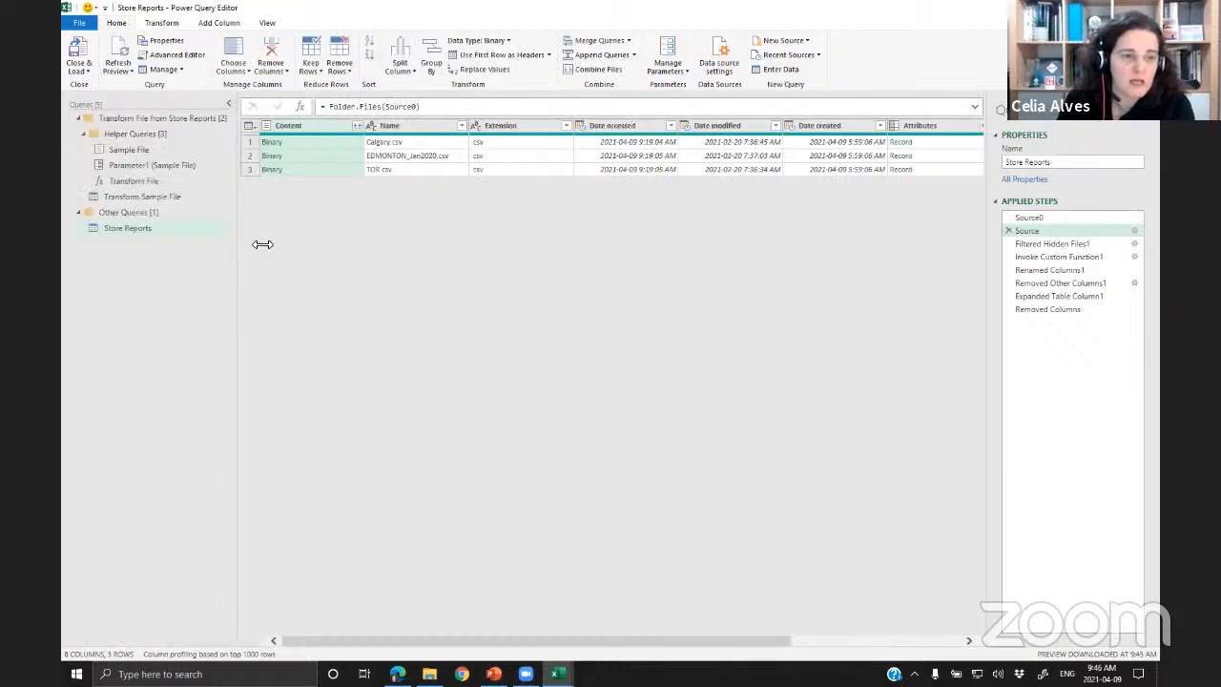
pyautogui.hotkey('ctrl', 'shift', '+')
pyautogui.hotkey('ctrl', 'shift', '+')
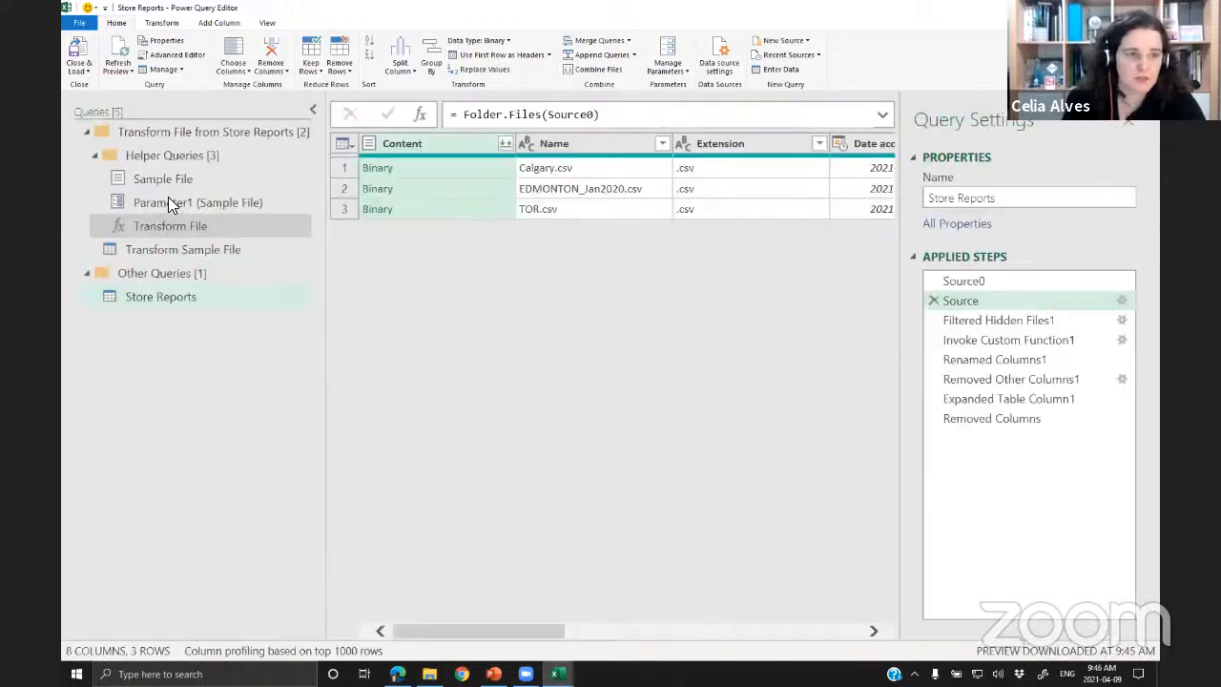
pyautogui.click(173, 247)
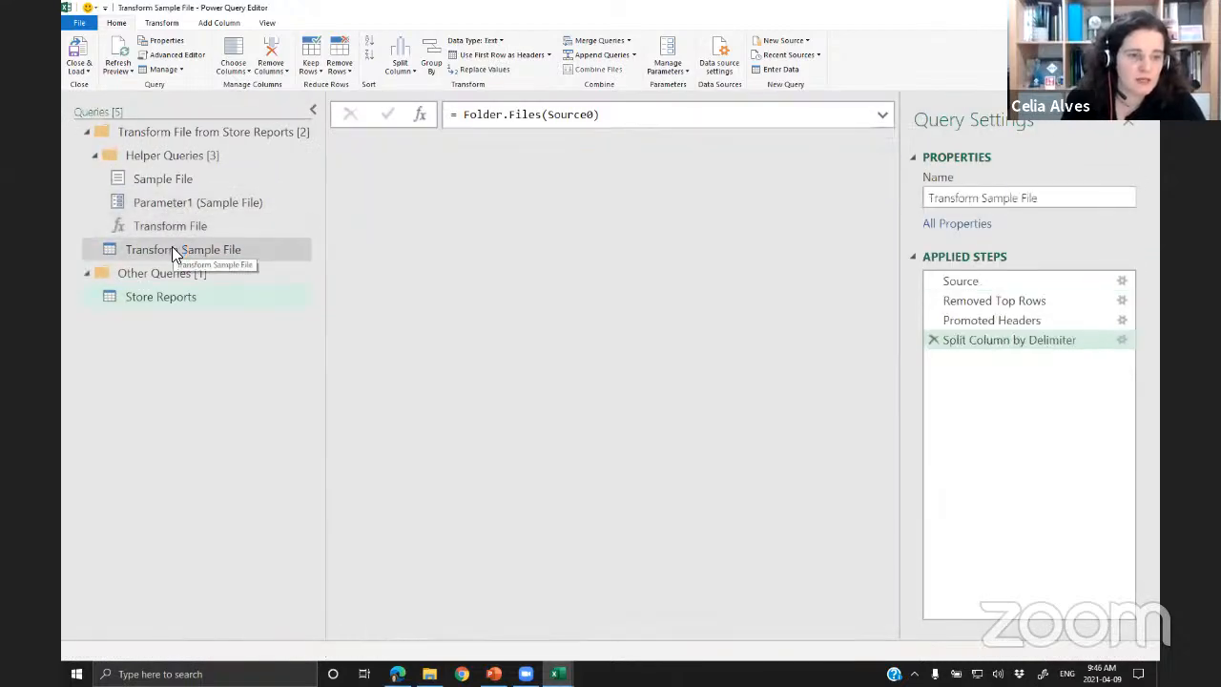
pyautogui.doubleClick(177, 249)
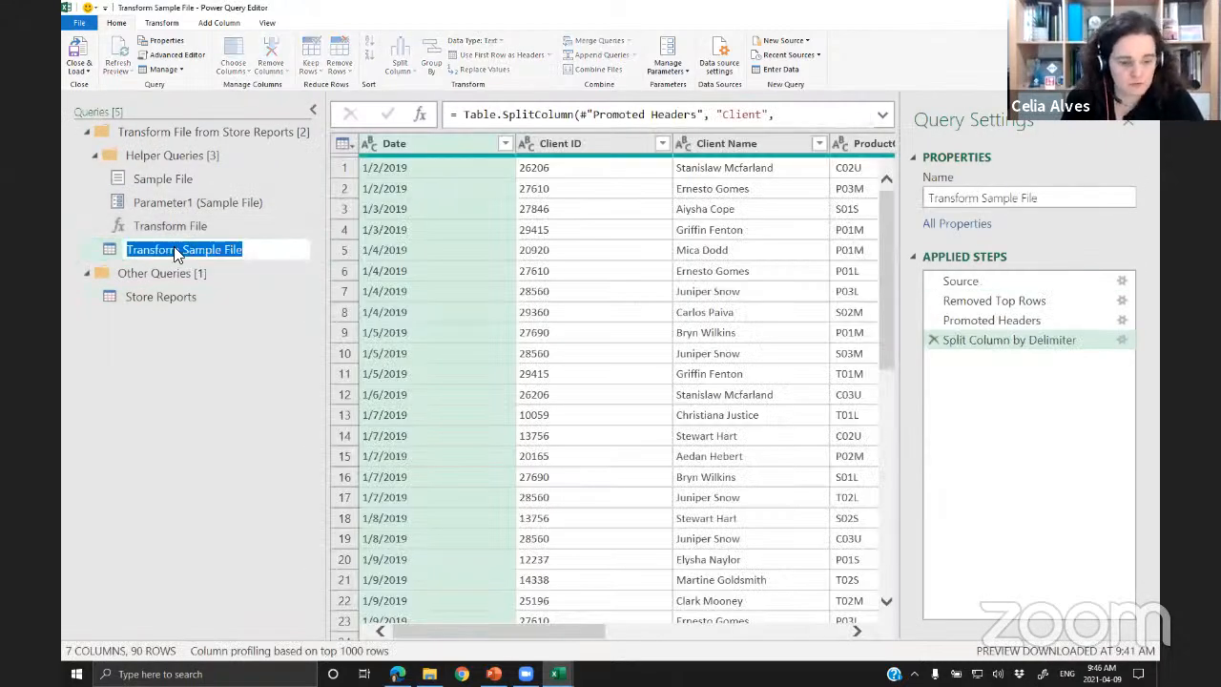
pyautogui.press('Escape')
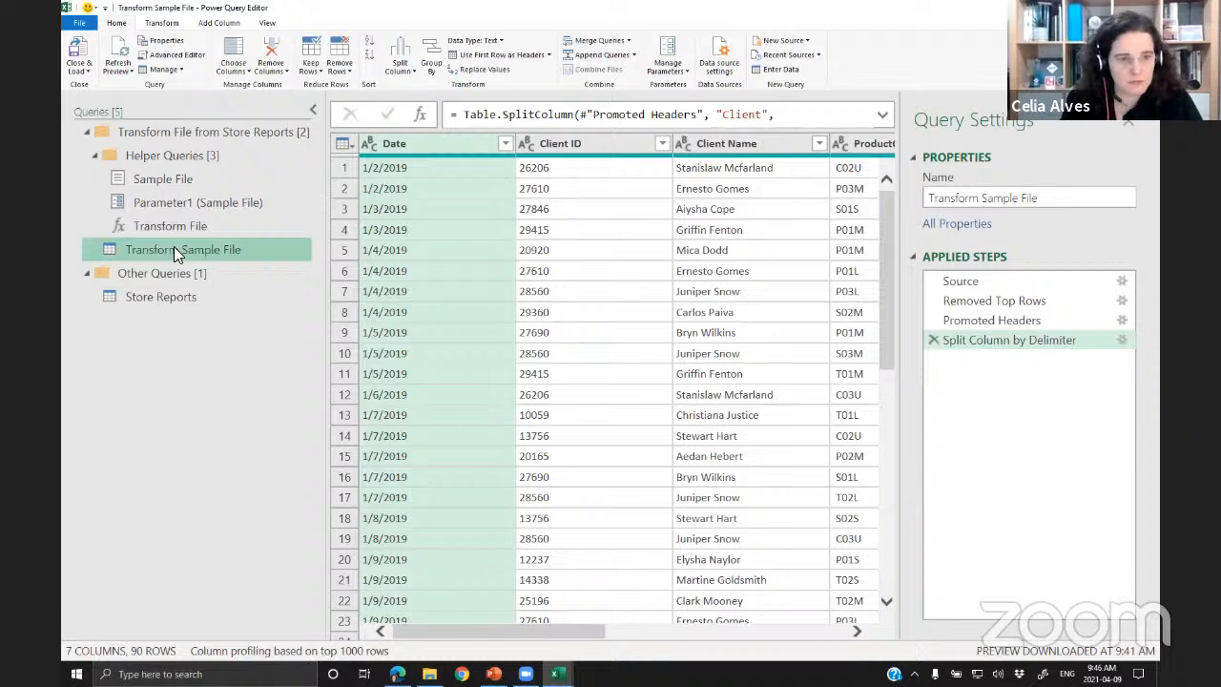
pyautogui.click(981, 282)
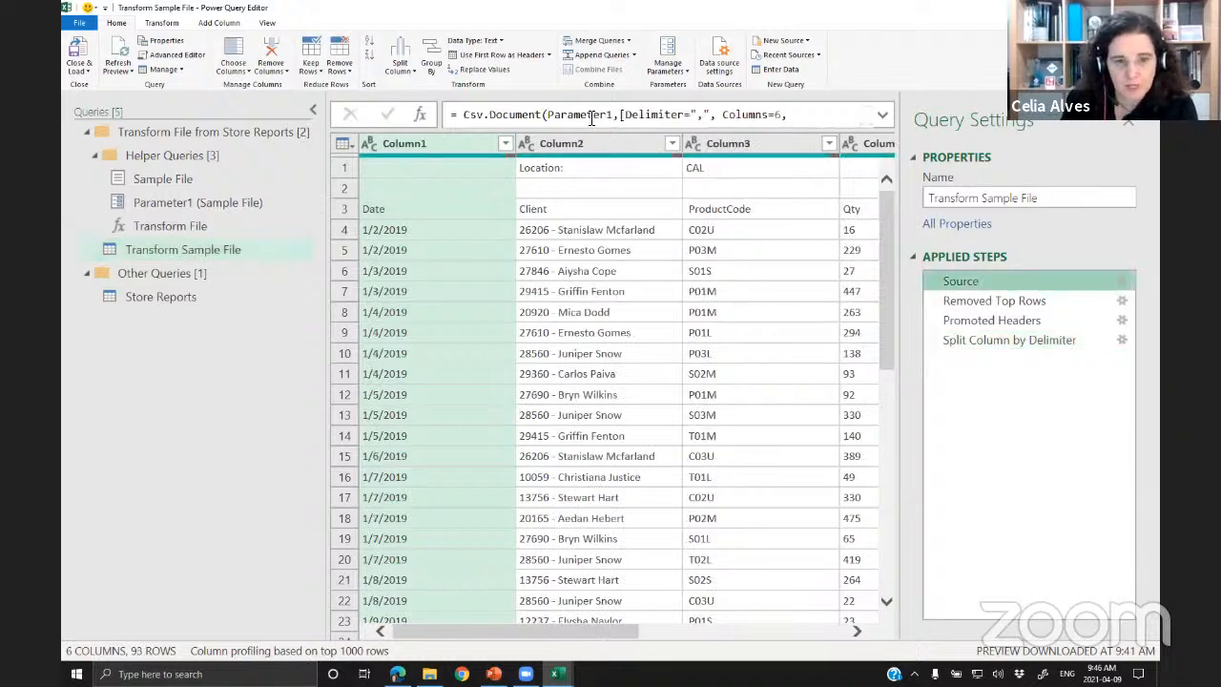
# - Copy the Source0 and Source lines from the Store Reports query's code in the Advanced Editor
pyautogui.click(185, 296)
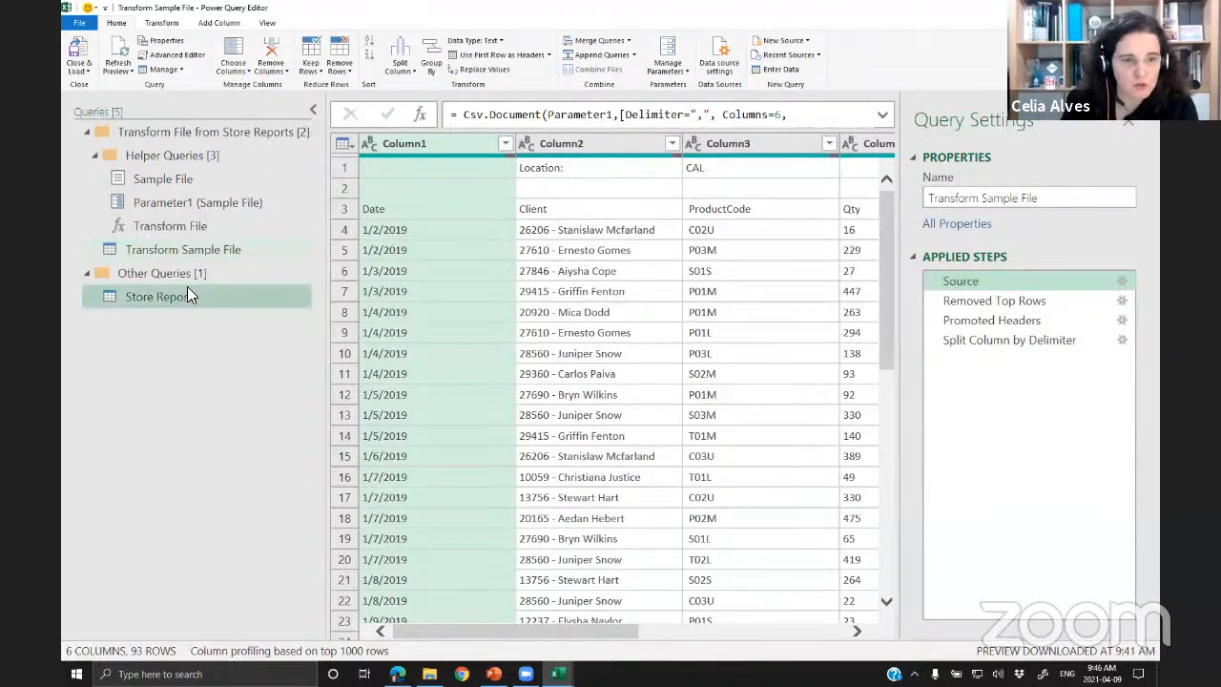
pyautogui.click(267, 22)
pyautogui.click(455, 65)
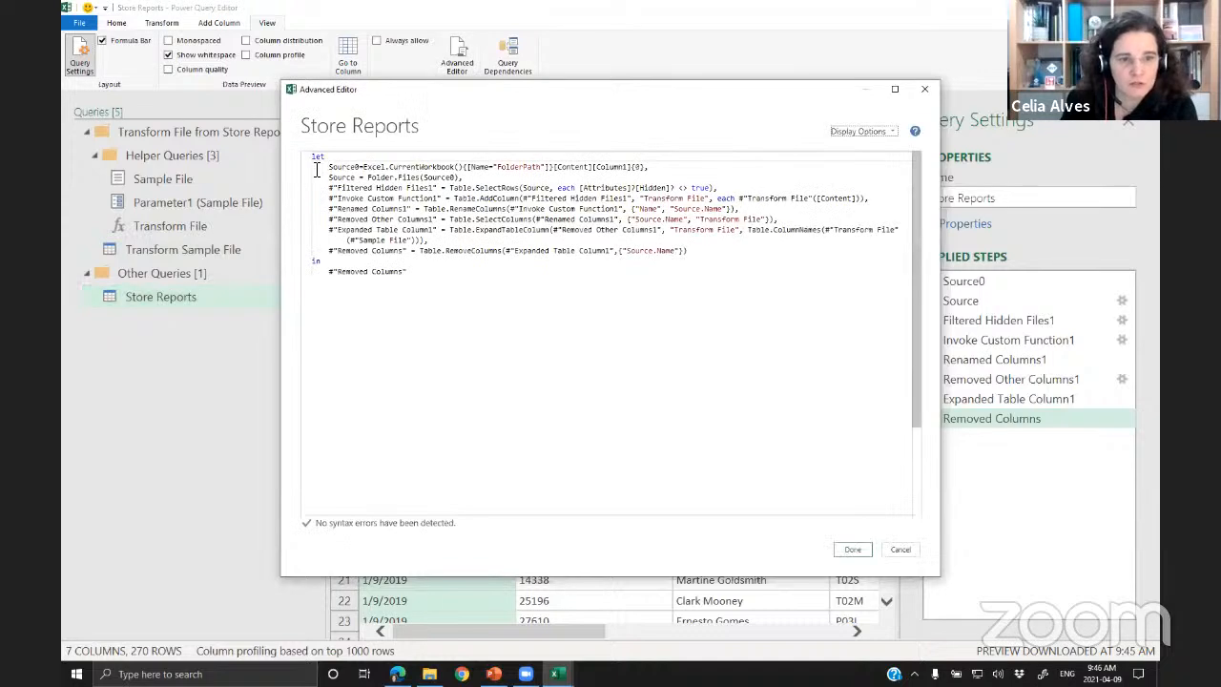
pyautogui.moveTo(317, 168); pyautogui.dragTo(524, 180)
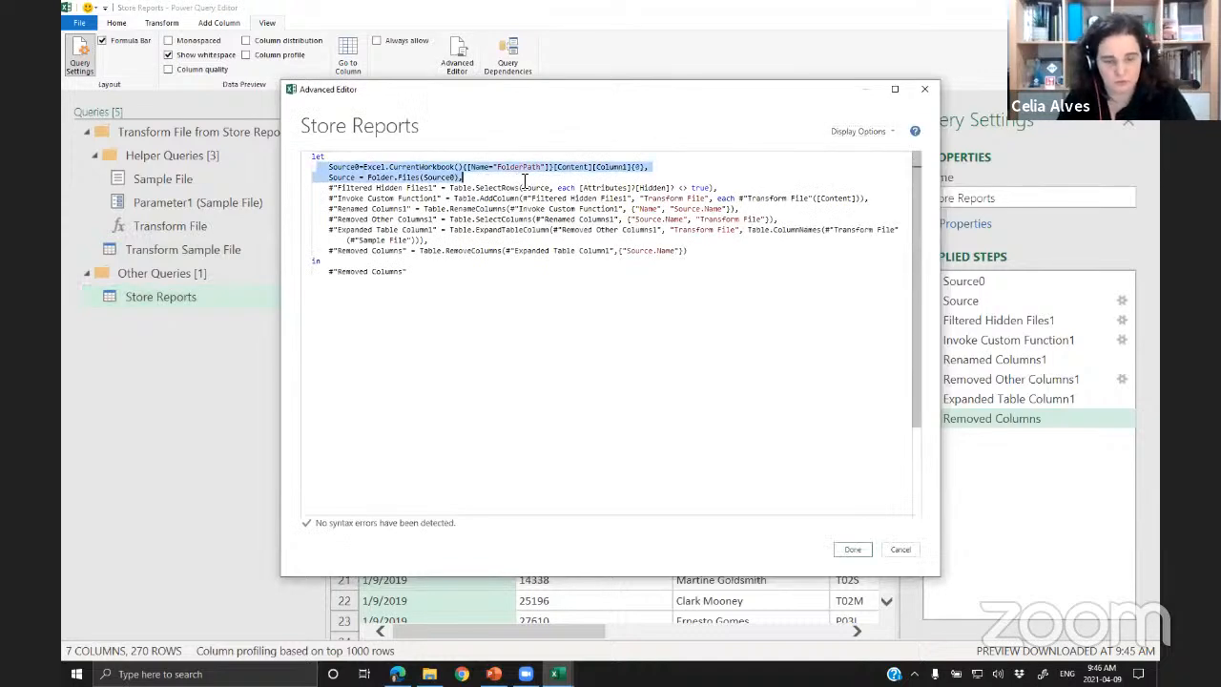
pyautogui.click(853, 549)
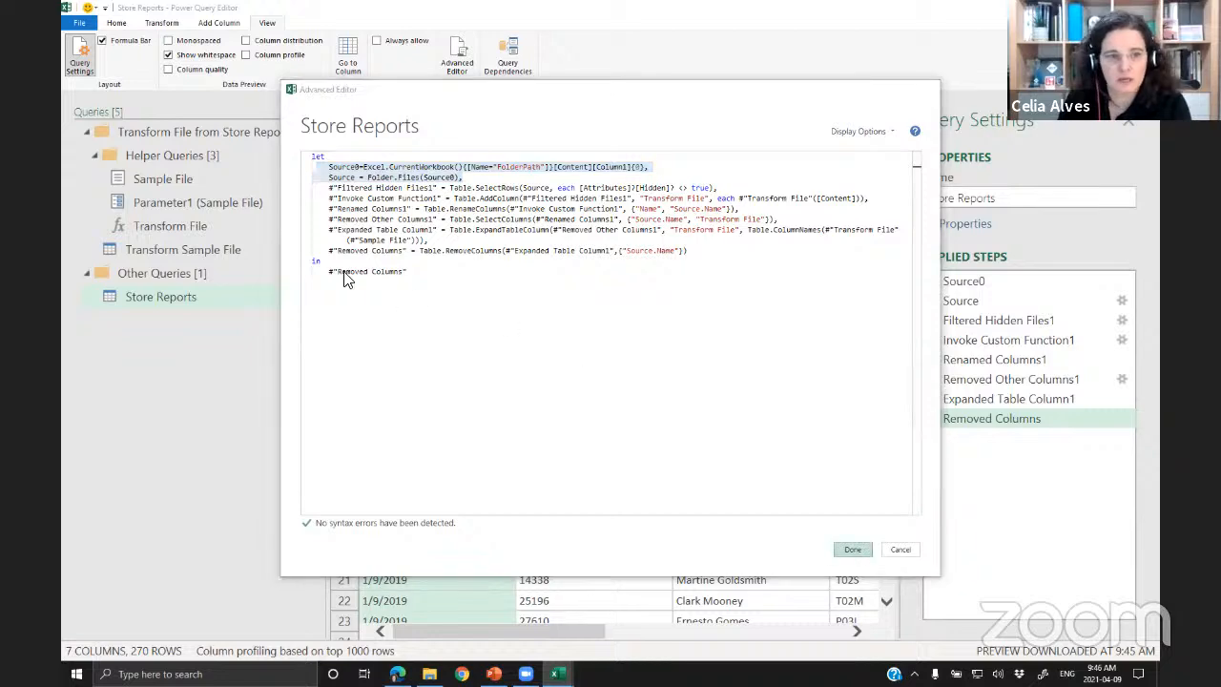
# - Try to add the copied Source0 line above the Source line in the Transform Sample File query's code, without the Folder.Files line
pyautogui.click(139, 250)
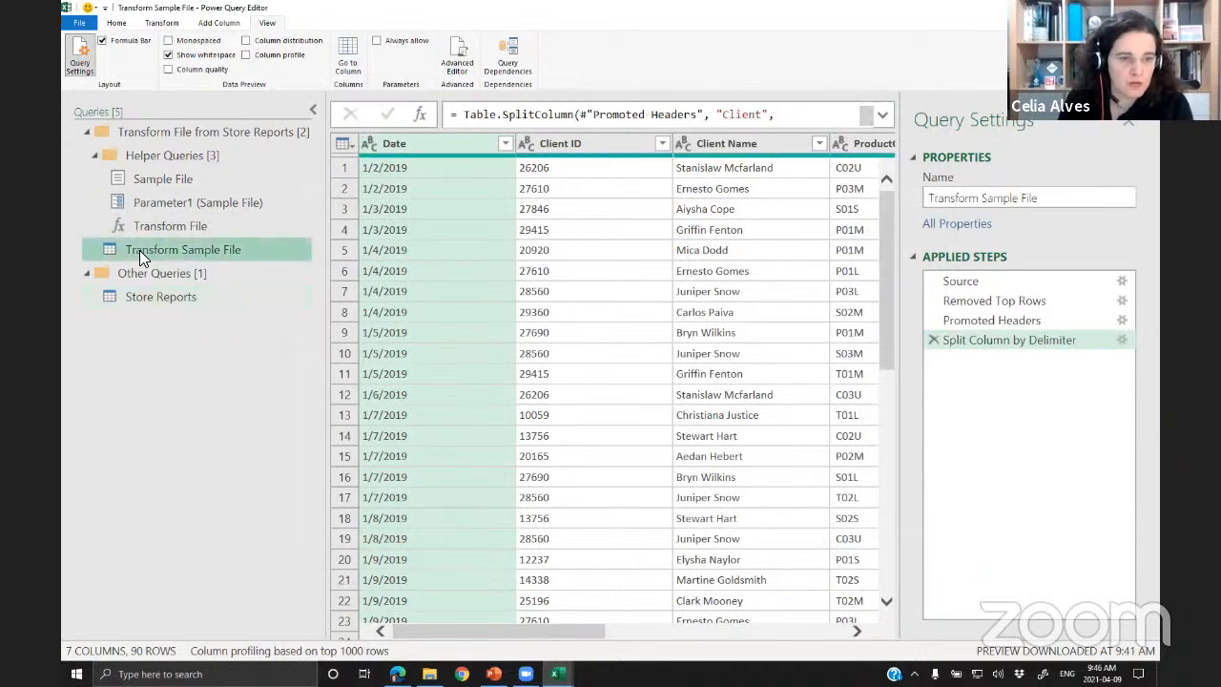
pyautogui.doubleClick(139, 250)
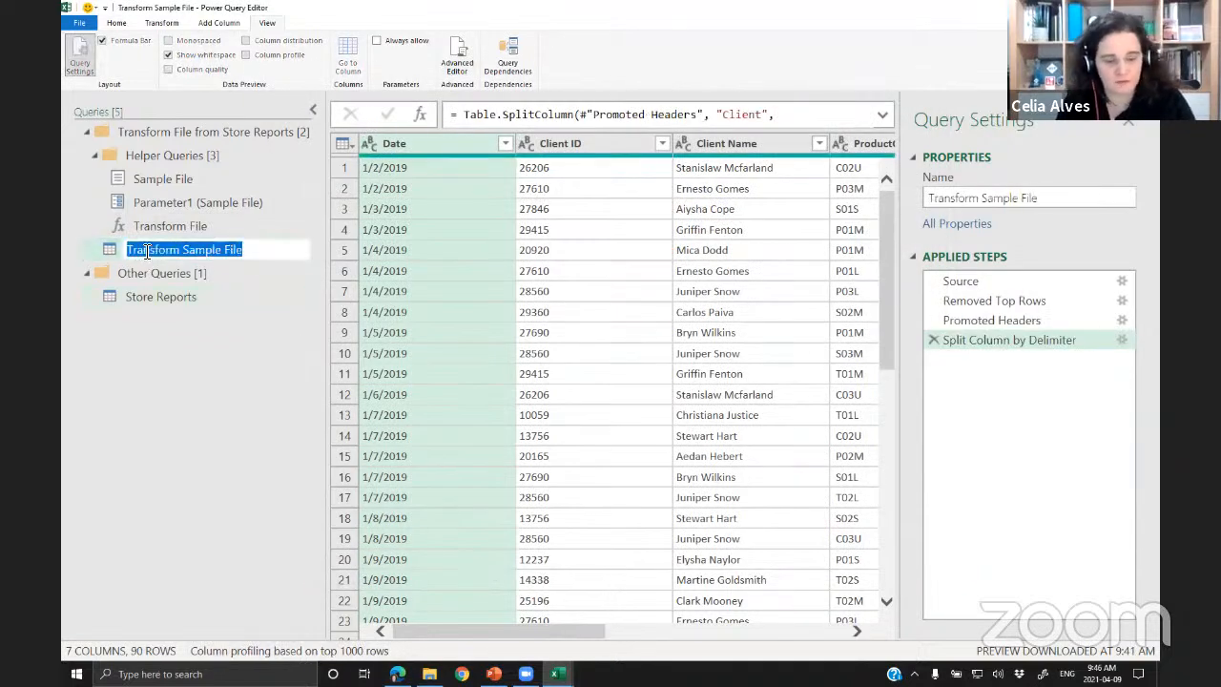
pyautogui.press('Escape')
pyautogui.click(457, 49)
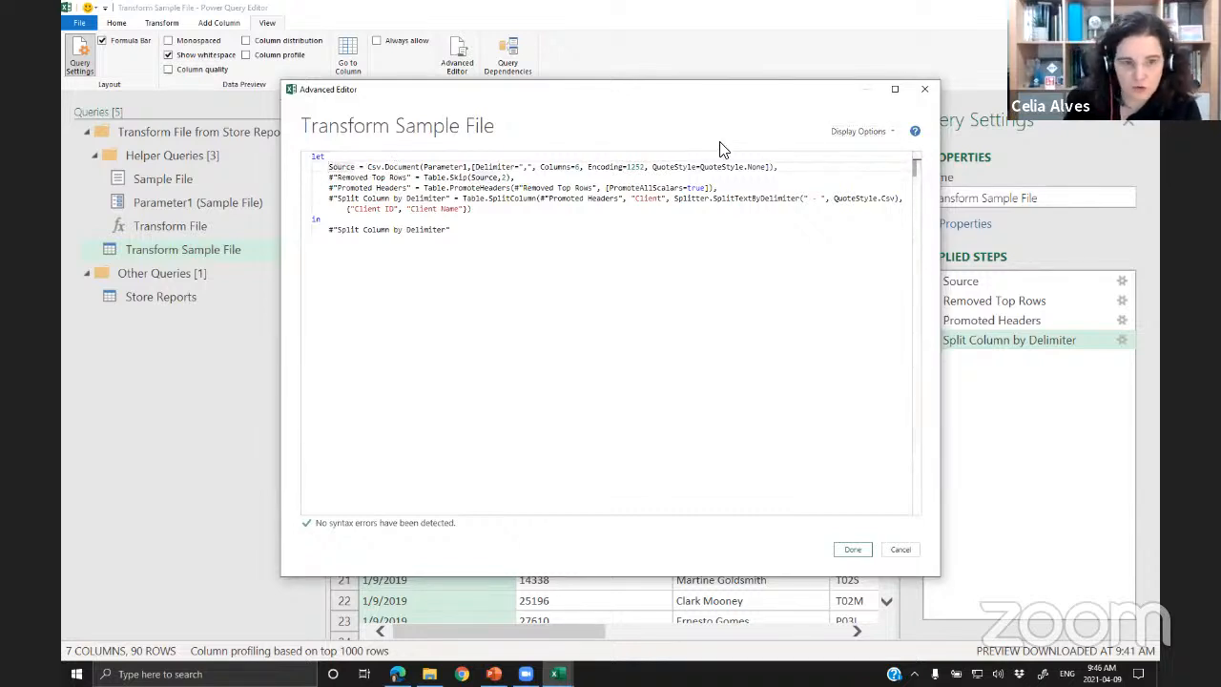
pyautogui.press('Return')
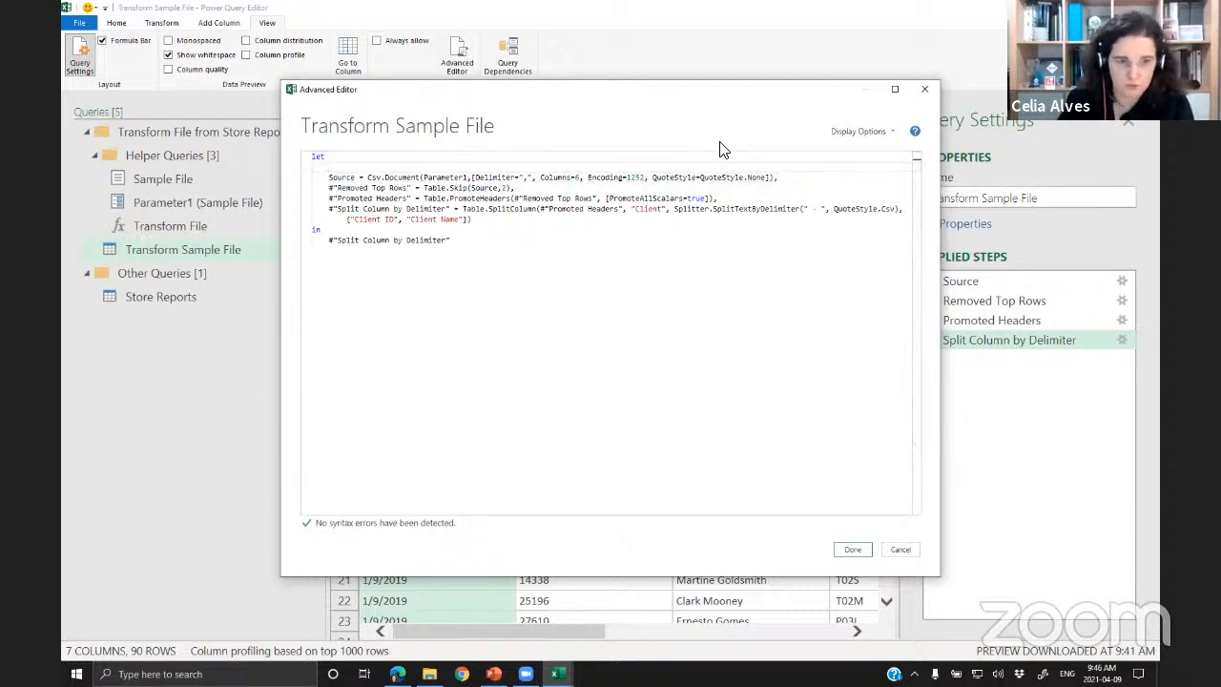
pyautogui.write('Source')
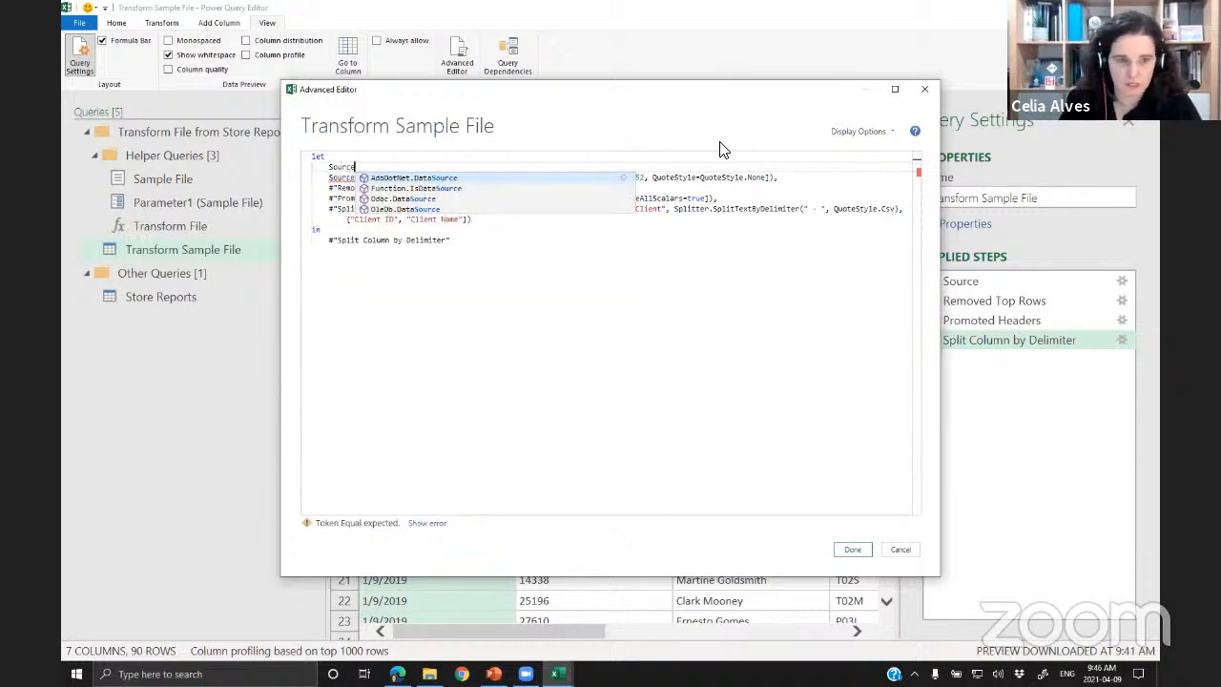
pyautogui.click(321, 167)
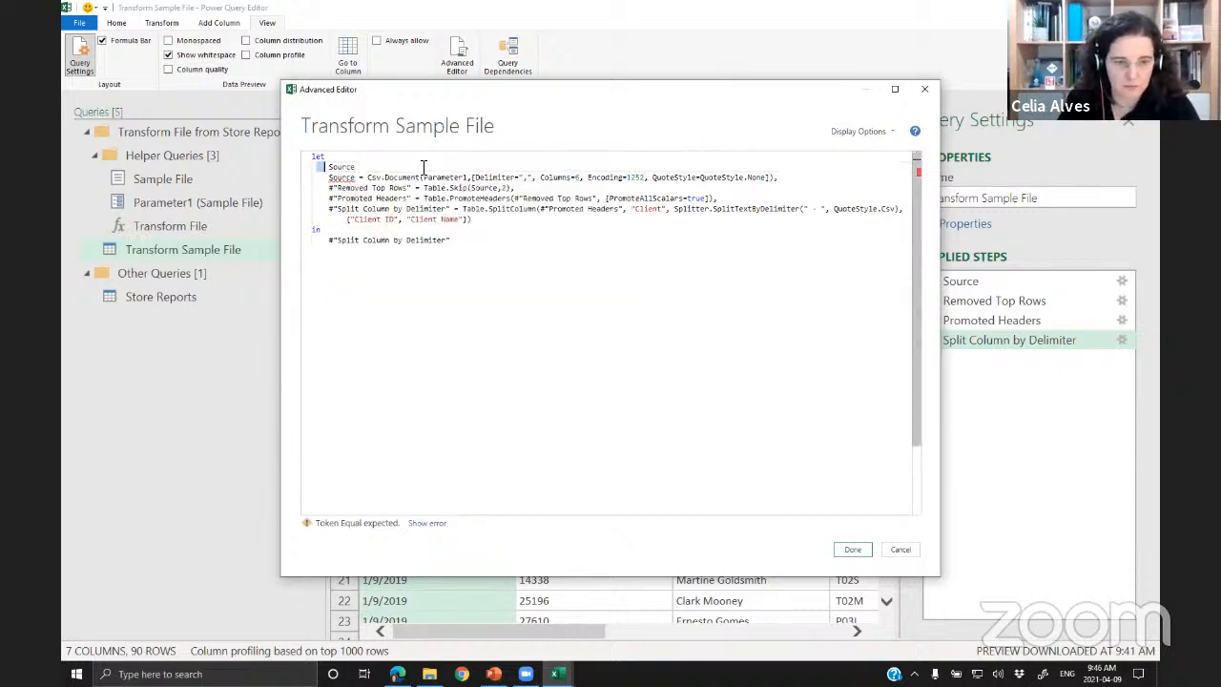
pyautogui.hotkey('shift', 'End')
pyautogui.write('Source0=Excel.CurrentWorkbook(){[Name="FolderPath"]}[Content][Column1]{0}, Source = Folder.Files(Source0),')
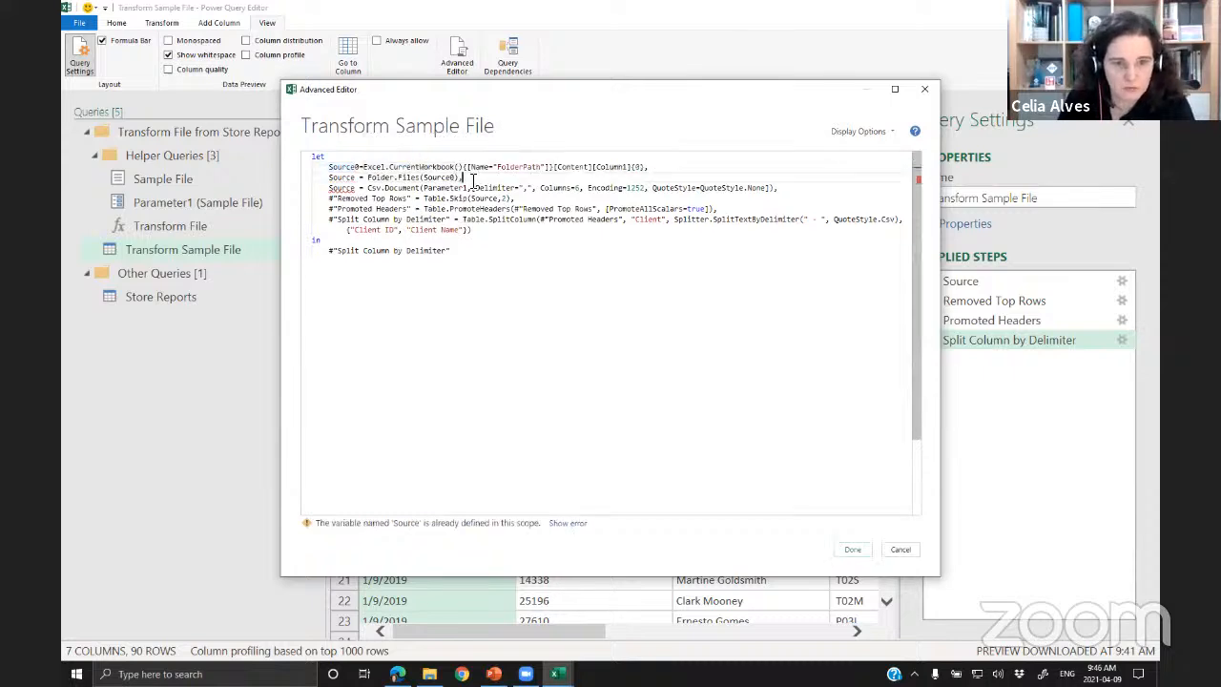
pyautogui.moveTo(471, 177); pyautogui.dragTo(250, 178)
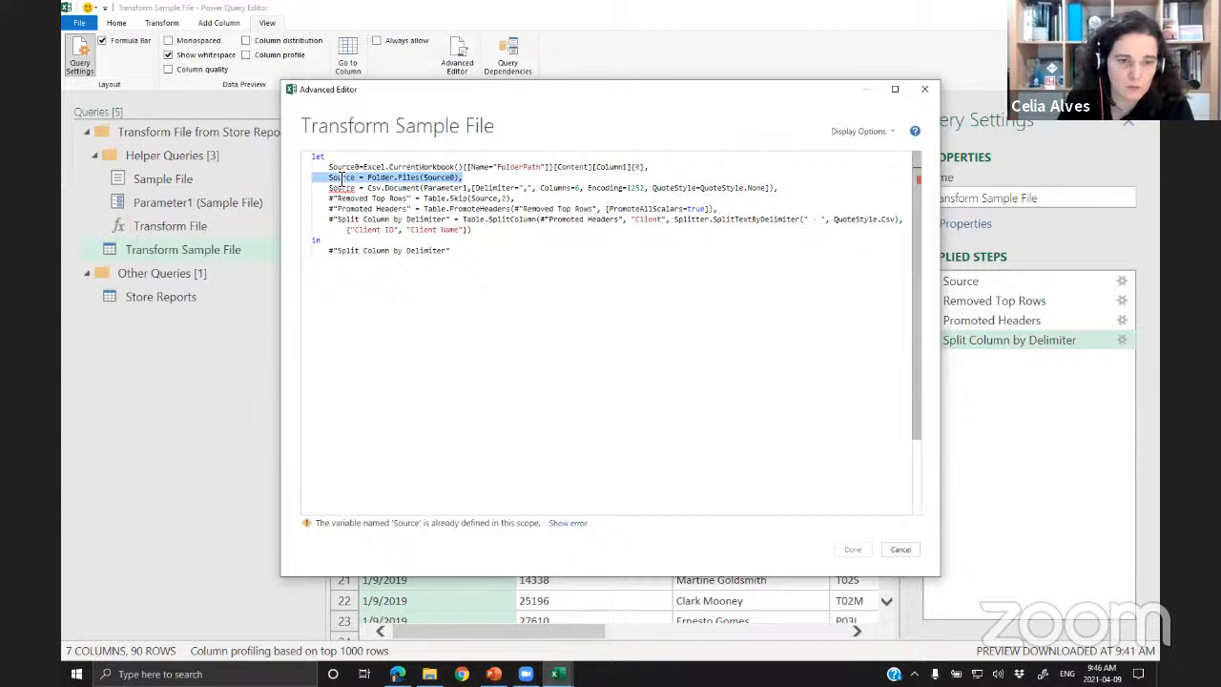
pyautogui.press('BackSpace')
pyautogui.press('BackSpace')
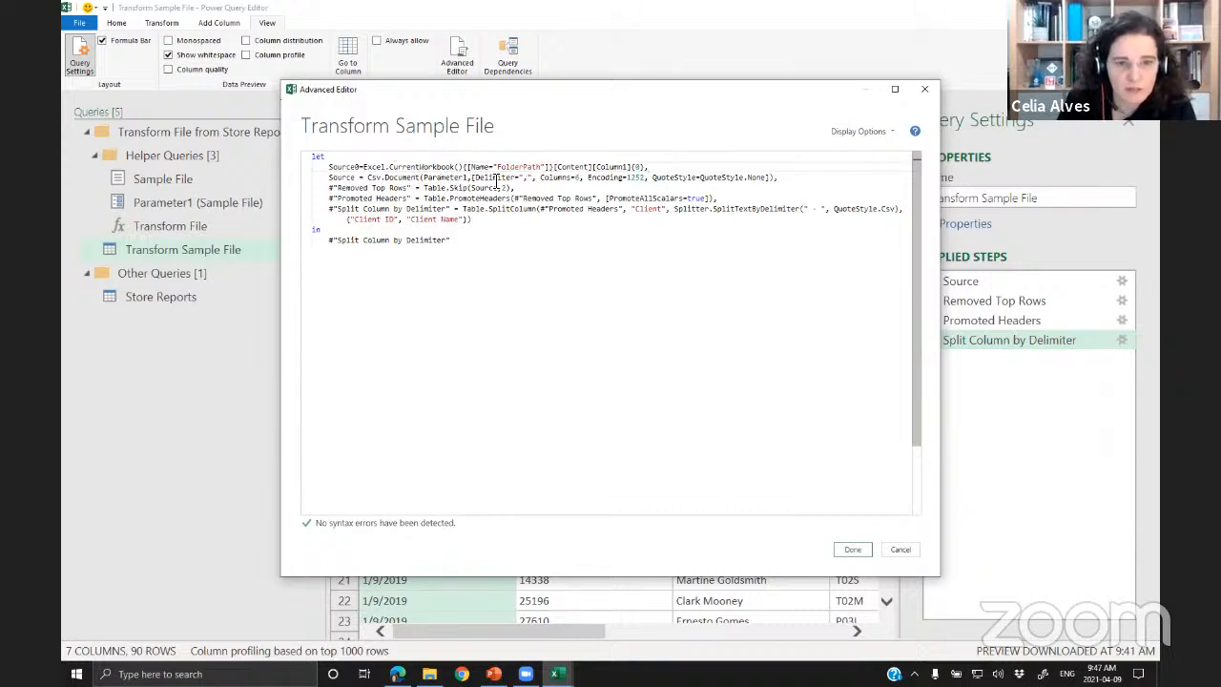
# - Remove the Source0 line from the Transform Sample File query's code and discard the code changes
pyautogui.doubleClick(527, 178)
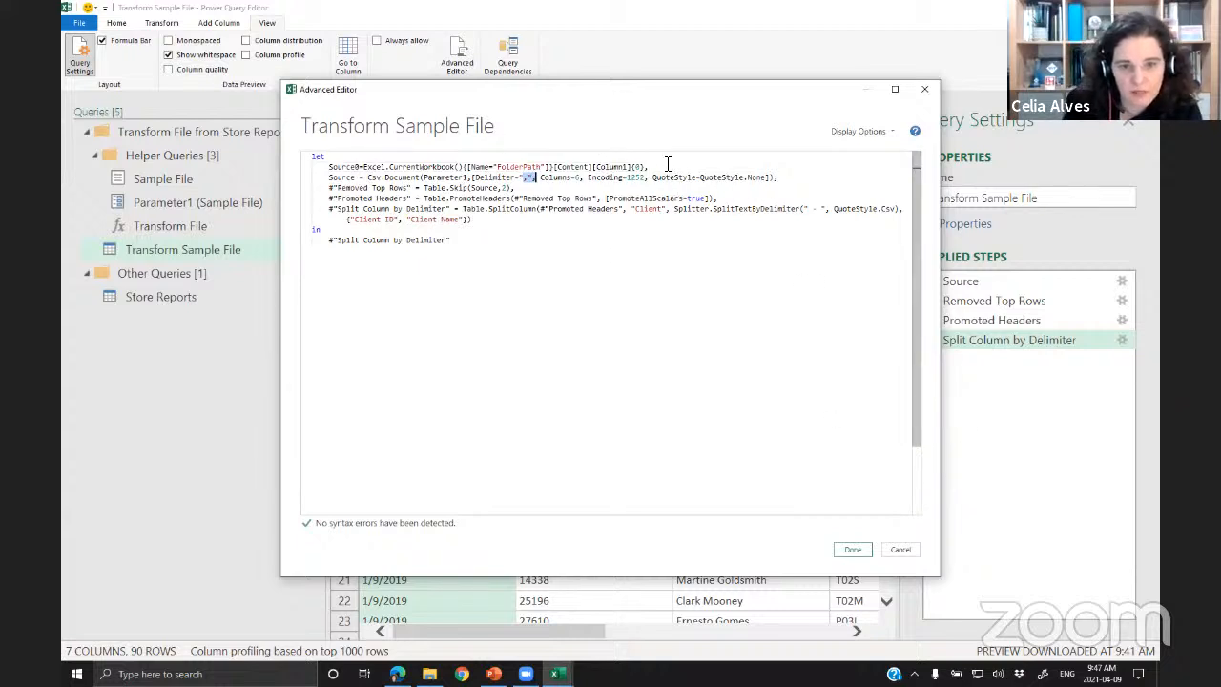
pyautogui.moveTo(668, 164); pyautogui.dragTo(287, 170)
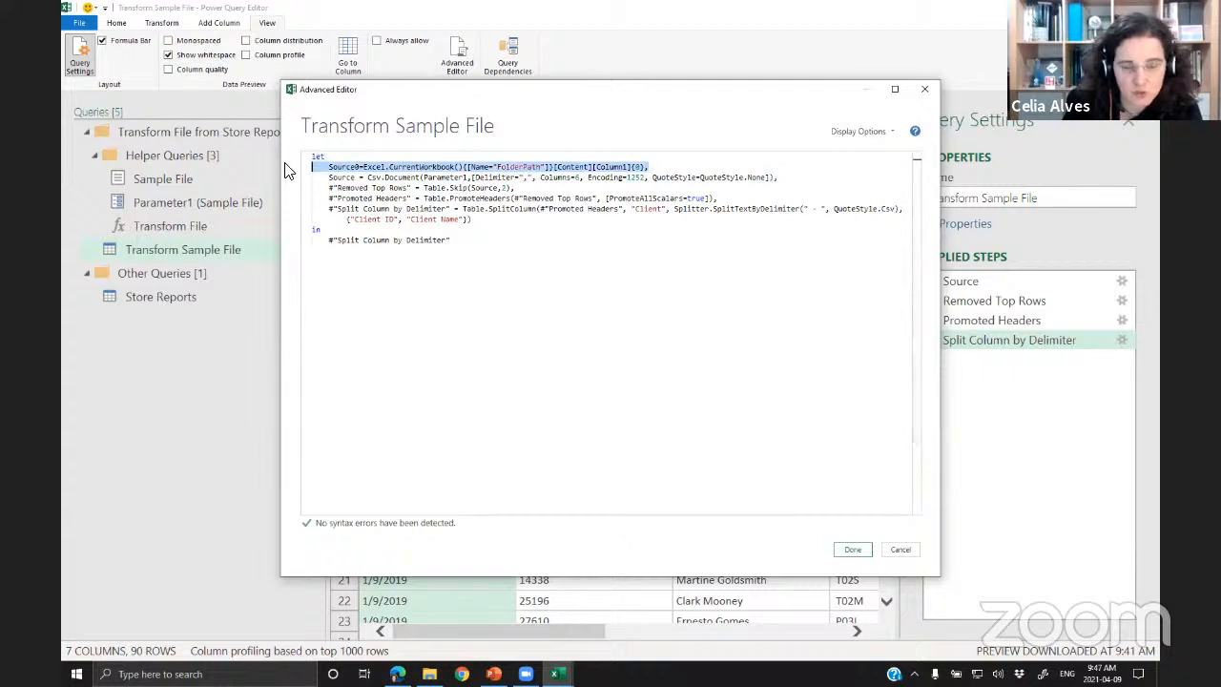
pyautogui.press('BackSpace')
pyautogui.press('BackSpace')
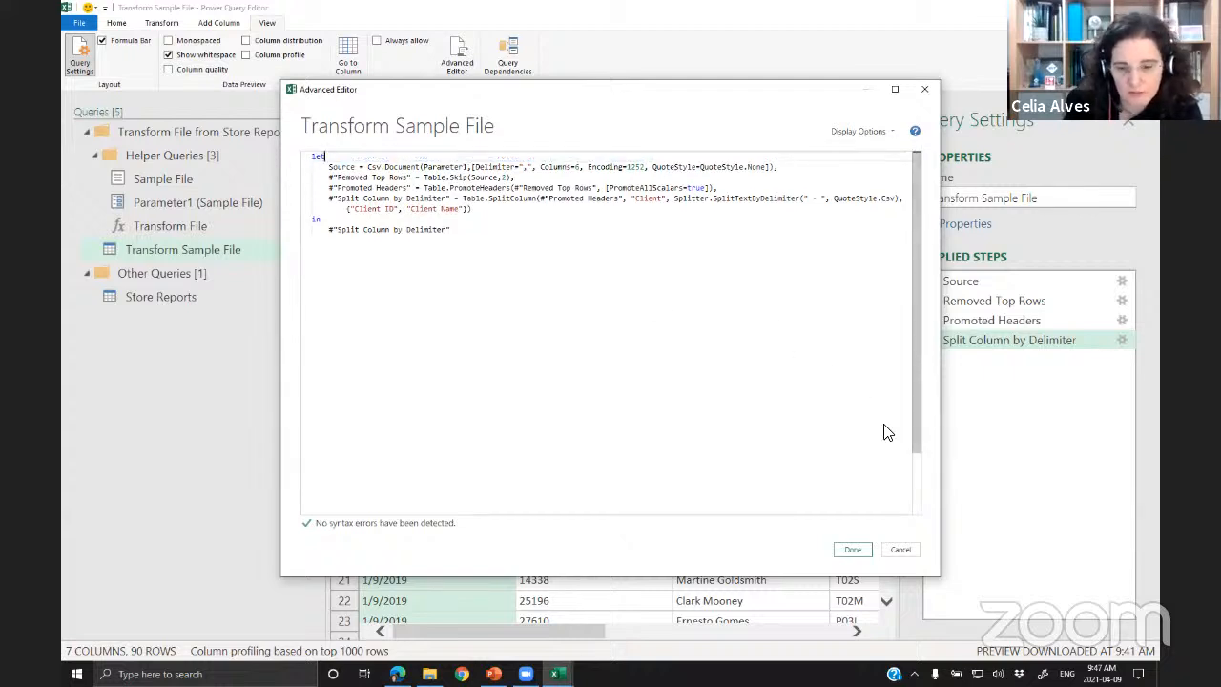
pyautogui.click(900, 551)
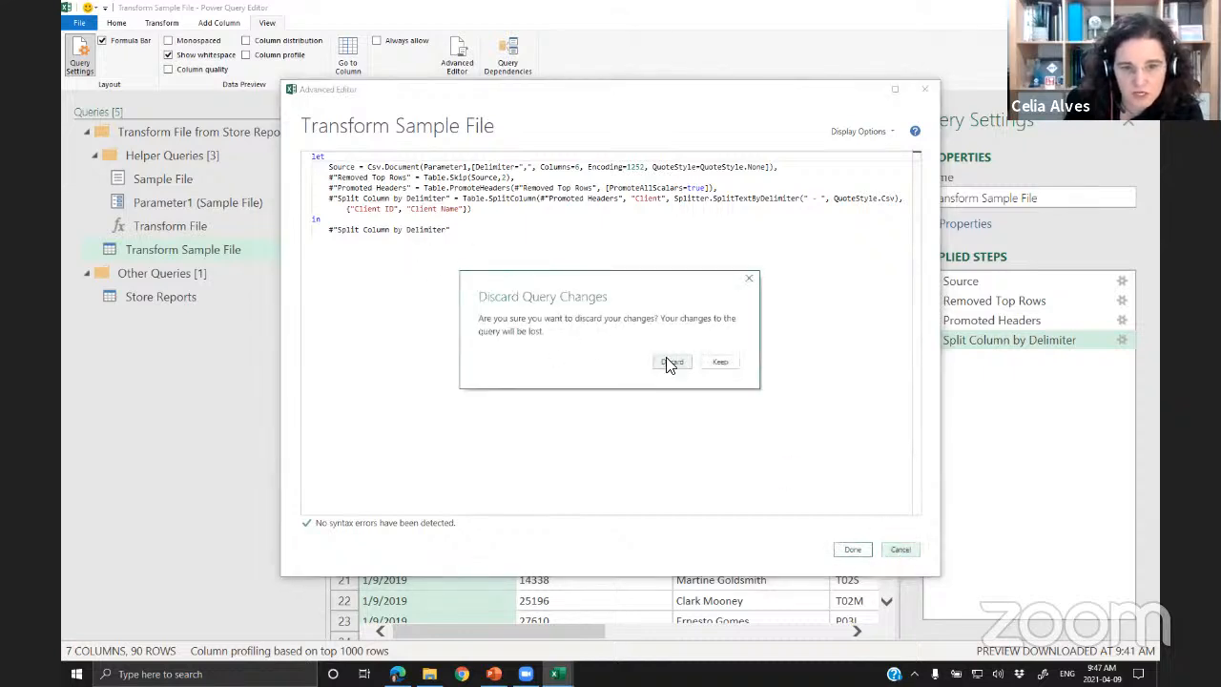
pyautogui.click(670, 362)
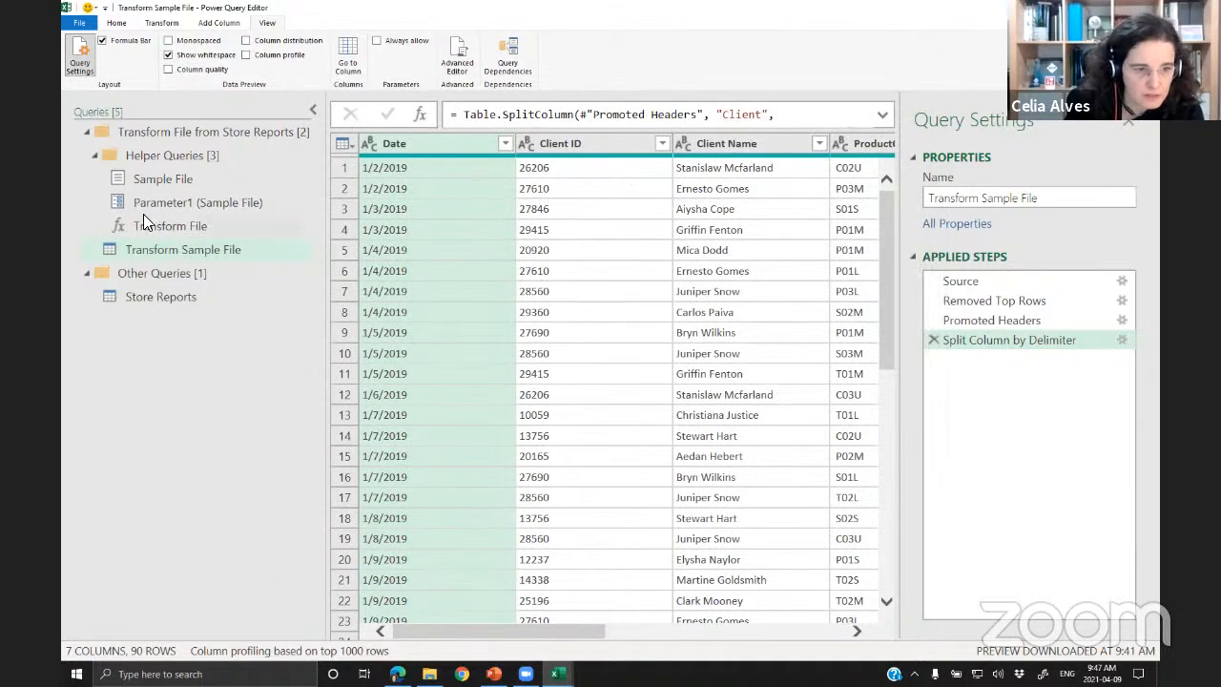
# - Look through the Transform File, Parameter1 and Sample File helper queries, and check the folder path in Sample File's Source step
pyautogui.doubleClick(143, 224)
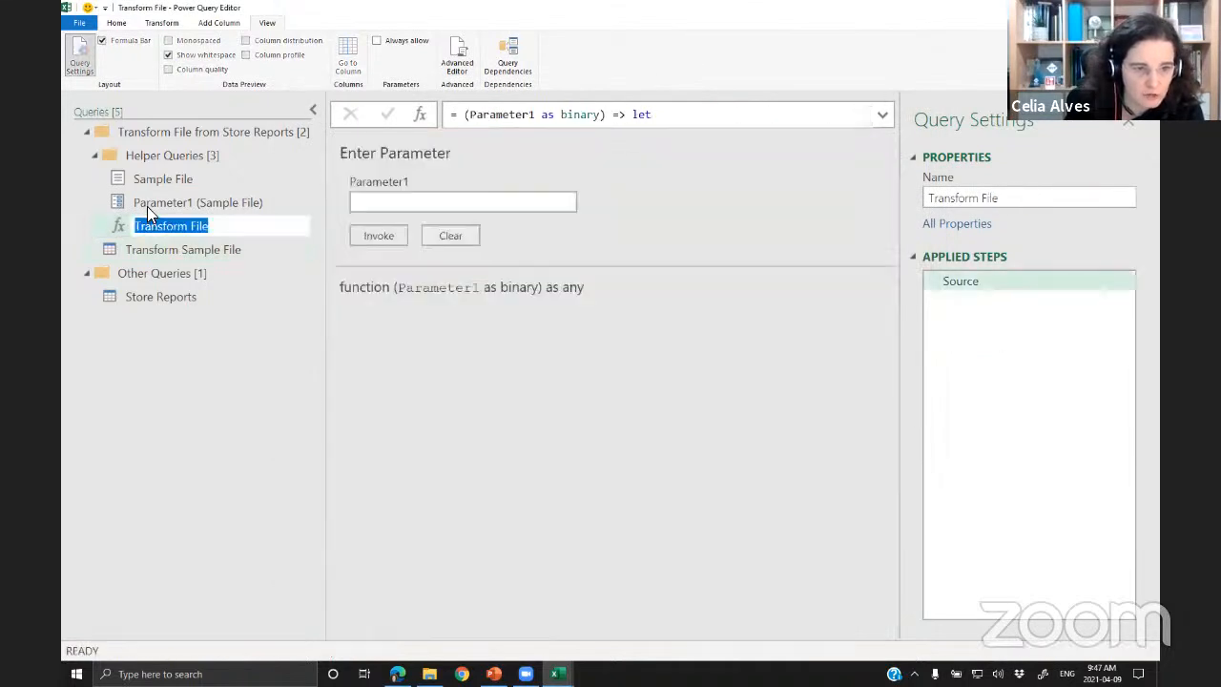
pyautogui.doubleClick(147, 206)
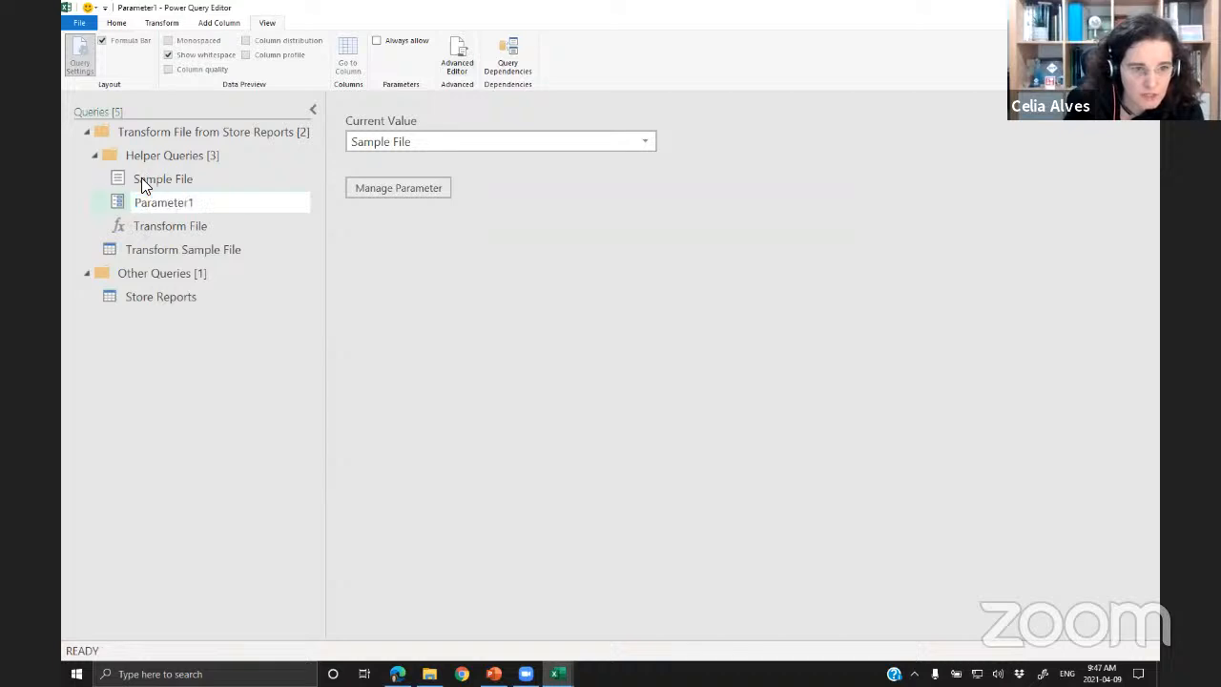
pyautogui.click(141, 178)
pyautogui.doubleClick(142, 177)
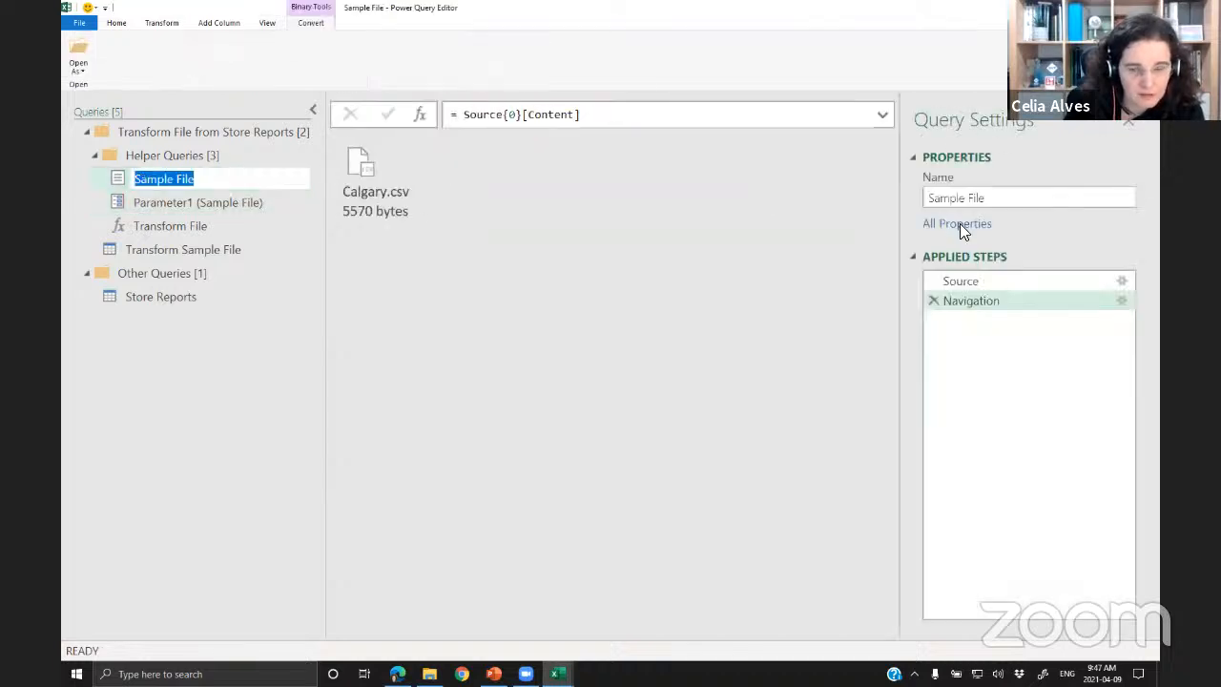
pyautogui.press('Return')
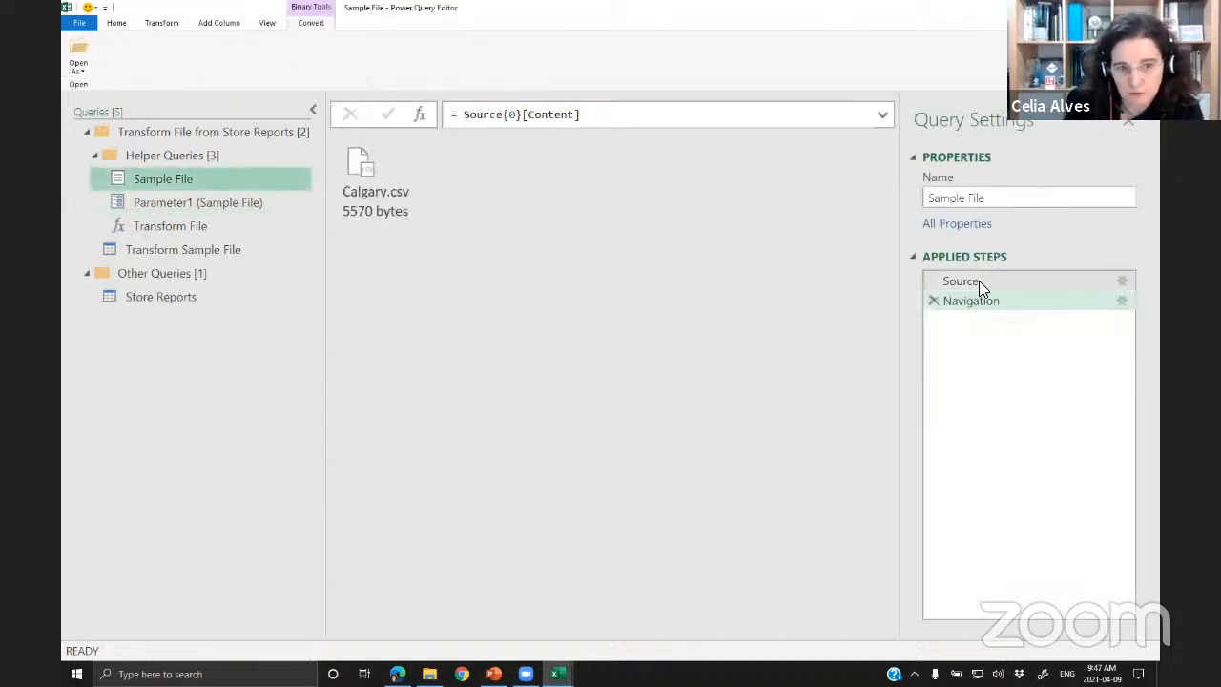
pyautogui.click(979, 281)
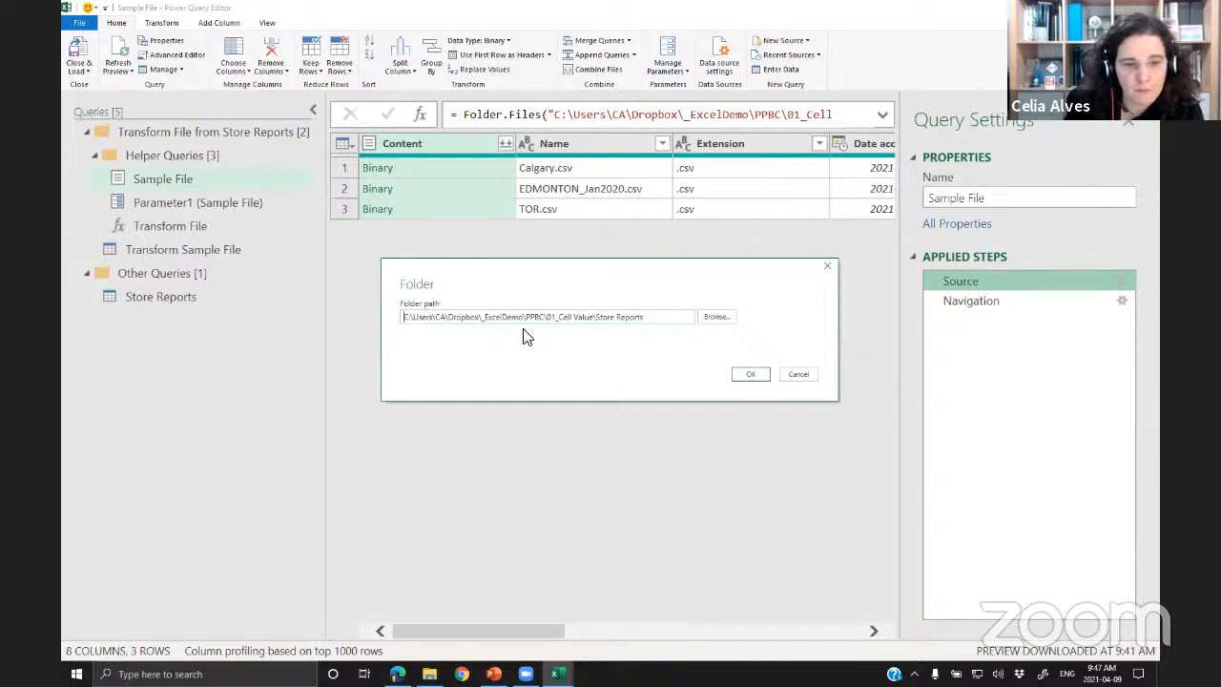
pyautogui.click(797, 374)
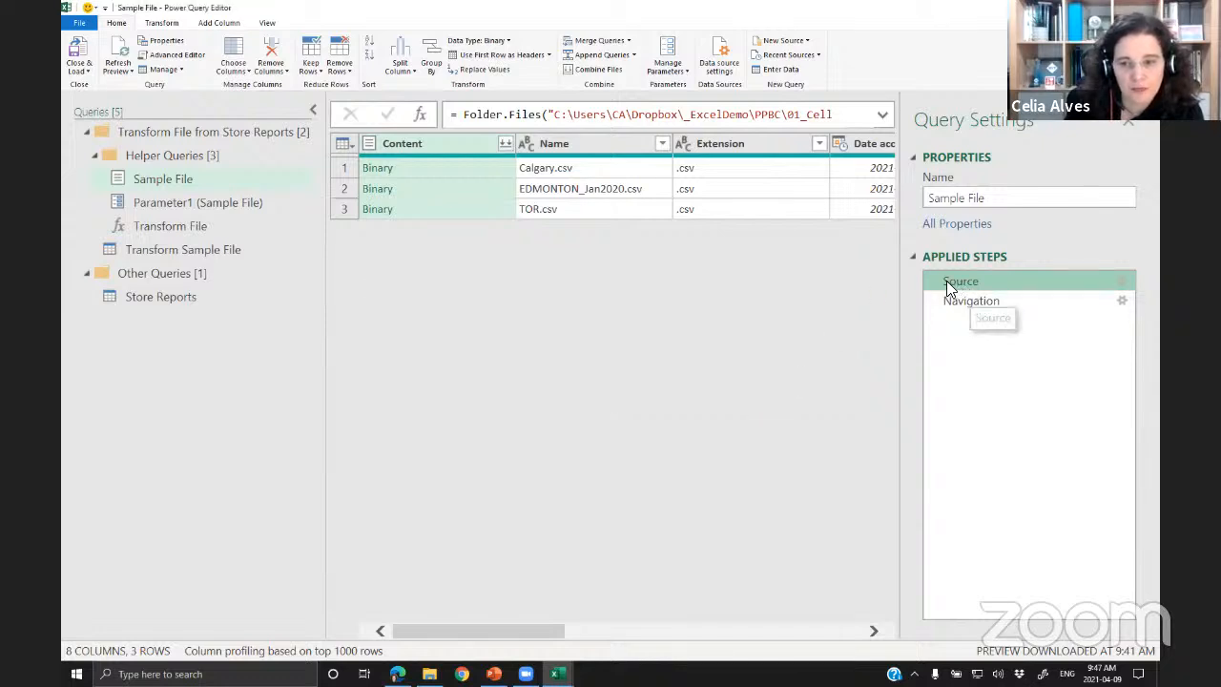
# - Replace the hard-coded Source line in the Sample File query's code with the copied Source0 and Source lines, align them, and apply the code
pyautogui.click(266, 24)
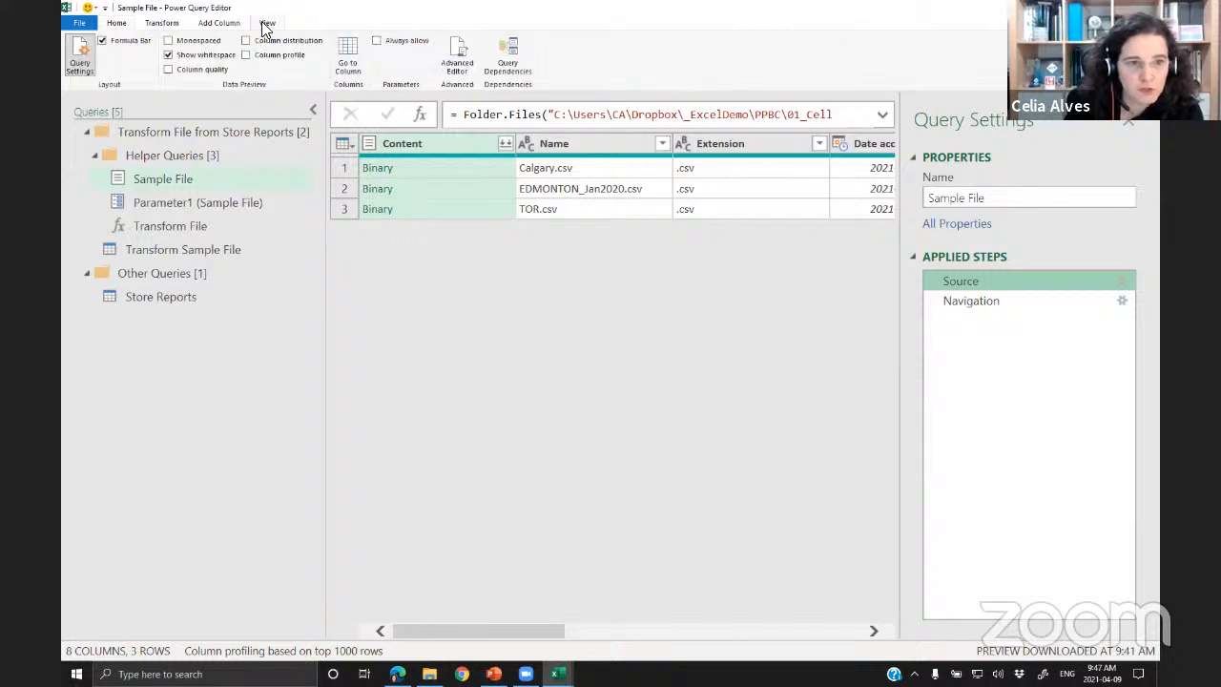
pyautogui.click(461, 63)
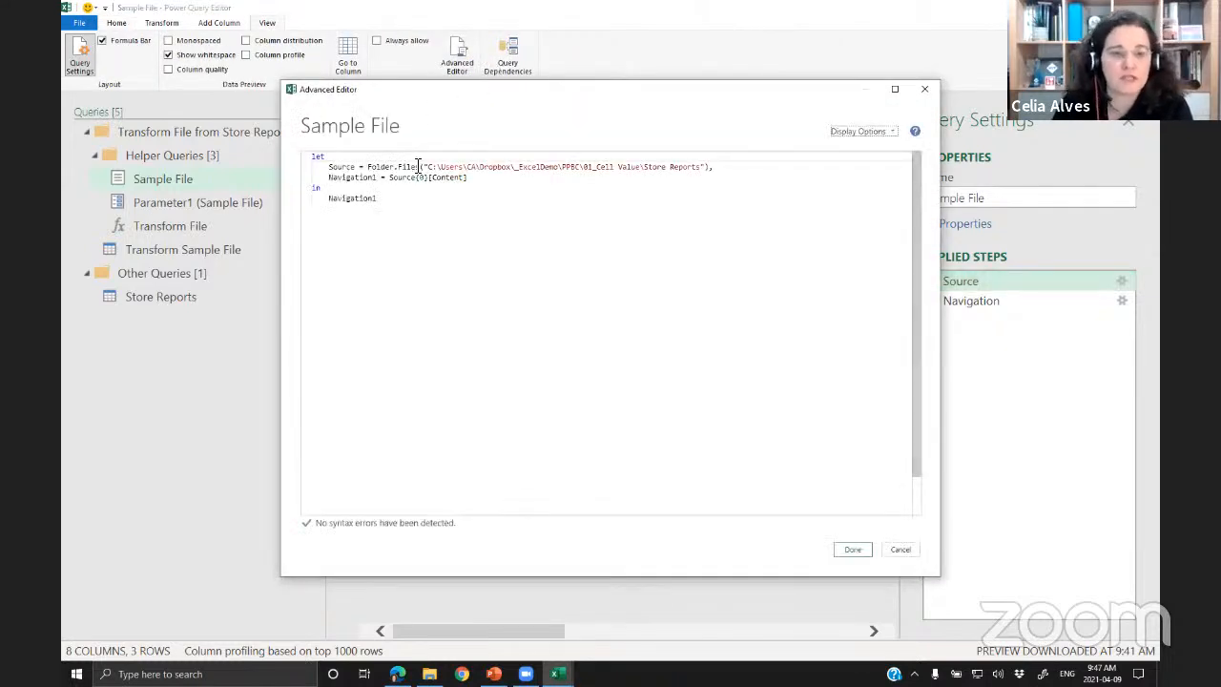
pyautogui.moveTo(426, 167); pyautogui.dragTo(707, 167)
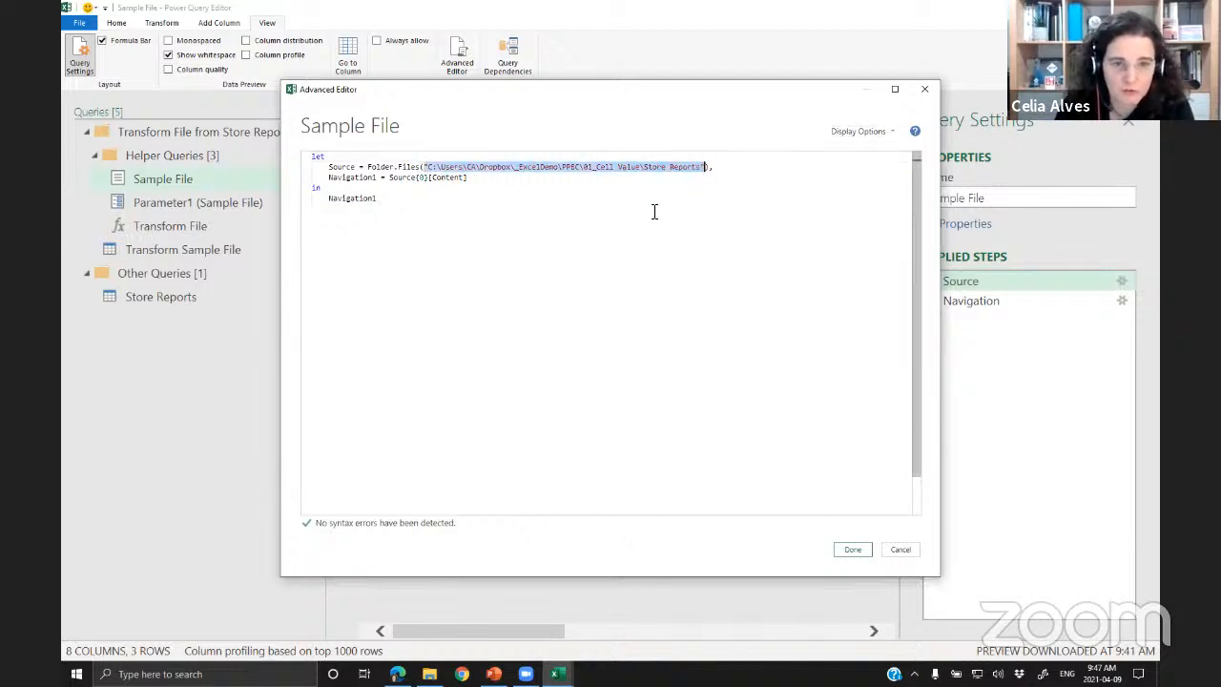
pyautogui.click(712, 168)
pyautogui.moveTo(717, 167); pyautogui.dragTo(252, 164)
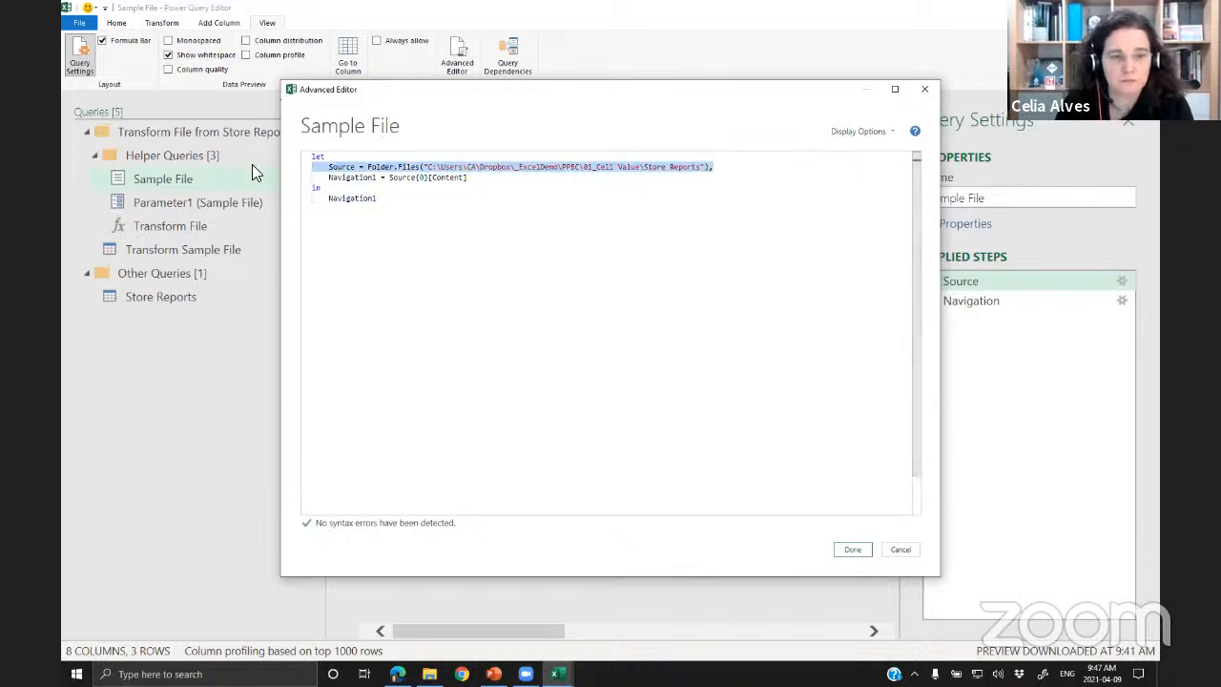
pyautogui.write('Source0=Excel.CurrentWorkbook(){[Name="FolderPath"]}[Content][Column1]{0}, Source = Folder.Files(Source0),')
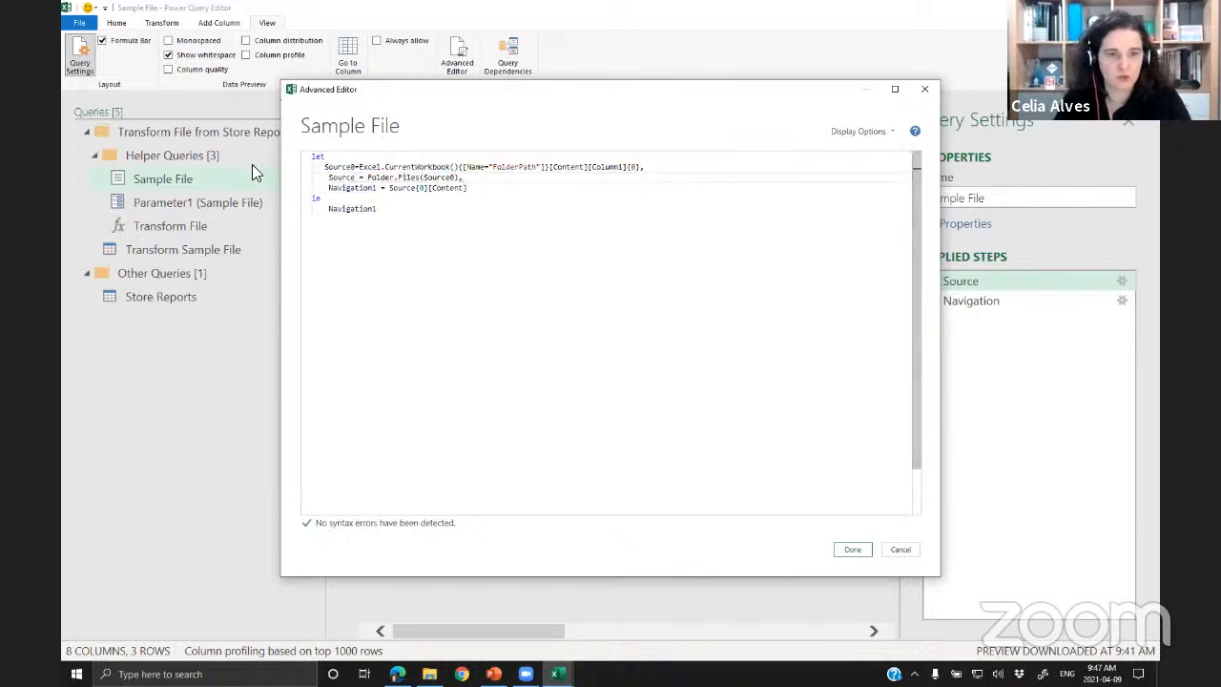
pyautogui.click(327, 166)
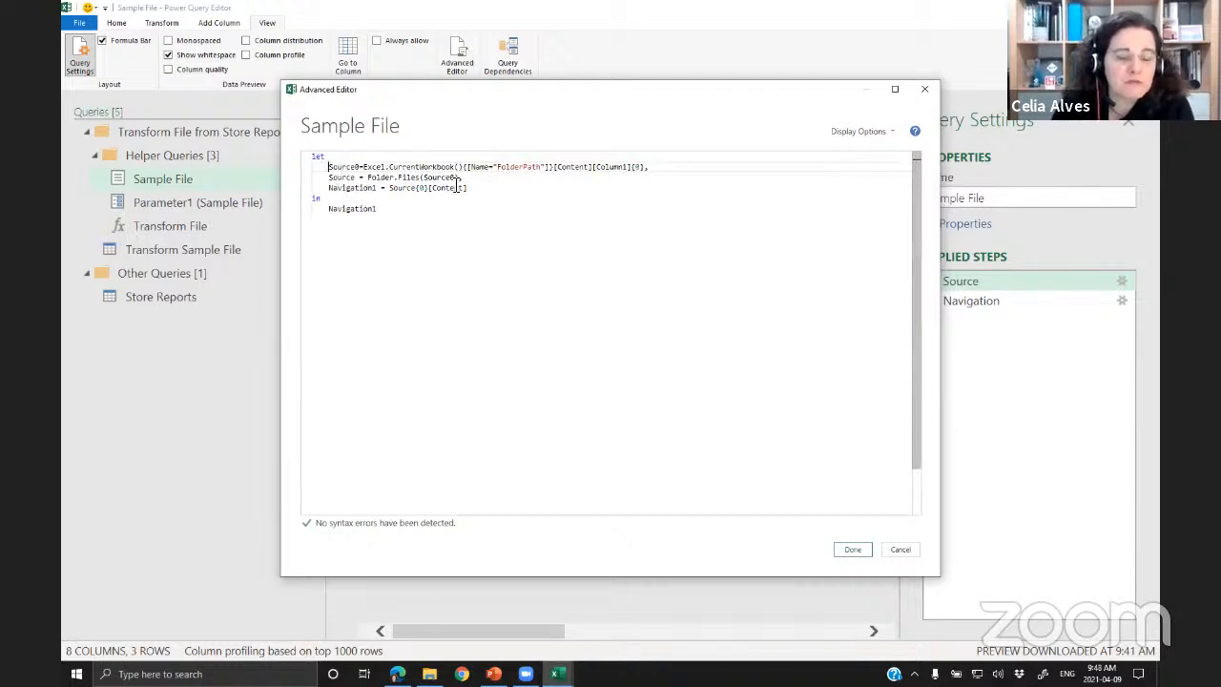
pyautogui.moveTo(455, 181)
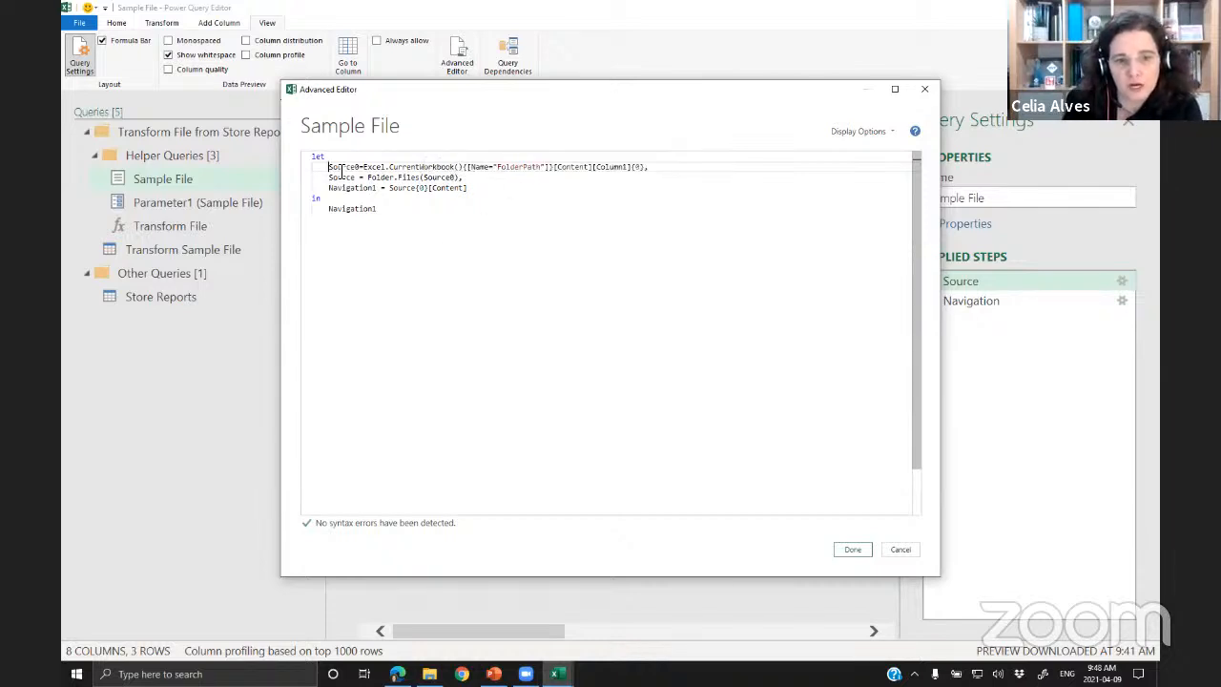
pyautogui.click(849, 551)
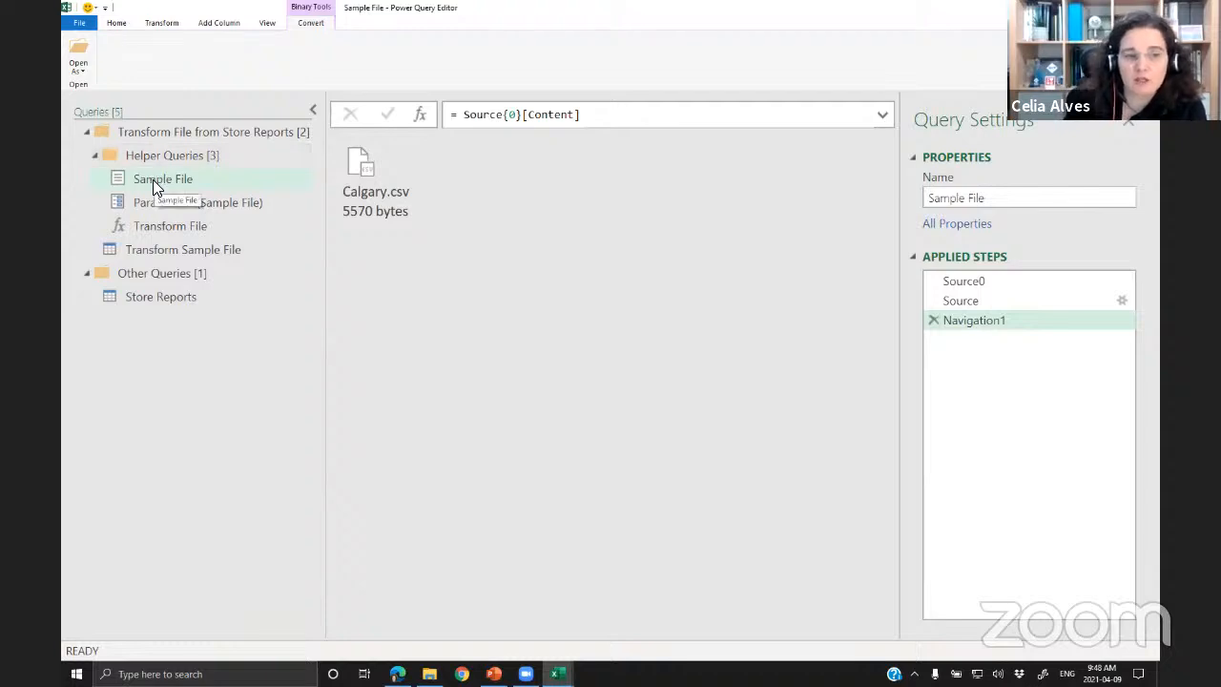
# - Switch to File Explorer and duplicate the Store Reports folder inside the 01_Cell Value folder
pyautogui.click(150, 248)
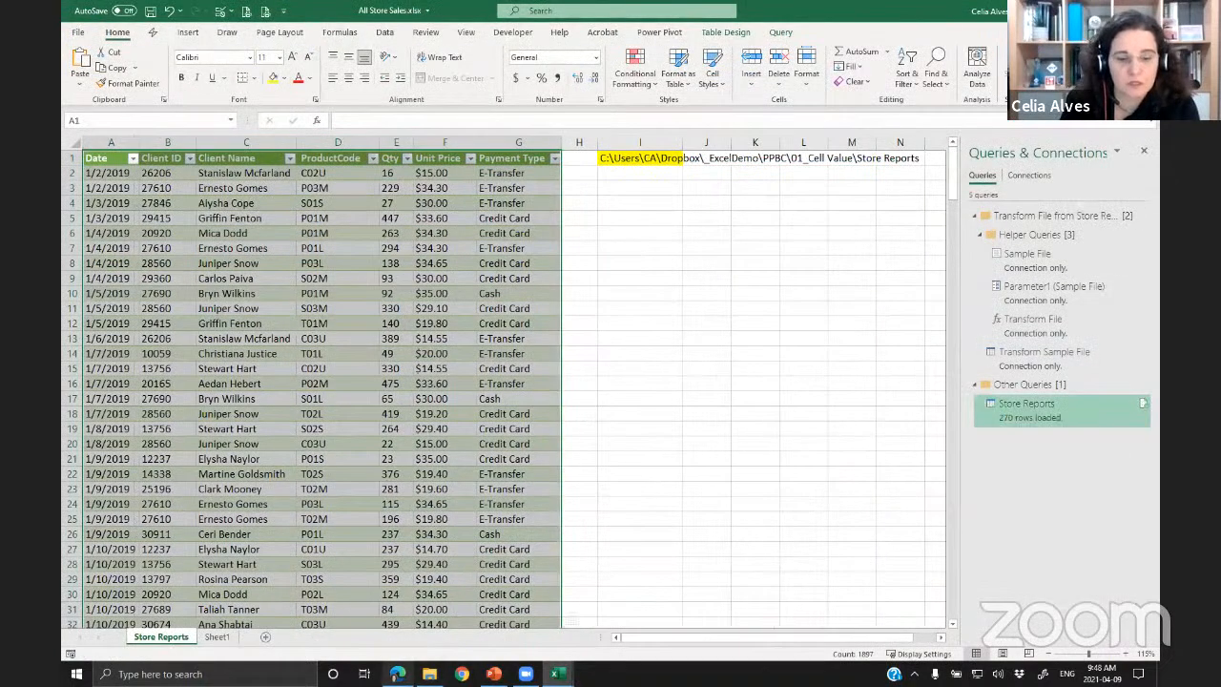
pyautogui.hotkey('alt', 'Tab')
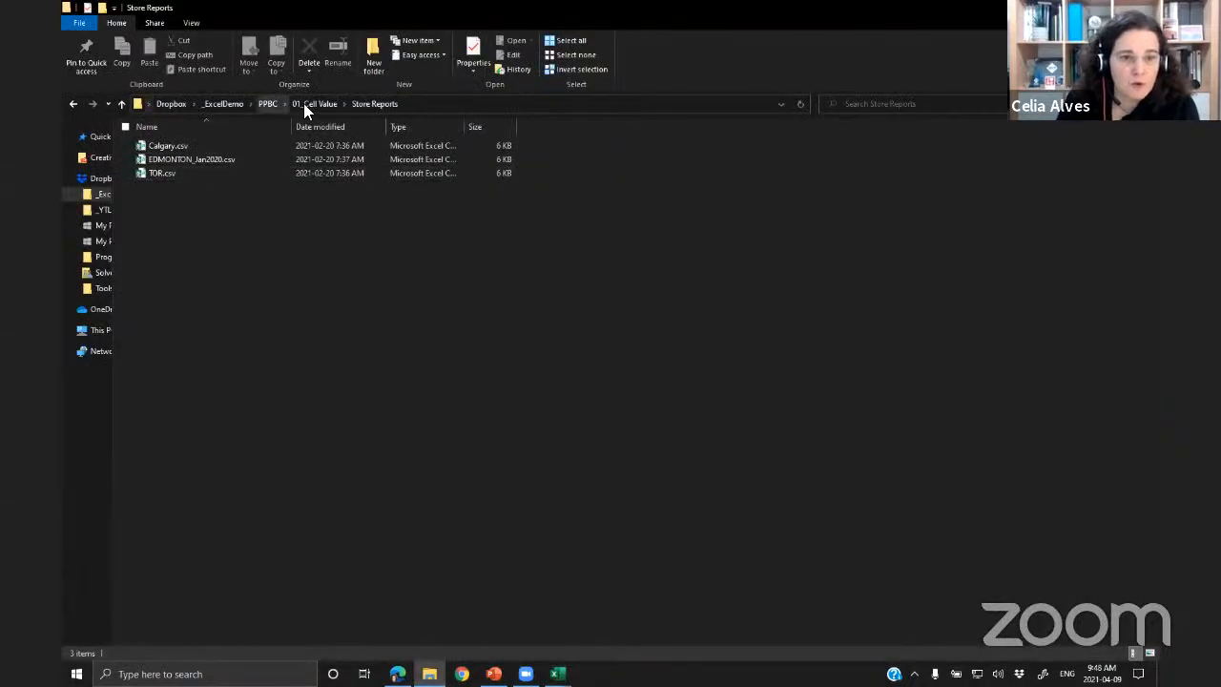
pyautogui.click(306, 103)
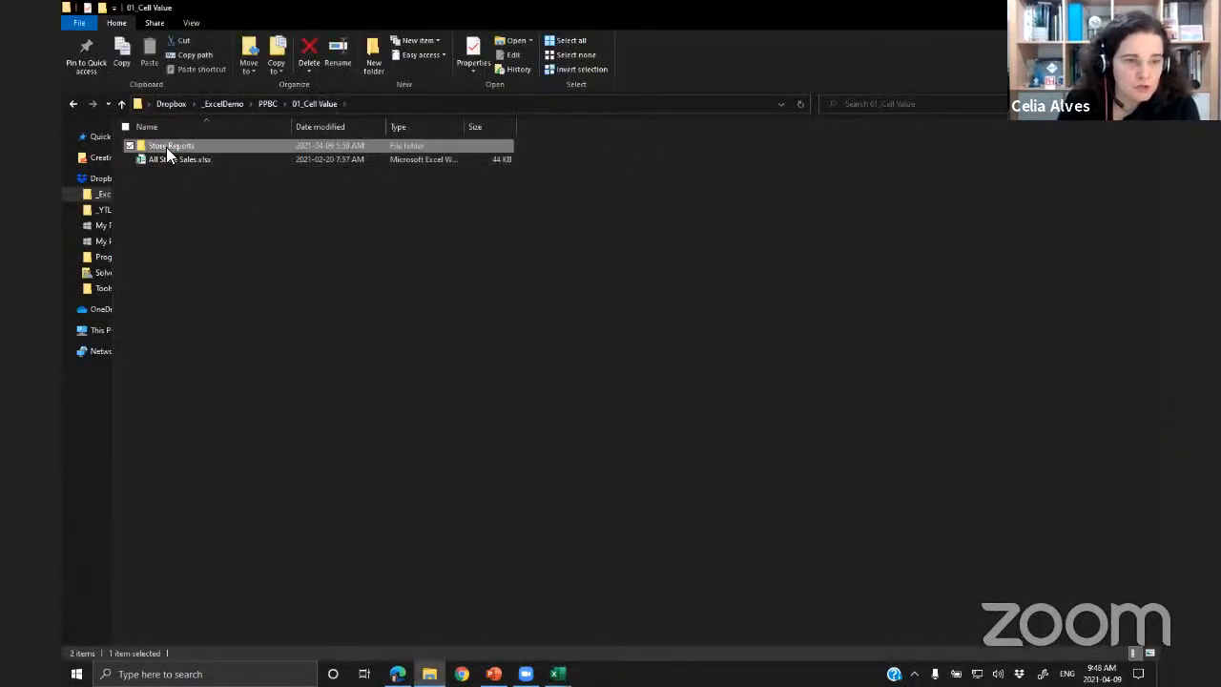
pyautogui.click(159, 213)
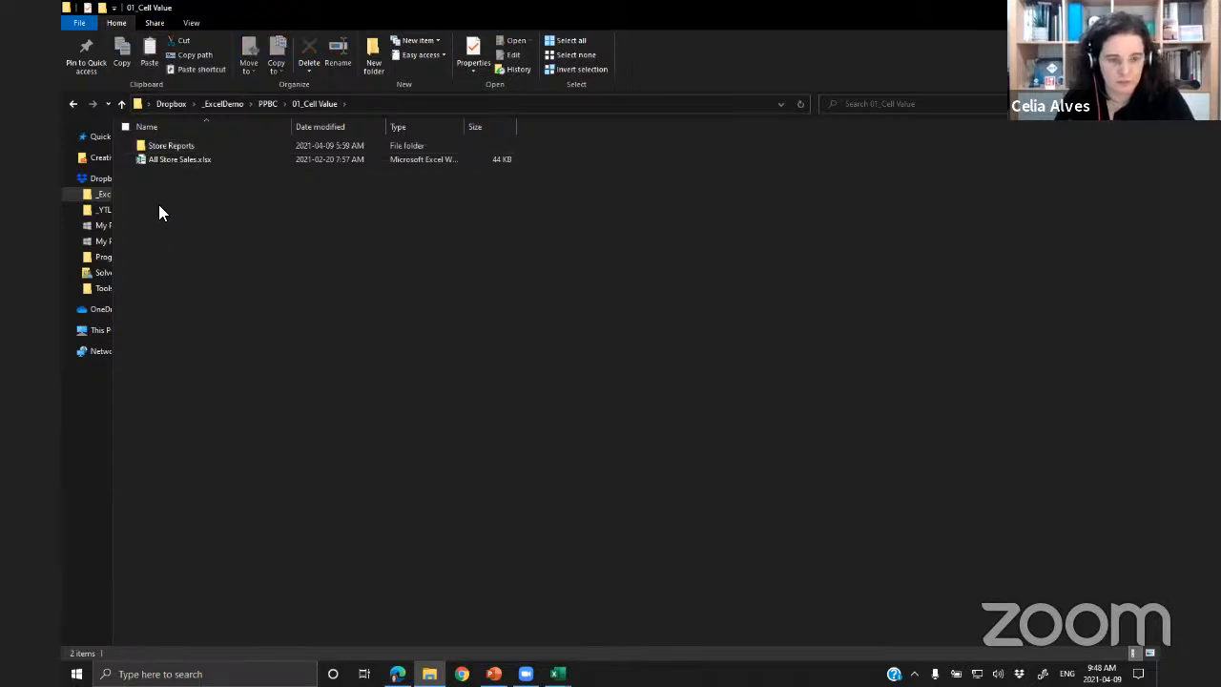
pyautogui.hotkey('ctrl', 'v')
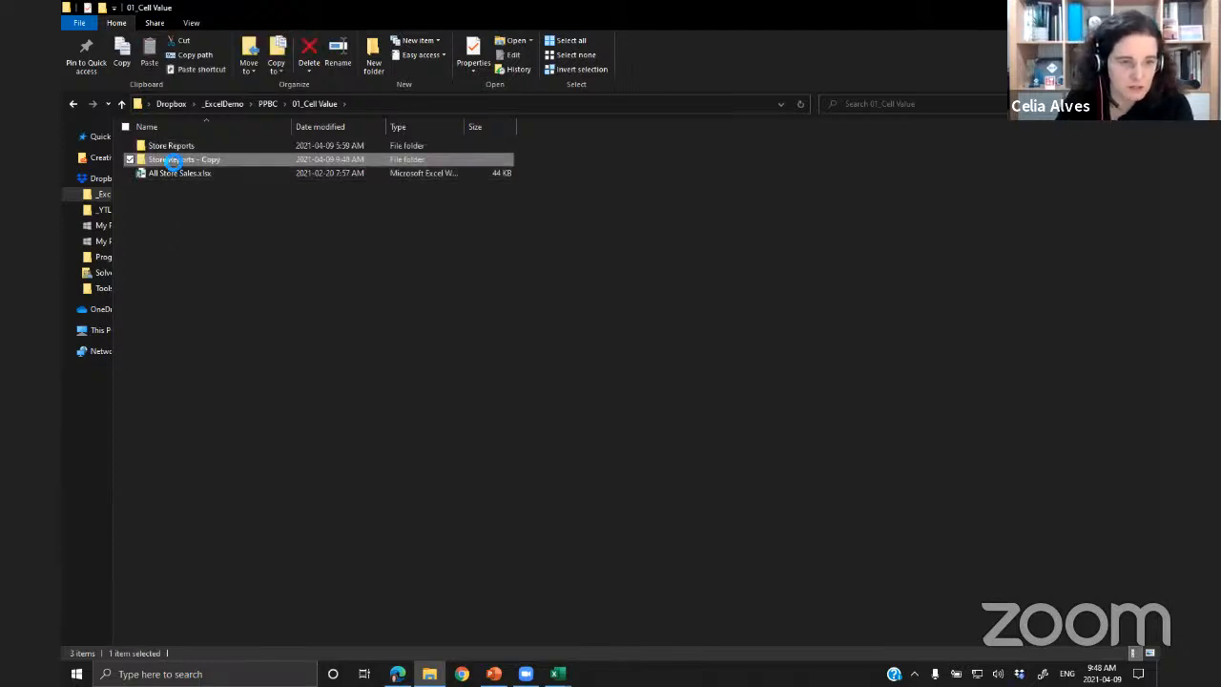
# - Rename the copied Store Reports folder as Store Reports2
pyautogui.click(173, 162)
pyautogui.click(197, 161)
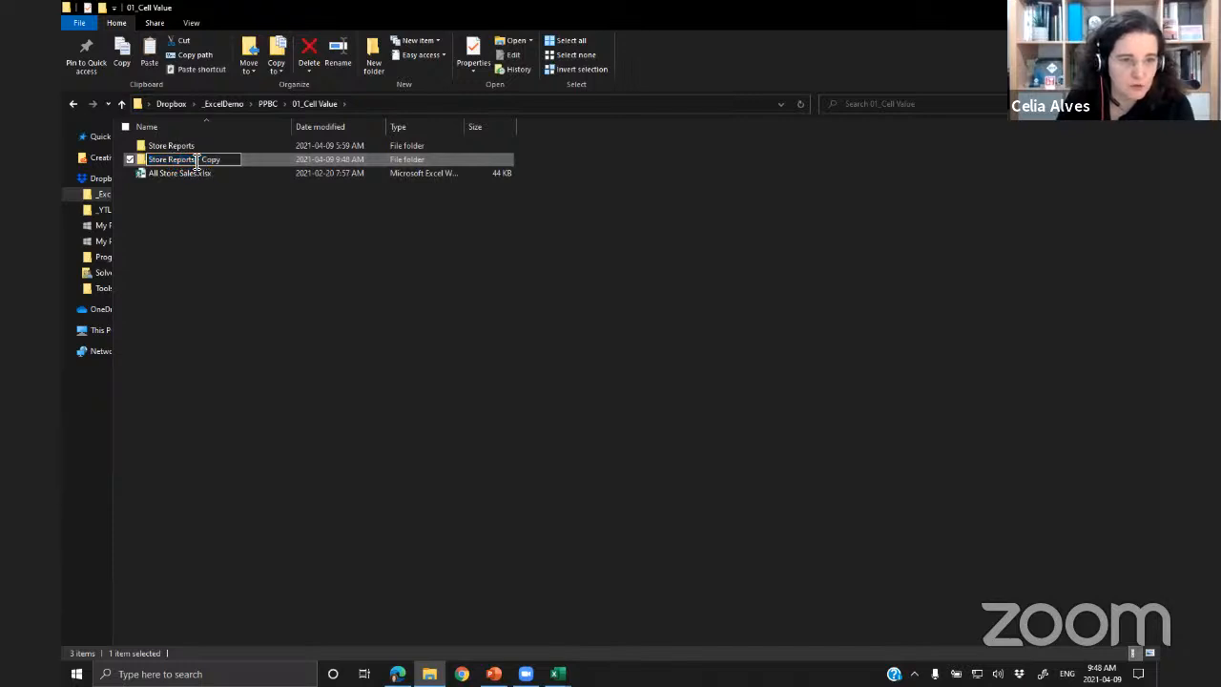
pyautogui.moveTo(196, 162); pyautogui.dragTo(264, 172)
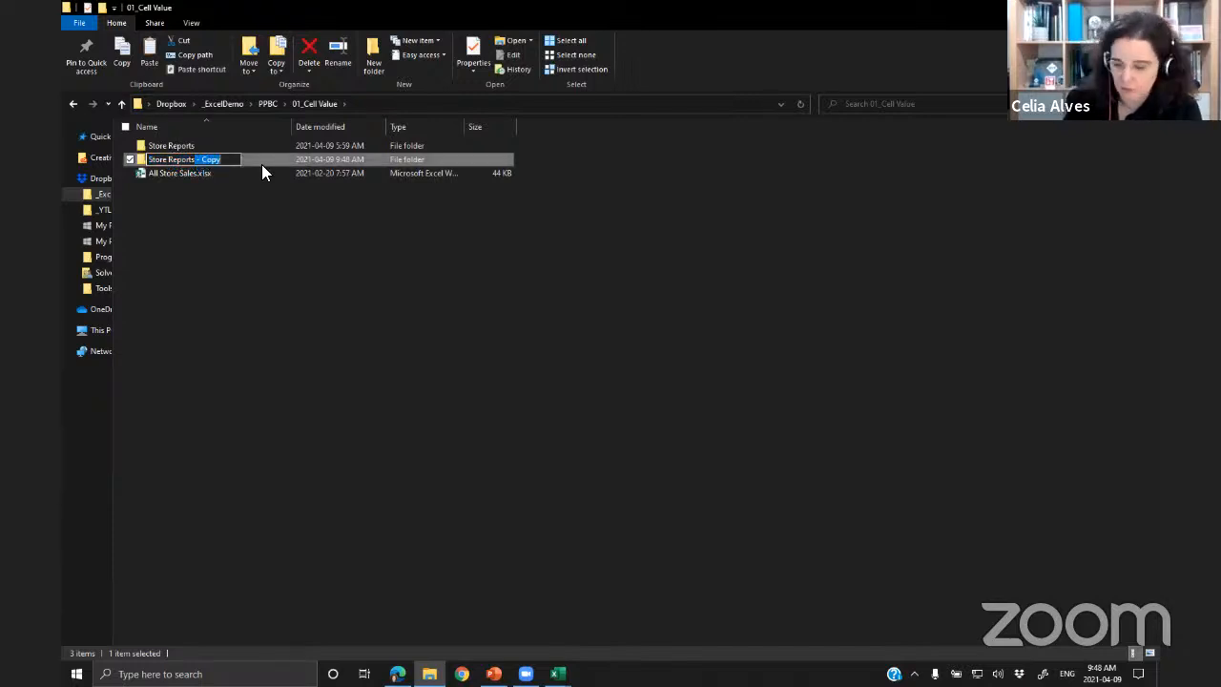
pyautogui.write('2')
pyautogui.press('Return')
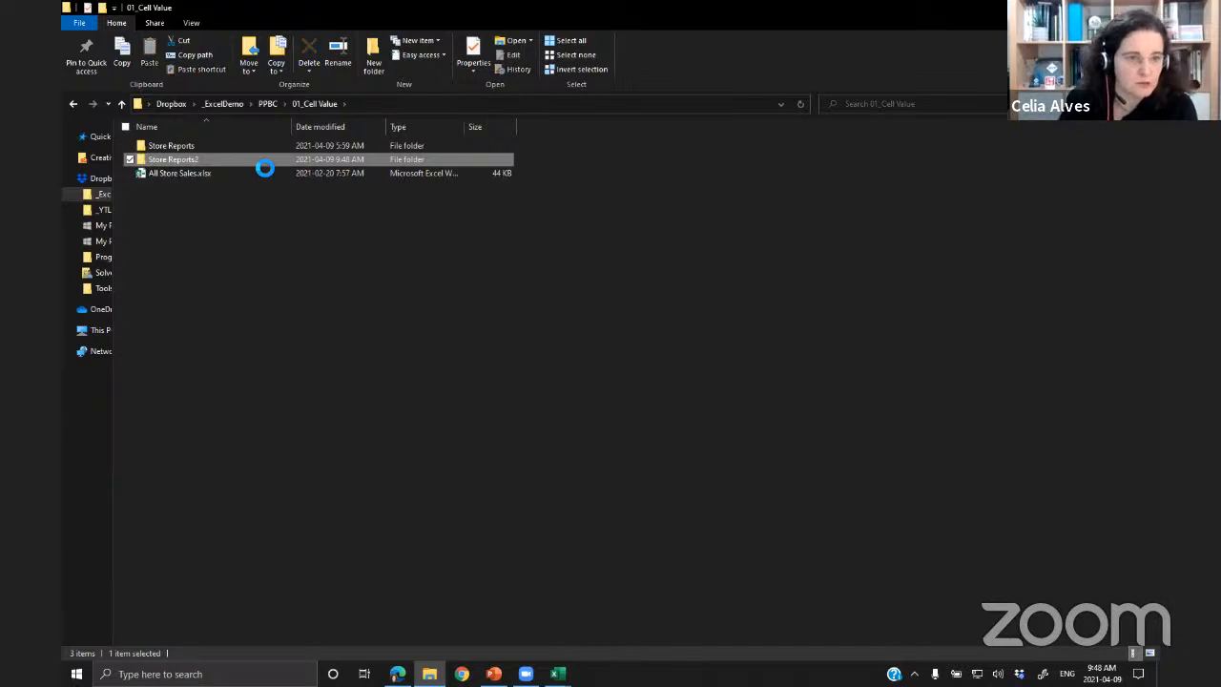
# - Delete Calgary.csv and EDMONTON_Jan2020.csv from the Store Reports2 folder
pyautogui.doubleClick(183, 158)
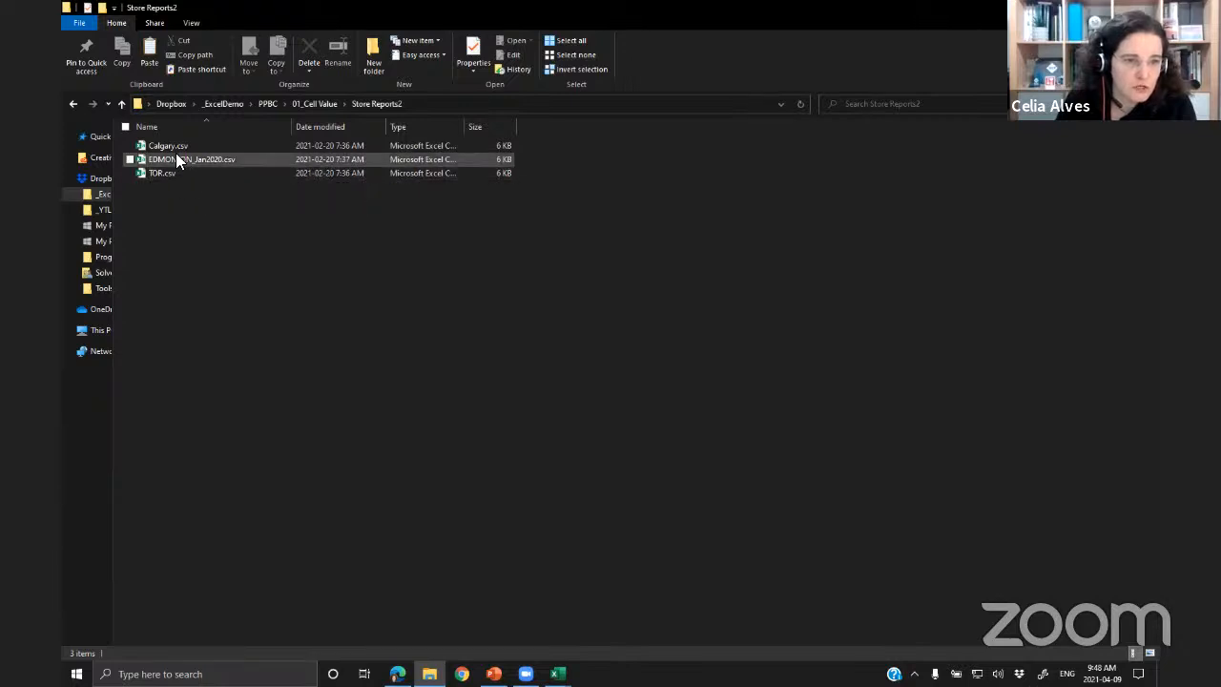
pyautogui.click(170, 145)
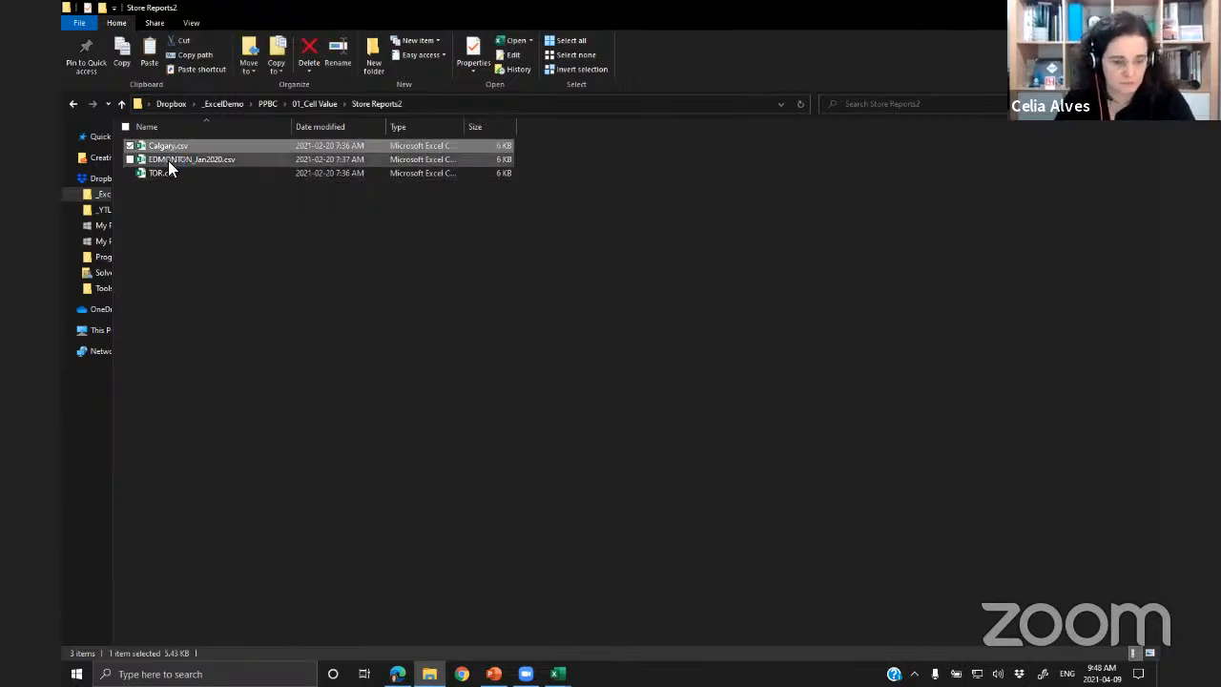
pyautogui.keyDown('ctrl'); pyautogui.click(168, 160); pyautogui.keyUp('ctrl')
pyautogui.press('Delete')
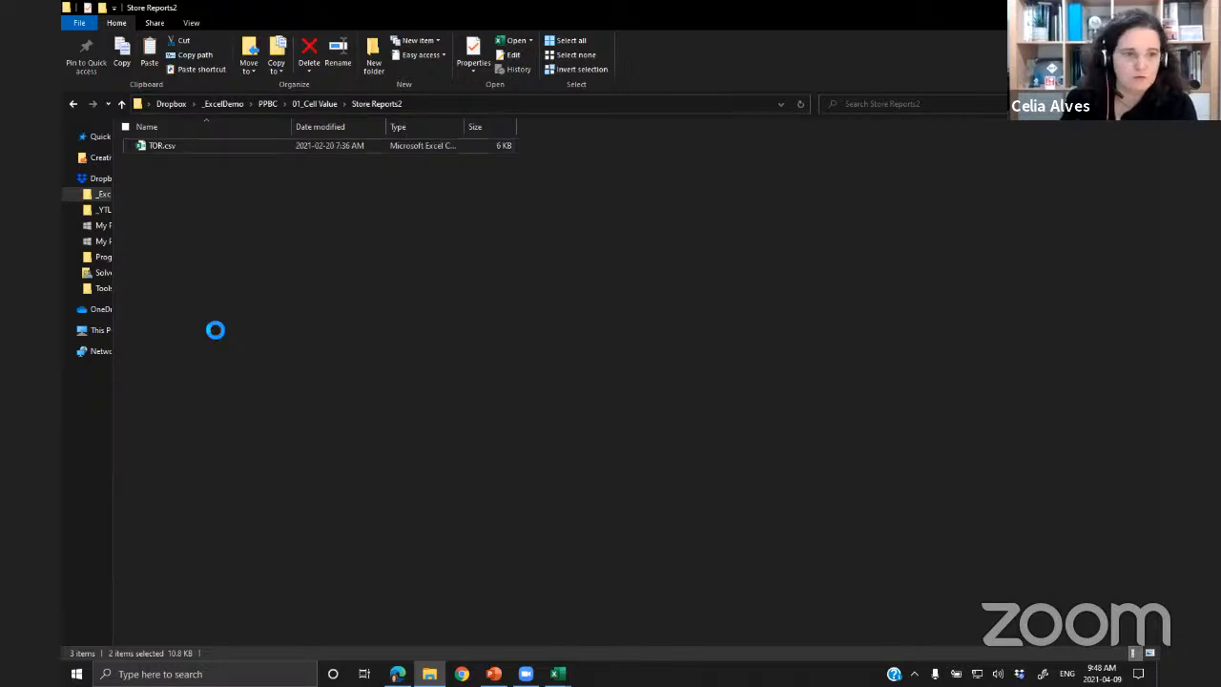
# - Open TOR.csv from Store Reports2, change the location in cell C1 to INDIA, and save the file
pyautogui.click(160, 147)
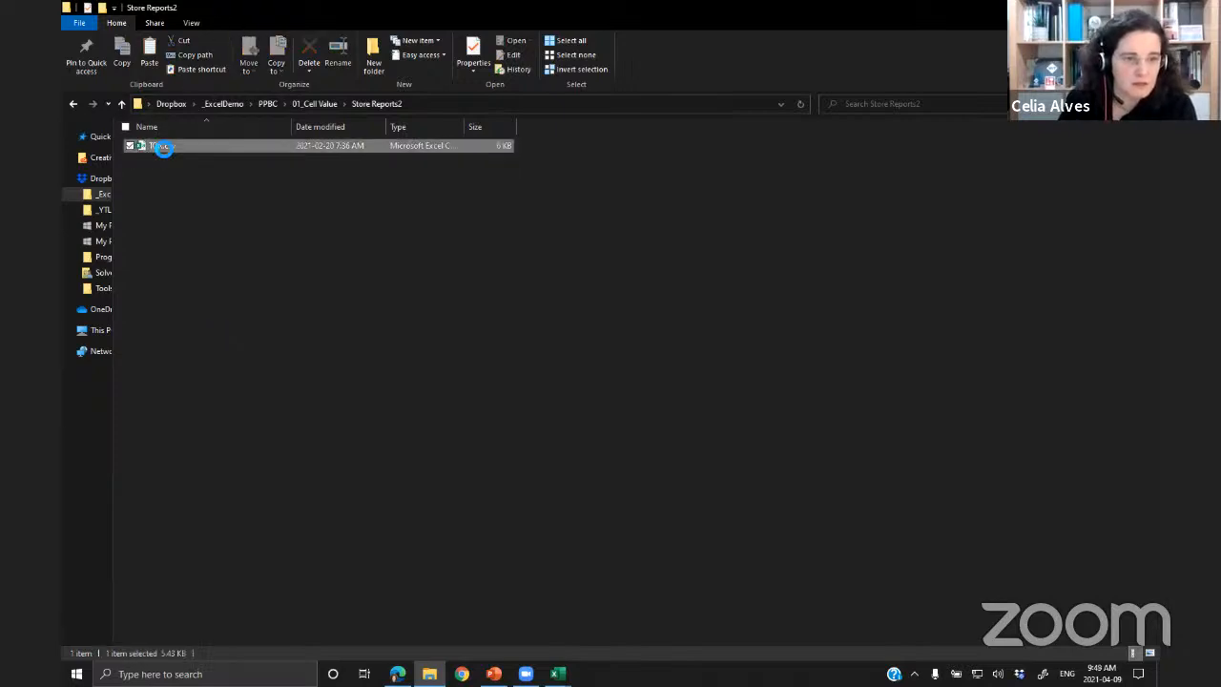
pyautogui.hotkey('alt', 'Tab')
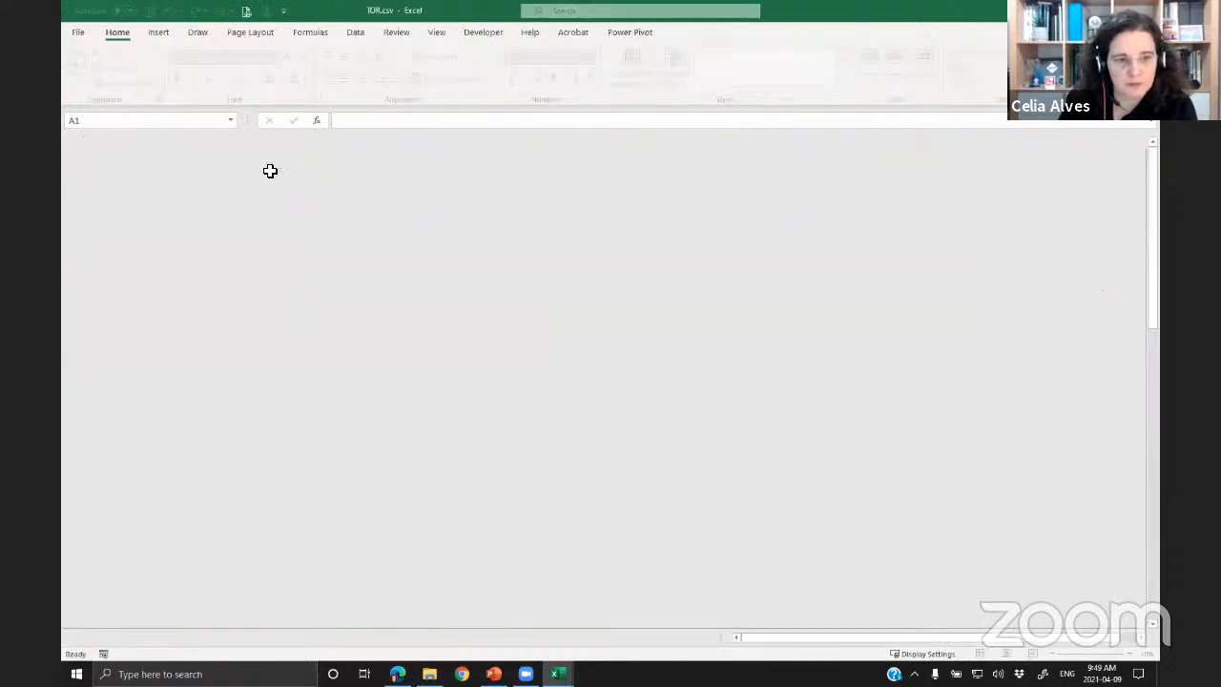
pyautogui.press('Right')
pyautogui.press('Right')
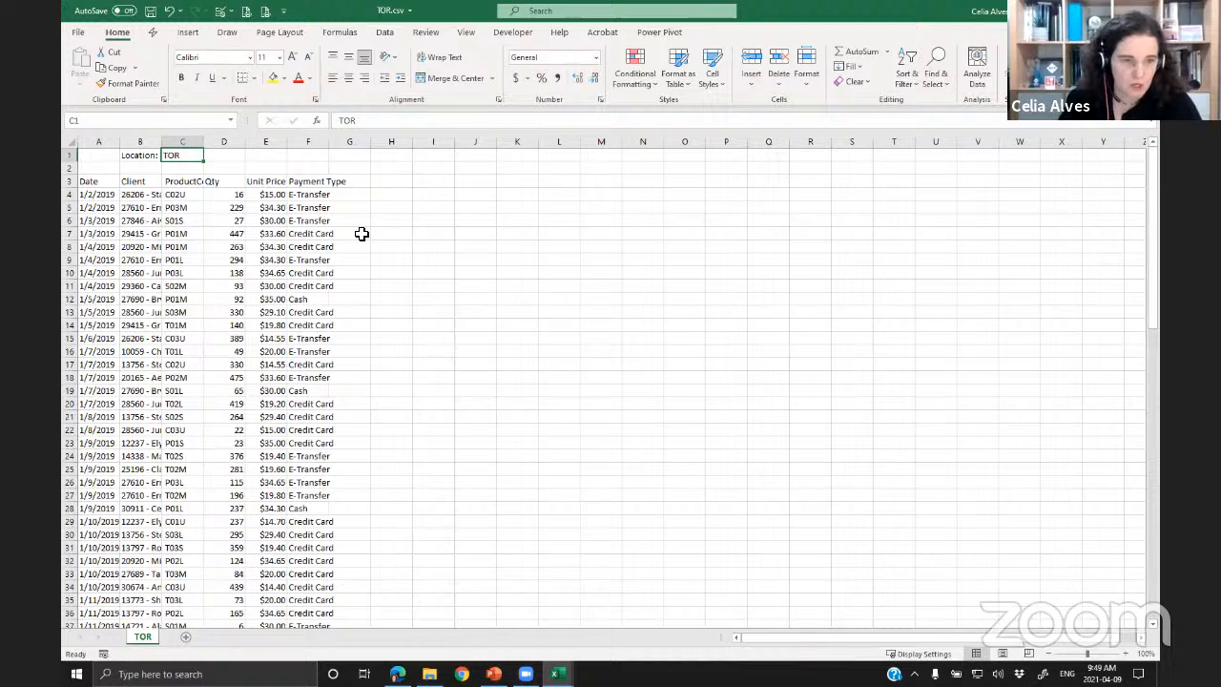
pyautogui.write('INDIA')
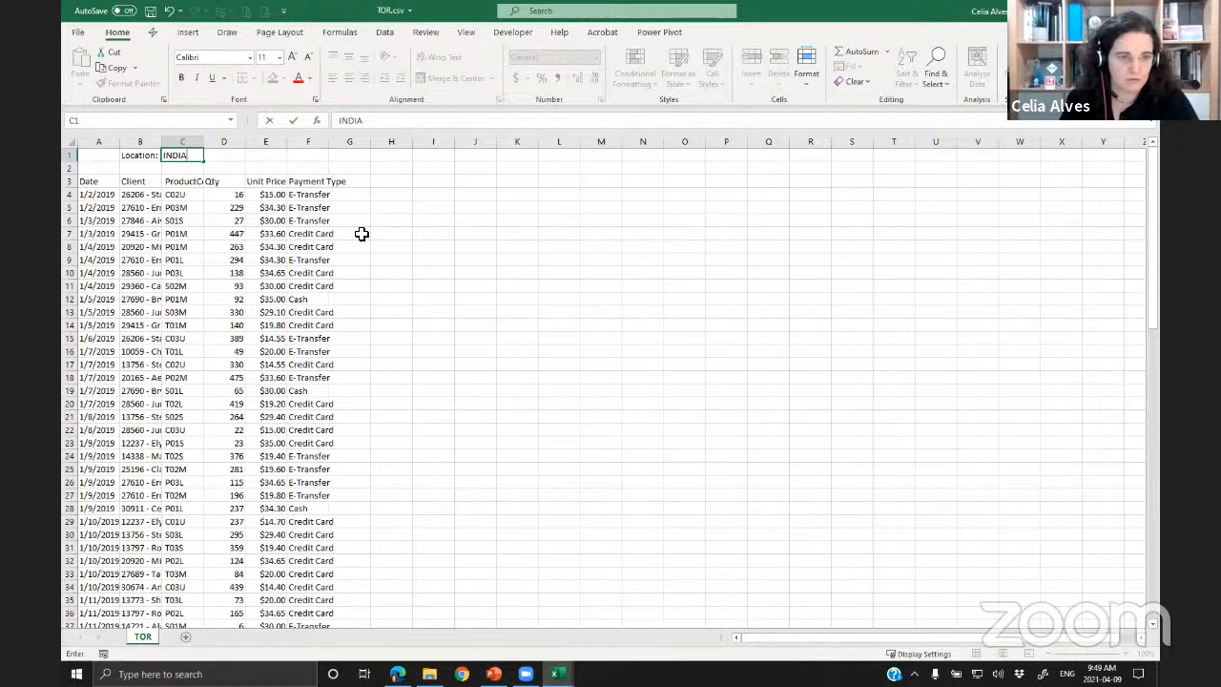
pyautogui.press('Return')
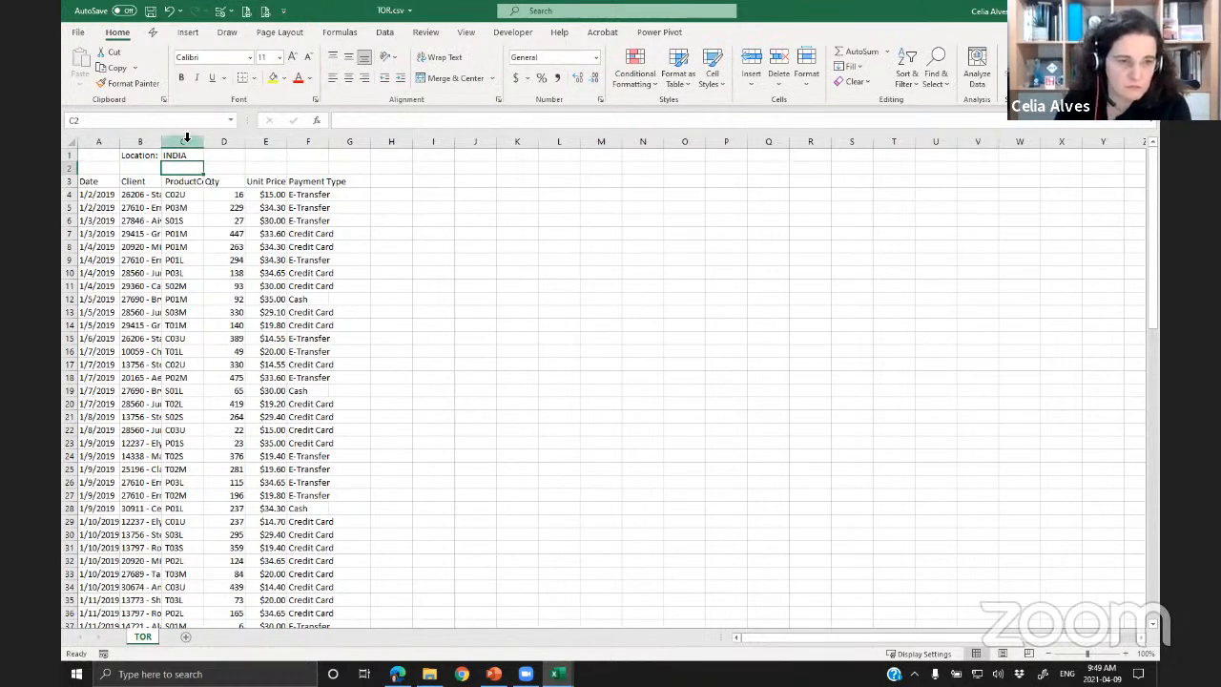
pyautogui.click(151, 10)
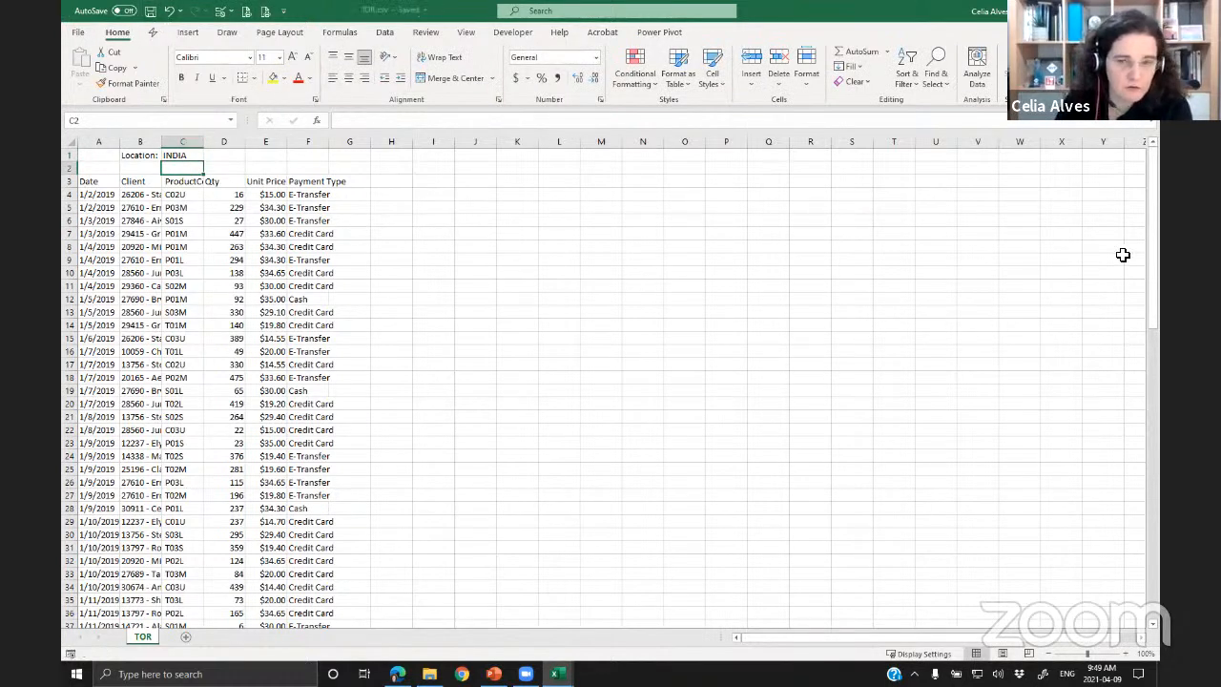
# - Return to the All Store Sales workbook and change the path in the FolderPath cell so it ends in Store Reports2
pyautogui.hotkey('alt', 'Tab')
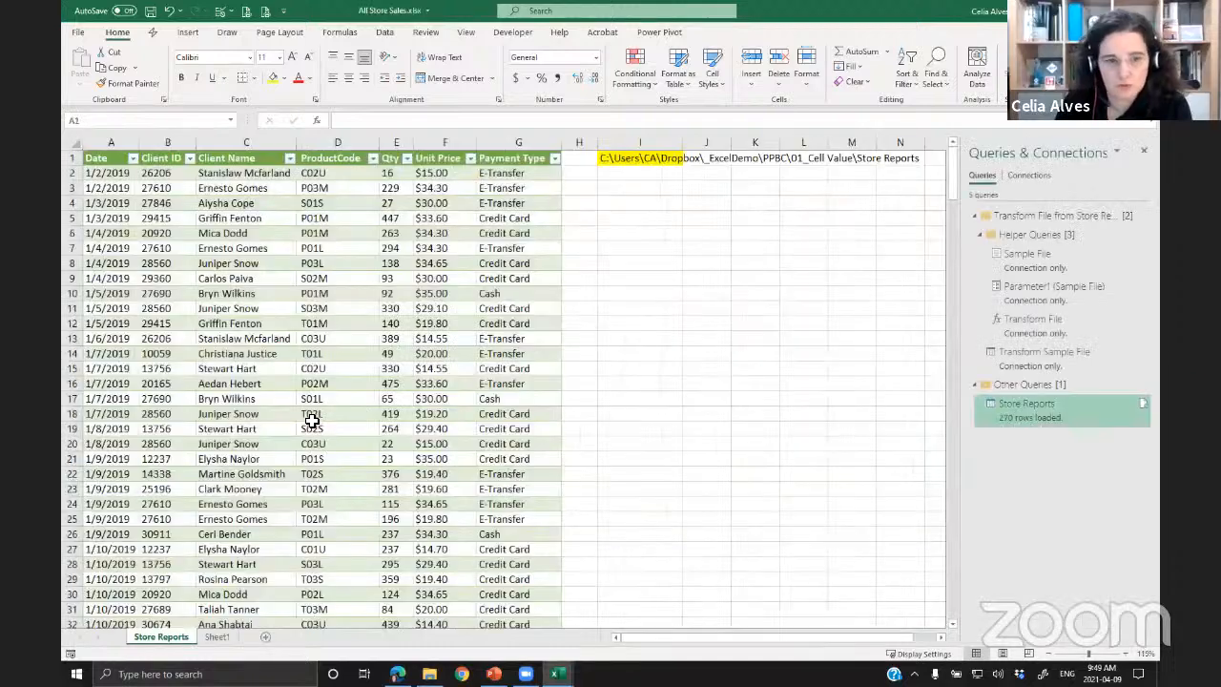
pyautogui.click(646, 162)
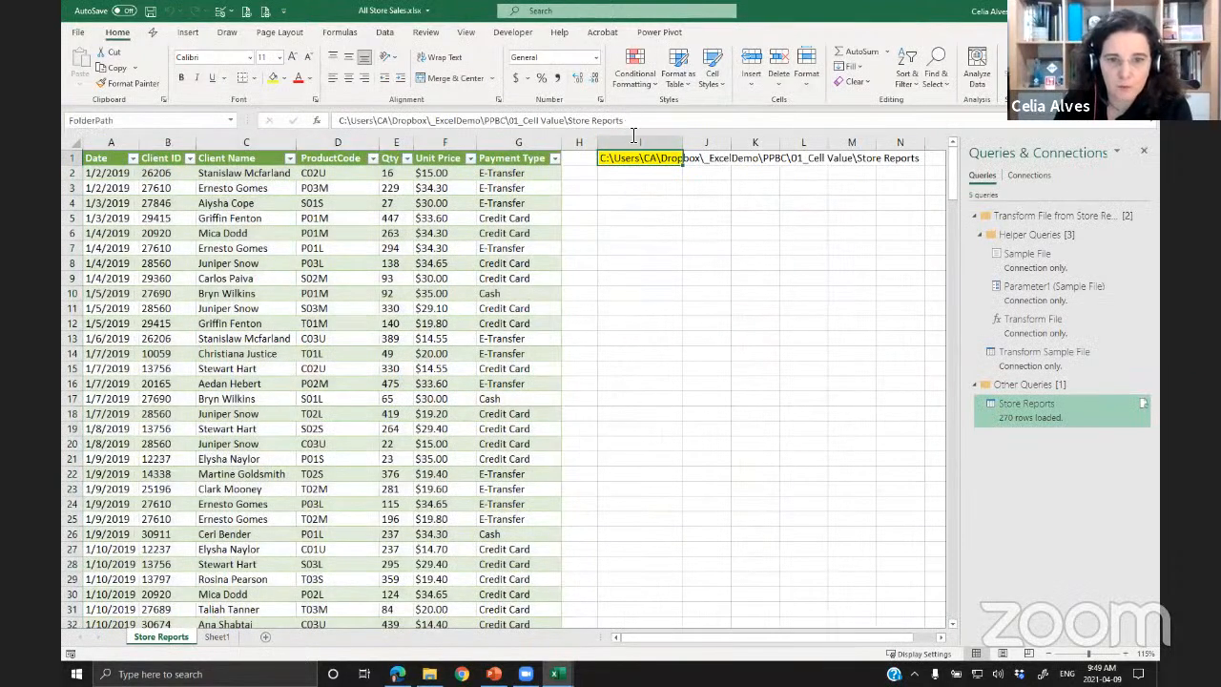
pyautogui.click(633, 123)
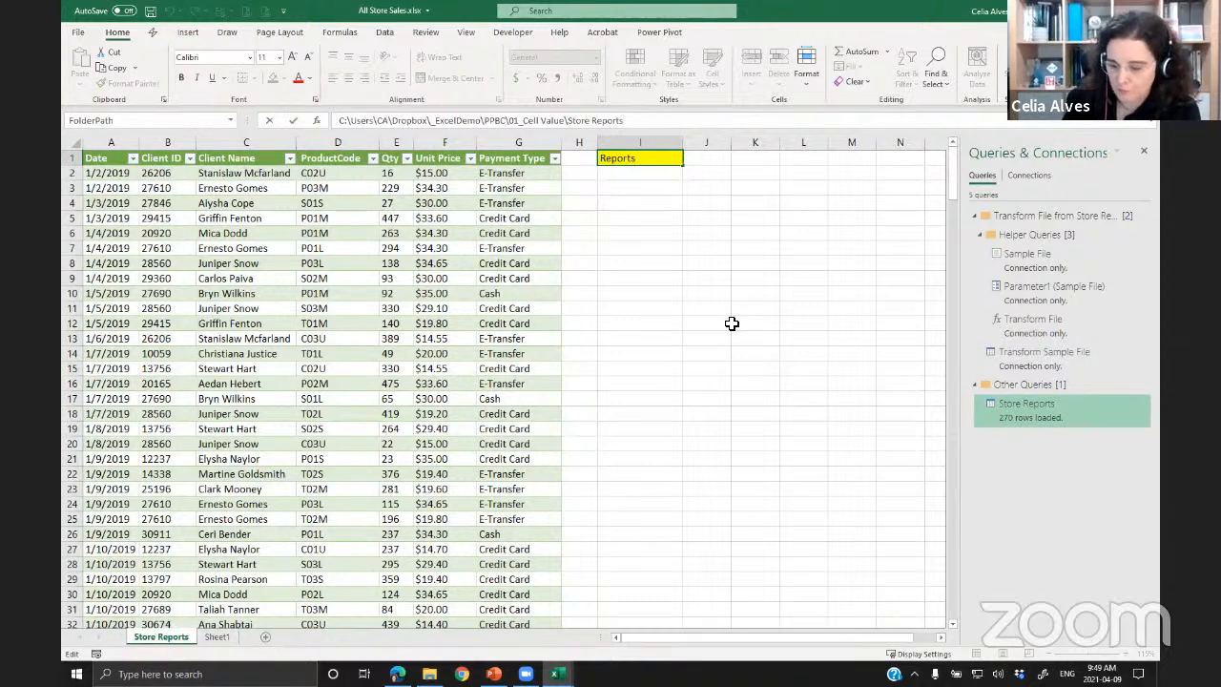
pyautogui.press('Return')
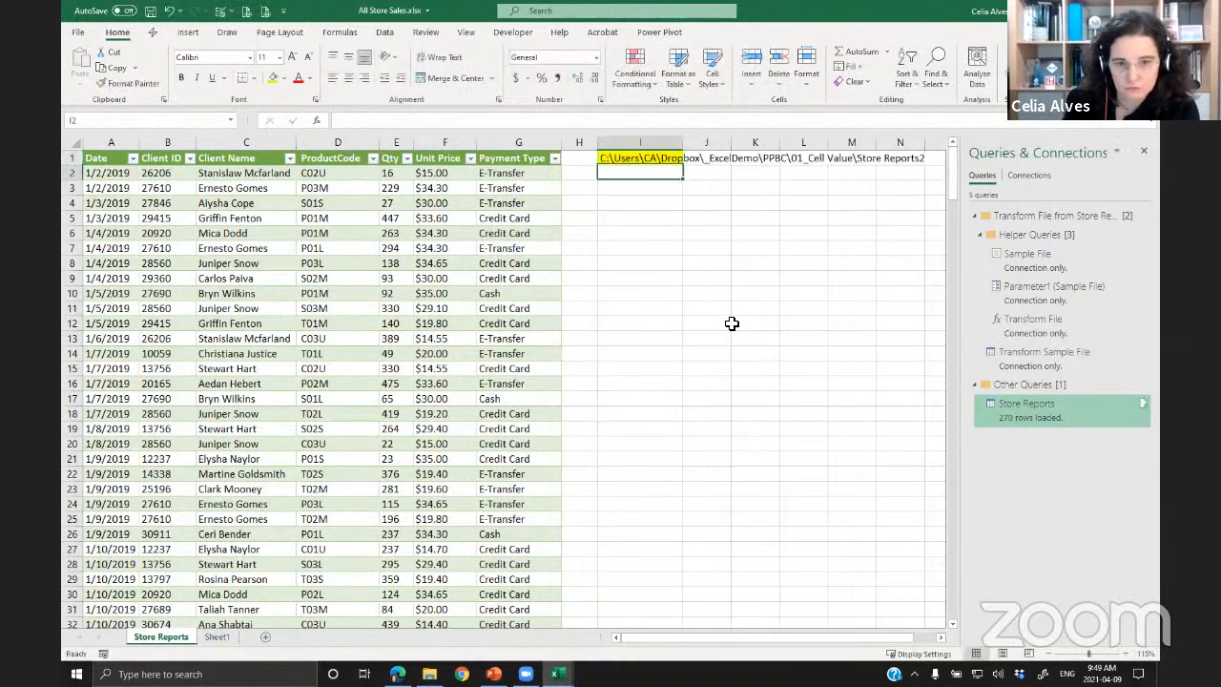
# - Refresh the Store Reports query with the new folder path
pyautogui.rightClick(1038, 409)
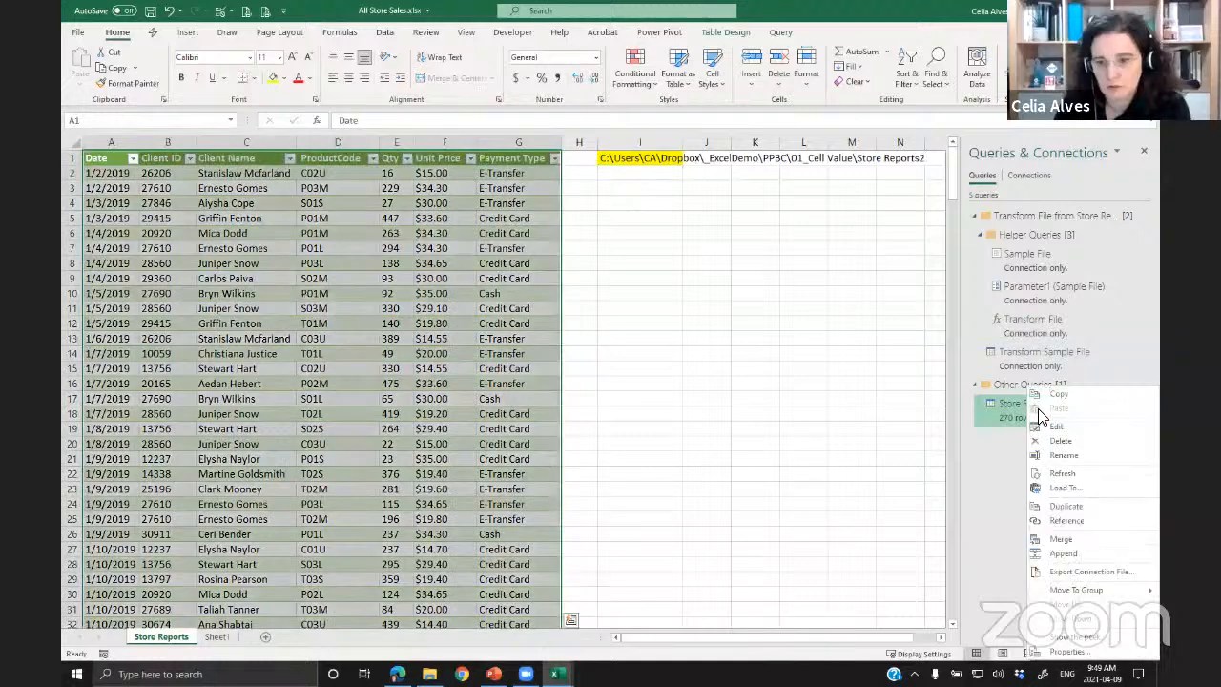
pyautogui.click(1062, 474)
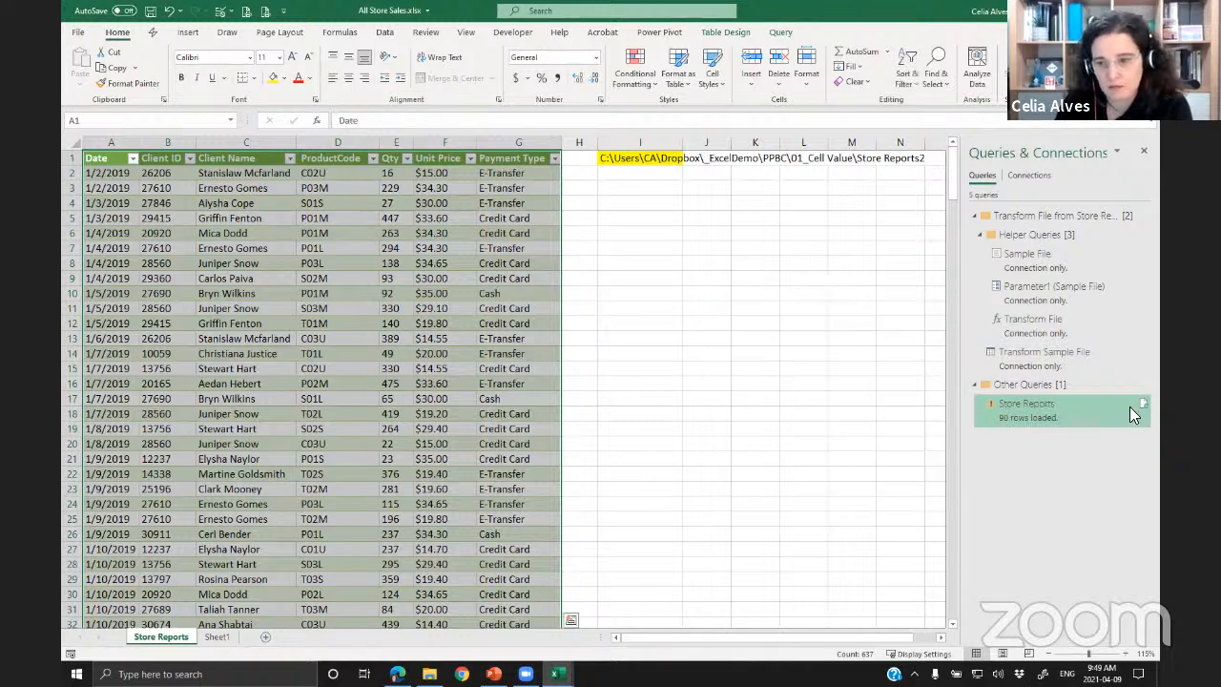
pyautogui.doubleClick(1042, 402)
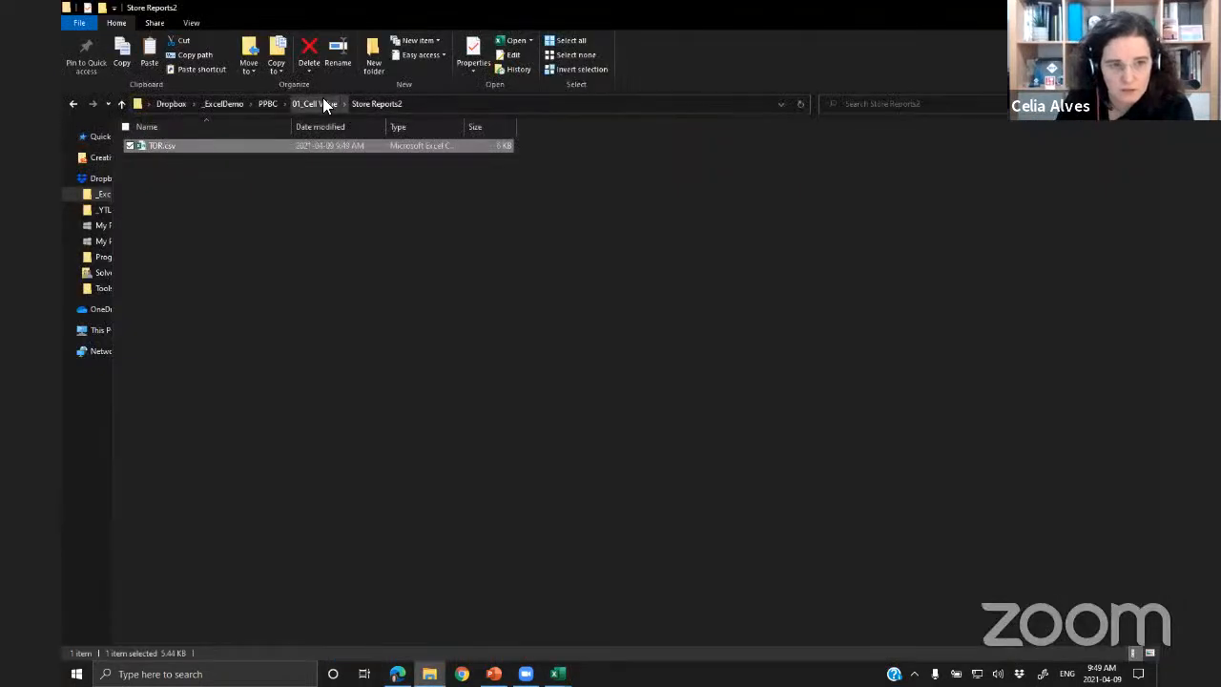
# - Check the folder names inside 01_Cell Value in File Explorer against the path in All Store Sales' FolderPath cell
pyautogui.click(322, 102)
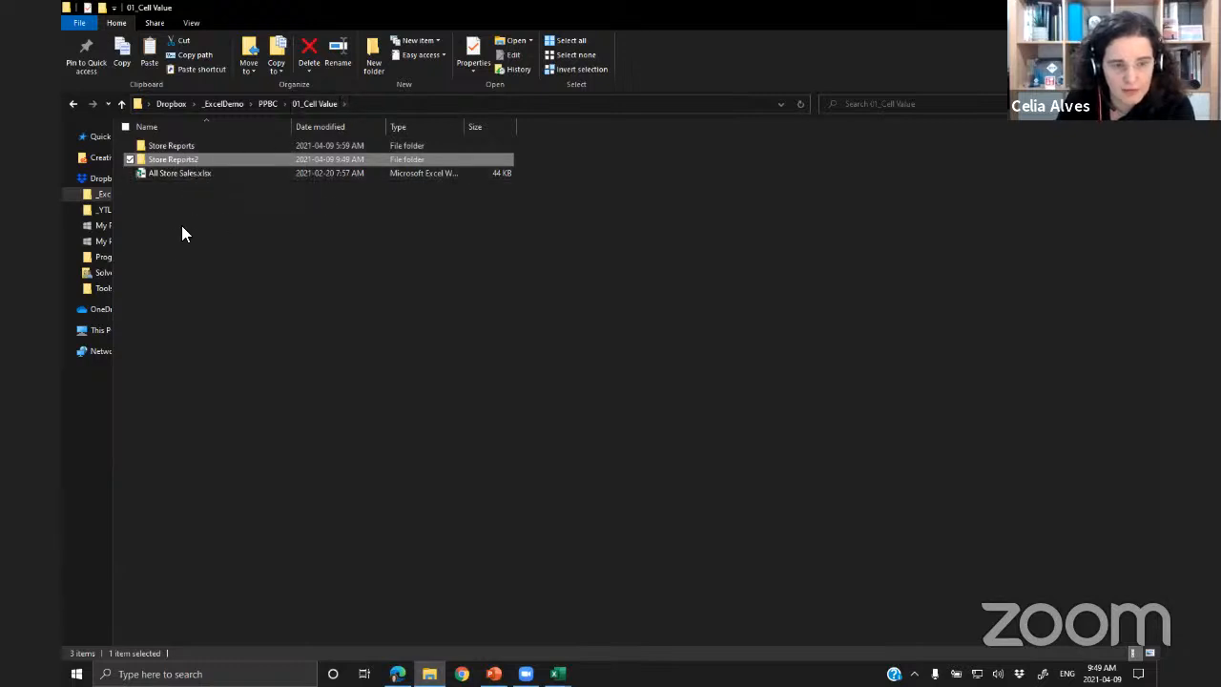
pyautogui.click(187, 174)
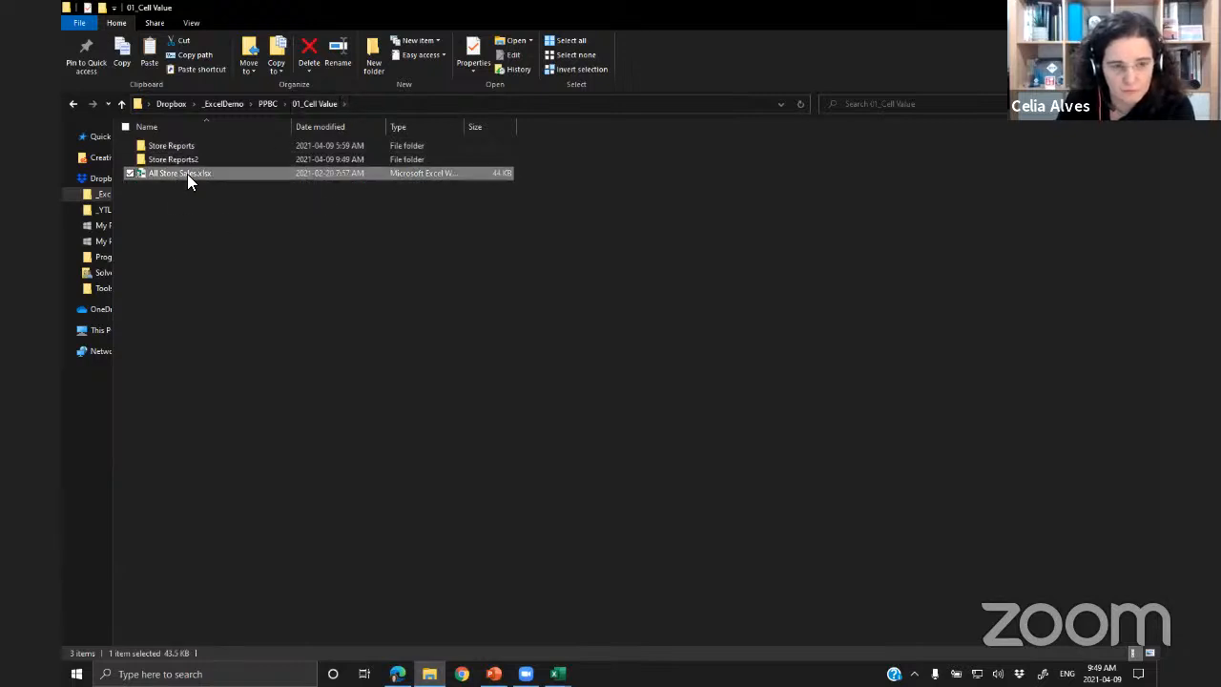
pyautogui.click(558, 673)
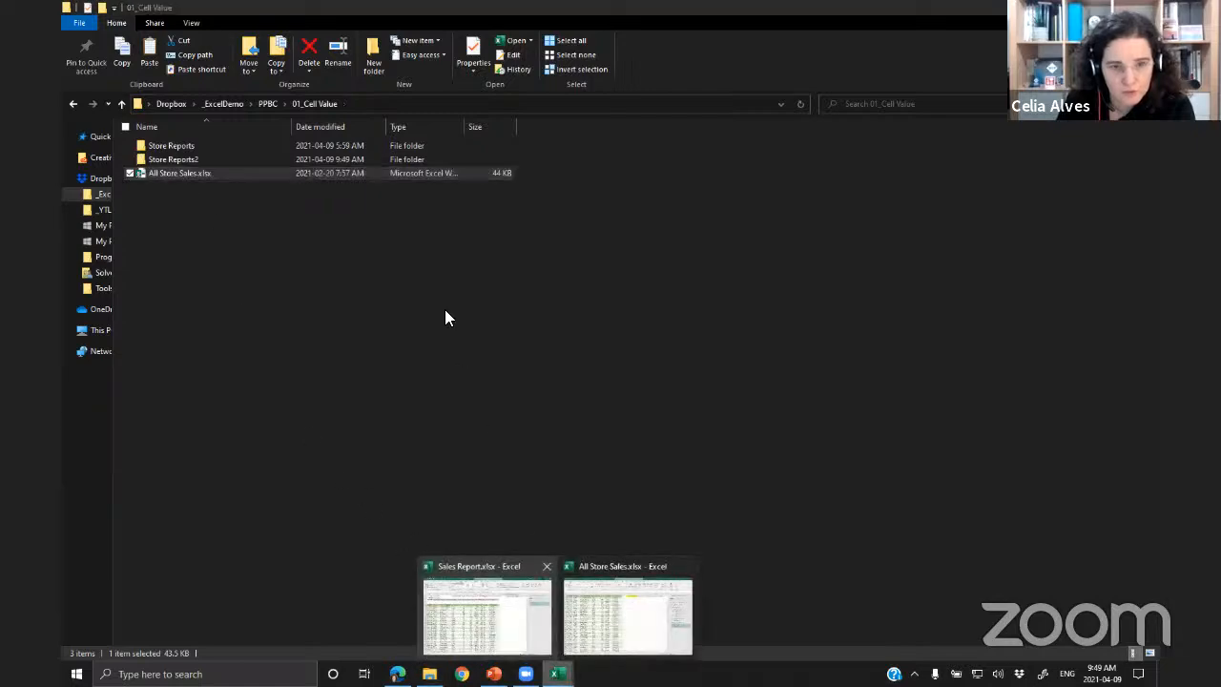
pyautogui.click(630, 617)
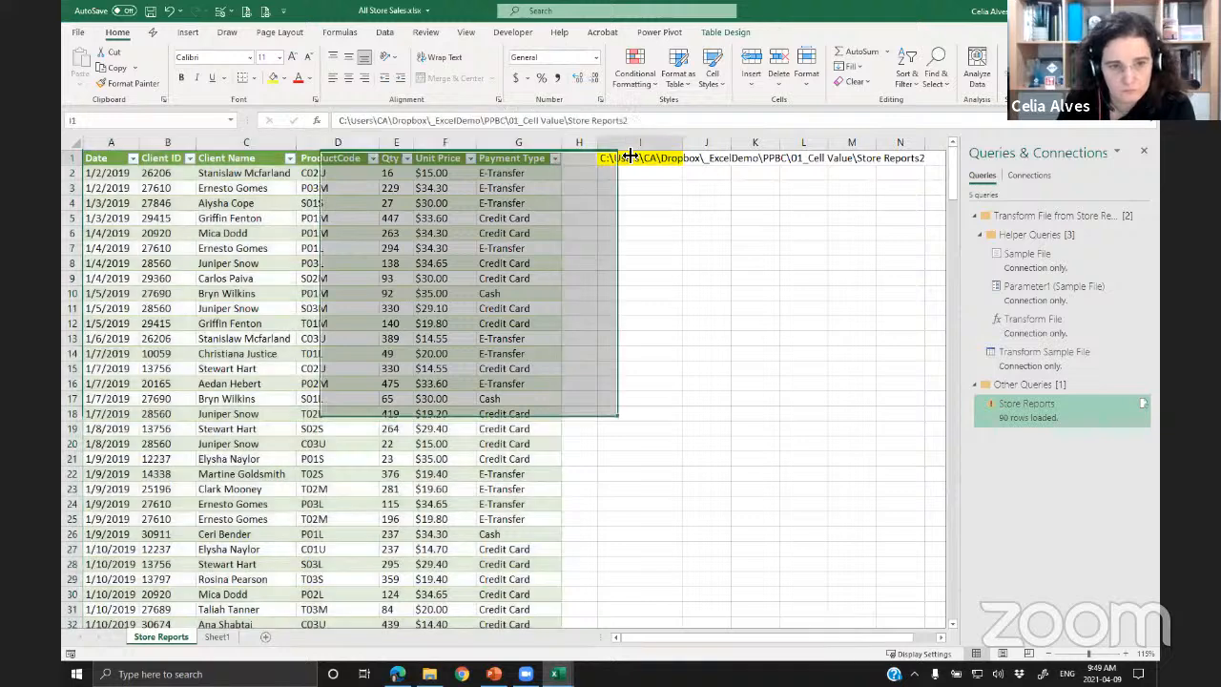
pyautogui.click(595, 122)
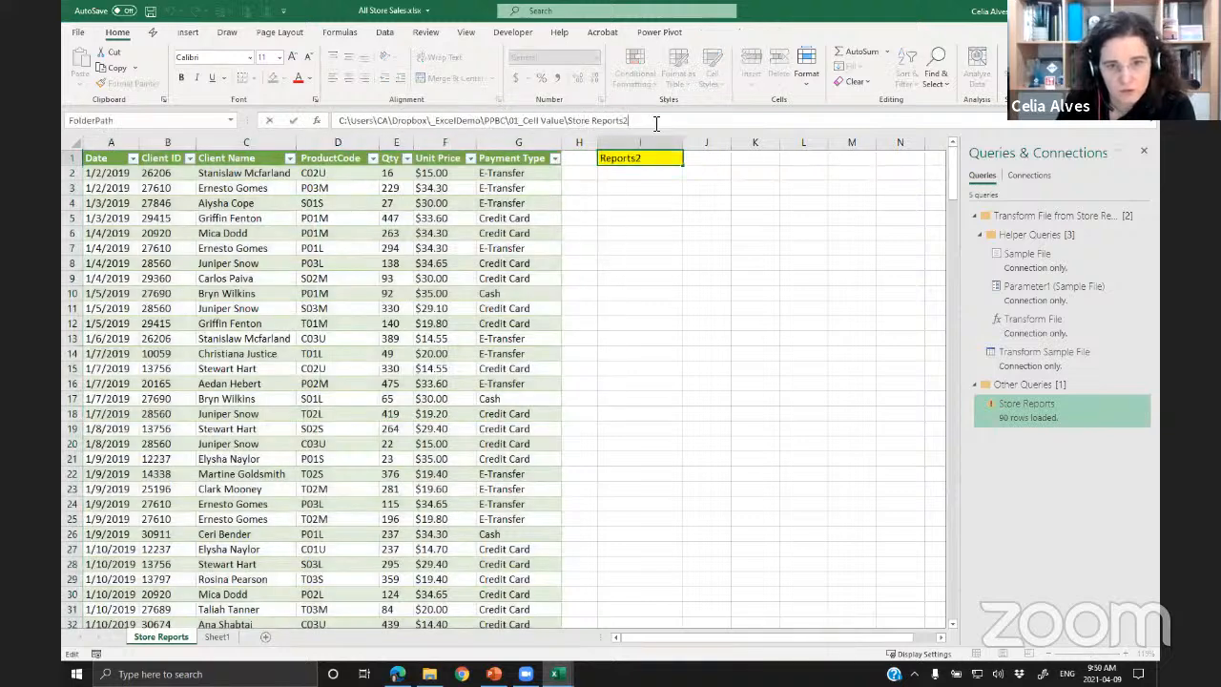
pyautogui.press('Return')
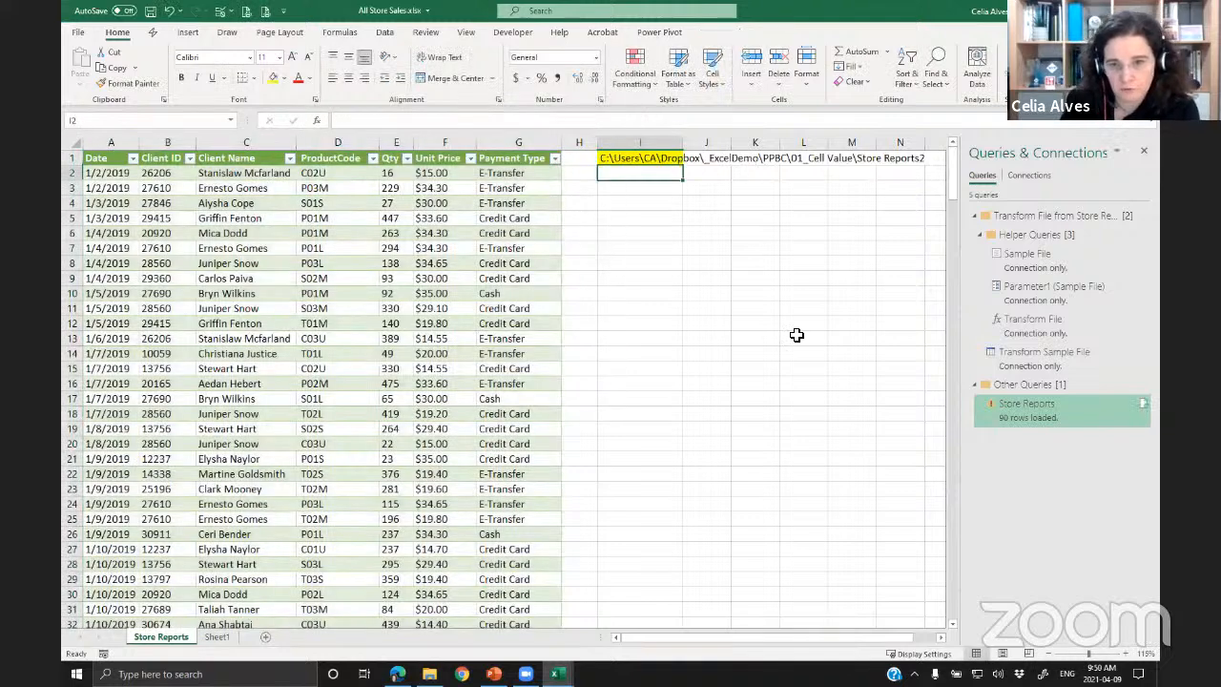
# - Open the Store Reports query in Power Query Editor and examine its applied steps from Source0 through Removed Columns
pyautogui.click(1079, 405)
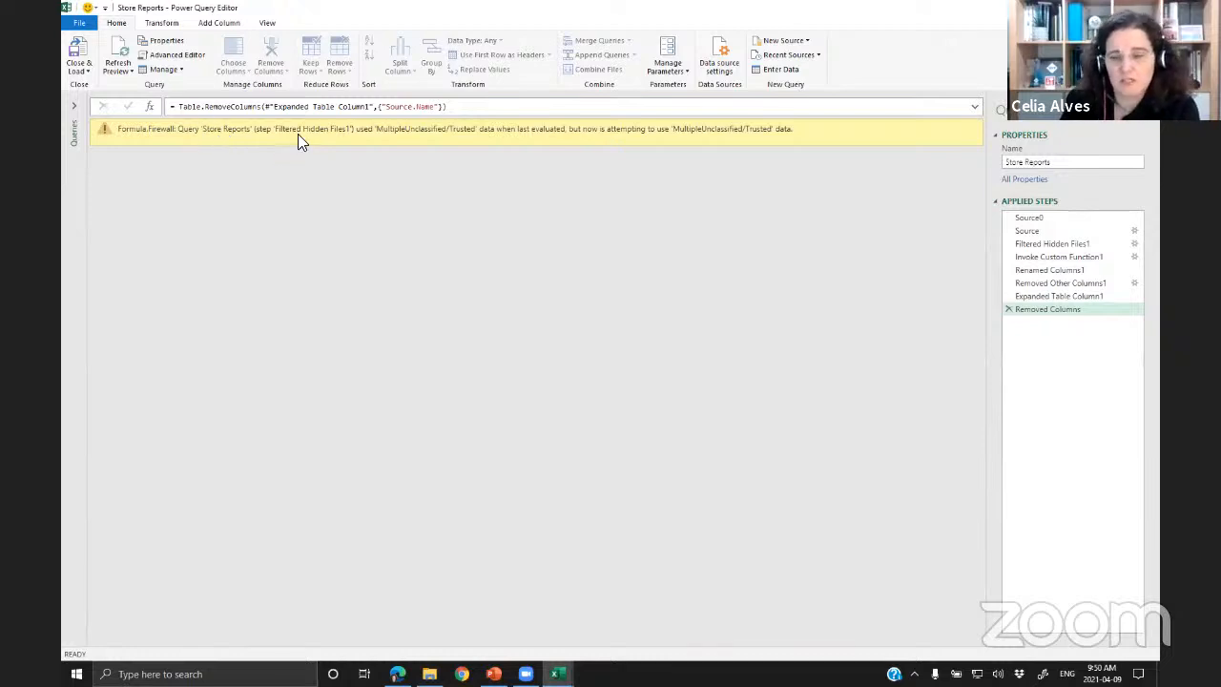
pyautogui.click(1029, 221)
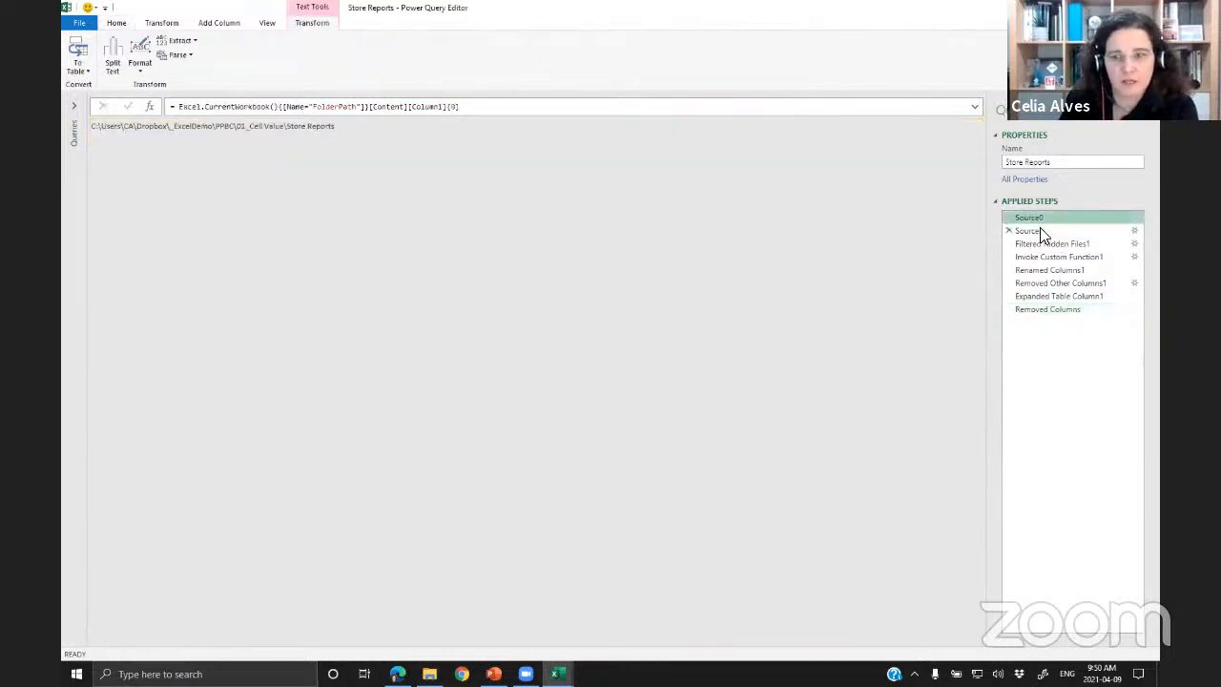
pyautogui.click(1041, 232)
pyautogui.click(1047, 244)
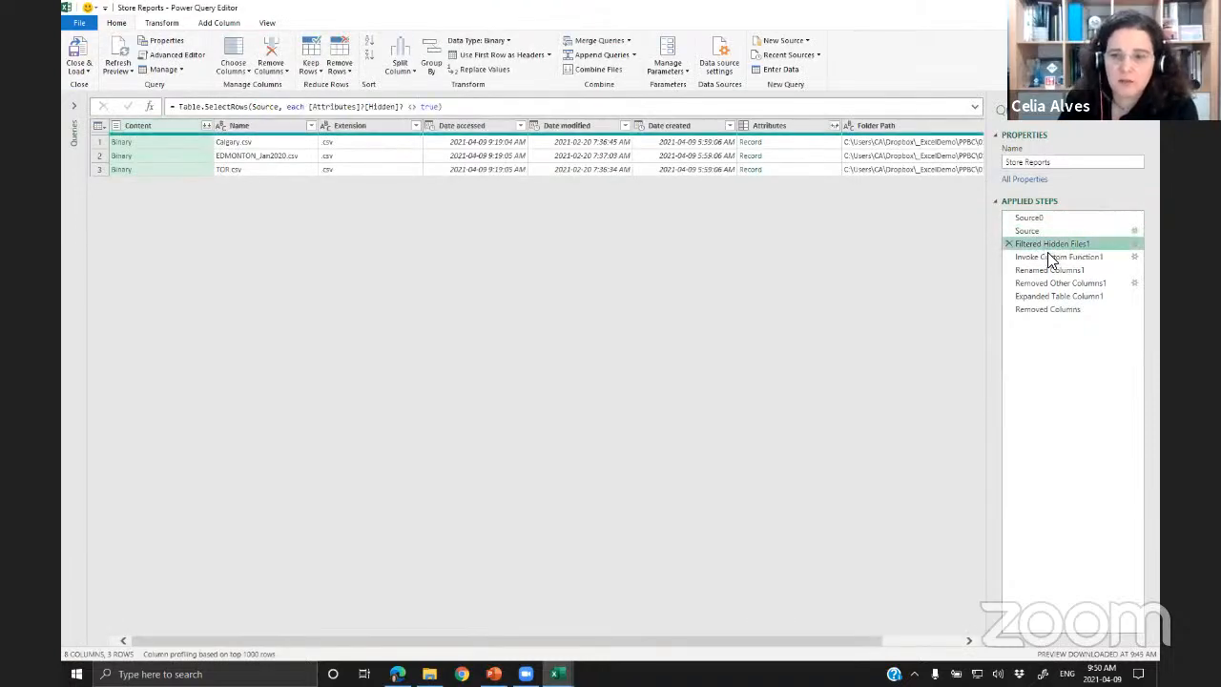
pyautogui.click(1049, 258)
pyautogui.click(1050, 270)
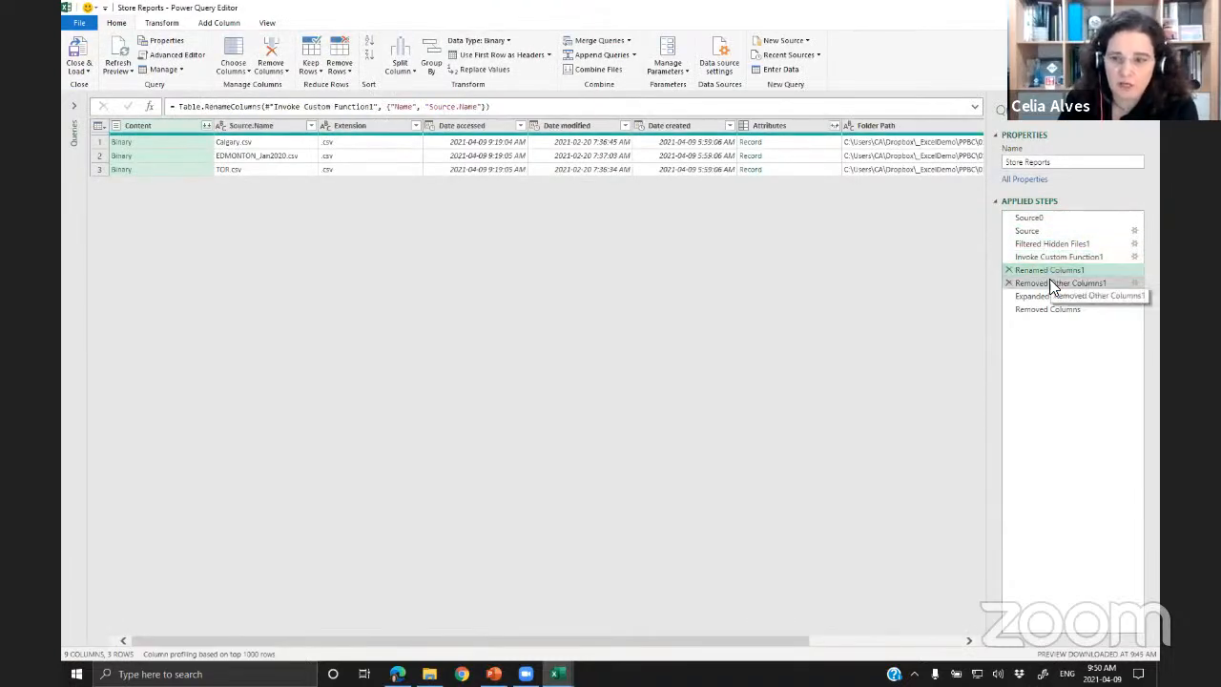
pyautogui.click(1050, 284)
pyautogui.click(1049, 296)
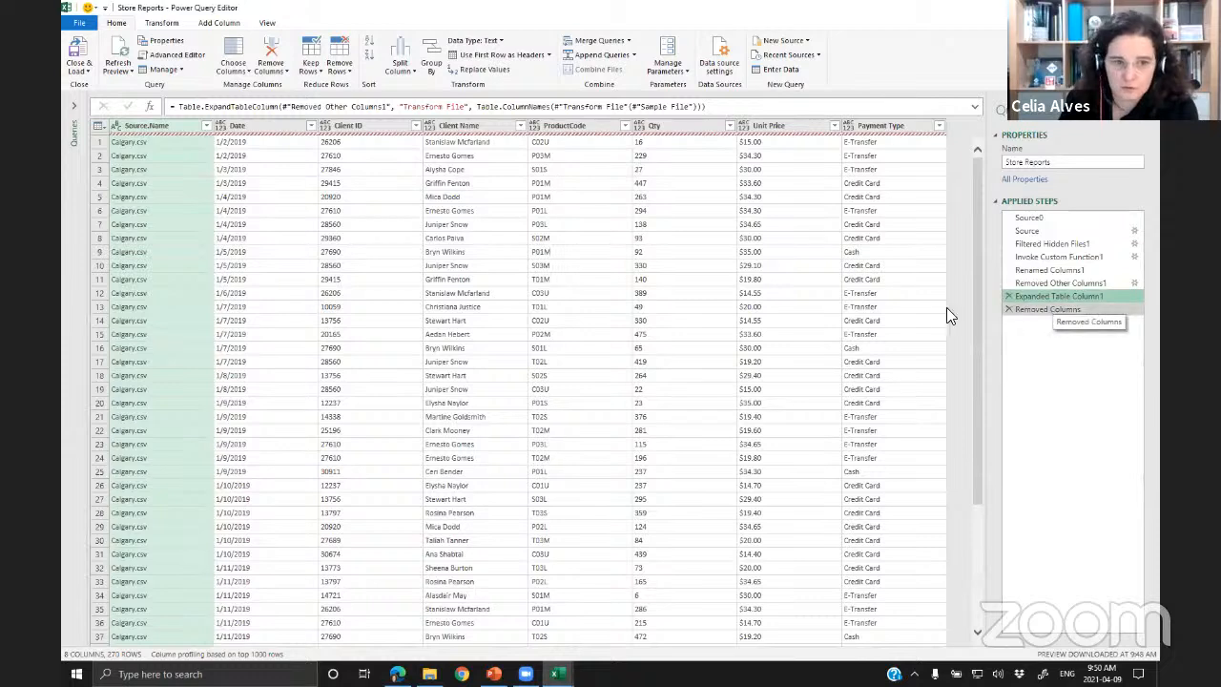
pyautogui.click(1050, 309)
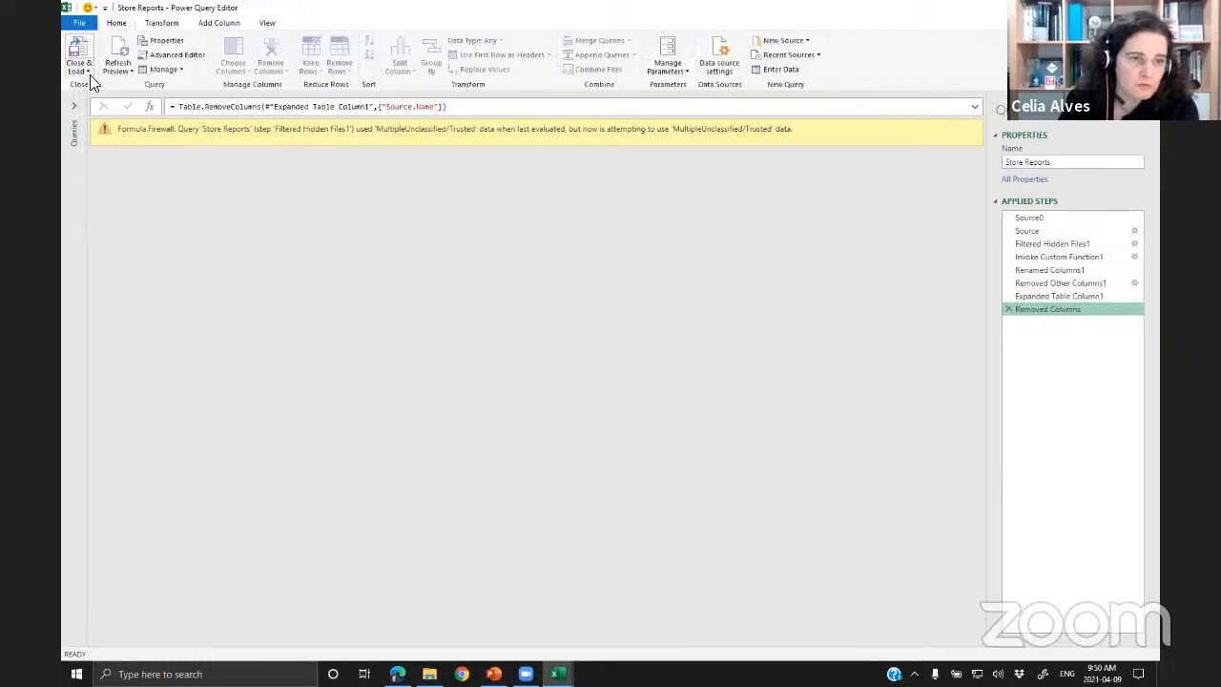
# - Set the current workbook's privacy option to ignore the Privacy Levels and potentially improve performance
pyautogui.click(79, 22)
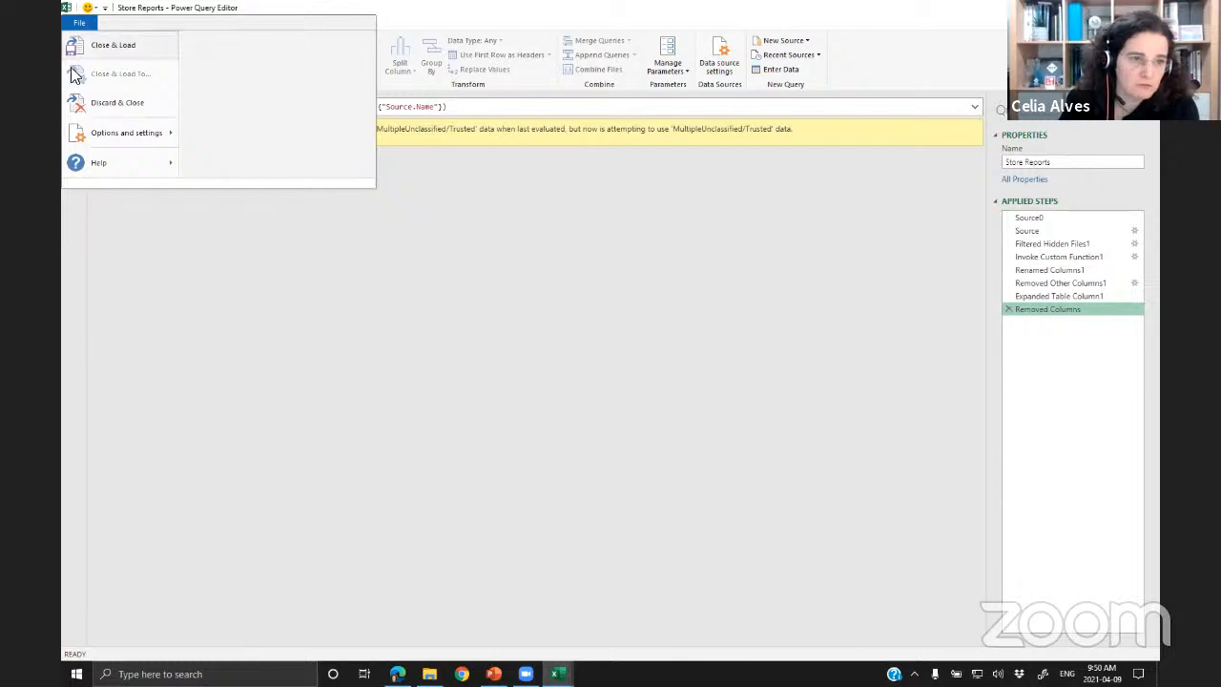
pyautogui.moveTo(81, 138)
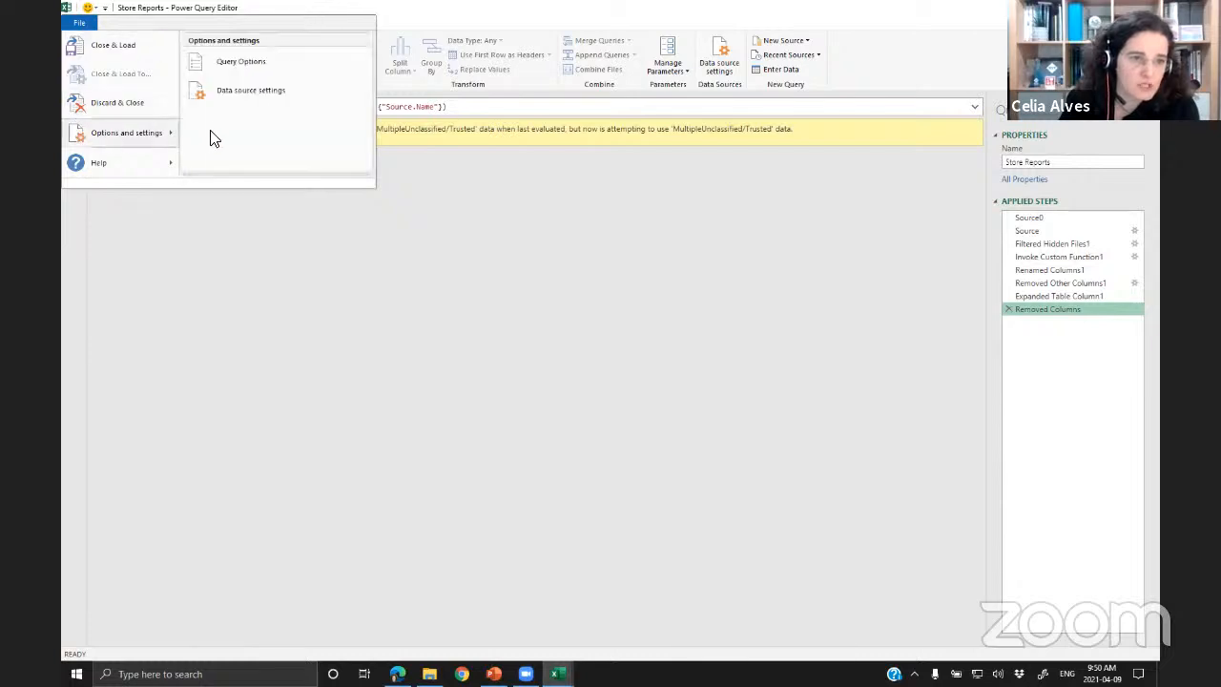
pyautogui.click(222, 63)
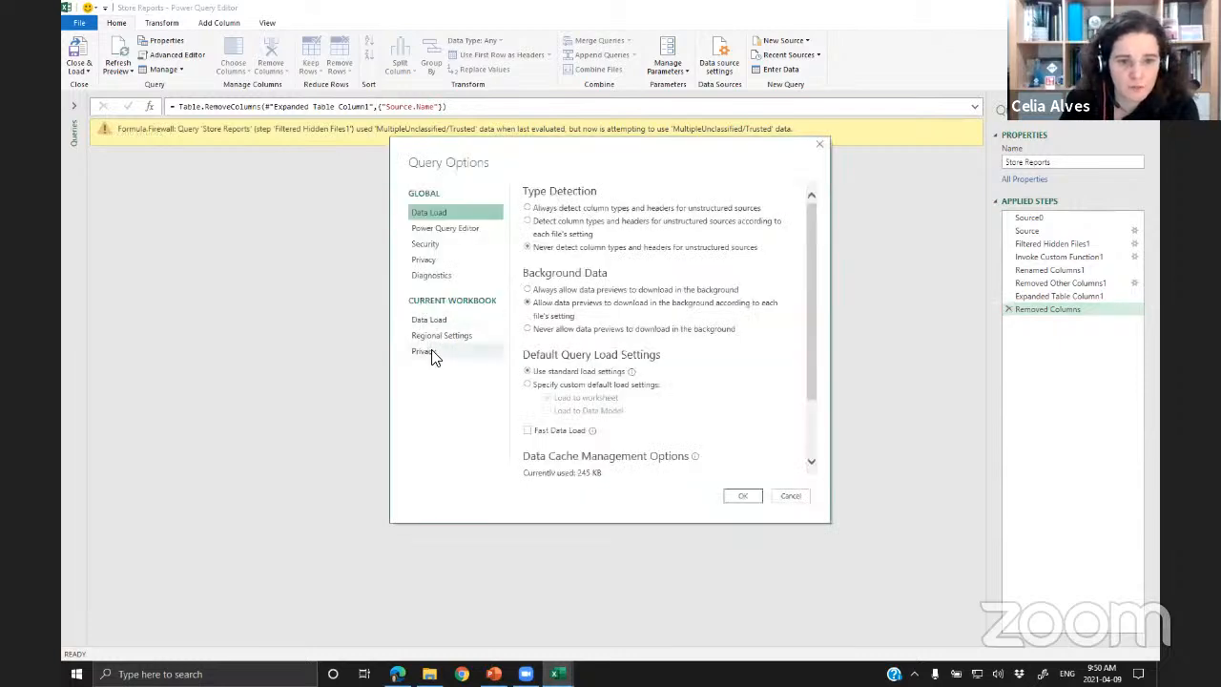
pyautogui.click(434, 356)
pyautogui.click(615, 221)
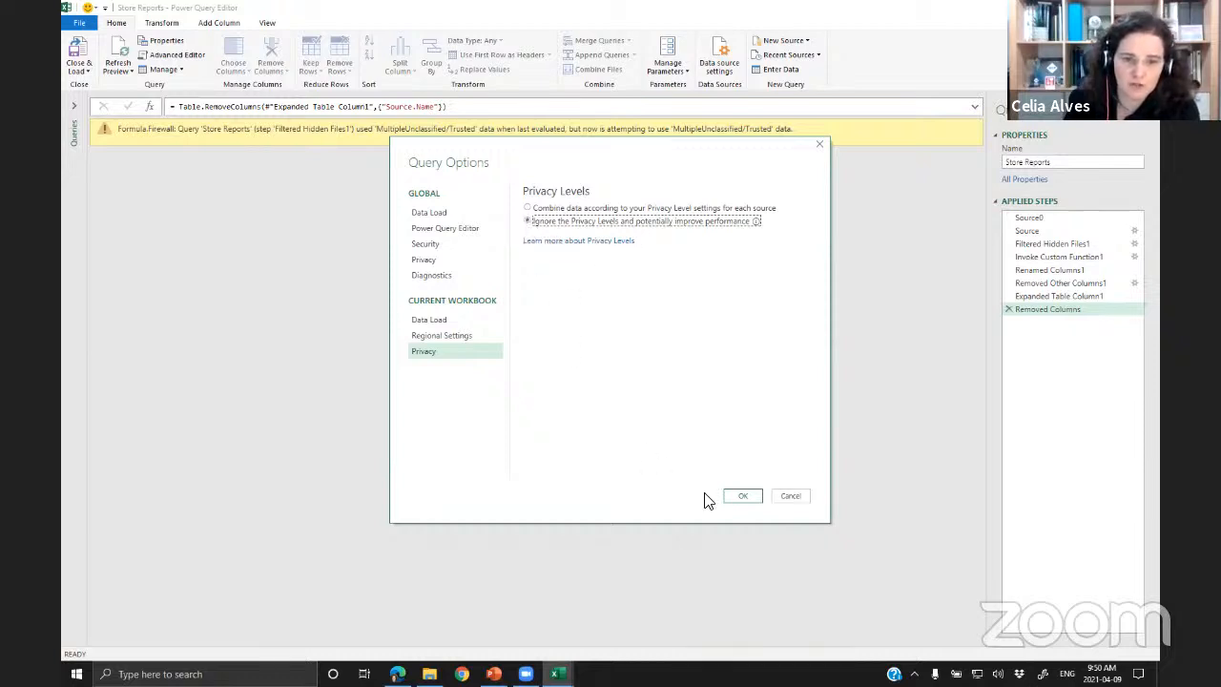
pyautogui.click(747, 502)
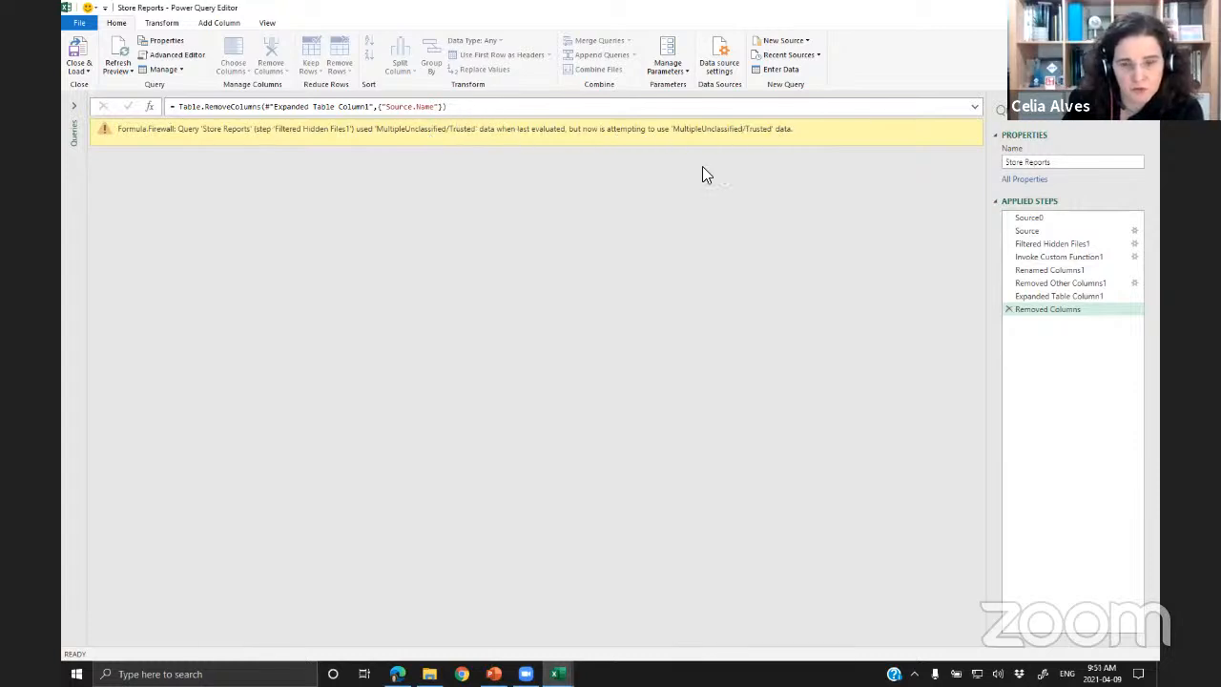
# - Refresh the Store Reports query preview and load the result to the worksheet
pyautogui.click(115, 54)
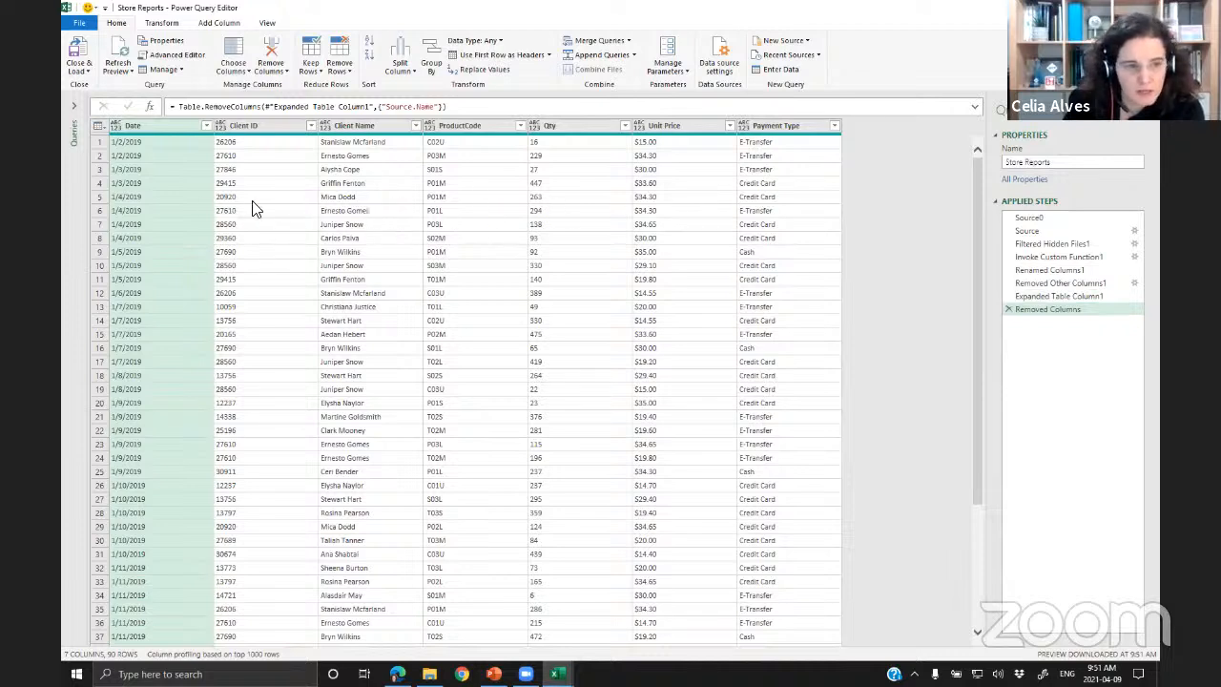
pyautogui.click(87, 74)
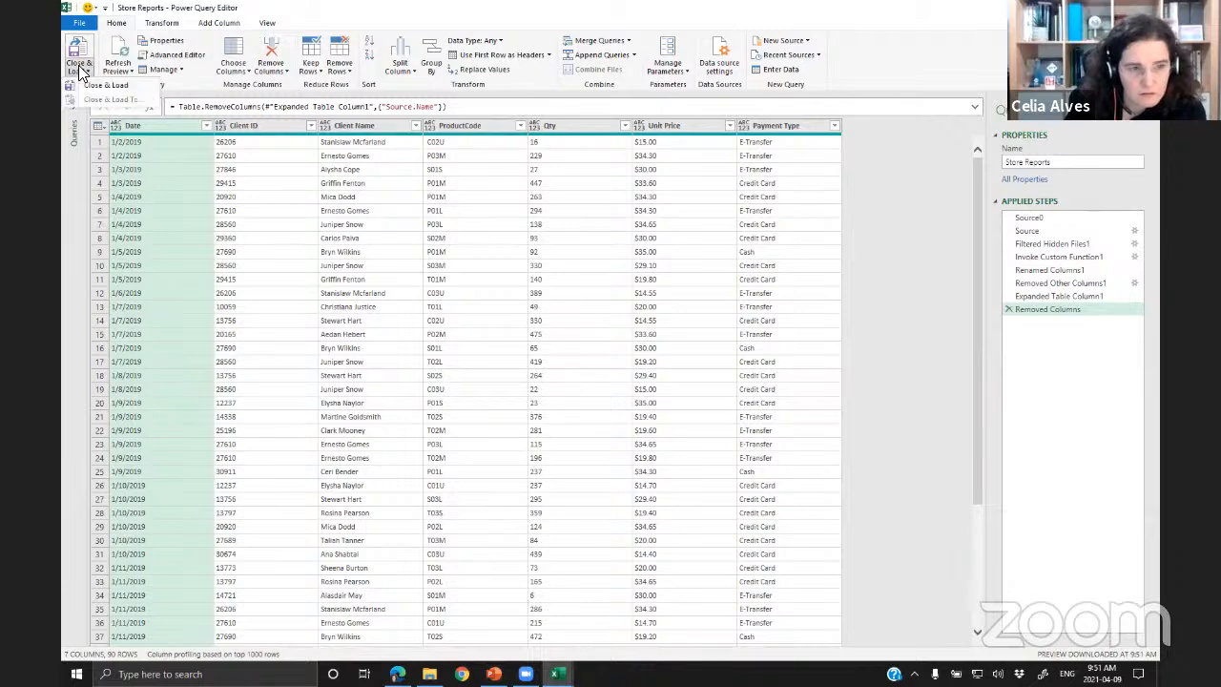
pyautogui.click(105, 85)
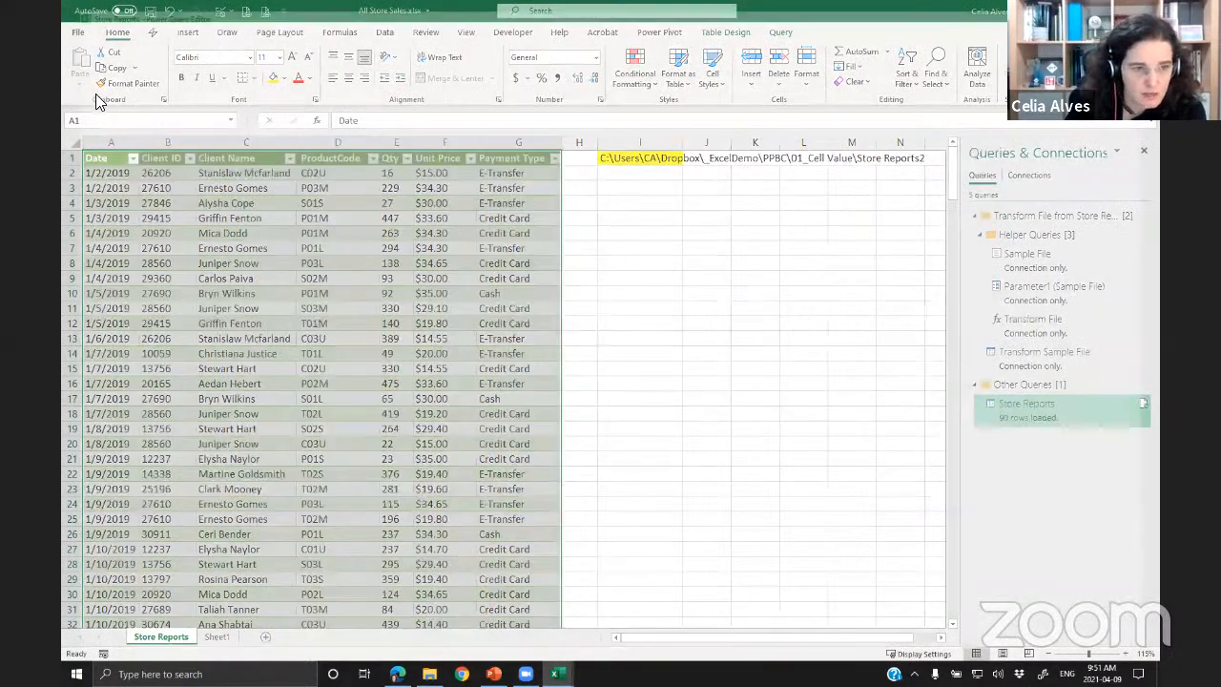
# - Reopen Power Query Editor and review the Transform Sample File query's data across its columns
pyautogui.hotkey('alt', 'F12')
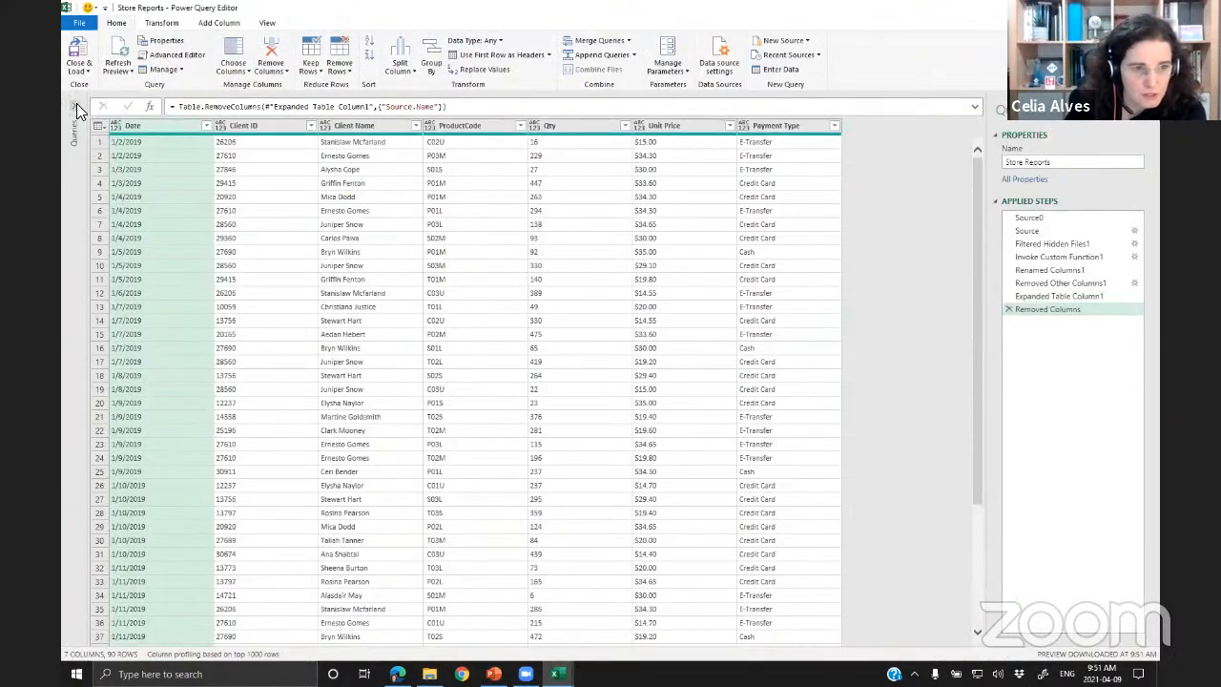
pyautogui.click(78, 122)
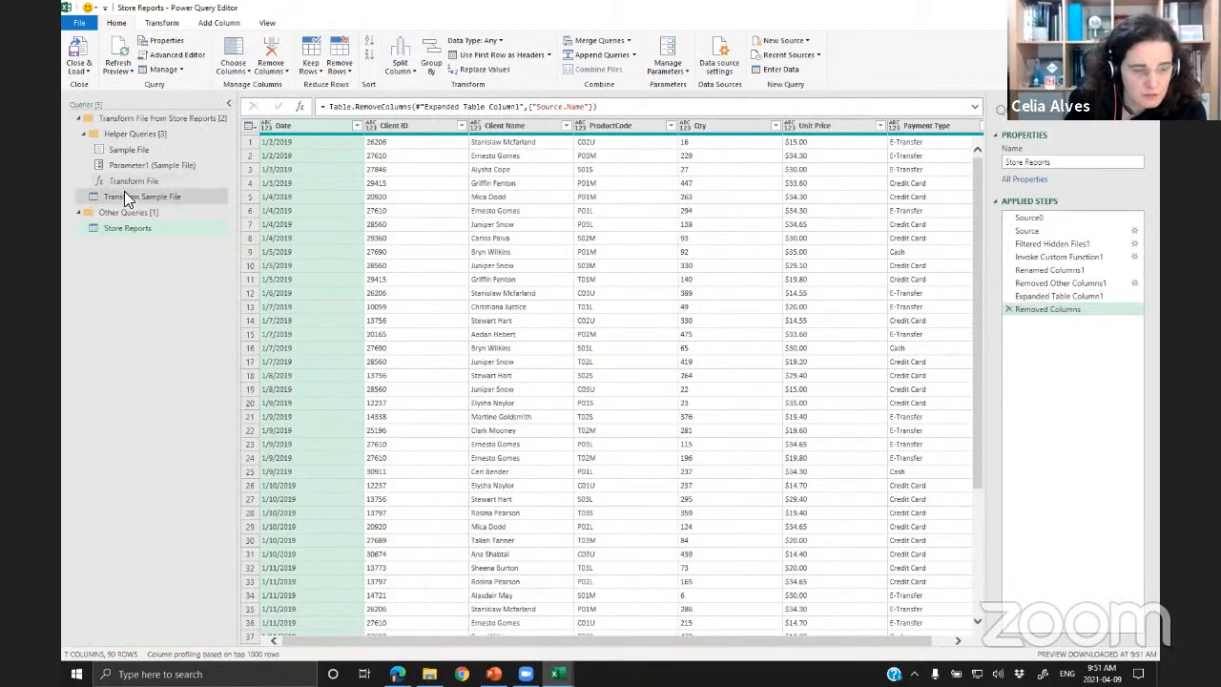
pyautogui.click(124, 195)
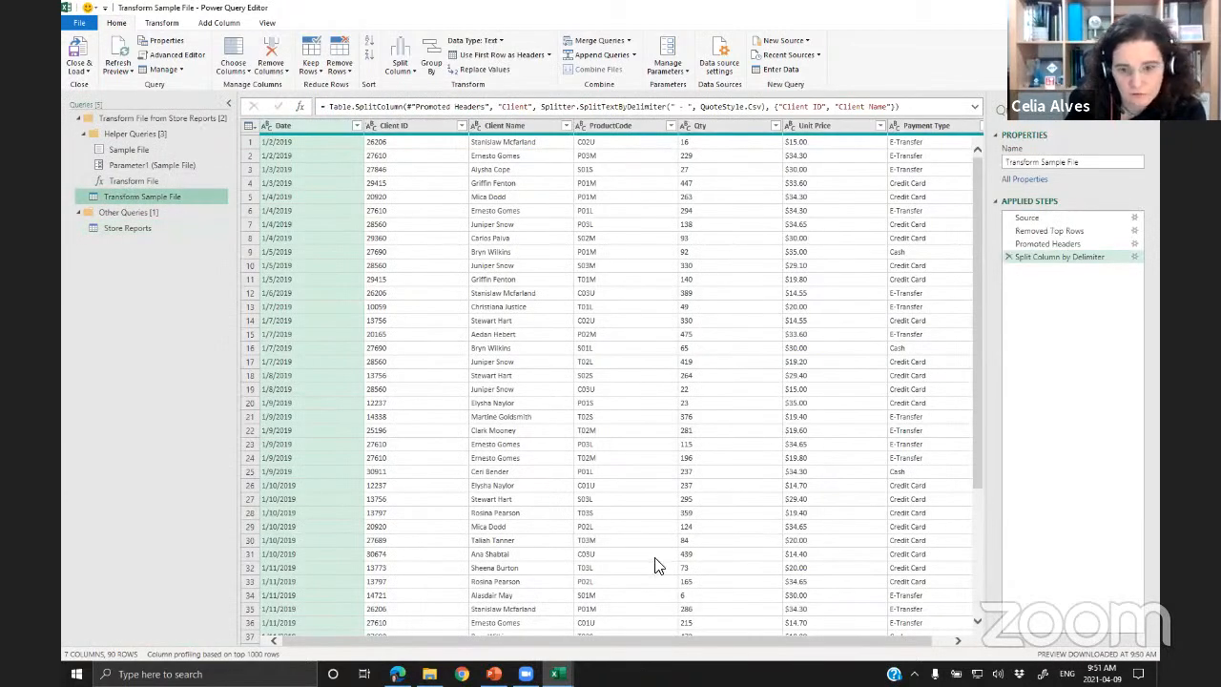
pyautogui.moveTo(828, 640); pyautogui.dragTo(899, 648)
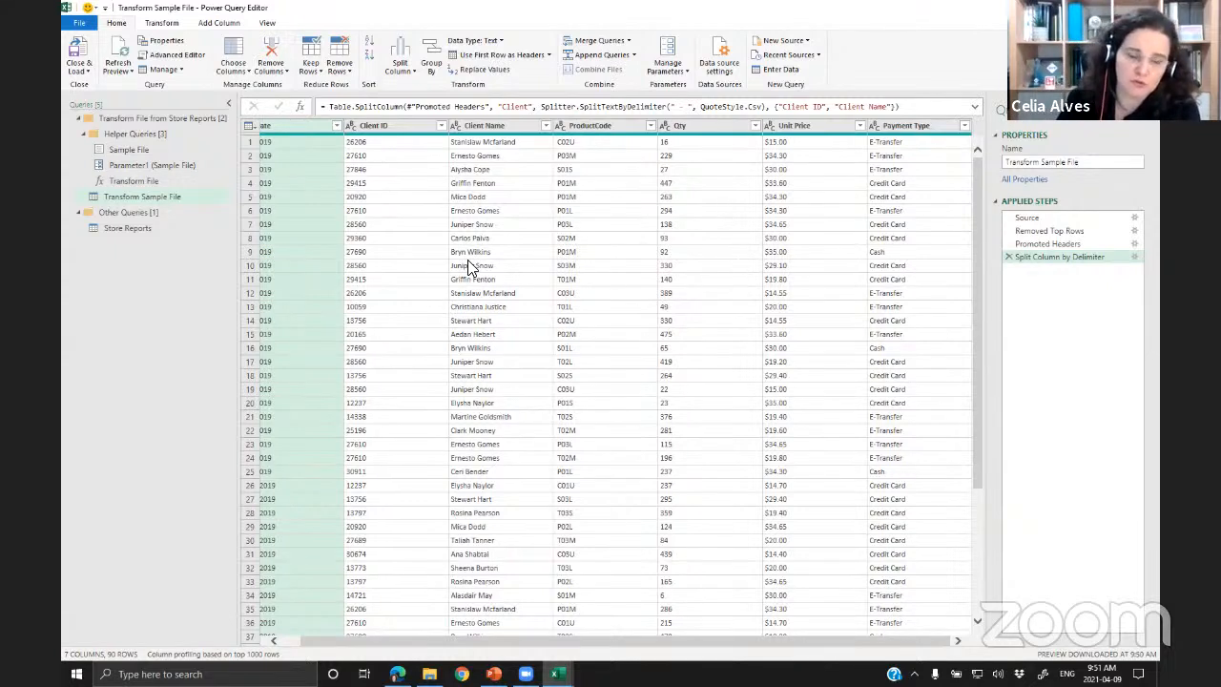
# - Examine the Store Reports query's applied steps from Source through Removed Columns
pyautogui.click(133, 229)
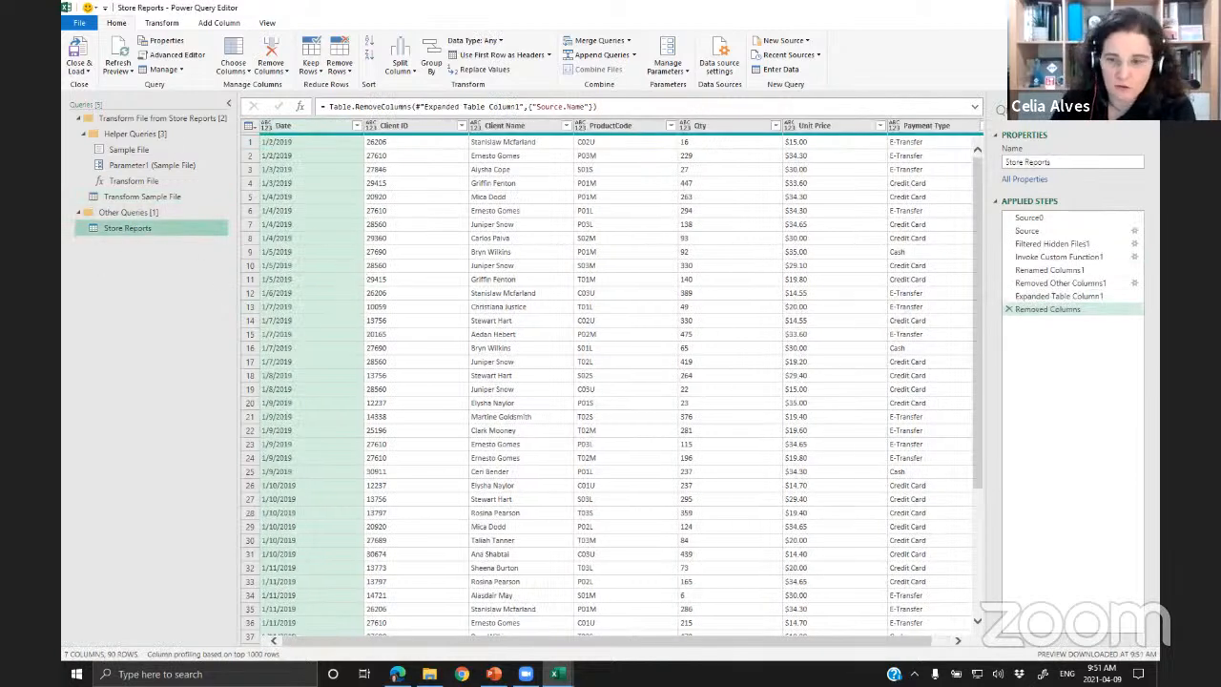
pyautogui.click(1050, 231)
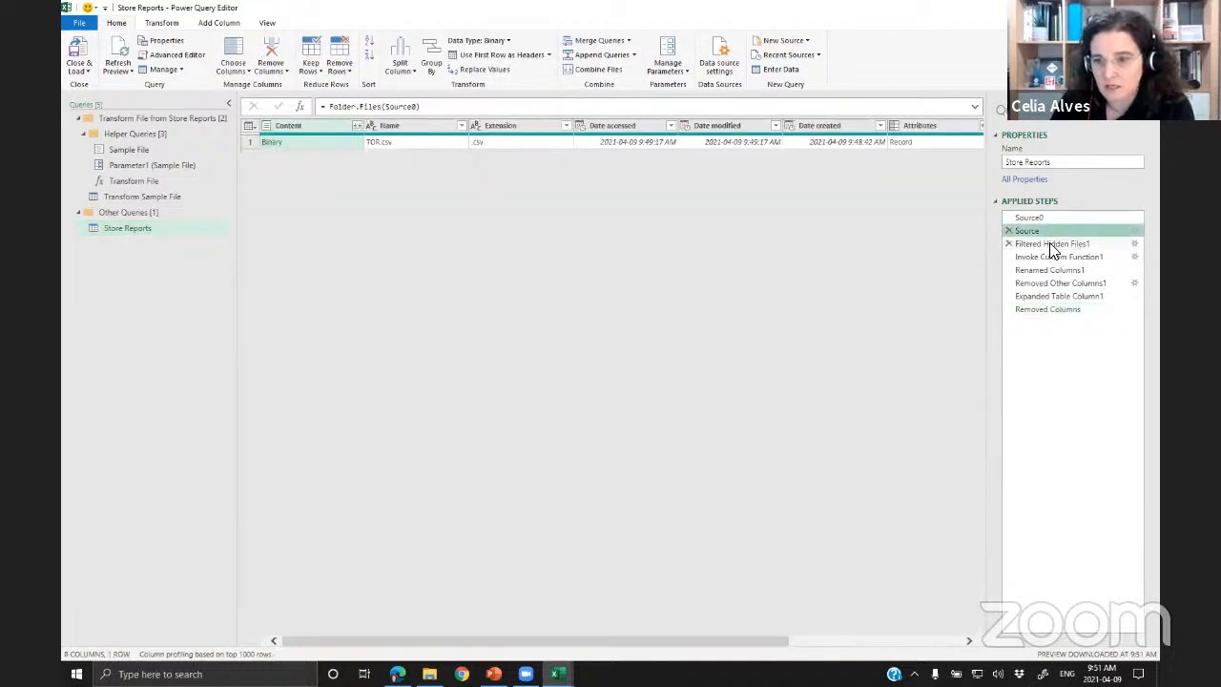
pyautogui.click(1049, 244)
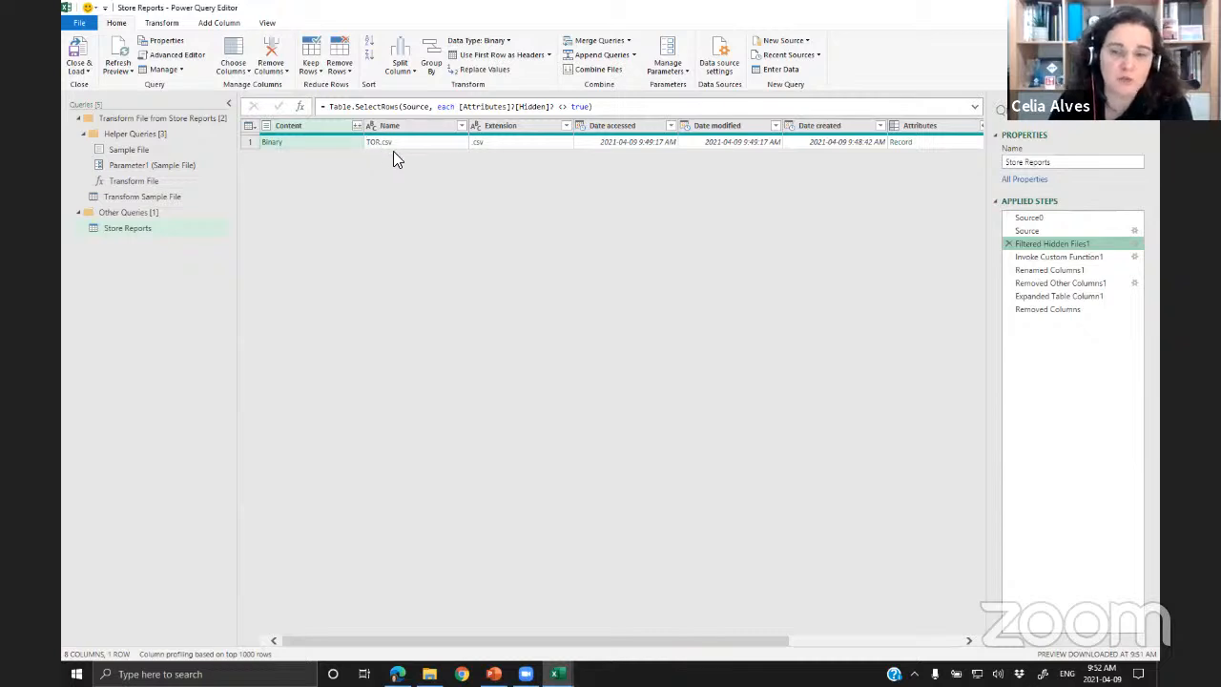
pyautogui.click(1046, 259)
pyautogui.click(1048, 272)
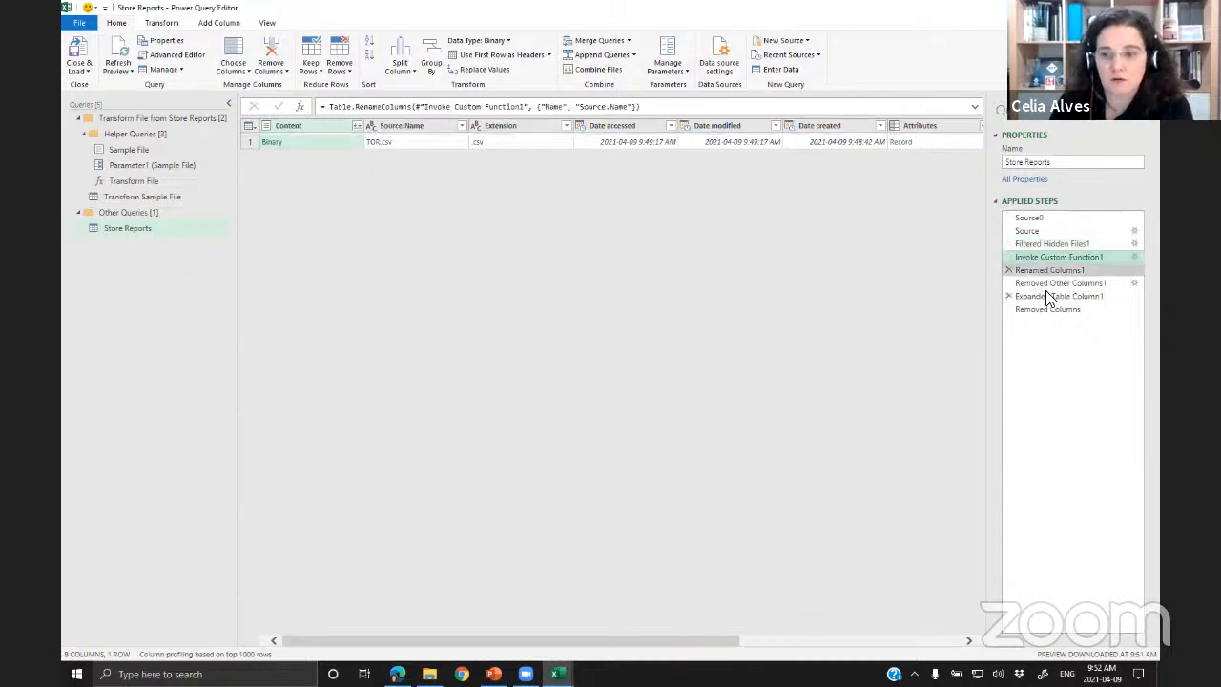
pyautogui.click(1047, 284)
pyautogui.click(1046, 296)
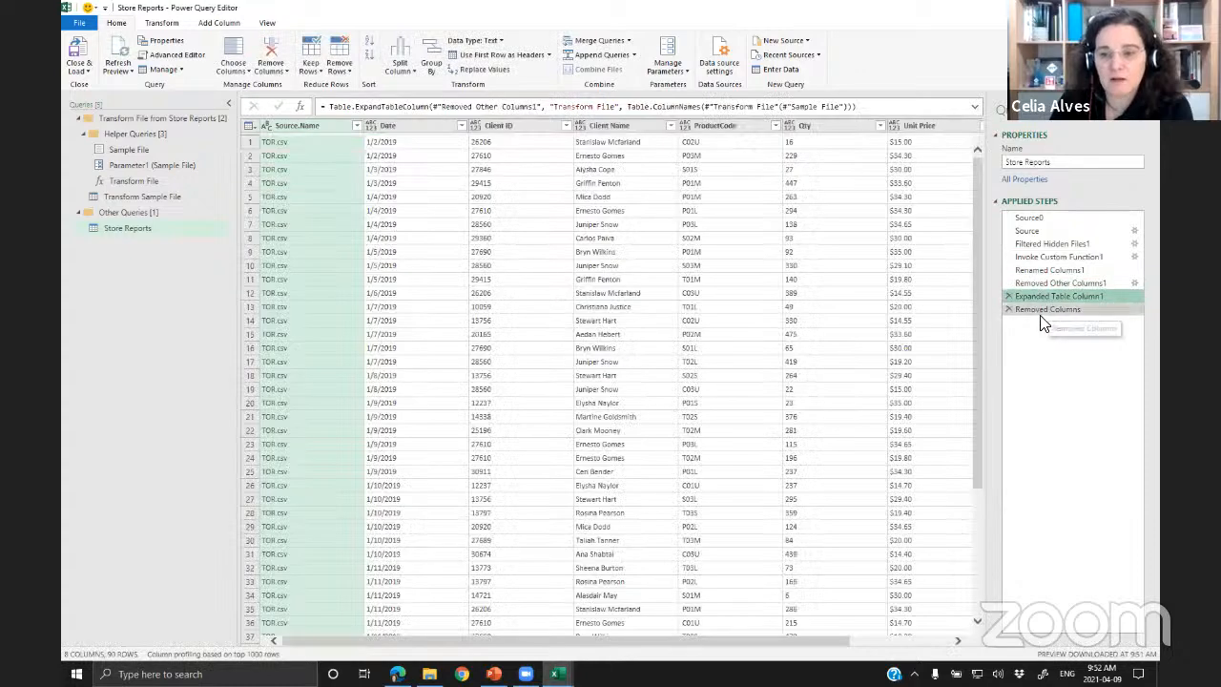
pyautogui.click(1047, 310)
pyautogui.hscroll(1, 866, 637)
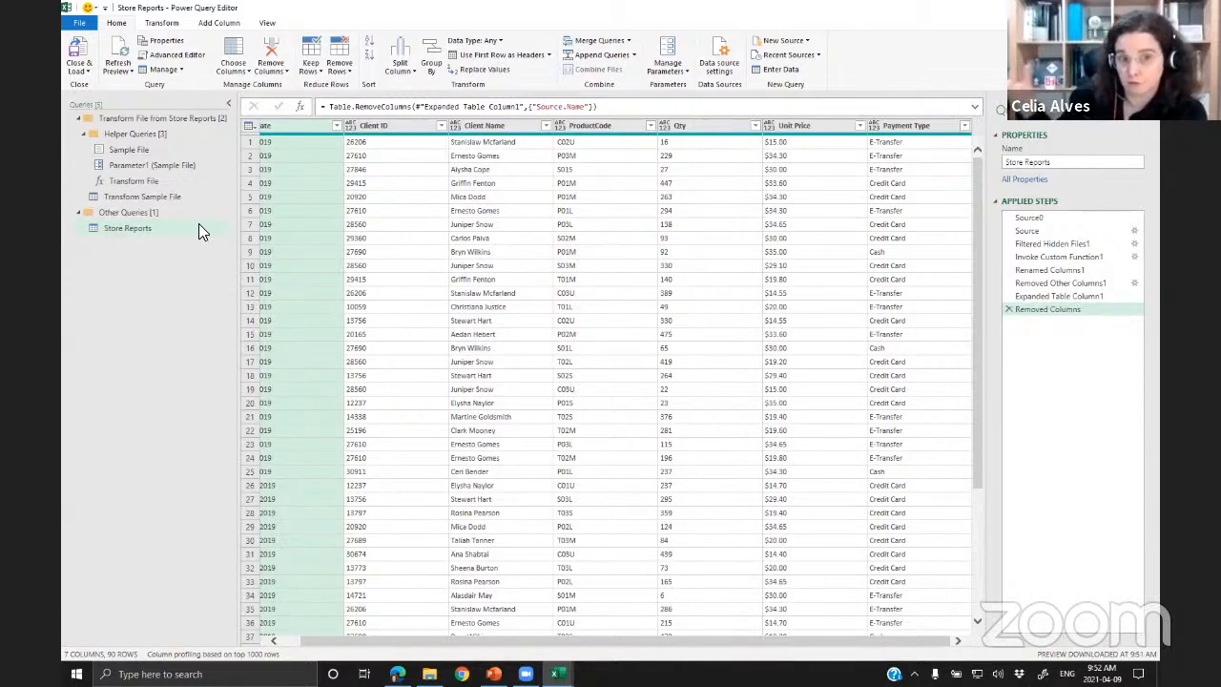
pyautogui.click(121, 229)
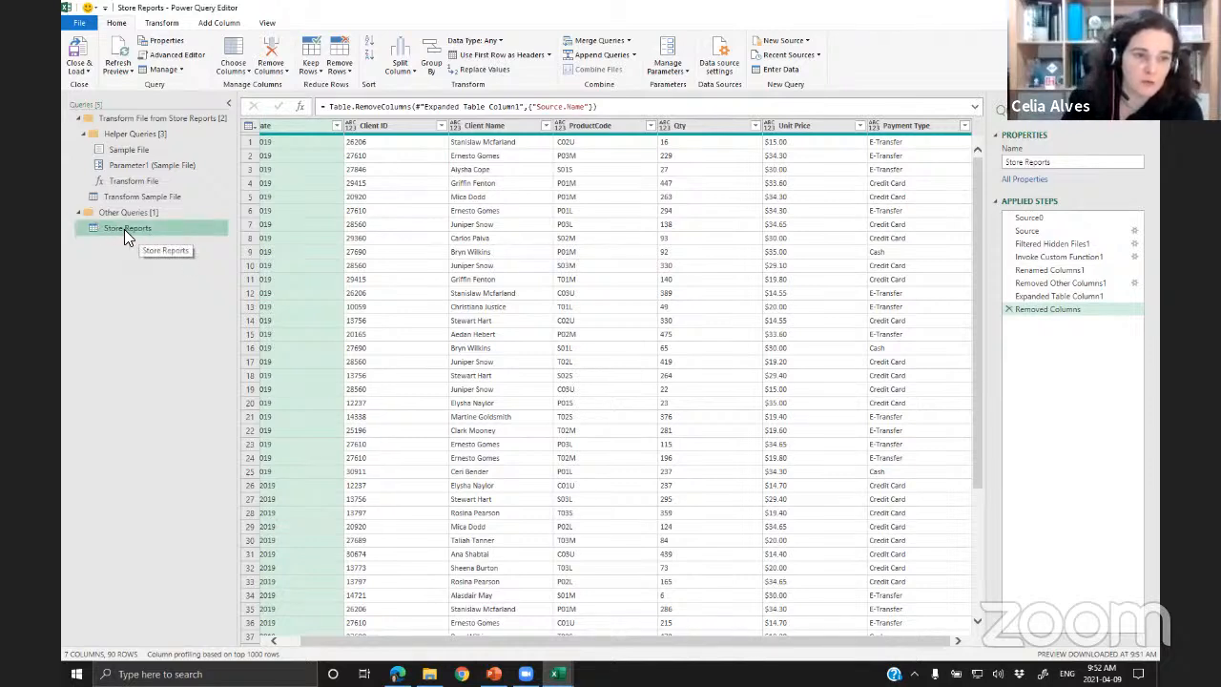
# - Examine the Source0 and Source steps of the Sample File helper query
pyautogui.click(136, 150)
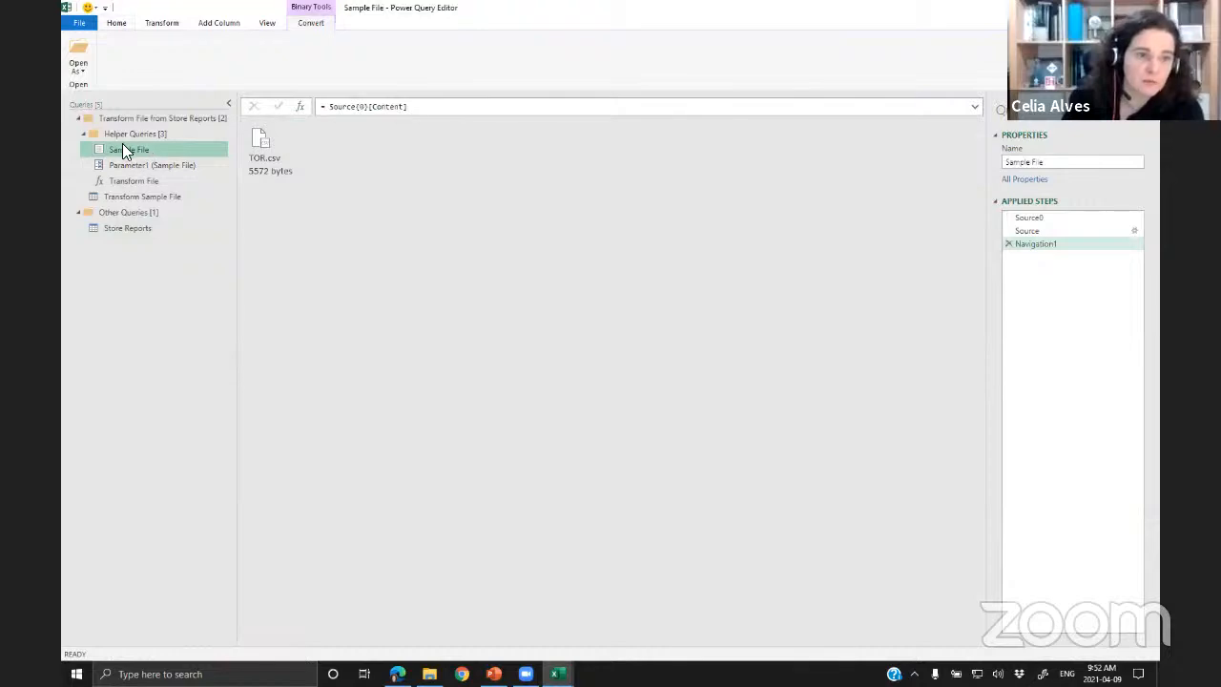
pyautogui.click(1030, 217)
pyautogui.click(1037, 229)
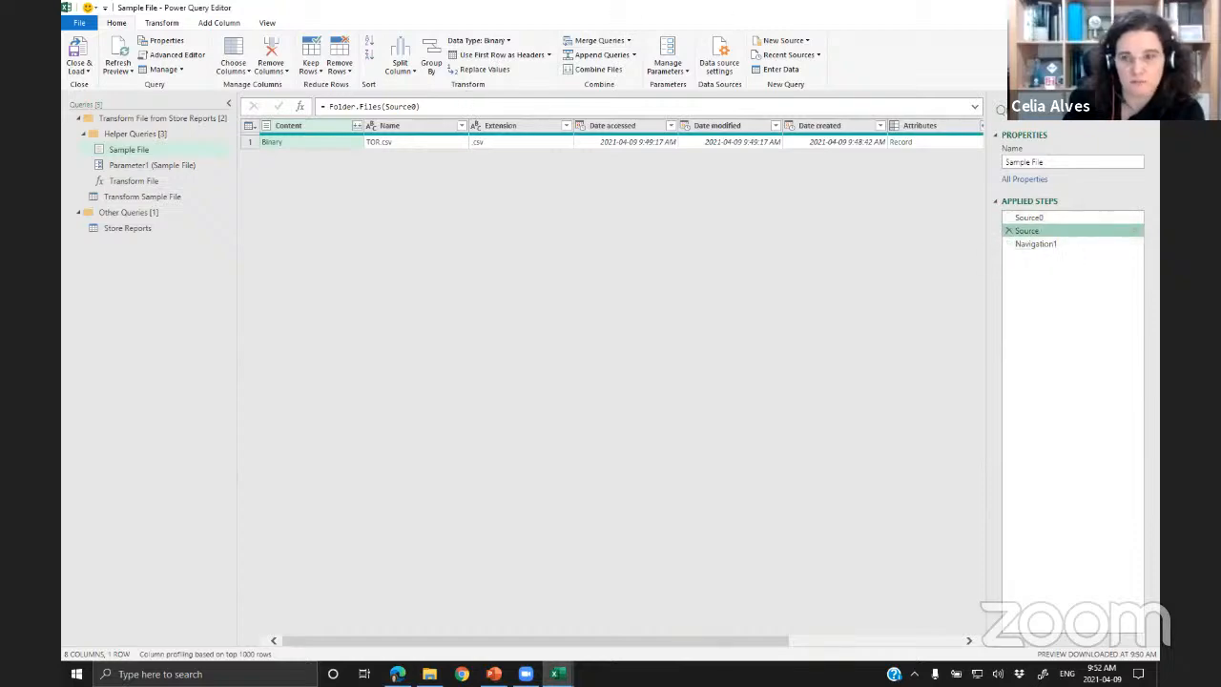
# - Switch from Power Query Editor past the All Store Sales workbook and File Explorer to the PowerPoint slide show
pyautogui.hotkey('alt', 'Tab')
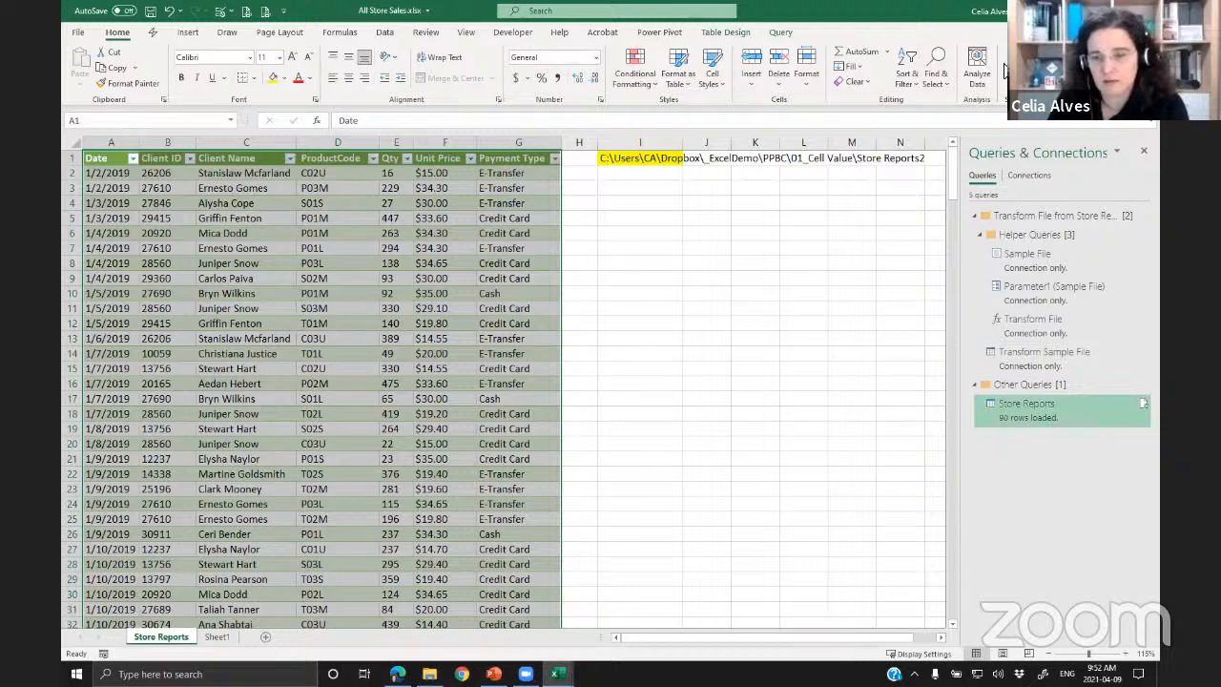
pyautogui.hotkey('alt', 'Tab')
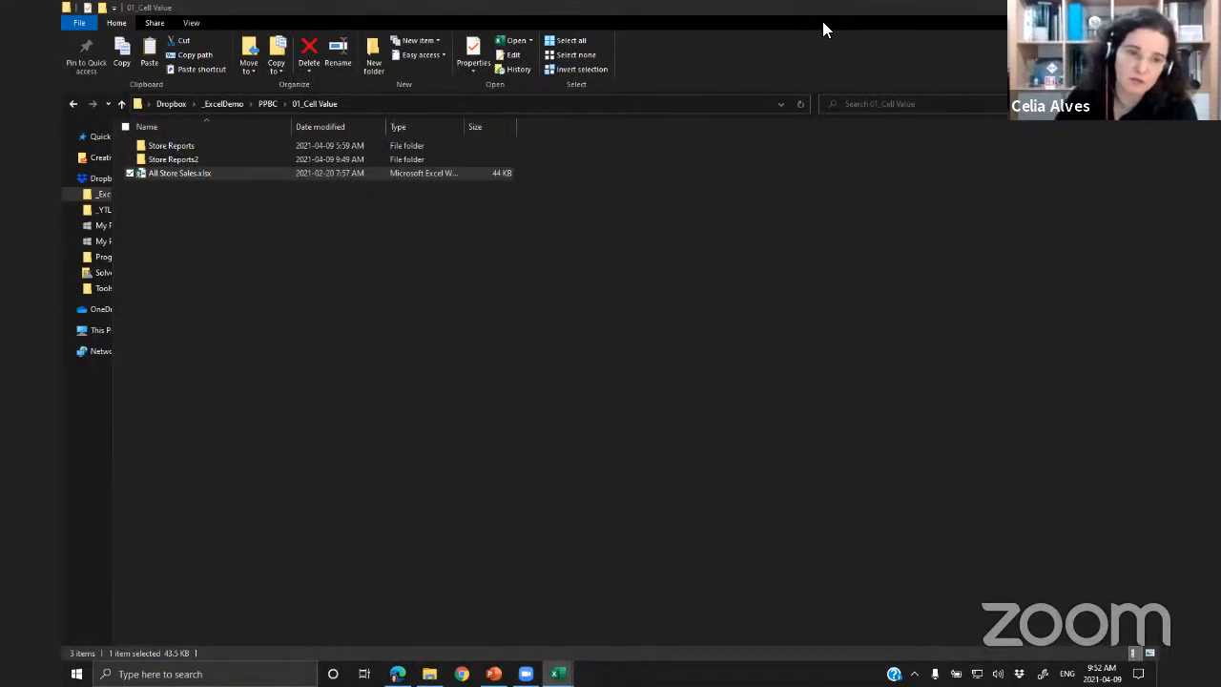
pyautogui.click(870, 4)
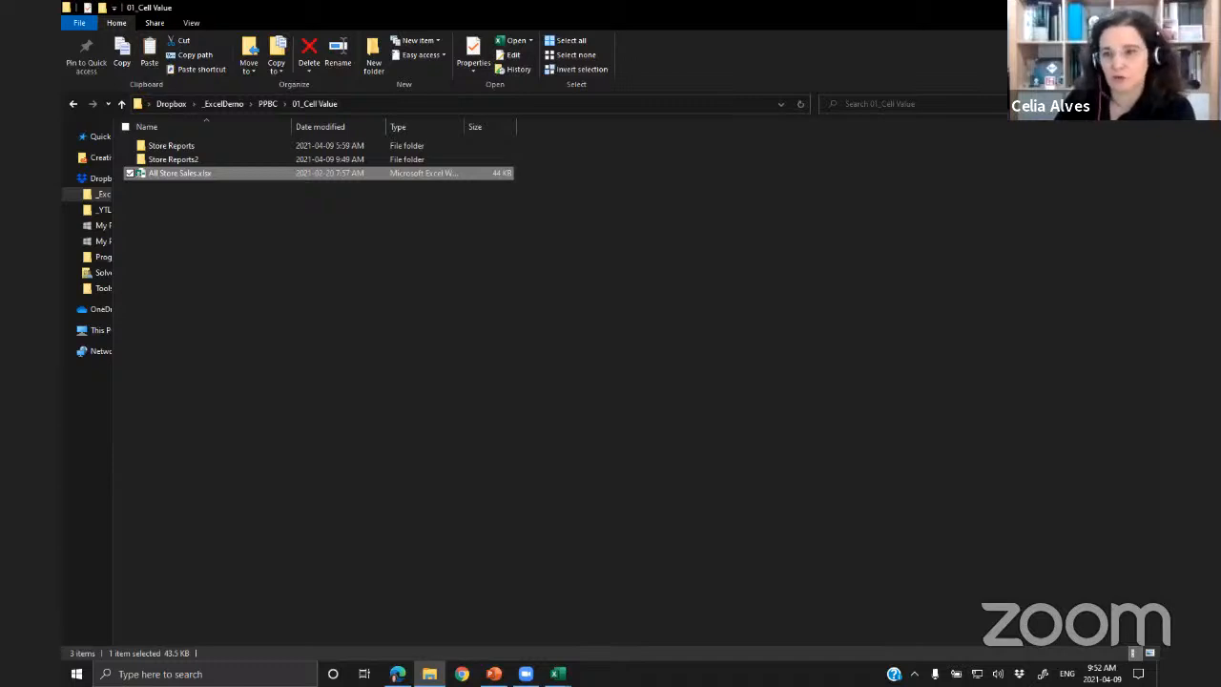
pyautogui.click(1083, 7)
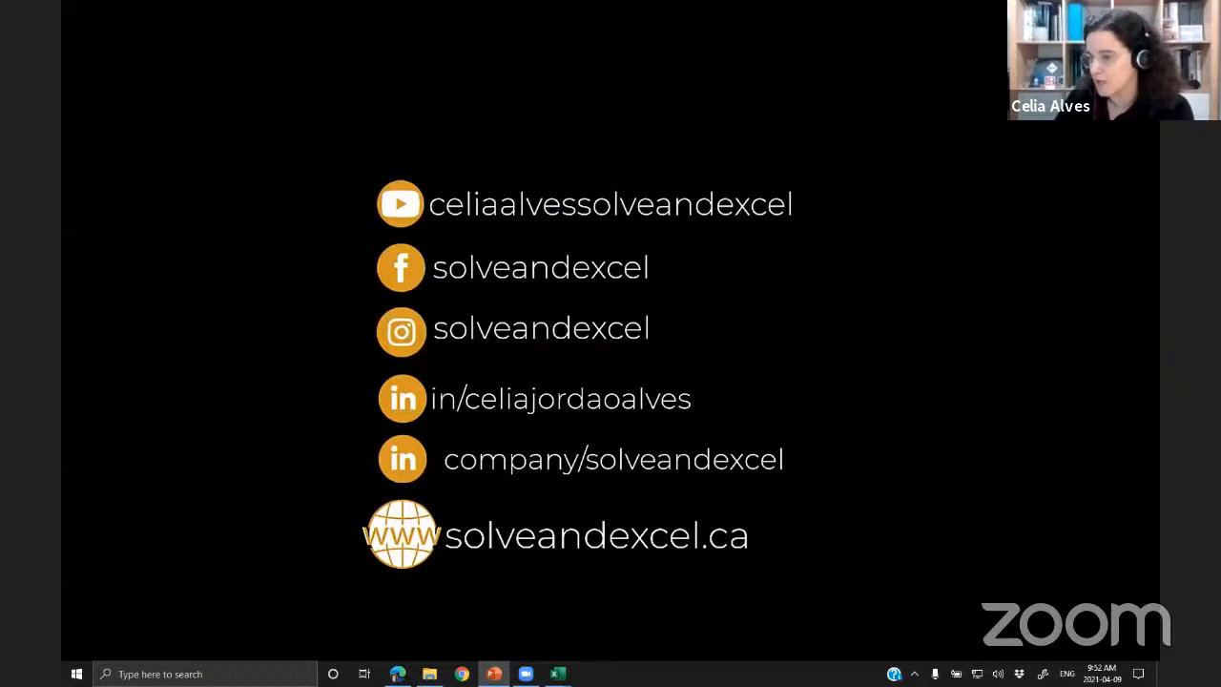
pyautogui.press('Right')
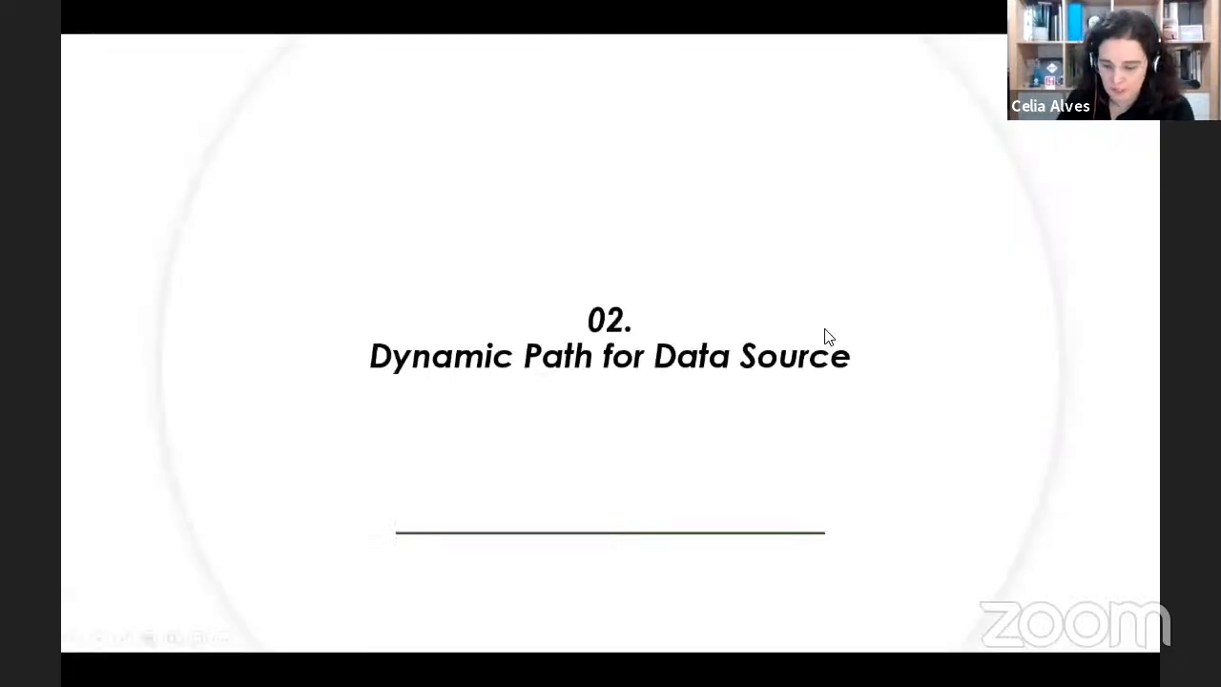
pyautogui.press('Right')
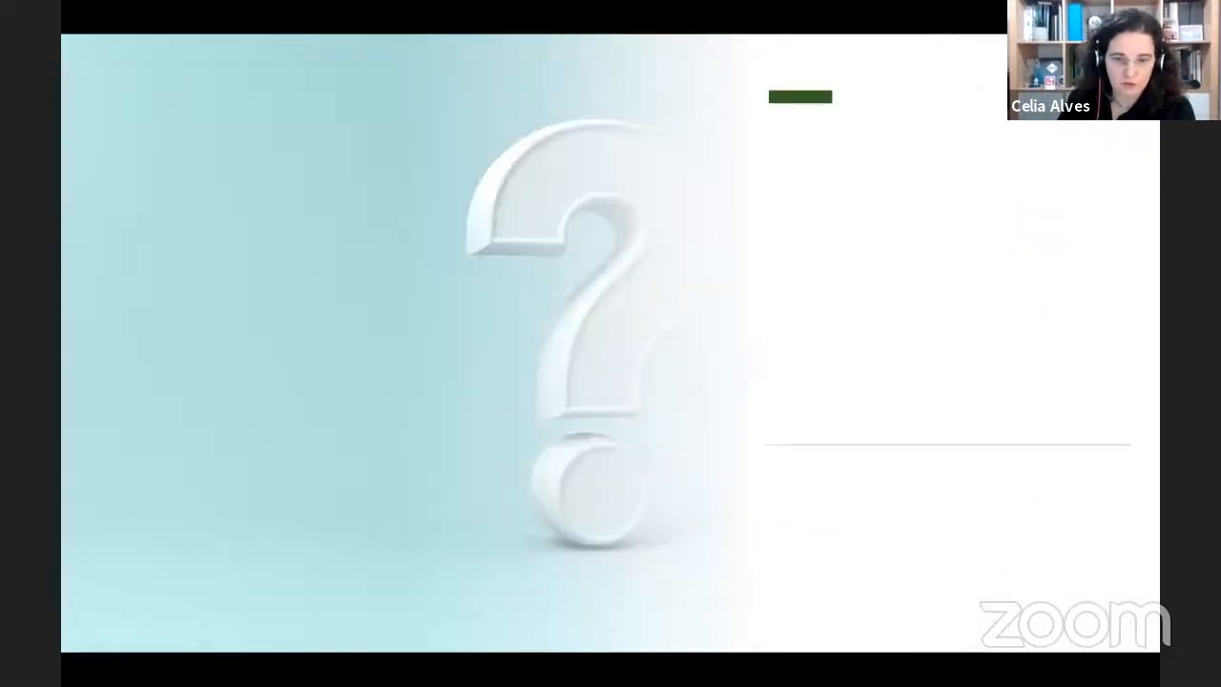
pyautogui.press('Right')
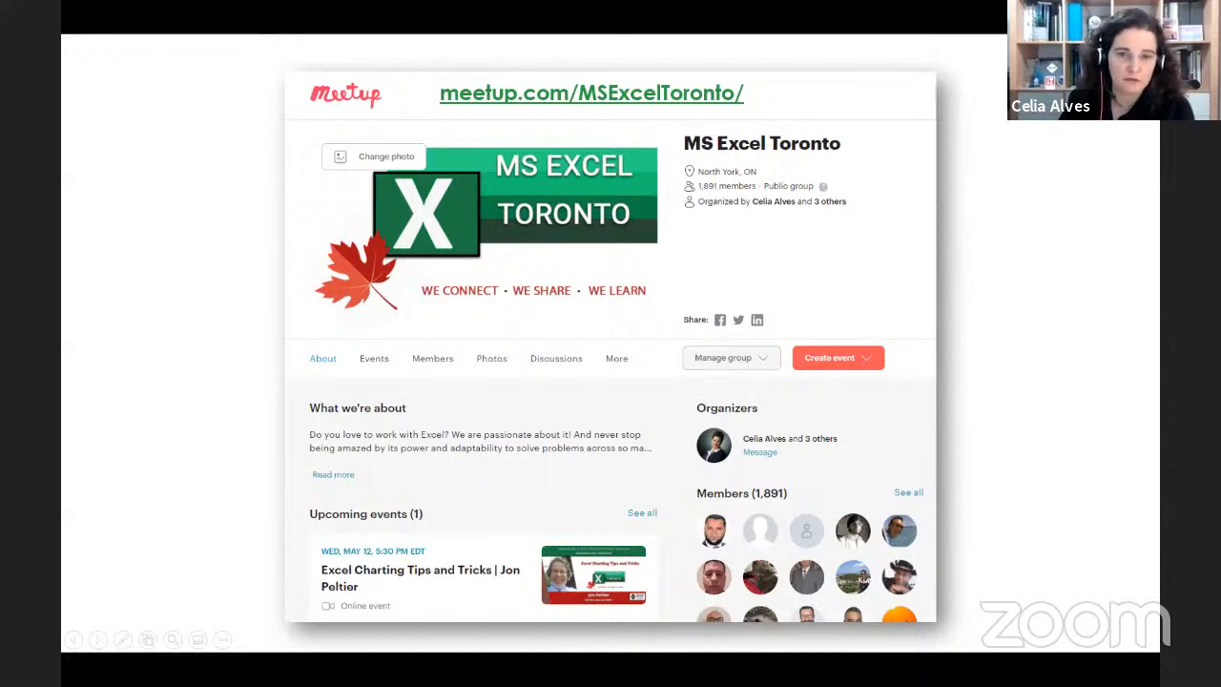
pyautogui.press('Right')
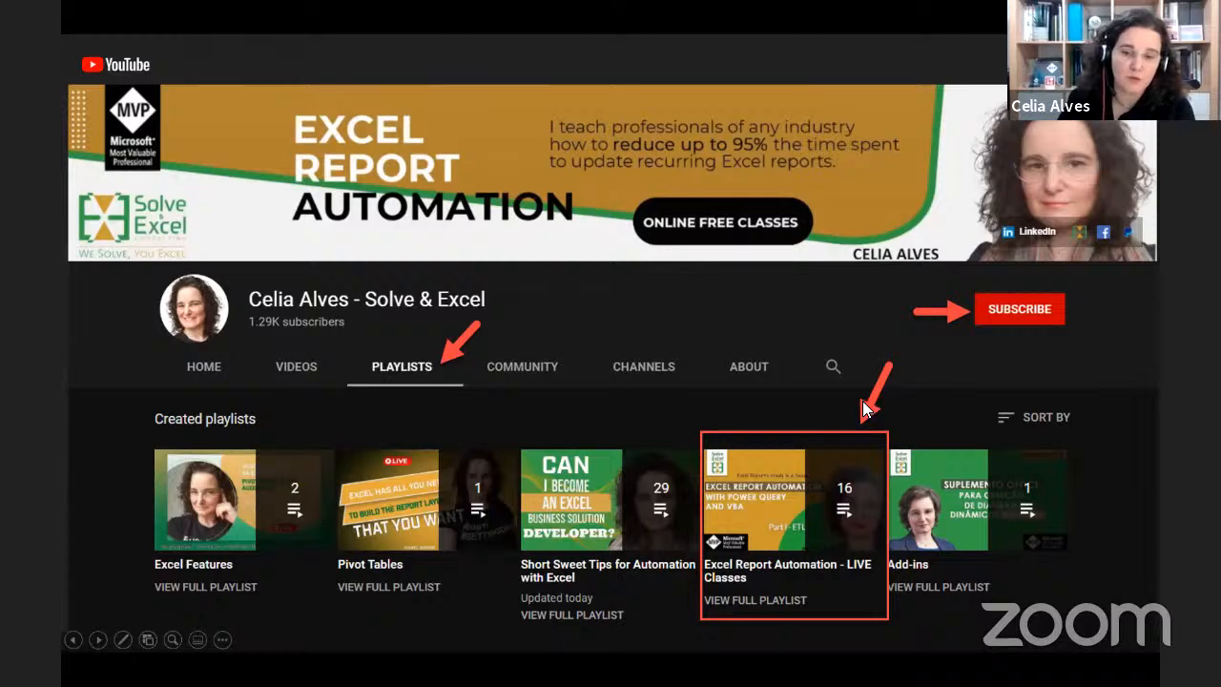
pyautogui.press('Right')
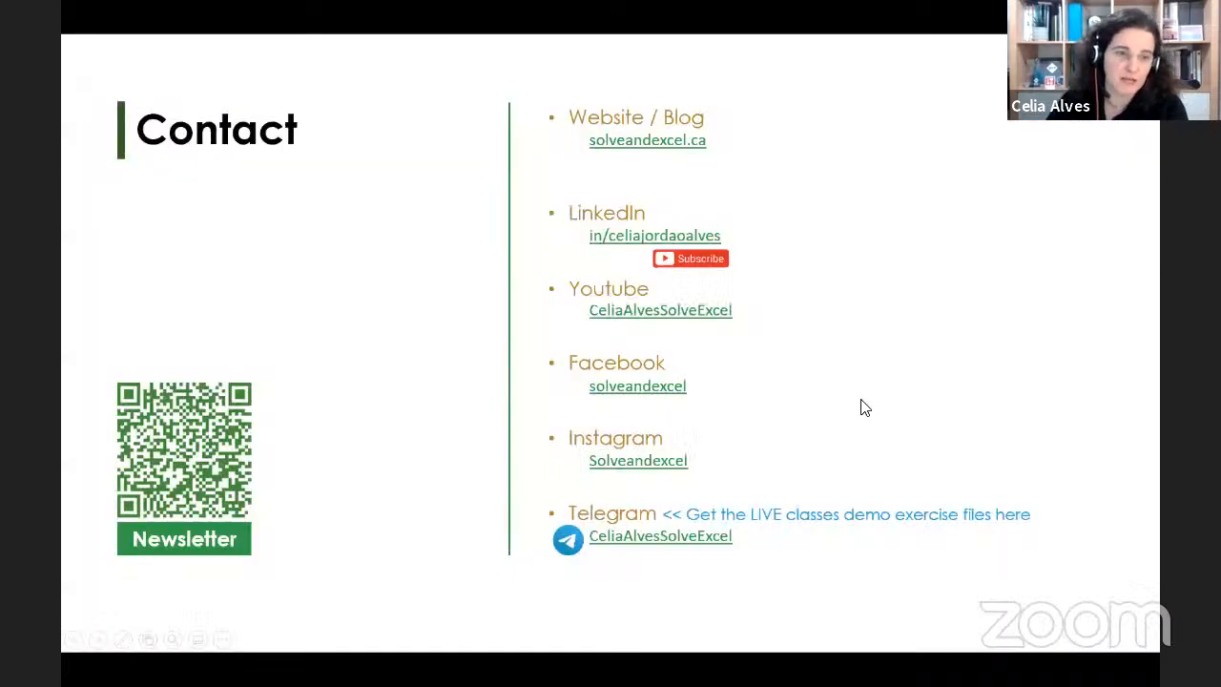